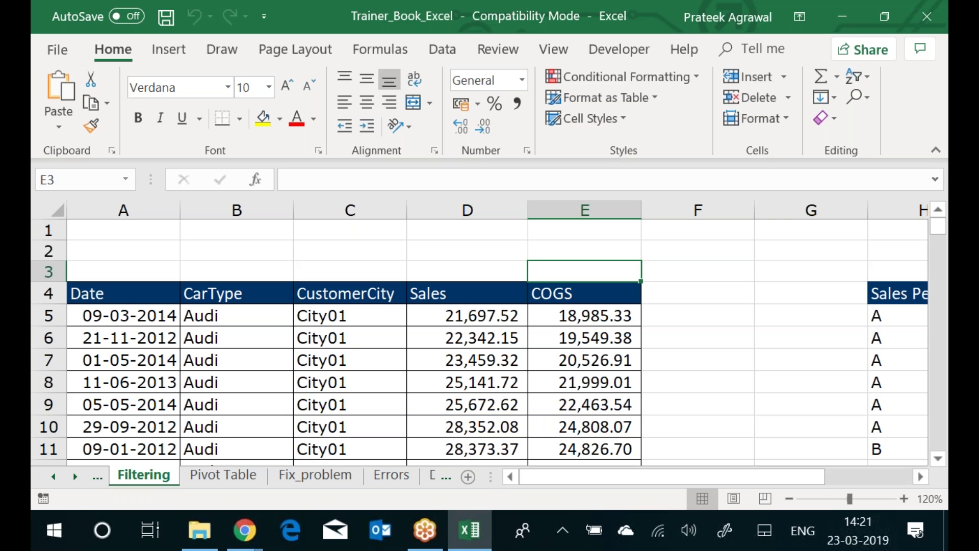
Clear the Sales Person and Sales data out of columns H and I
left_click(730, 257)
key("Right")
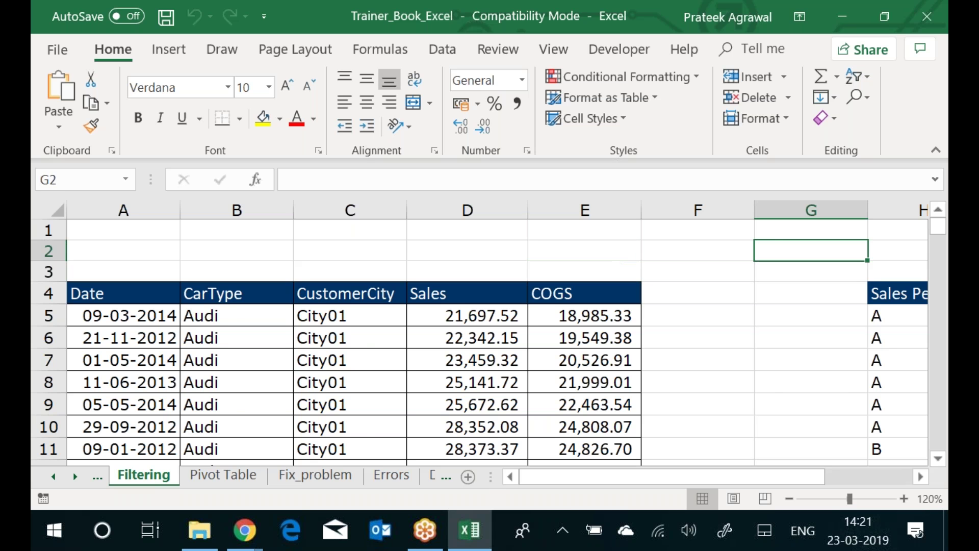
key("Right")
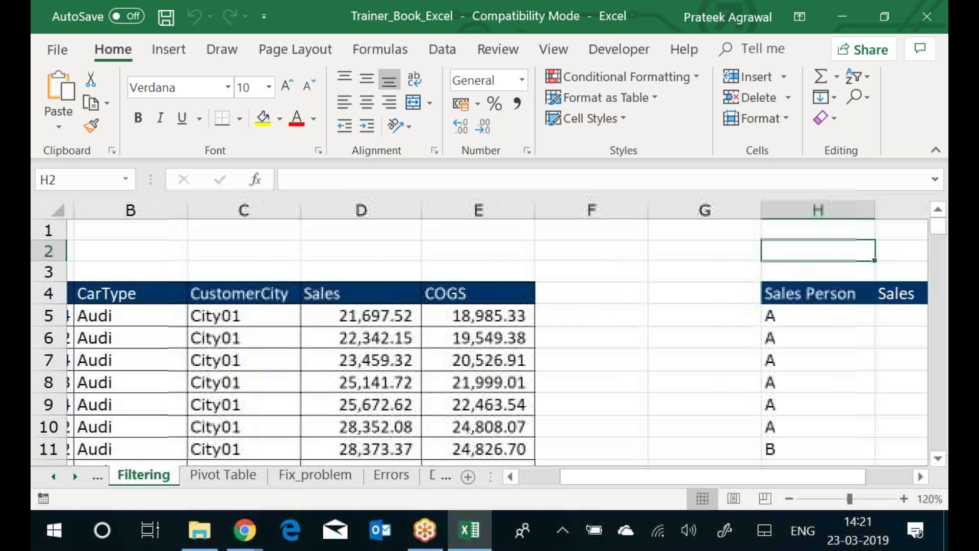
key("Right")
key("Right")
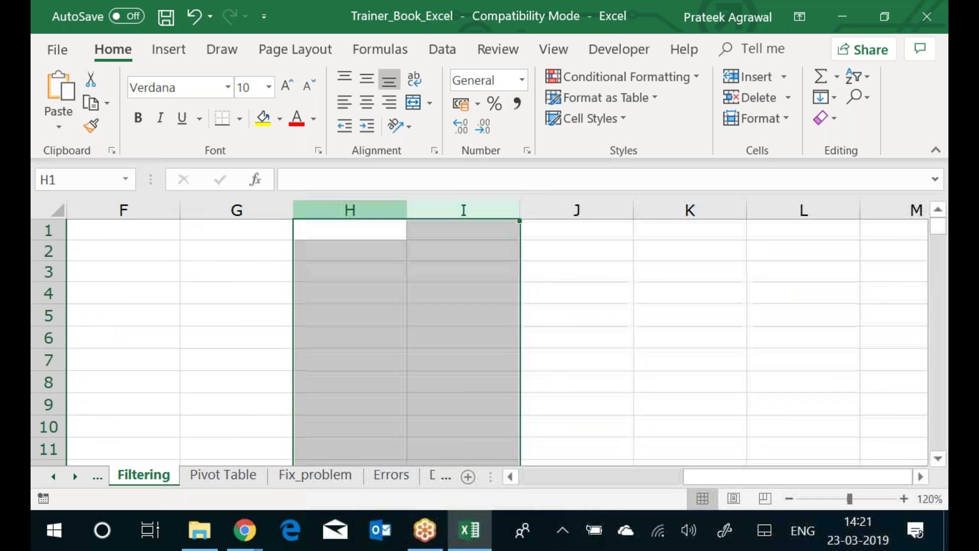
key("Left")
key("Left")
key("Left")
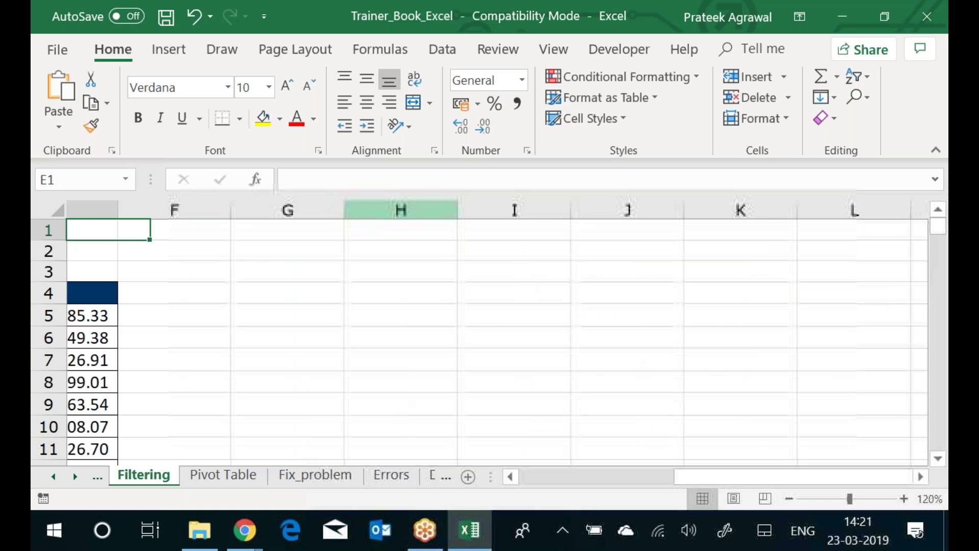
Copy the whole CarType column, from its header in B4 down to the last row of data
key("ctrl+Home")
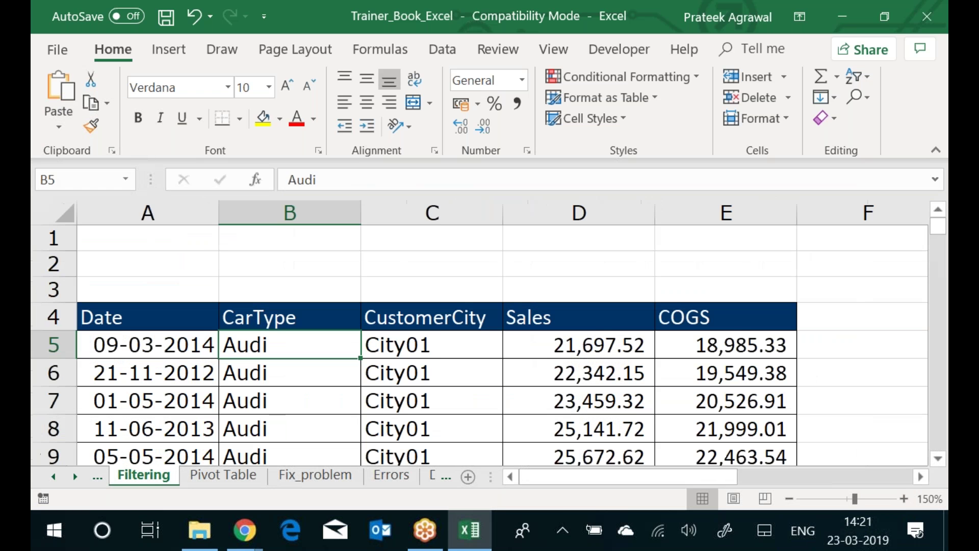
key("Up")
key("Up")
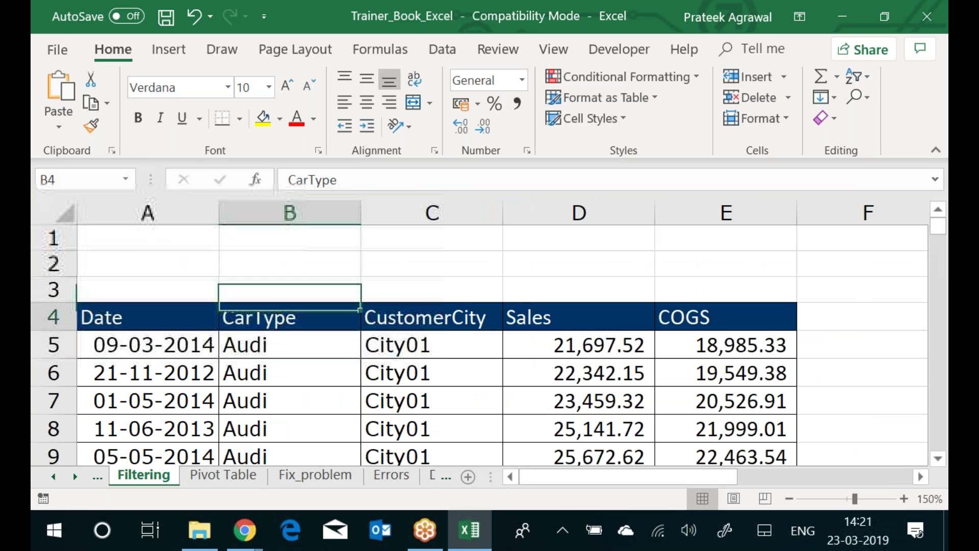
key("ctrl+shift+Down")
key("ctrl+c")
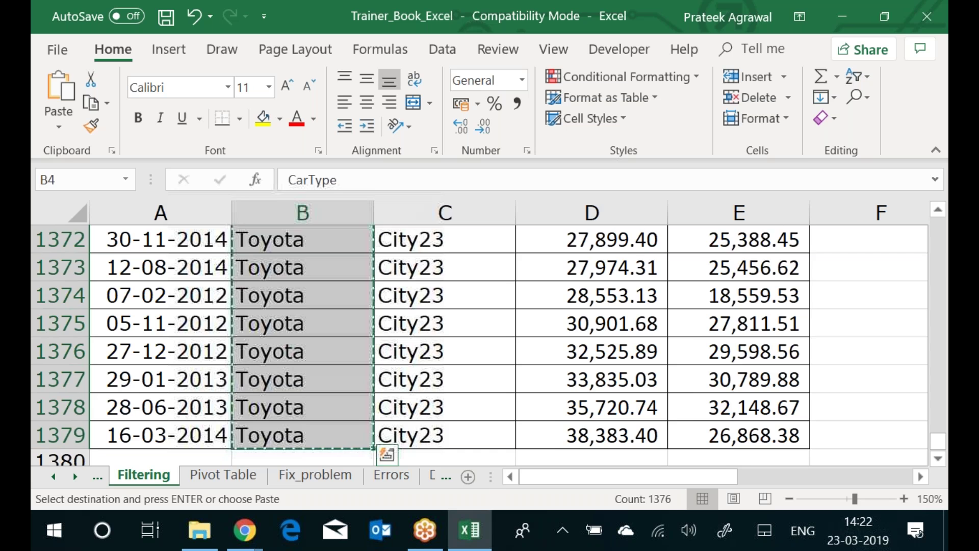
Paste the copied CarType column starting at cell H4
key("Up")
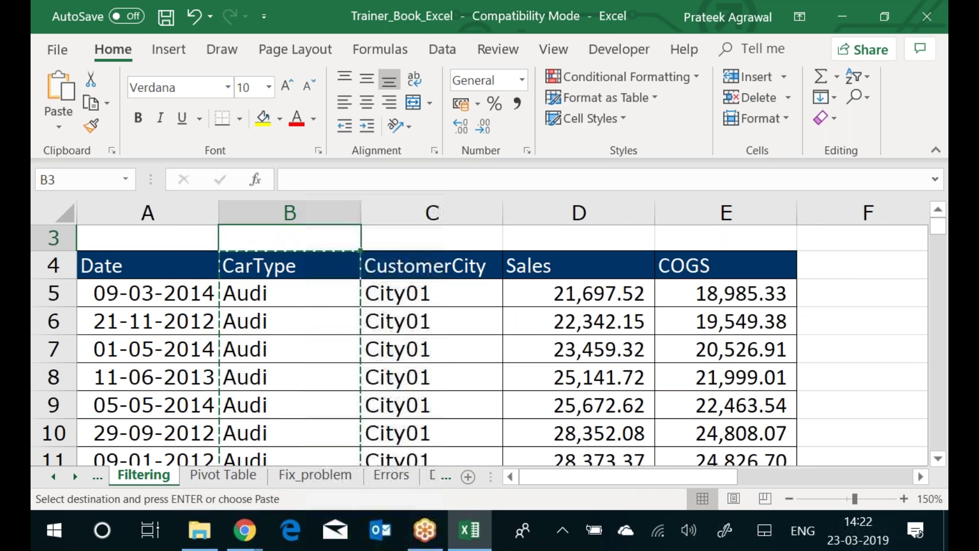
key("Down")
key("Right")
key("Right")
key("Right")
key("Right")
key("Right")
key("Right")
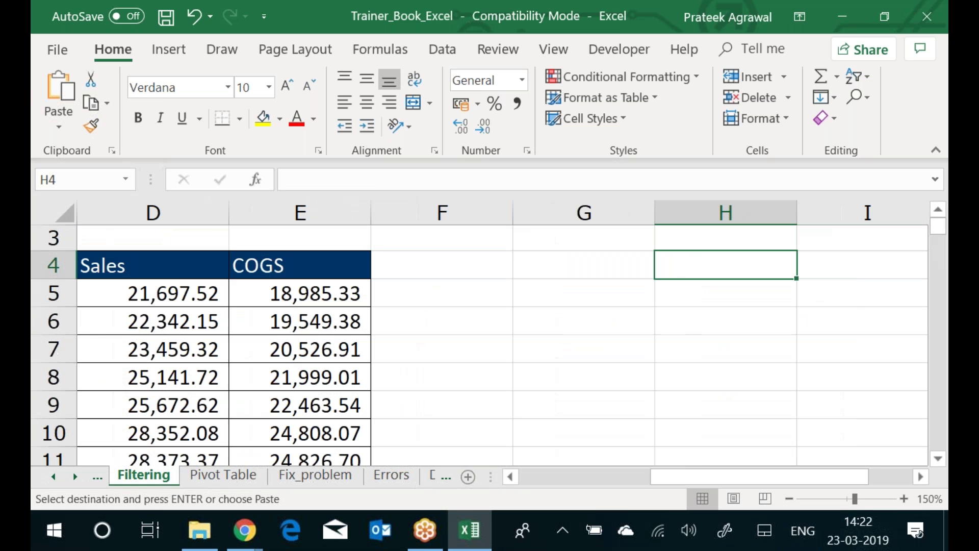
key("ctrl+v")
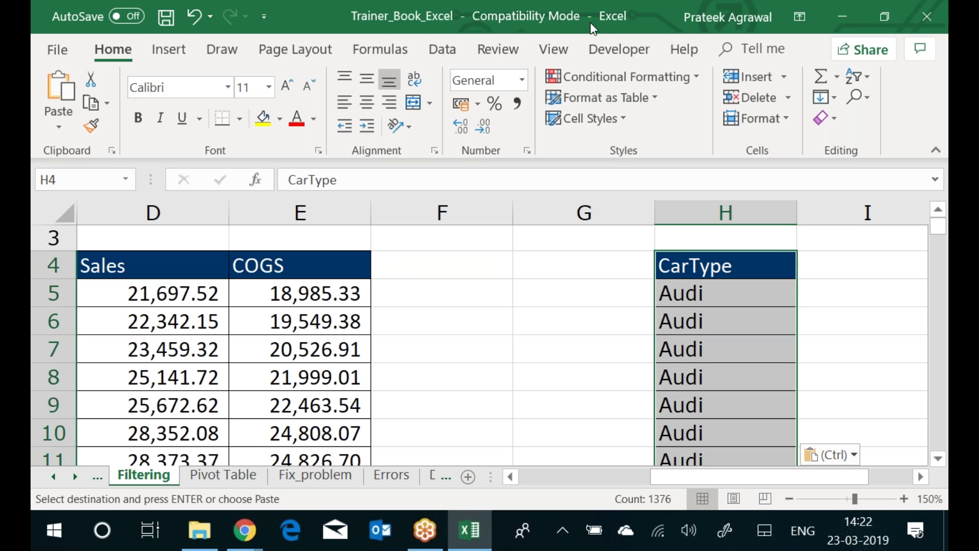
Remove the duplicates from the CarType list in column H, treating its first row as a header
left_click(441, 49)
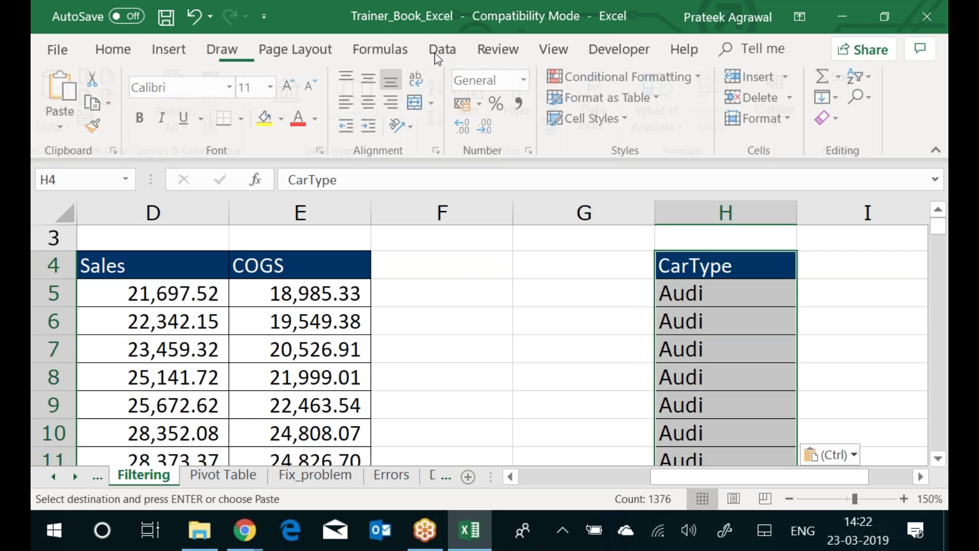
left_click(591, 124)
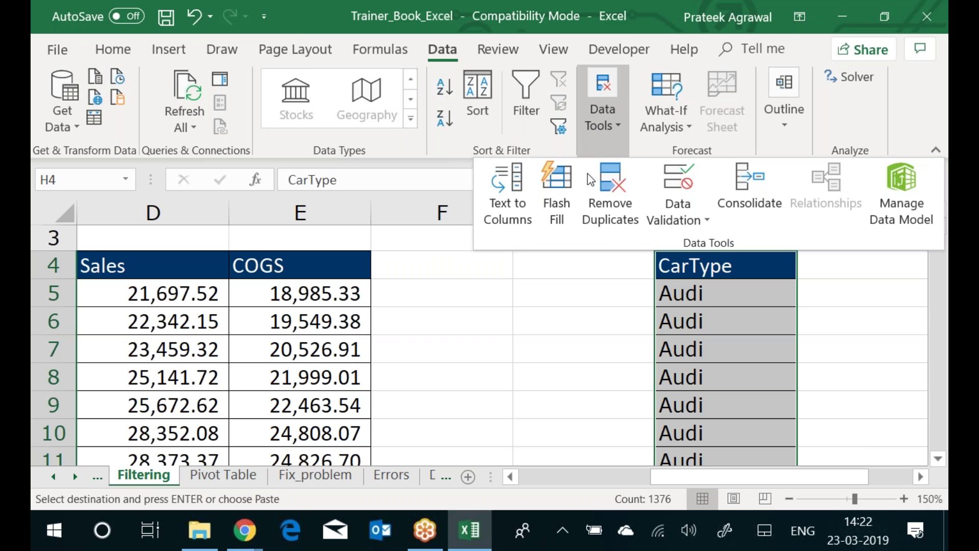
left_click(597, 207)
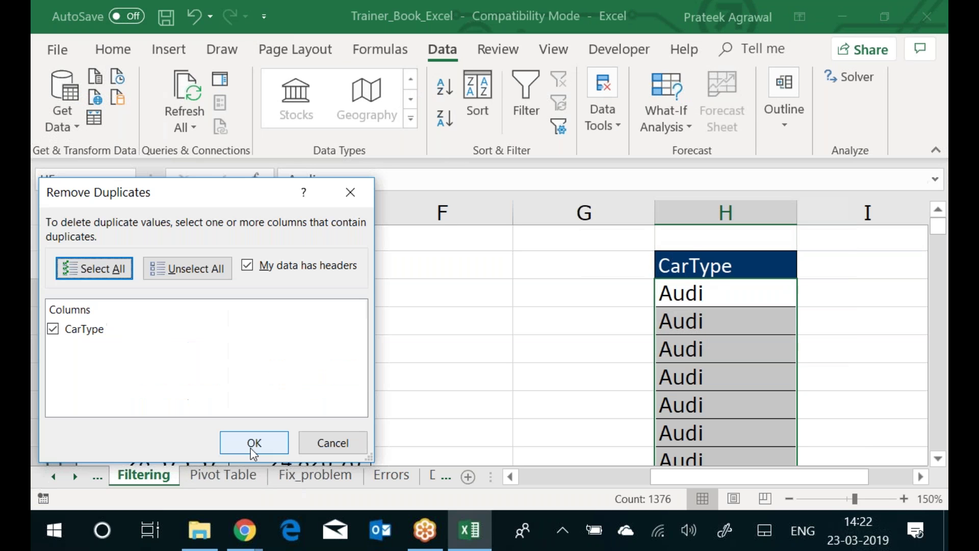
left_click(252, 439)
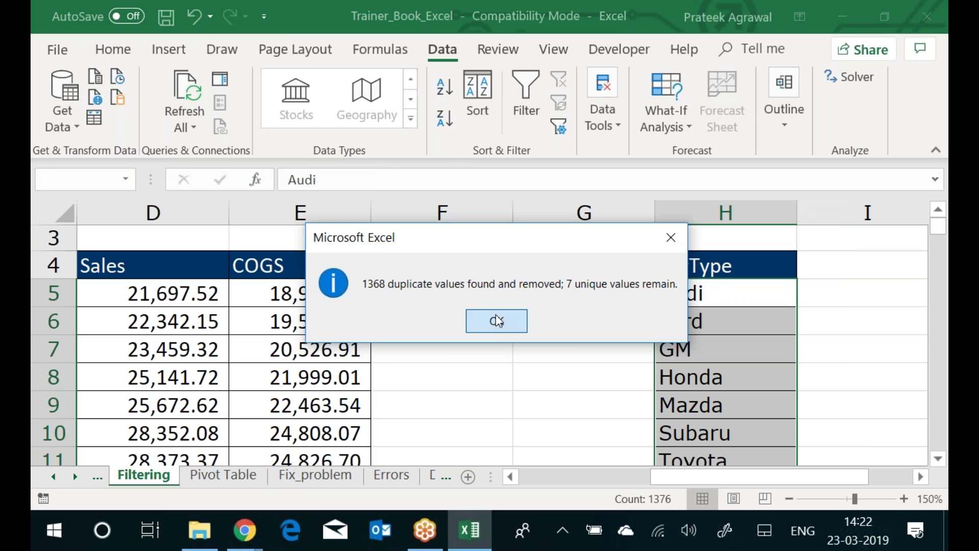
left_click(497, 321)
Add the header "Bonus %" in cell I4, beside the unique CarType list
left_click(540, 247)
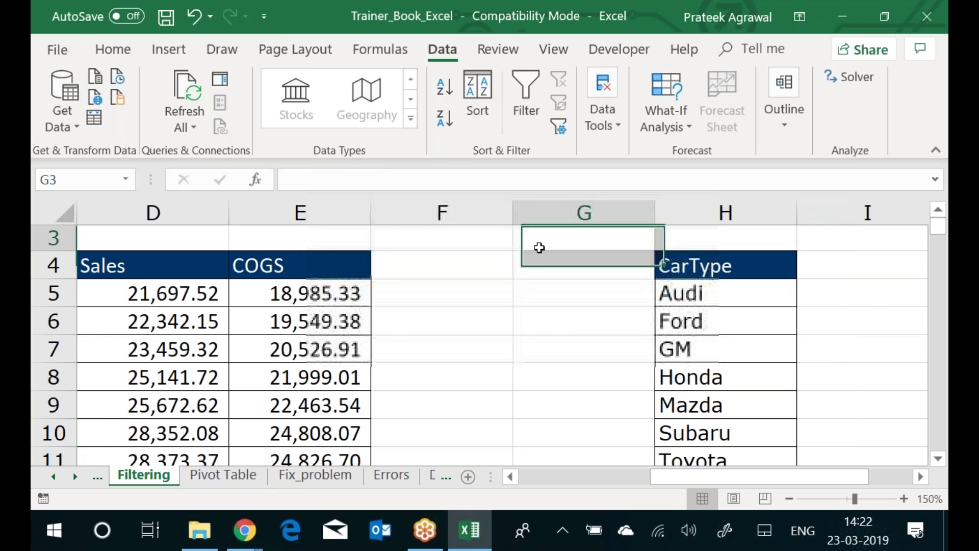
key("Right")
key("Right")
key("Down")
type("Bonus %")
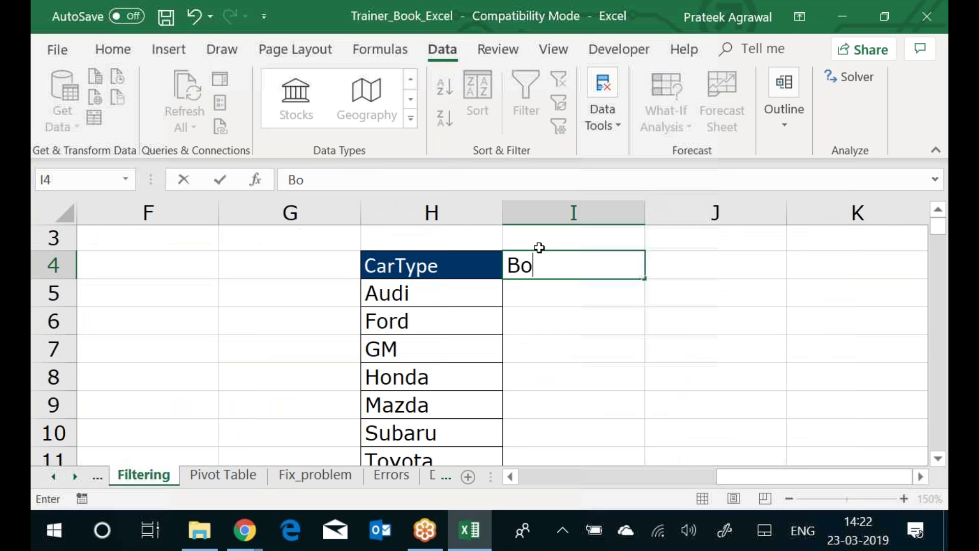
key("Down")
Look through the unique car types in column H and return to the empty bonus cell I5 beside Audi
key("Down")
key("Down")
key("Down")
key("Down")
key("Down")
key("Down")
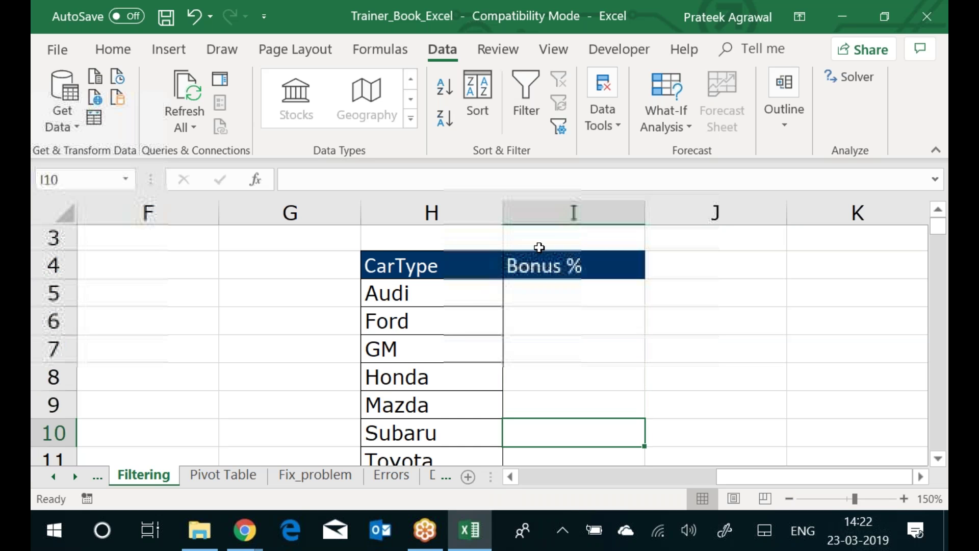
key("Down")
key("Left")
key("Left")
key("Up")
key("Up")
key("Up")
key("Up")
key("Up")
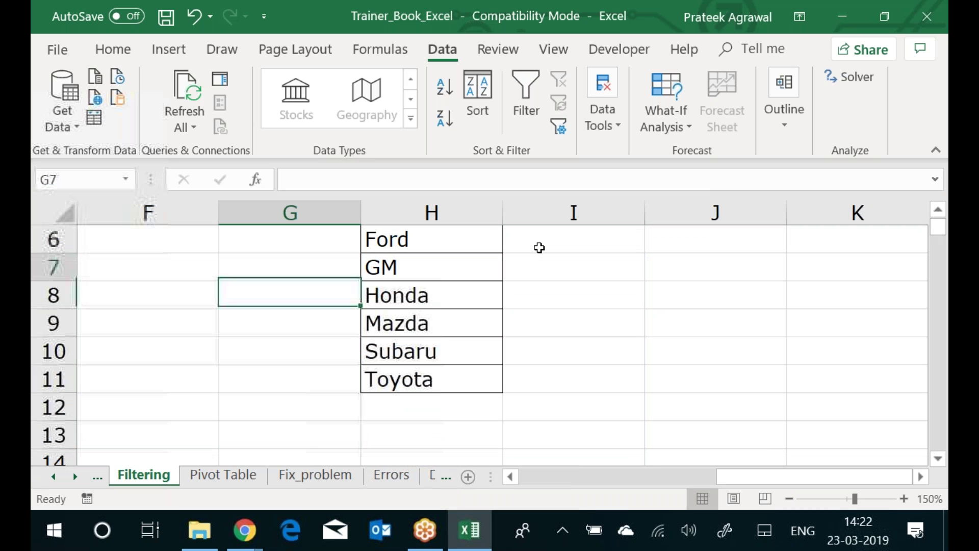
key("Up")
key("Up")
key("Up")
key("Up")
key("Up")
key("Up")
key("Right")
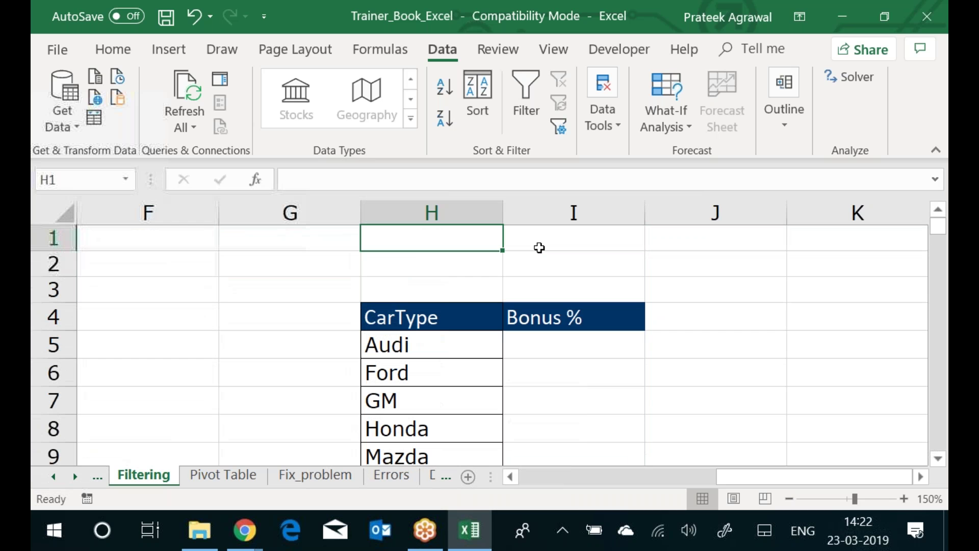
key("Right")
key("Down")
key("Down")
key("Down")
key("Down")
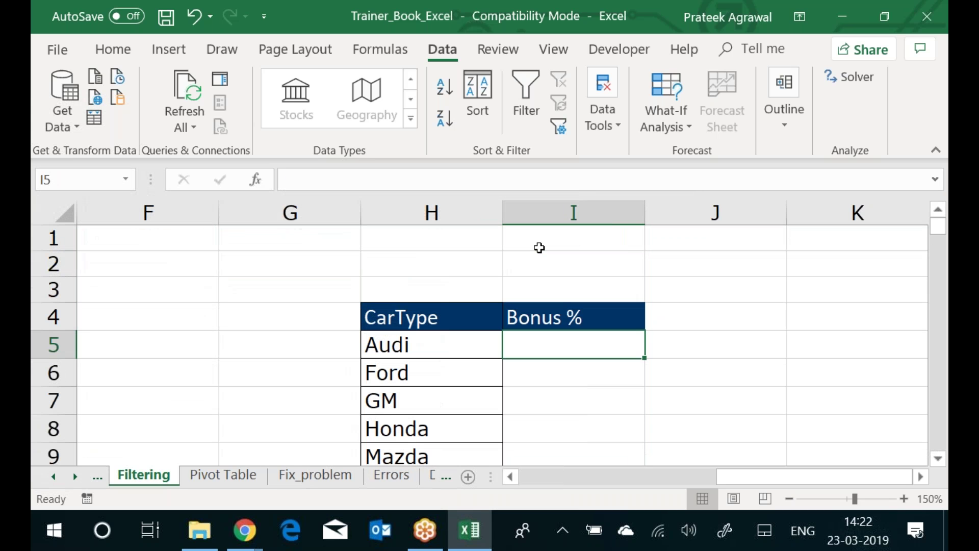
type("2")
key("Return")
type("5\\")
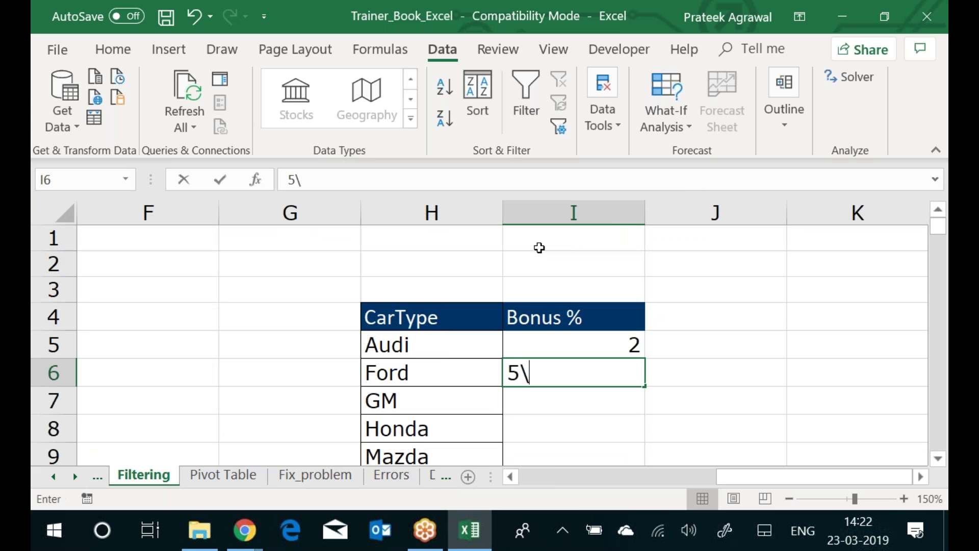
type("`")
key("Up")
Enter a bonus of 2% for Audi in I5 and 3% for Ford in I6
type("2%")
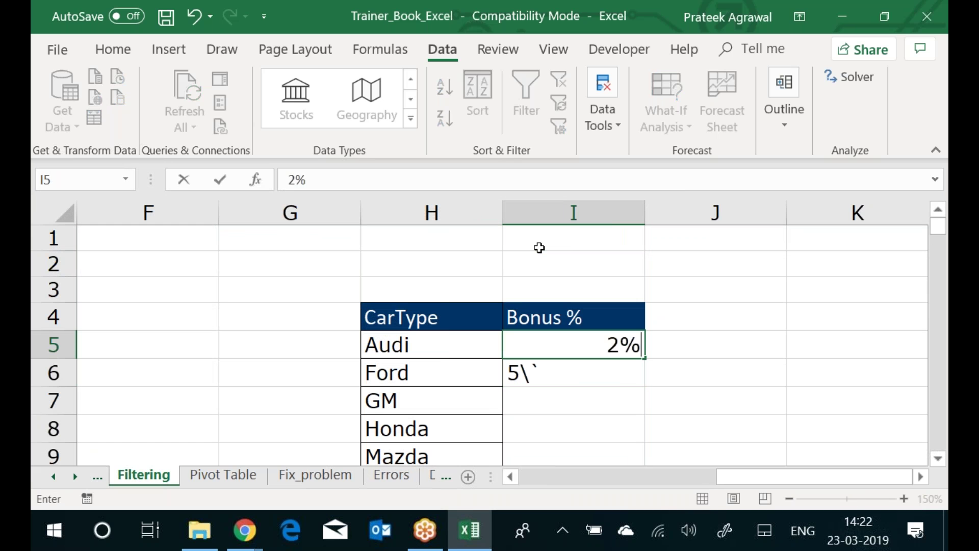
key("Return")
type("3%")
key("ctrl+Return")
key("Down")
key("Up")
key("Up")
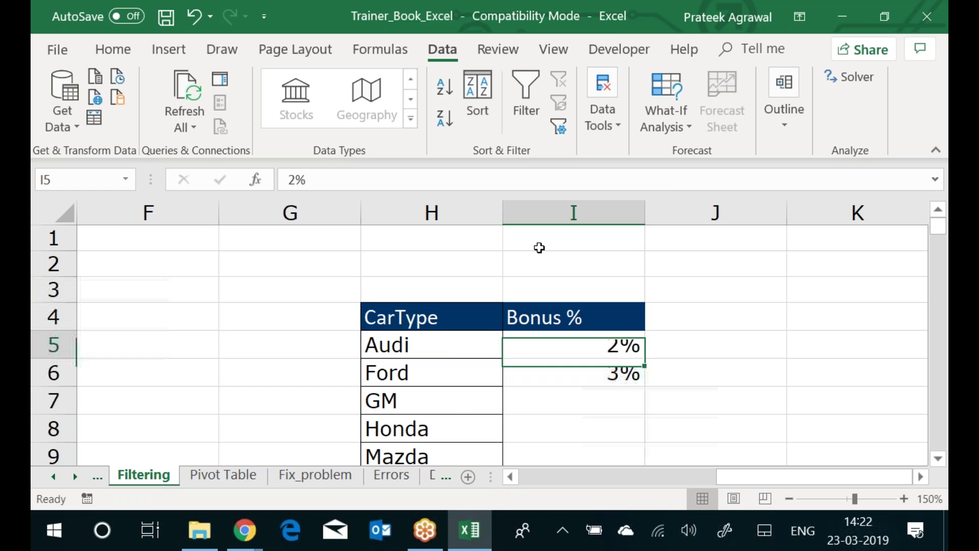
left_click(296, 33)
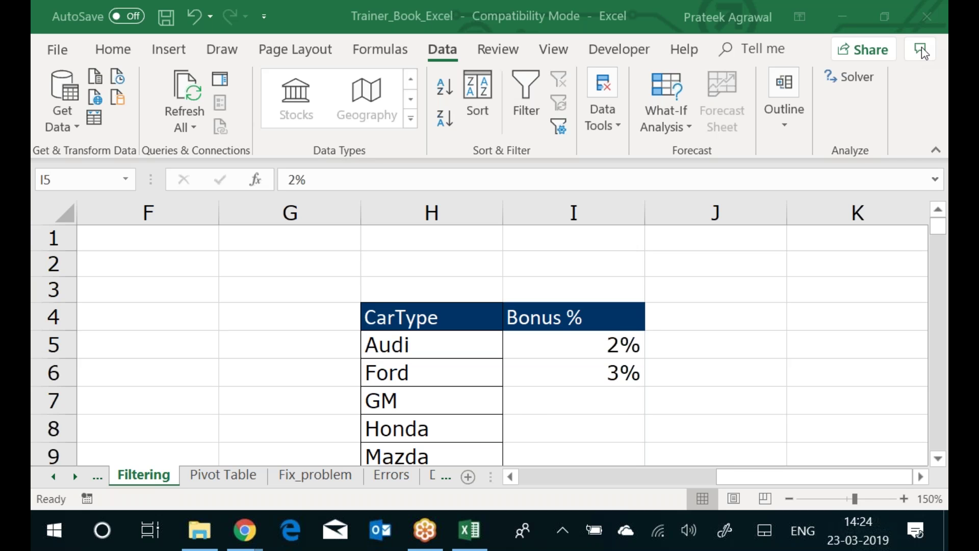
key("XF86AudioMute")
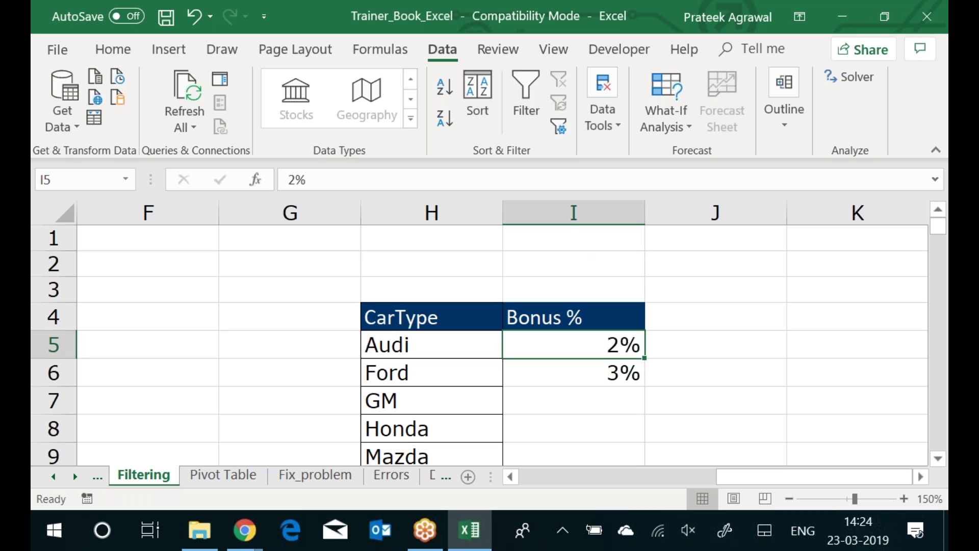
left_click(574, 247)
key("Down")
key("Down")
key("Down")
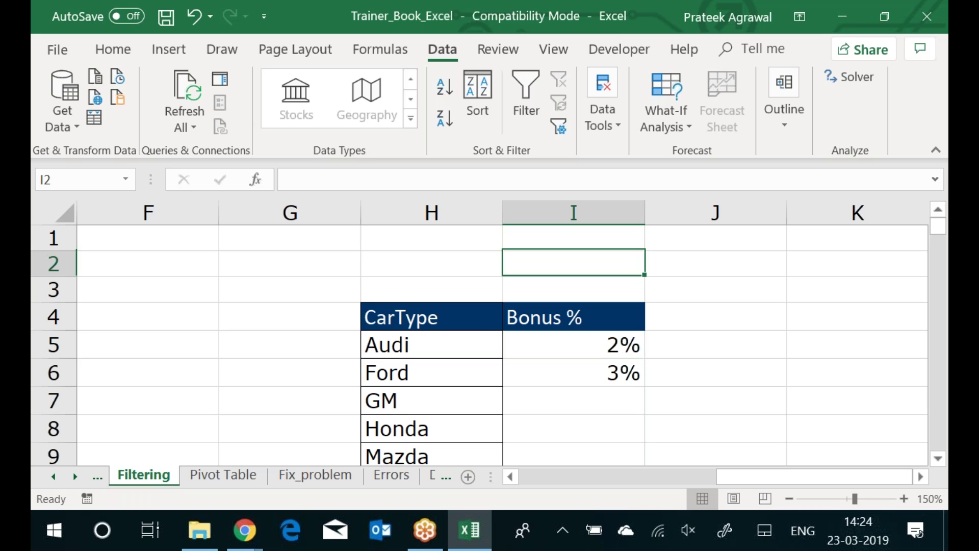
key("Left")
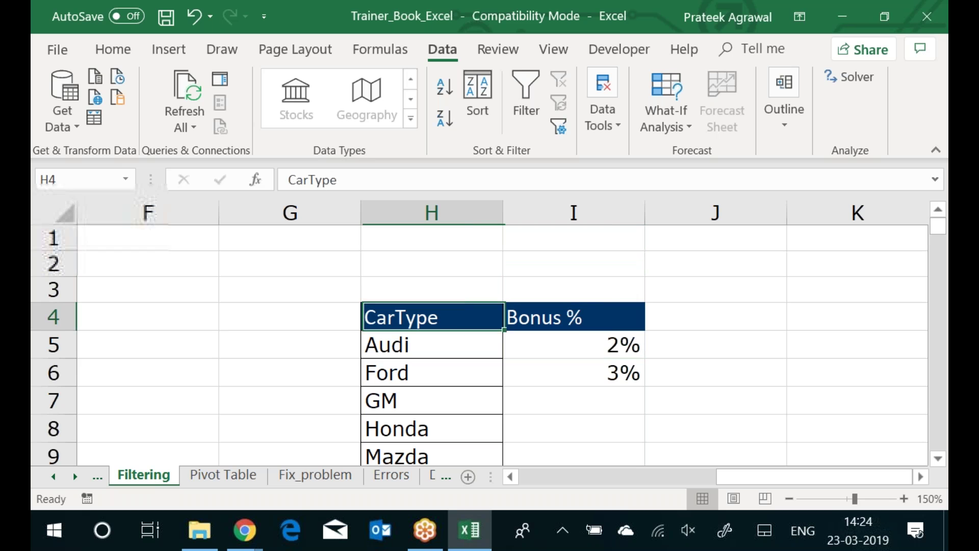
key("Down")
key("Down")
key("Down")
key("Down")
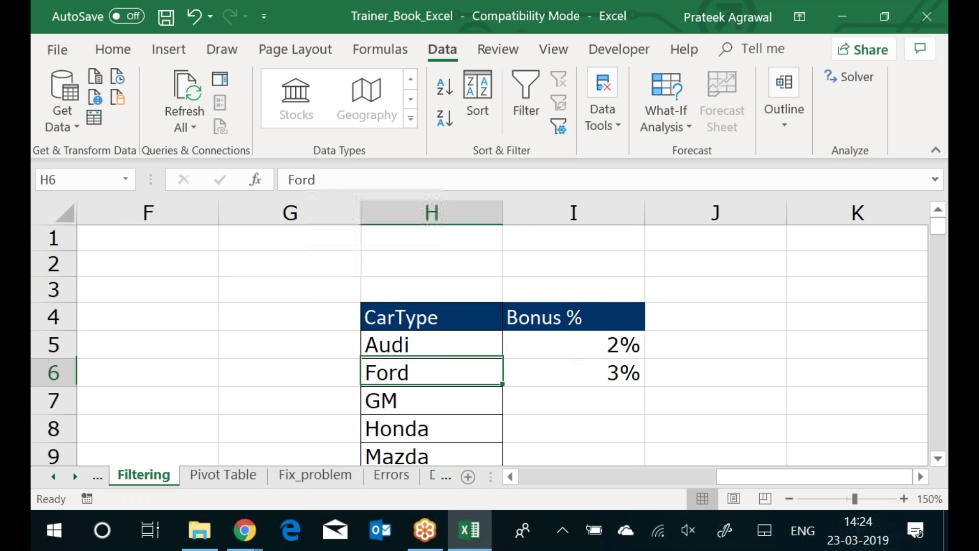
Extend the Audi and Ford bonus percentages as a series down column I to Toyota, reaching 8%
key("Right")
key("Up")
key("Up")
left_click_drag(612, 345, 630, 377)
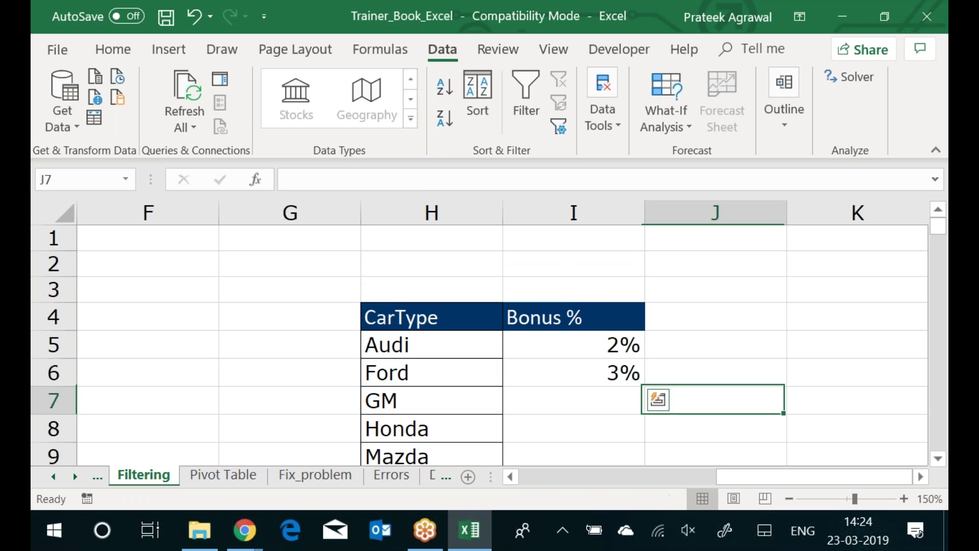
left_click_drag(628, 347, 633, 433)
key("Up")
key("Up")
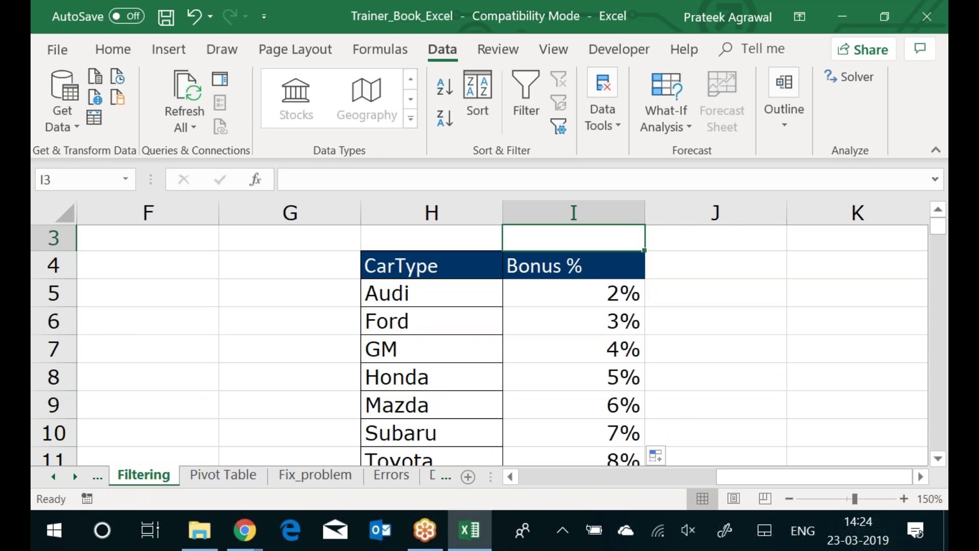
Add the header "Bonus %" in F4, next to COGS in the main sales table
key("Down")
key("Left")
key("Left")
key("Left")
key("Left")
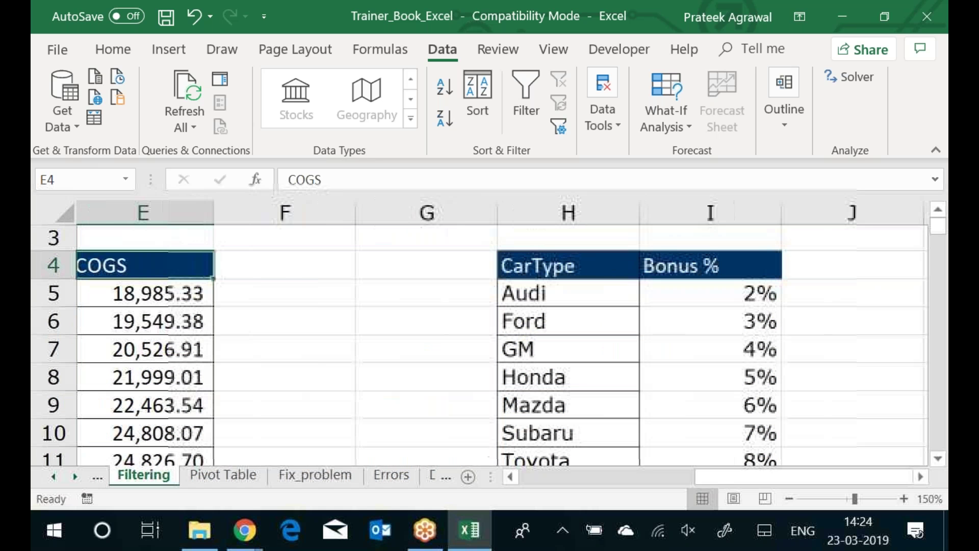
key("Left")
left_click(437, 265)
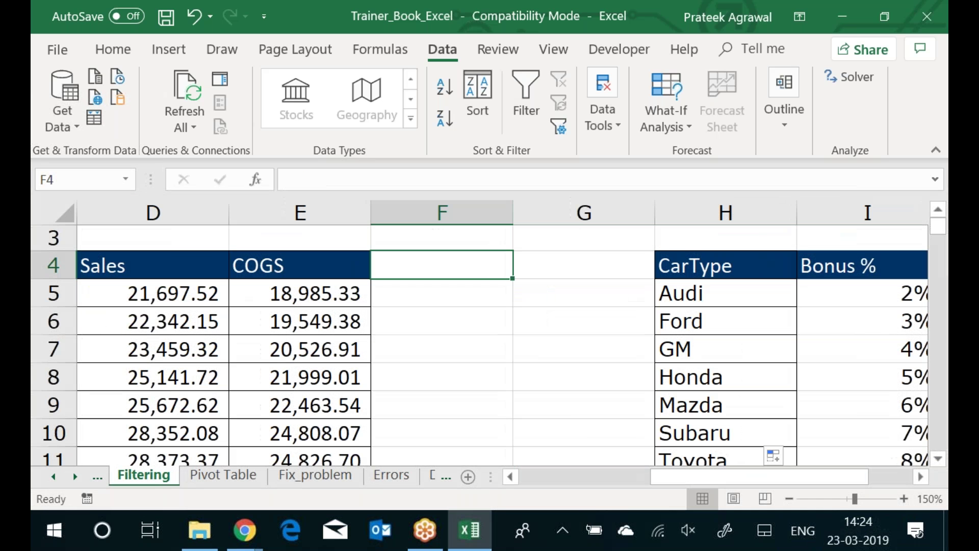
type("Bonus %")
key("Return")
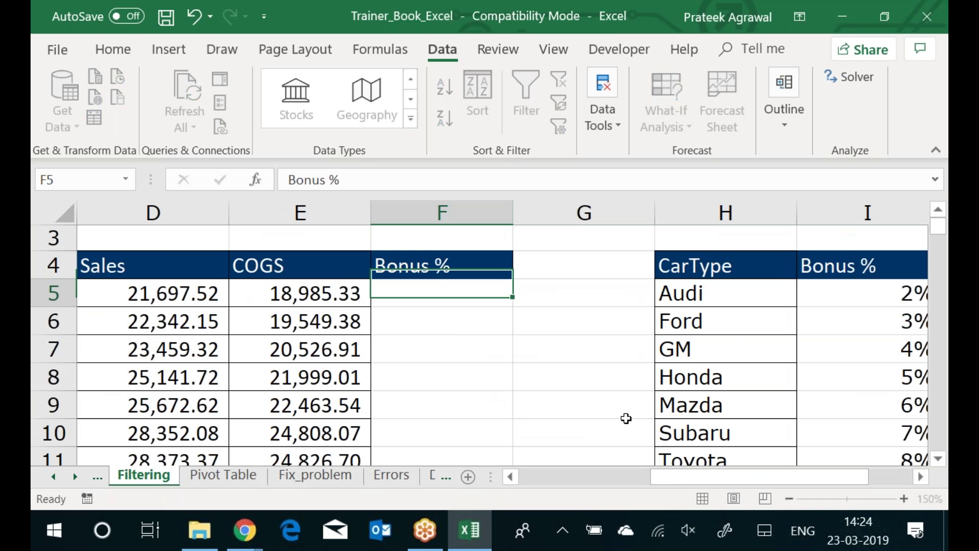
Hide columns C through E and select F5, the first empty cell under the main table's Bonus % header
key("Left")
key("Left")
key("Left")
key("Left")
key("Left")
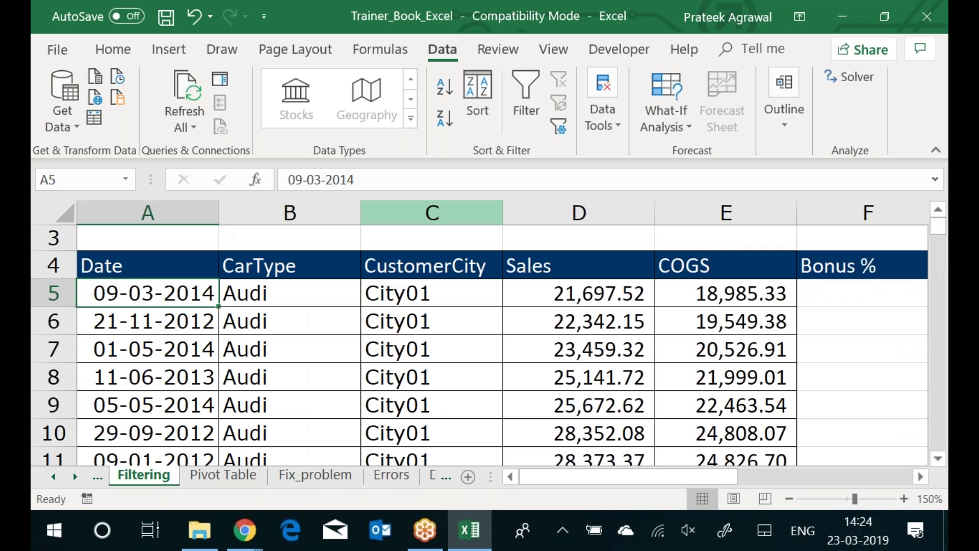
left_click(289, 212)
left_click_drag(433, 212, 726, 212)
right_click(459, 210)
left_click(489, 406)
left_click(431, 292)
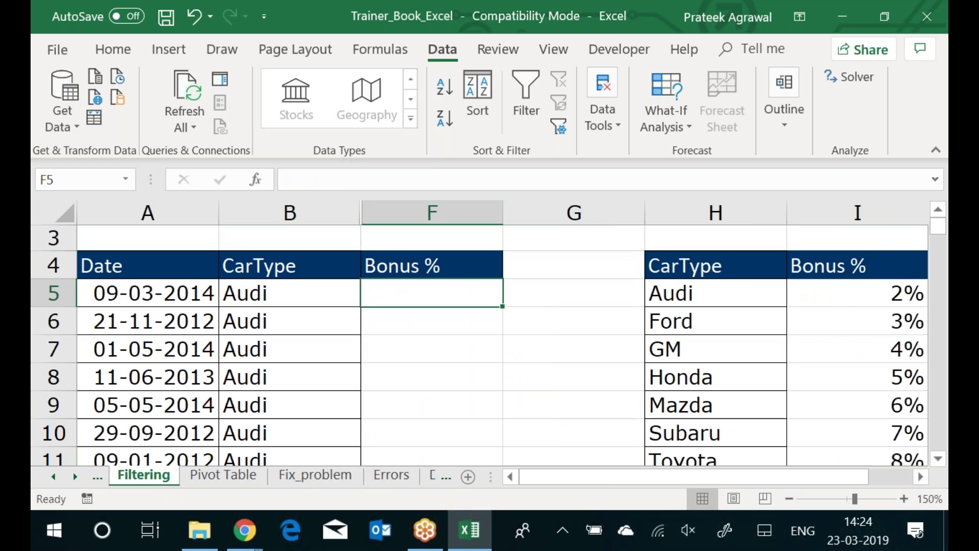
Apply all borders to the CarType and Bonus % reference table in H4:I11
left_click(289, 293)
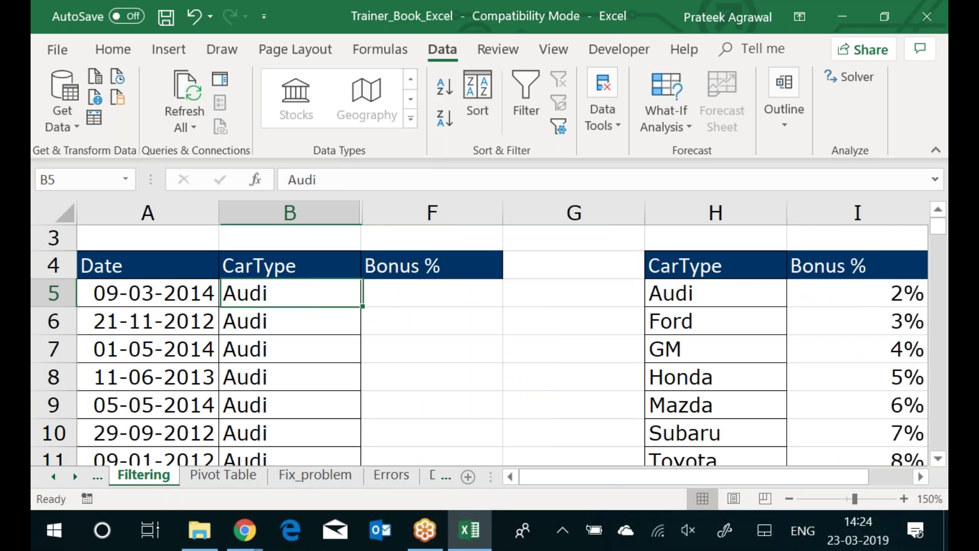
left_click(431, 292)
key("Right")
key("Right")
key("Right")
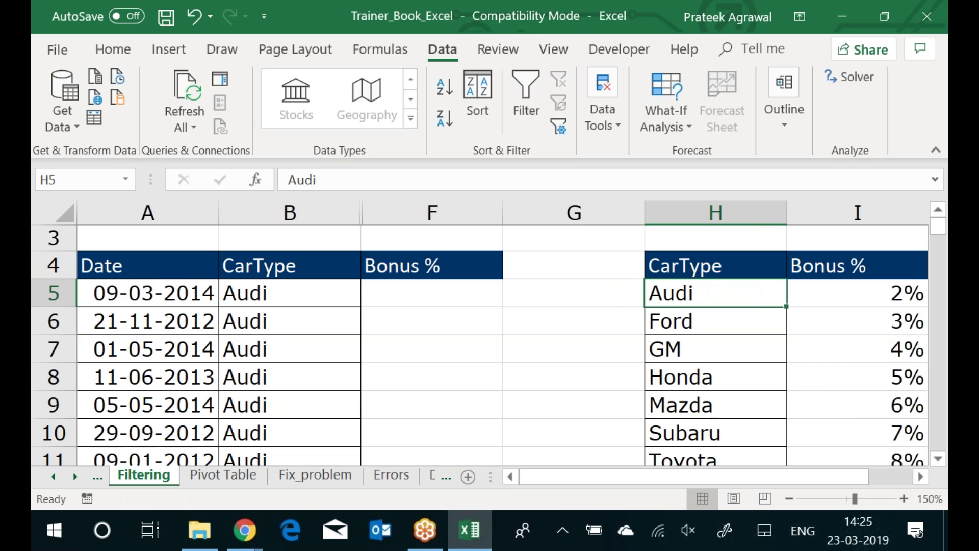
key("Right")
key("Up")
key("Left")
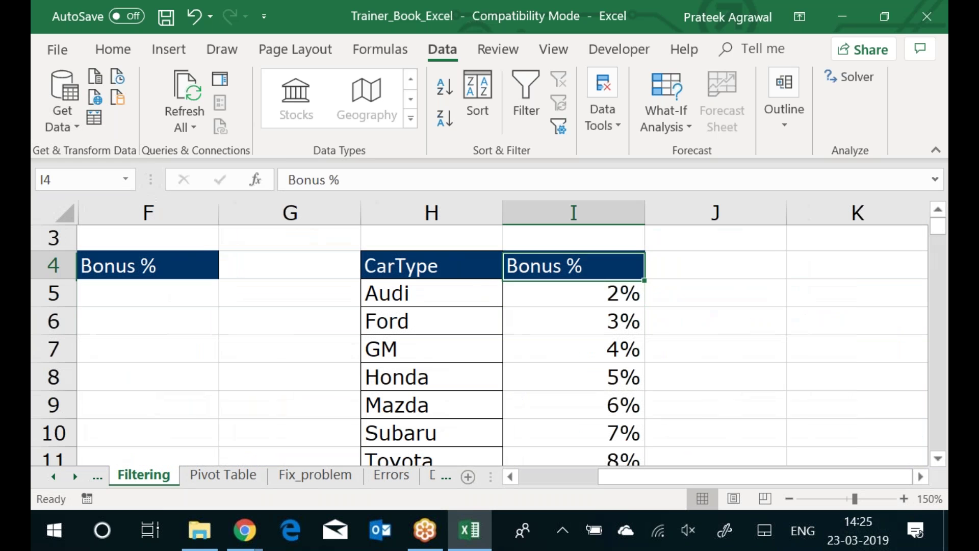
key("Left")
key("shift+Right")
key("ctrl+shift+Down")
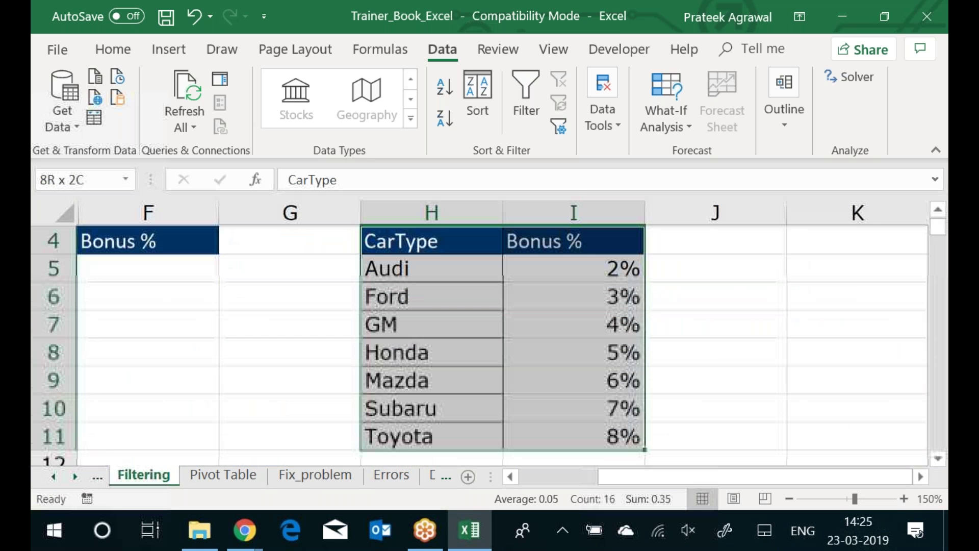
left_click(115, 54)
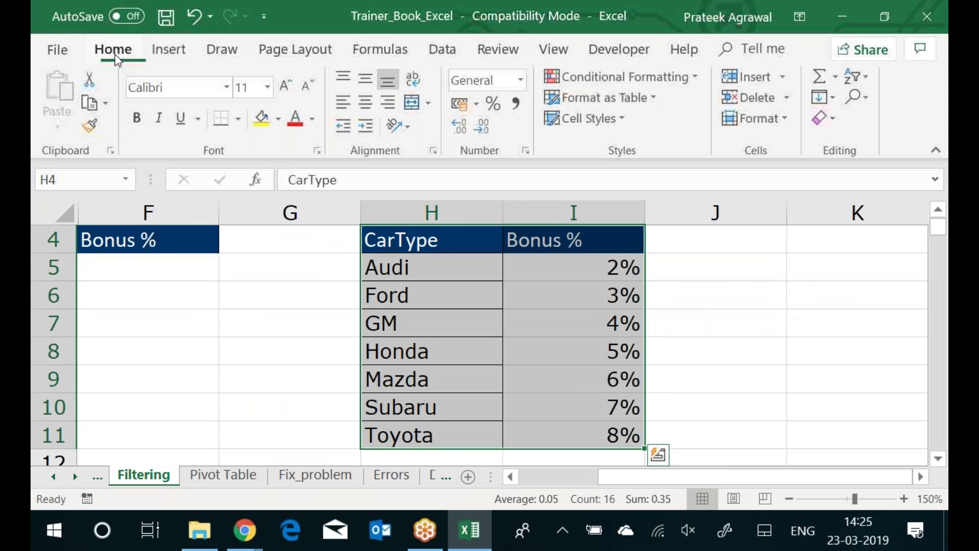
left_click(223, 118)
left_click(148, 267)
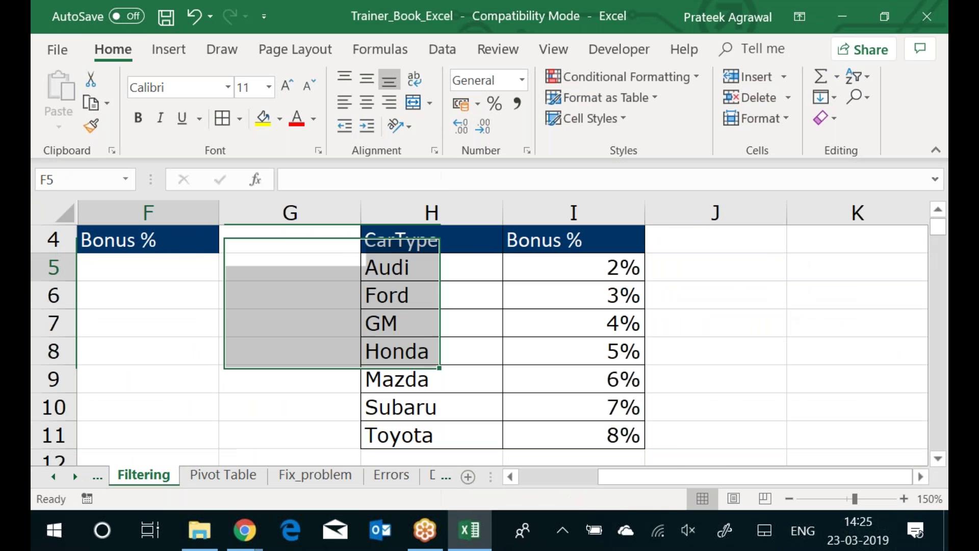
Narrow column H so the whole reference table fits in view beside the main table
key("Left")
key("Left")
key("Left")
key("Left")
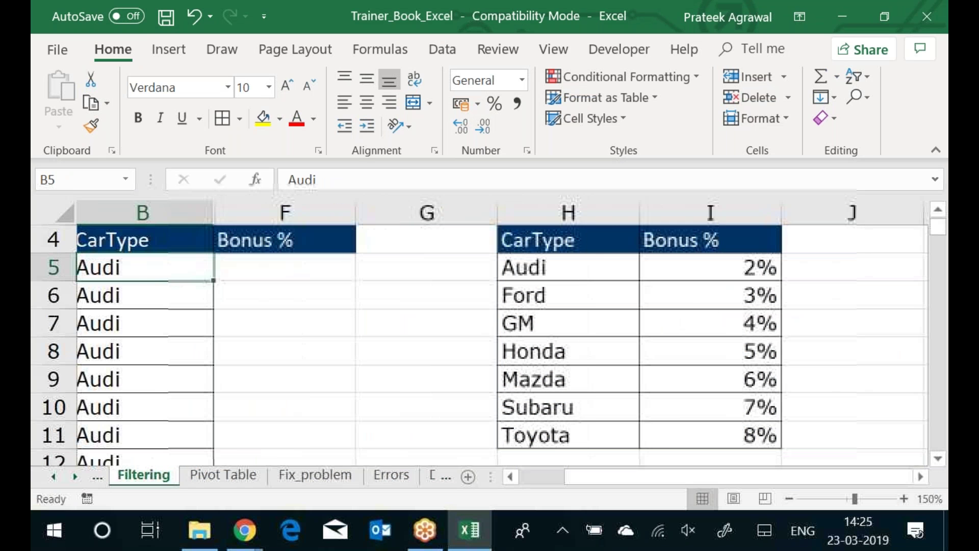
left_click(391, 271)
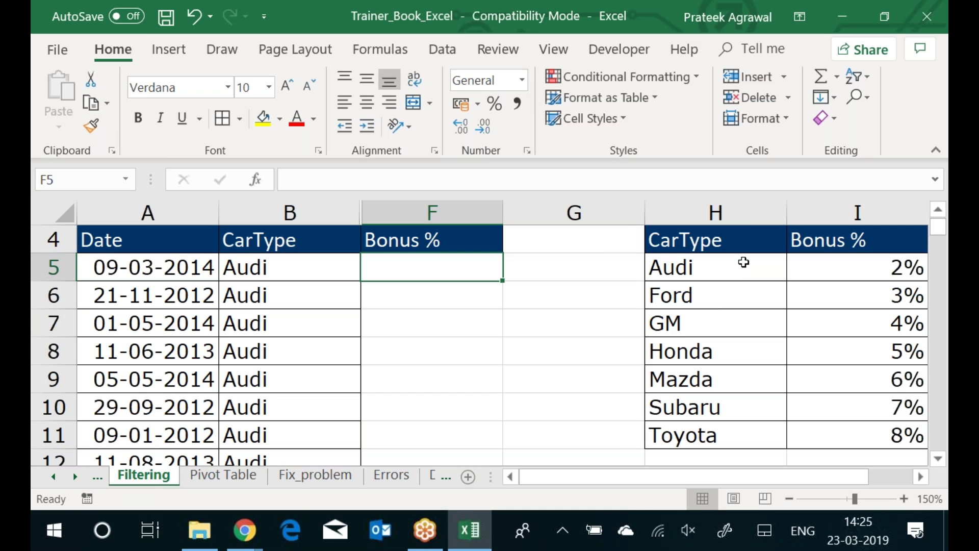
left_click_drag(785, 207, 748, 212)
left_click(882, 213)
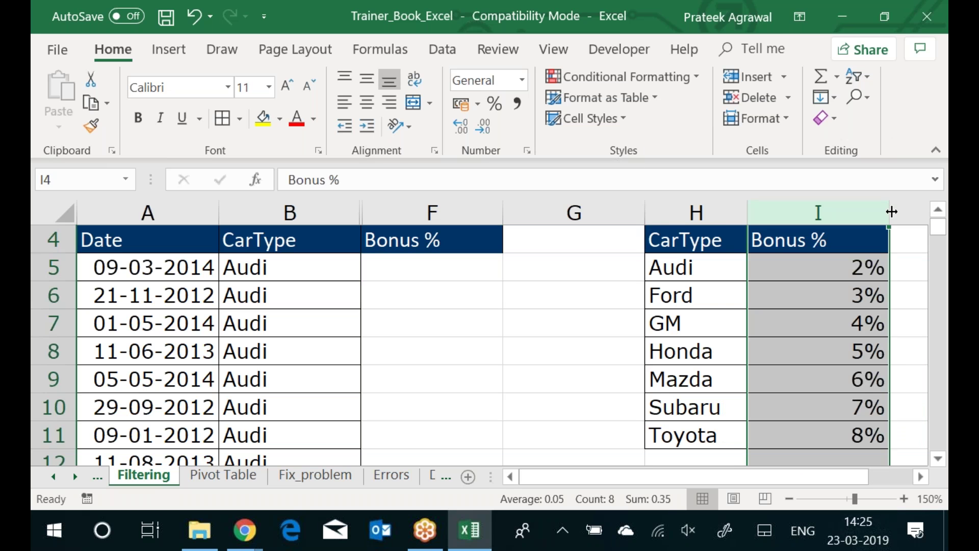
left_click(735, 268)
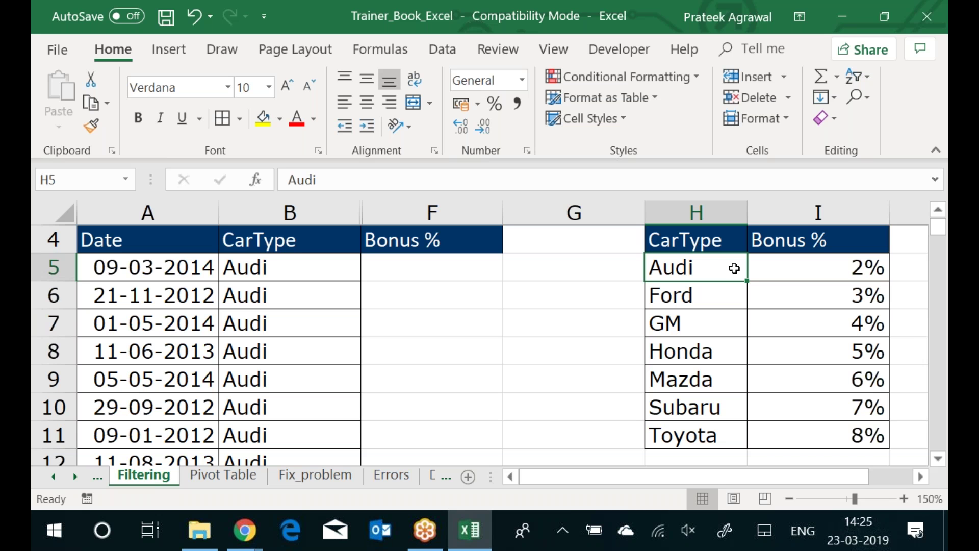
Examine the car types and their bonus percentages in the reference table, H5:I11
left_click_drag(734, 268, 808, 268)
left_click_drag(734, 268, 734, 268)
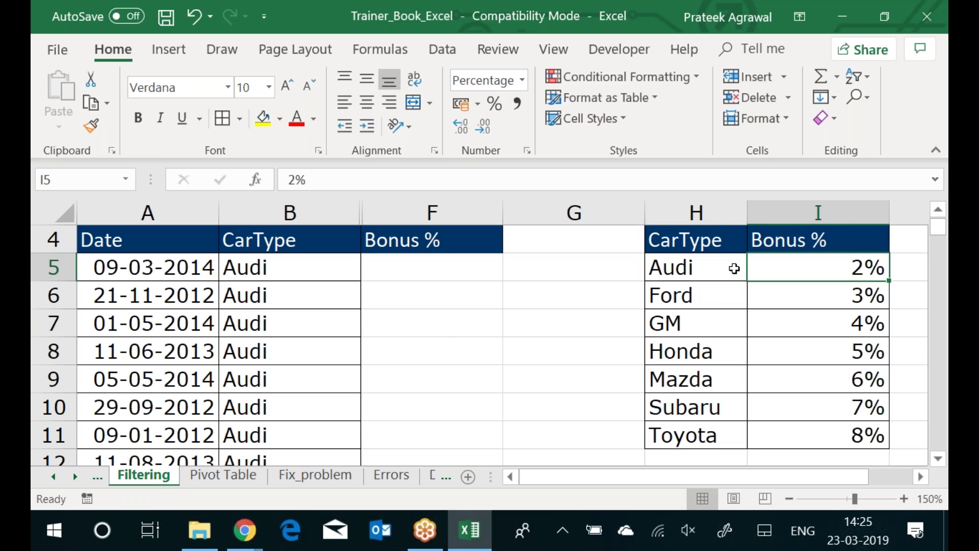
key("Right")
key("Right")
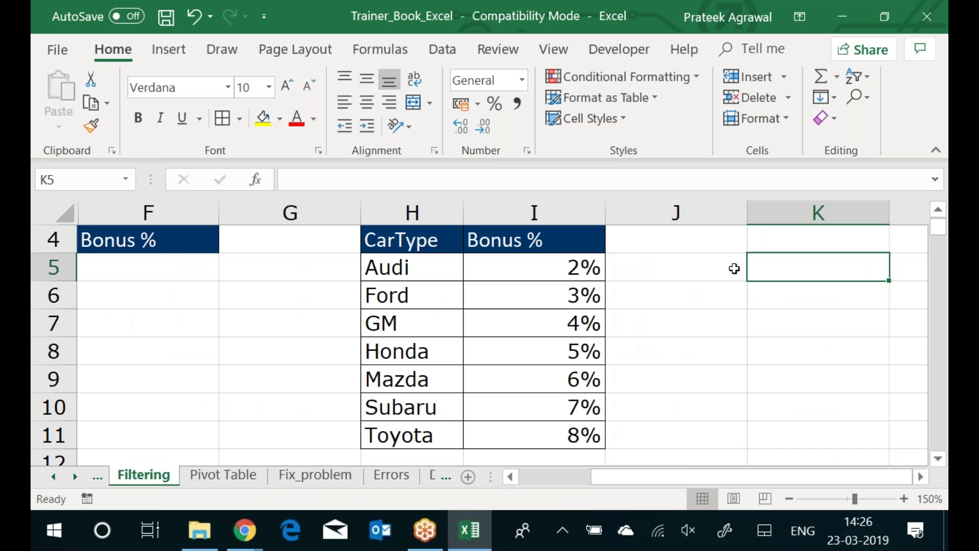
key("Left")
key("Left")
key("Left")
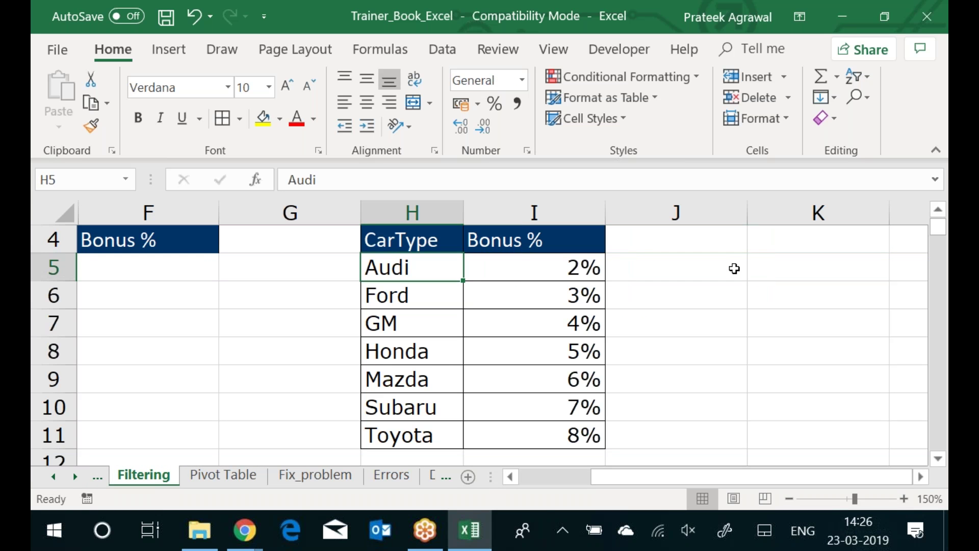
key("ctrl+shift+Down")
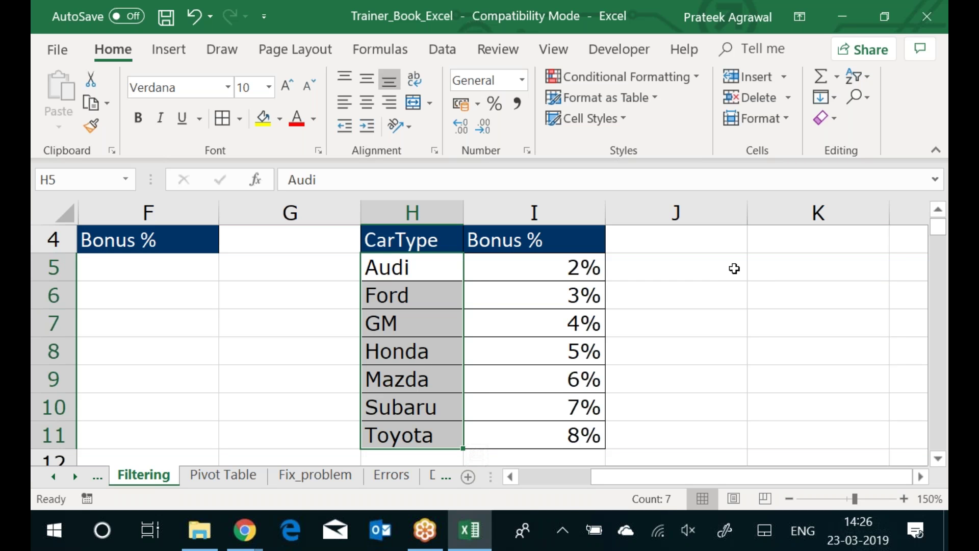
key("Up")
key("Down")
key("Down")
key("Down")
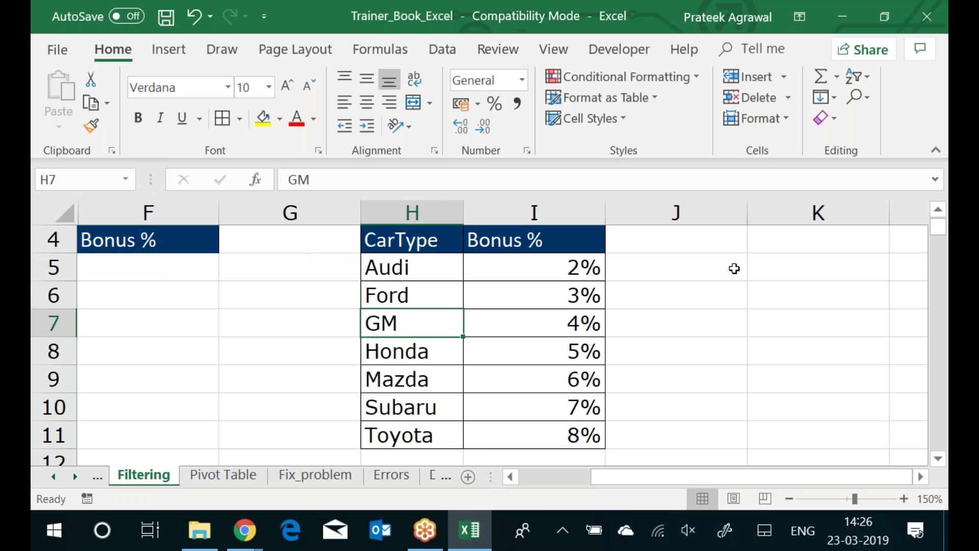
key("Down")
key("Down")
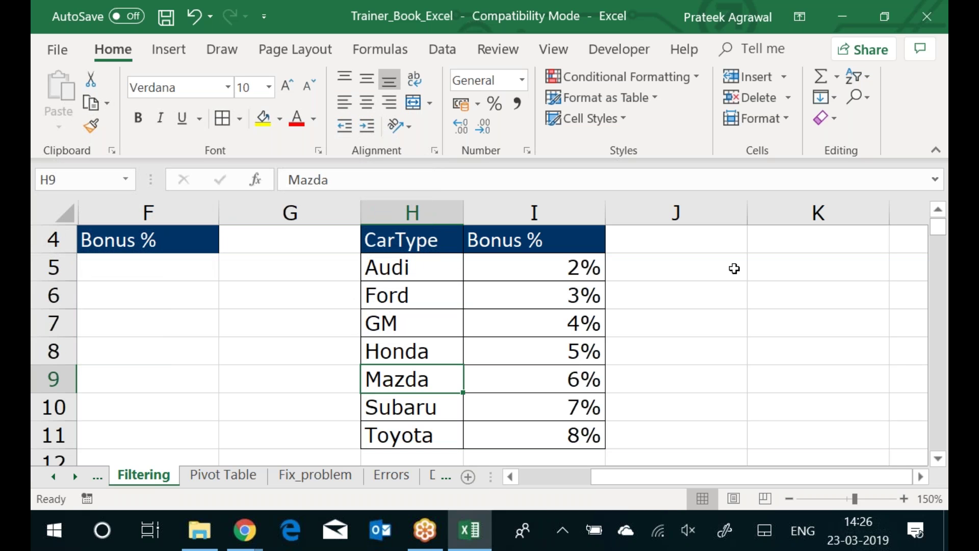
key("Down")
key("Up")
key("Up")
key("Up")
key("Up")
key("Up")
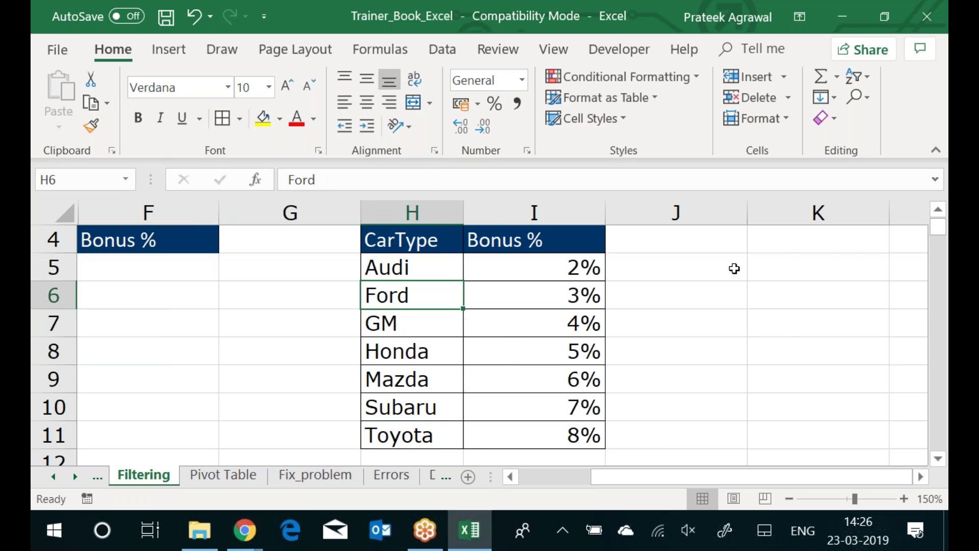
key("Left")
key("Left")
key("Left")
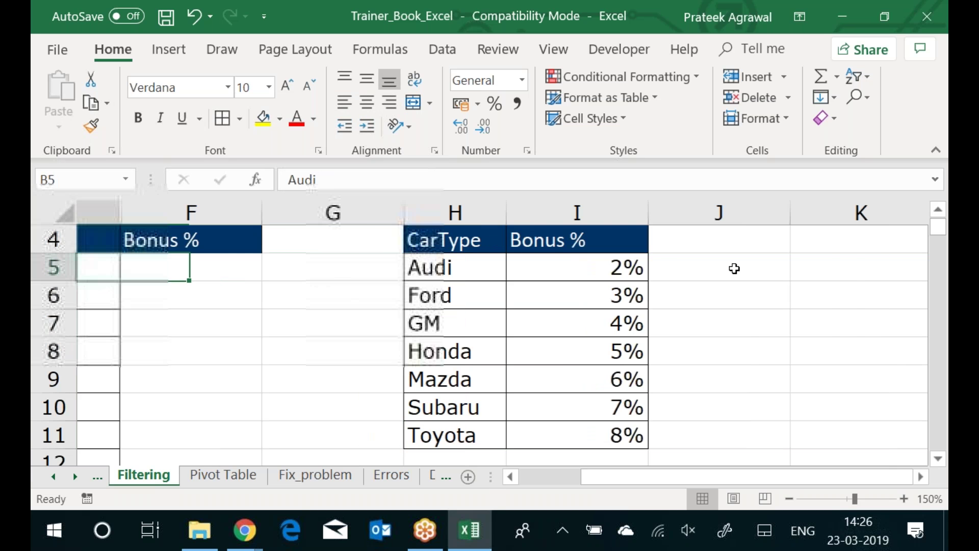
key("Left")
key("Right")
key("Right")
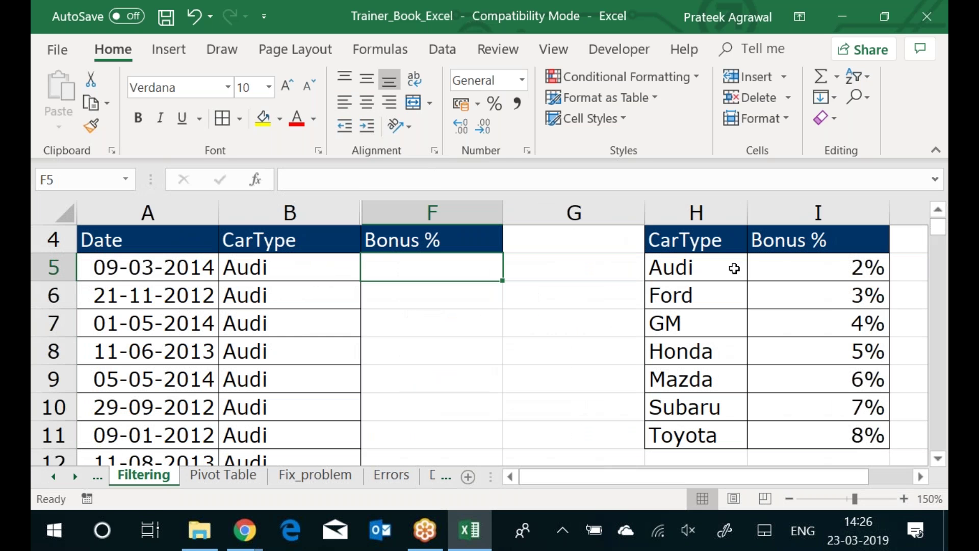
type("=IF(OR(")
key("Left")
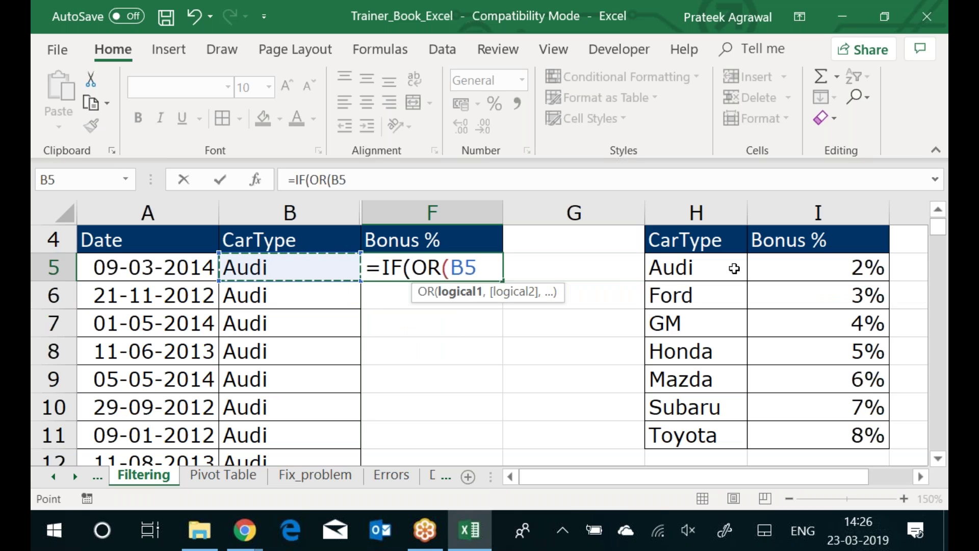
type("=")
key("Right")
key("Right")
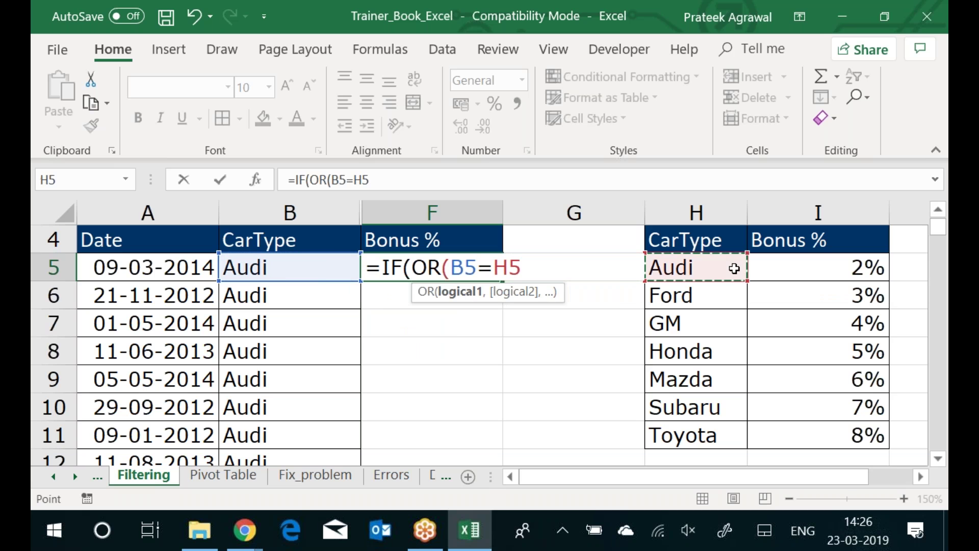
type(",")
key("Left")
type(",")
key("BackSpace")
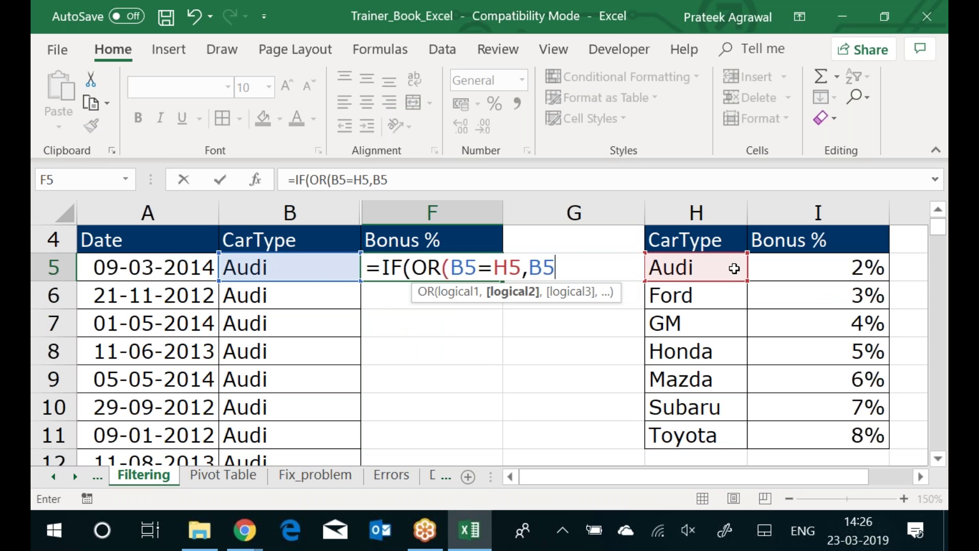
type("=")
key("Right")
key("Right")
key("Down")
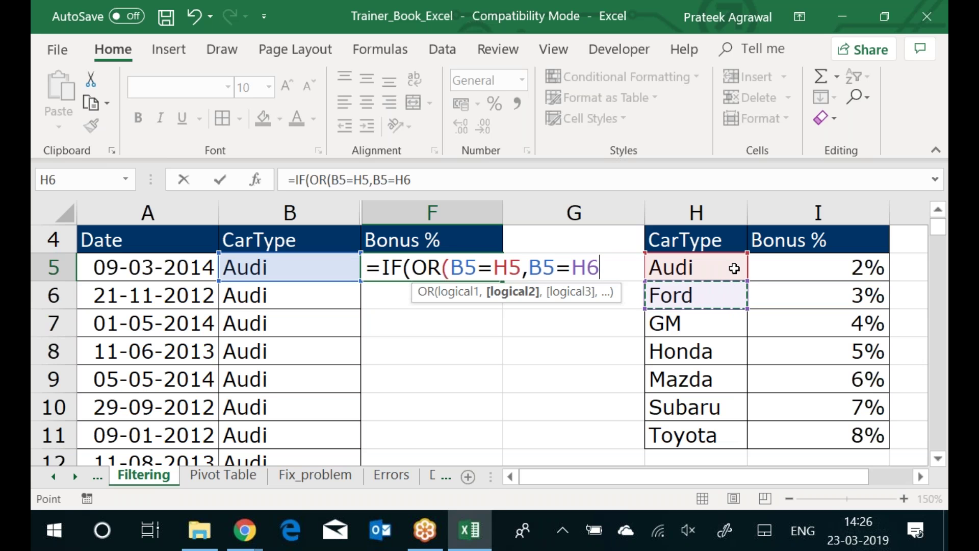
key("Escape")
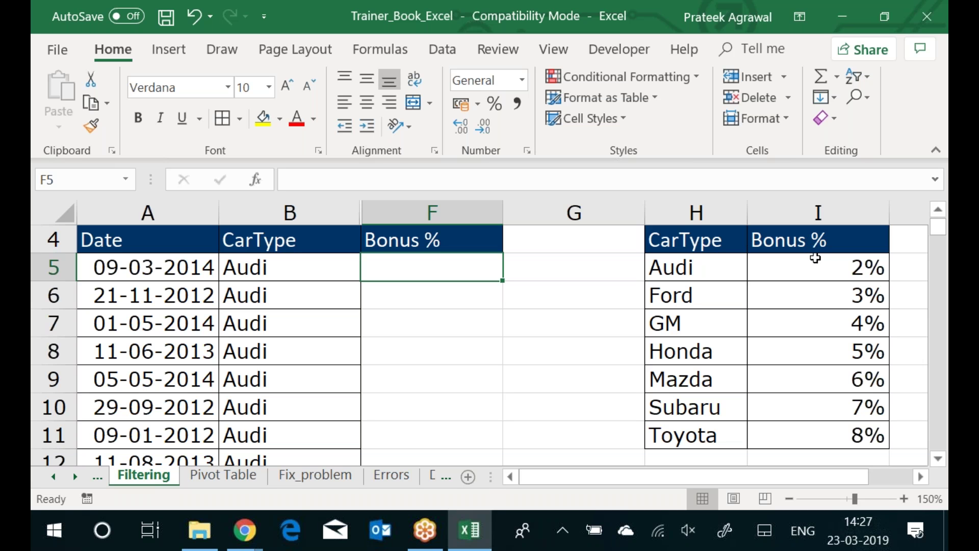
Clear the GM through Toyota entries in H7:I11 of the reference table and undo the deletion
key("Down")
key("Down")
key("Right")
key("Right")
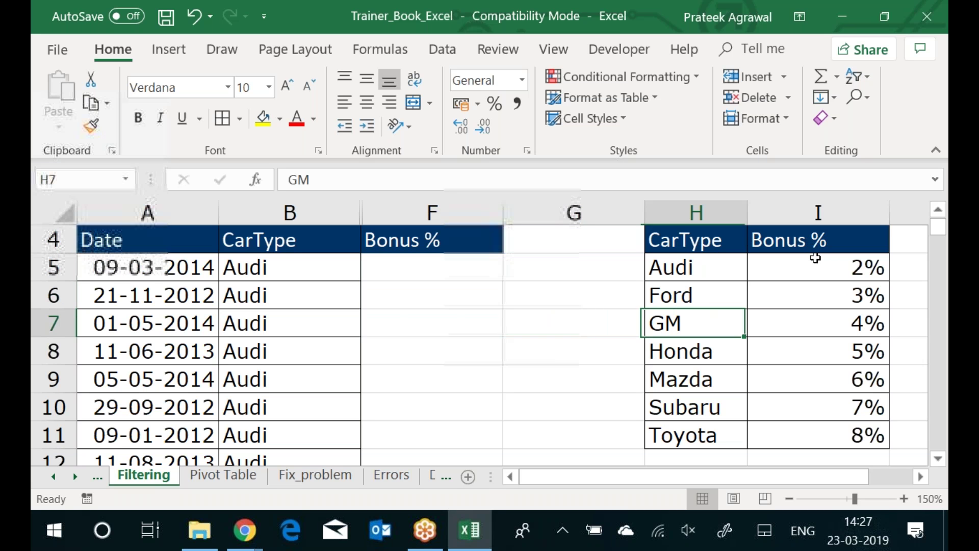
key("shift+Right")
key("shift+Down")
key("shift+Down")
key("shift+Down")
key("shift+Down")
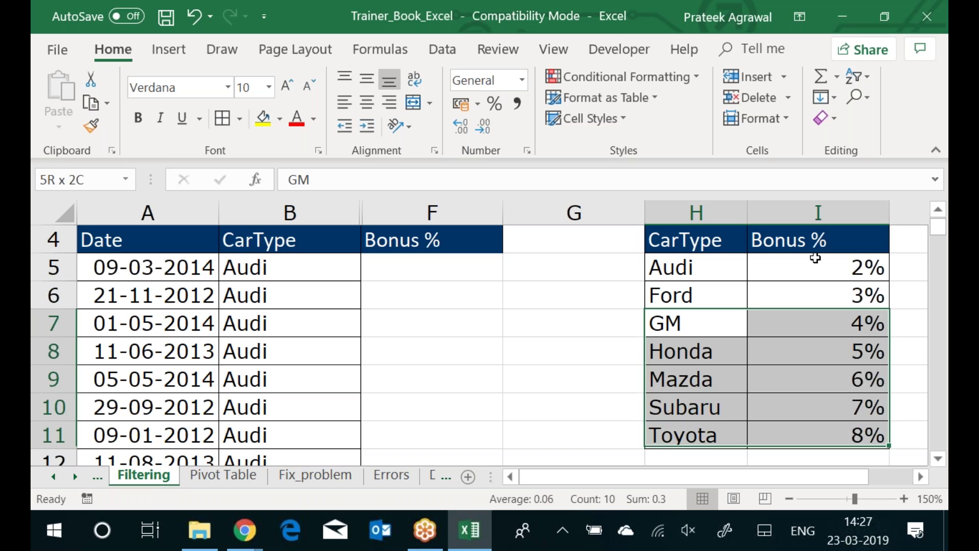
key("Delete")
key("Left")
key("Left")
key("Up")
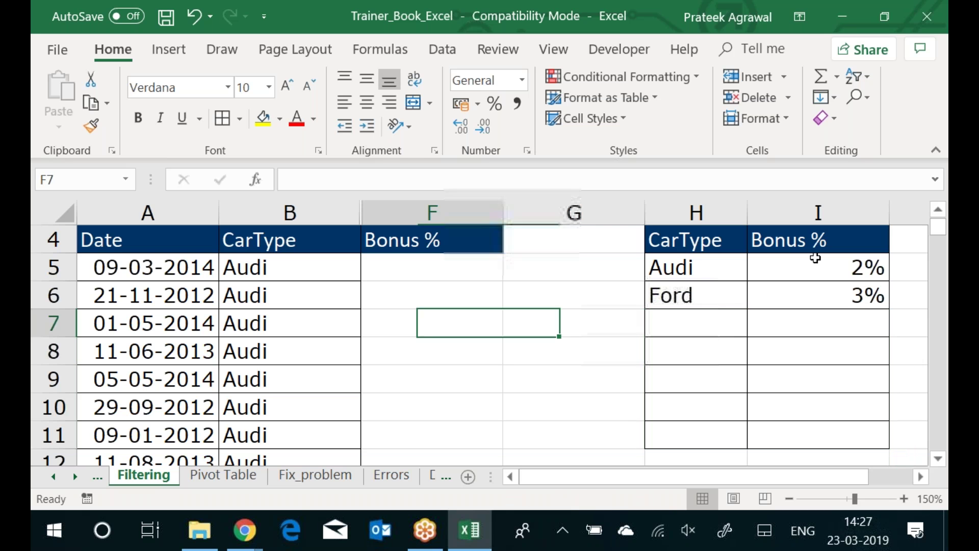
key("Up")
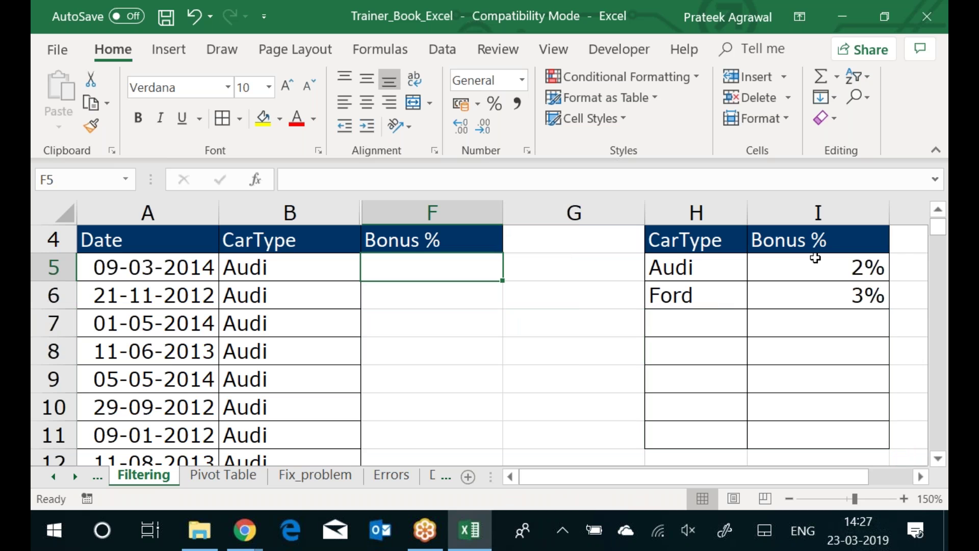
key("ctrl+z")
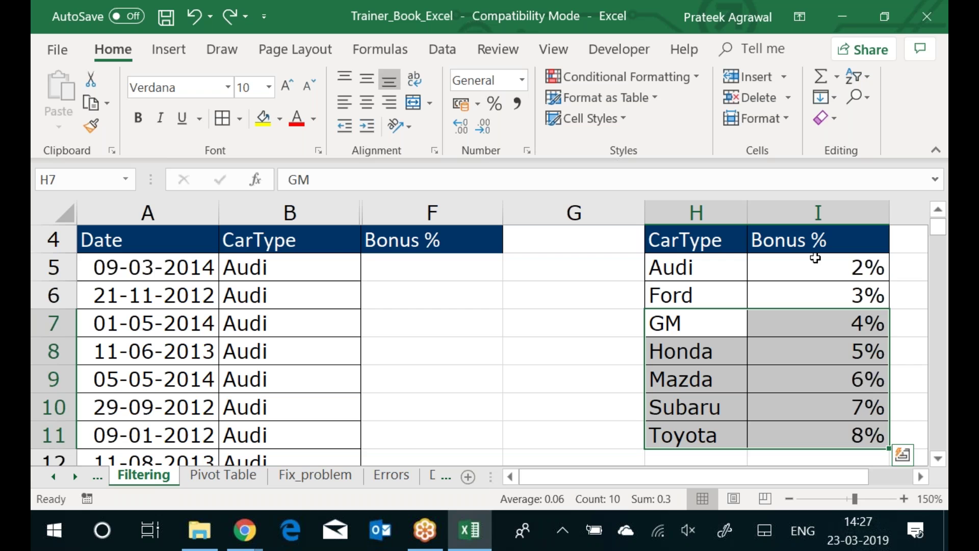
Enter the note "MC" in K5 and "And, OR" in K6, beside the reference table
key("Right")
key("Right")
key("Right")
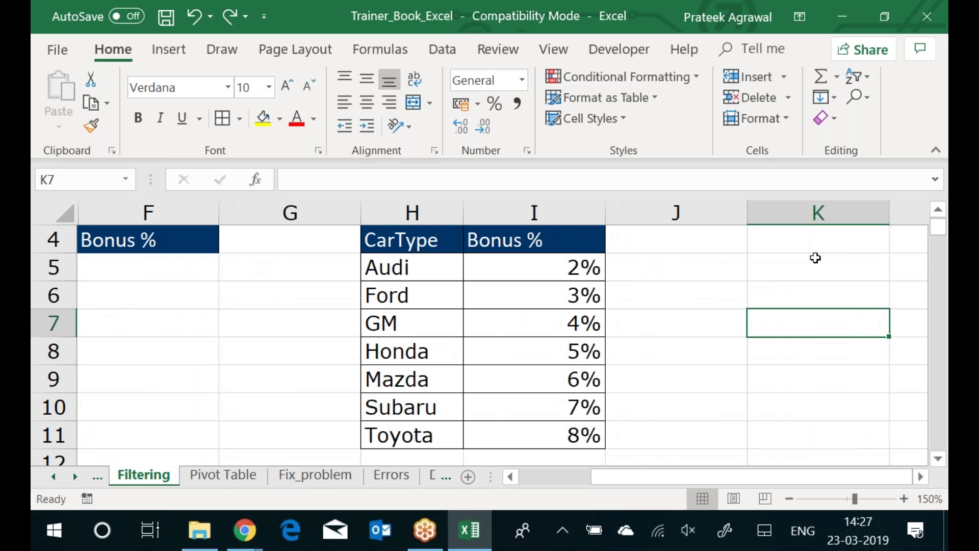
left_click(816, 257)
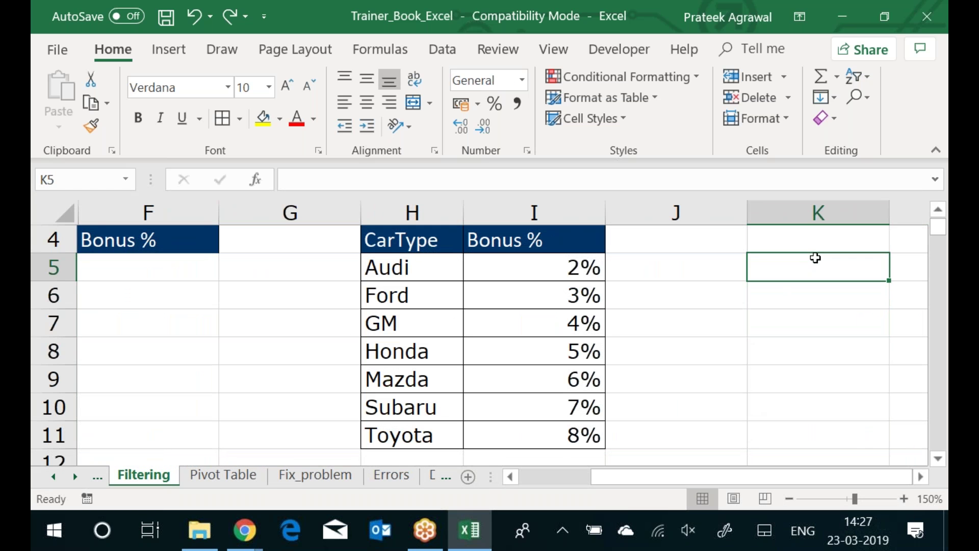
type("MC")
key("Return")
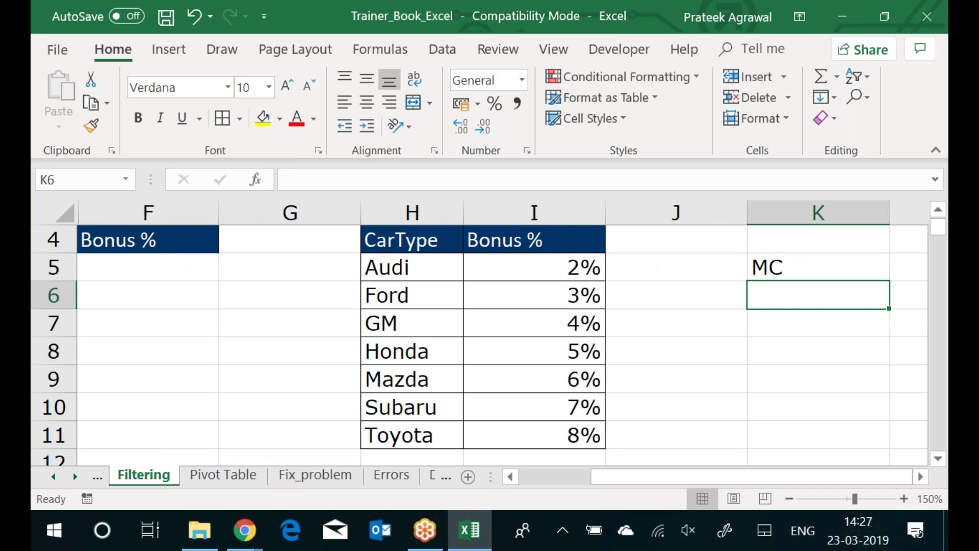
type("And.OR")
key("BackSpace")
key("BackSpace")
key("BackSpace")
type(", OR")
key("Up")
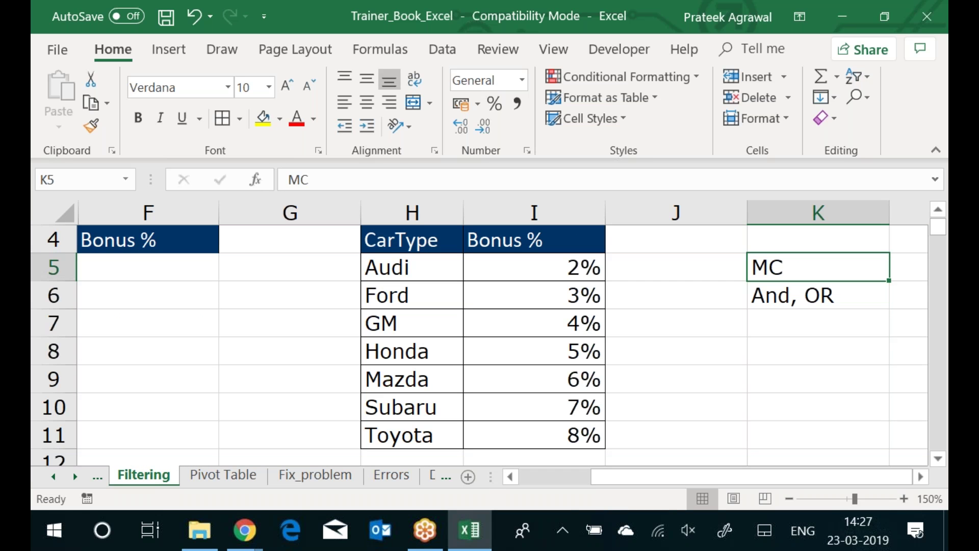
Select the car types H5:H11 in the reference table
key("Left")
key("Left")
key("Left")
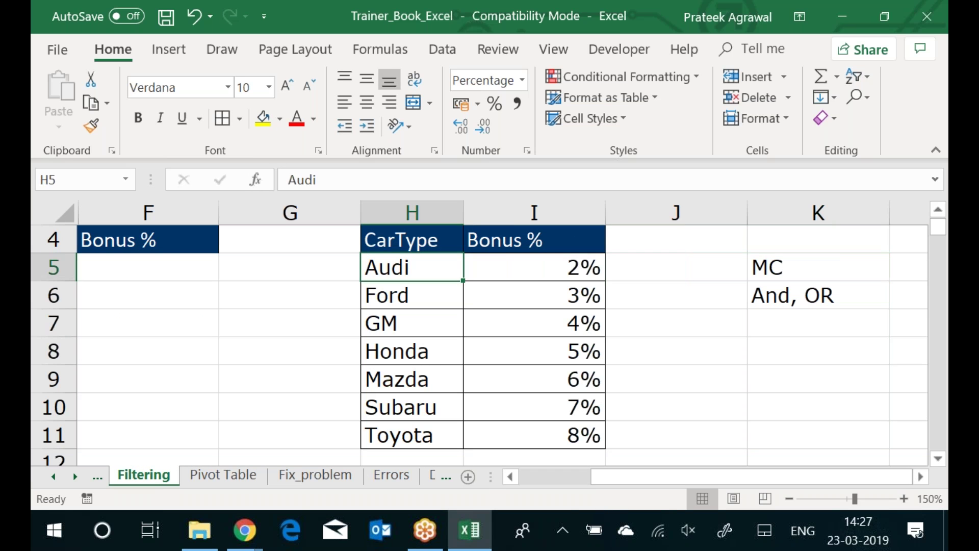
key("ctrl+shift+Down")
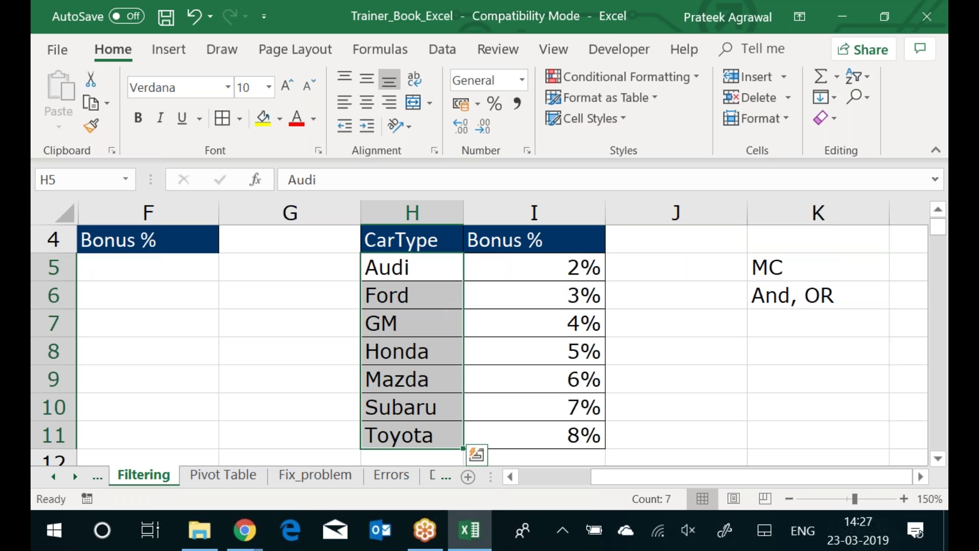
Ink a downward arrow below the "And, OR" note in K6 and handwrite an underlined "One Output" under it
key("Right")
key("Right")
key("Right")
key("Down")
key("Down")
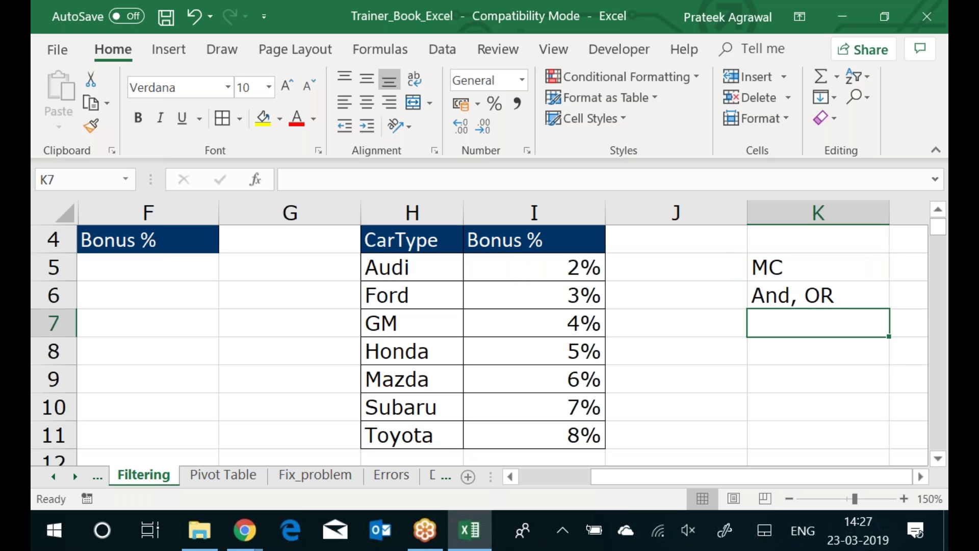
mouse_move(793, 311)
left_mouse_down()
mouse_move(790, 385)
mouse_move(804, 369)
left_mouse_up()
mouse_move(756, 407)
left_mouse_down()
mouse_move(757, 424)
mouse_move(765, 408)
left_mouse_up()
left_click_drag(774, 424, 795, 417)
mouse_move(819, 400)
left_mouse_down()
mouse_move(813, 408)
mouse_move(902, 408)
mouse_move(910, 385)
left_mouse_up()
left_click_drag(759, 448, 913, 422)
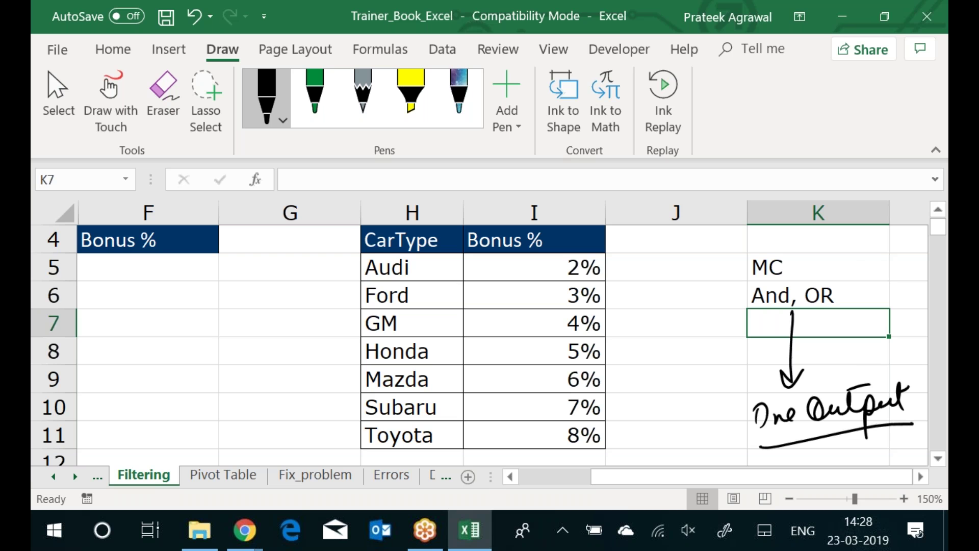
Handwrite an underlined "Nested IF" beside the reference table's header, across columns J and K
key("Left")
key("Left")
key("Left")
key("Up")
key("Up")
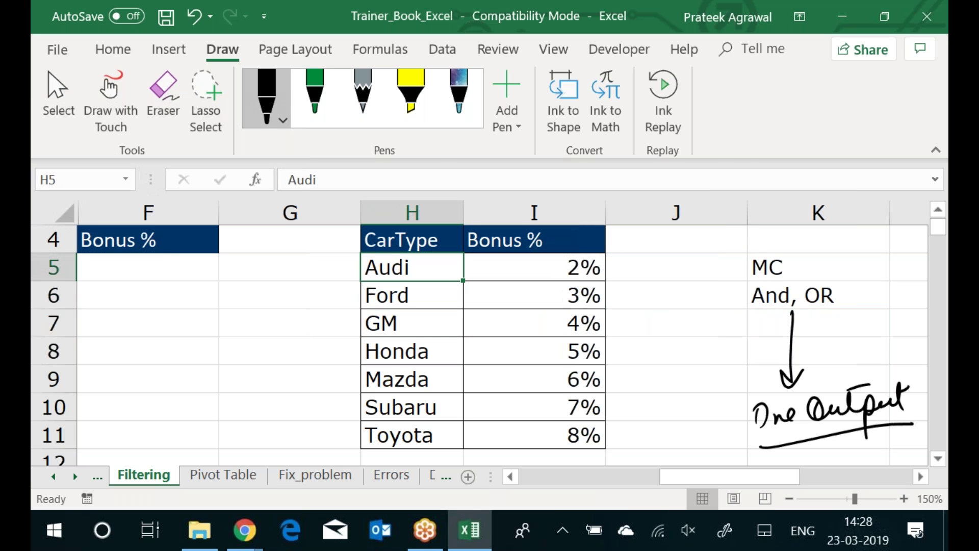
key("Right")
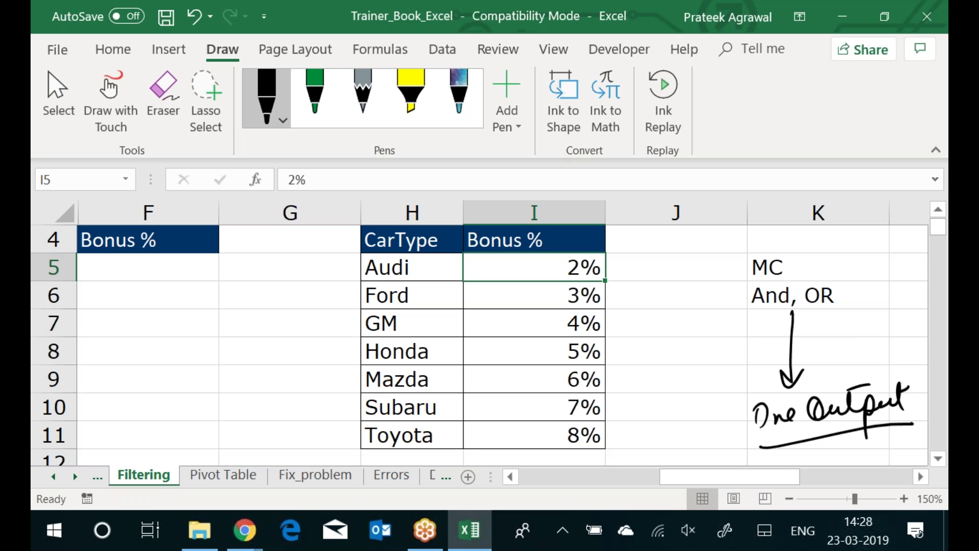
mouse_move(643, 254)
left_mouse_down()
mouse_move(651, 231)
mouse_move(671, 228)
mouse_move(709, 252)
mouse_move(745, 251)
mouse_move(759, 232)
mouse_move(791, 254)
mouse_move(809, 234)
left_mouse_up()
left_click_drag(642, 278, 829, 262)
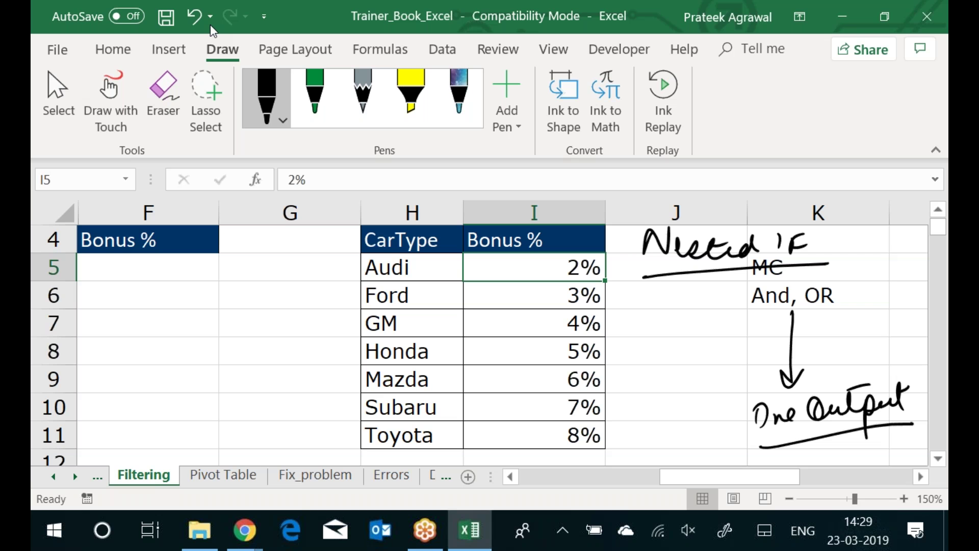
left_click(173, 284)
key("Left")
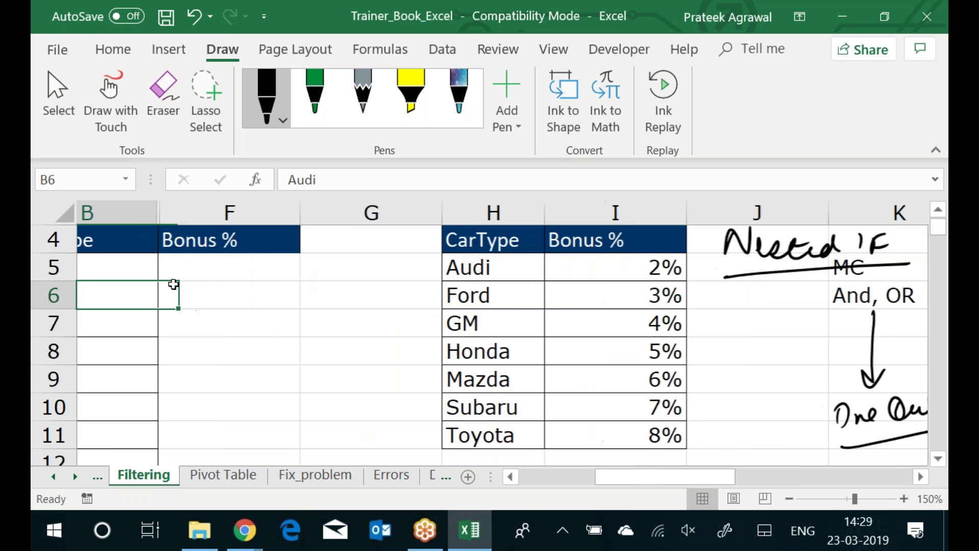
key("Up")
key("Right")
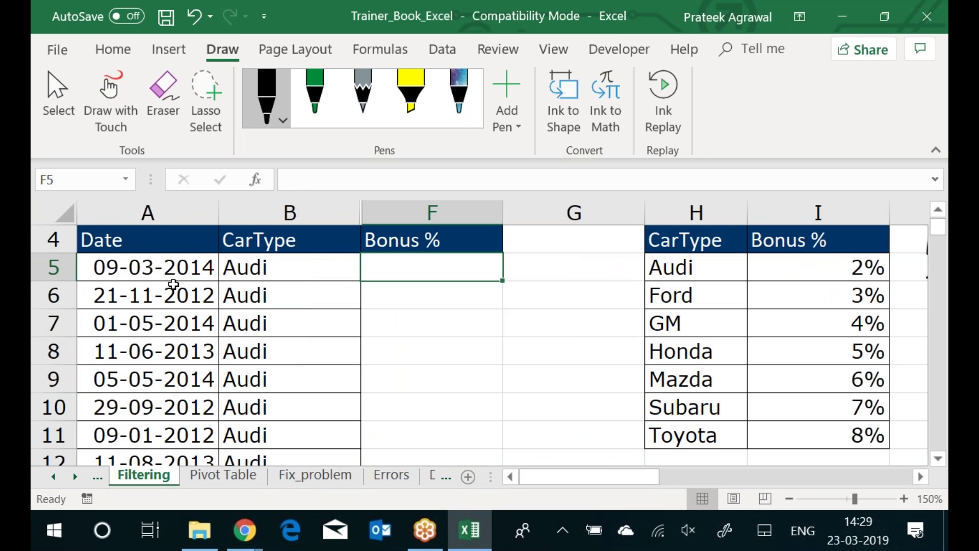
type("=IF(")
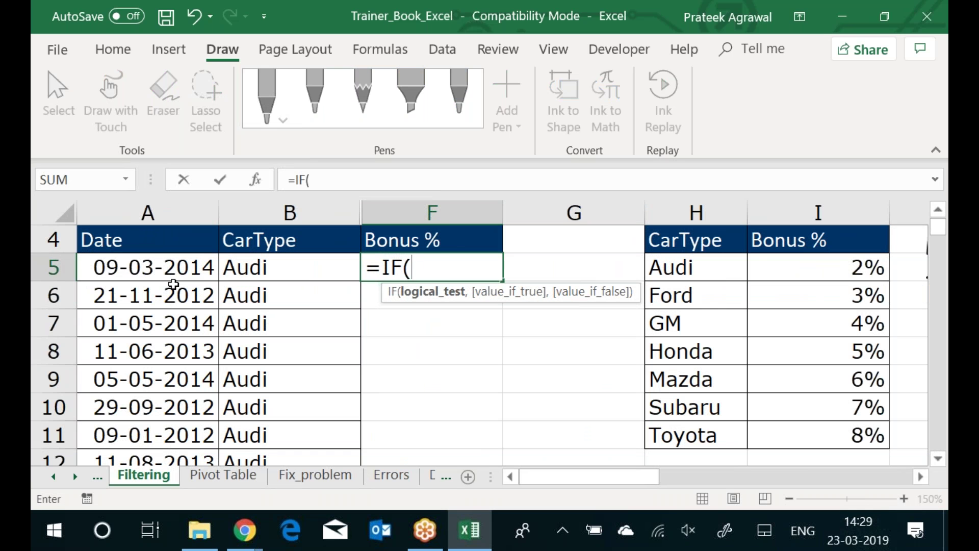
key("Escape")
List the IF arguments in M5:M7 as "logical test", "value true" and "value false"
key("Right")
key("Right")
key("Right")
key("Right")
key("Right")
key("Right")
key("Right")
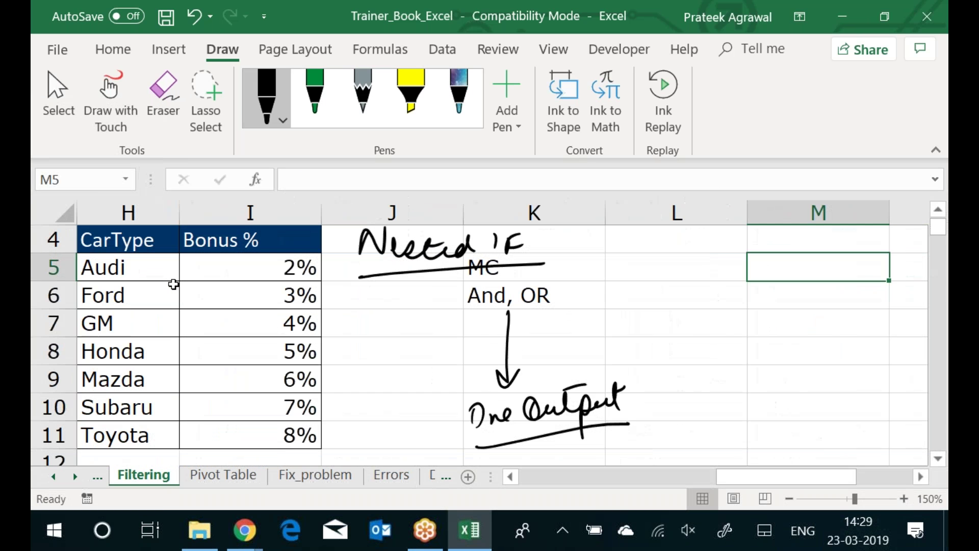
key("Left")
key("Right")
type("loca")
key("BackSpace")
type("i")
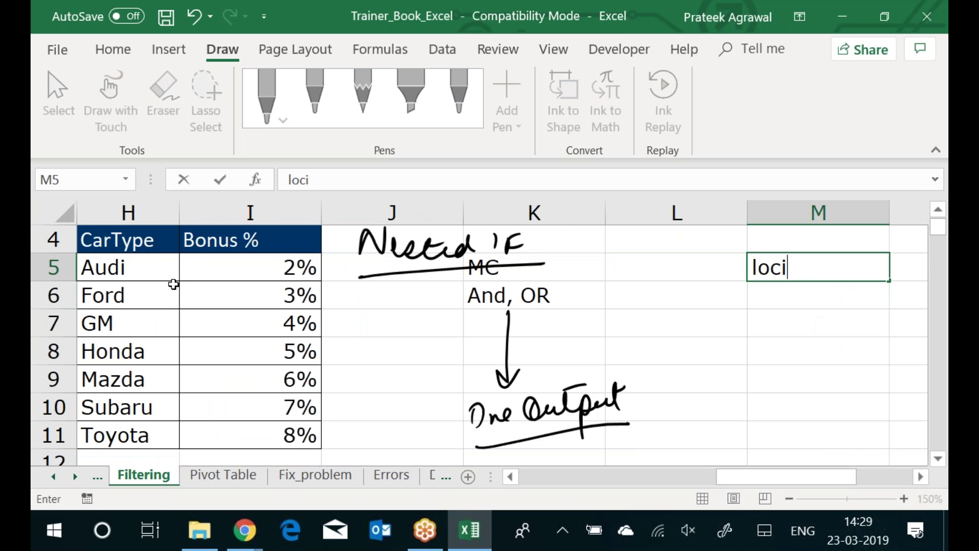
key("BackSpace")
key("BackSpace")
type("gical test")
key("Return")
type("value true")
key("Return")
type("value false")
key("Return")
Enter "IF" in N5 beside "logical test" and cross it out with an ink X
key("Right")
key("Right")
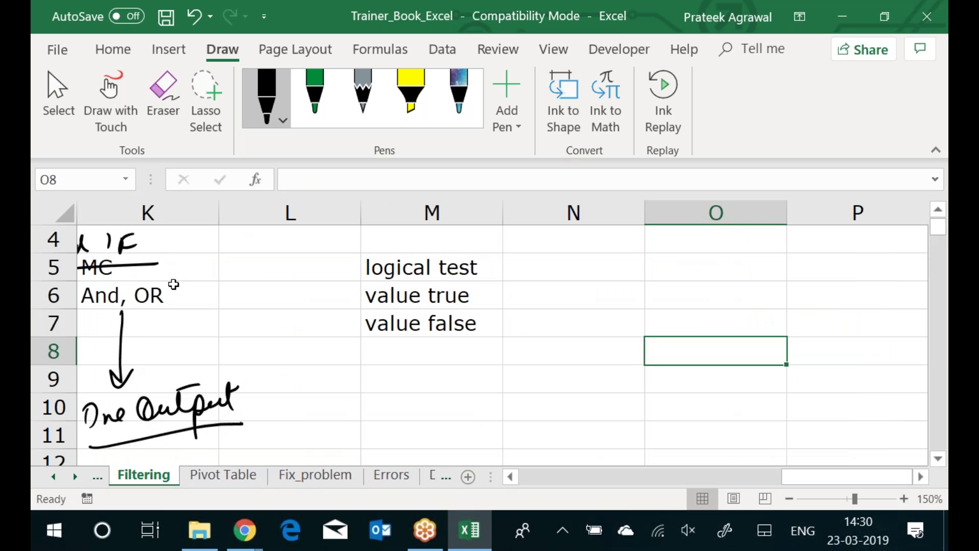
key("Left")
key("Up")
key("Up")
key("Up")
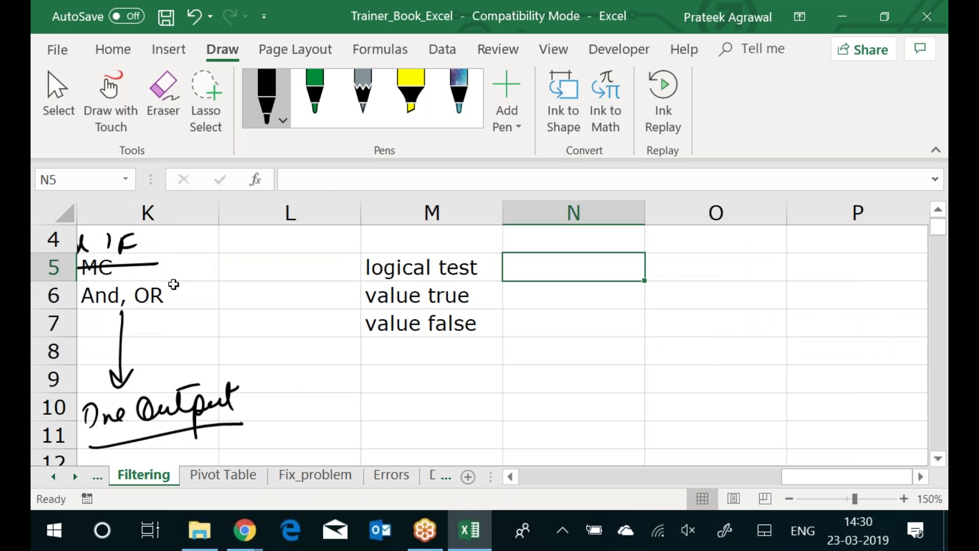
type("IF")
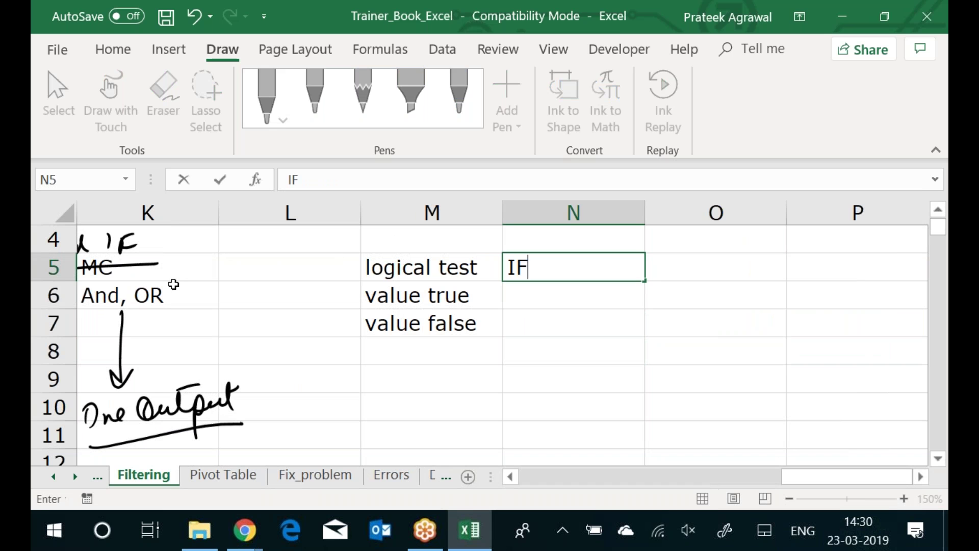
key("Return")
left_click_drag(496, 247, 534, 283)
left_click_drag(530, 250, 505, 280)
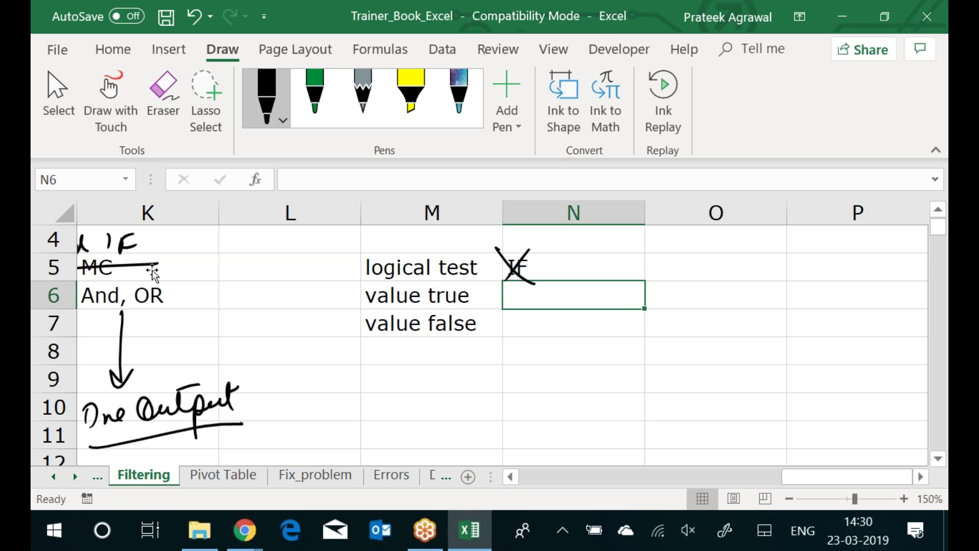
left_click(417, 266)
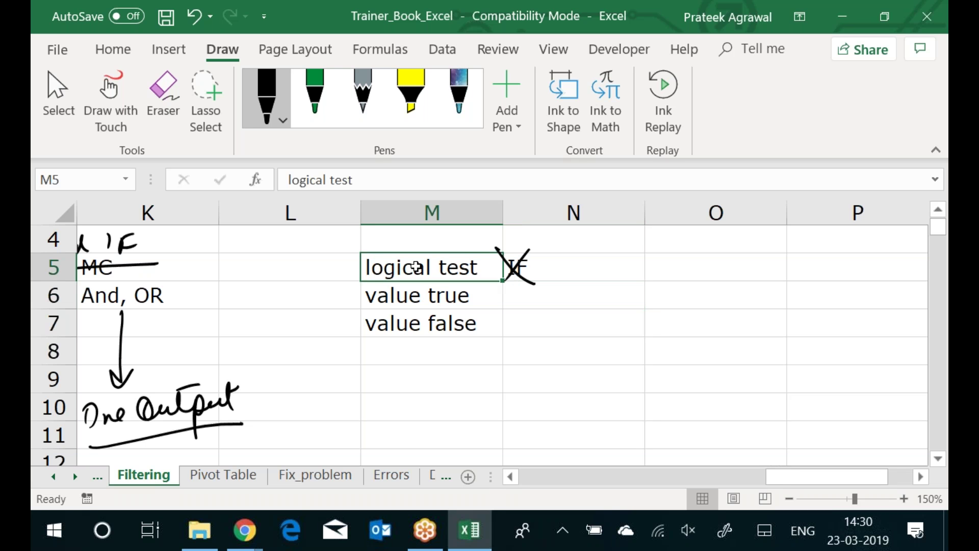
key("Right")
key("Right")
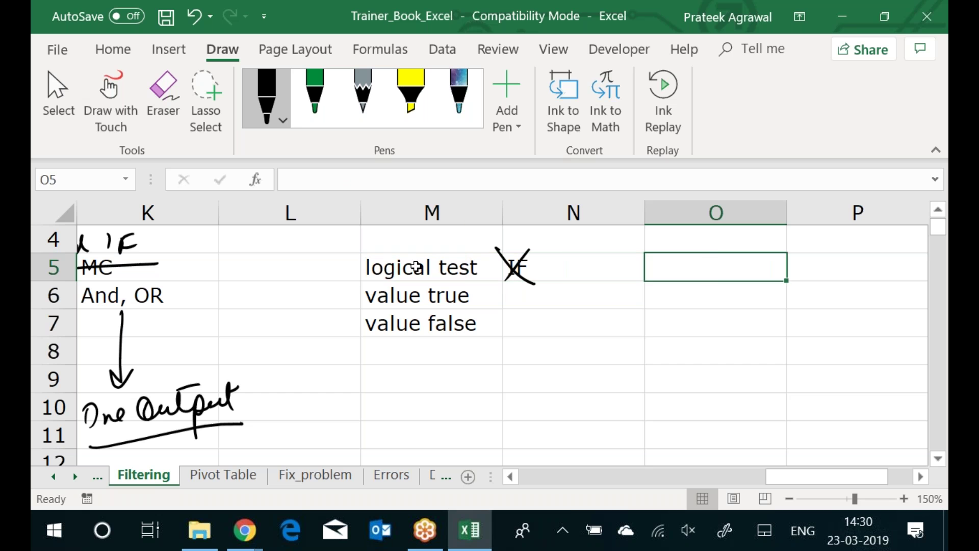
type("=")
type("if")
key("Tab")
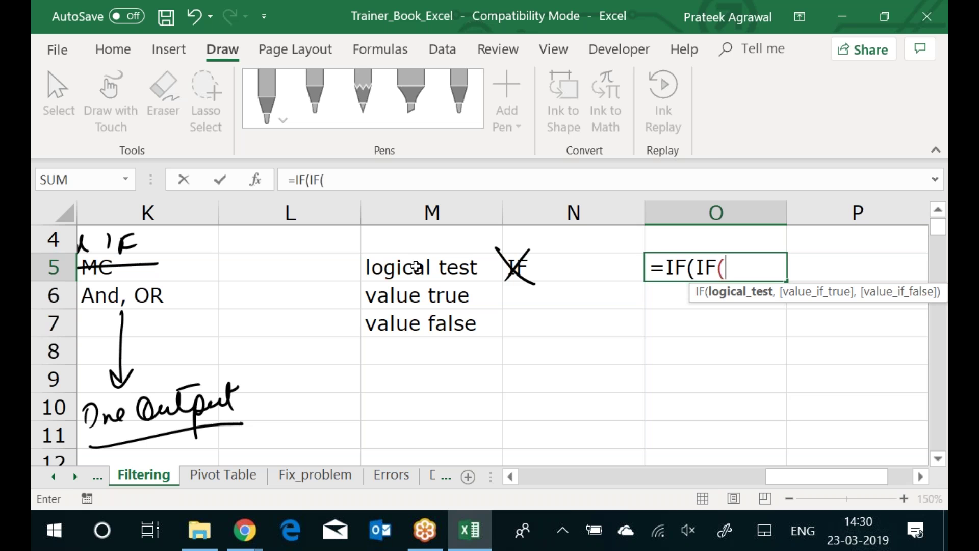
key("Escape")
Enter "IF" in N6 and N7, beside "value true" and "value false"
key("Left")
key("Down")
type("I")
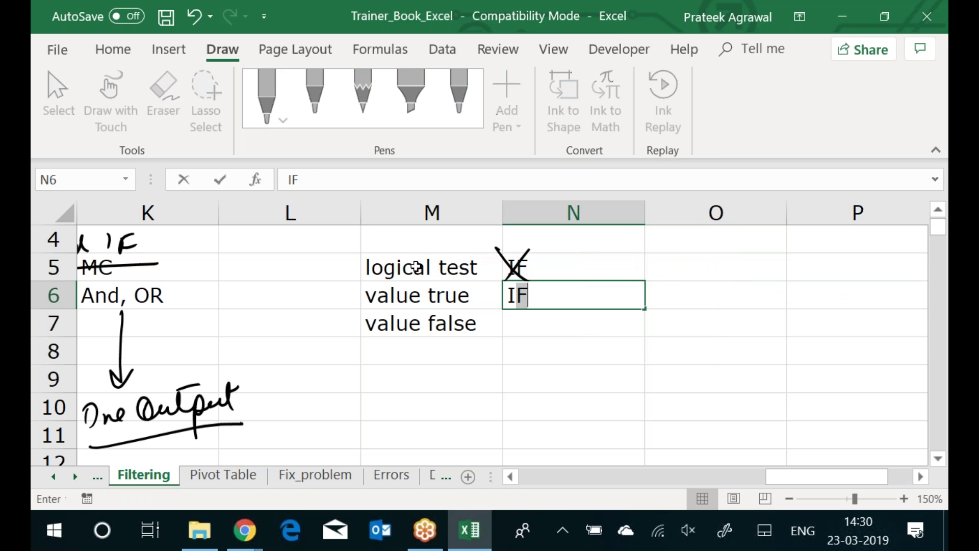
key("Return")
type("IF")
key("Return")
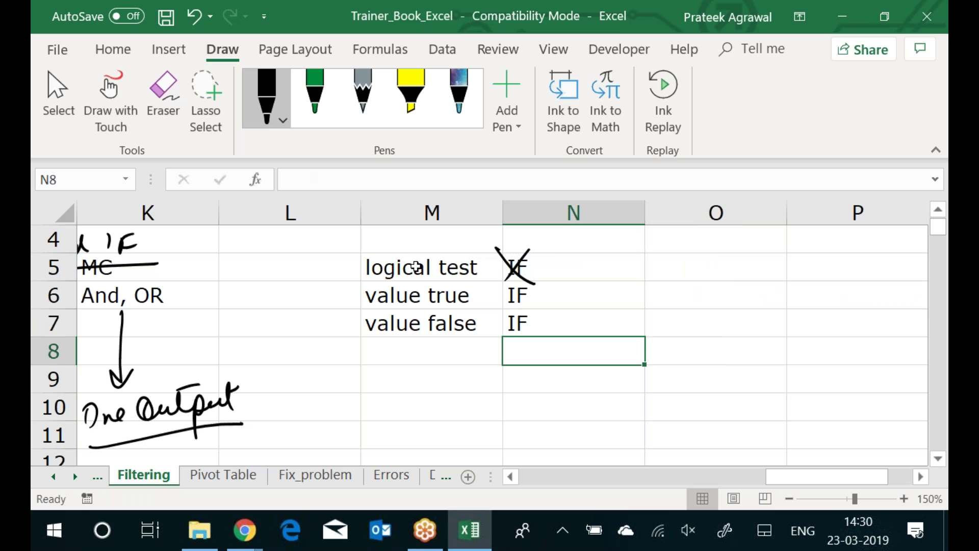
Begin an IF formula in F5 that tests B5=H5 and returns I5 when true
key("Left")
key("Left")
key("Left")
key("Left")
key("Left")
key("Left")
key("Left")
key("Left")
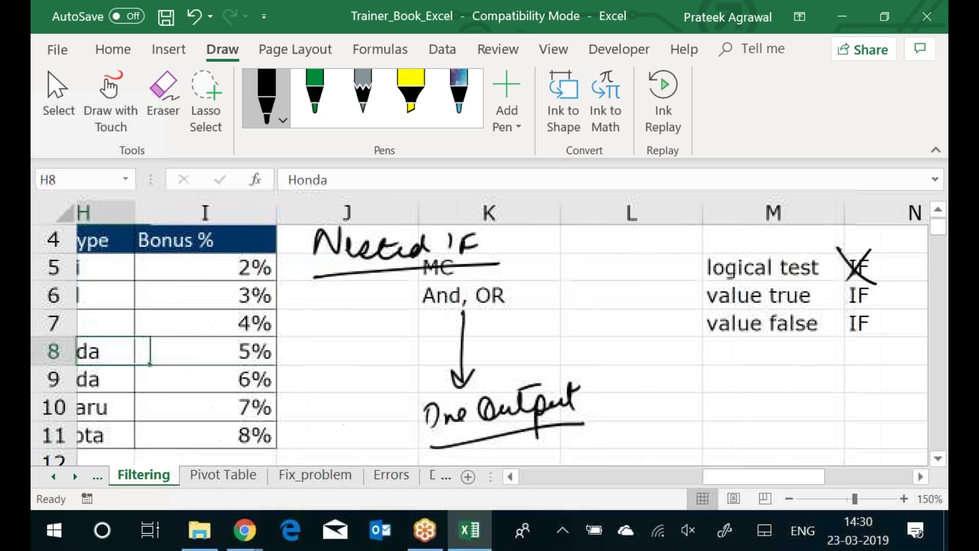
key("Up")
key("Up")
key("Up")
key("Left")
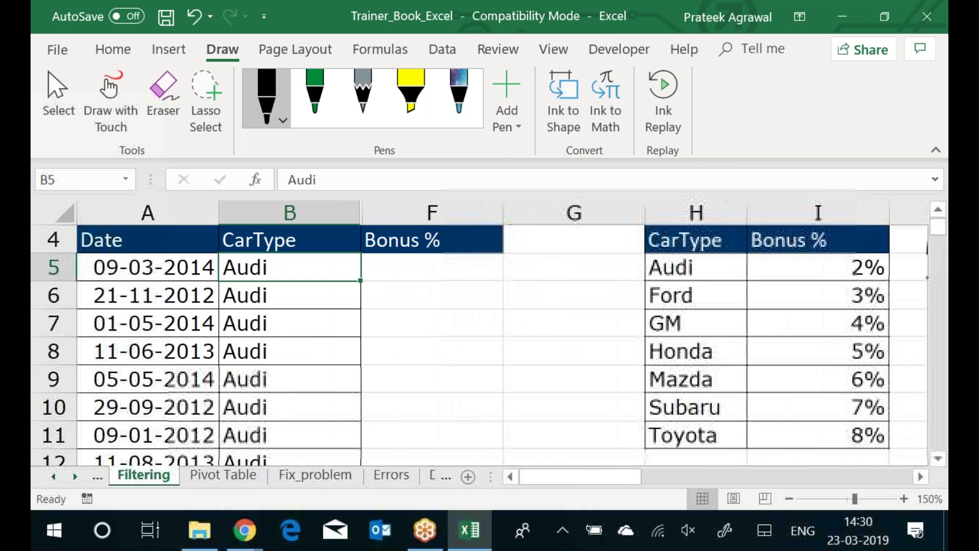
key("Right")
type("=i")
key("Tab")
key("Left")
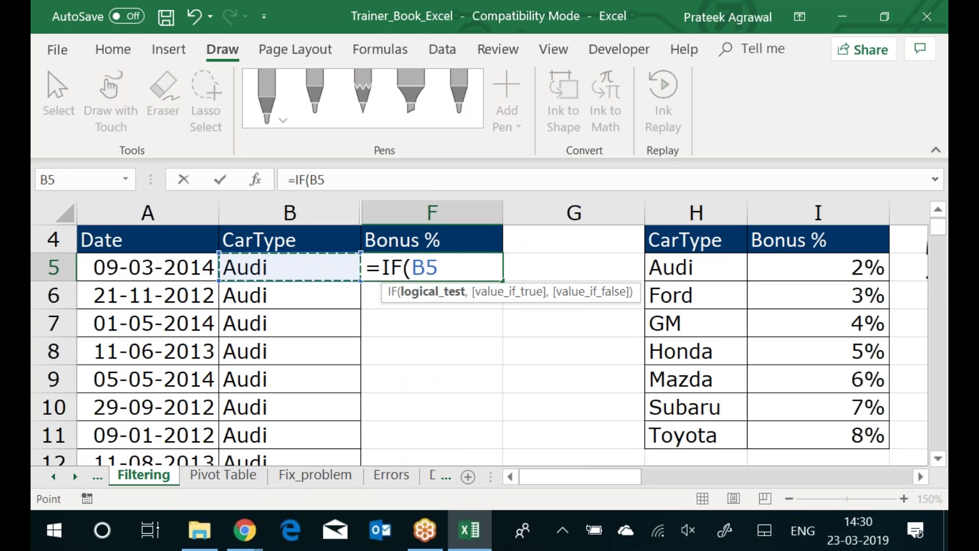
type("=")
key("Right")
key("Right")
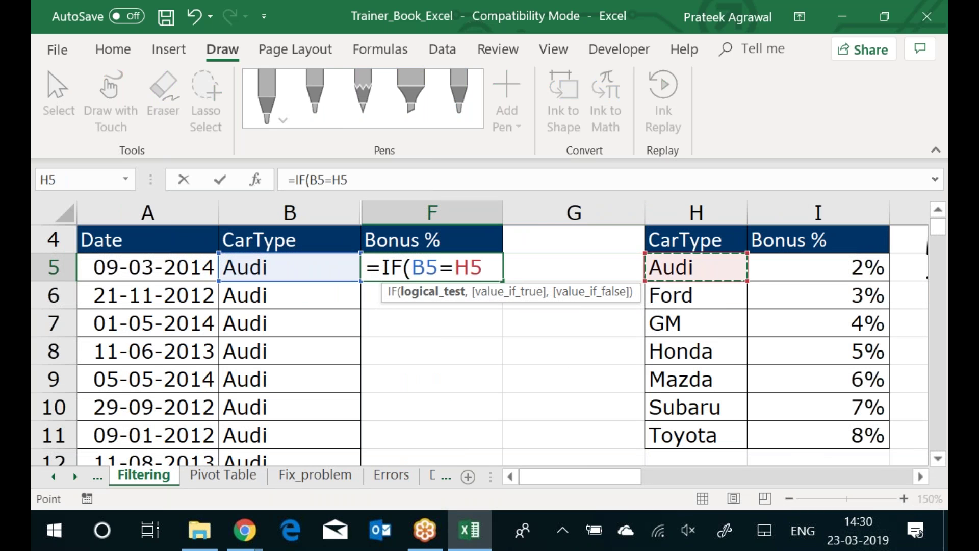
type(",")
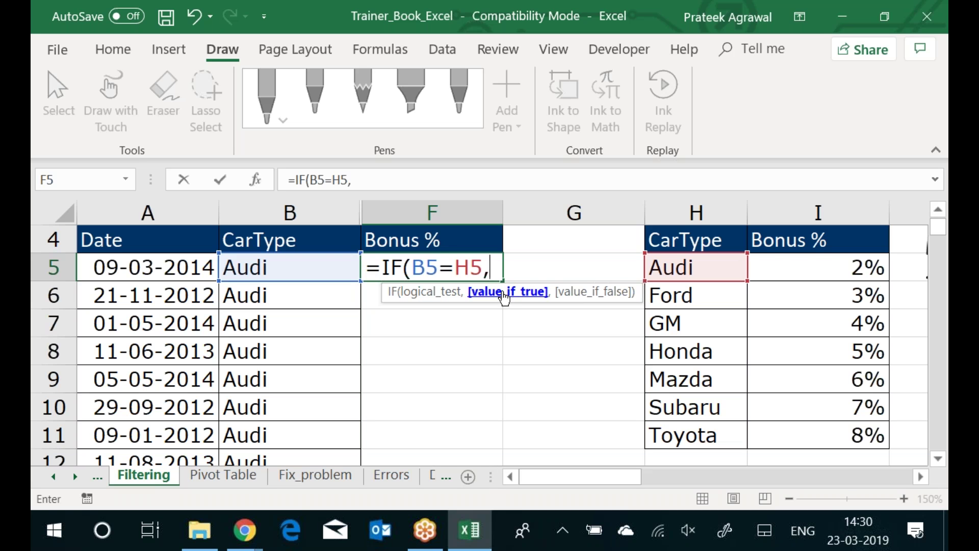
left_click(813, 256)
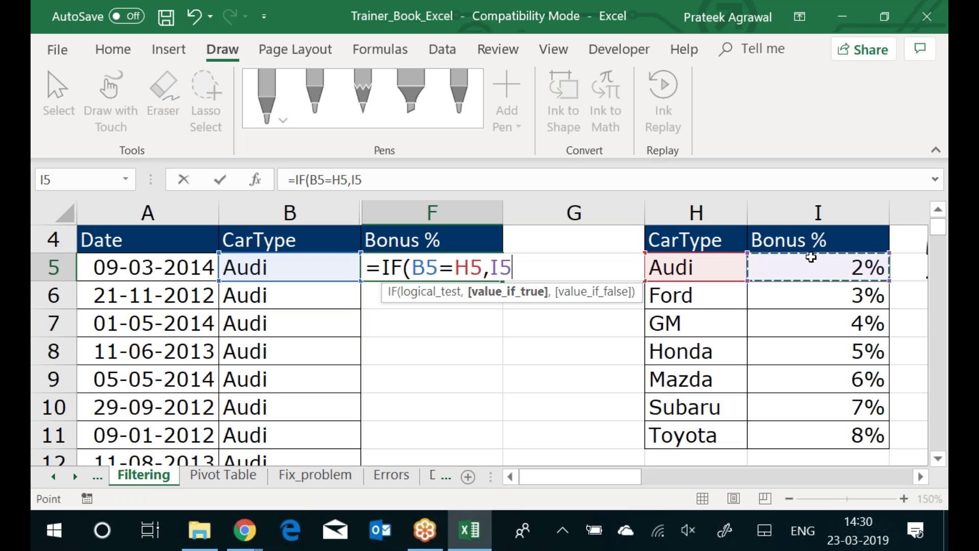
type(",")
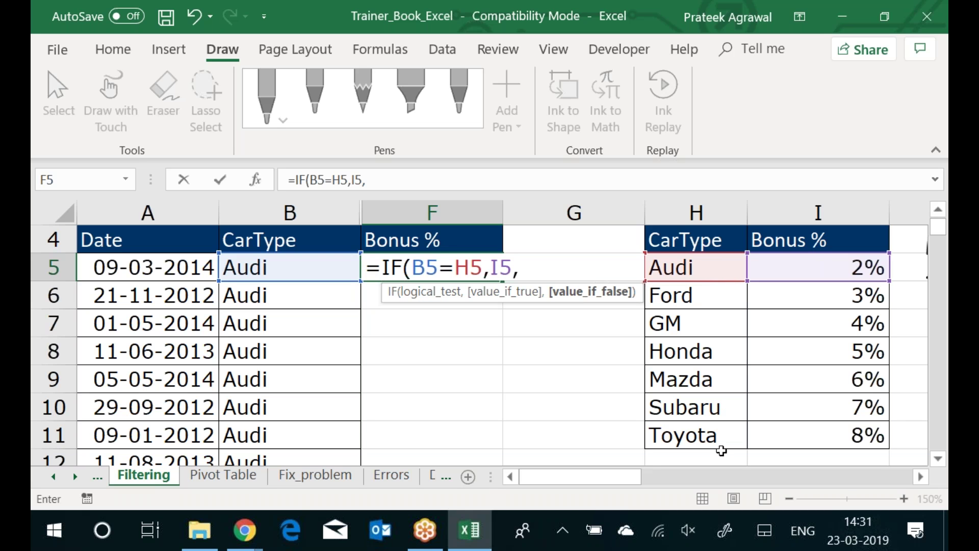
Nest a second IF as the false value, testing B5=H6 and returning I6 when true
type("IF(b")
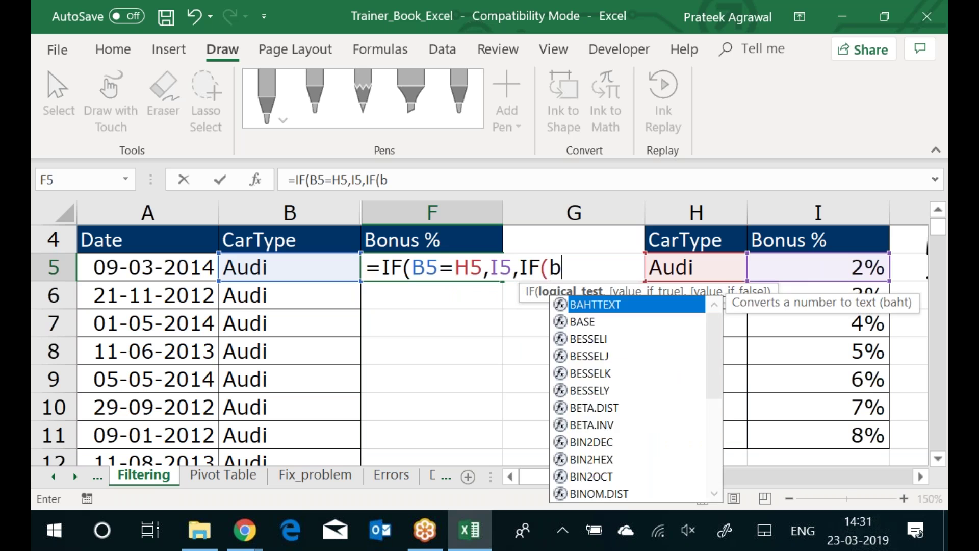
type("5=")
left_click(728, 266)
key("Down")
type(",")
key("Right")
key("Right")
key("Right")
key("Down")
type(",")
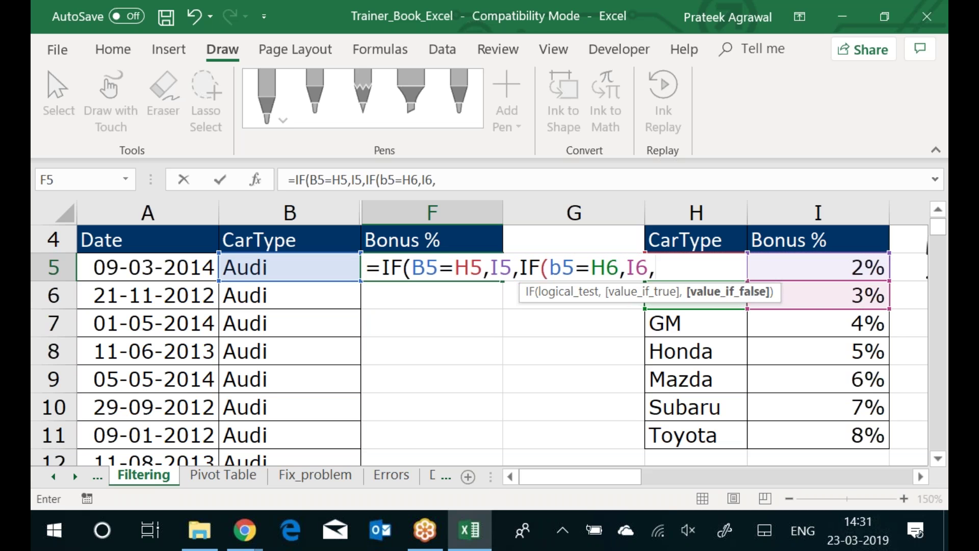
Nest a third IF in the F5 formula, testing B5=H7 and returning I7 when true
type("IF(")
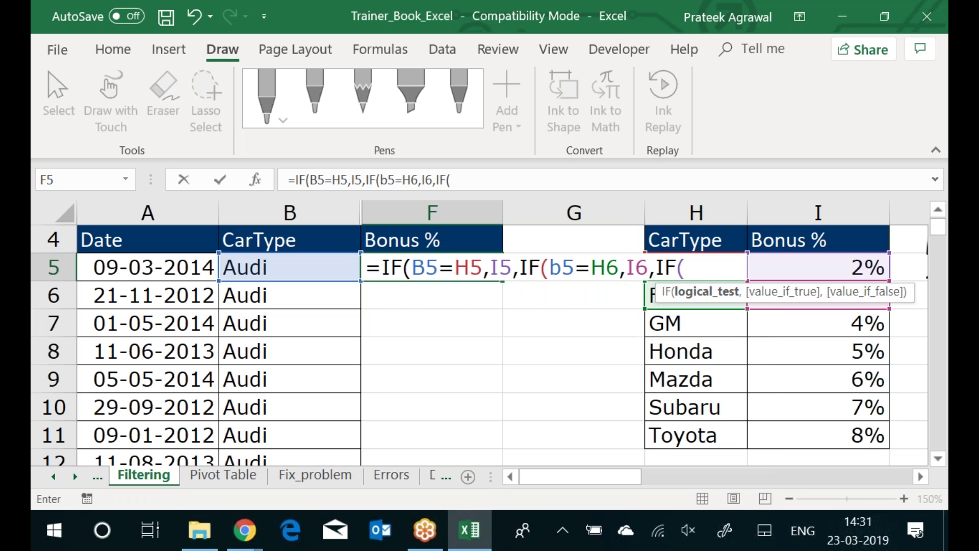
type("b5=")
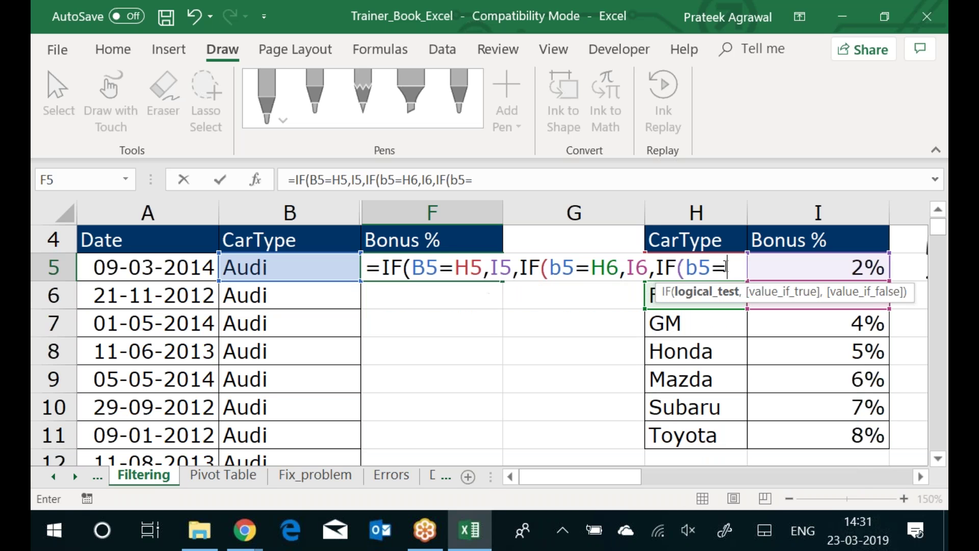
left_click(679, 320)
type(",")
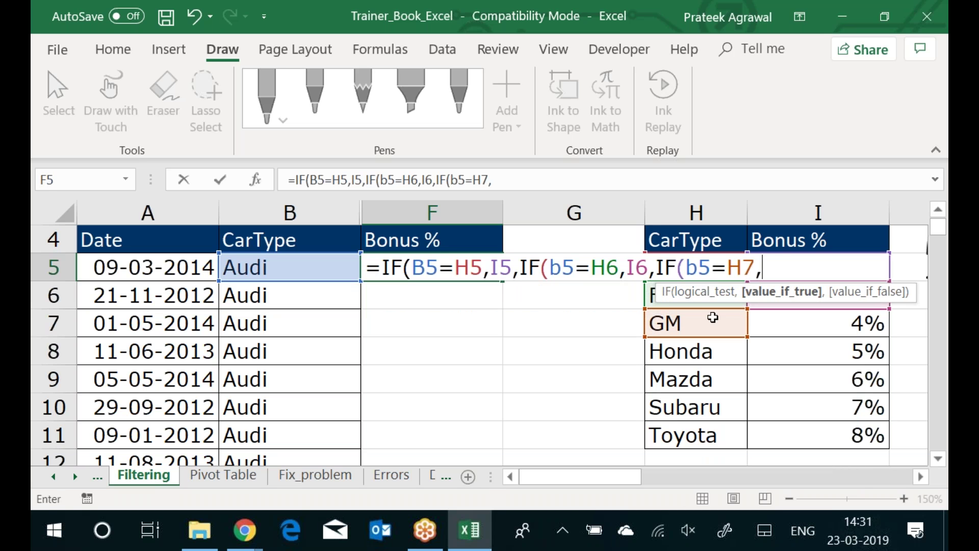
left_click(779, 322)
Nest a fourth IF in the F5 formula, testing B5=H8 and returning I8 when true
type(",if")
key("Tab")
type("b5=")
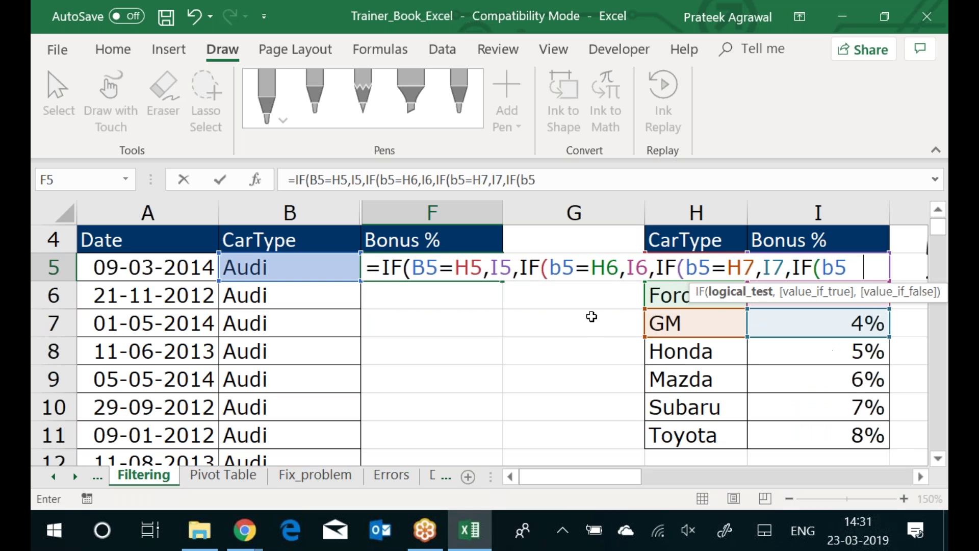
left_click(671, 355)
type(",")
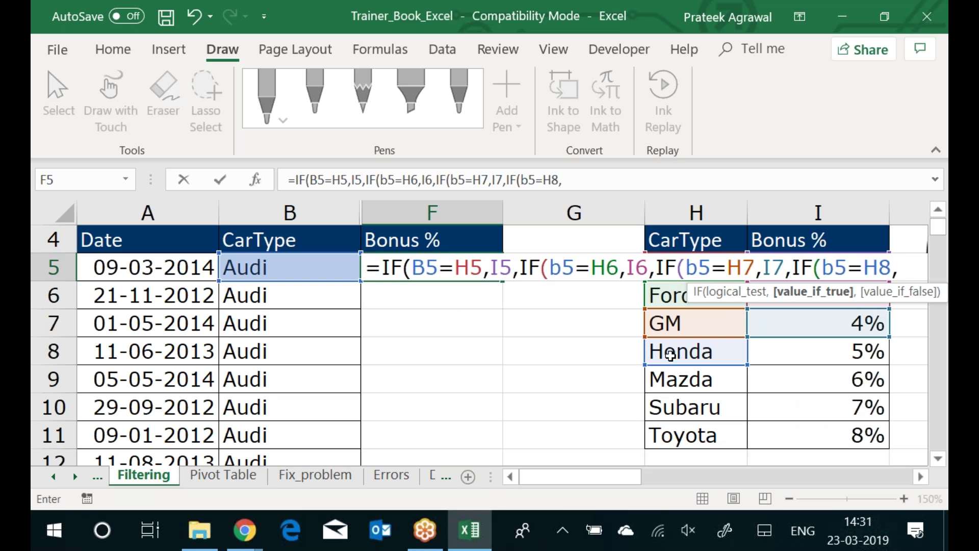
left_click(806, 350)
Nest a fifth IF in the F5 formula, testing B5=H9 and returning I9 when true
type(",IF(")
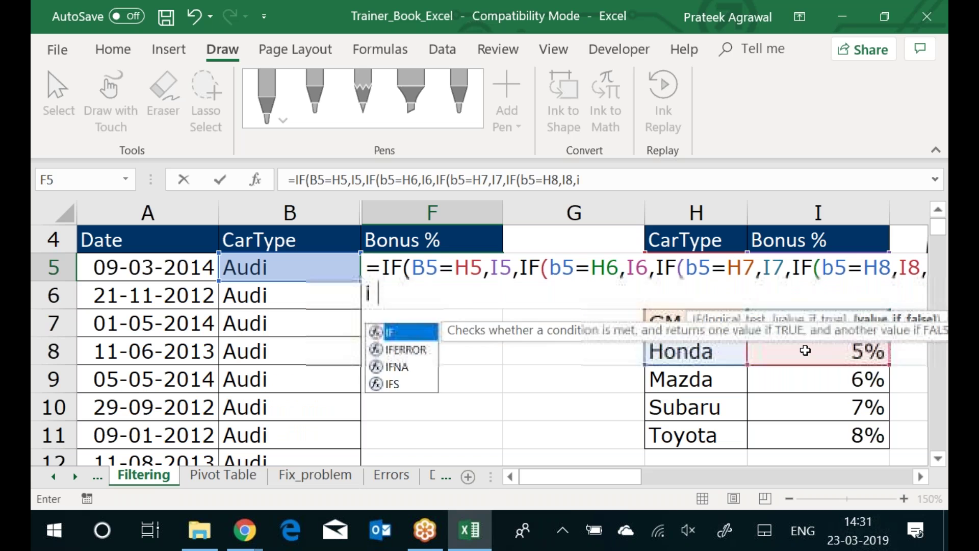
type("b5=")
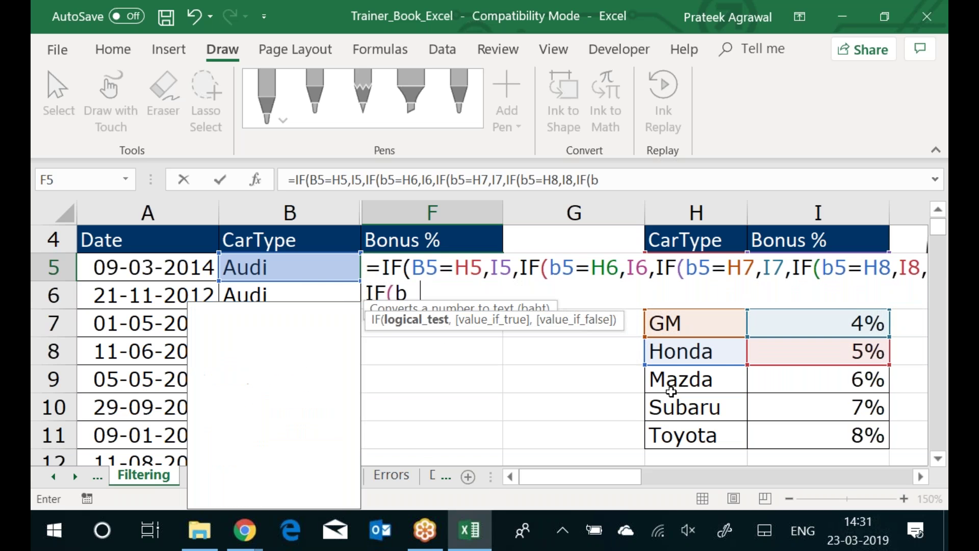
left_click(689, 377)
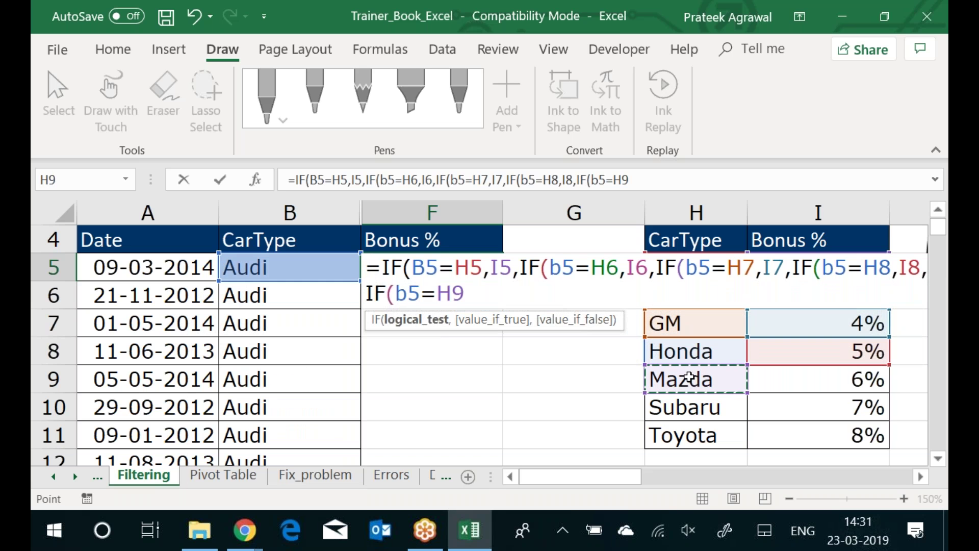
type(",")
left_click(789, 383)
Nest a sixth IF testing B5=H10, returning I10 when true and I11 when false
type(",IF(b5=")
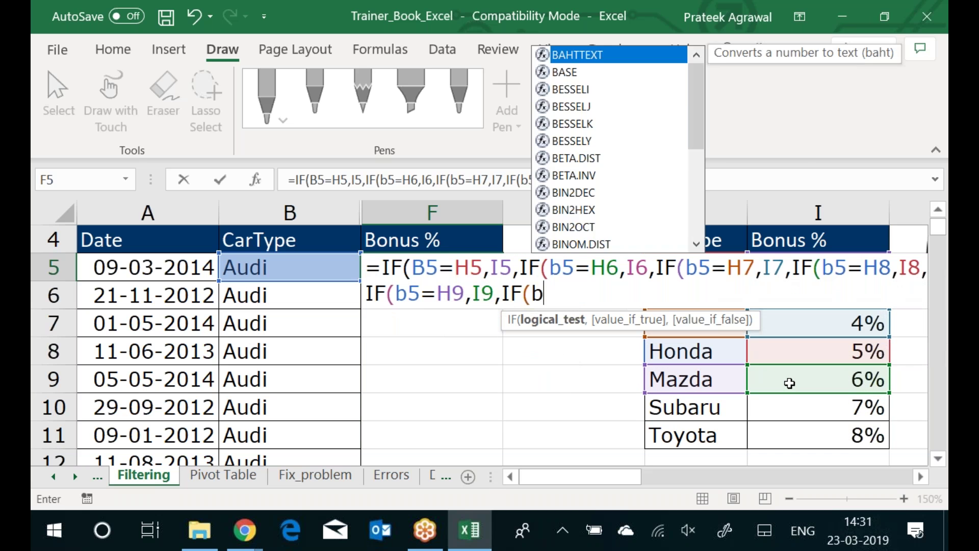
left_click(719, 410)
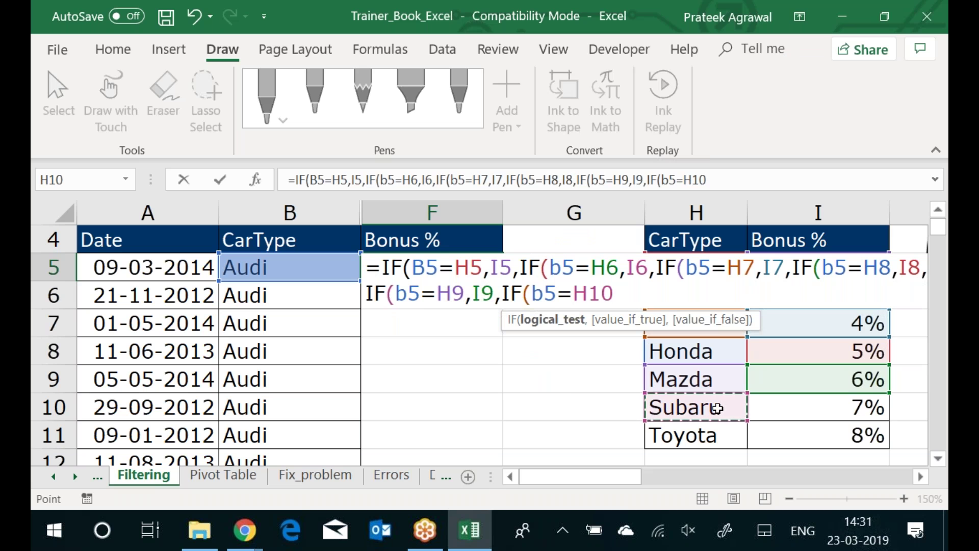
type(",")
left_click(858, 409)
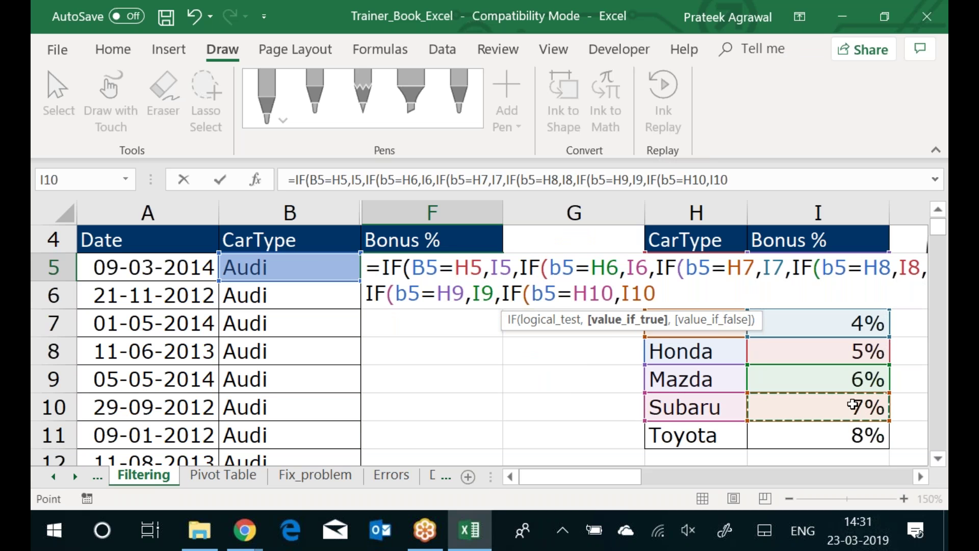
type(",")
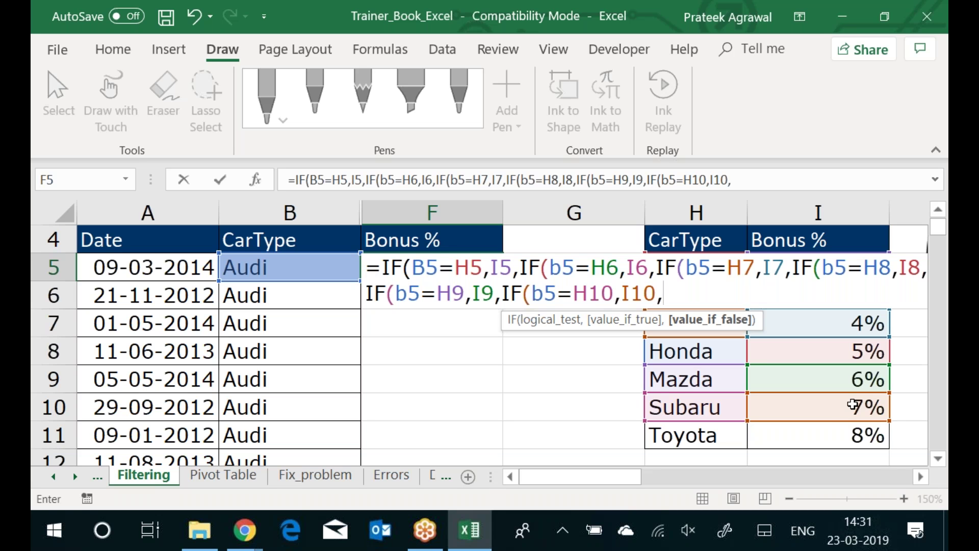
left_click(840, 433)
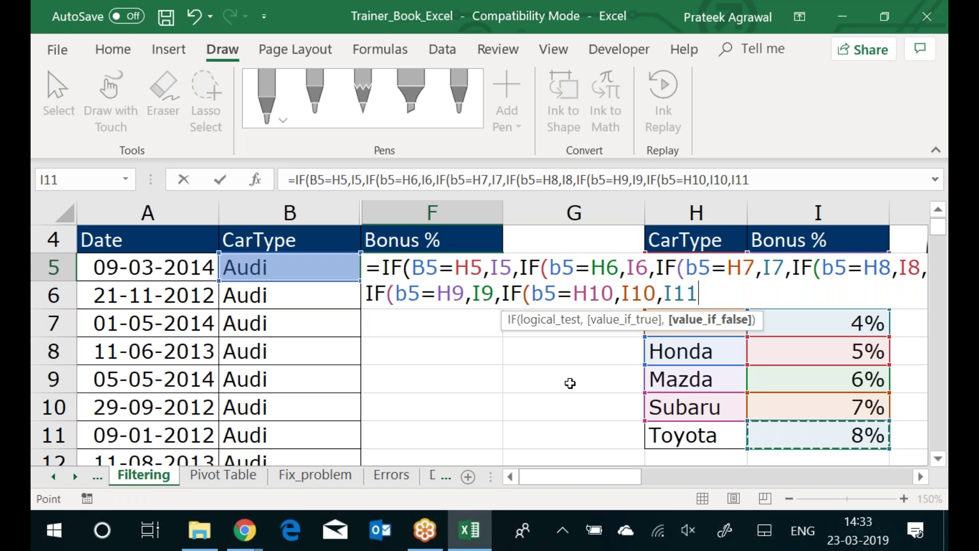
Check the logical test, true value and false value of the innermost IF, and close it with a parenthesis
left_click(512, 295)
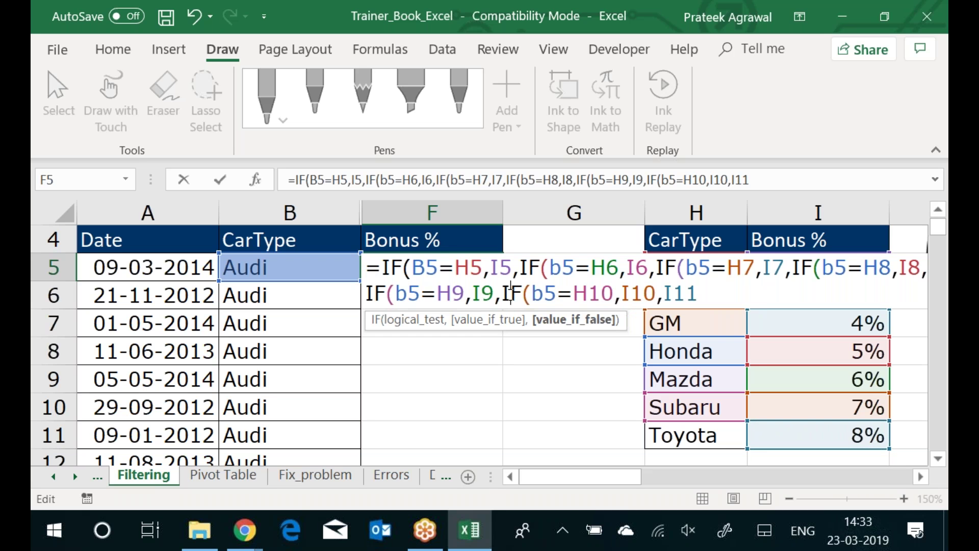
left_click(544, 295)
left_click(551, 328)
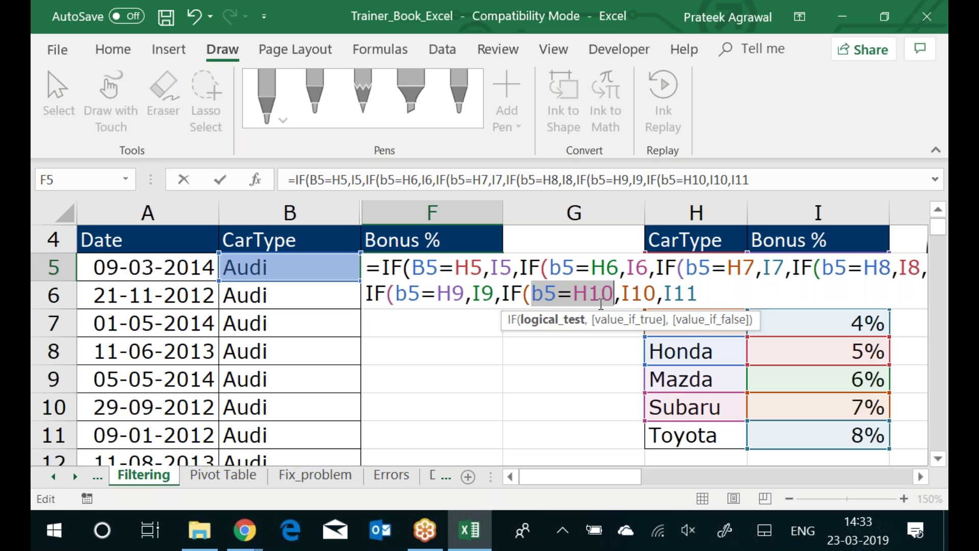
left_click(628, 327)
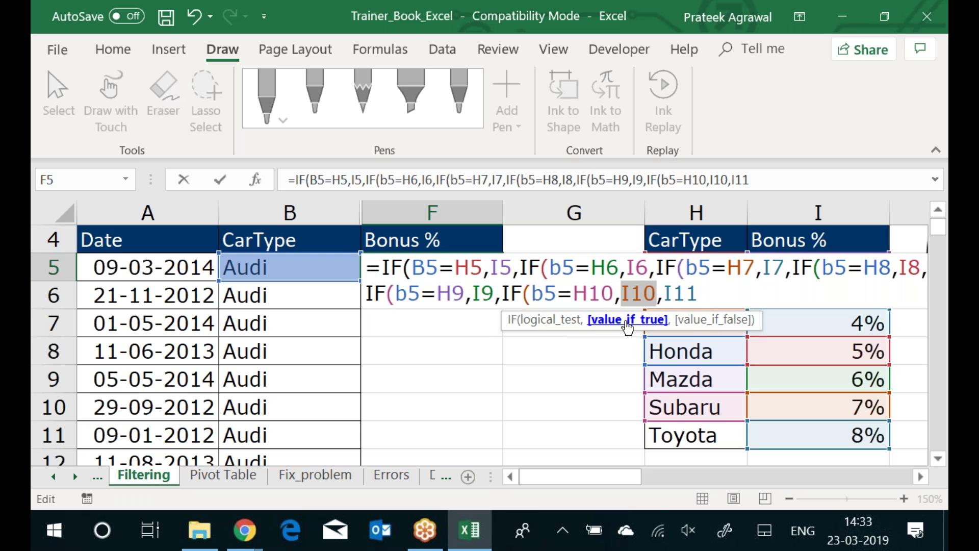
left_click(695, 326)
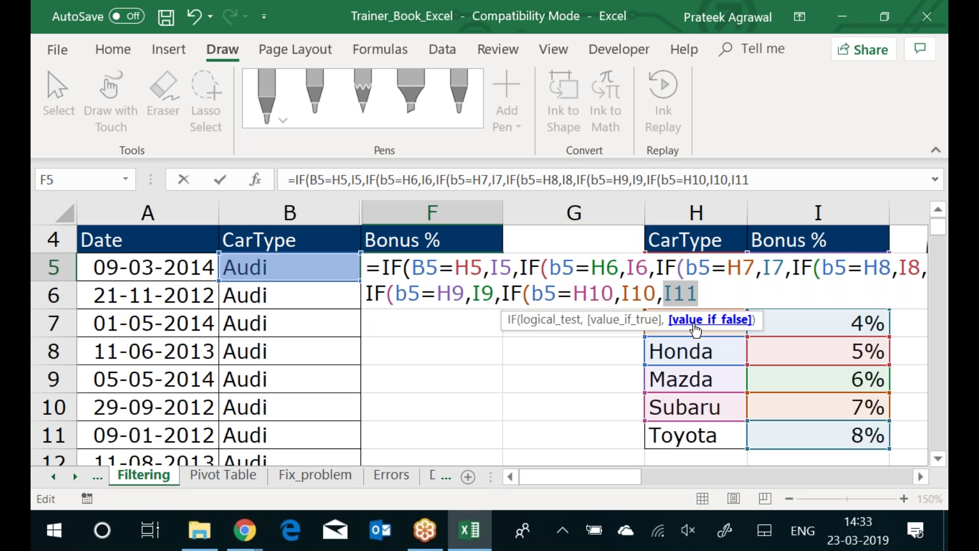
key("Right")
type(")")
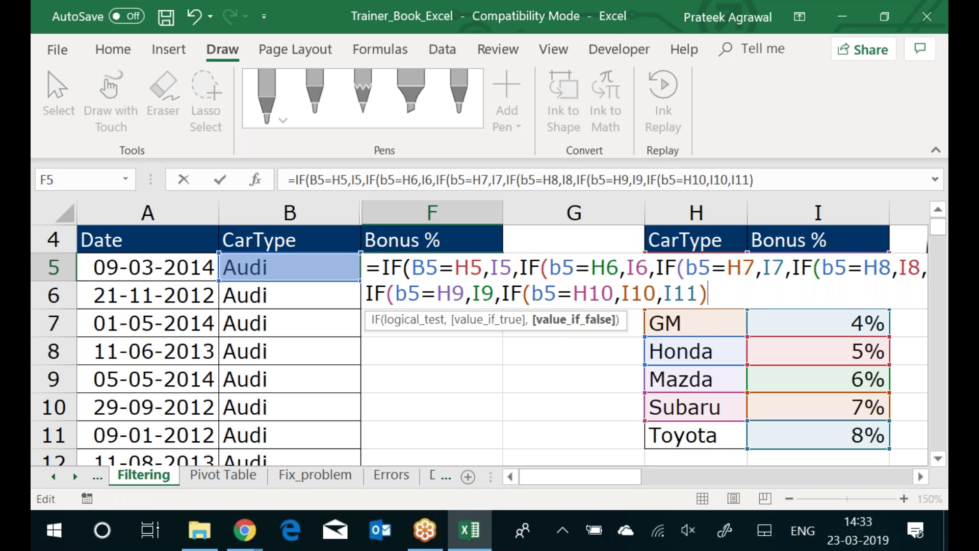
Check the arguments of the IF testing B5=H9, and close all remaining IFs to enter the formula in F5
left_click(416, 294)
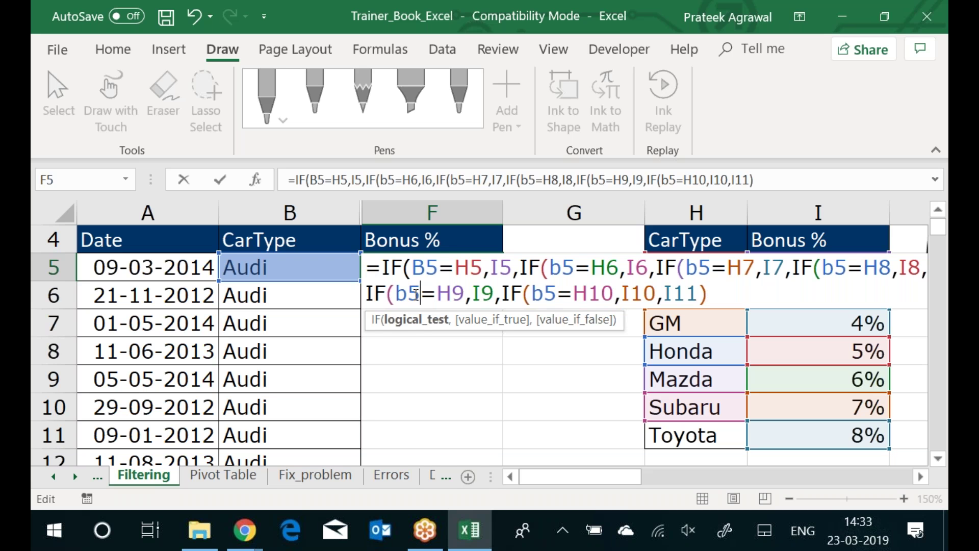
left_click(408, 320)
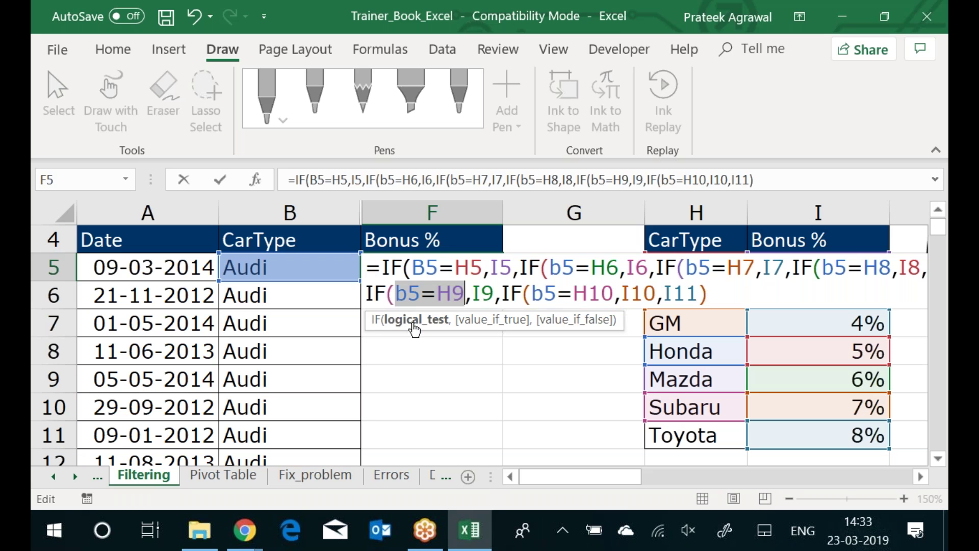
left_click(488, 320)
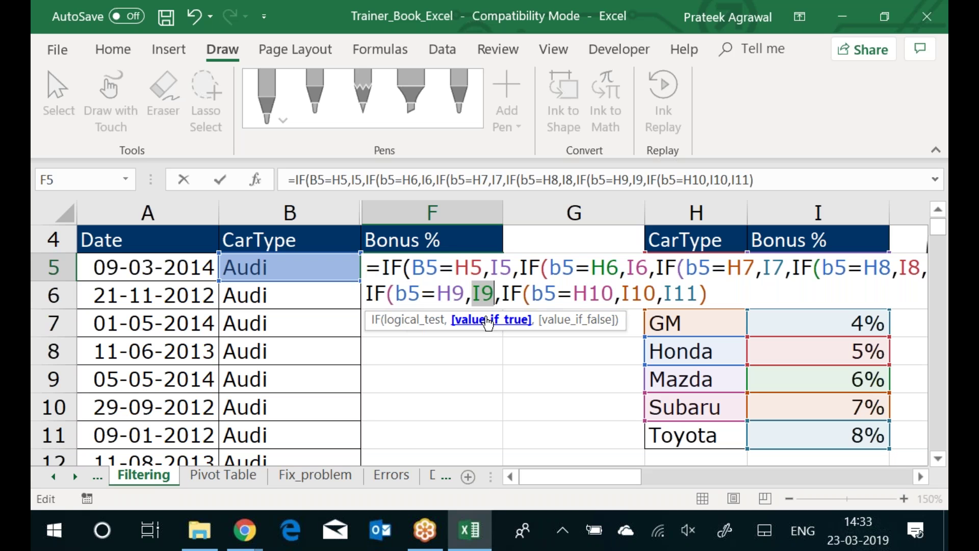
left_click(595, 324)
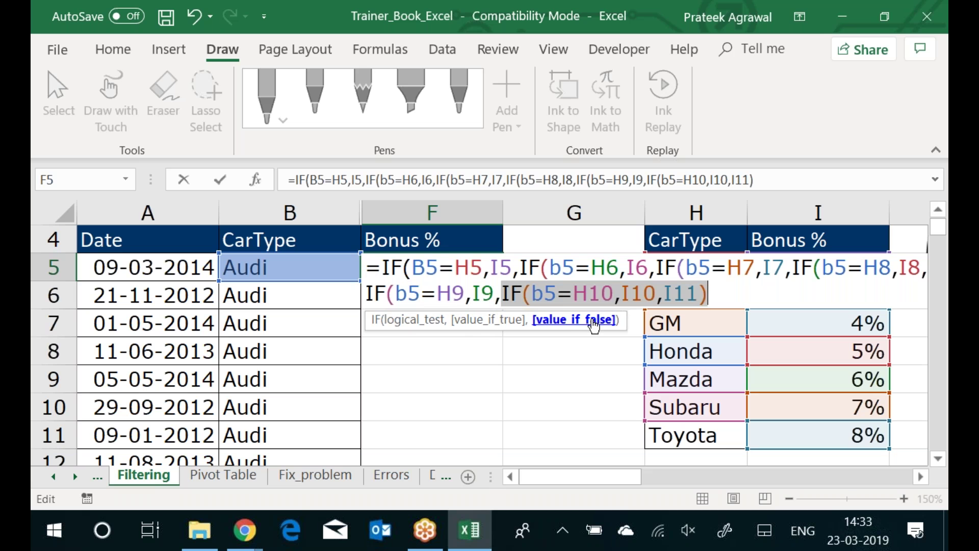
left_click(740, 293)
type(")")
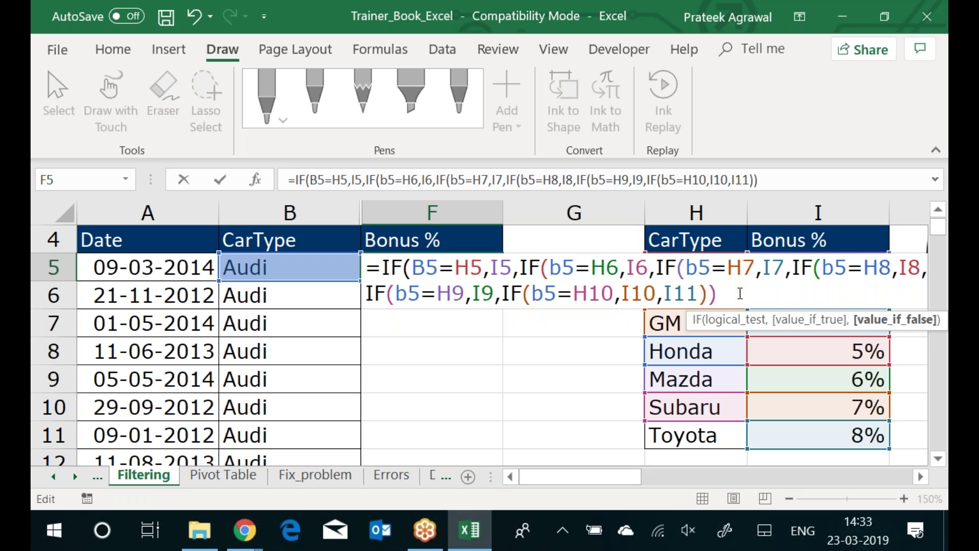
type("))))")
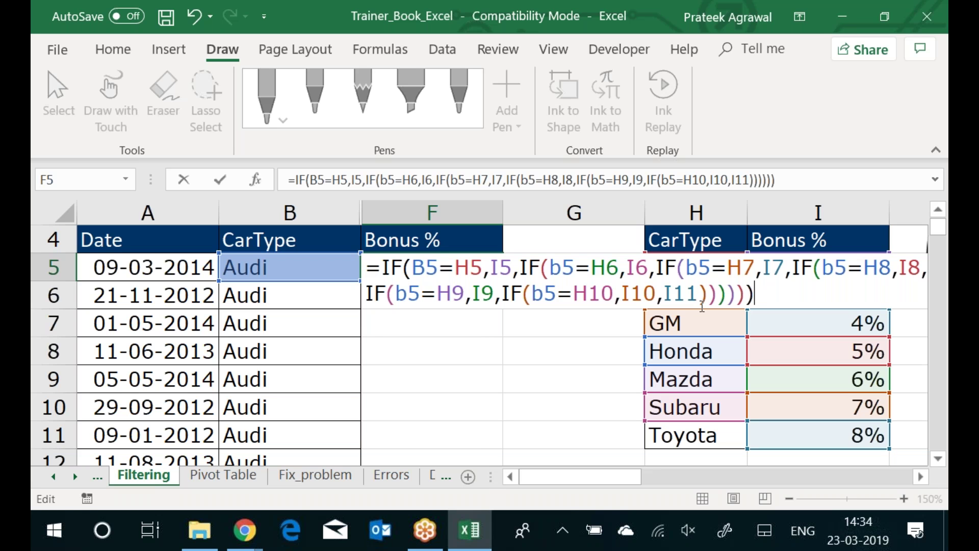
key("ctrl+Return")
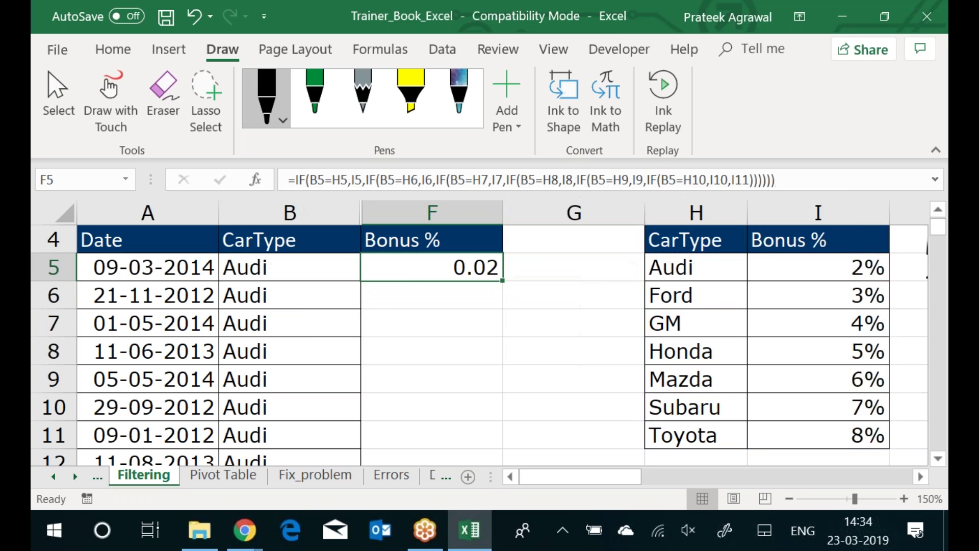
Edit the F5 formula to make the H5 and I5 references absolute
key("F2")
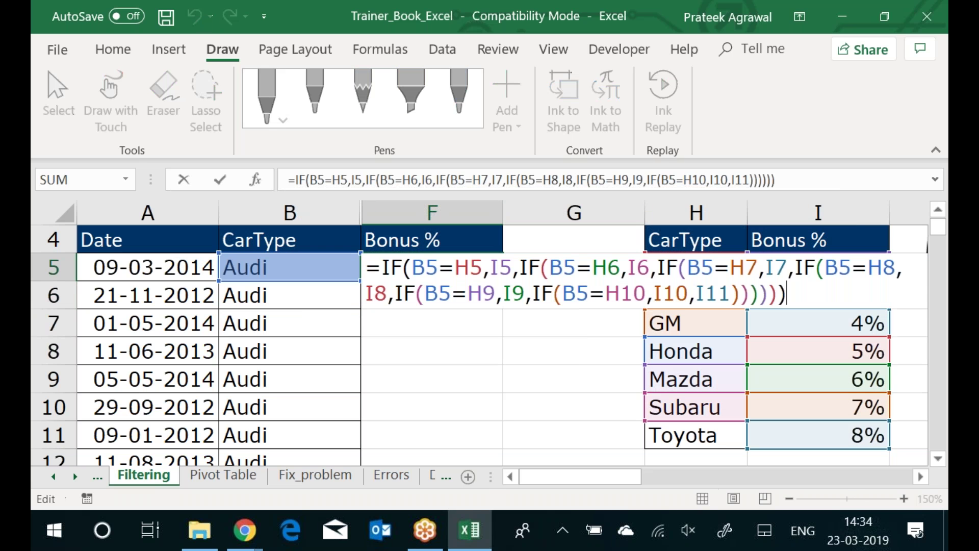
left_click(475, 267)
key("F4")
key("Right")
key("Right")
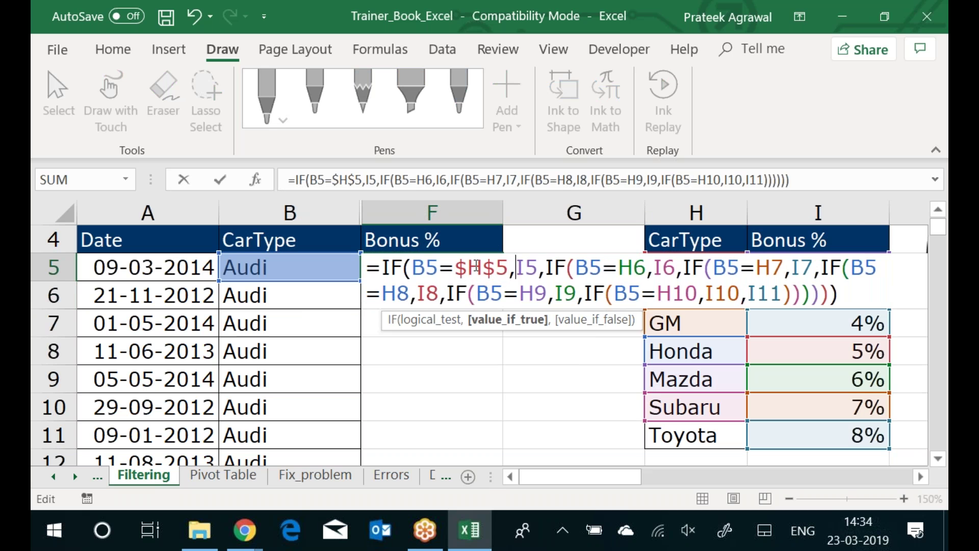
key("F4")
Make the H6 and I6 references in the second IF absolute
key("Right")
key("Right")
key("Right")
key("Right")
key("Right")
key("Right")
key("Right")
key("Right")
key("Right")
key("F4")
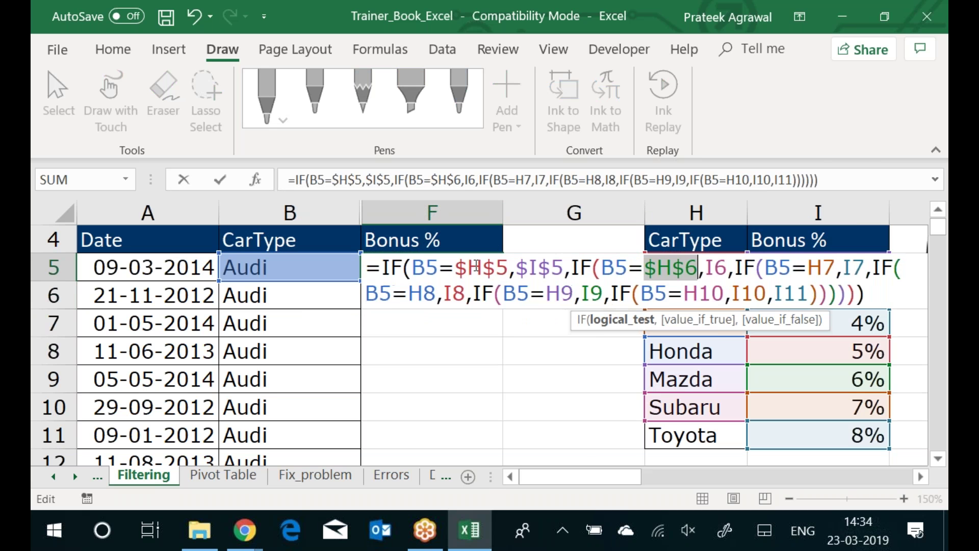
key("Right")
key("Right")
key("F4")
Make the H7 and I7 references in the third IF absolute
key("Right")
key("Right")
key("Right")
key("Right")
key("Right")
key("Right")
key("Right")
key("Right")
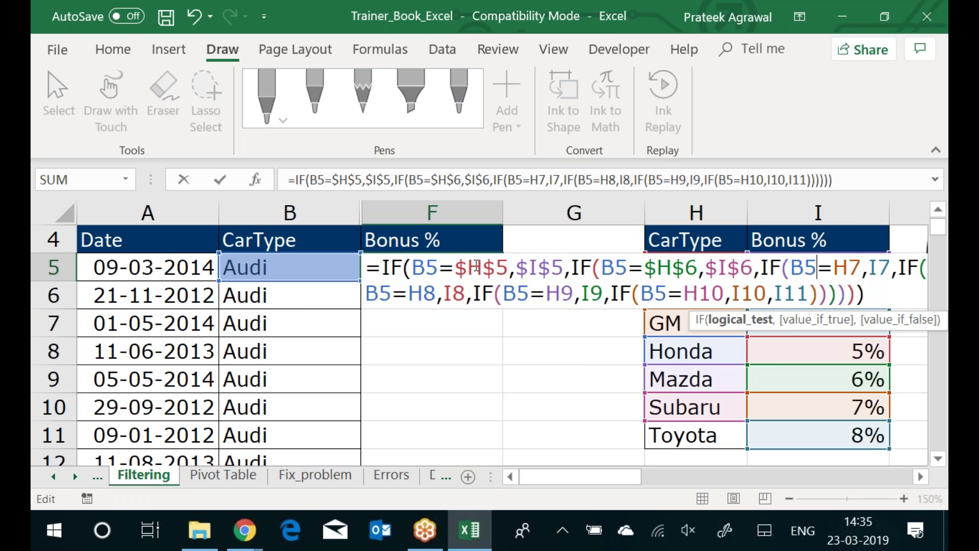
key("Right")
key("F4")
key("Right")
key("Right")
key("F4")
Make the H8 and I8 references in the fourth IF absolute
key("Right")
key("Right")
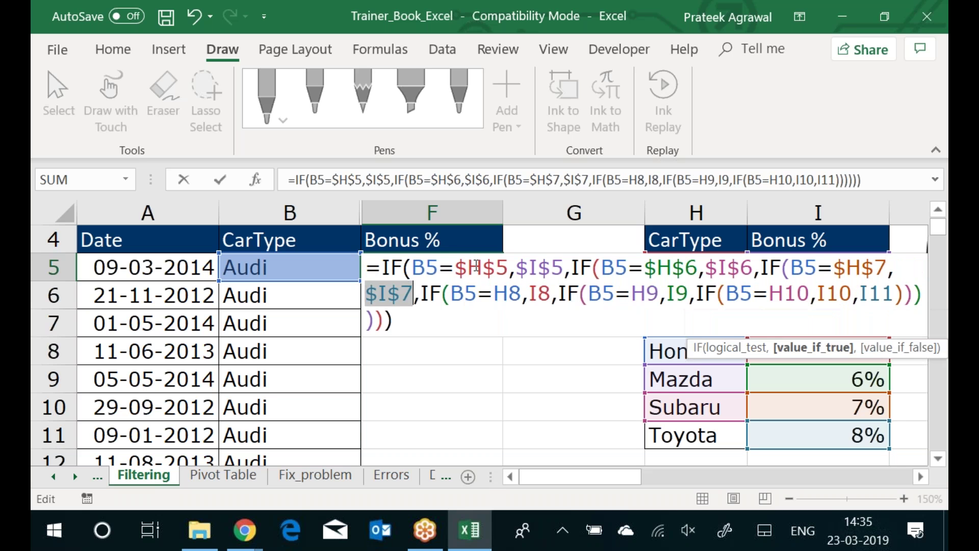
key("Right")
key("Right")
key("Right")
key("Right")
key("Right")
key("Right")
key("F4")
key("Right")
key("Right")
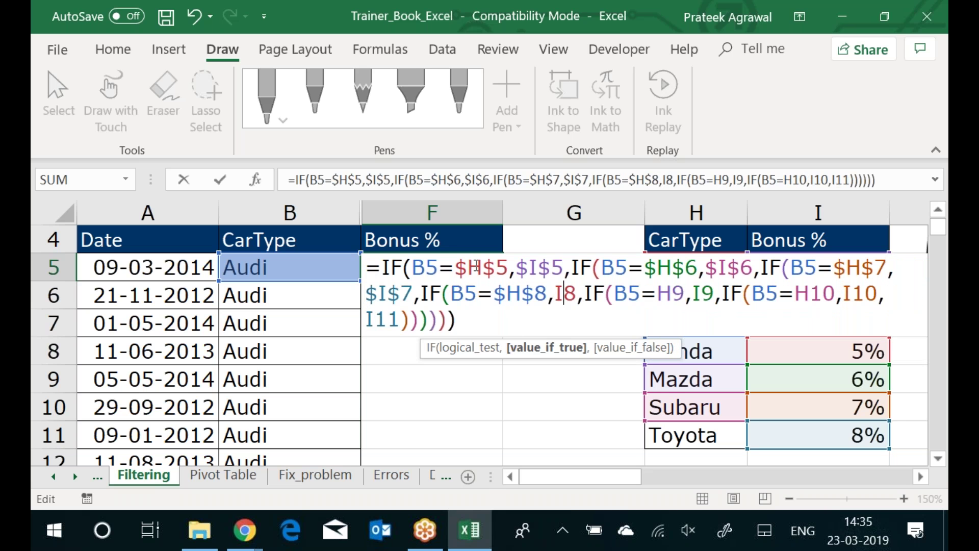
key("F4")
Make the H9 and I9 references in the fifth IF absolute
key("Right")
key("Right")
key("Right")
key("Right")
key("Right")
key("Right")
key("Right")
key("Right")
key("Right")
key("F4")
key("Right")
key("Right")
key("Right")
key("F4")
Make the H10 and I10 references in the innermost IF absolute
key("Right")
key("Right")
key("Right")
key("Right")
key("Right")
key("Right")
key("Right")
key("Right")
key("Right")
key("Right")
key("F4")
key("Right")
key("Right")
key("F4")
key("F4")
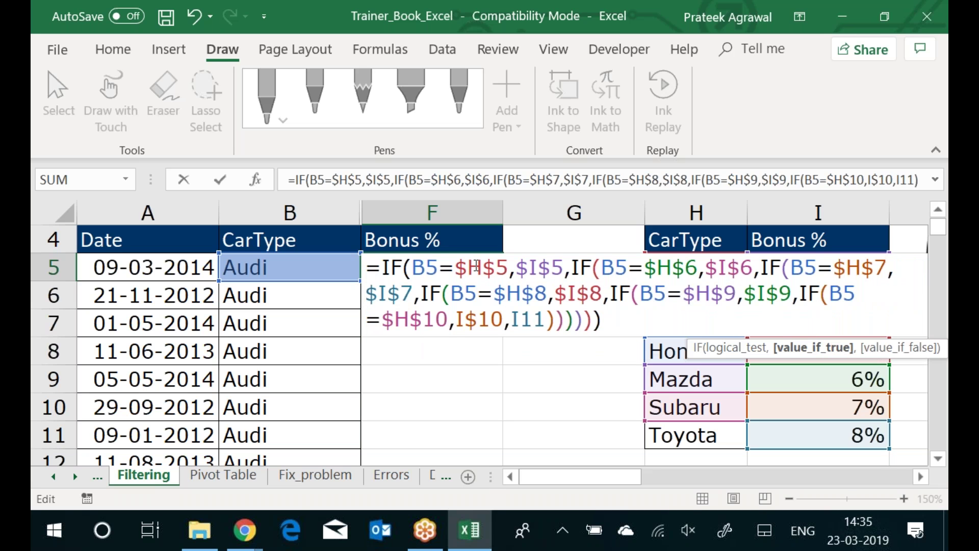
key("F4")
key("F4")
key("F4")
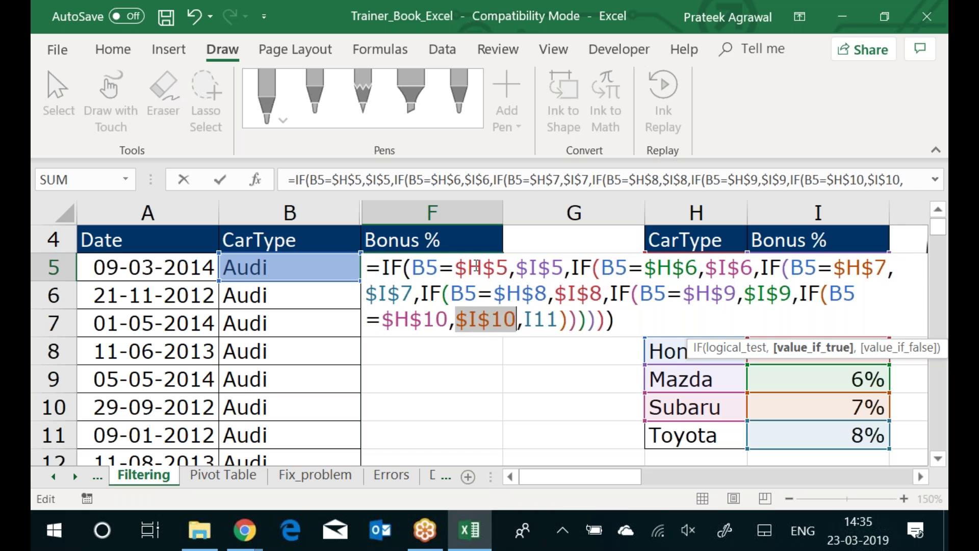
Make the final I11 reference absolute, then enter the F5 formula and fill it down the Bonus % column
key("Right")
key("F4")
key("ctrl+Return")
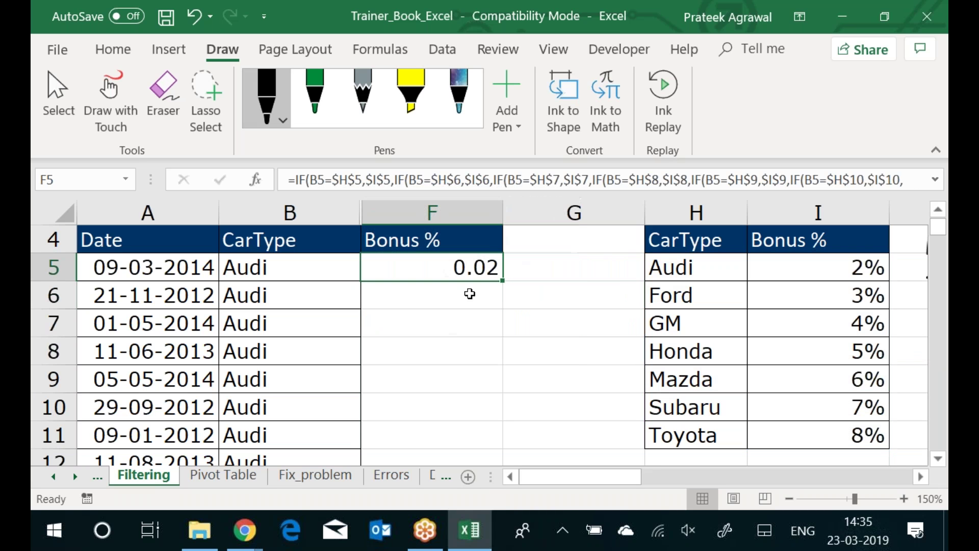
double_click(503, 279)
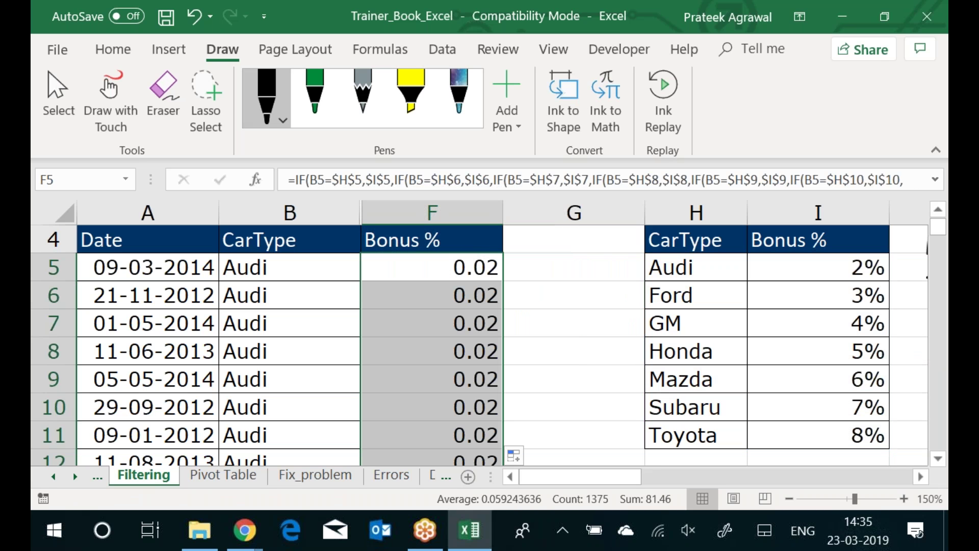
Copy the reference car types in H5:H11 over B5:B11 to test the bonus formula
left_click_drag(696, 267, 697, 435)
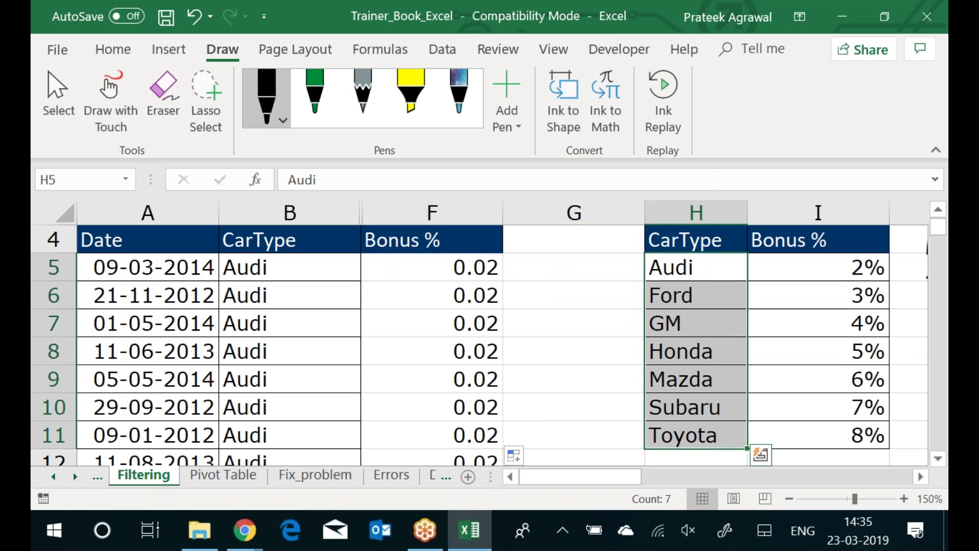
key("ctrl+c")
key("Left")
key("Left")
key("Left")
key("ctrl+v")
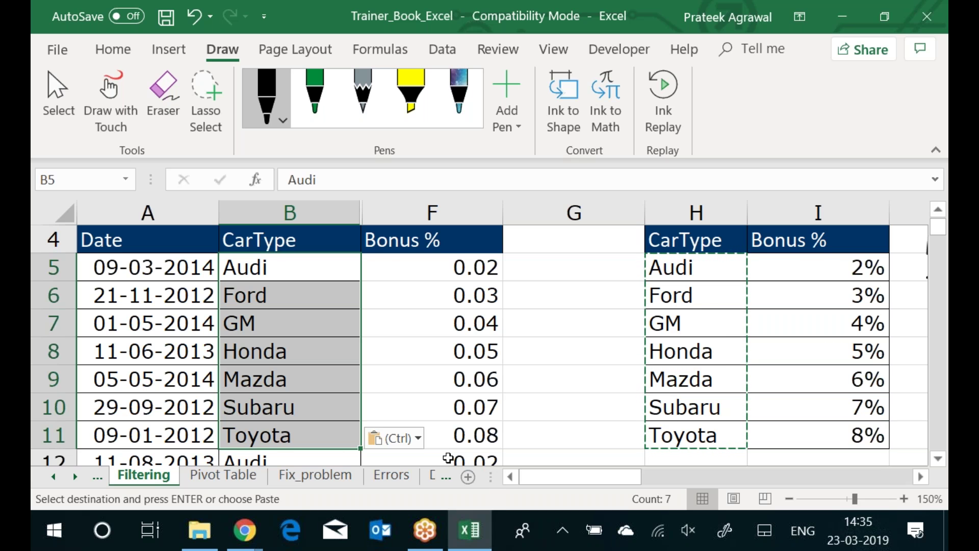
Open the F5 formula to examine its nested IFs and absolute references
key("Right")
key("F2")
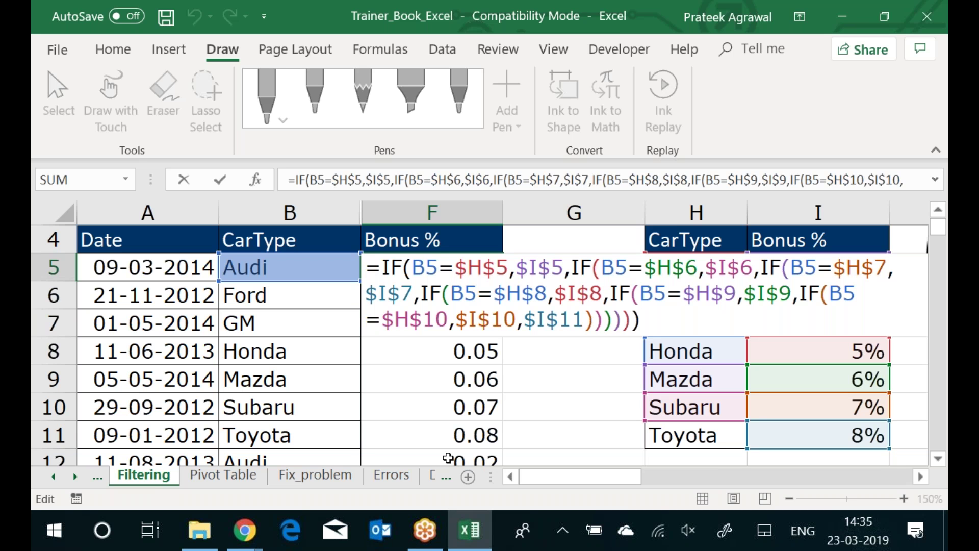
Switch to File Explorer and go to the Excel Class Files folder on the Desktop
key("alt+Tab")
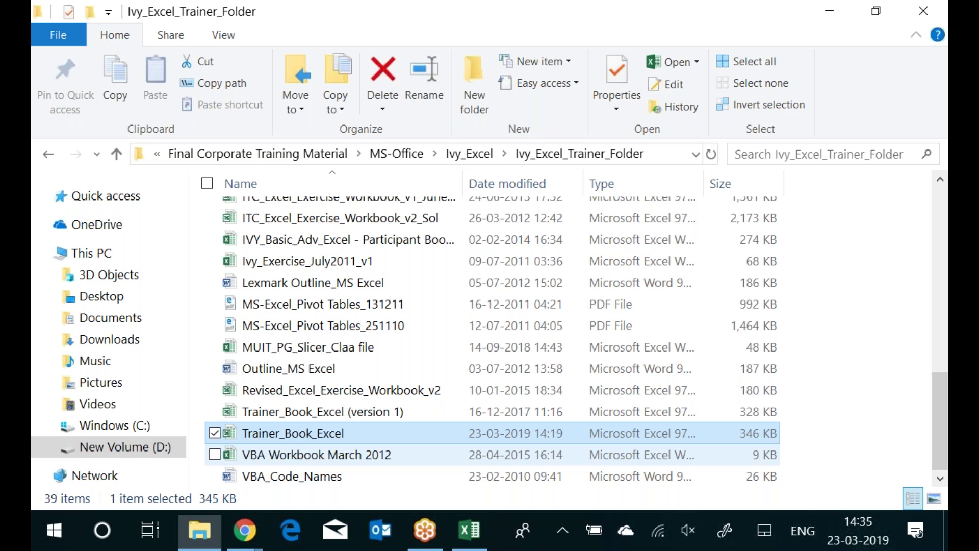
left_click(102, 296)
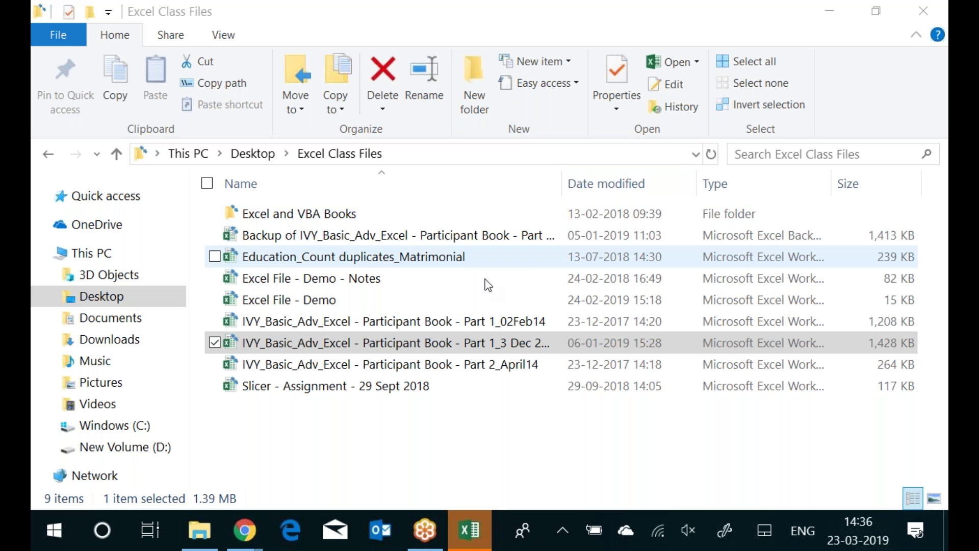
Open the protected workbook IVY_Basic_Adv_Excel - Participant Book - Part 1_3 Dec 2017 by entering its file password
left_click(470, 530)
type("••••")
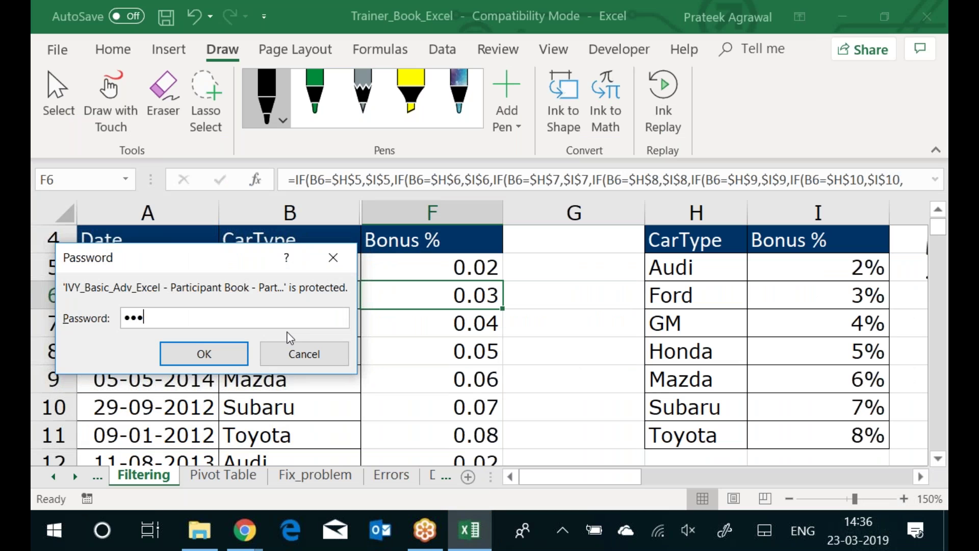
type("•••")
key("BackSpace")
key("BackSpace")
key("BackSpace")
key("BackSpace")
key("BackSpace")
key("BackSpace")
key("BackSpace")
type("••••••••")
key("Return")
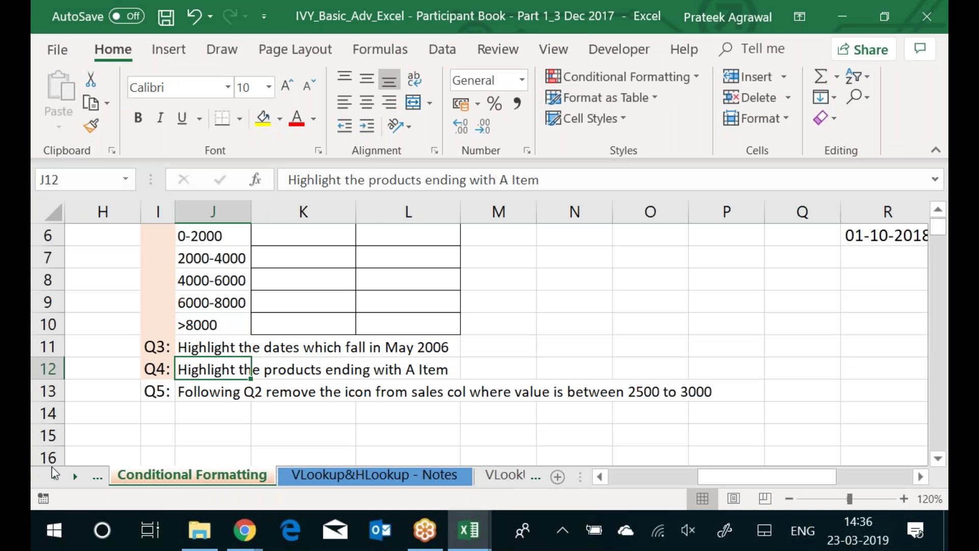
Go to the Nested IF - Exer worksheet through the list of all sheets
right_click(63, 474)
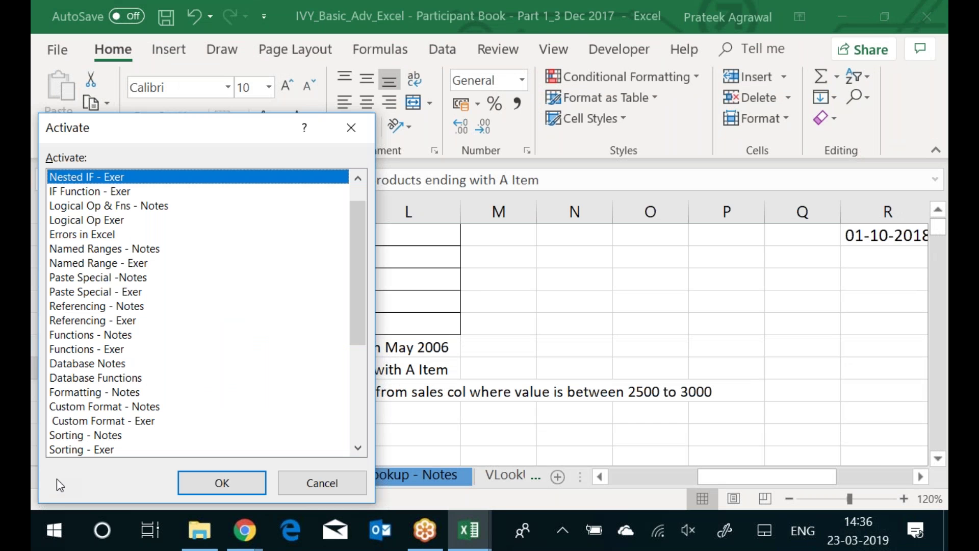
key("Return")
left_click(92, 399)
key("Up")
key("Up")
key("Up")
key("Up")
key("Up")
key("Up")
key("Up")
key("Up")
key("Up")
key("Up")
key("Up")
key("Up")
key("Up")
key("Up")
key("Up")
key("Up")
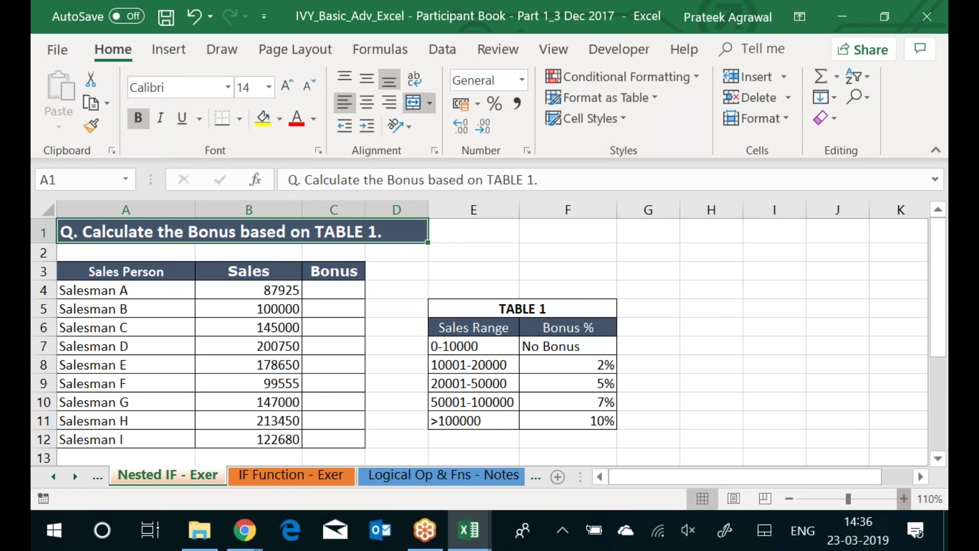
Change the header in C3 to "Bonus %"
left_click(904, 499)
left_click(904, 498)
left_click(905, 498)
left_click(282, 365)
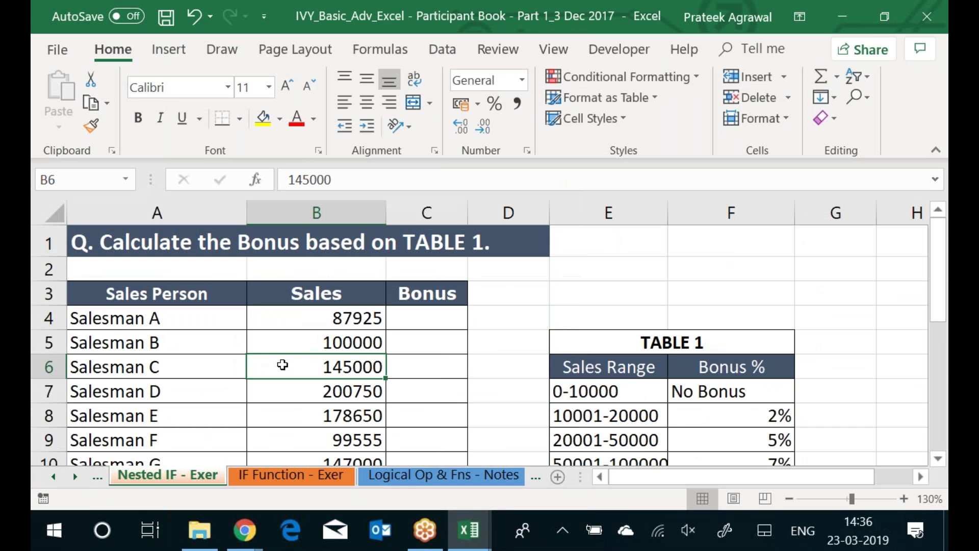
key("Up")
key("Up")
key("Right")
key("Up")
key("F2")
type("%")
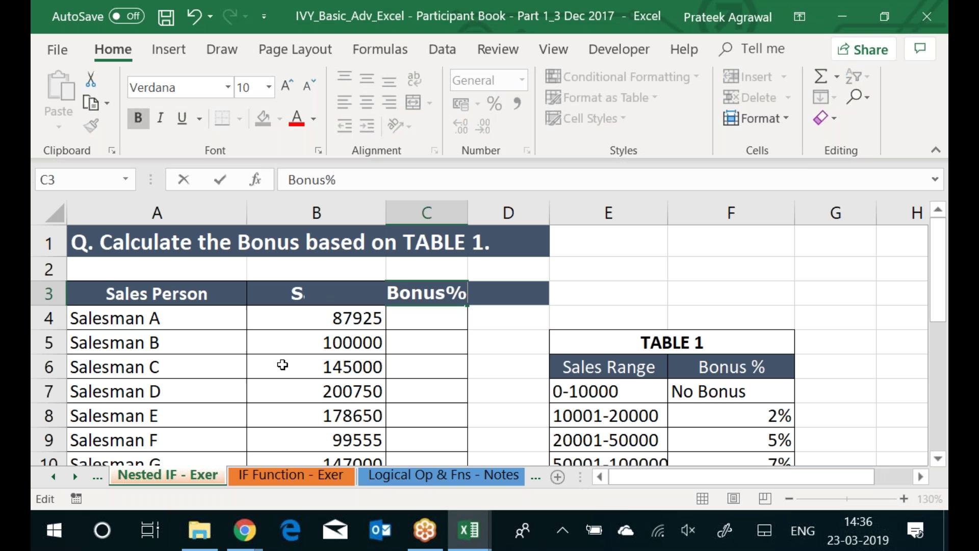
key("BackSpace")
type("%")
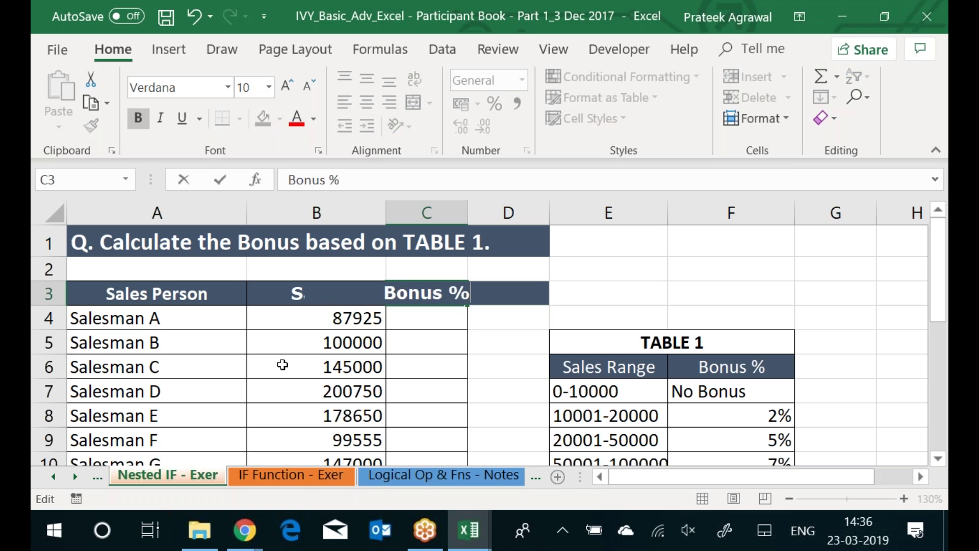
key("Return")
key("Up")
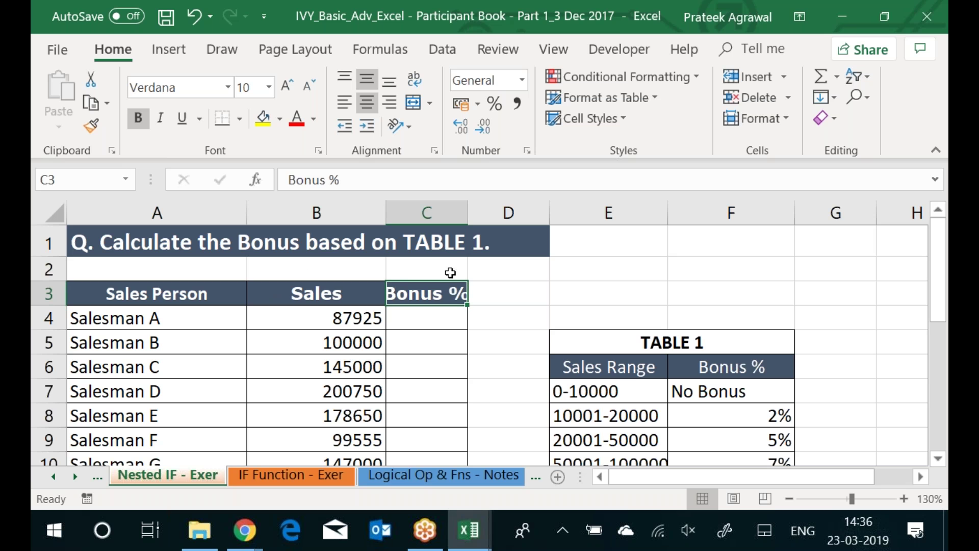
Widen column C so the Bonus % header fits with room to spare, and save the workbook
left_click_drag(468, 210, 512, 200)
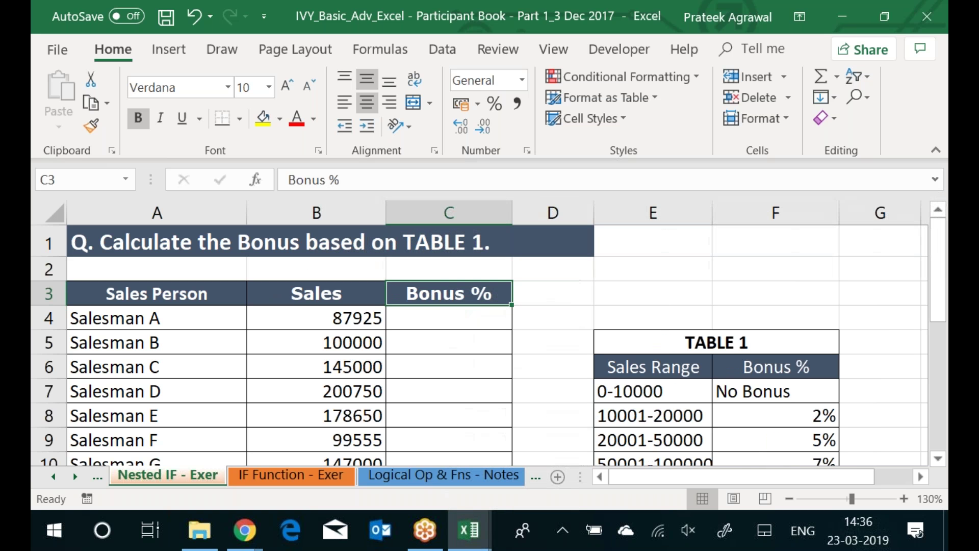
key("ctrl+s")
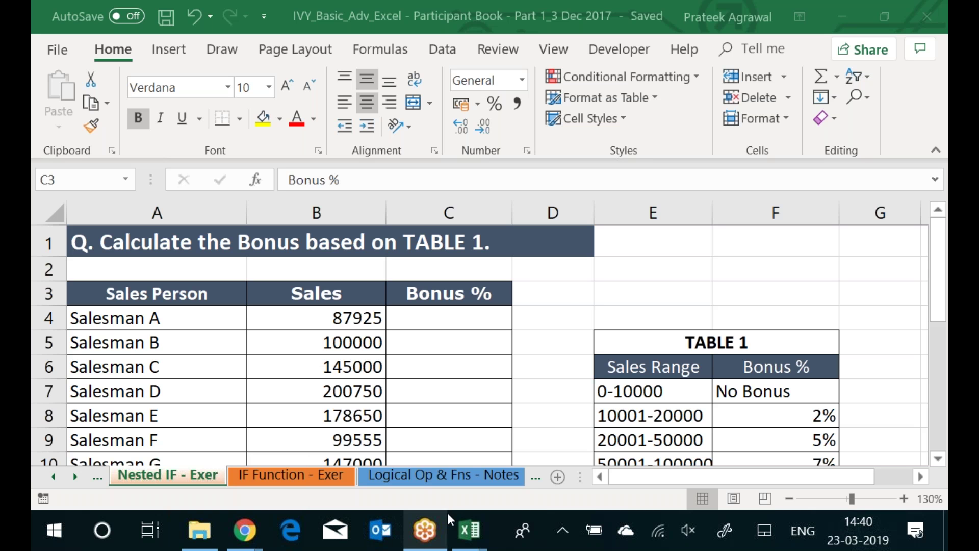
mouse_move(448, 512)
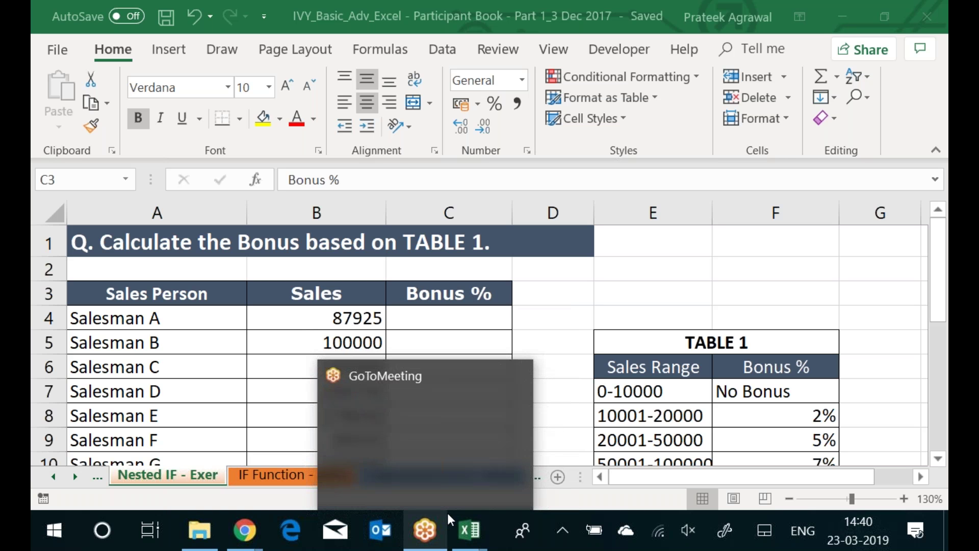
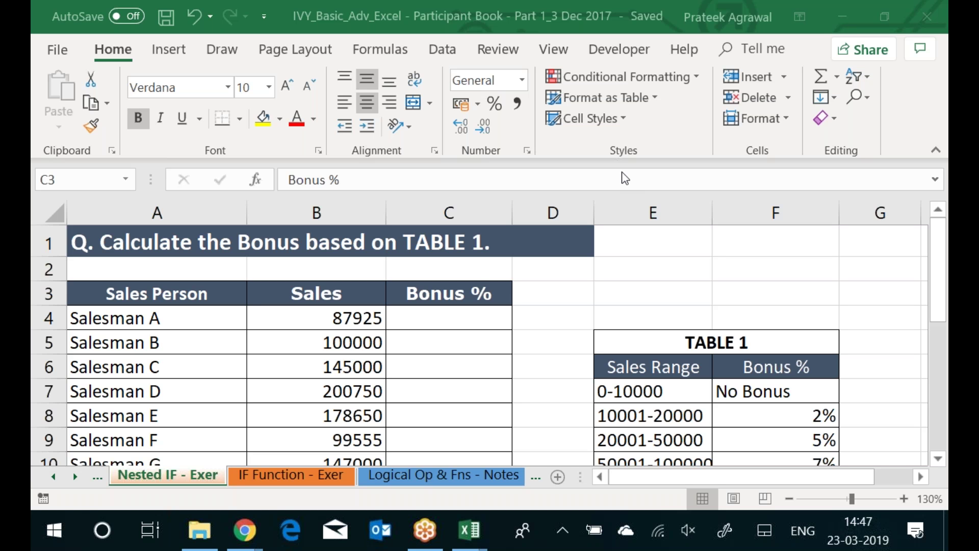
key("alt+Tab")
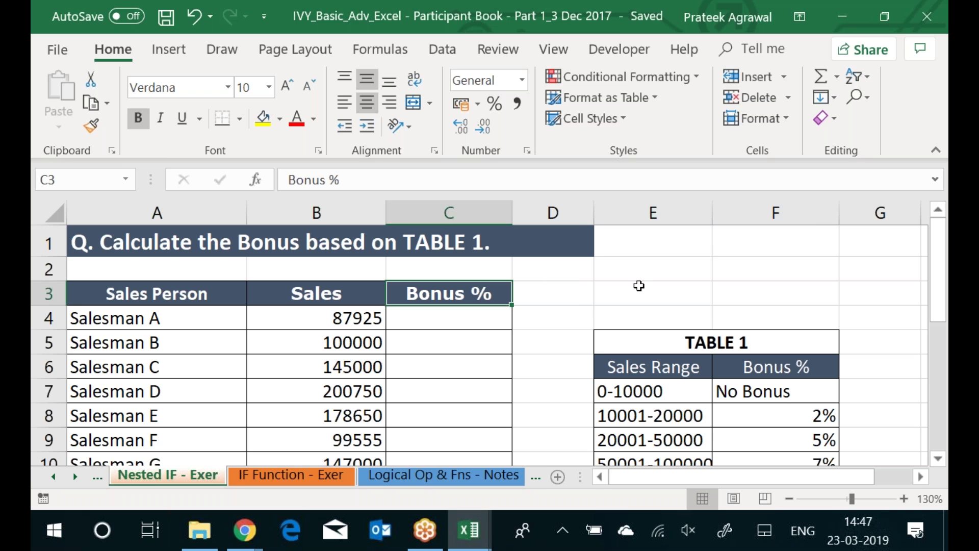
left_click(639, 286)
type("=")
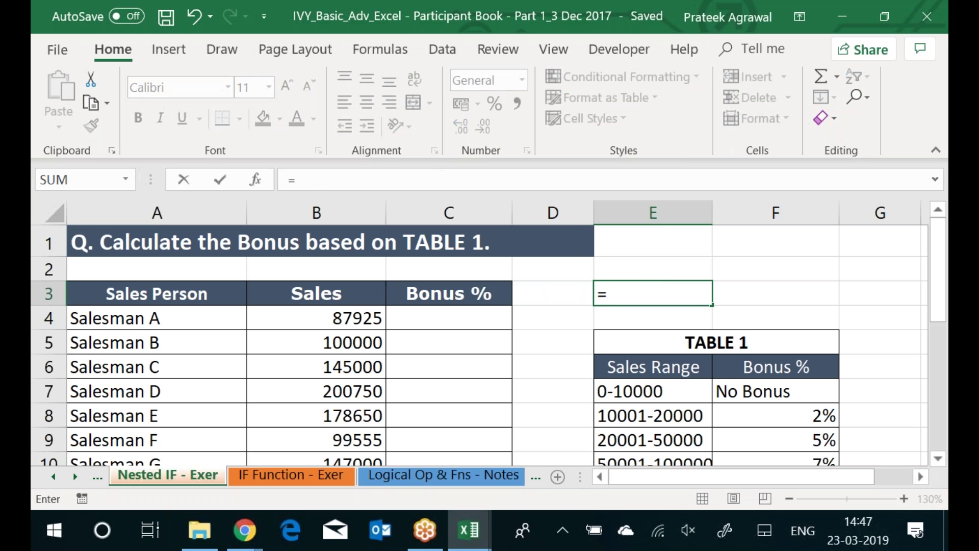
type("b1")
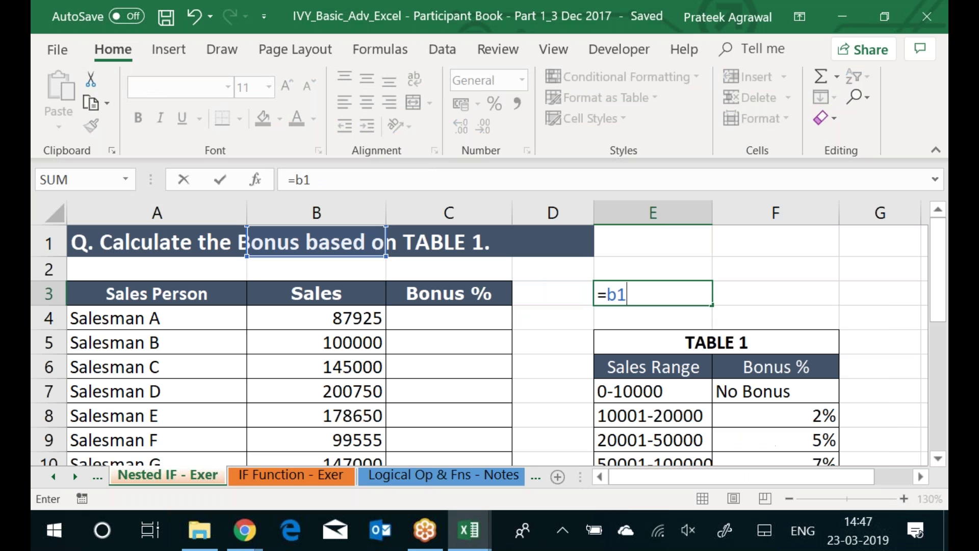
type(">100")
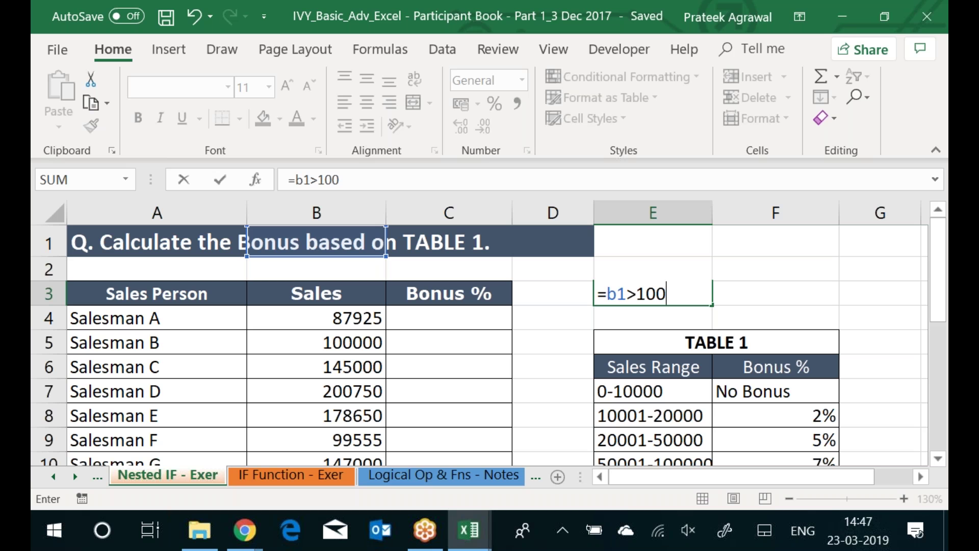
key("Escape")
Start an IF formula in C4 that tests B4<=10000 and returns the bonus in F7 when true
key("Left")
key("Left")
key("Down")
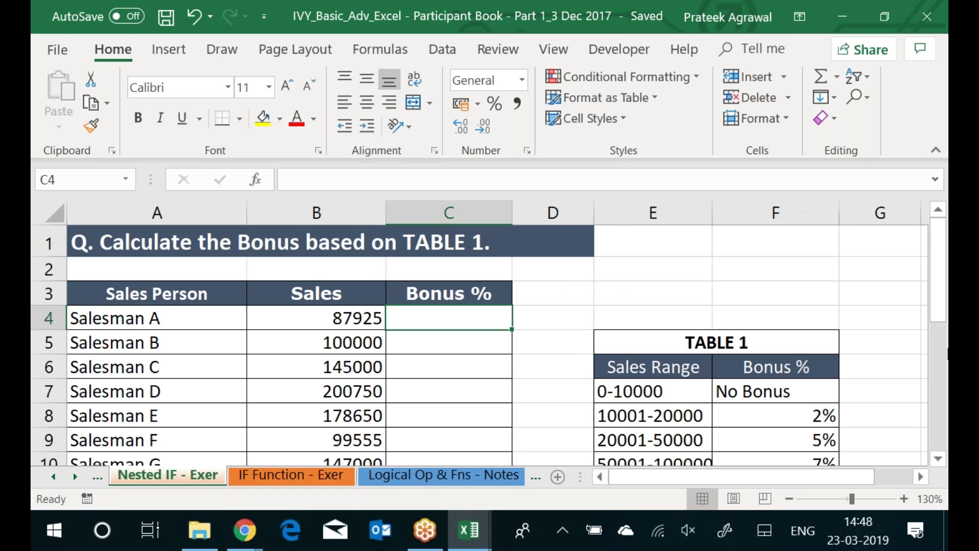
left_click(904, 498)
left_click(903, 498)
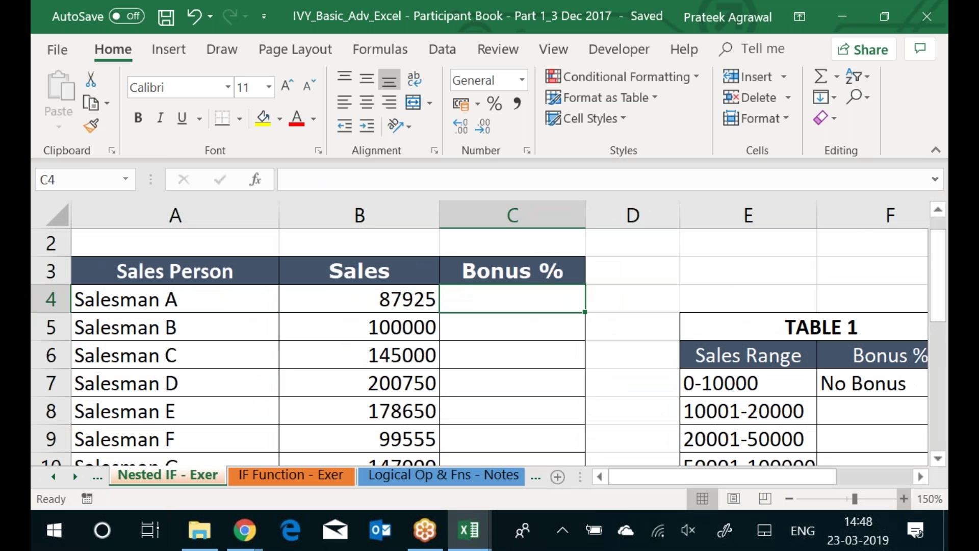
key("Right")
key("Right")
key("Right")
key("Left")
key("Left")
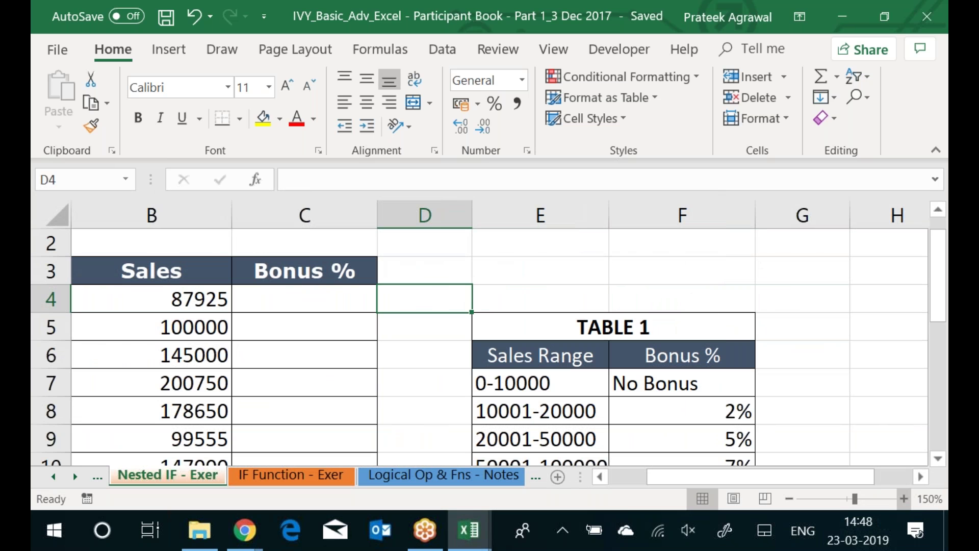
key("Left")
type("=IF(")
key("Left")
type("<=10000,")
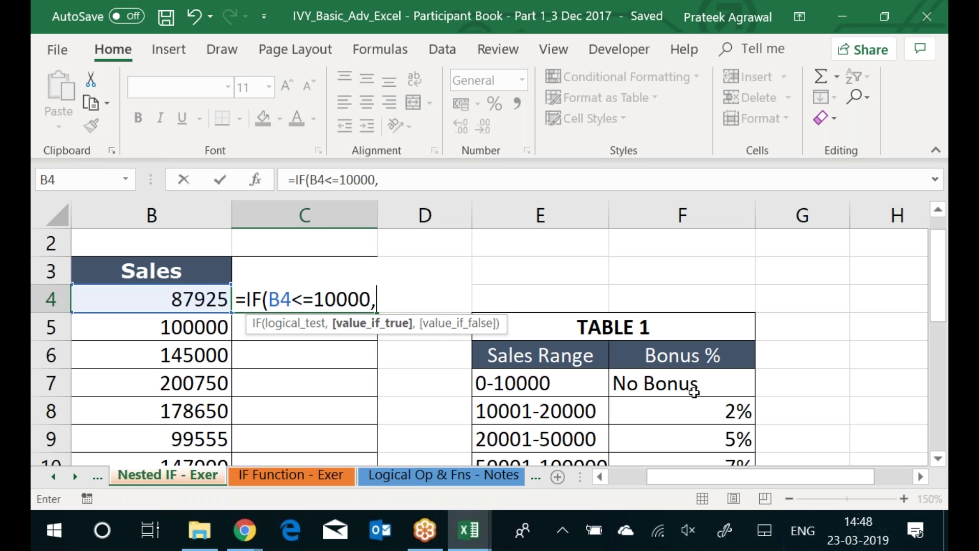
left_click(694, 391)
Nest a second IF in the C4 formula that tests B4<=20000 and returns F8 when true
type(",if")
key("Tab")
type("b4<=20000")
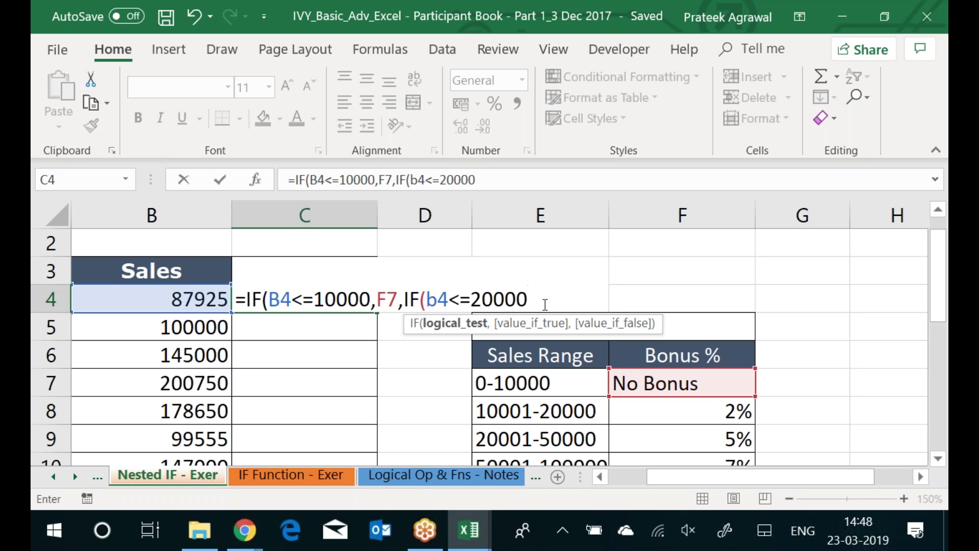
type(",")
left_click(638, 408)
Nest a third IF in the C4 formula that tests B4<=30000 and returns F9 when true
type(",if")
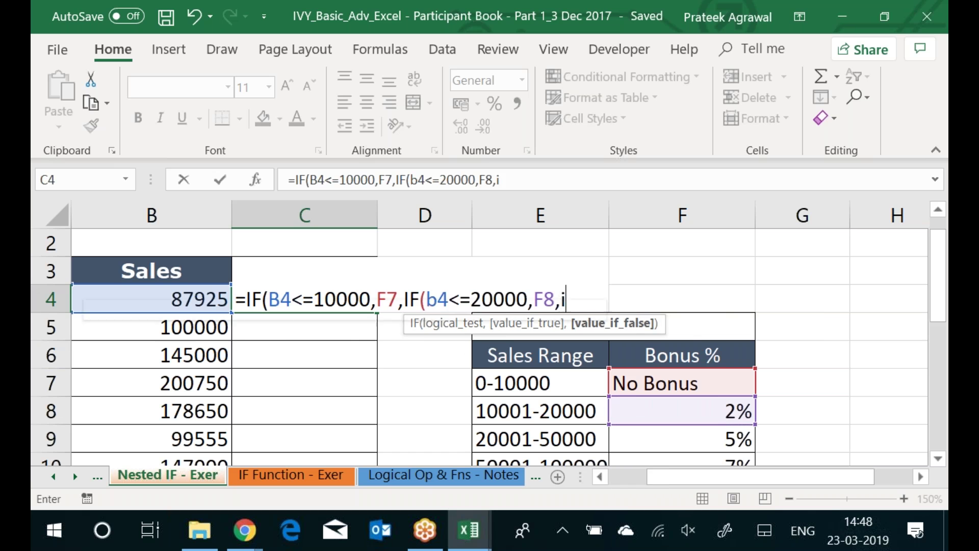
key("Tab")
type("b4<")
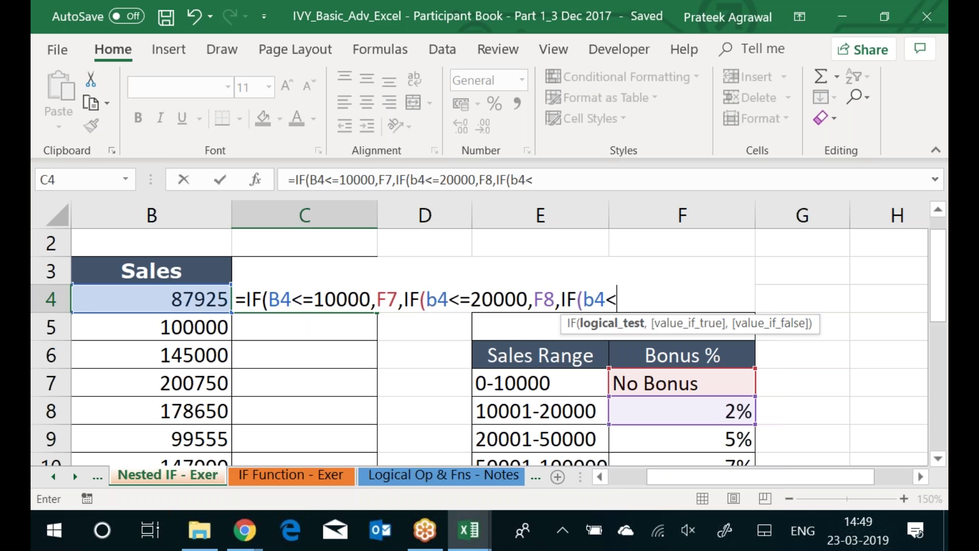
type("=30000,")
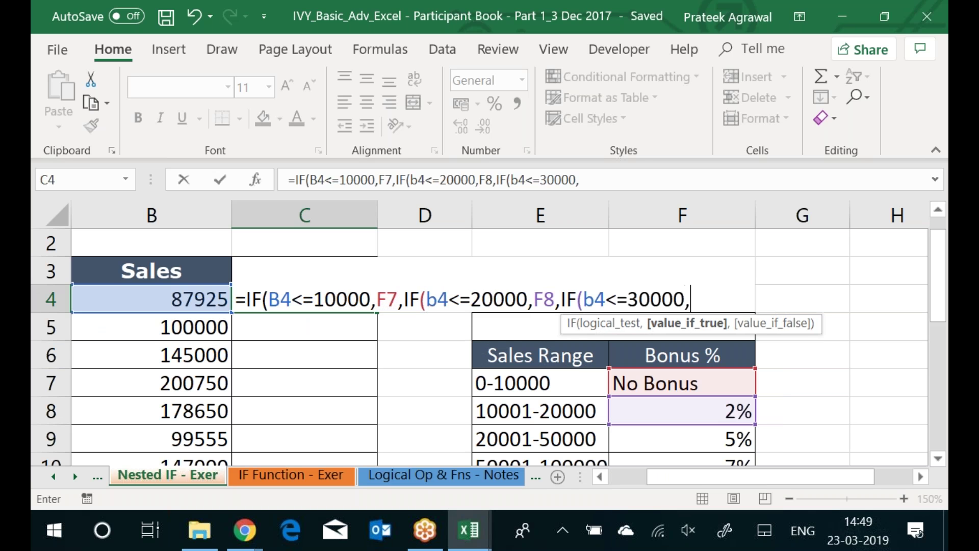
left_click(681, 436)
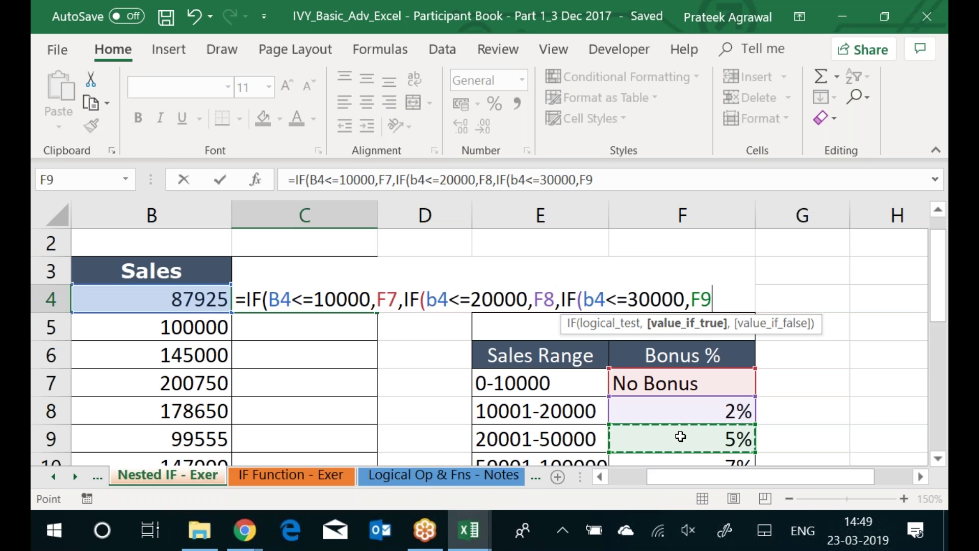
Nest a fourth IF in the C4 formula that tests B4<=50000 and returns F10 when true
type(",")
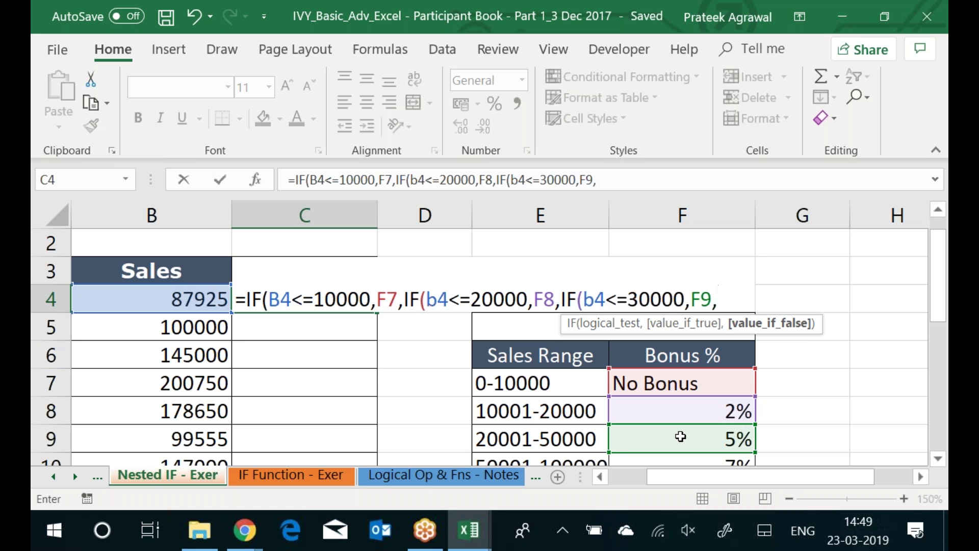
type("if")
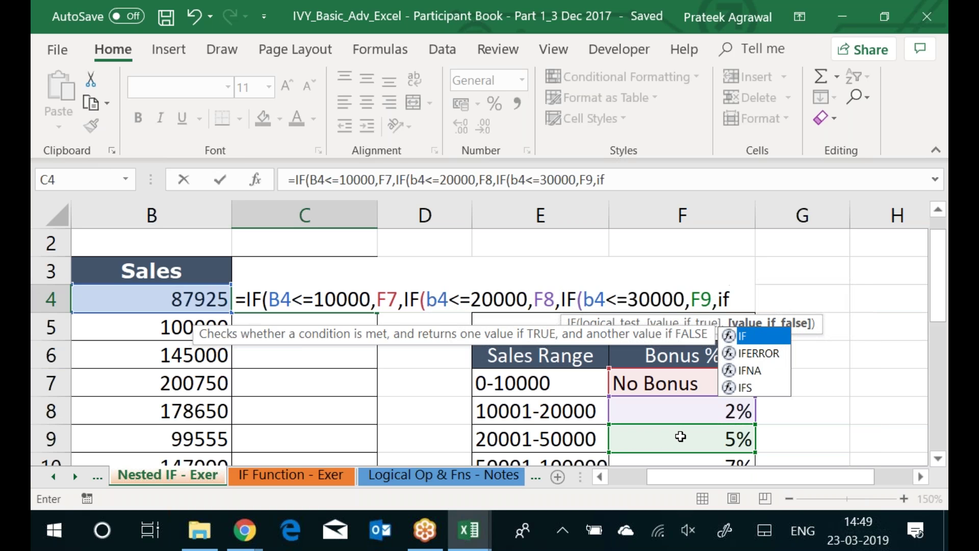
type("b4<=50000")
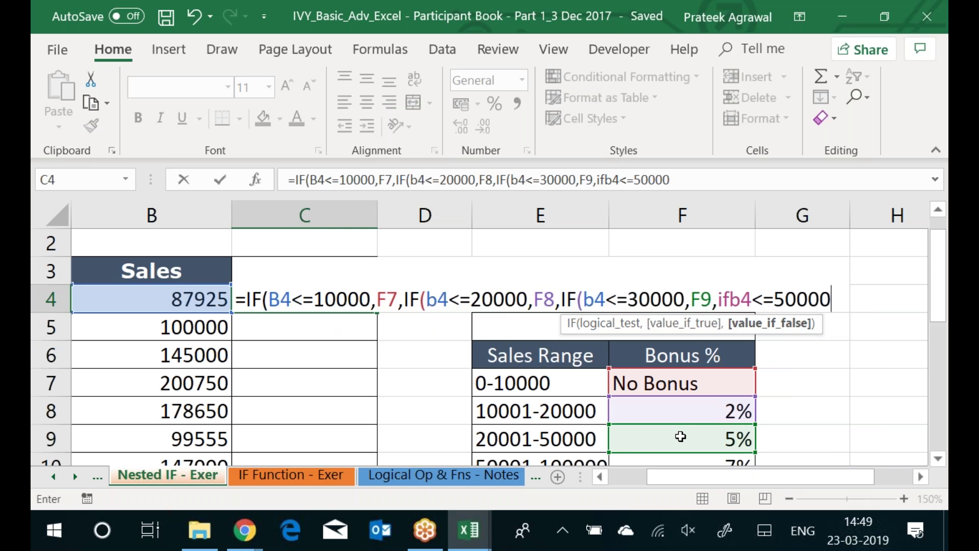
left_click(731, 299)
type("(")
left_click(840, 295)
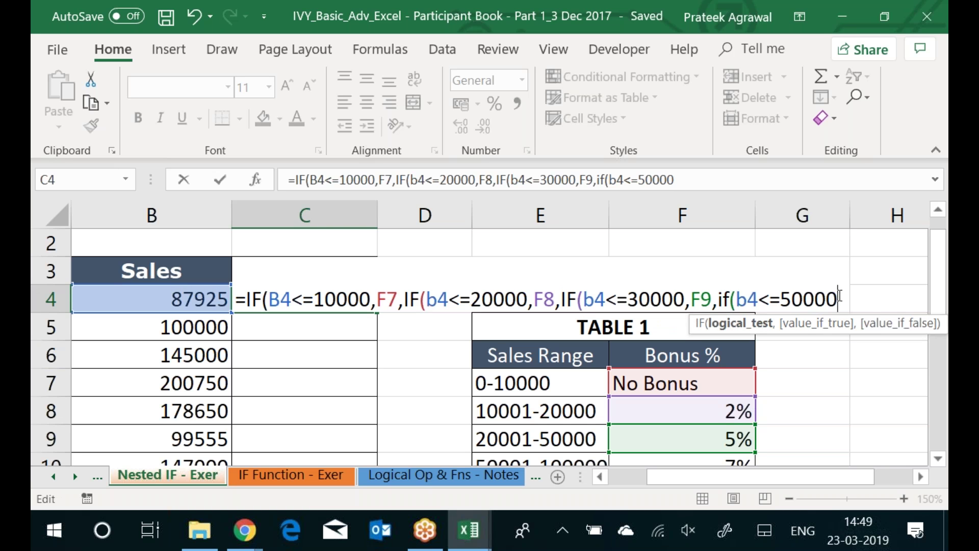
type(",")
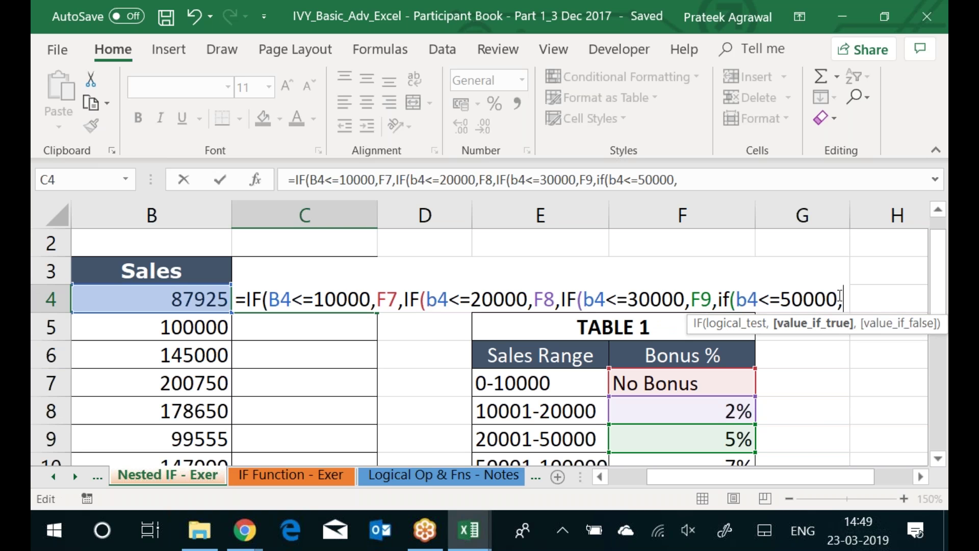
left_click(788, 445)
key("Down")
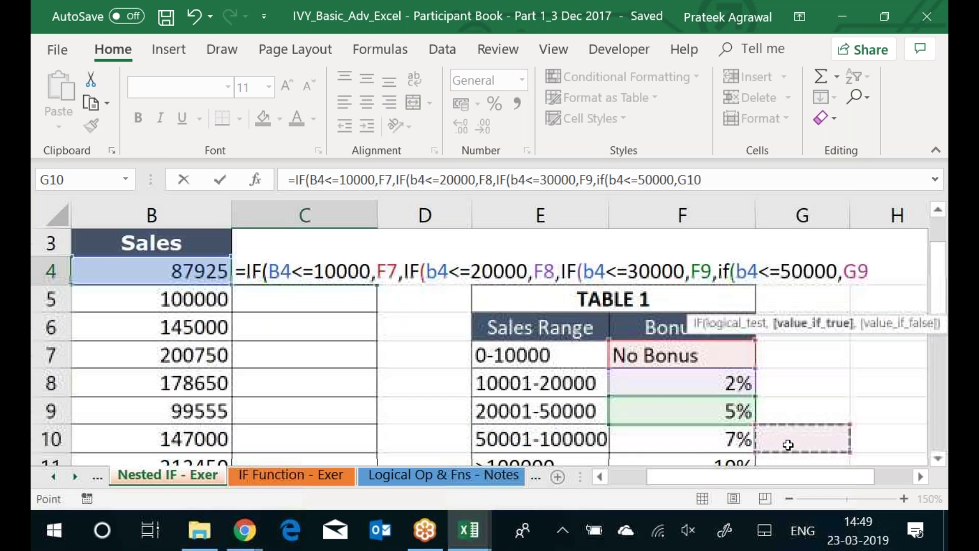
key("Left")
Use F11 as the C4 formula's final value if false and close all four nested IFs
type(",")
key("Down")
key("Down")
key("Down")
key("Down")
key("Down")
key("Down")
key("Down")
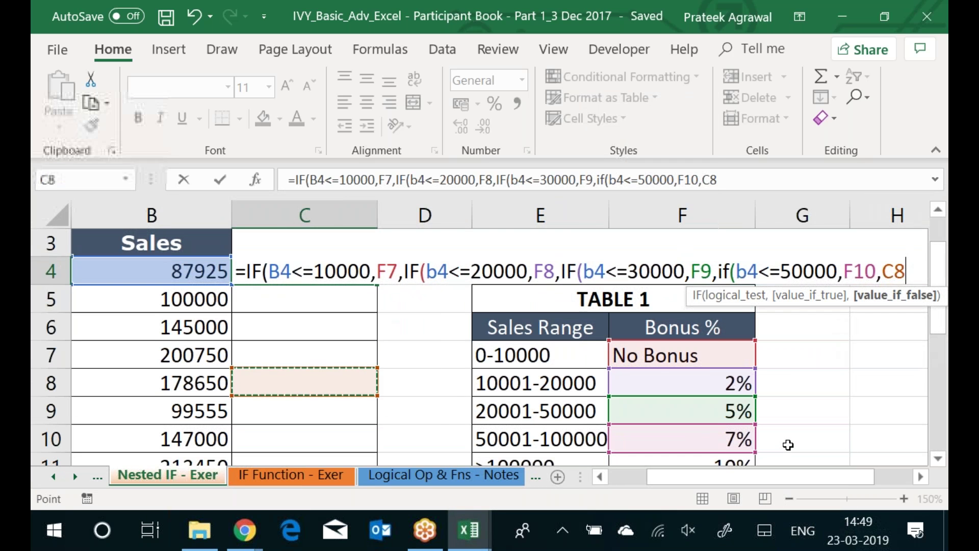
key("Right")
key("Right")
key("Right")
key("Right")
key("Left")
type("))))")
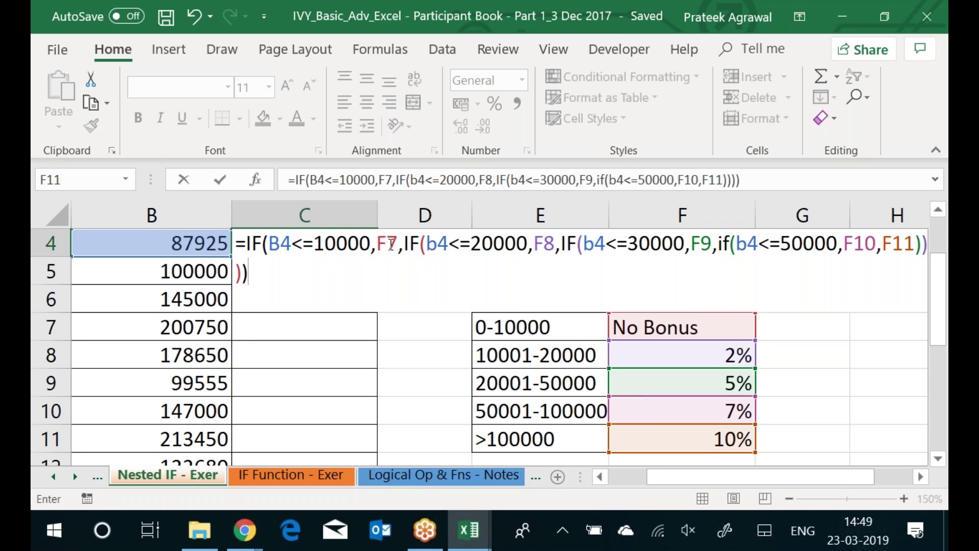
Make the F7 and F8 references in the C4 formula absolute as $F$7 and $F$8
left_click(390, 244)
key("F4")
key("Right")
key("Right")
key("Right")
key("Right")
key("Right")
key("Right")
key("Right")
key("Right")
key("Right")
key("Right")
key("Right")
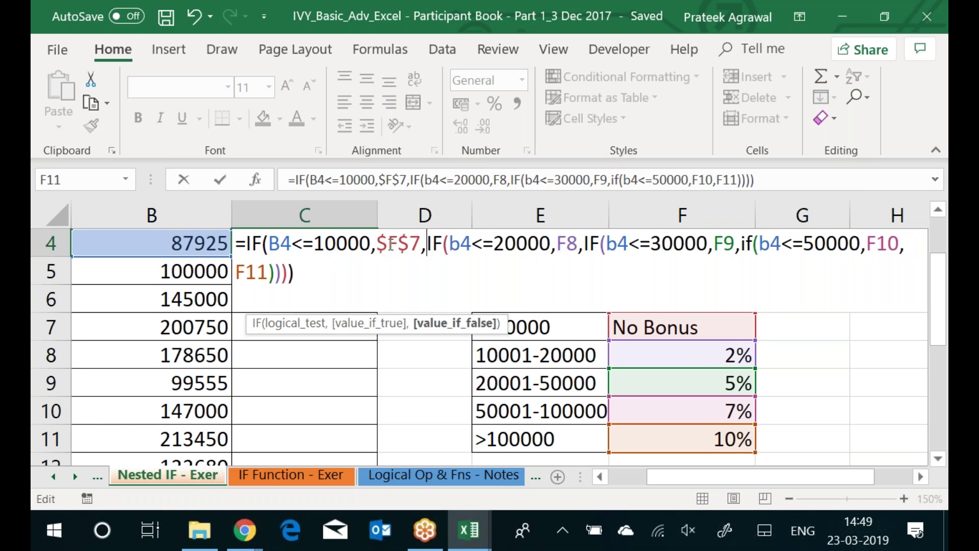
key("Right")
key("Right")
key("Right")
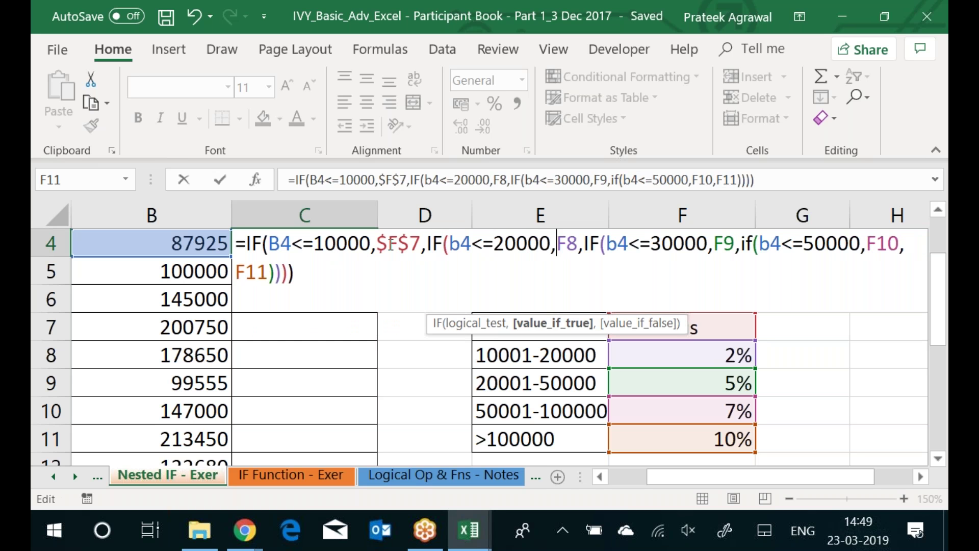
key("F4")
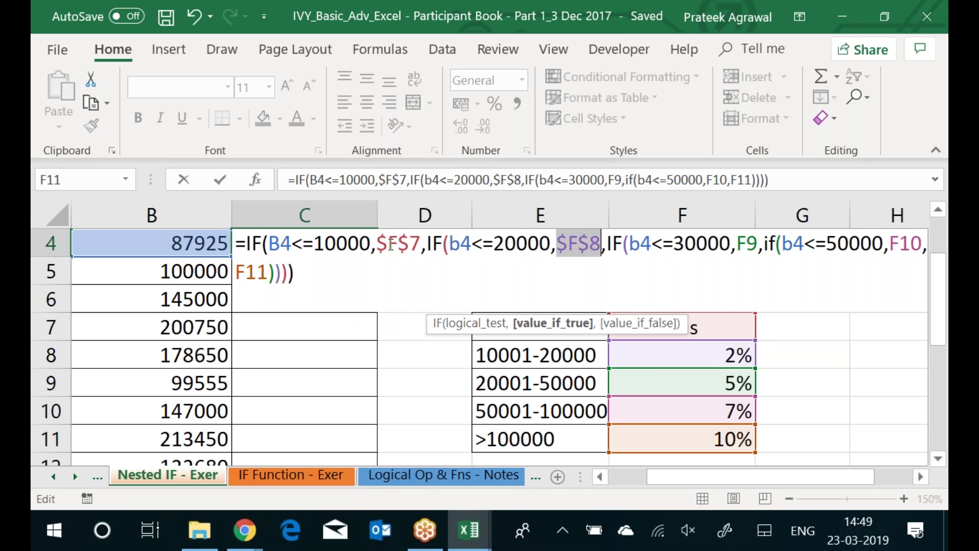
Make the third IF's F9 reference in the C4 formula absolute as $F$9
key("Right")
key("Right")
key("Right")
key("Right")
key("Right")
key("Right")
key("Right")
key("Right")
key("Right")
key("Right")
key("Right")
key("Right")
key("Right")
key("Right")
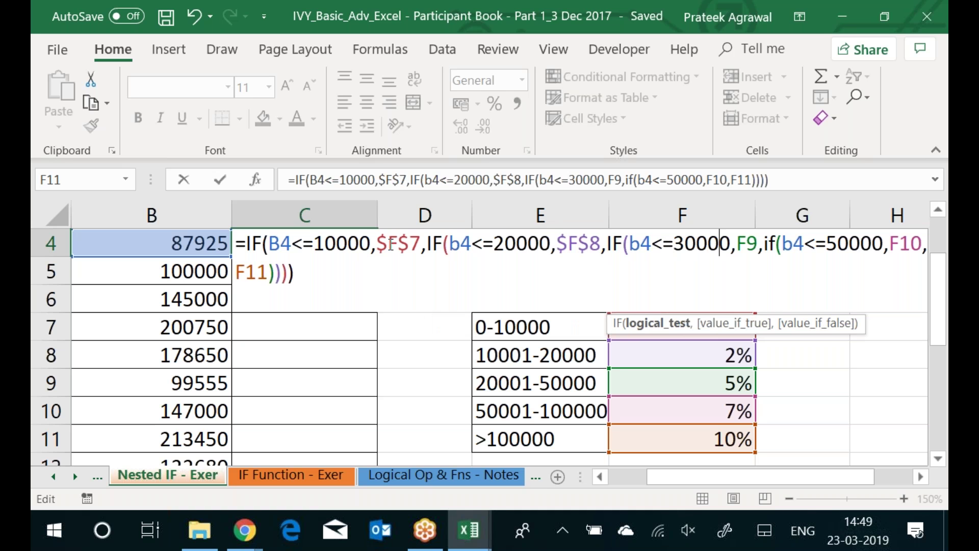
key("F4")
Make the fourth IF's F10 and F11 references in the C4 formula absolute as $F$10 and $F$11
key("Right")
key("Right")
key("Right")
key("Right")
key("Right")
key("Right")
key("Right")
key("Right")
key("Right")
key("Right")
key("Right")
key("Right")
key("Right")
key("Right")
key("Right")
key("Right")
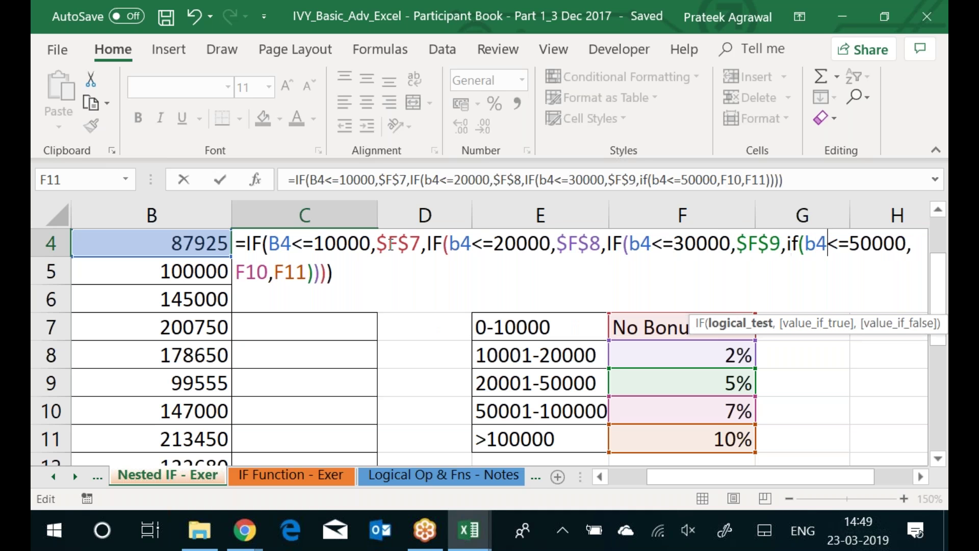
key("F4")
key("F4")
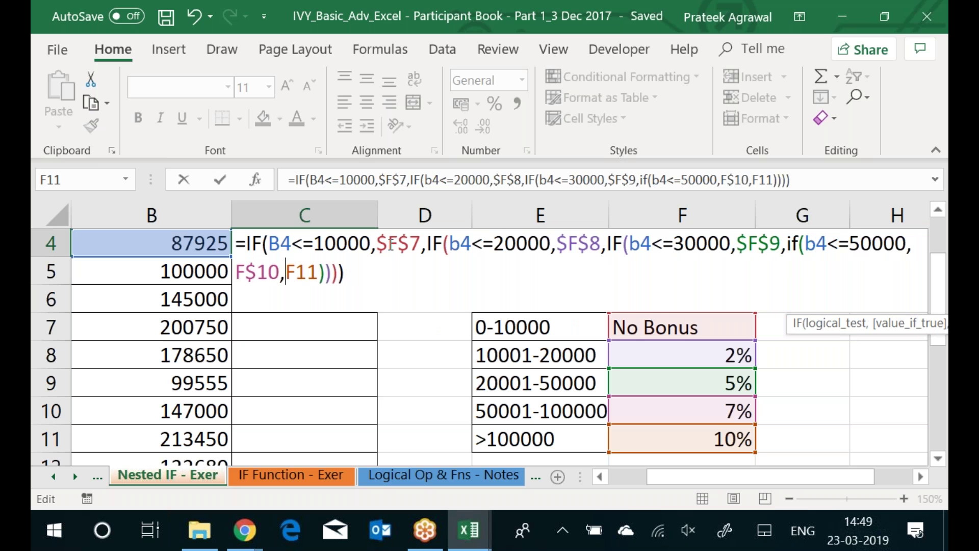
key("F4")
key("F4")
key("F4")
key("Right")
key("Right")
key("F4")
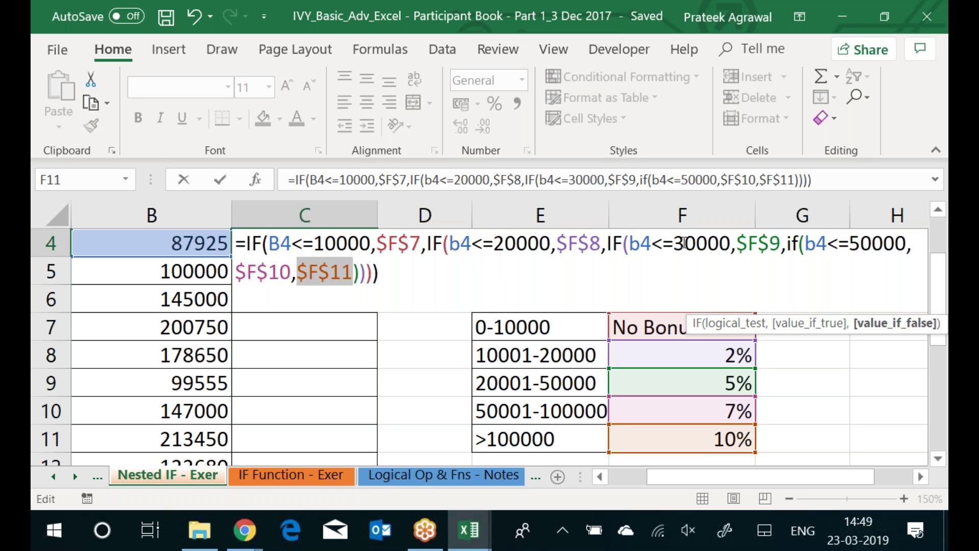
Change the third IF's sales limit in the C4 formula to 50000
left_click(684, 243)
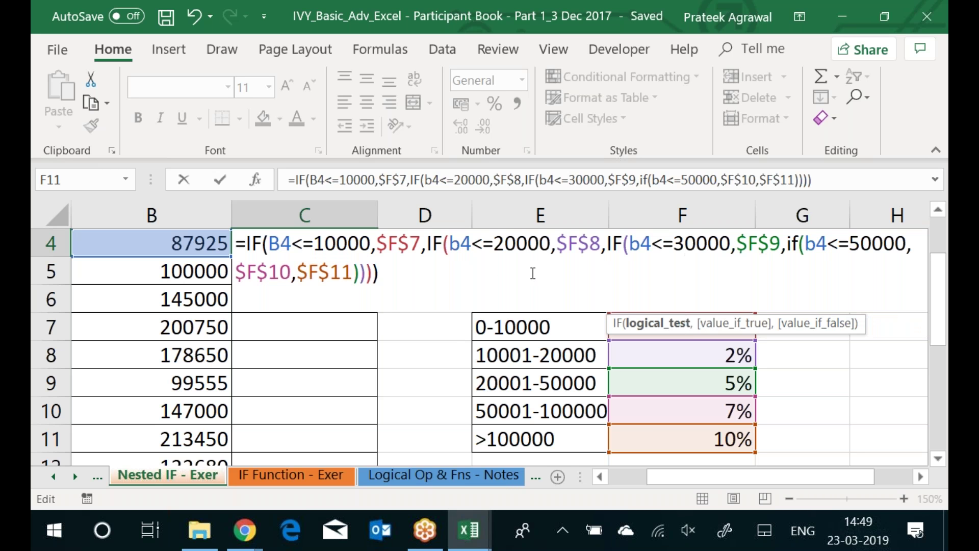
key("BackSpace")
type("5")
Change the fourth IF's sales limit in the C4 formula to 100000 and enter the completed formula
key("Right")
key("Right")
key("Right")
key("Right")
key("Right")
key("Right")
key("Right")
key("Right")
key("Right")
key("Right")
key("Right")
key("Right")
key("Right")
key("Right")
key("Right")
key("Right")
key("Right")
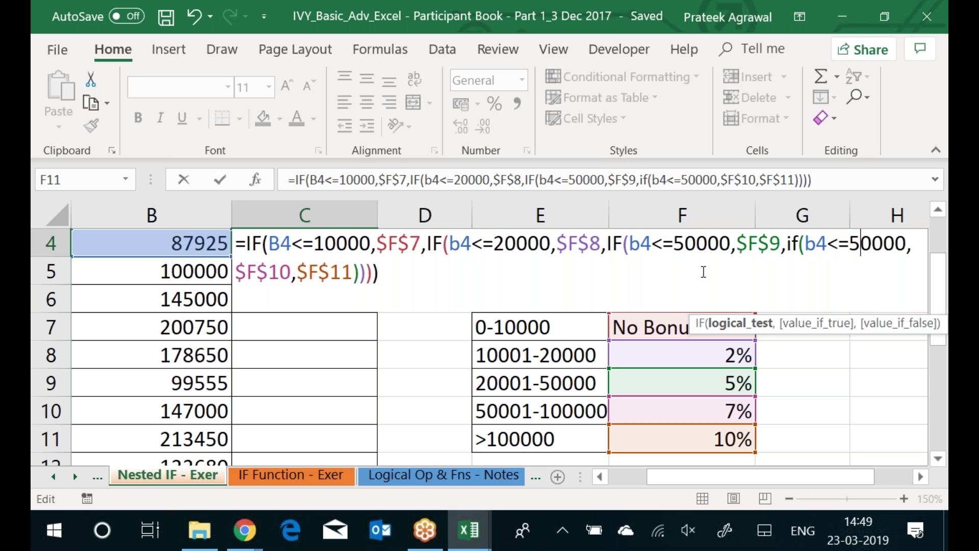
key("Delete")
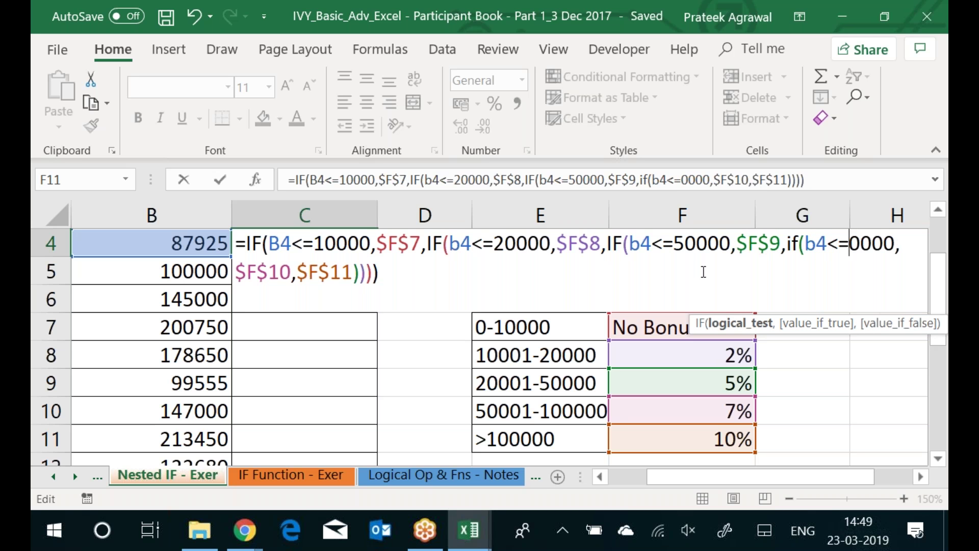
type("10")
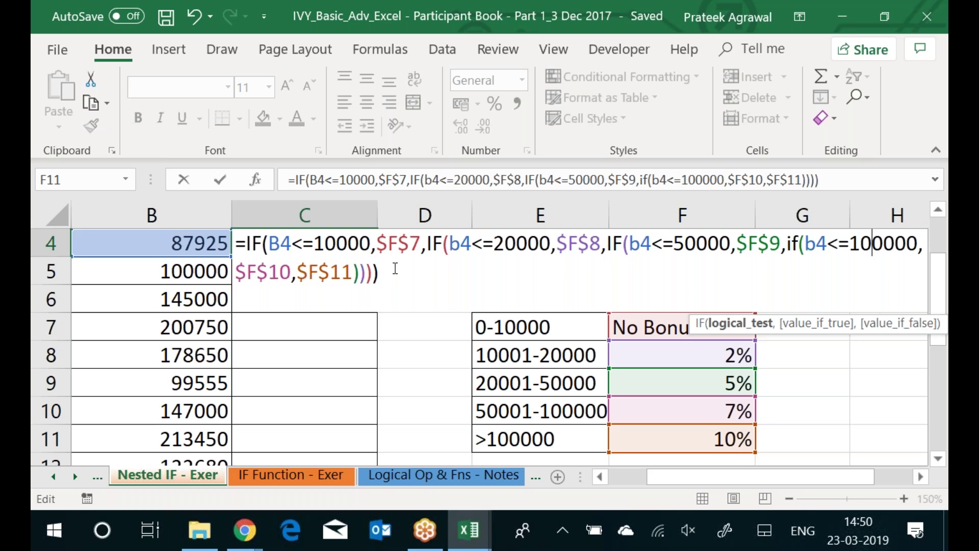
left_click(397, 267)
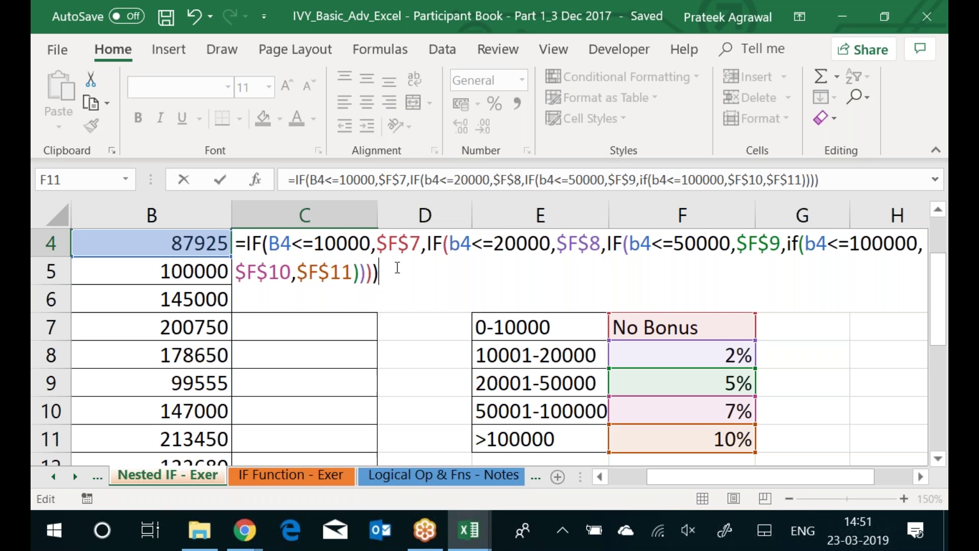
key("Return")
Enter the notes "No AND, Max or large function" in C18 and "only IF" in C19 for the largest-of-three question
key("Down")
key("Down")
key("Down")
key("Down")
key("Down")
key("Down")
key("Down")
key("Down")
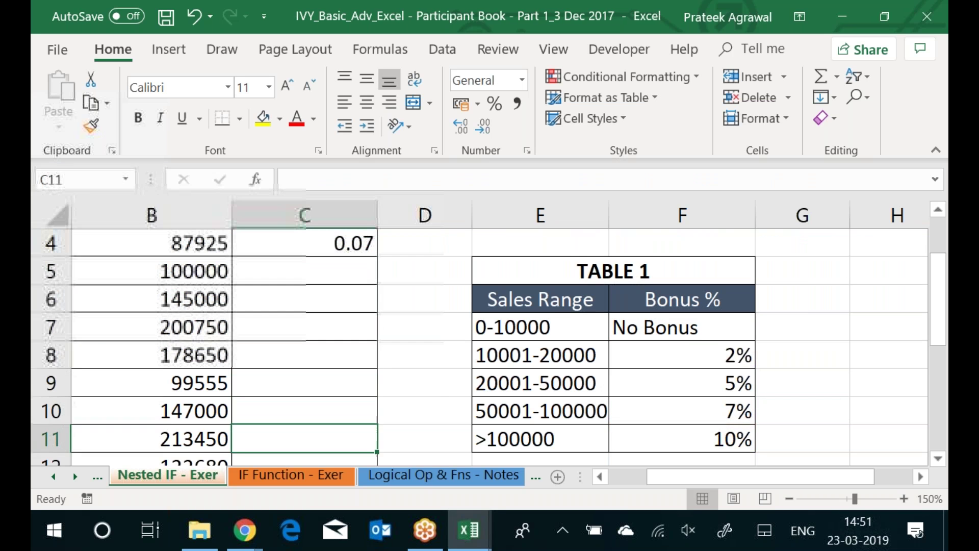
key("Down")
key("Down")
key("Down")
key("Down")
key("Down")
key("Down")
key("Down")
key("Down")
key("Down")
key("Up")
key("Up")
key("Up")
key("Up")
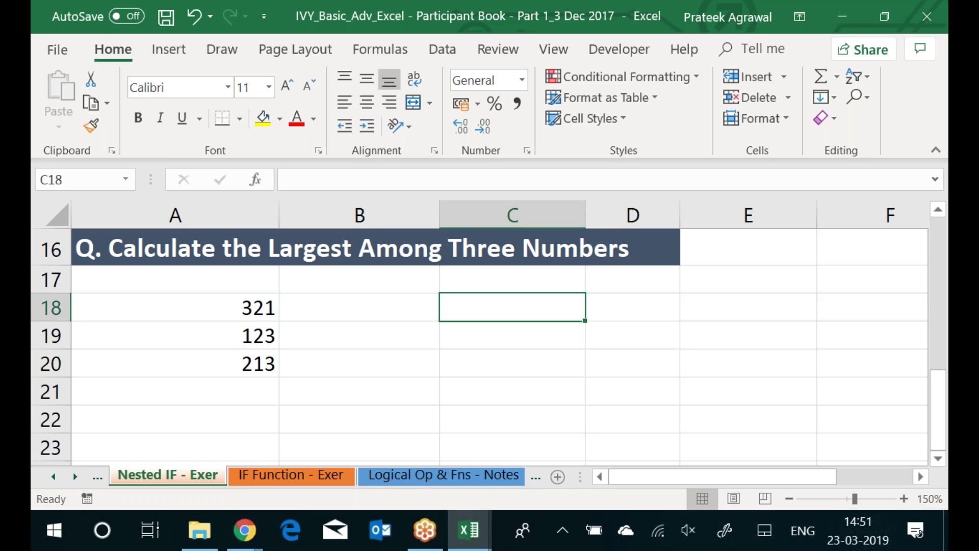
type("No")
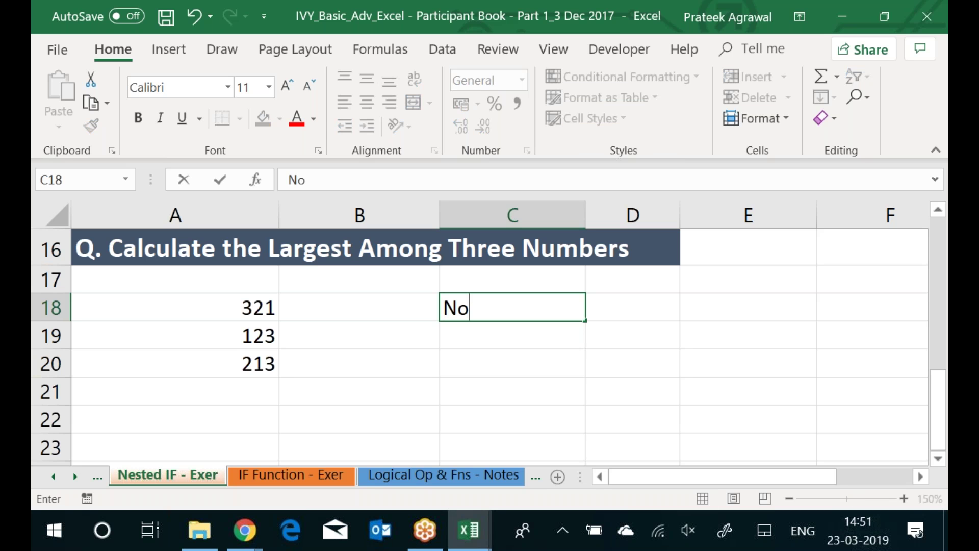
type(" AND, Max")
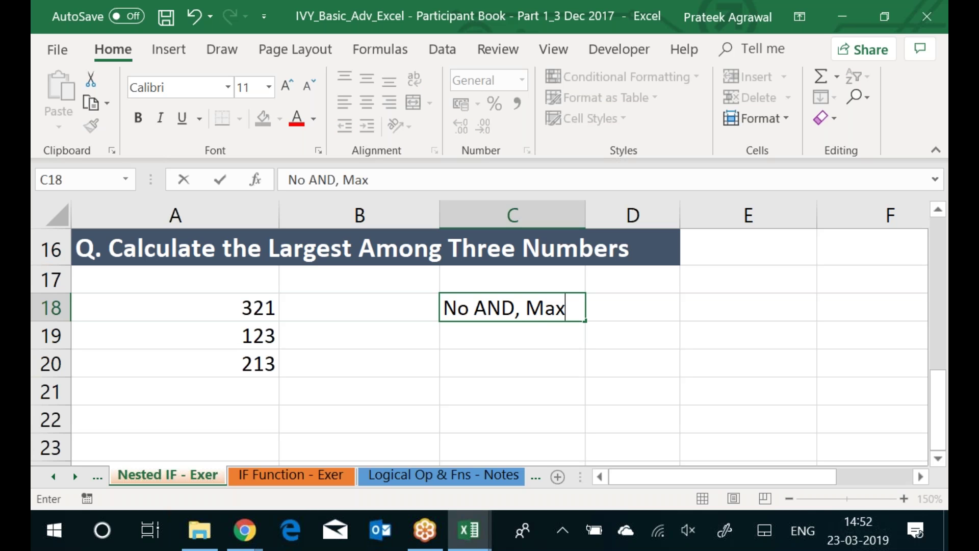
type("or large function")
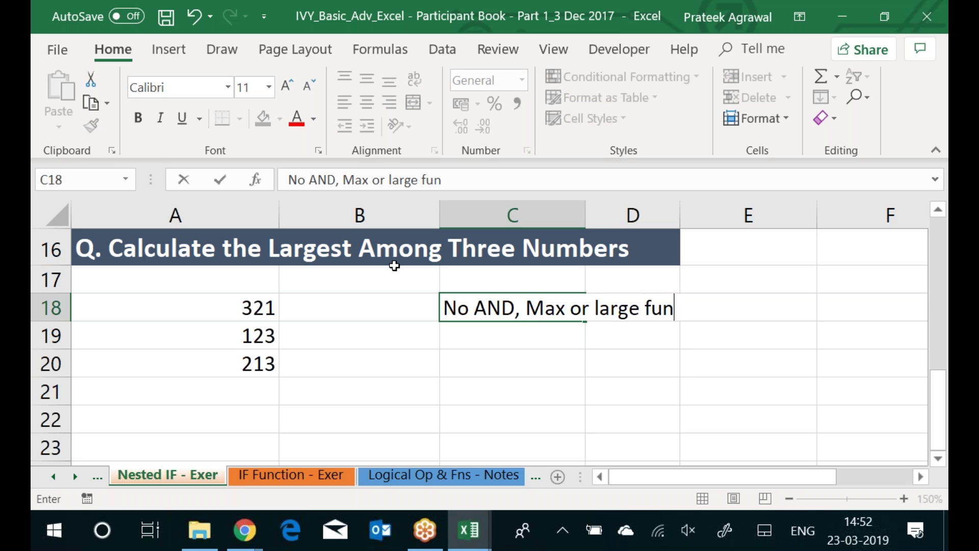
key("Return")
type("only IF")
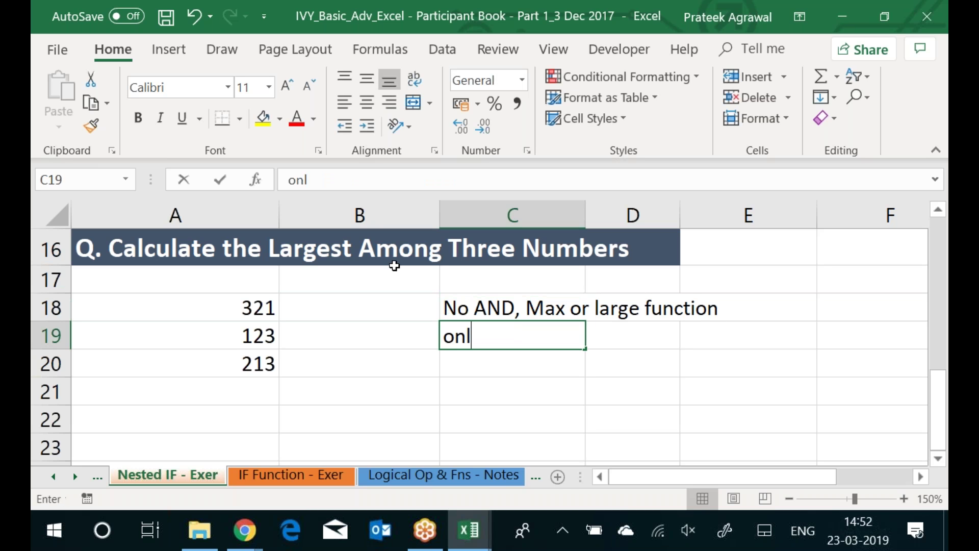
key("Return")
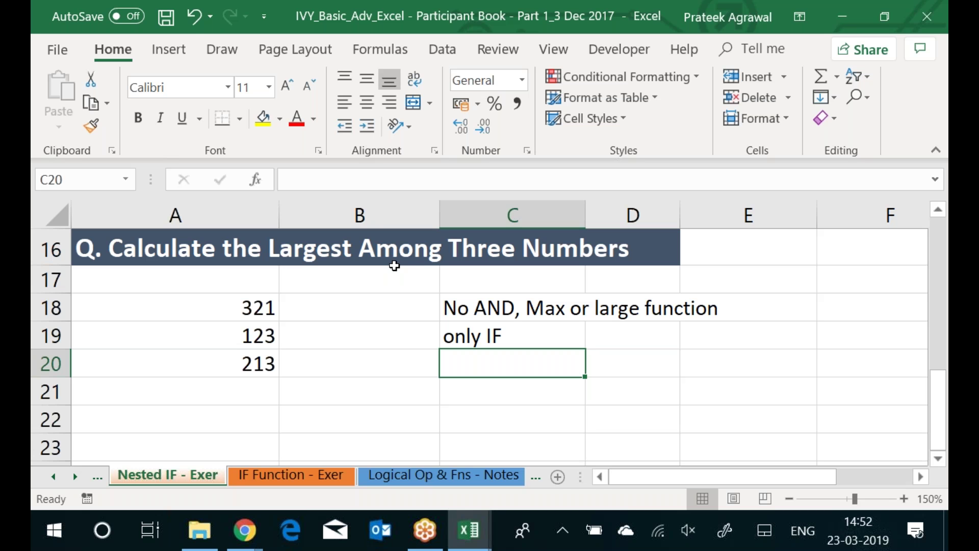
Change the third number of the largest-of-three question, in A20, to 500
left_click(292, 25)
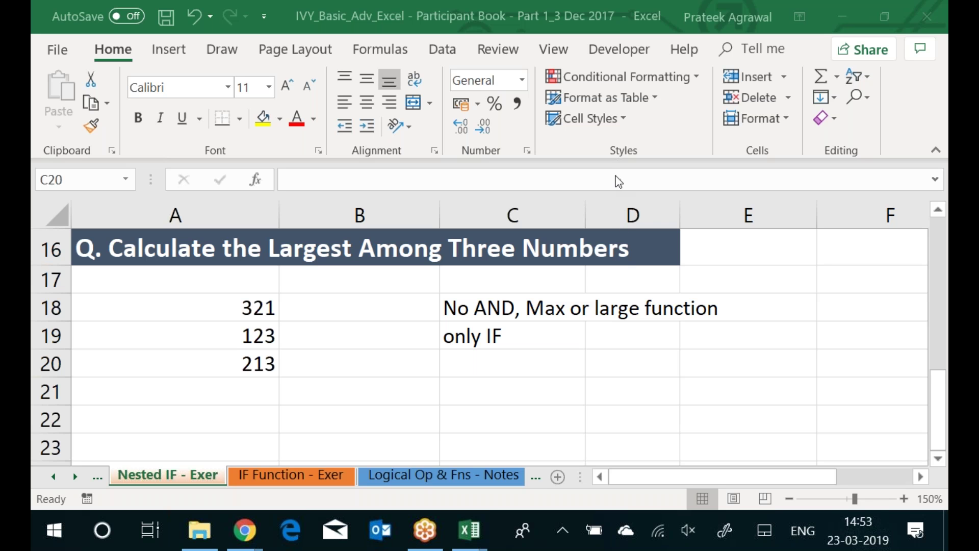
left_click(511, 357)
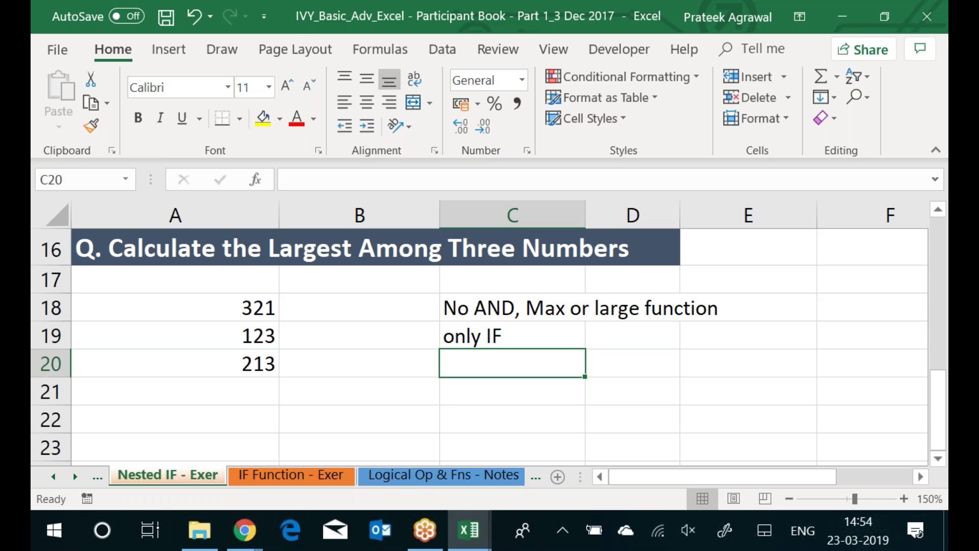
left_click(297, 23)
left_click(261, 362)
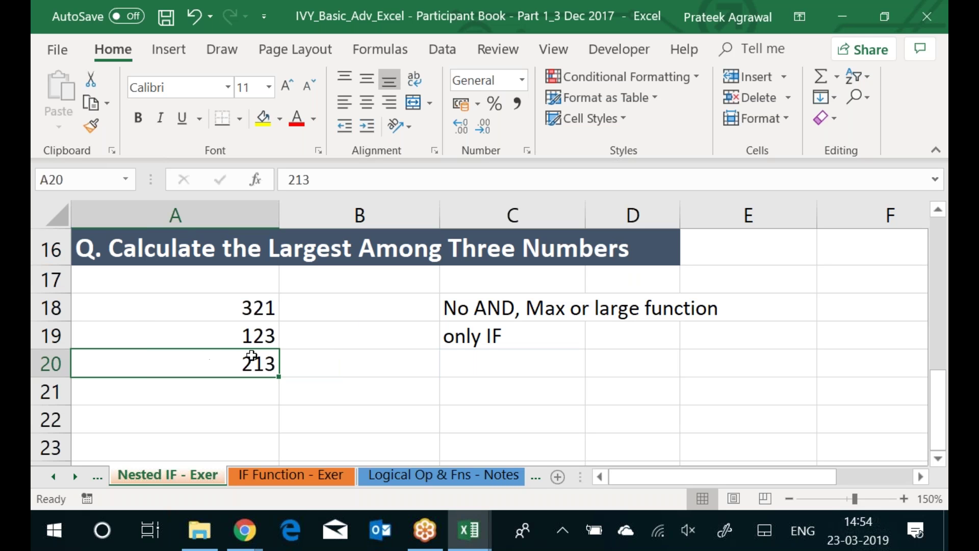
type("500")
key("Return")
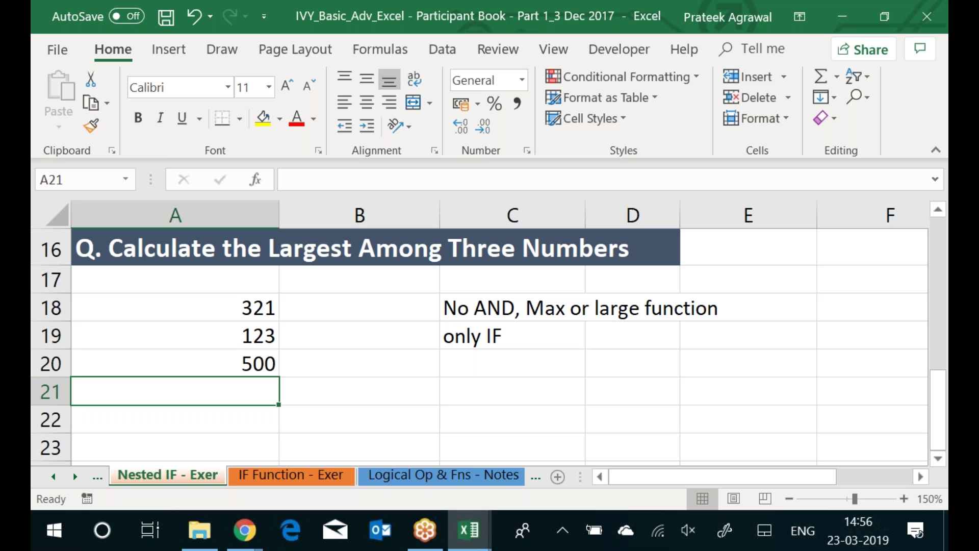
Move across row 21 to J21 and collapse the ribbon to get empty sheet space beside the question
left_click(293, 24)
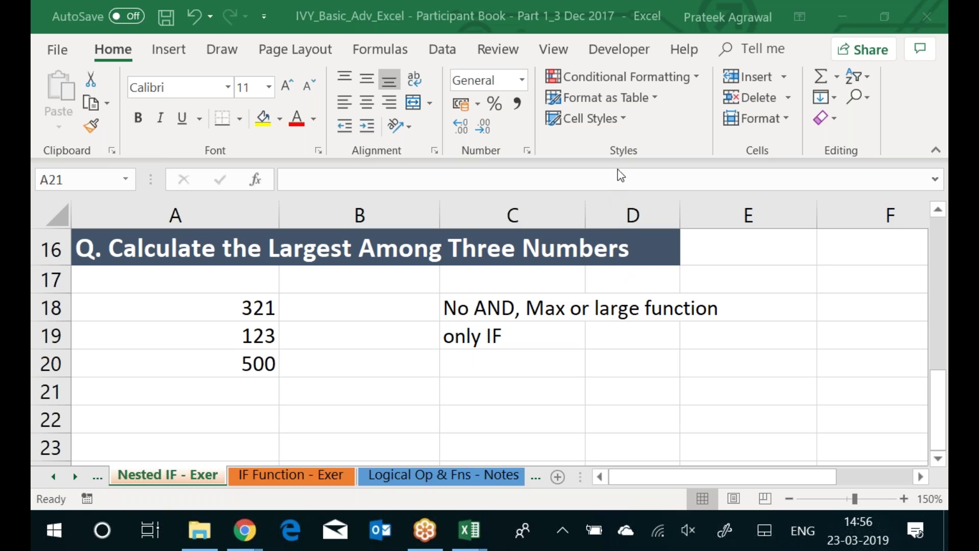
left_click(426, 398)
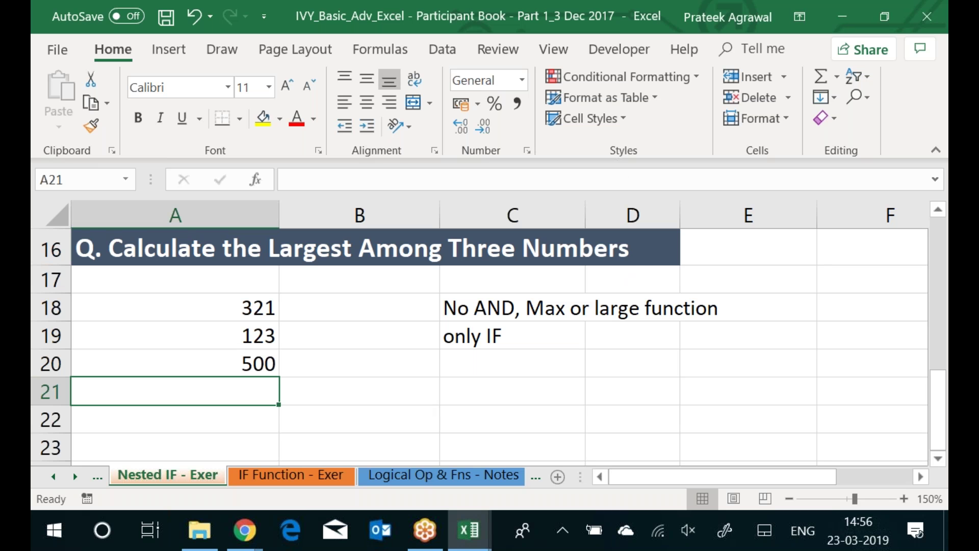
key("Right")
key("Right")
key("Right")
key("Right")
key("Right")
key("Right")
key("Right")
key("Right")
key("Right")
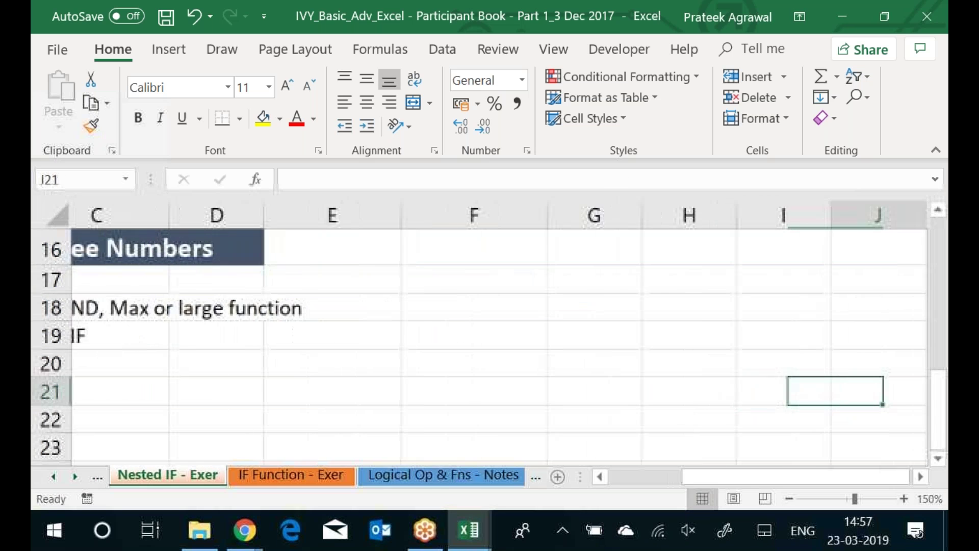
left_click(935, 153)
mouse_move(469, 190)
left_mouse_down()
mouse_move(497, 145)
mouse_move(519, 165)
left_mouse_up()
left_click_drag(497, 231, 469, 189)
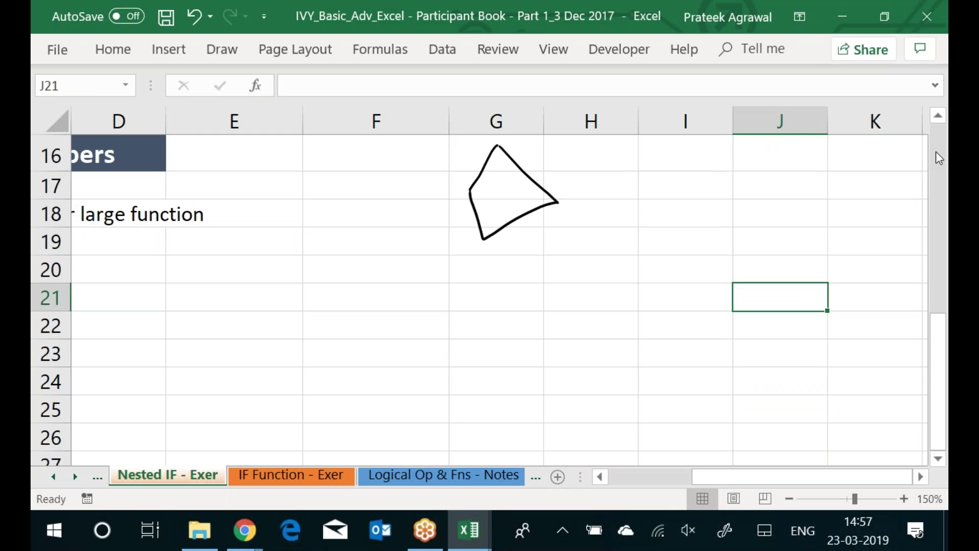
key("ctrl+z")
key("ctrl+z")
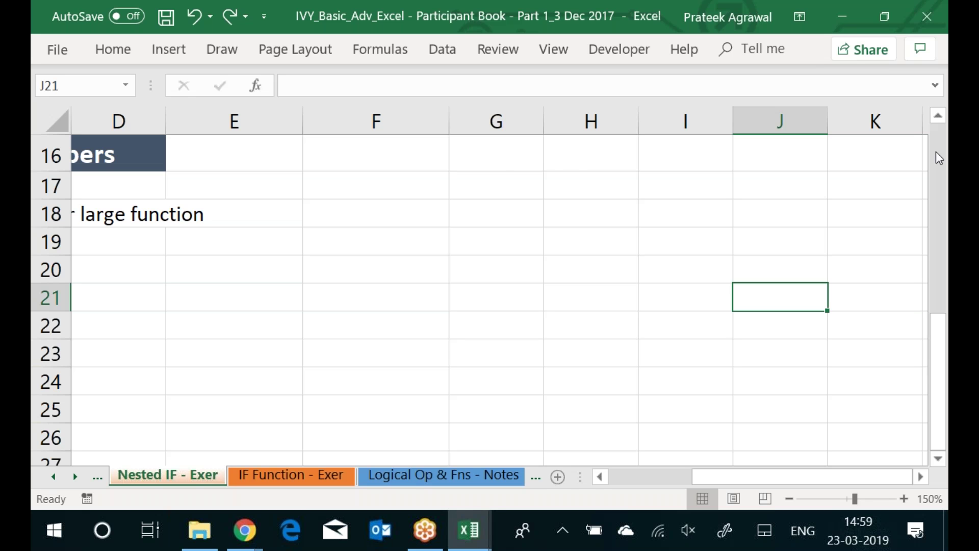
Handwrite "a, b, c" in ink over G16:H16 and draw a decision diamond containing "a>b" in column I
mouse_move(483, 158)
left_mouse_down()
mouse_move(477, 145)
mouse_move(485, 165)
mouse_move(506, 173)
left_mouse_up()
mouse_move(523, 147)
left_mouse_down()
mouse_move(526, 165)
mouse_move(552, 168)
left_mouse_up()
mouse_move(580, 152)
left_mouse_down()
mouse_move(568, 165)
mouse_move(586, 164)
left_mouse_up()
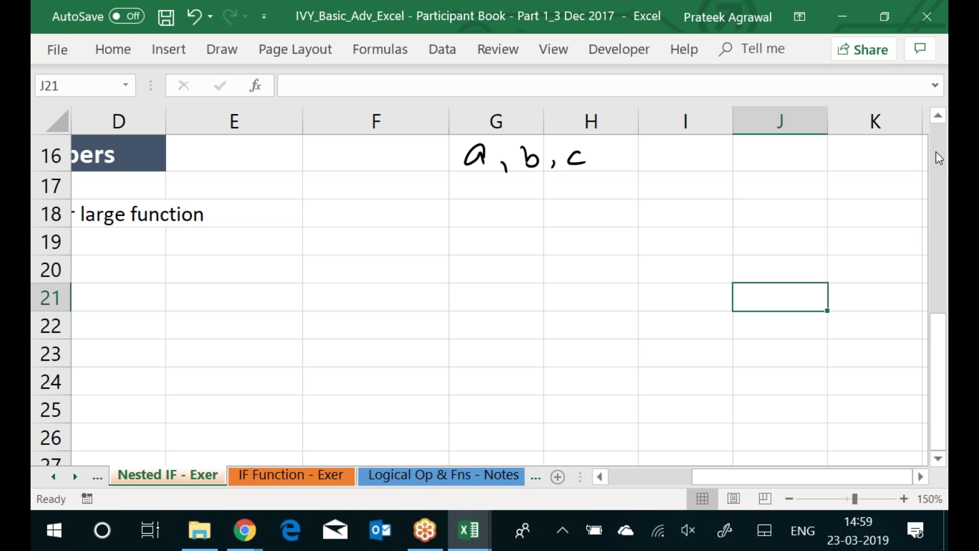
mouse_move(677, 148)
left_mouse_down()
mouse_move(634, 203)
mouse_move(711, 199)
mouse_move(678, 255)
mouse_move(634, 203)
left_mouse_up()
left_click_drag(657, 196, 666, 216)
left_click_drag(680, 188, 681, 214)
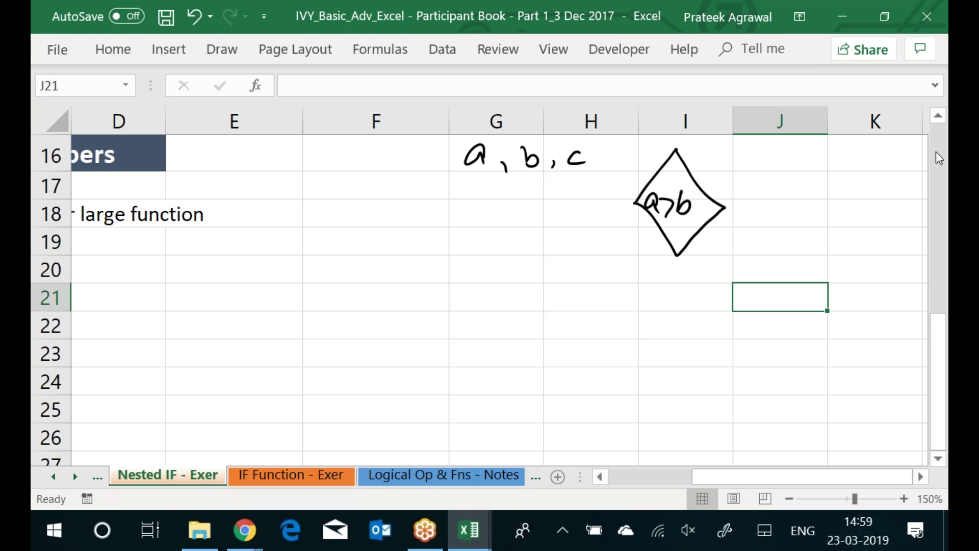
Draw a branch labelled T from the a>b diamond down to a second diamond containing "a>c"
mouse_move(636, 201)
left_mouse_down()
mouse_move(559, 209)
mouse_move(609, 182)
left_mouse_up()
left_click_drag(600, 183, 603, 198)
left_click_drag(559, 210, 556, 248)
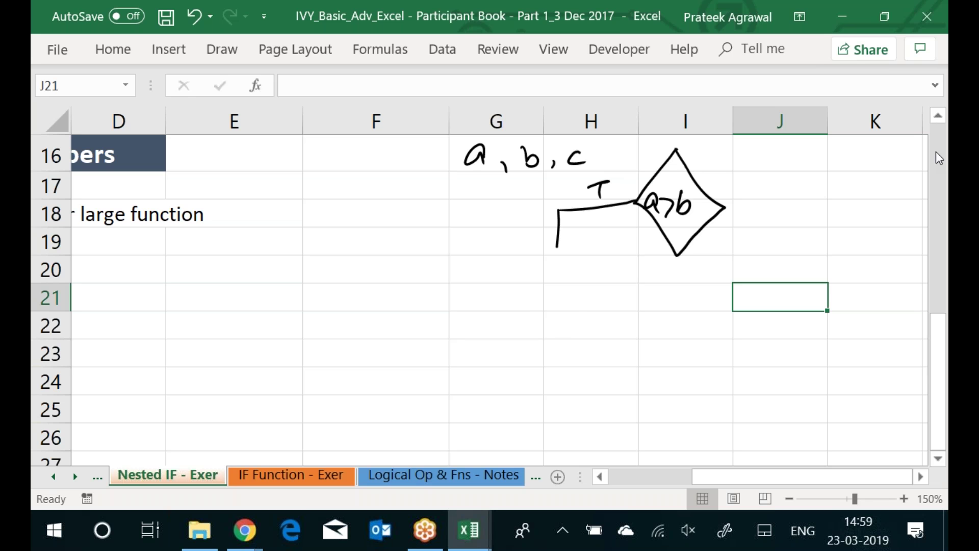
mouse_move(557, 248)
left_mouse_down()
mouse_move(512, 295)
mouse_move(571, 270)
mouse_move(597, 299)
left_mouse_up()
left_click_drag(511, 295, 554, 339)
left_click_drag(597, 296, 557, 339)
mouse_move(540, 294)
left_mouse_down()
mouse_move(534, 308)
mouse_move(545, 315)
mouse_move(576, 303)
left_mouse_up()
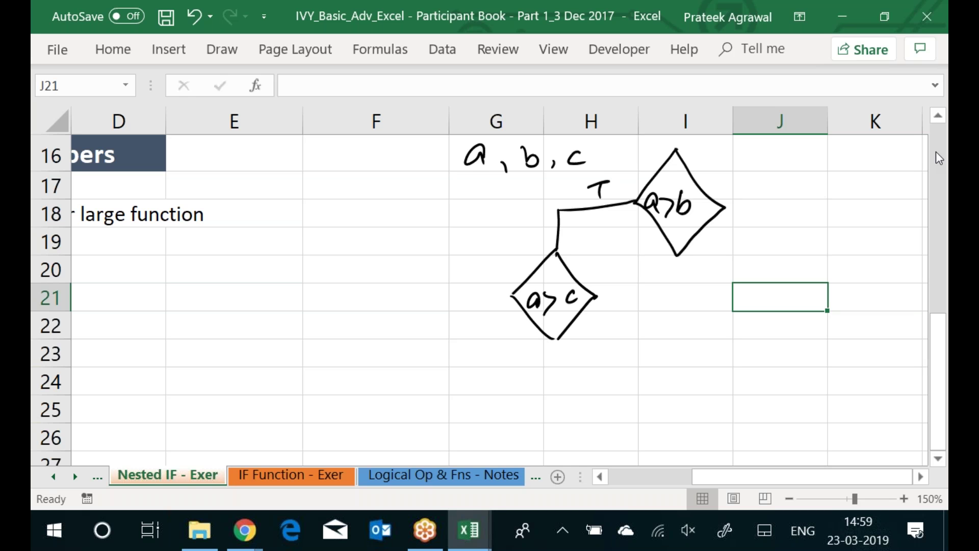
Draw a branch labelled T from the a>c diamond down to a result box containing "a"
mouse_move(512, 295)
left_mouse_down()
mouse_move(453, 299)
mouse_move(484, 270)
mouse_move(453, 340)
left_mouse_up()
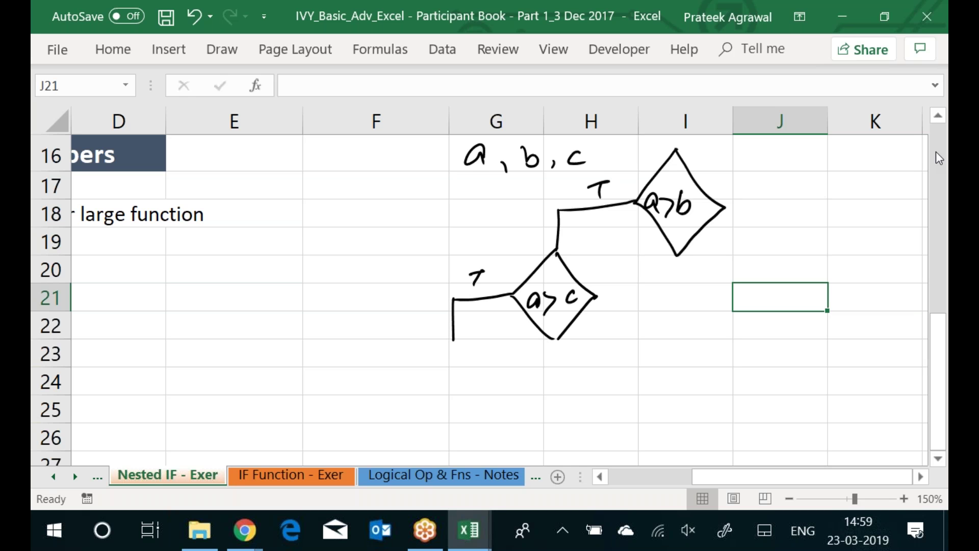
left_click_drag(439, 344, 440, 391)
mouse_move(441, 345)
left_mouse_down()
mouse_move(471, 341)
mouse_move(440, 392)
left_mouse_up()
left_click_drag(463, 363, 465, 375)
Draw a branch labelled F from the a>c diamond down to a result box containing "c"
mouse_move(596, 298)
left_mouse_down()
mouse_move(633, 292)
mouse_move(627, 353)
left_mouse_up()
mouse_move(611, 268)
left_mouse_down()
mouse_move(608, 289)
mouse_move(624, 266)
left_mouse_up()
left_click_drag(610, 280, 619, 278)
left_click_drag(606, 363, 598, 389)
mouse_move(608, 344)
left_mouse_down()
mouse_move(632, 384)
mouse_move(637, 371)
left_mouse_up()
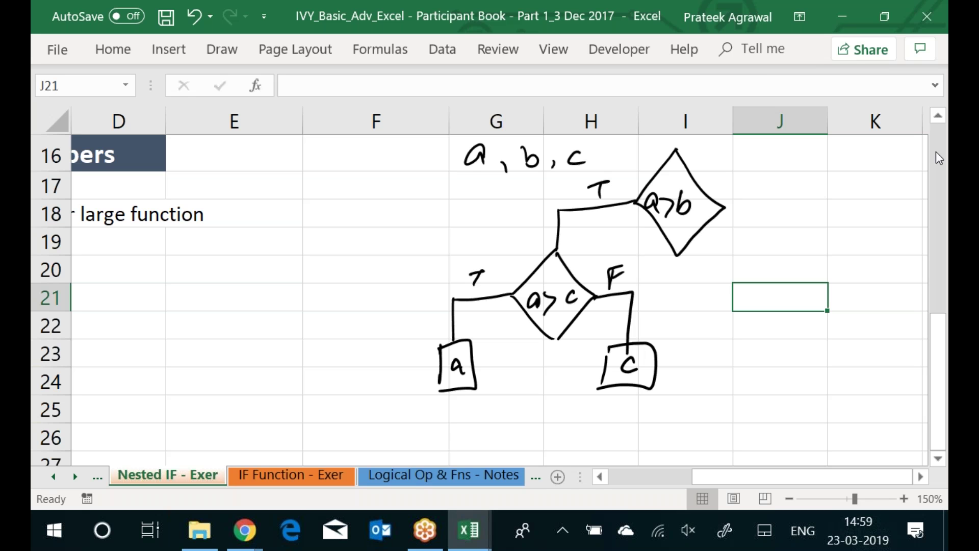
Draw a branch labelled F from the a>b diamond down to a third diamond containing "b>c"
mouse_move(728, 206)
left_mouse_down()
mouse_move(786, 206)
mouse_move(776, 179)
mouse_move(754, 250)
left_mouse_up()
left_click_drag(792, 208, 832, 260)
left_click_drag(754, 250, 792, 293)
left_click_drag(832, 262, 792, 294)
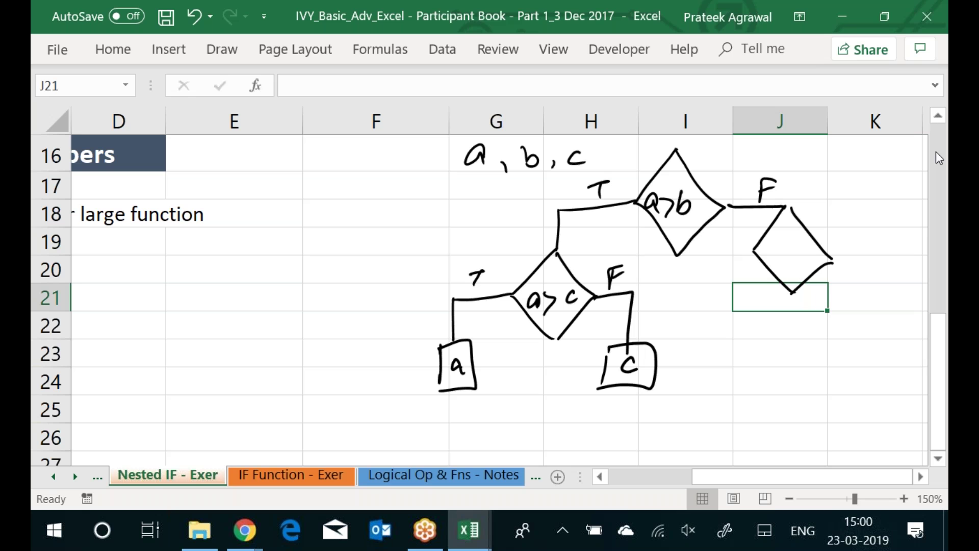
mouse_move(770, 239)
left_mouse_down()
mouse_move(792, 263)
mouse_move(819, 261)
left_mouse_up()
Draw a branch labelled T from the b>c diamond down to a result box containing "b"
mouse_move(729, 261)
left_mouse_down()
mouse_move(757, 251)
mouse_move(733, 319)
left_mouse_up()
left_click_drag(733, 233, 745, 232)
left_click_drag(739, 233, 740, 253)
mouse_move(720, 319)
left_mouse_down()
mouse_move(720, 364)
mouse_move(753, 339)
mouse_move(735, 351)
left_mouse_up()
Draw a branch labelled F from the b>c diamond to a box containing "c", and note a circled "IF" beside the a>b diamond
left_click_drag(830, 261, 869, 347)
mouse_move(860, 224)
left_mouse_down()
mouse_move(876, 225)
mouse_move(875, 236)
left_mouse_up()
left_click_drag(845, 339, 844, 369)
mouse_move(847, 340)
left_mouse_down()
mouse_move(890, 336)
mouse_move(890, 379)
left_mouse_up()
left_click_drag(867, 353, 882, 371)
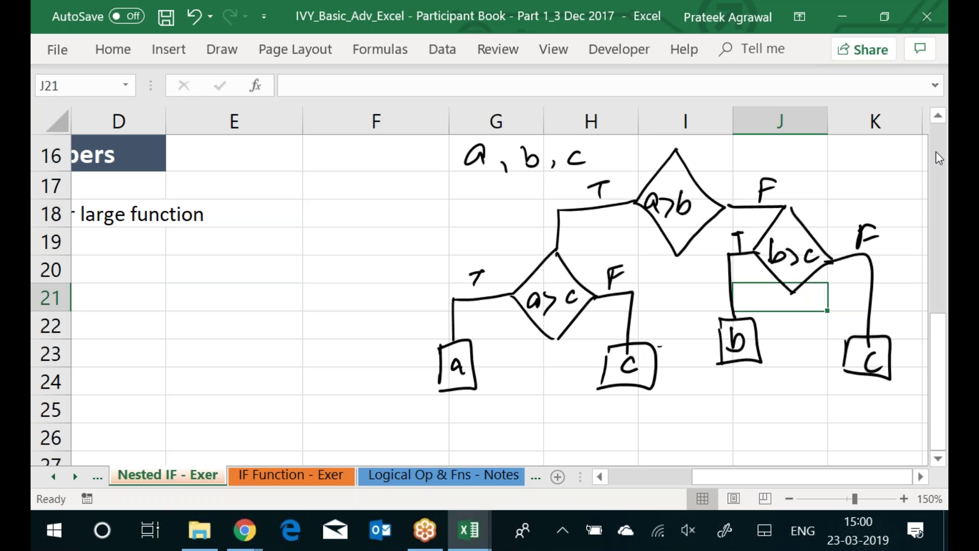
mouse_move(698, 176)
left_mouse_down()
mouse_move(712, 163)
mouse_move(730, 168)
left_mouse_up()
mouse_move(738, 150)
left_mouse_down()
mouse_move(740, 165)
mouse_move(752, 146)
mouse_move(754, 155)
mouse_move(729, 171)
mouse_move(749, 141)
left_mouse_up()
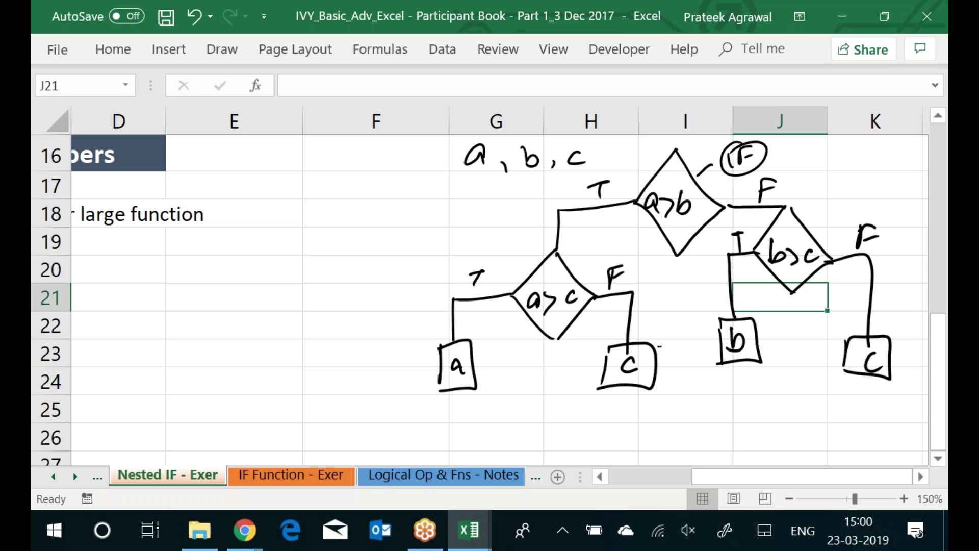
Start an IF formula in B21 with the logical test A18>A19
left_click(243, 306)
key("Left")
key("Left")
key("Left")
key("Left")
key("Right")
type("=IF(")
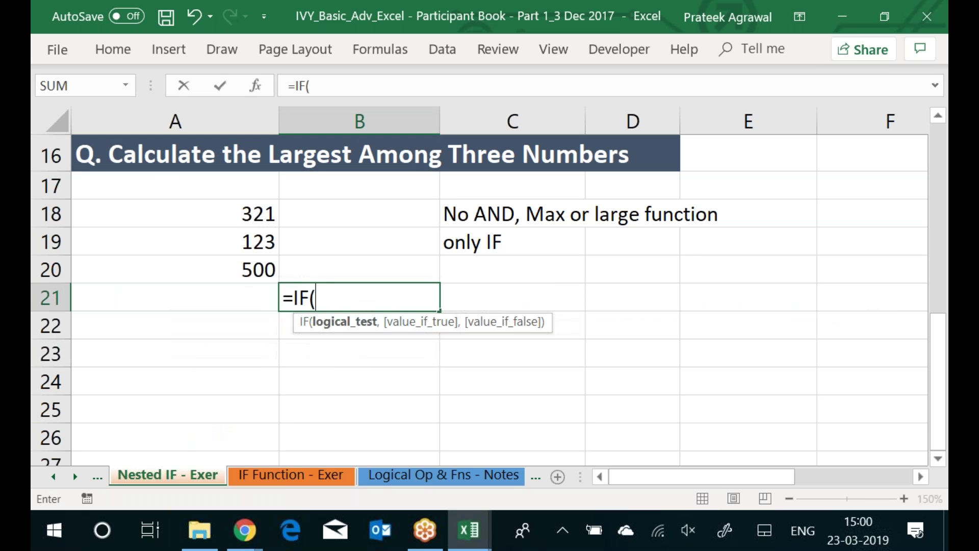
key("Up")
key("Up")
key("Up")
key("Left")
type(">")
key("Up")
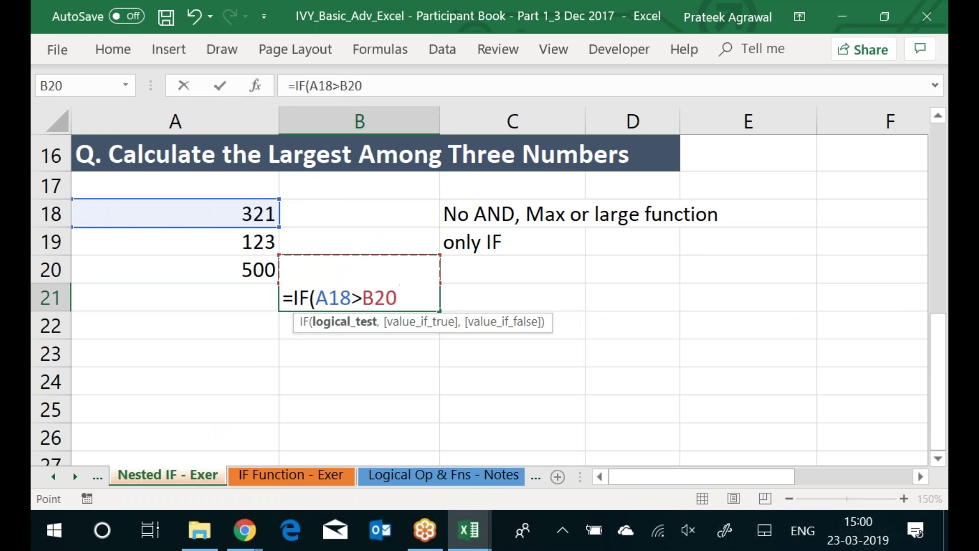
key("Up")
key("Left")
Nest a second IF as the value if true, with the logical test A18>A20
type(",.if")
key("Tab")
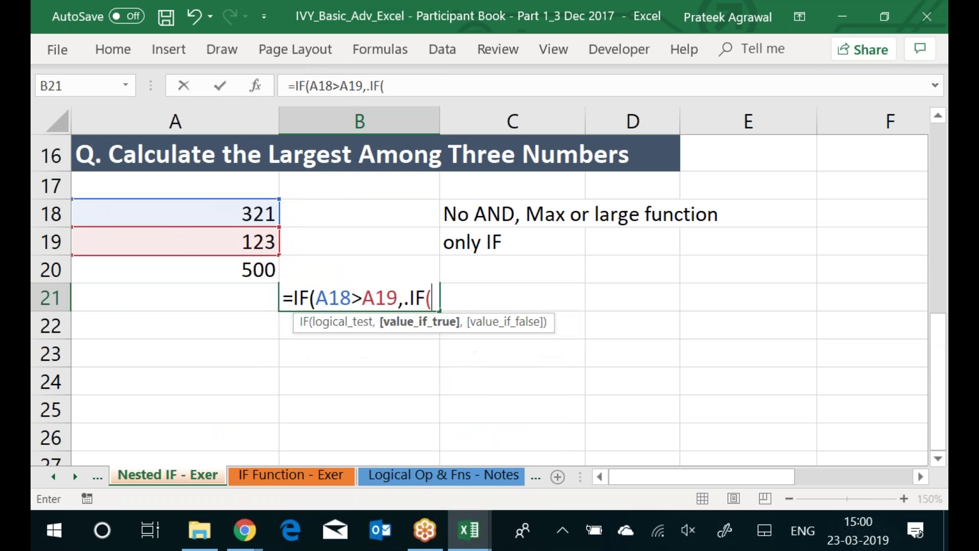
key("BackSpace")
key("BackSpace")
key("BackSpace")
key("BackSpace")
type("if")
key("Tab")
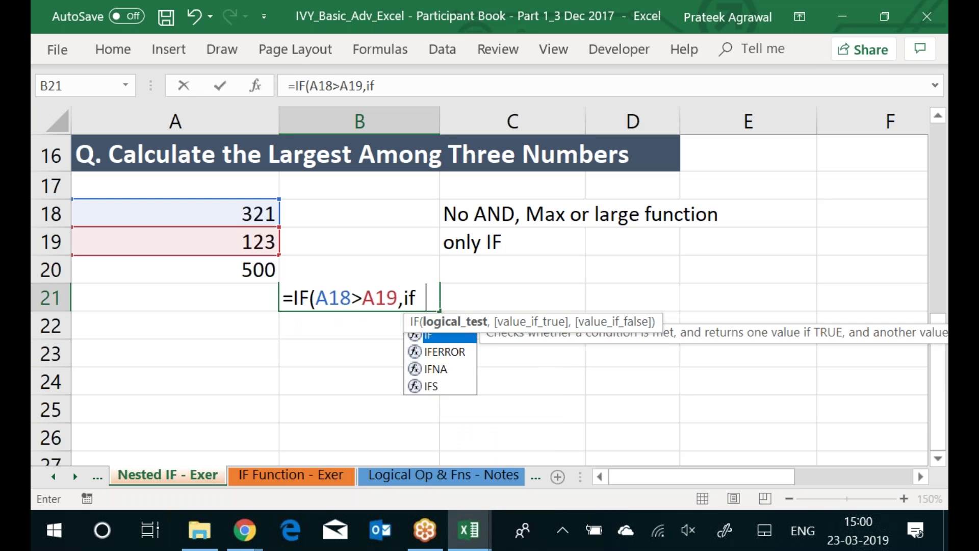
key("Left")
key("Up")
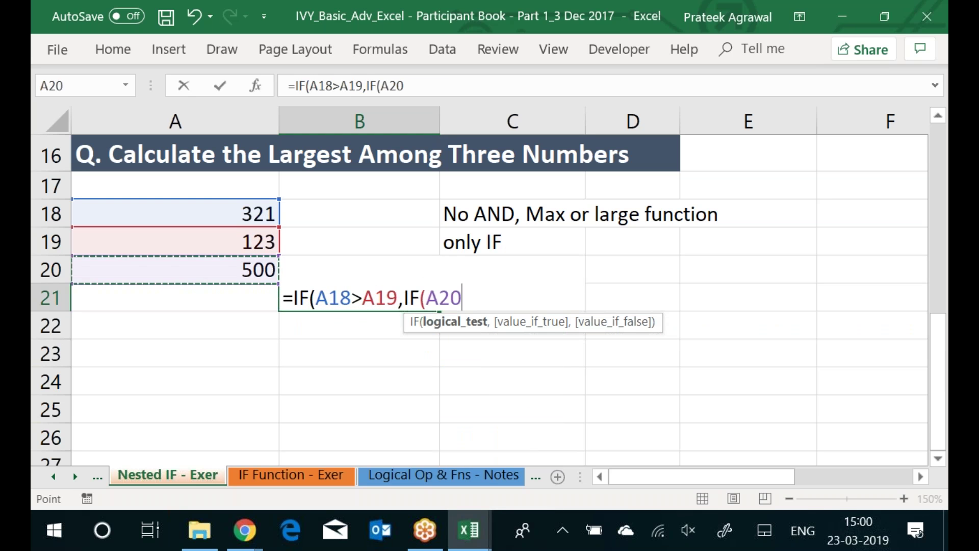
key("Up")
key("Up")
type(">")
key("Up")
key("Left")
key("Down")
key("Up")
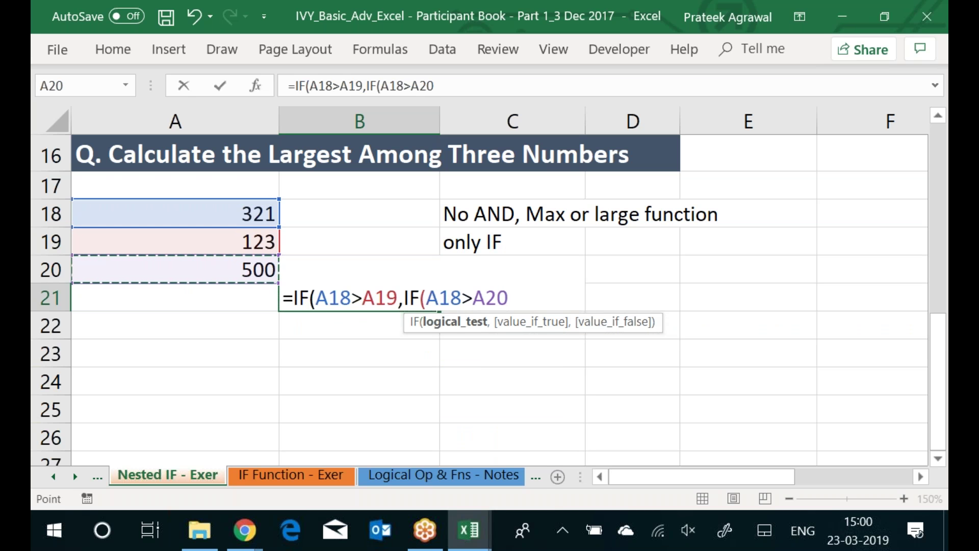
Complete the nested IF so it returns A18 if true and A20 if false, and move on to the outer value if false
type(",")
key("Up")
key("Up")
key("Left")
key("Up")
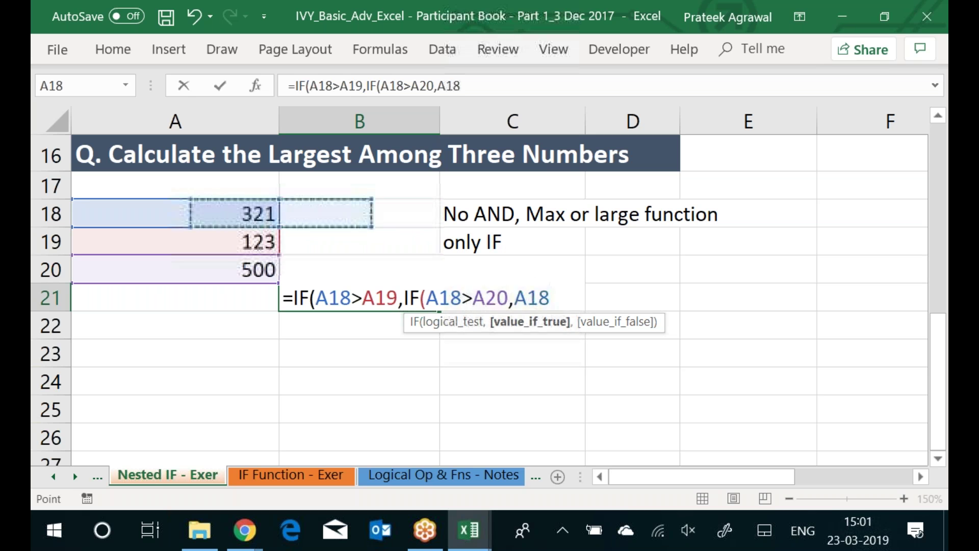
type(",")
key("Left")
key("Up")
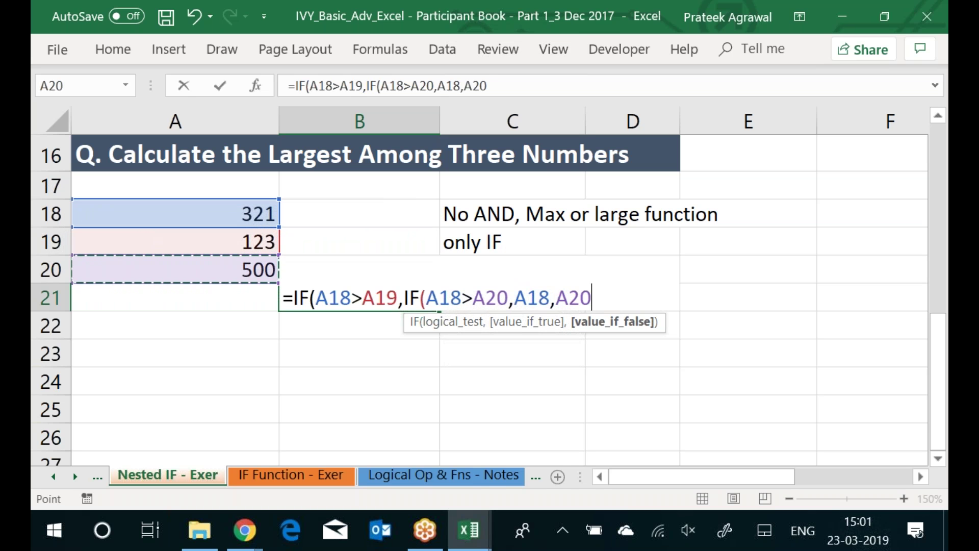
type(")")
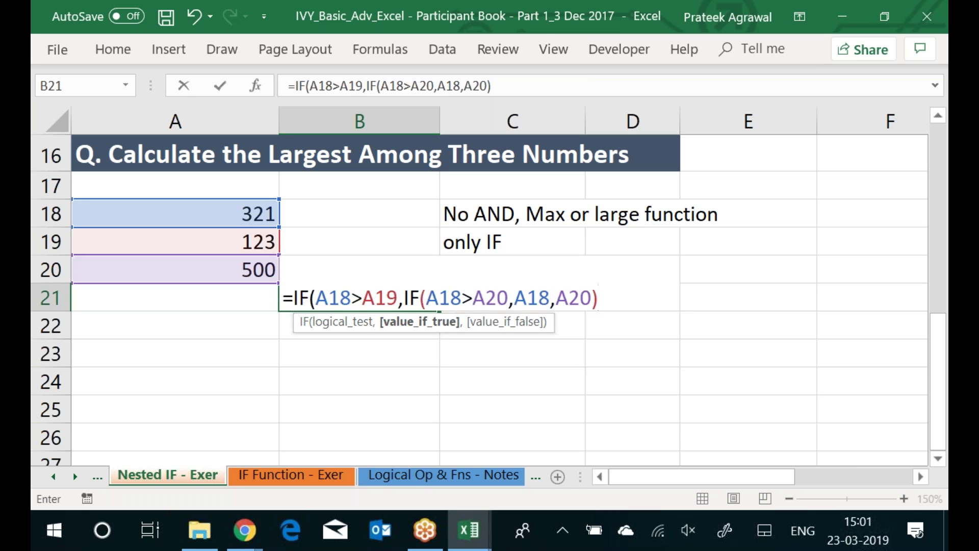
type(",")
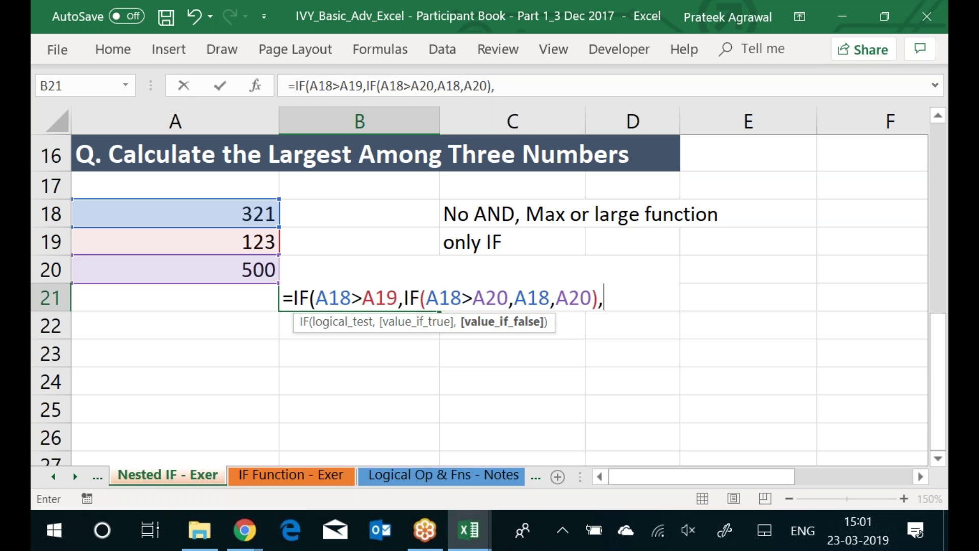
Add IF(A19>A20,A19,A20) as the outer value if false, following the flowchart, and enter the completed formula
type("IF(")
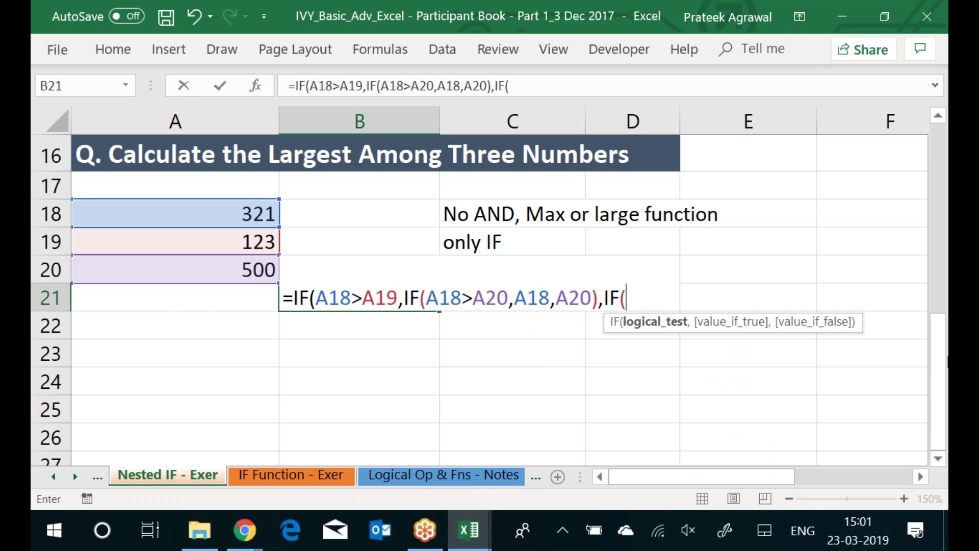
left_click(923, 477)
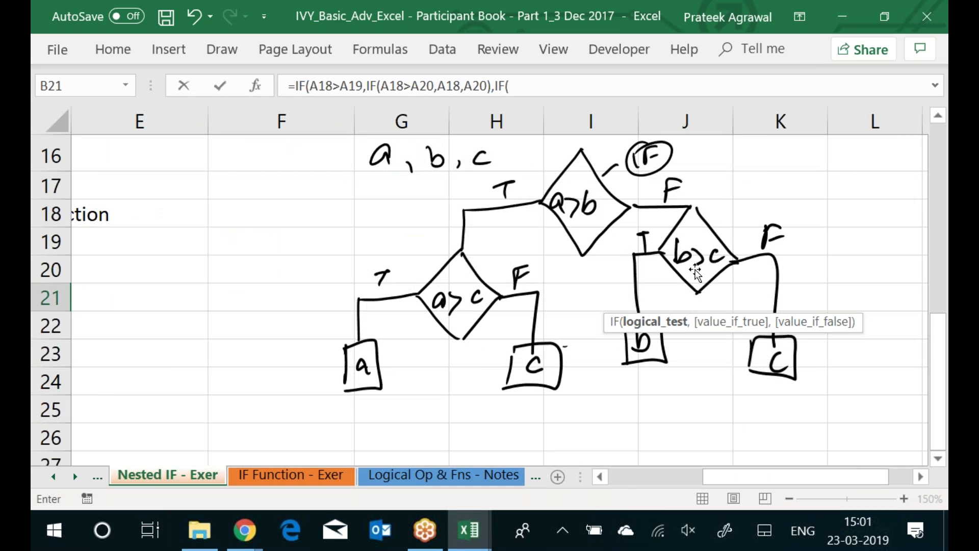
left_click(614, 482)
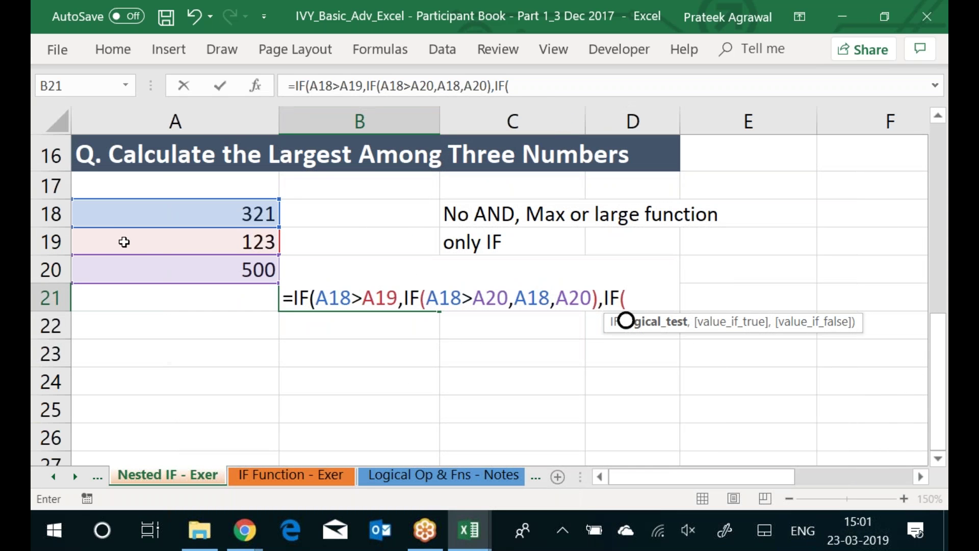
left_click(145, 242)
type(">")
left_click(145, 269)
type(",")
left_click(144, 240)
type(",")
left_click(145, 272)
type("))")
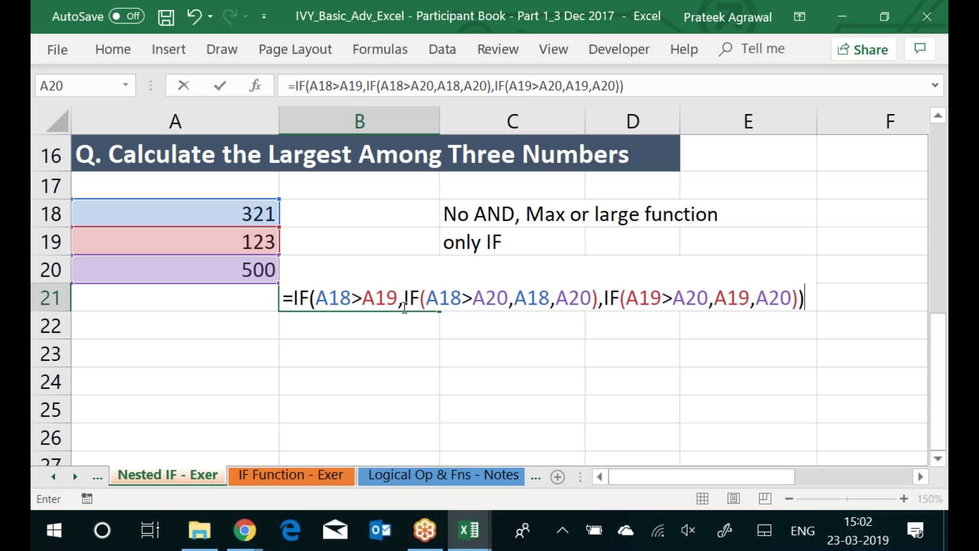
key("Return")
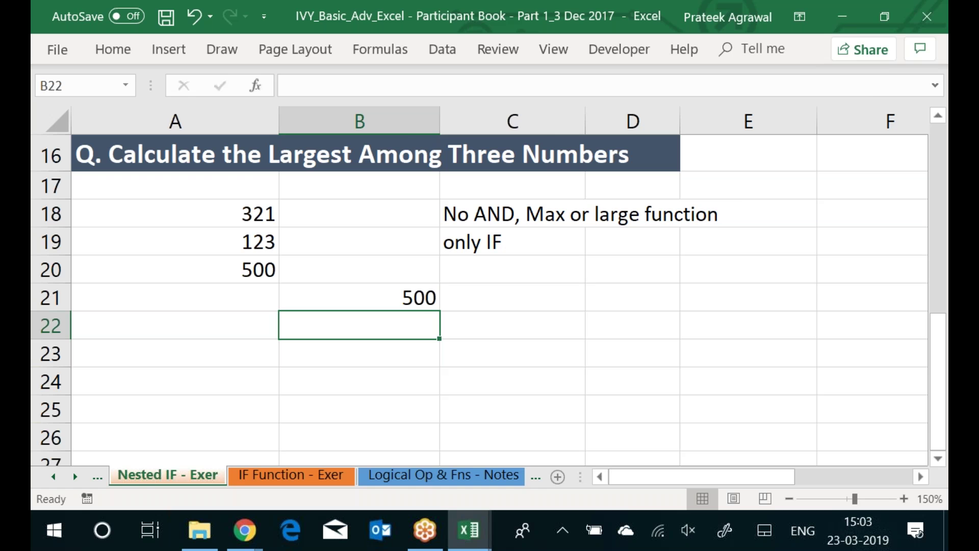
Switch to the Trainer_Book_Excel workbook and select the first Bonus % cell, F5, on the Filtering sheet
key("alt+Tab")
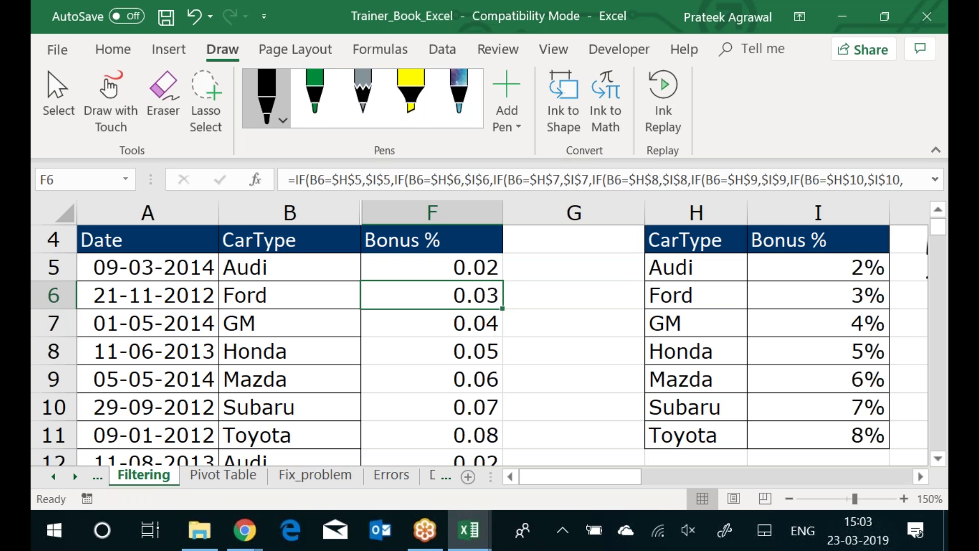
left_click(431, 266)
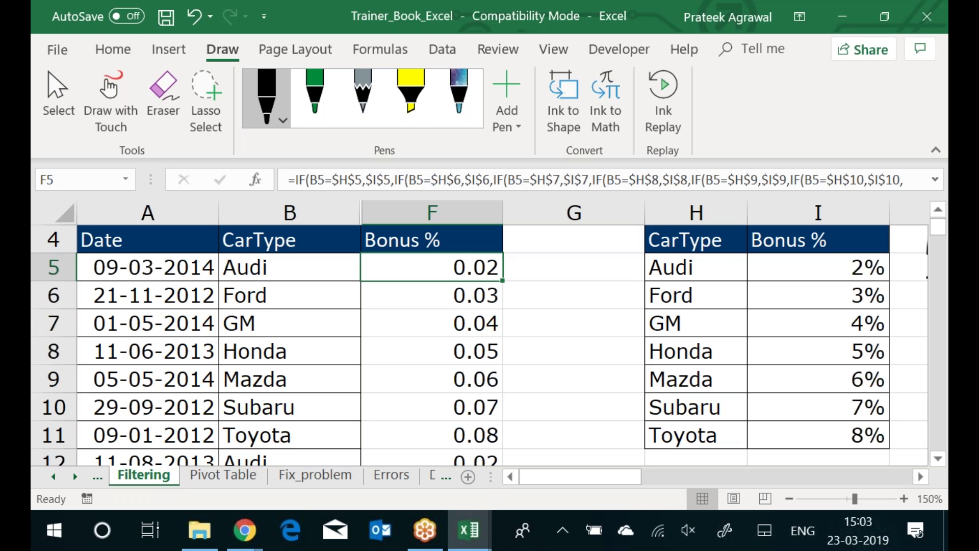
Try the comparison =B5="audi" in F5 filled down the Bonus % column, and undo both changes
type("=")
left_click(290, 267)
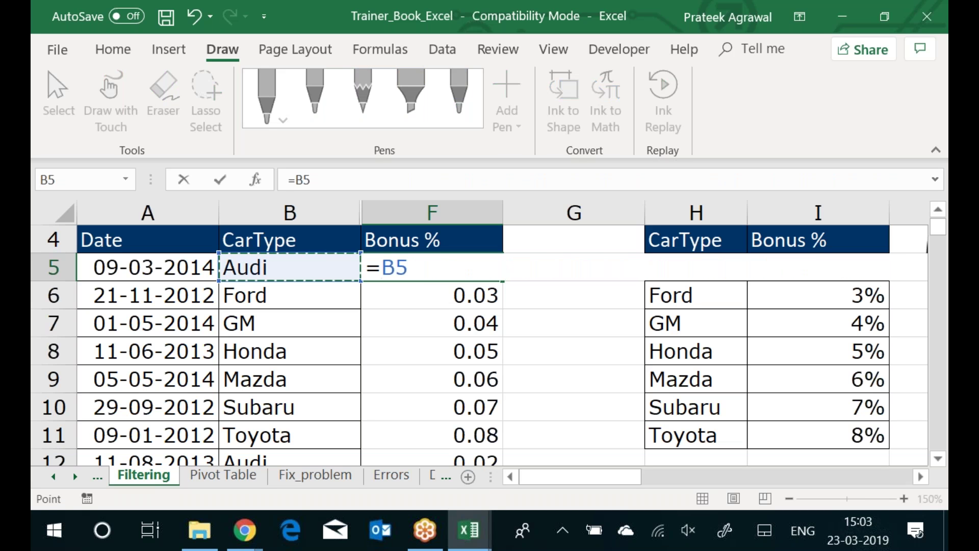
type("=\"audi")
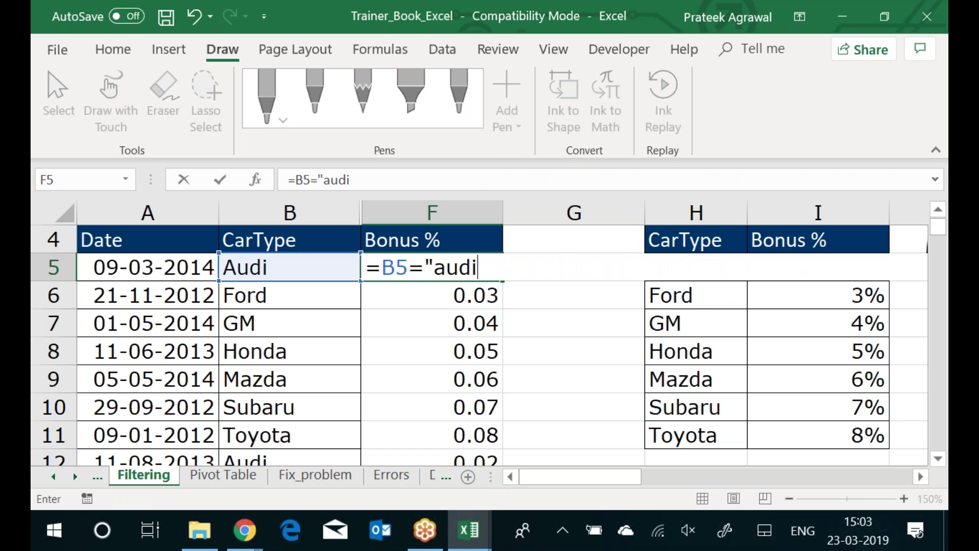
key("Return")
key("Return")
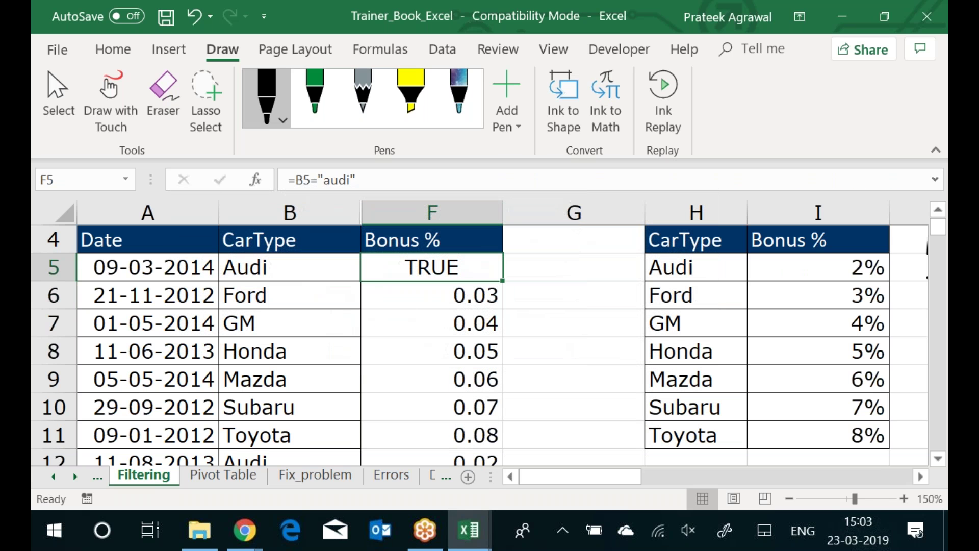
left_click(507, 270)
left_click(477, 264)
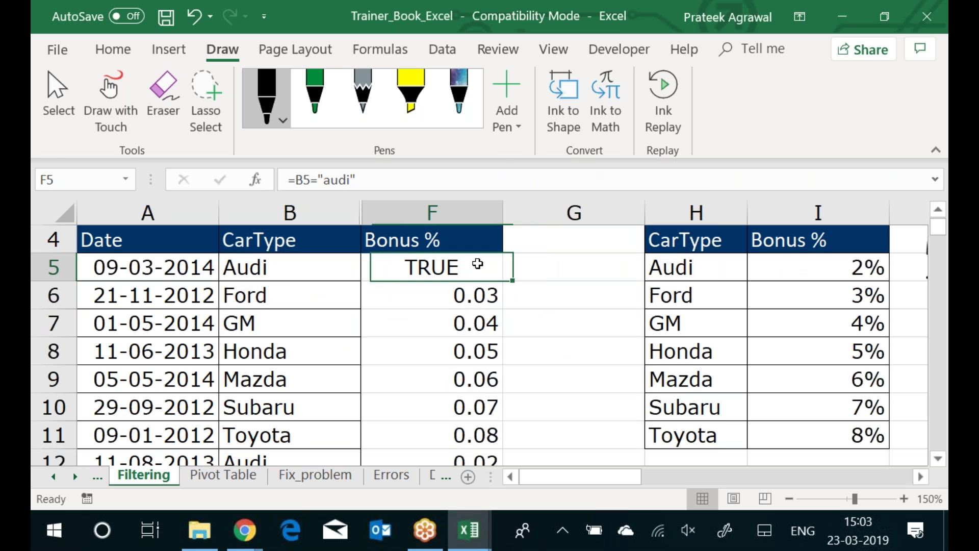
double_click(502, 281)
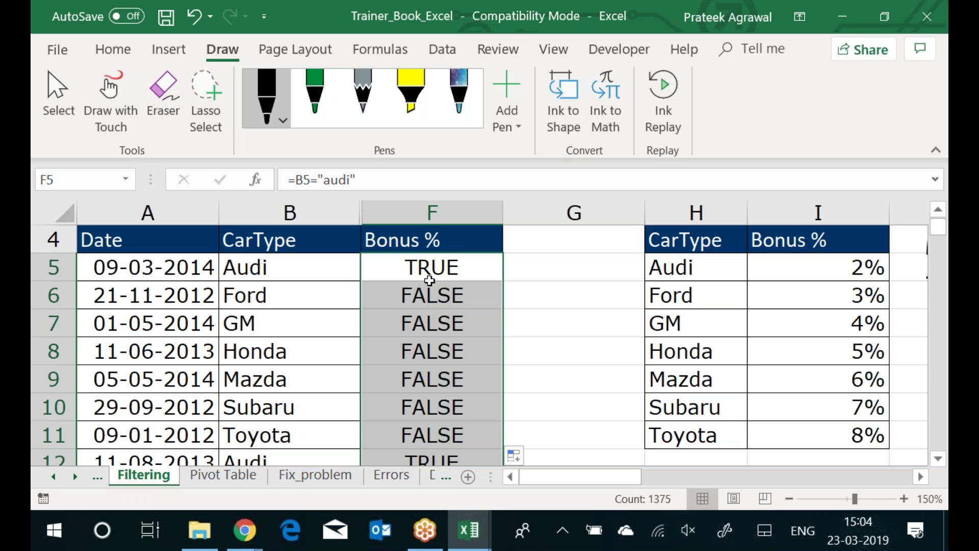
key("ctrl+z")
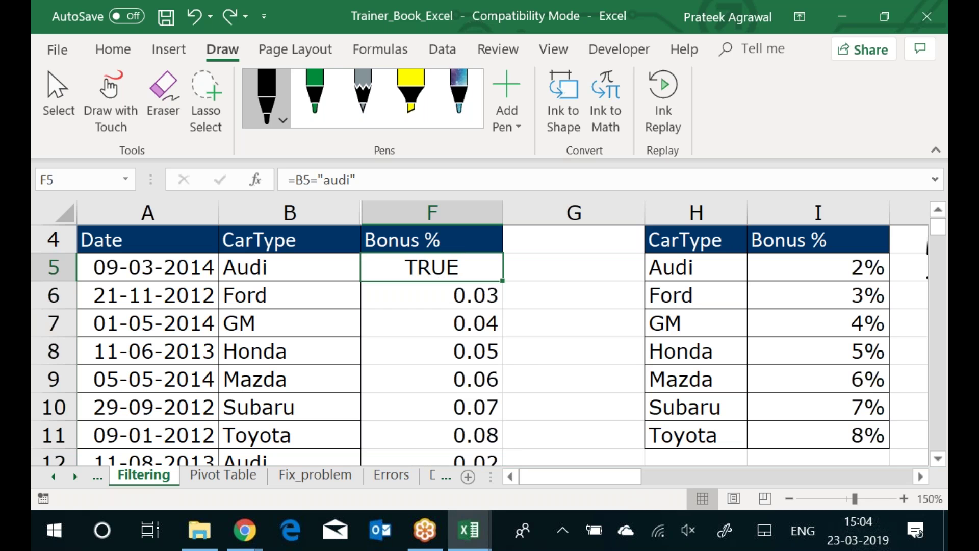
key("ctrl+z")
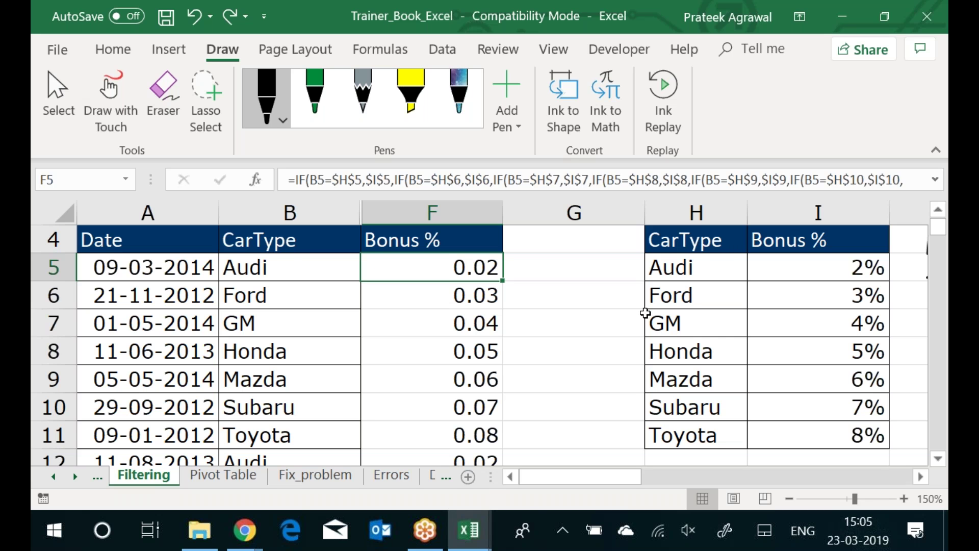
key("shift+Left")
key("shift+Left")
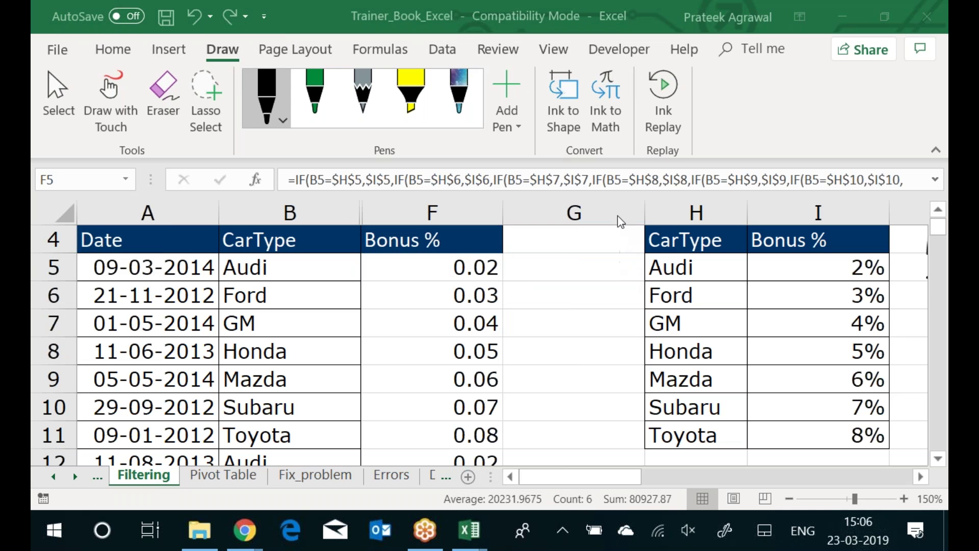
left_click(426, 388)
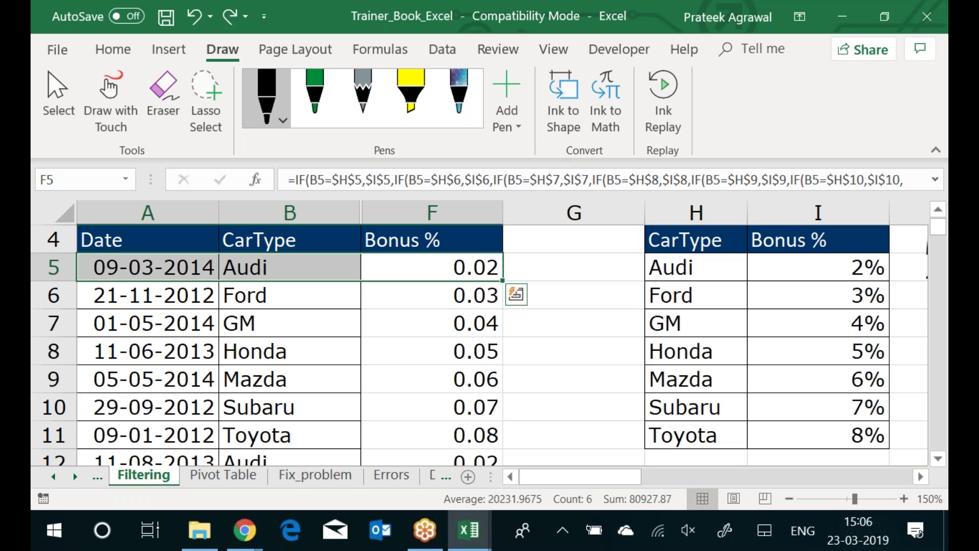
Enter the notes "&" in P5, "joining" in P6 and "concatenate" in P7 on the Filtering sheet
key("Right")
key("Right")
key("Right")
key("Right")
key("Right")
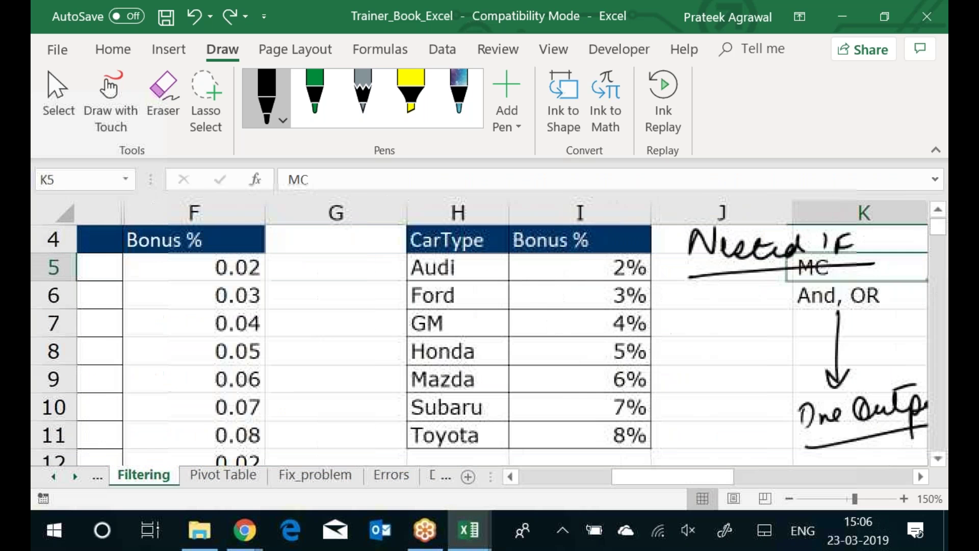
key("Right")
key("Right")
key("Right")
key("Right")
key("Right")
type("&")
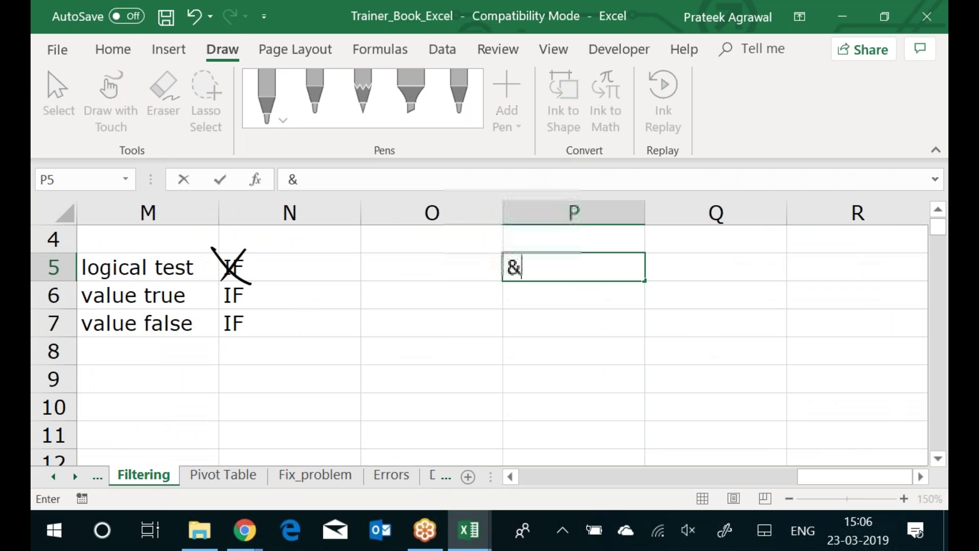
key("Return")
type("joining")
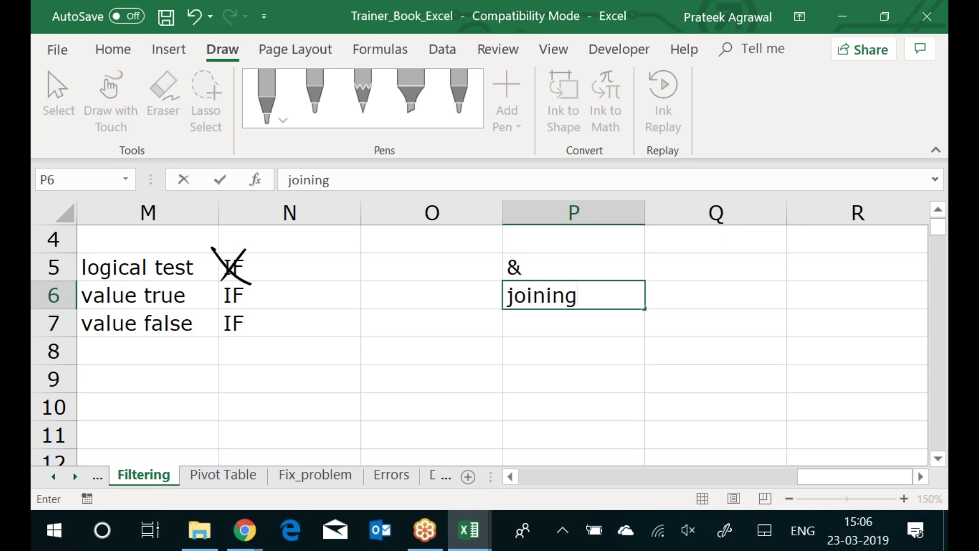
key("Return")
type("concatenate")
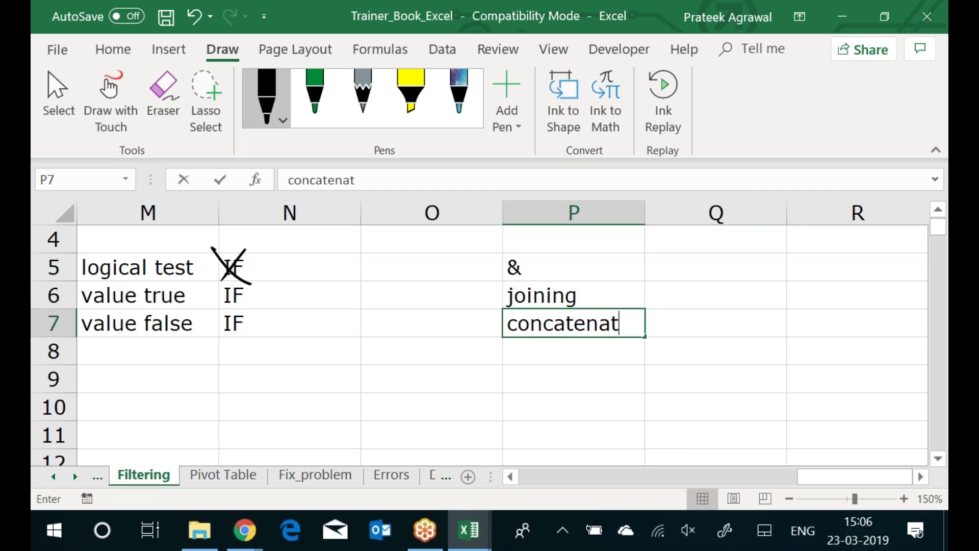
key("Return")
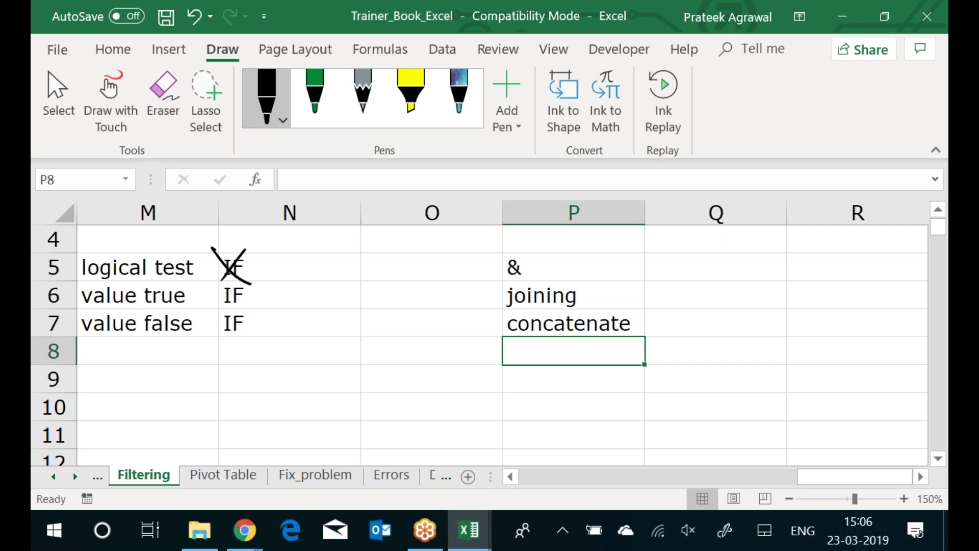
left_click(574, 379)
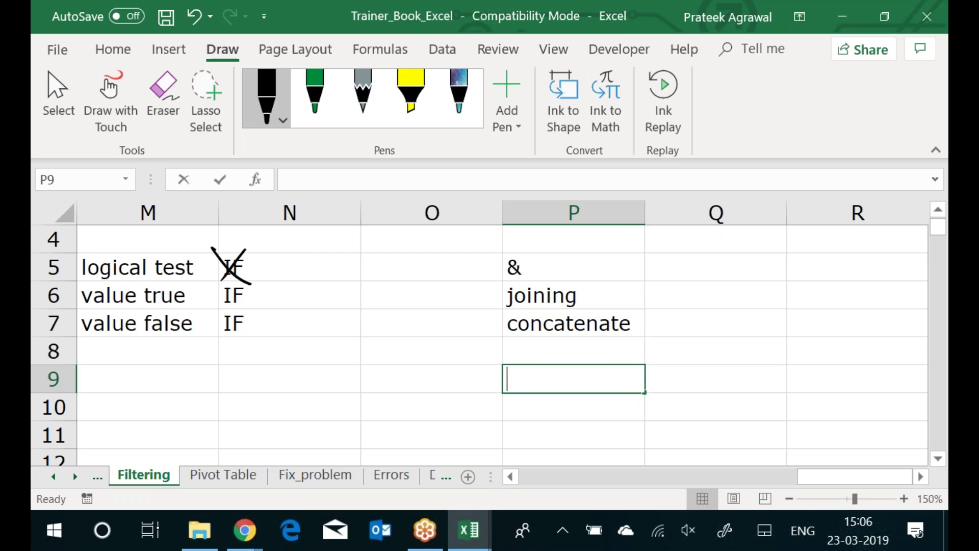
Enter the sample values abc in P9 and 123 in Q9 on the Filtering sheet
type("abc")
key("Tab")
type("12")
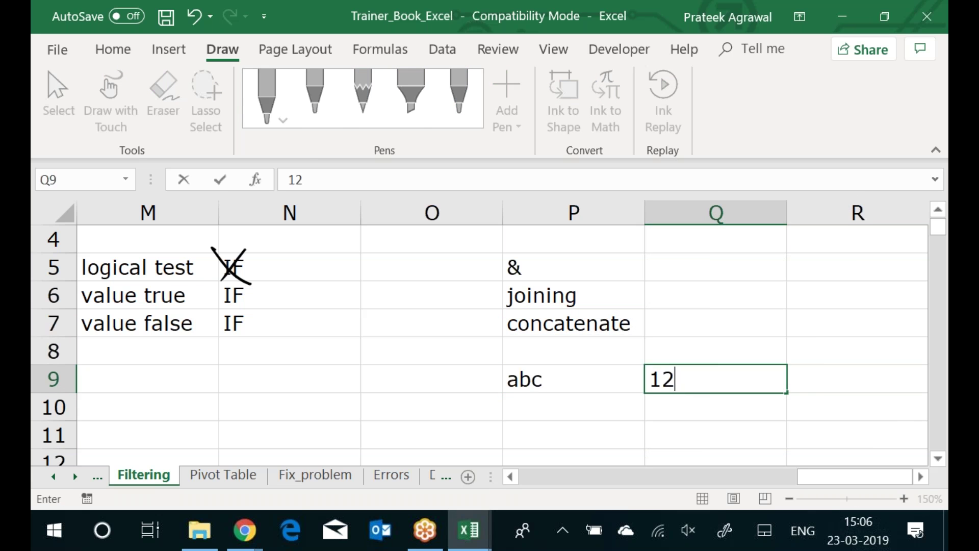
type("3")
key("Tab")
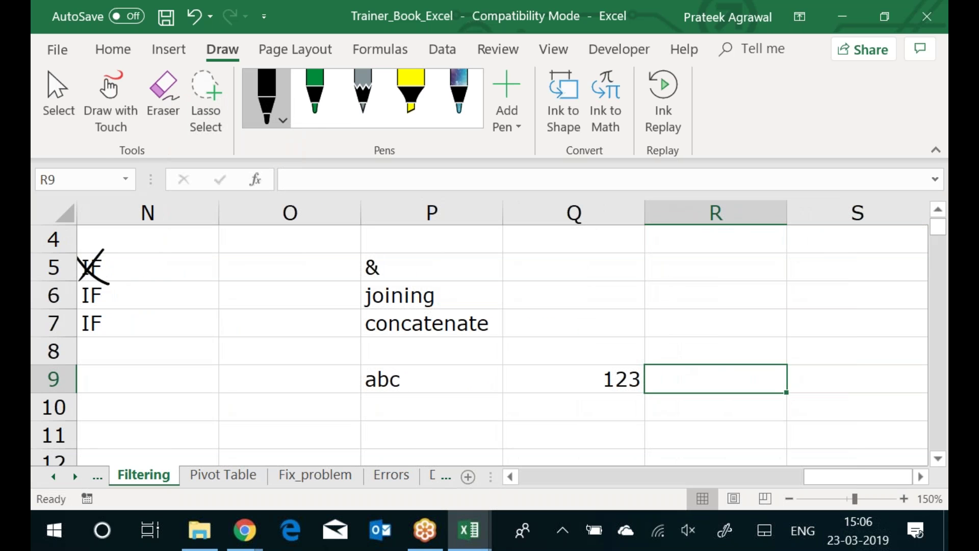
Join the two sample values in R9 with the formula =P9&Q9
type("=")
key("Left")
key("Left")
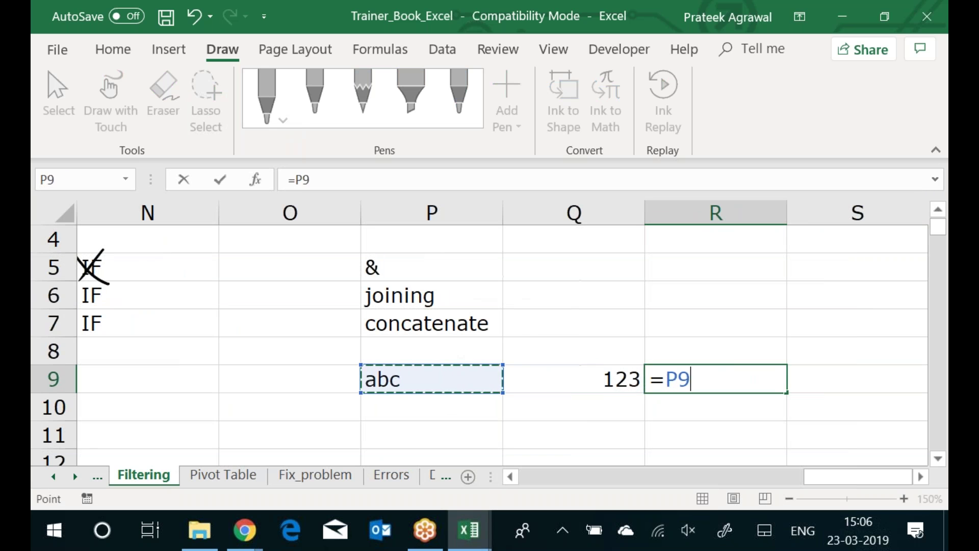
type("&")
key("Left")
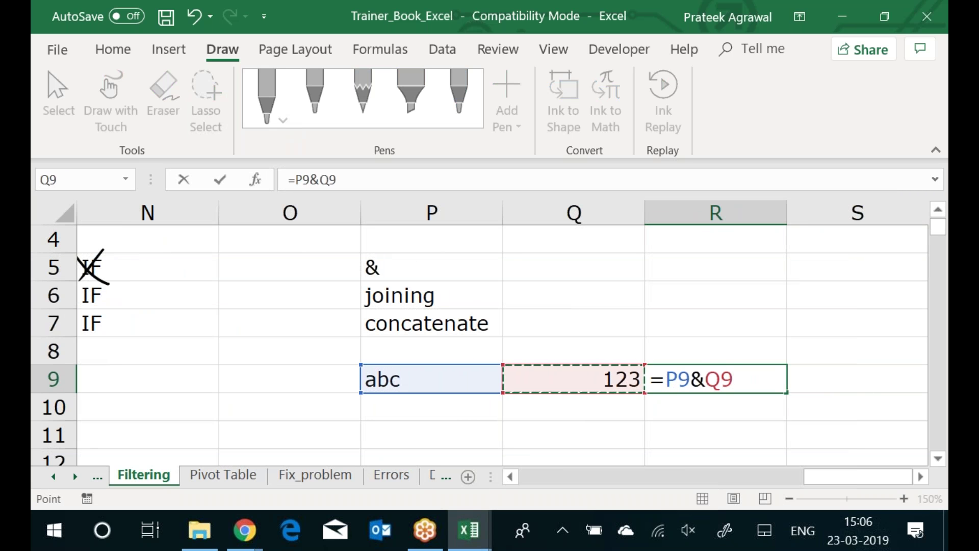
key("Return")
left_click(716, 378)
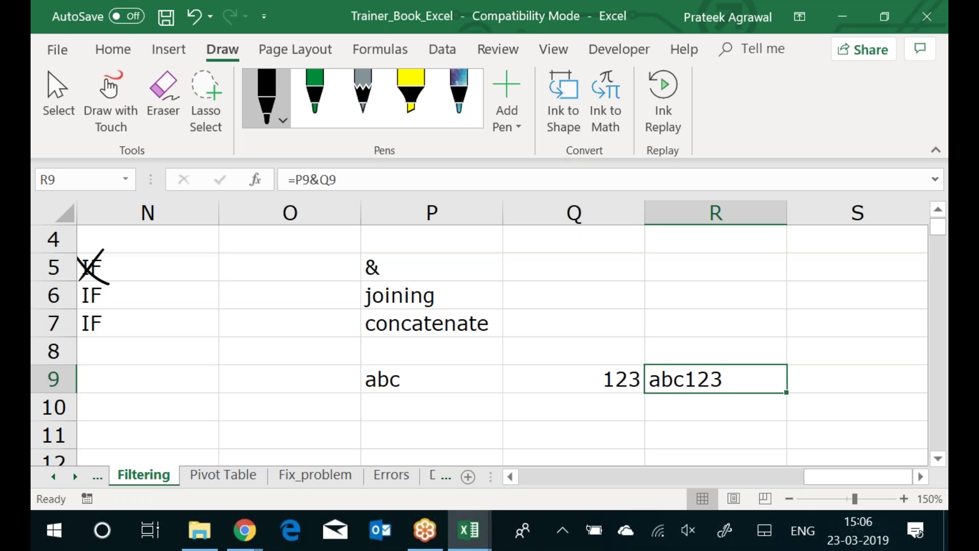
Enter the operator > in R6 and 20000 in R7, and select both cells
key("Up")
key("Up")
key("Up")
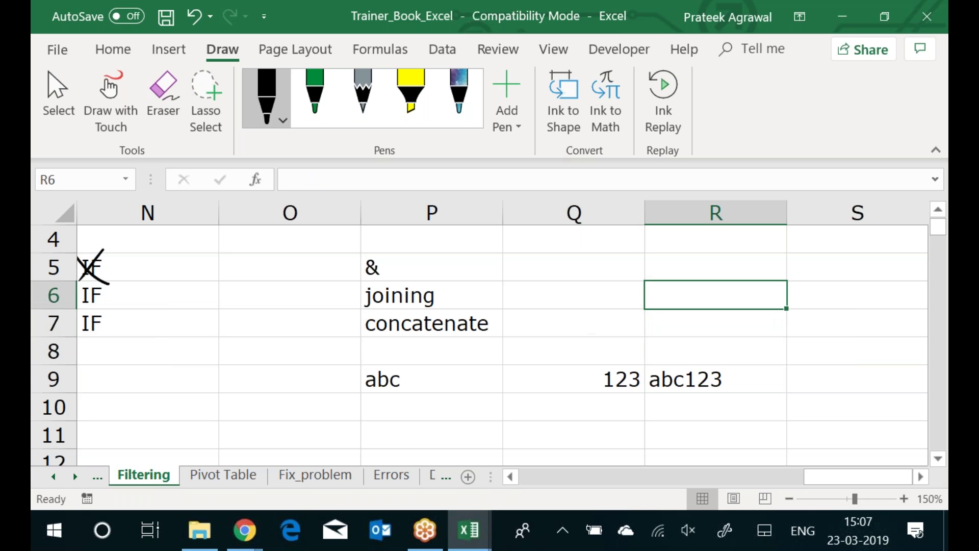
type(">")
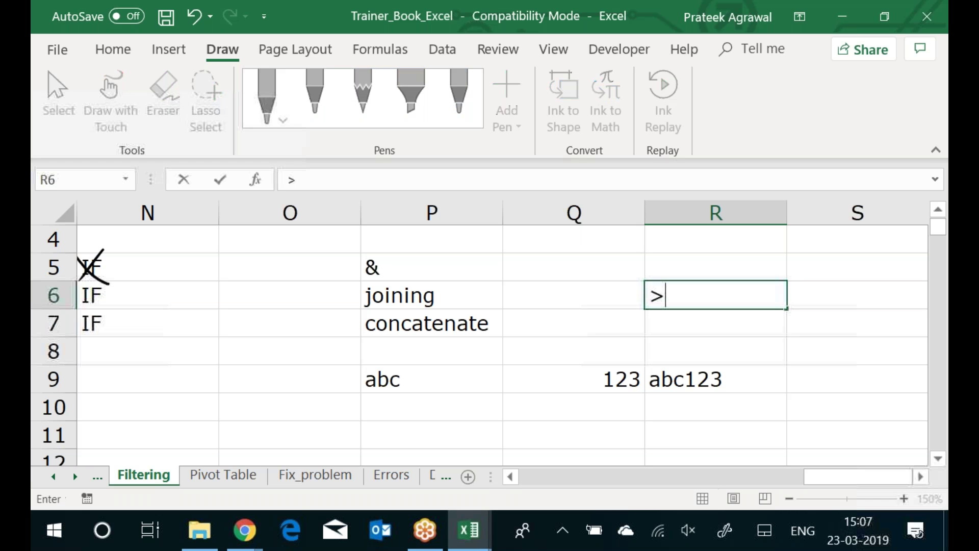
key("Return")
type("20000")
key("Return")
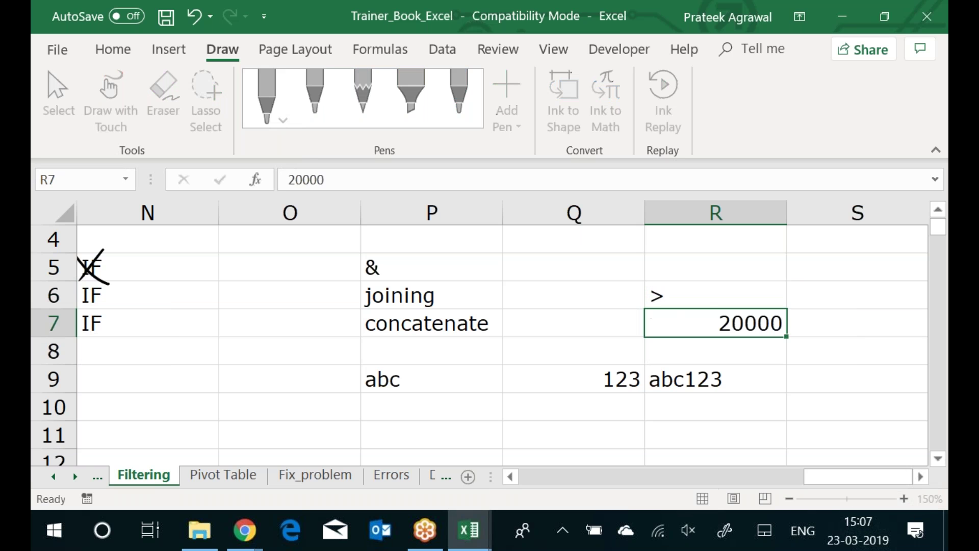
key("Up")
key("Up")
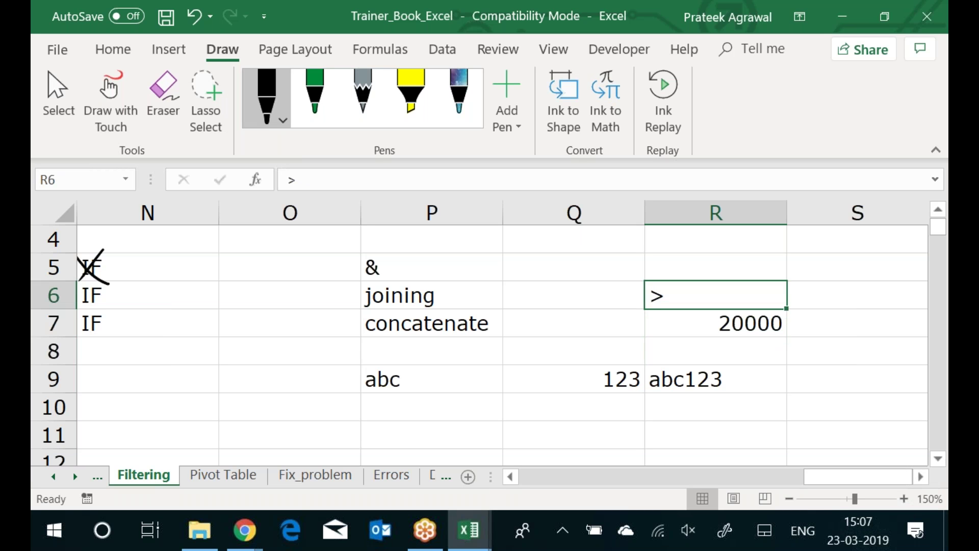
key("shift+Down")
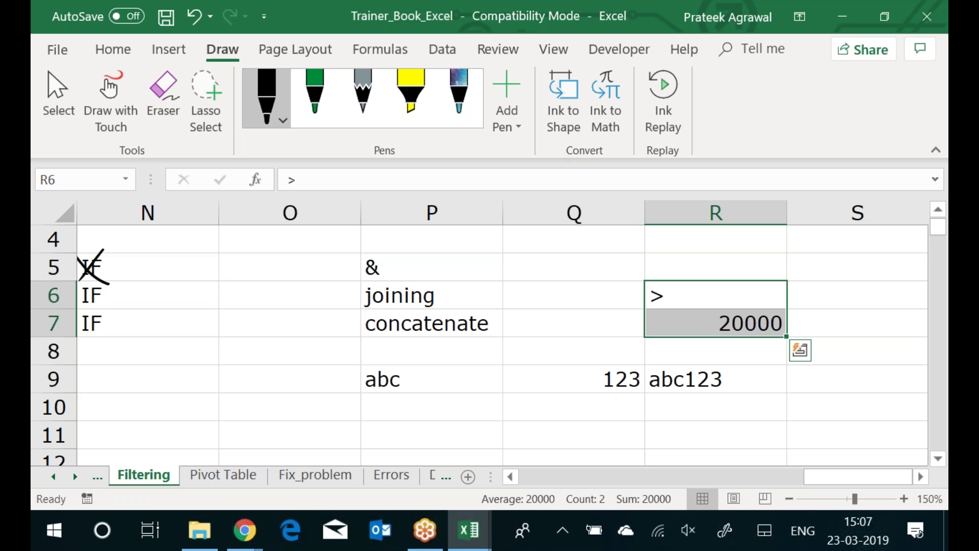
Go back to the start of the Filtering sheet and review the CarType and Bonus % tables
key("Left")
key("Left")
key("Left")
key("Left")
key("Down")
key("Down")
key("Down")
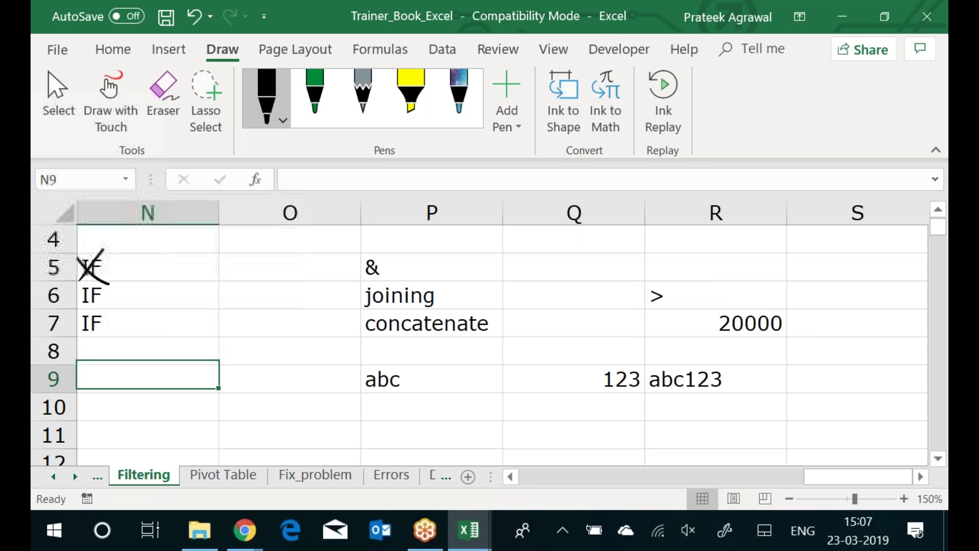
key("Down")
key("Down")
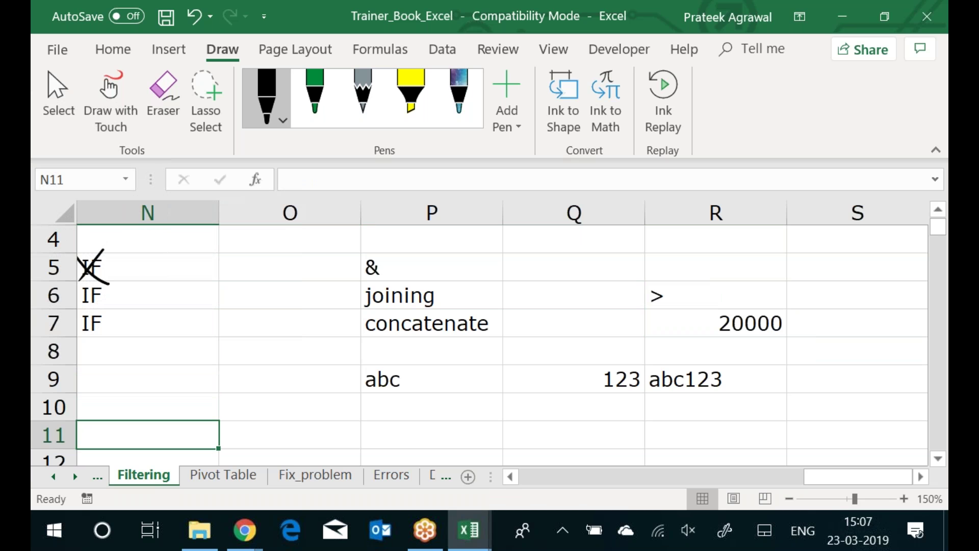
key("Right")
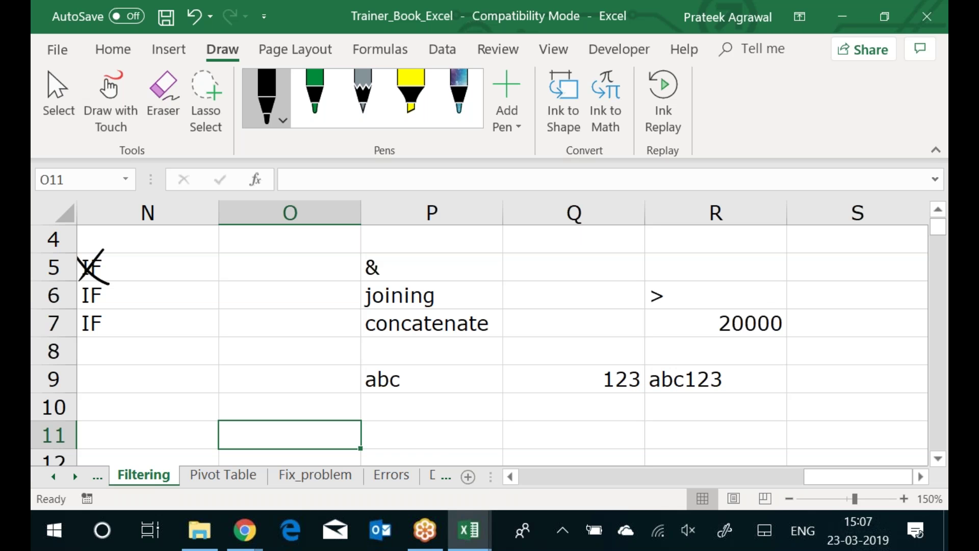
key("Left")
key("Left")
key("Left")
key("Left")
key("Left")
key("Left")
key("Left")
key("Left")
key("Left")
key("Left")
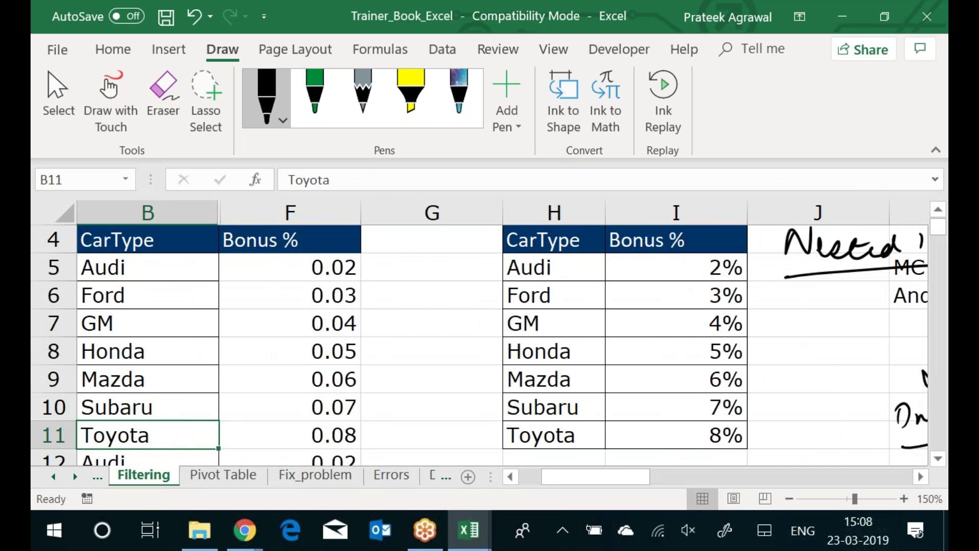
key("Left")
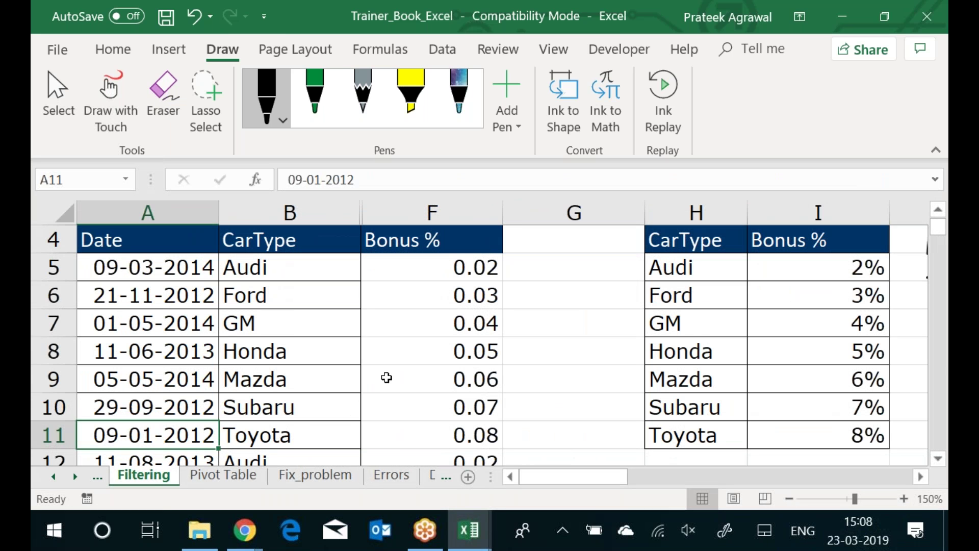
left_click(256, 26)
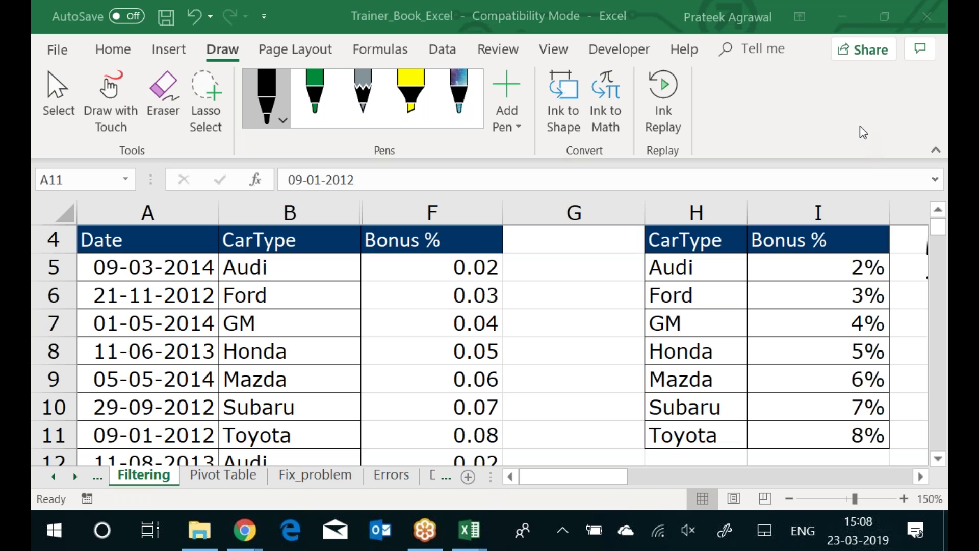
left_click(487, 381)
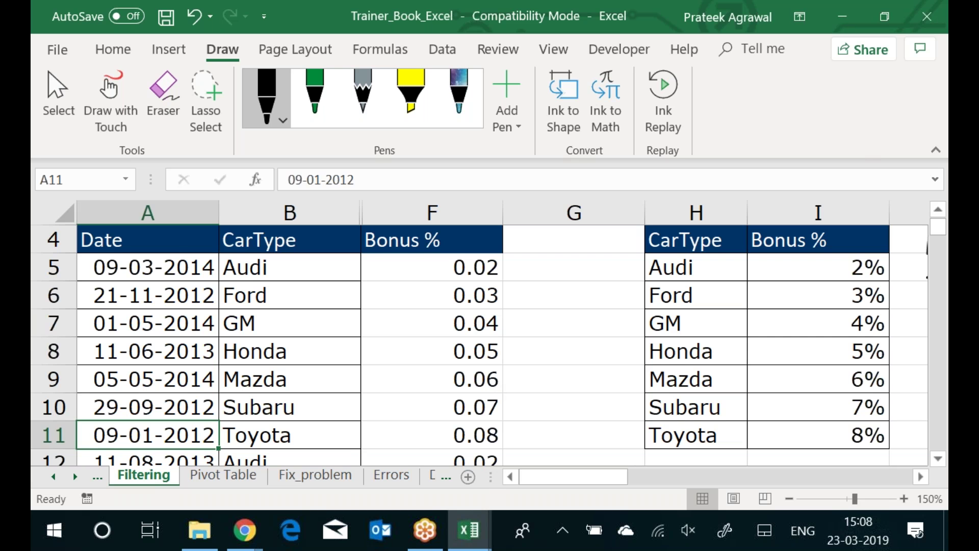
Switch to the Pivot Table sheet, select the Date header in B2 and zoom in to 150%
left_click(260, 479)
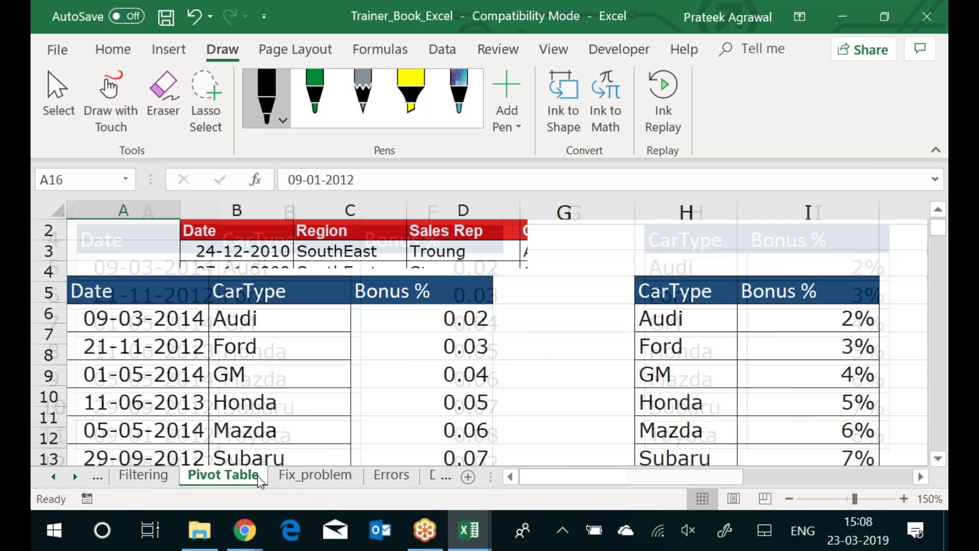
left_click(262, 354)
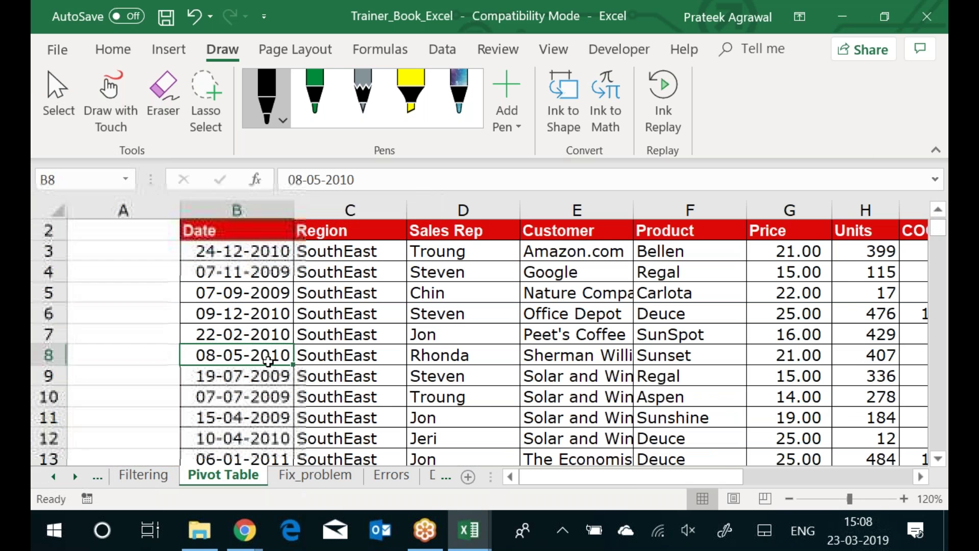
key("ctrl+Up")
left_click(904, 499)
left_click(904, 499)
left_click(904, 499)
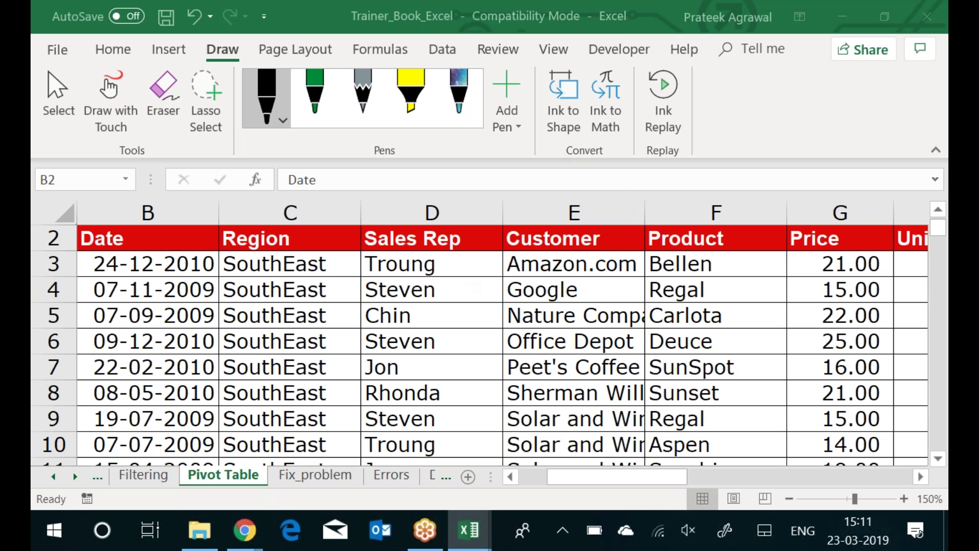
left_click(469, 530)
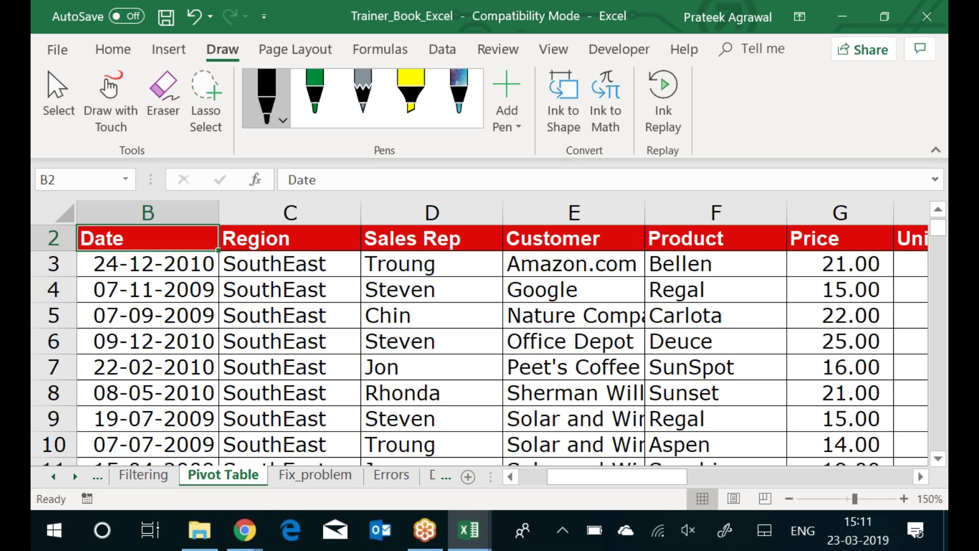
Sort the sales records by Date from oldest to newest
key("Down")
key("Down")
key("Up")
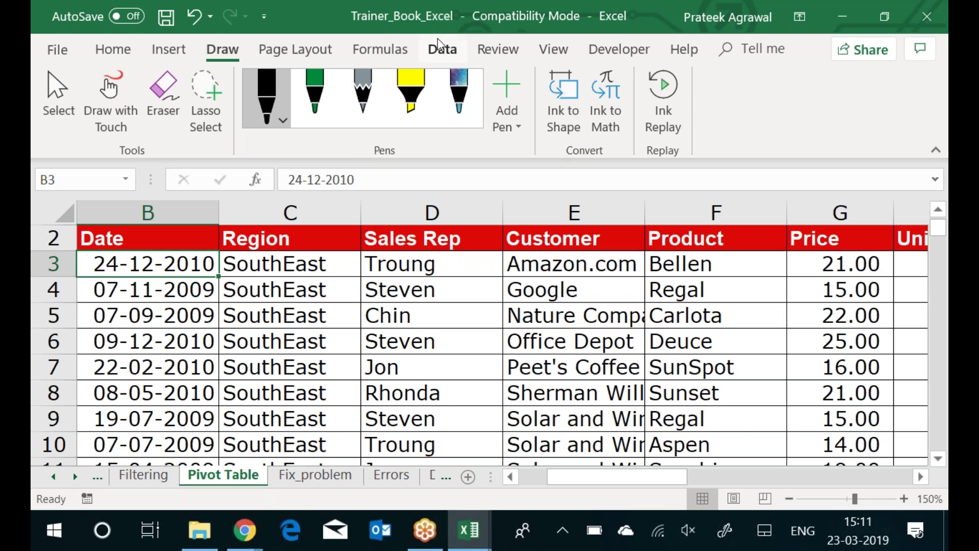
scroll(441, 49, "down", 3)
left_click(452, 87)
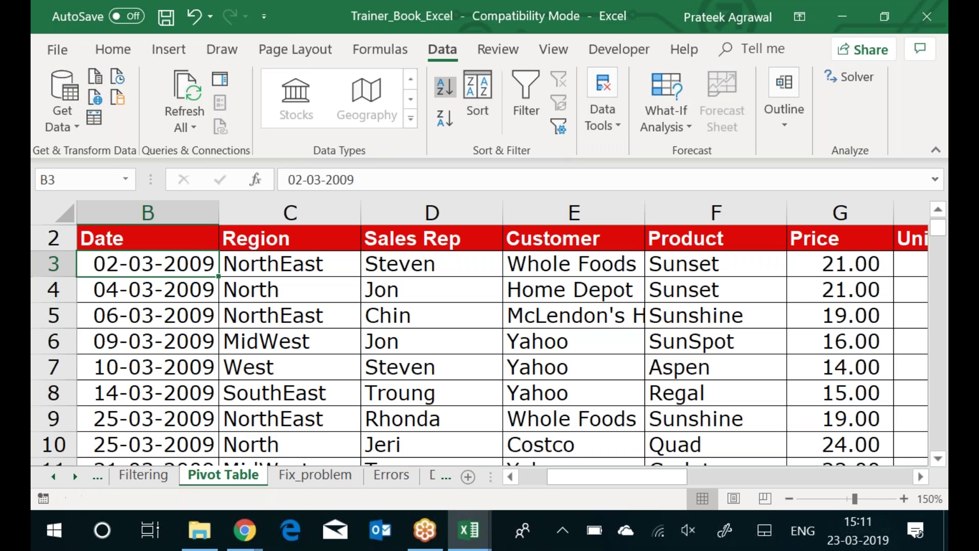
Turn on filtering for the header row of the sales records
left_click(123, 349)
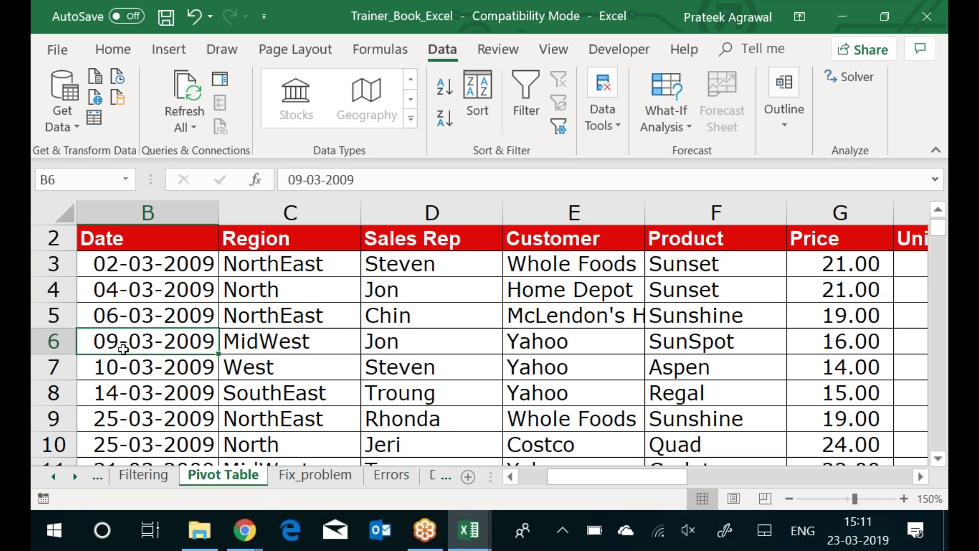
key("Right")
key("Right")
key("Right")
key("Right")
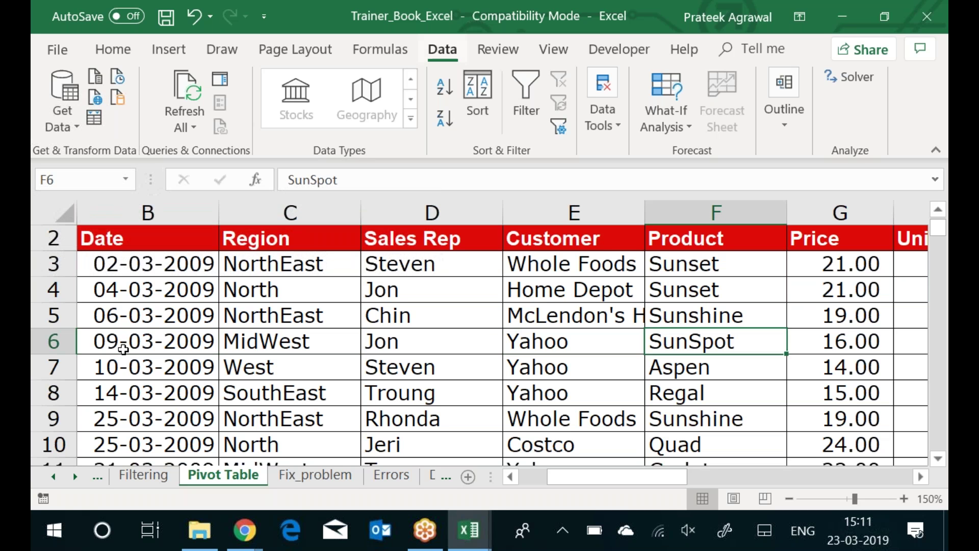
key("ctrl+shift+l")
Filter the Sales column to show only its top 3 items
key("Right")
key("Right")
key("Right")
key("Right")
key("ctrl+Up")
key("alt+Down")
key("f")
key("t")
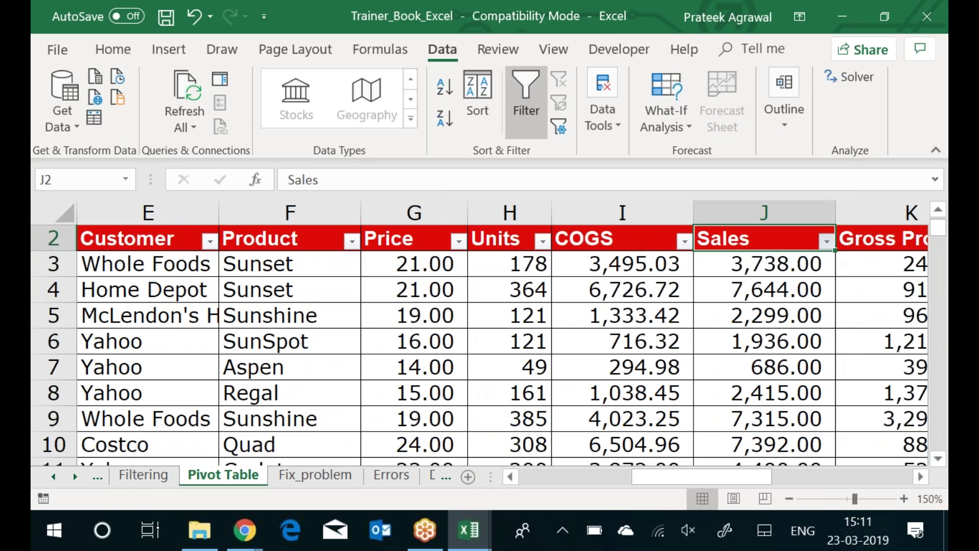
double_click(213, 312)
key("BackSpace")
type("3")
key("Return")
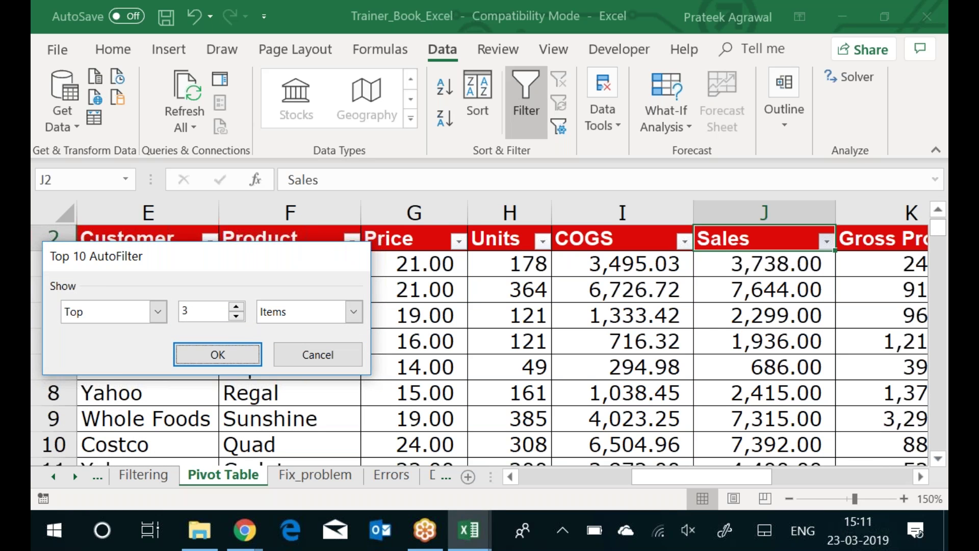
Look over the filtered records, clear the Sales filter and turn filtering off for the table
key("Left")
key("Left")
key("Left")
key("Left")
key("Left")
key("Left")
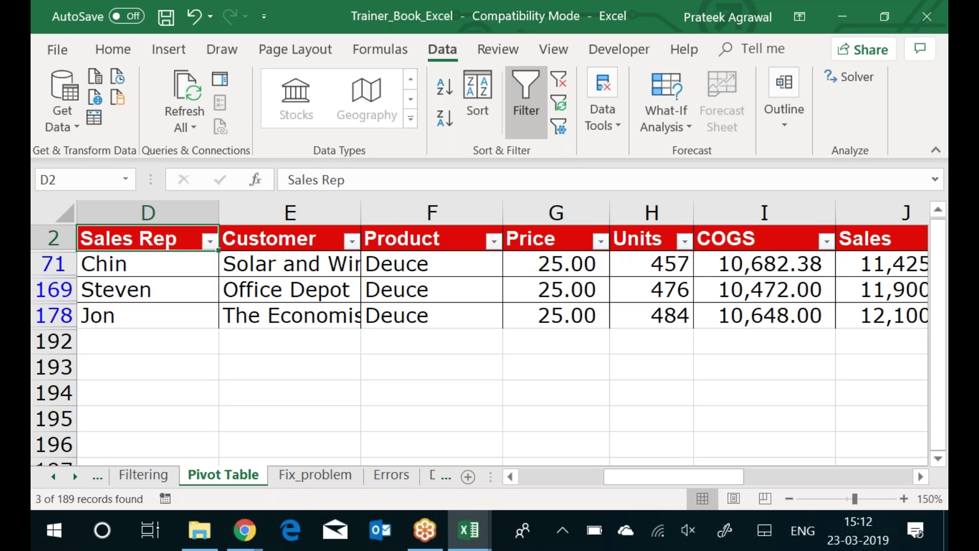
key("alt+a")
key("c")
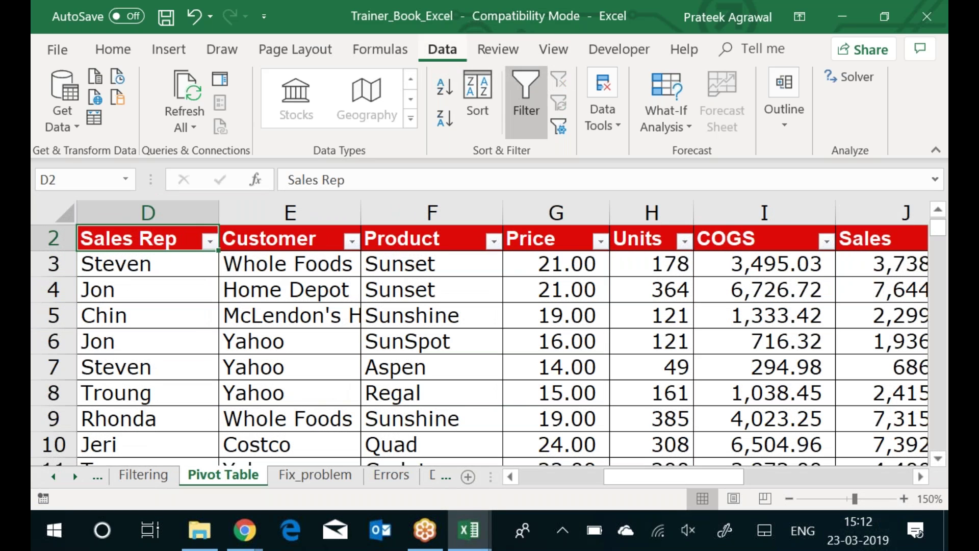
key("ctrl+shift+l")
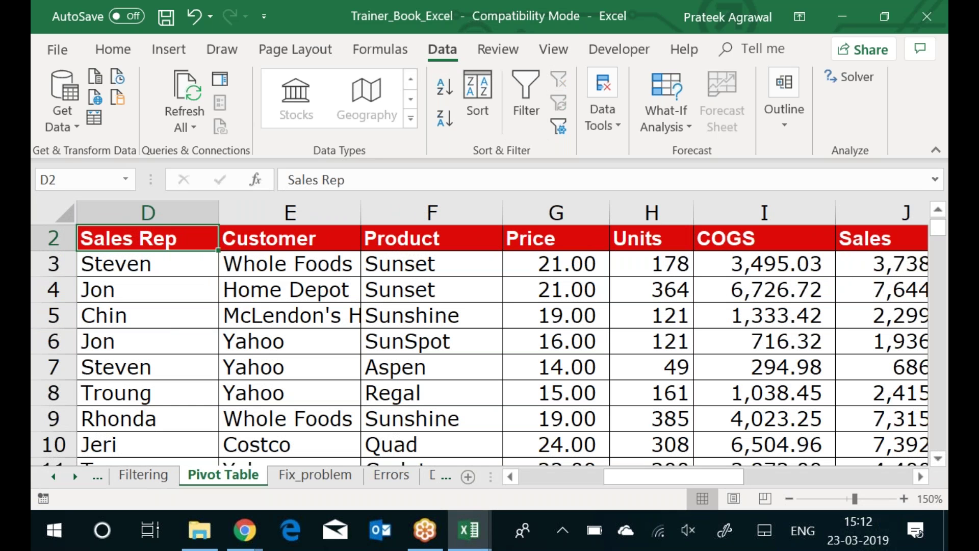
Copy the Customer header from E2 and paste it into Q2, beyond the Sales Range table
key("Down")
key("Right")
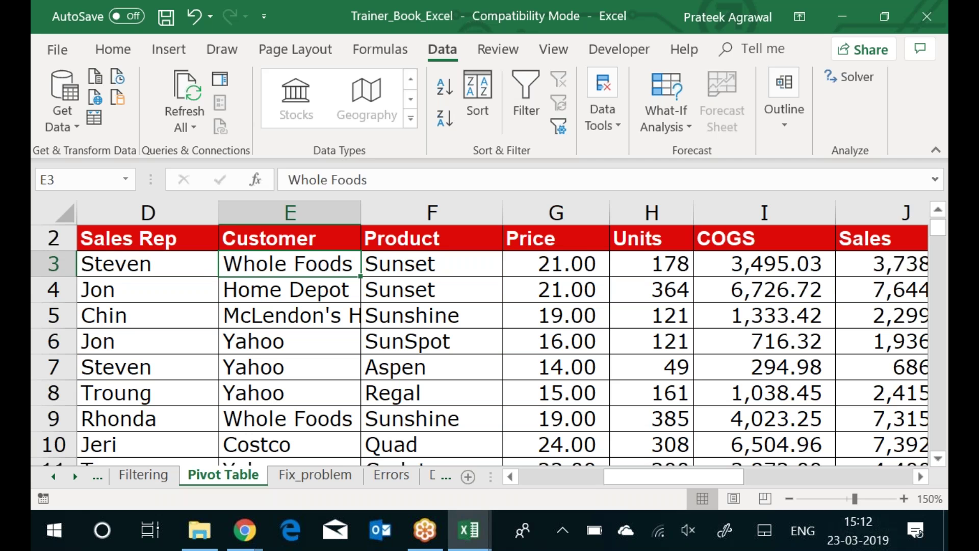
key("Right")
key("Right")
key("Left")
key("Left")
key("Up")
key("ctrl+c")
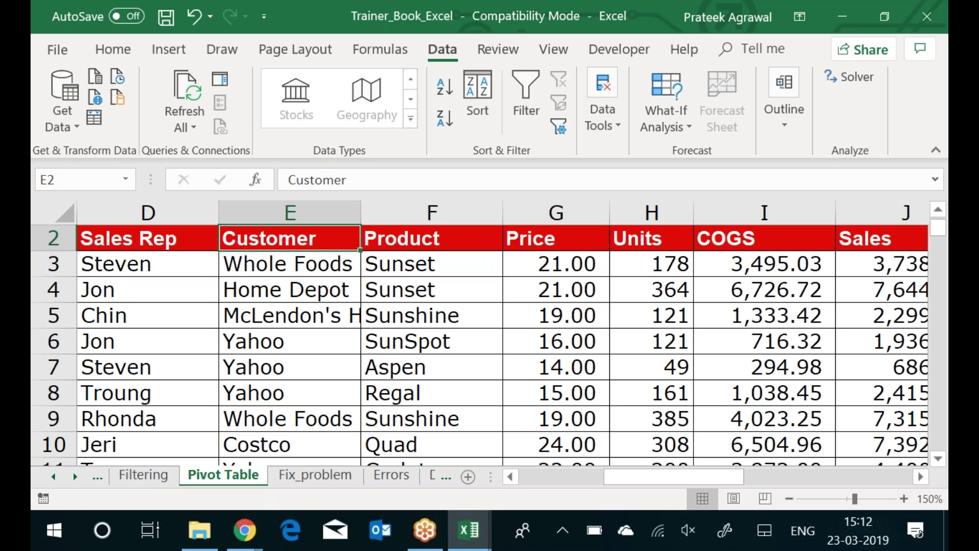
key("Right")
key("Right")
key("Right")
key("Right")
key("Right")
key("Right")
key("Right")
key("Right")
key("Right")
key("Right")
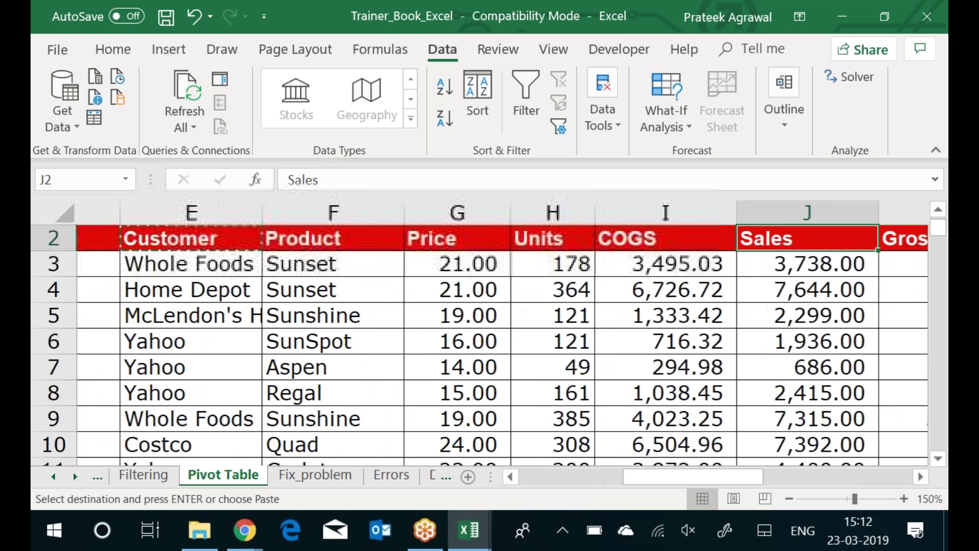
key("Right")
key("Right")
key("ctrl+v")
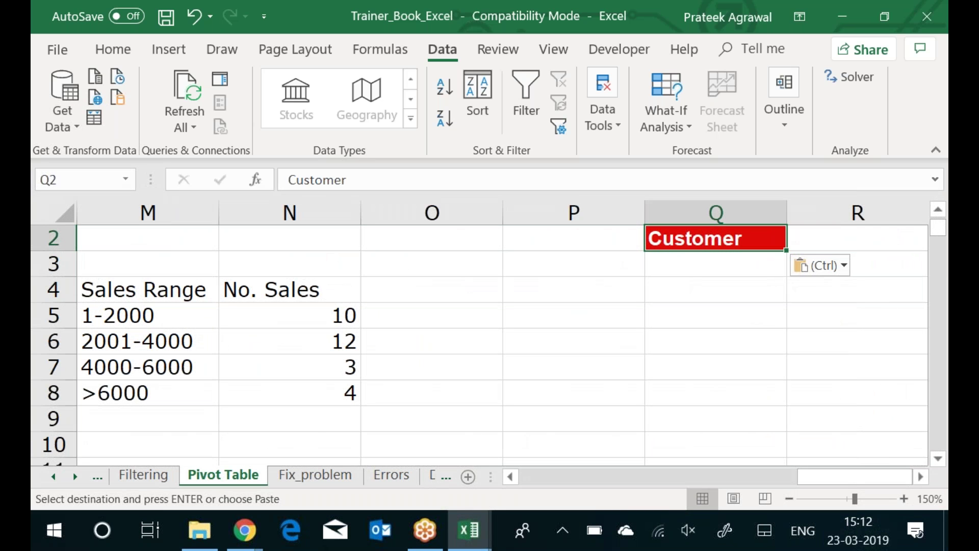
Enter the heading "Total Sales" in R2, beside the copied Customer header
key("Right")
type("Tital")
key("BackSpace")
key("BackSpace")
key("BackSpace")
key("BackSpace")
type("o")
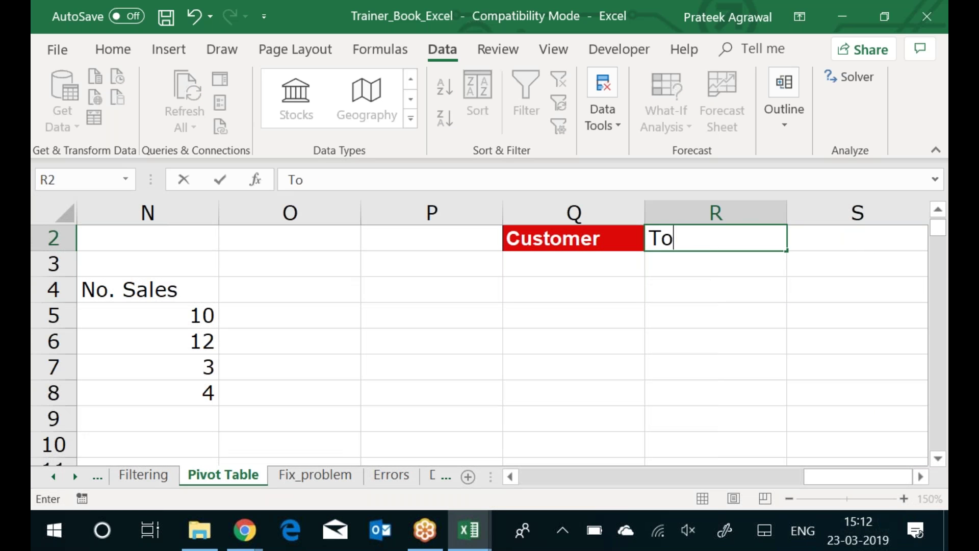
type("tal Sales")
key("Return")
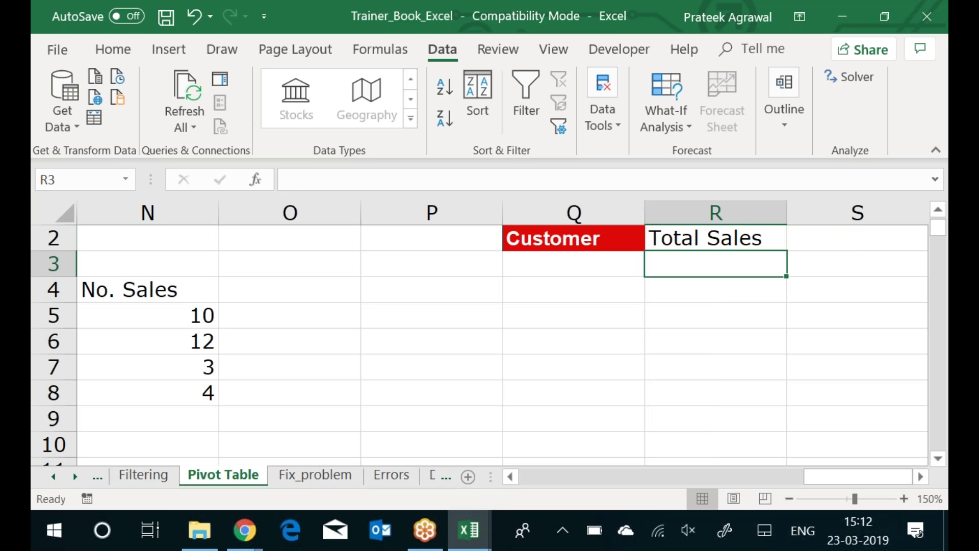
Fill in a sample row below the headings with Google in Q3 and 1000000 in R3
key("Left")
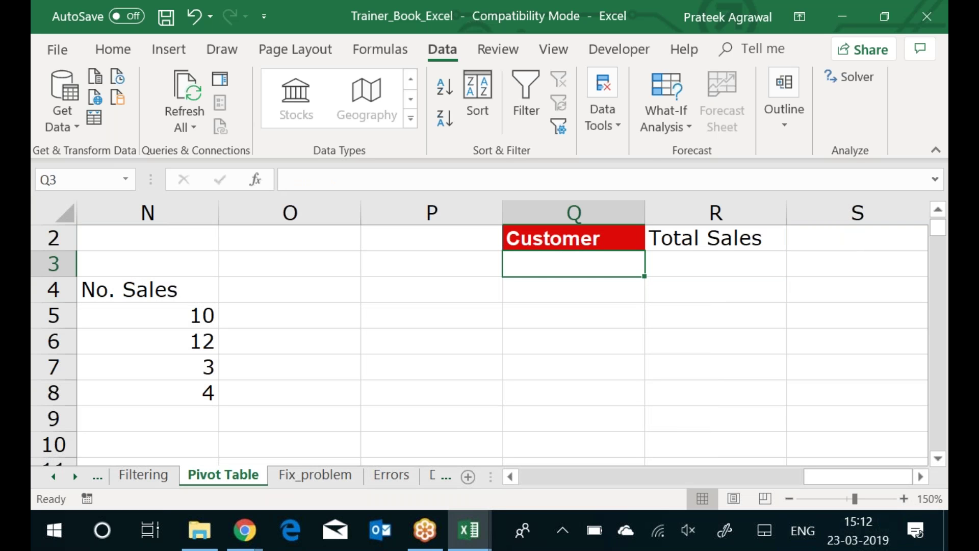
type("Google")
key("Return")
key("Up")
key("Right")
type("1000000")
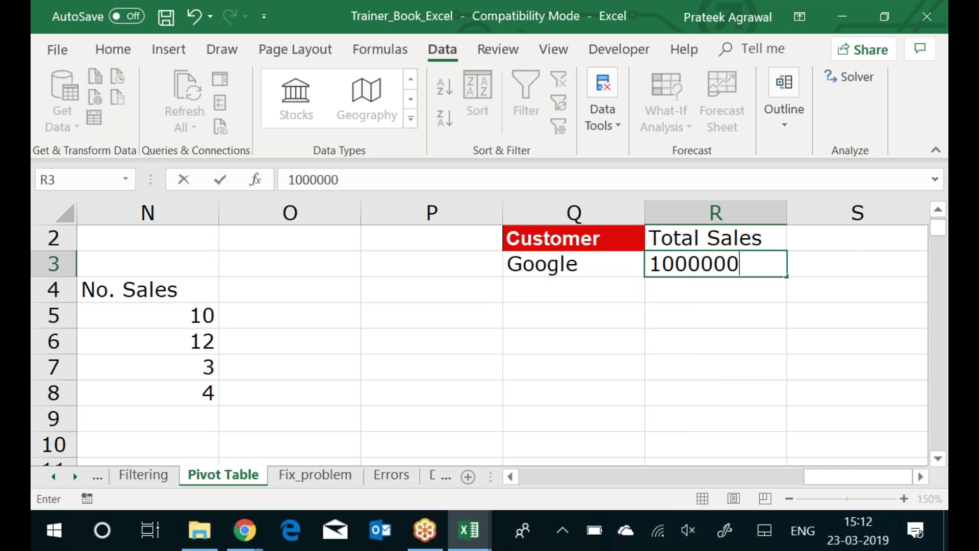
key("Return")
key("Up")
key("Left")
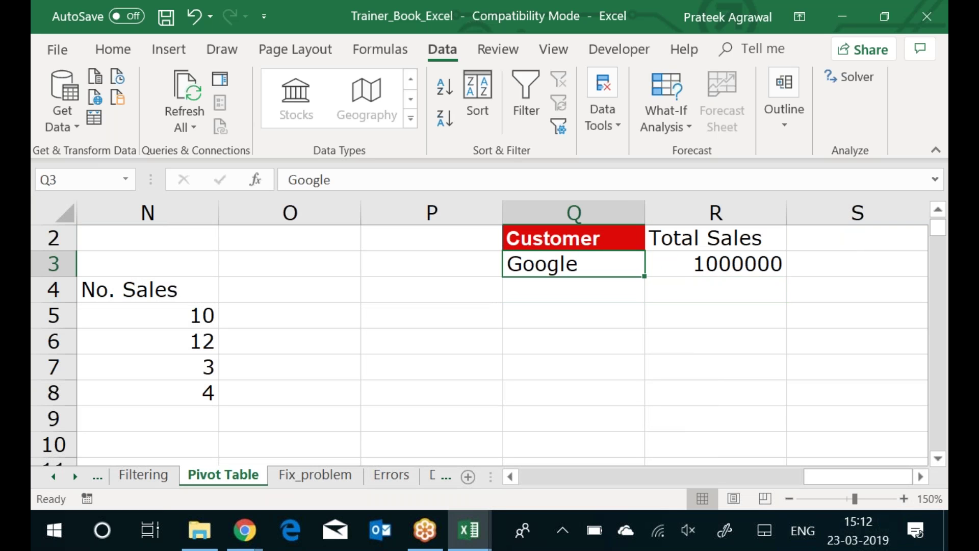
Clear the contents of the sample rows Q3:R6 and the headings in Q2:R2
key("shift+Right")
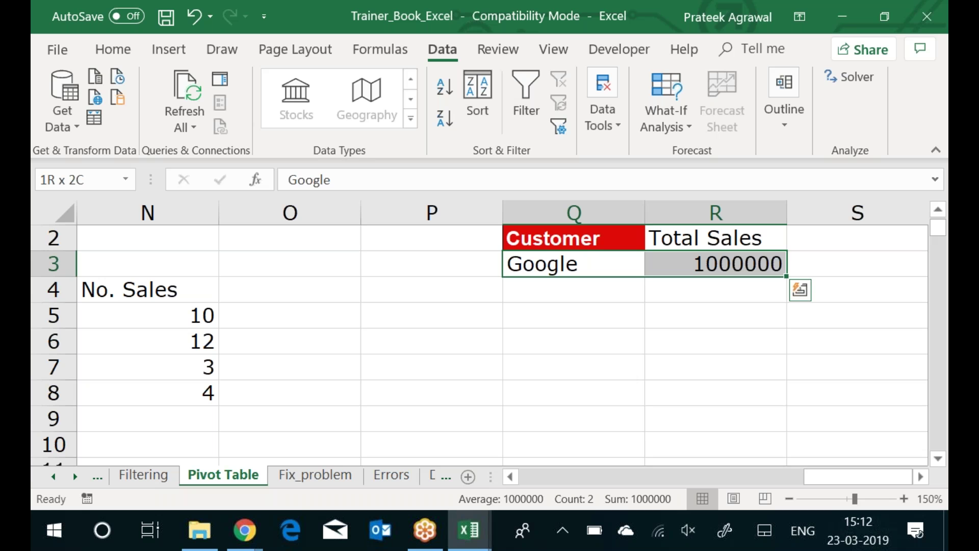
key("shift+Down")
key("shift+Down")
key("shift+Down")
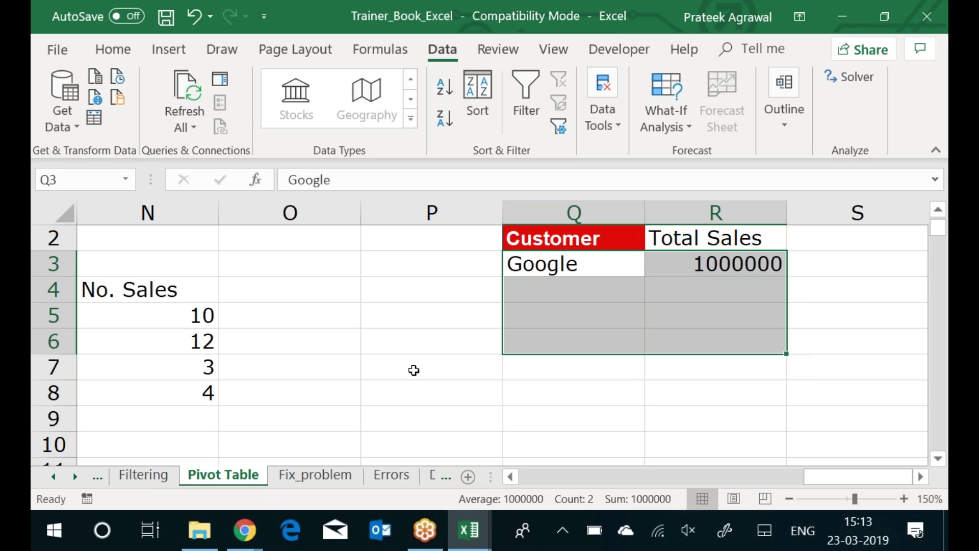
key("Delete")
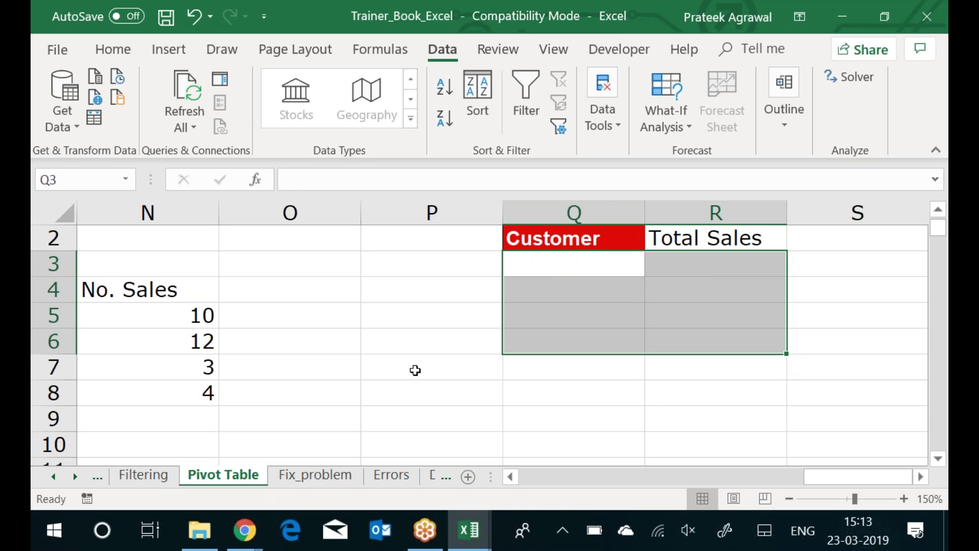
key("Up")
key("shift+Right")
key("Delete")
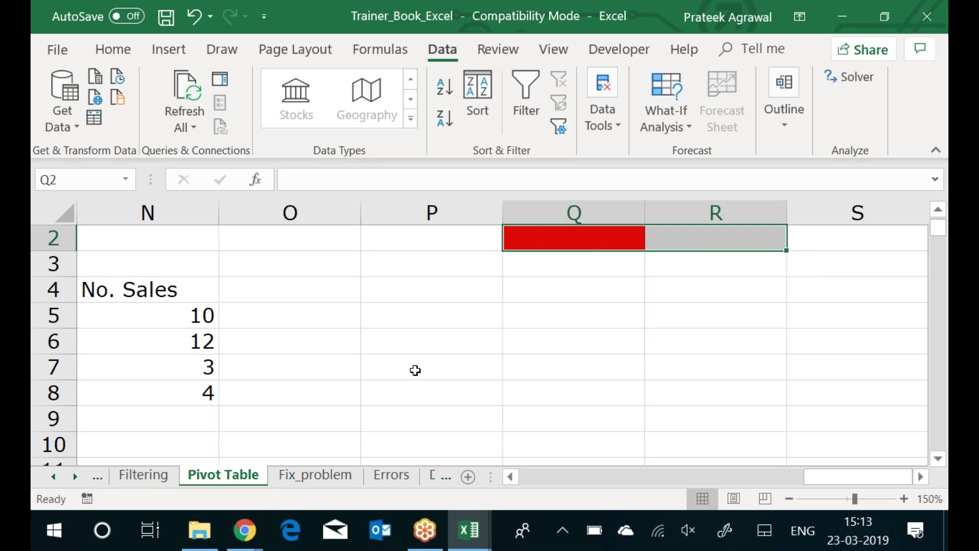
Look through the sales table's header row from Date to Gross Profit and back to the Region column
key("Left")
key("Left")
key("Left")
key("Left")
key("Left")
key("Left")
key("Left")
key("Left")
key("Left")
key("Left")
key("Left")
key("Left")
key("Left")
key("Left")
key("Left")
key("Left")
key("Right")
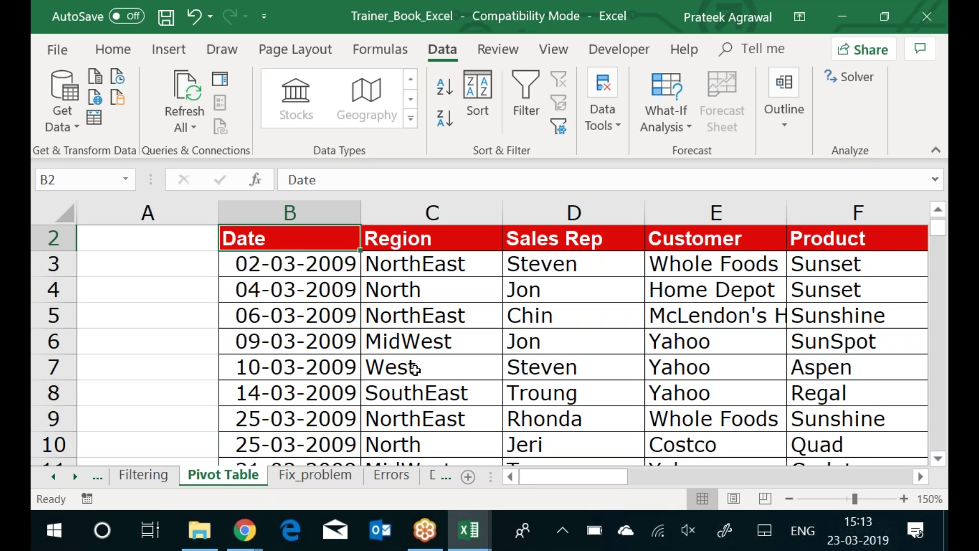
key("Right")
key("Right")
key("Right")
key("Right")
key("Right")
key("Right")
key("Right")
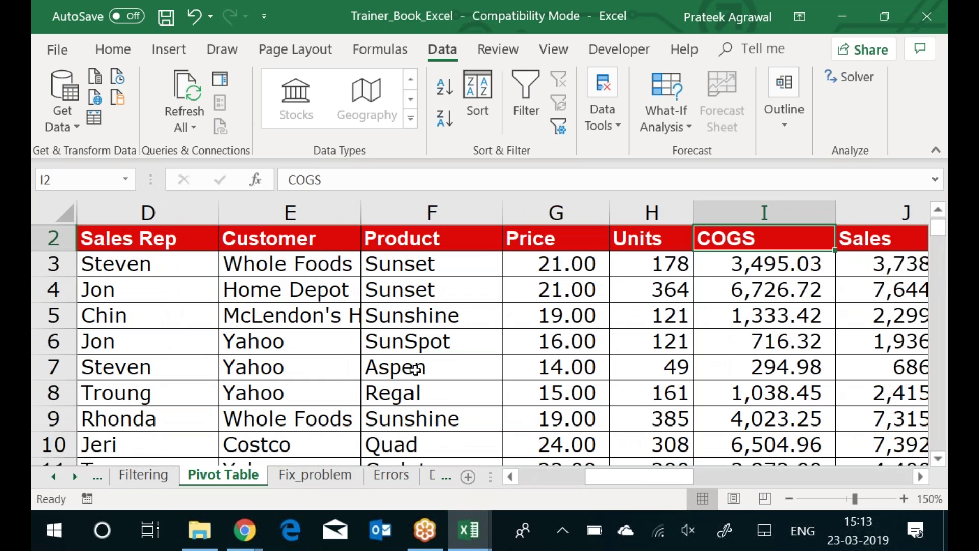
key("Right")
key("Right")
key("Right")
key("Right")
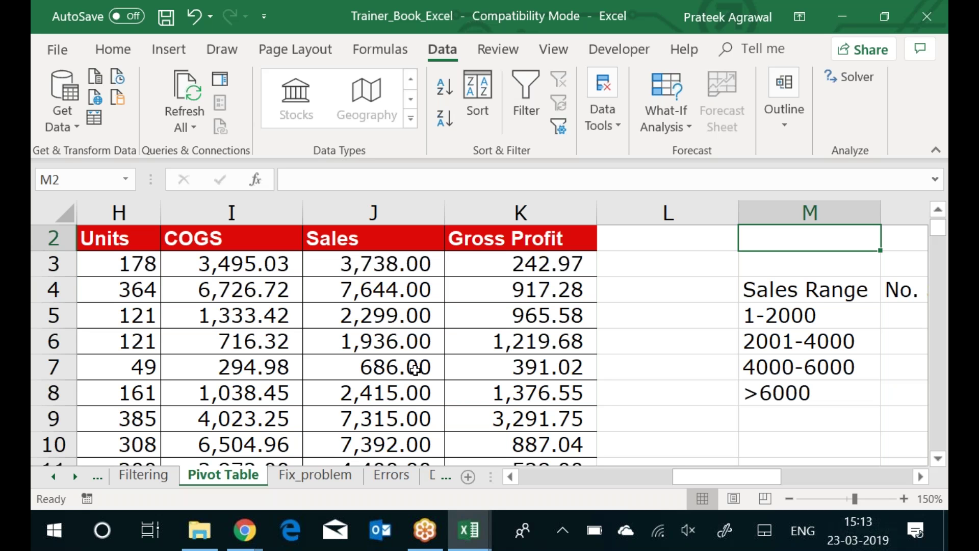
key("Left")
key("Left")
key("Left")
key("Left")
key("Left")
key("Left")
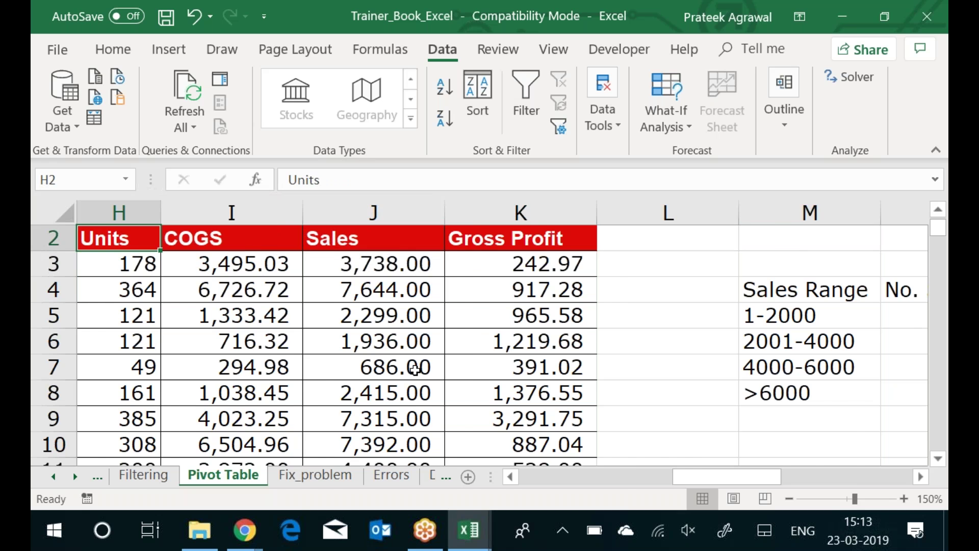
key("Left")
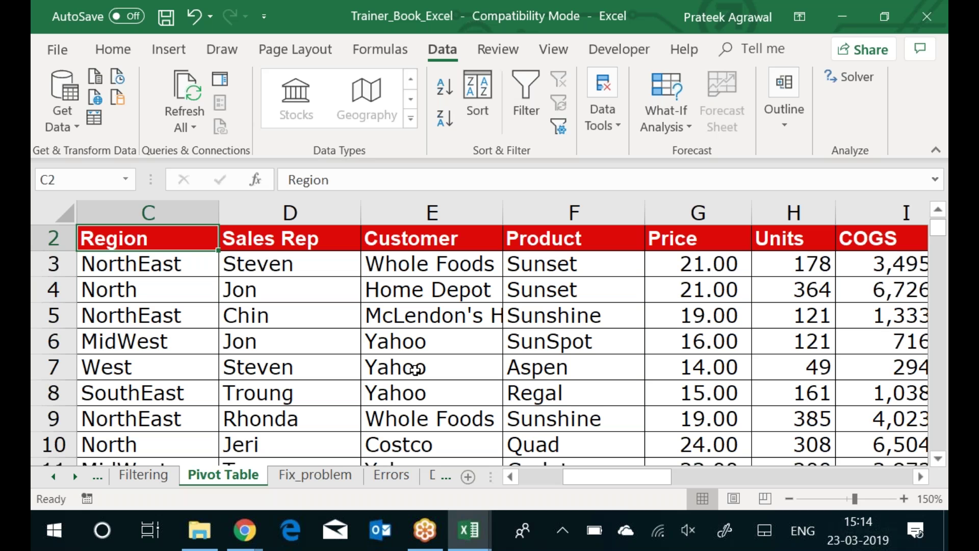
Insert a PivotTable based on the sales records on a new worksheet
left_click(167, 56)
left_click(56, 99)
left_click(69, 193)
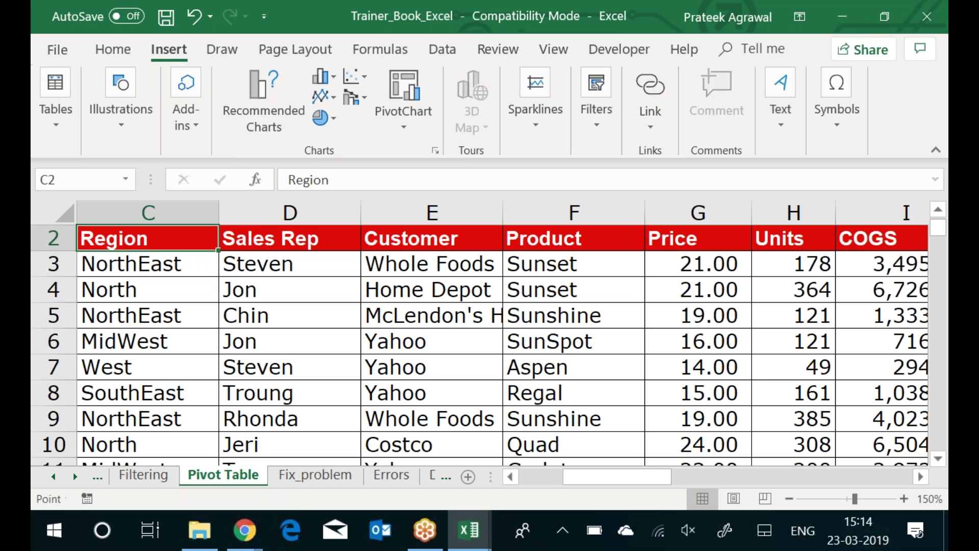
left_click(346, 472)
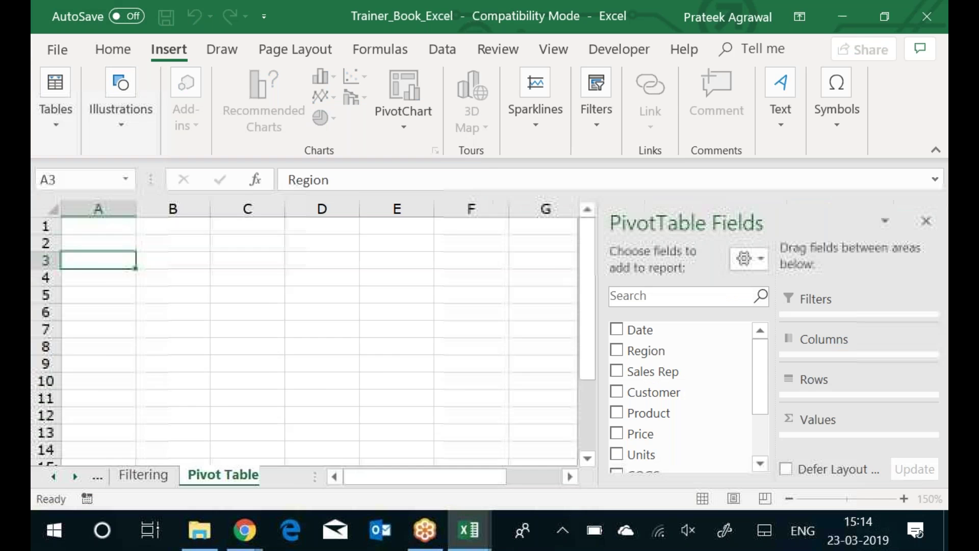
Put Customer in the PivotTable's row area and Sales in its value area
left_click_drag(634, 393, 100, 377)
left_click_drag(767, 401, 763, 443)
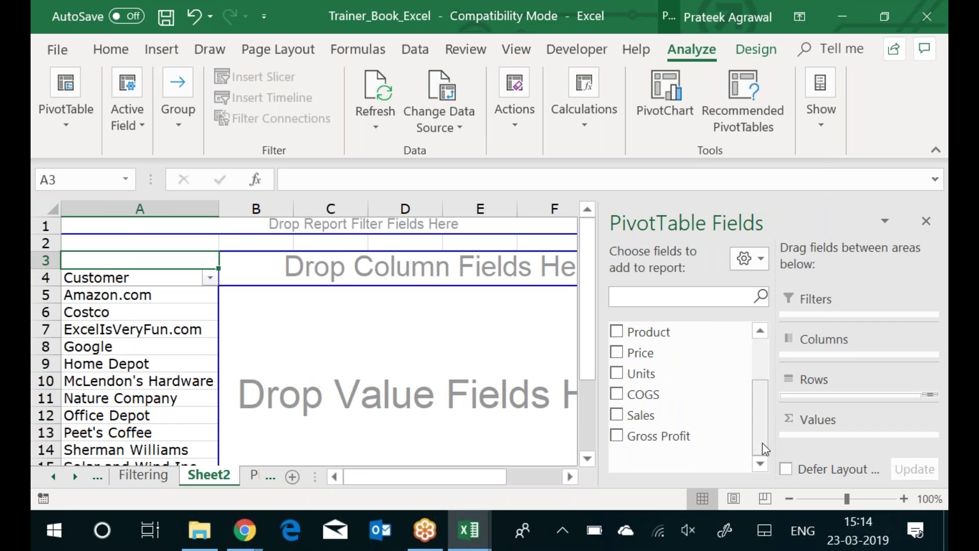
left_click_drag(675, 427, 291, 337)
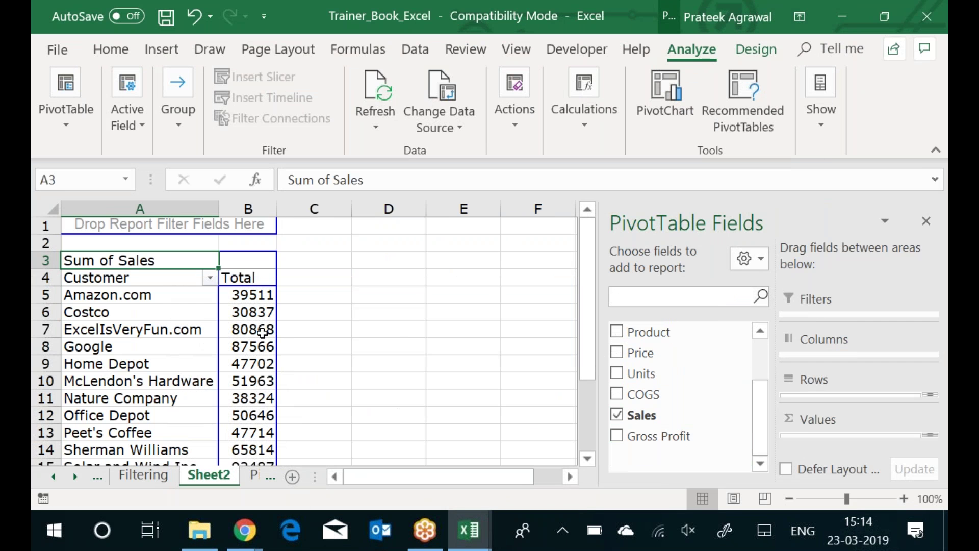
Sort the PivotTable's customers by Sum of Sales from largest to smallest
left_click(269, 332)
right_click(236, 327)
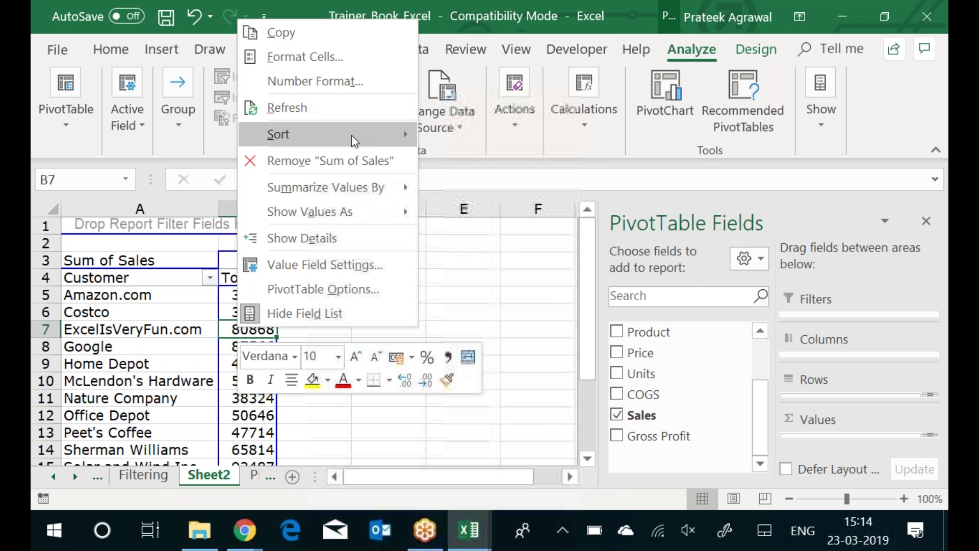
mouse_move(360, 138)
left_click(468, 158)
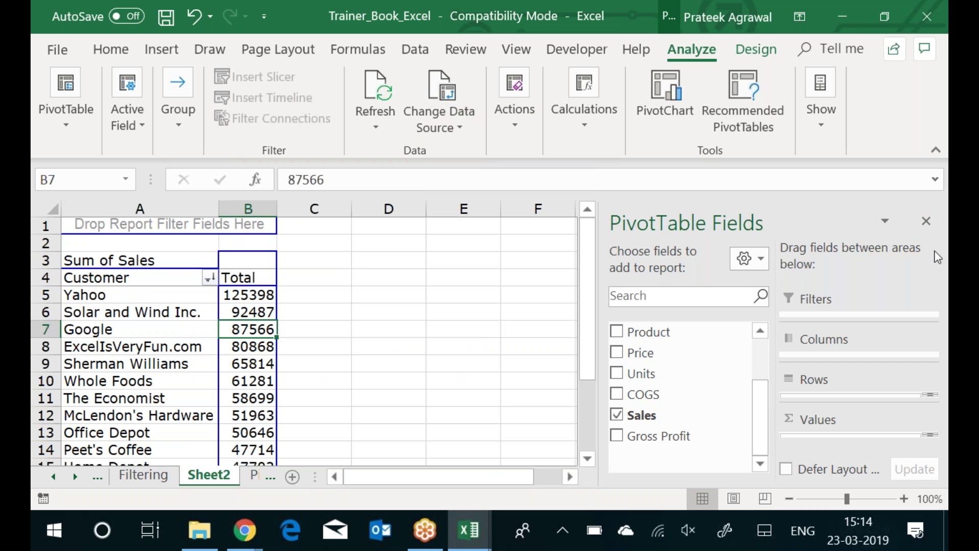
Close the PivotTable field list and enlarge the sheet to 150%
left_click(926, 222)
left_click(904, 499)
left_click(904, 499)
left_click(904, 499)
left_click(904, 499)
left_click(904, 498)
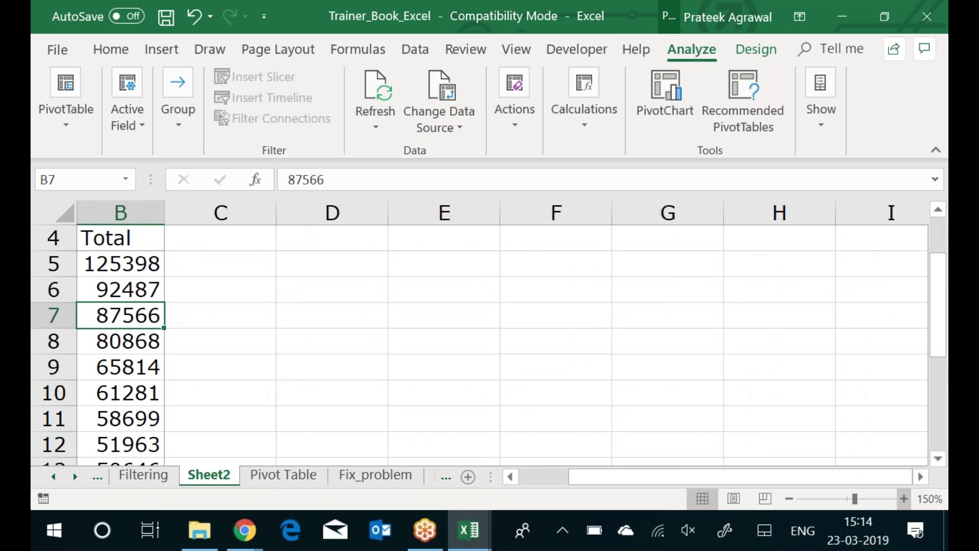
Highlight the first three customers and their sales totals in A5:B7 of the PivotTable
key("Left")
key("Up")
key("Up")
key("Up")
key("Up")
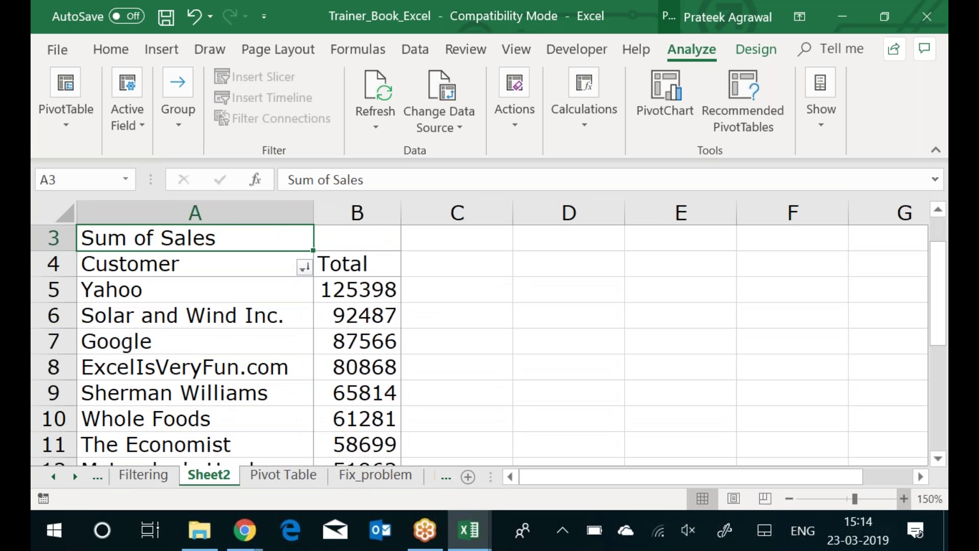
key("Down")
key("Down")
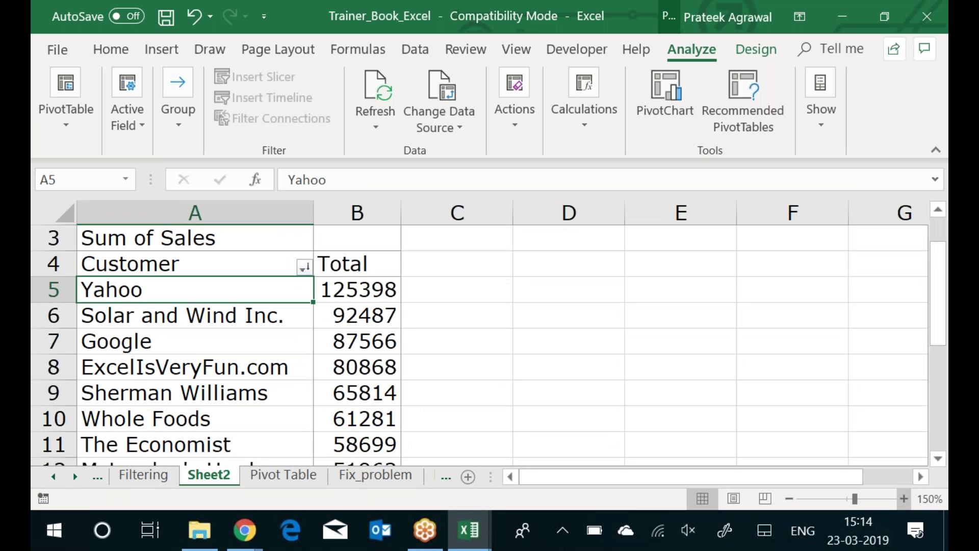
key("shift+Down")
key("shift+Down")
key("shift+Right")
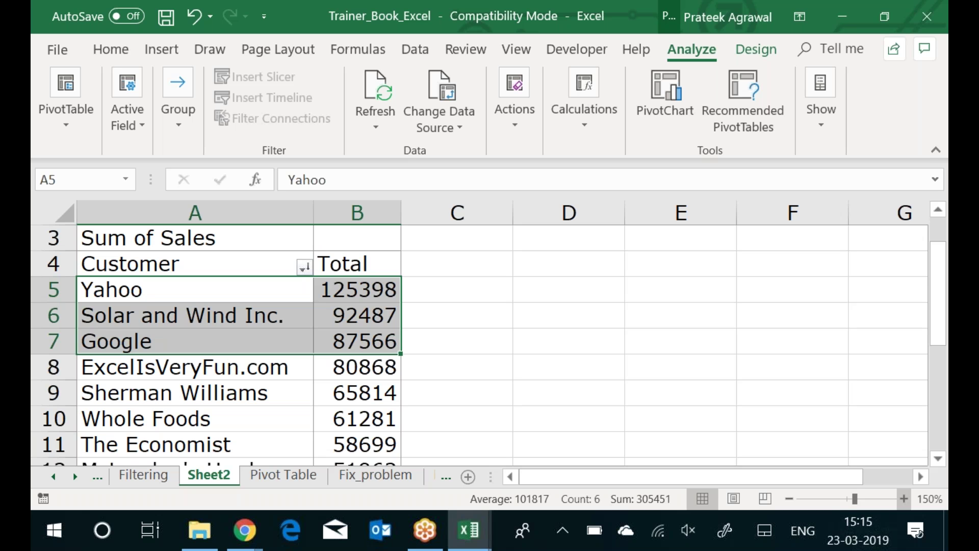
On the Pivot Table sheet, copy the whole Customer column from E2 down and paste it at Q2
key("ctrl+Page_Down")
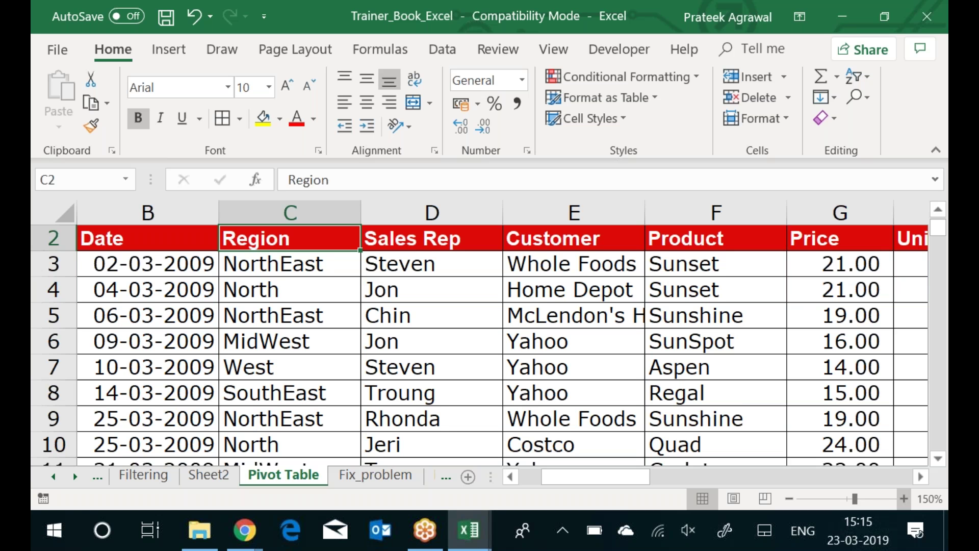
key("Right")
key("Right")
key("ctrl+shift+Down")
key("ctrl+c")
key("Right")
key("Right")
key("Right")
key("Right")
key("Right")
key("Right")
key("Right")
key("Right")
key("Right")
key("Right")
key("Right")
key("Right")
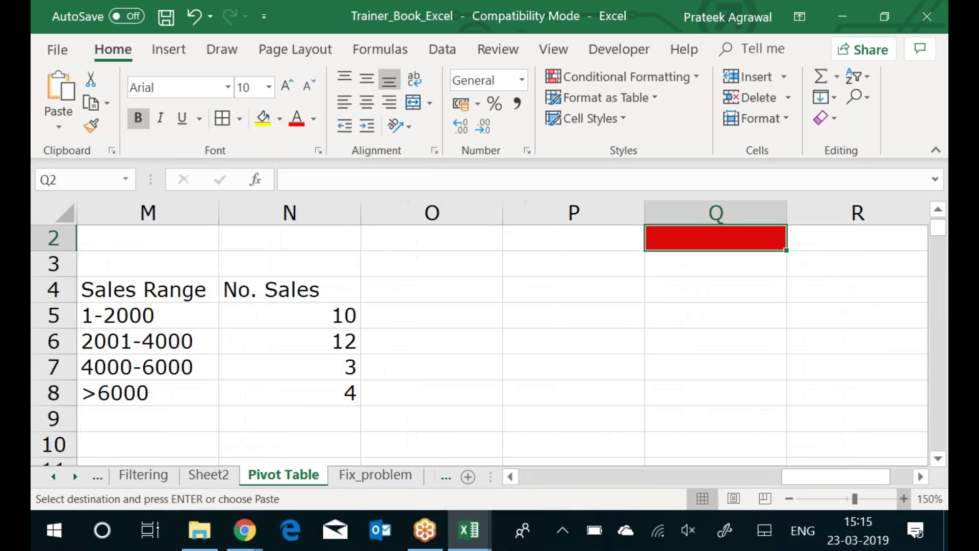
key("ctrl+v")
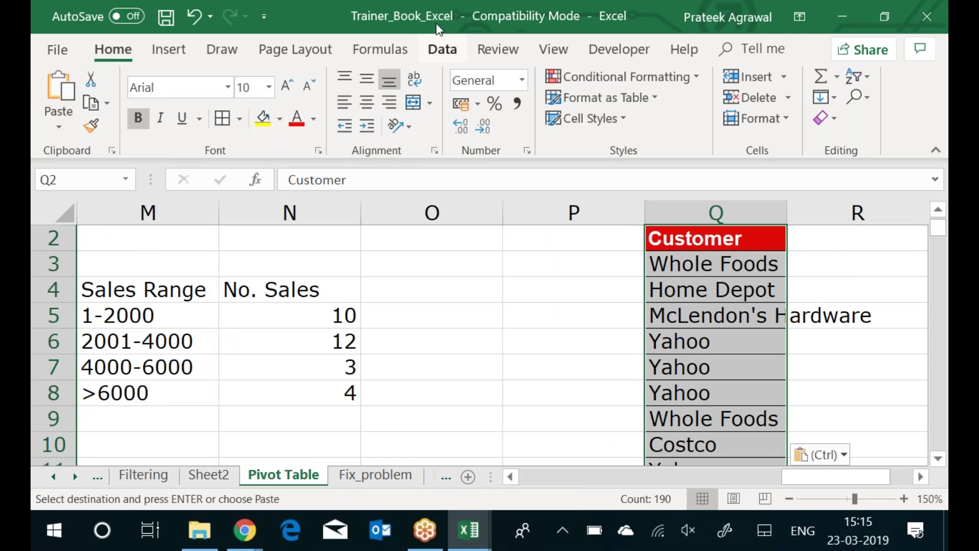
Remove the duplicates from the pasted Customer list in column Q
left_click(432, 41)
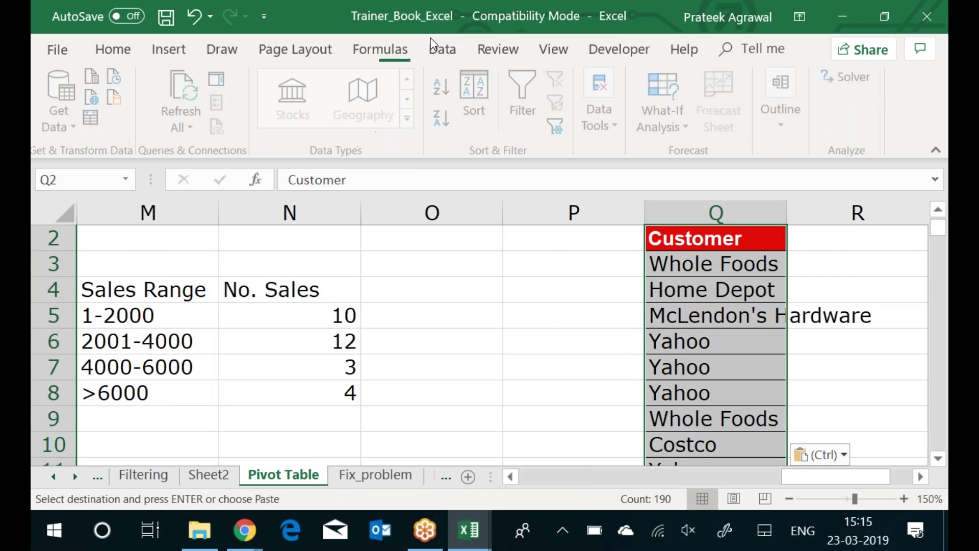
left_click(599, 127)
left_click(605, 189)
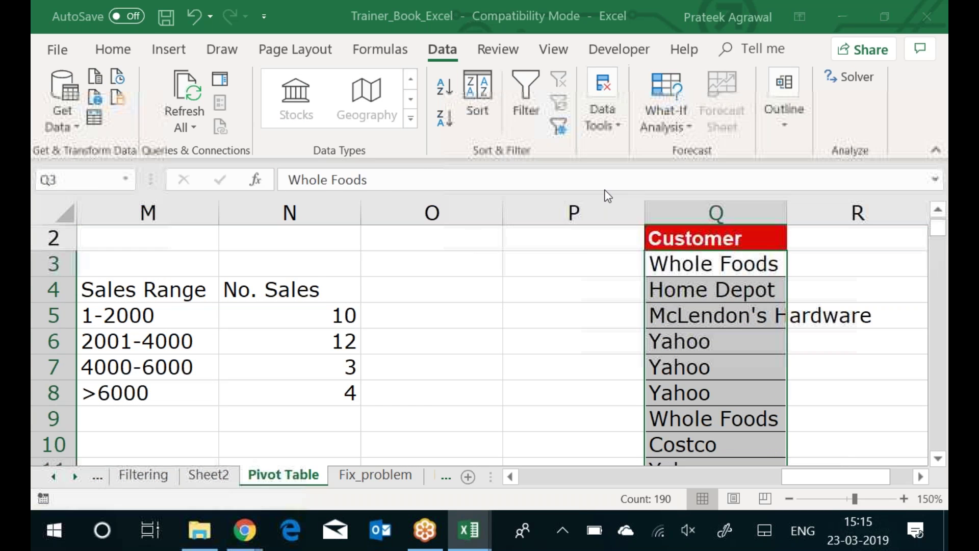
left_click(304, 443)
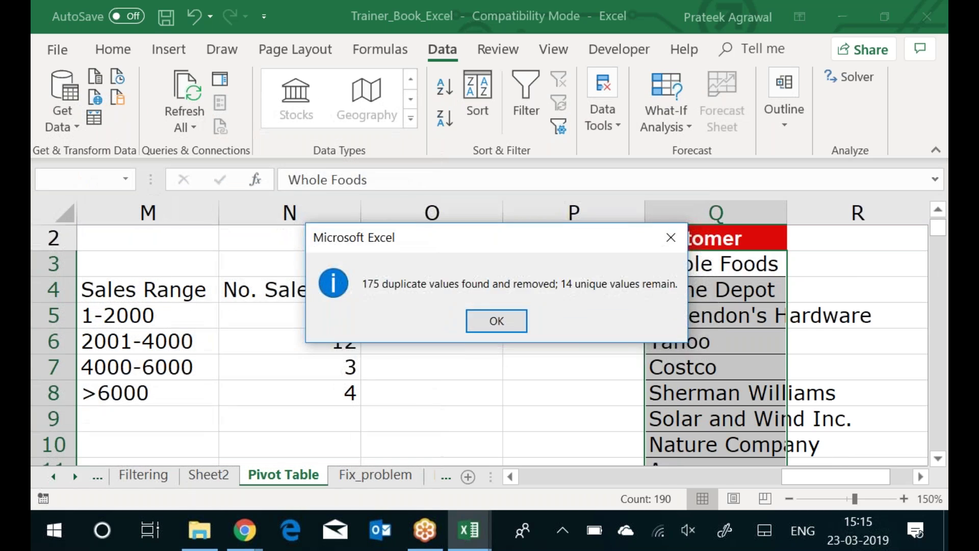
left_click(494, 320)
Select the whole sales table B2:K191 and create names from its top row and left column
left_click(574, 239)
key("Left")
key("Left")
key("Left")
key("Left")
key("Left")
key("Left")
key("Left")
key("Left")
key("Left")
key("Left")
key("Left")
key("Left")
key("Left")
key("Left")
key("Left")
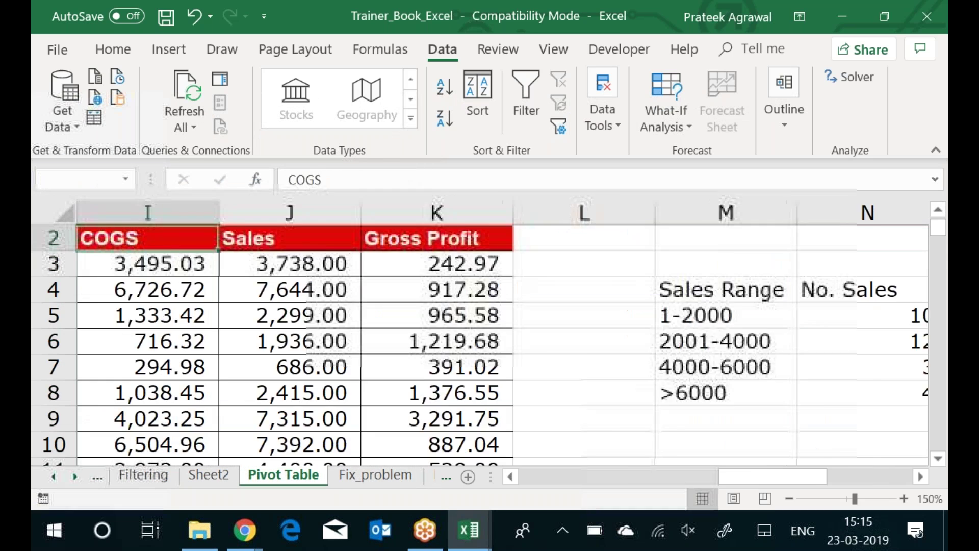
left_click_drag(296, 237, 913, 239)
key("ctrl+shift+Down")
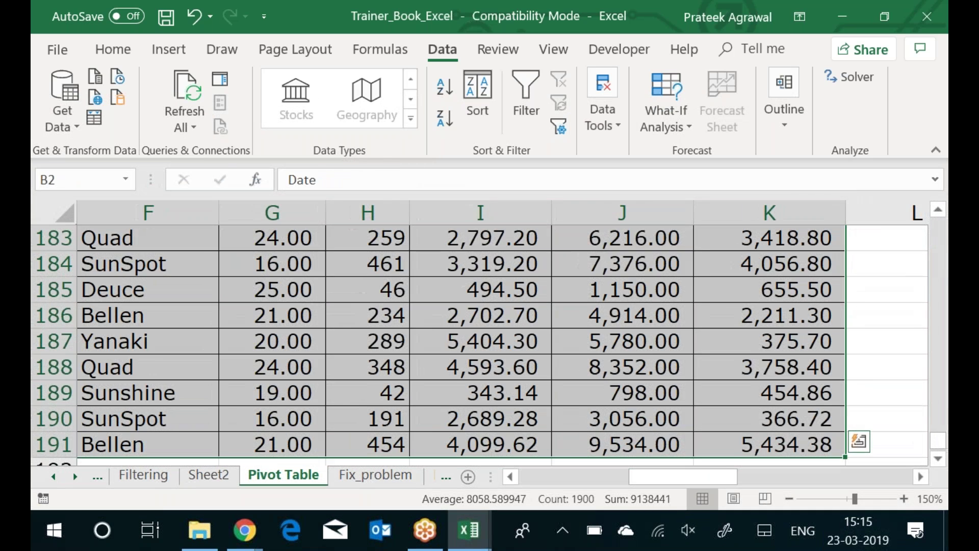
key("ctrl+BackSpace")
key("ctrl+shift+F3")
key("alt+l")
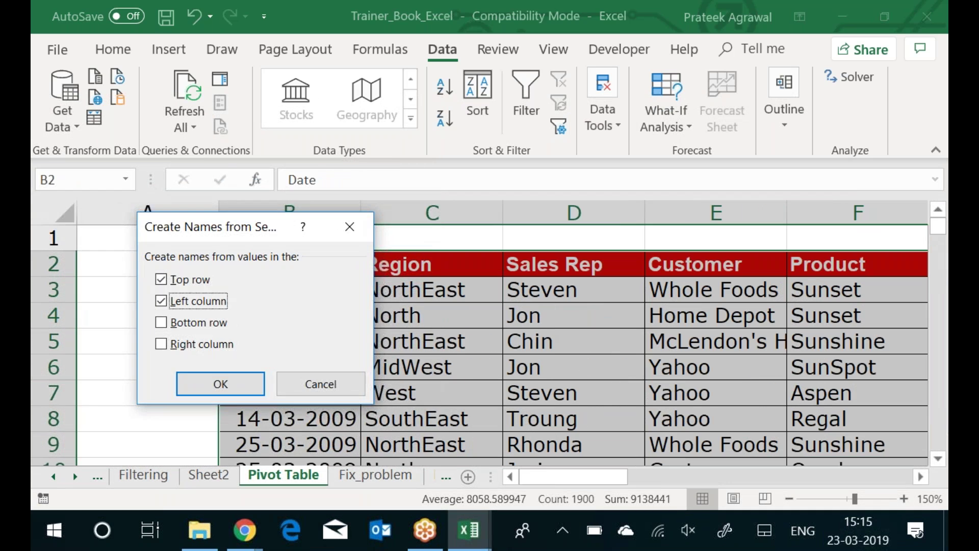
key("Return")
Add a Sales header in R2 beside the unique customer list
key("Right")
key("Right")
key("Right")
key("Right")
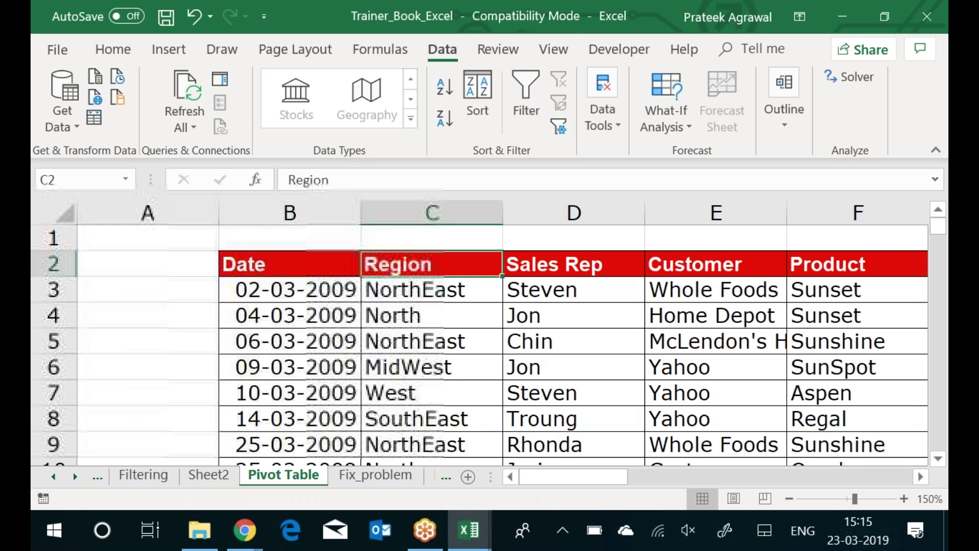
key("Right")
key("Right")
key("Right")
key("Right")
key("Right")
key("Right")
key("Right")
key("Right")
key("Right")
key("Right")
key("Right")
key("Right")
key("Right")
key("Right")
key("Right")
key("Right")
key("Left")
key("Left")
key("Left")
key("Left")
key("Left")
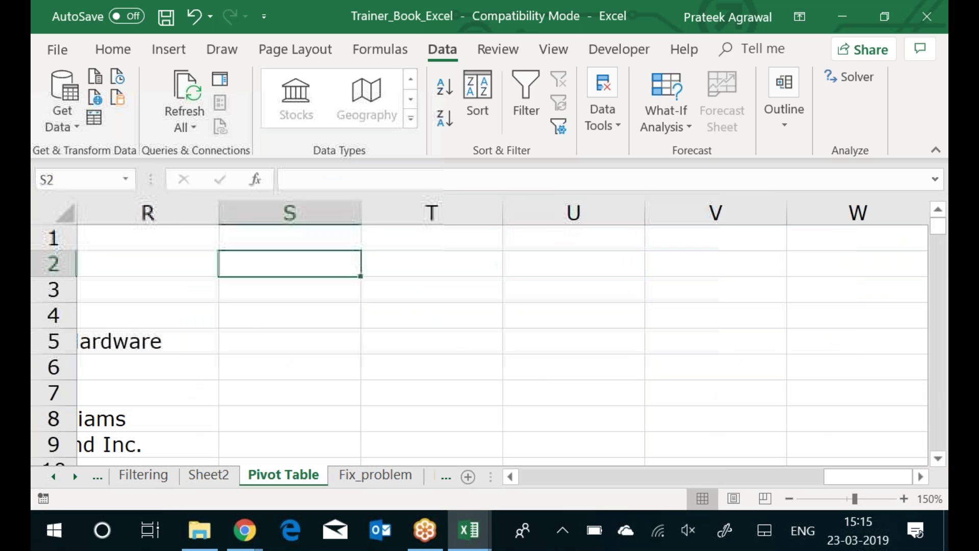
key("Right")
type("Sales")
key("Return")
Total each customer's sales with =SUMIF(Customer,Q3,Sales) in R3 and fill the formula down the customer list
type("=sumif")
key("Tab")
type("c")
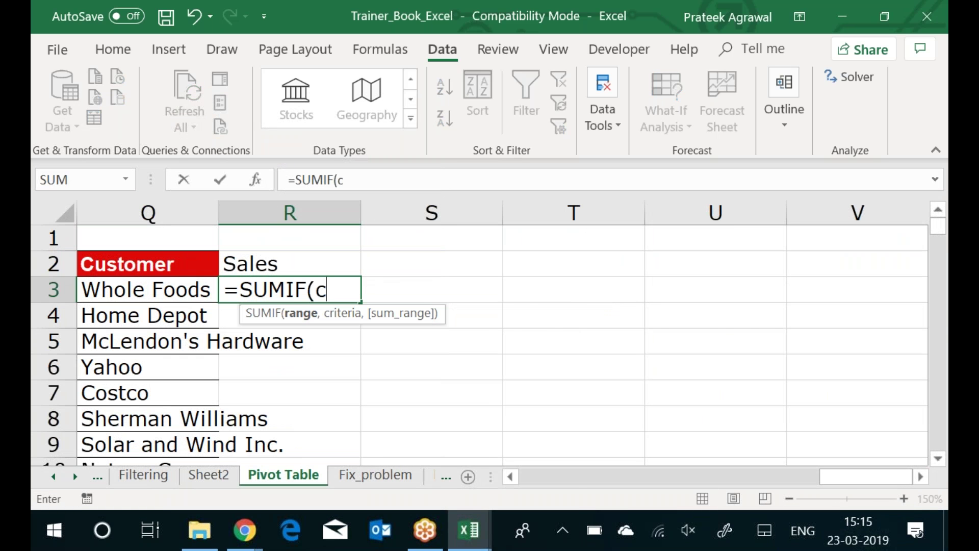
type("ustom")
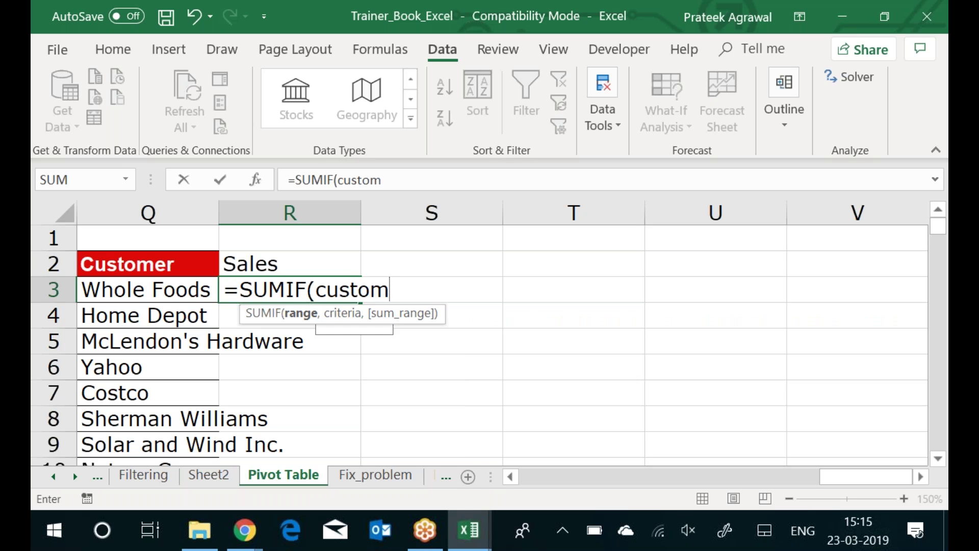
type("er,")
left_click(148, 289)
type(",sales")
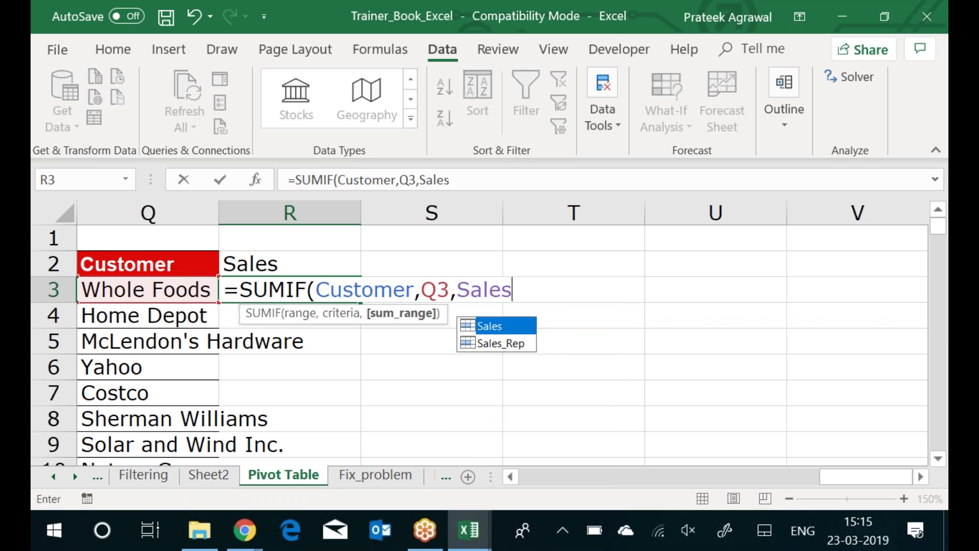
type(")")
key("ctrl+Return")
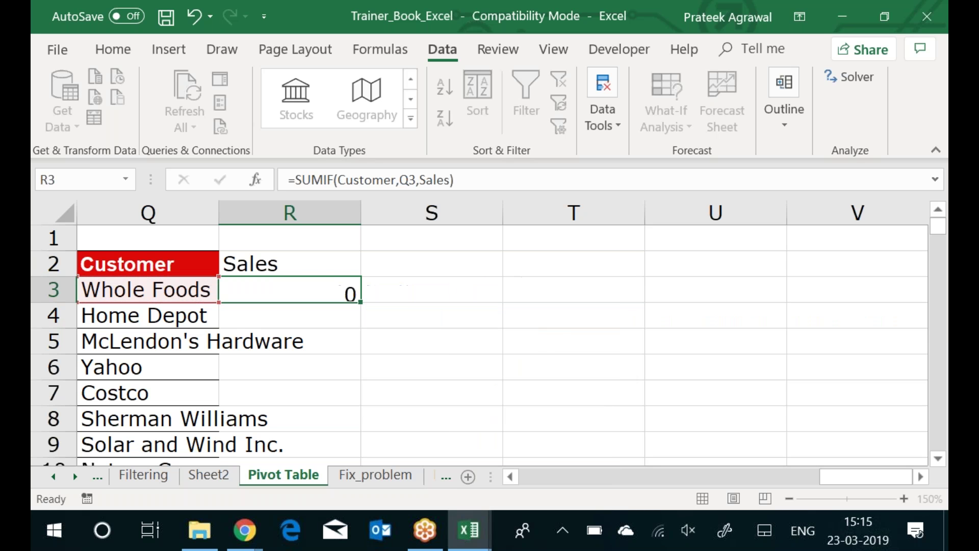
double_click(360, 302)
key("Left")
key("Right")
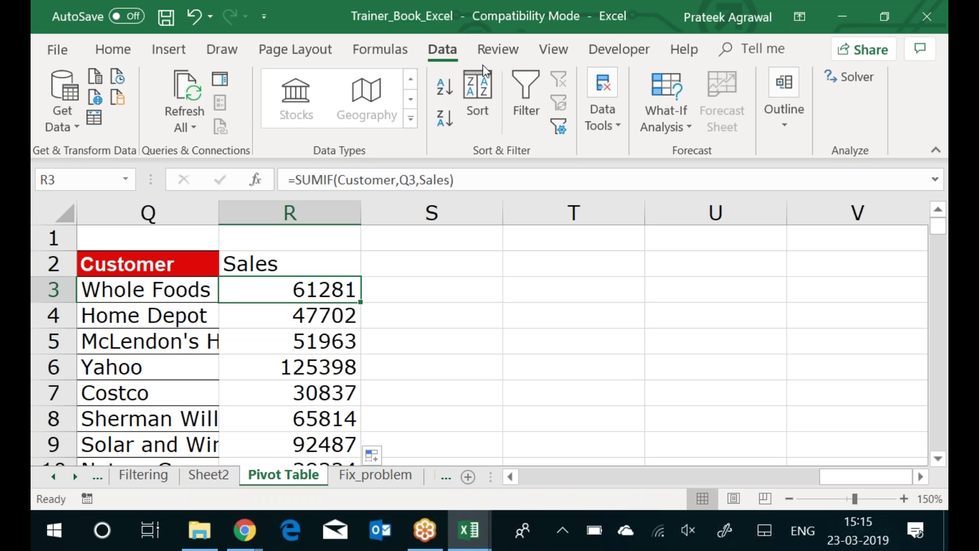
Sort the customer list by Sales from largest to smallest and highlight the top three customers in Q3:R5
left_click(445, 119)
left_click_drag(148, 290, 290, 340)
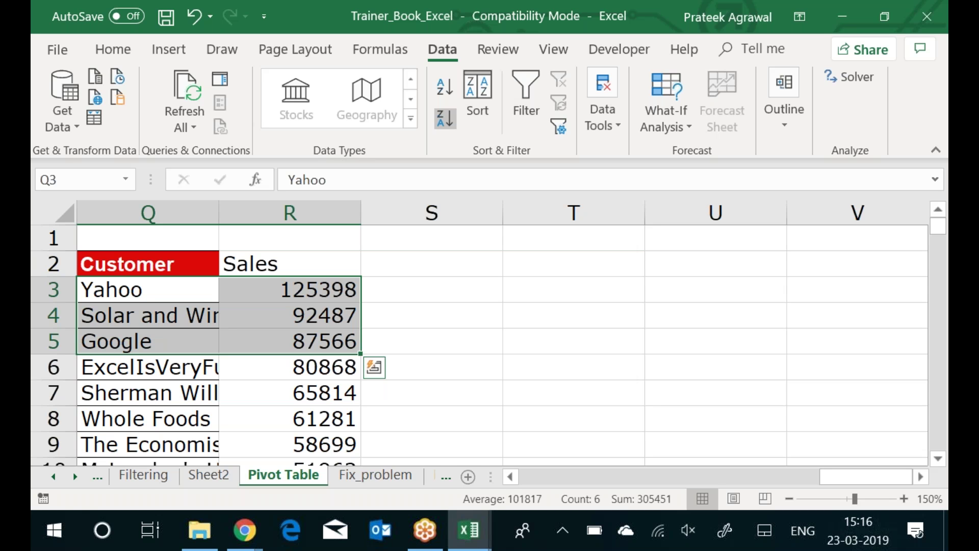
Delete columns Q and R containing the customer list and its sales totals
left_click(188, 212)
left_click_drag(188, 213, 256, 213)
key("ctrl+minus")
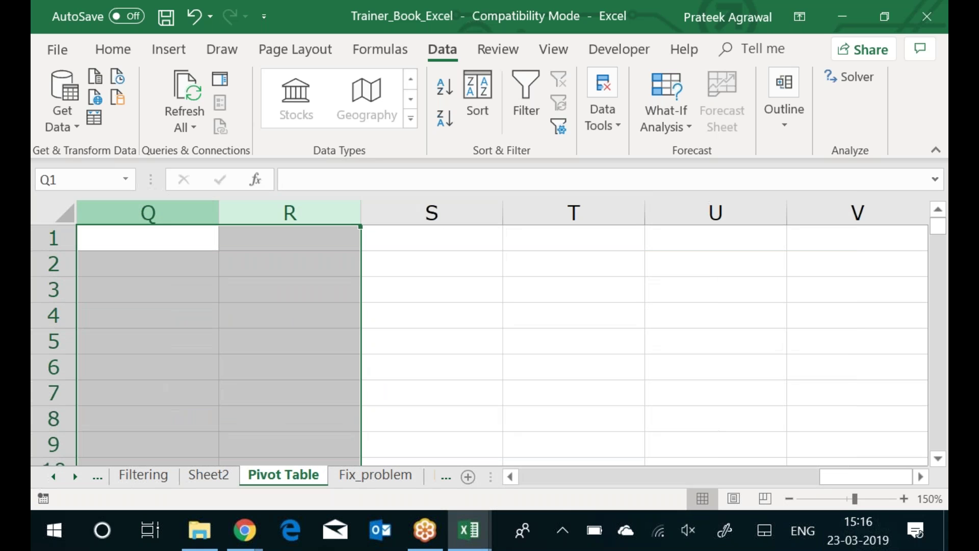
Create a PivotTable from the sales table B2:K191 of the Pivot Table sheet on a new worksheet
key("Left")
key("Left")
key("Left")
key("Left")
key("Left")
key("Left")
key("Left")
key("Left")
key("Left")
key("Left")
key("Left")
key("Left")
key("Left")
key("Left")
key("Left")
key("Left")
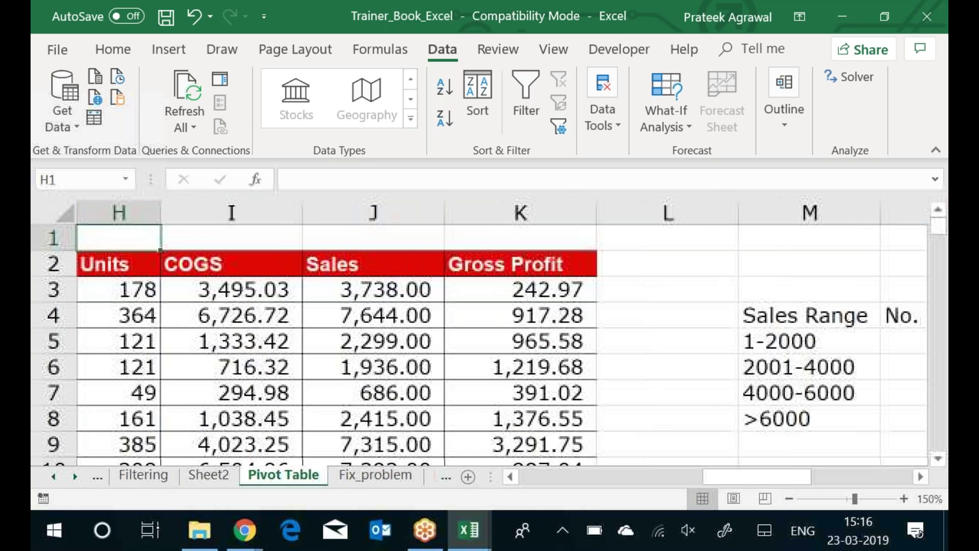
key("Right")
key("Down")
key("Down")
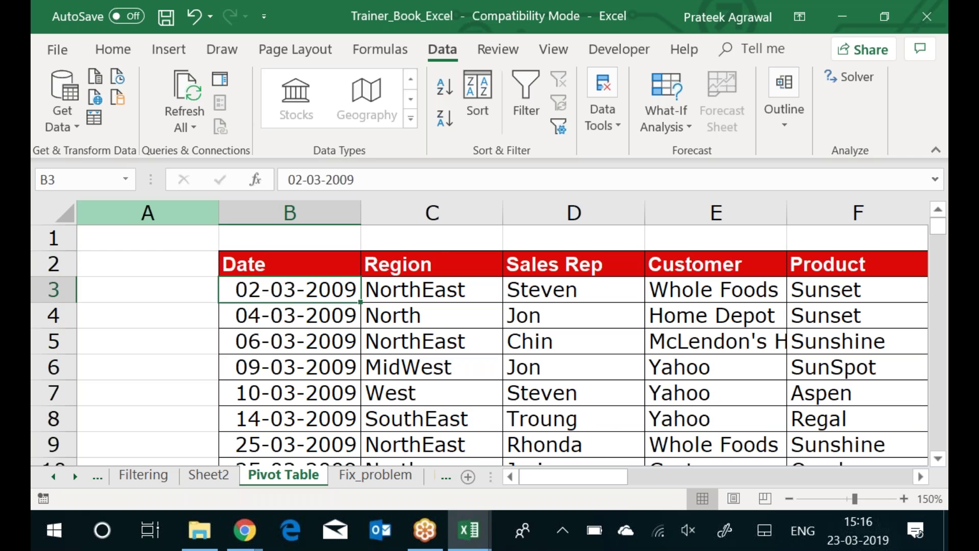
key("Right")
key("Right")
key("Right")
key("Right")
key("Right")
key("Right")
key("Right")
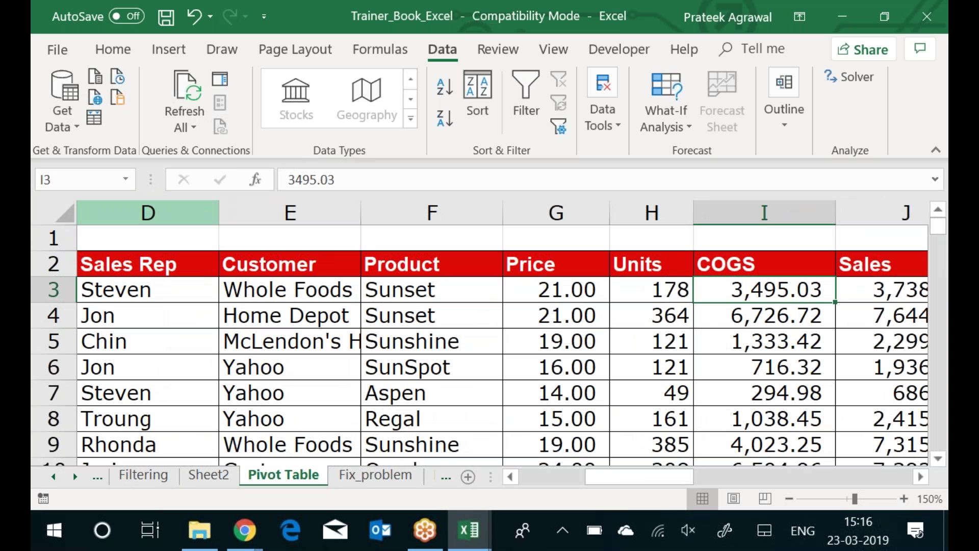
key("Left")
key("Left")
key("Left")
key("Left")
key("Down")
key("Down")
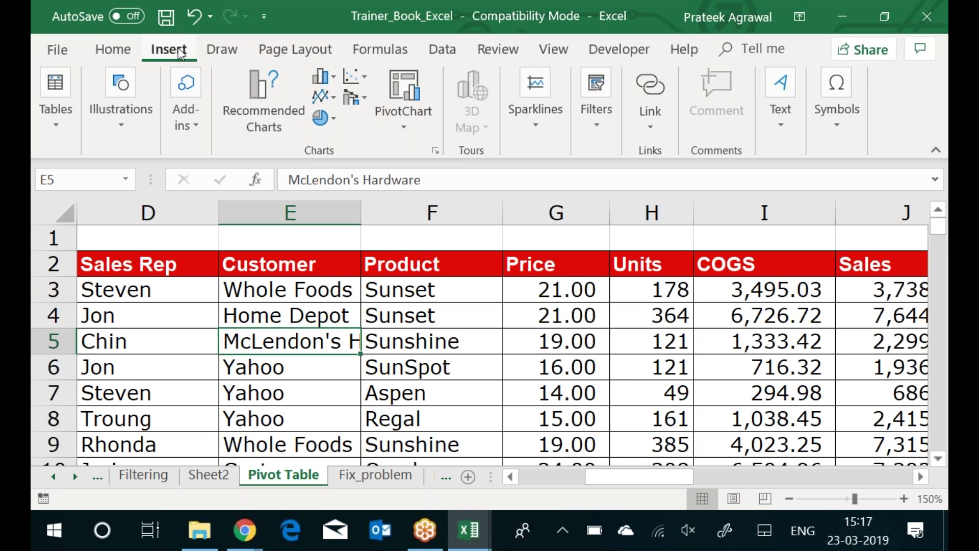
left_click(52, 122)
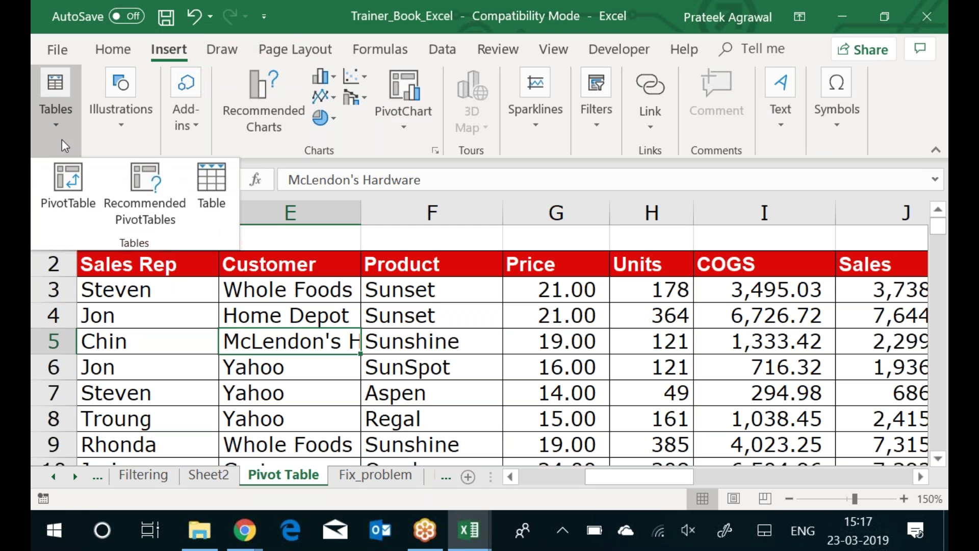
left_click(73, 185)
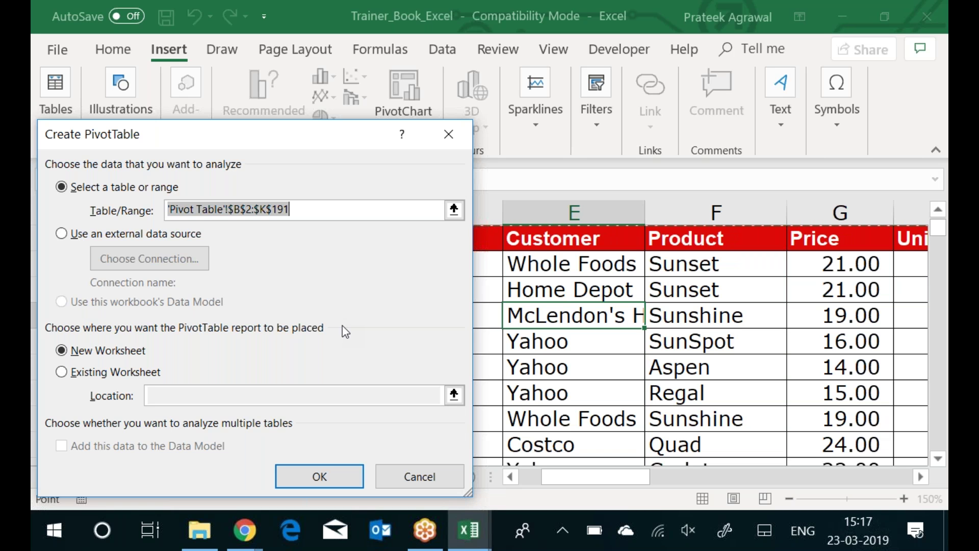
left_click(337, 482)
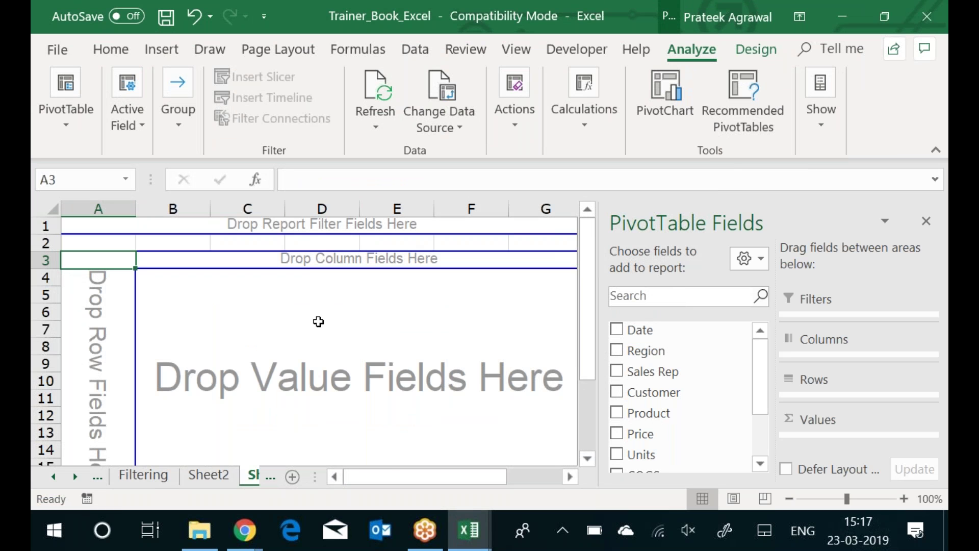
Delete the sheet holding the empty PivotTable layout from the workbook
right_click(253, 477)
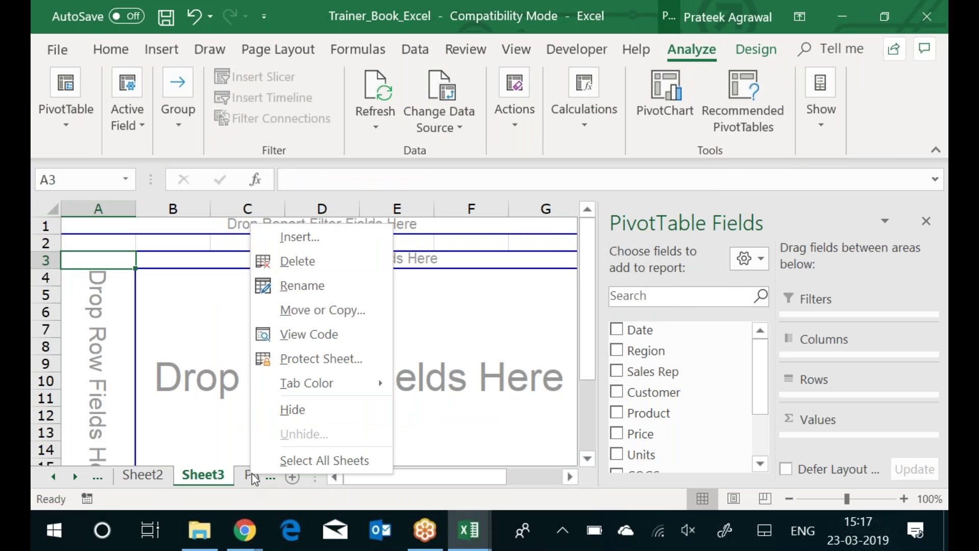
left_click(293, 261)
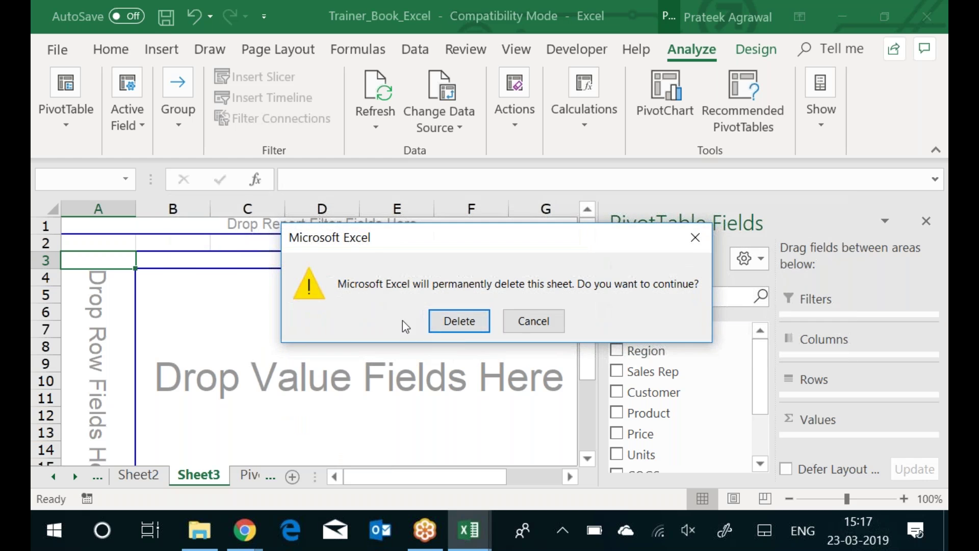
left_click(459, 320)
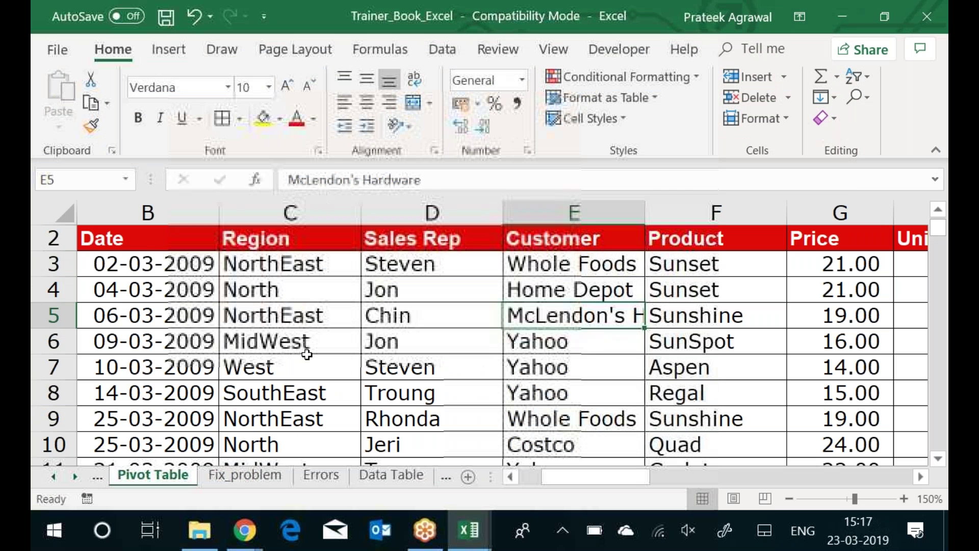
Start a PivotTable from the sales data and choose to place it on an existing worksheet
left_click(306, 355)
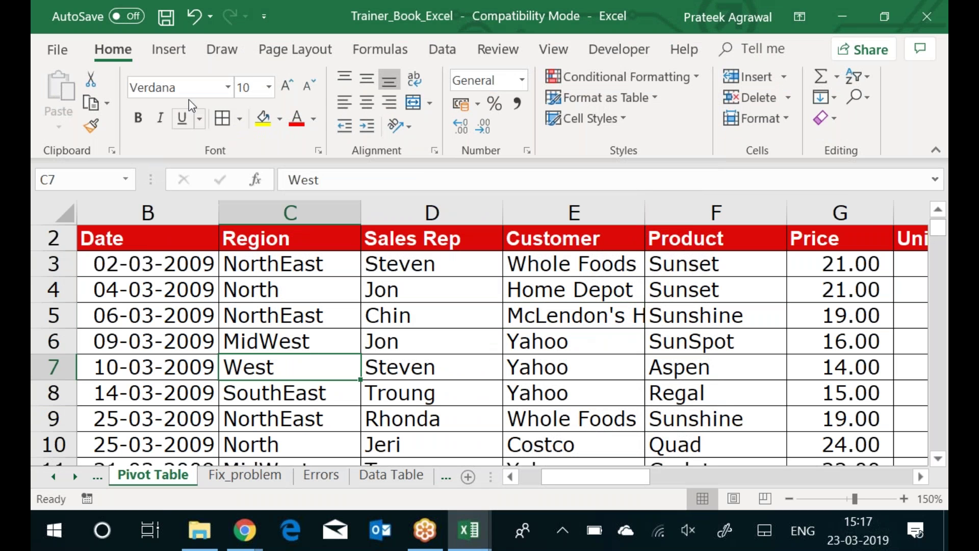
left_click(180, 56)
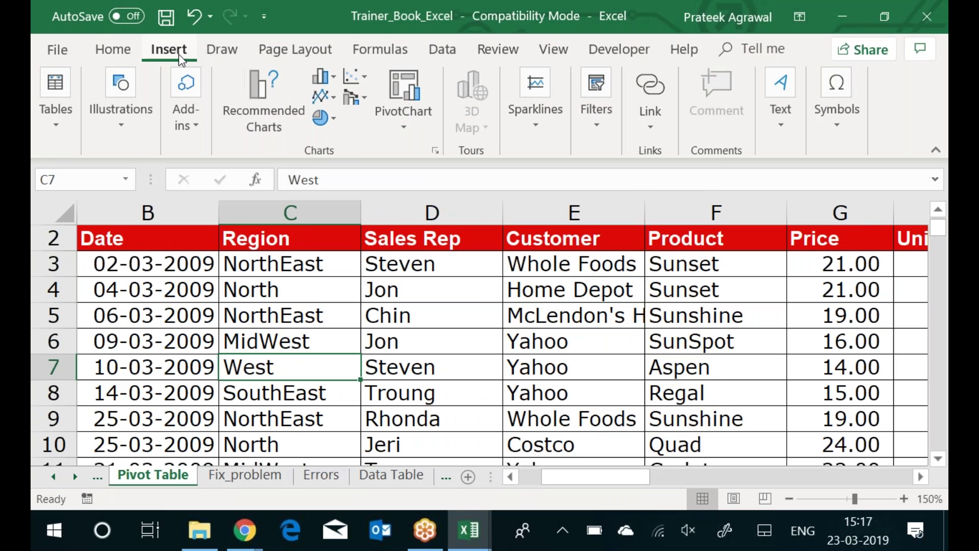
left_click(55, 97)
left_click(63, 179)
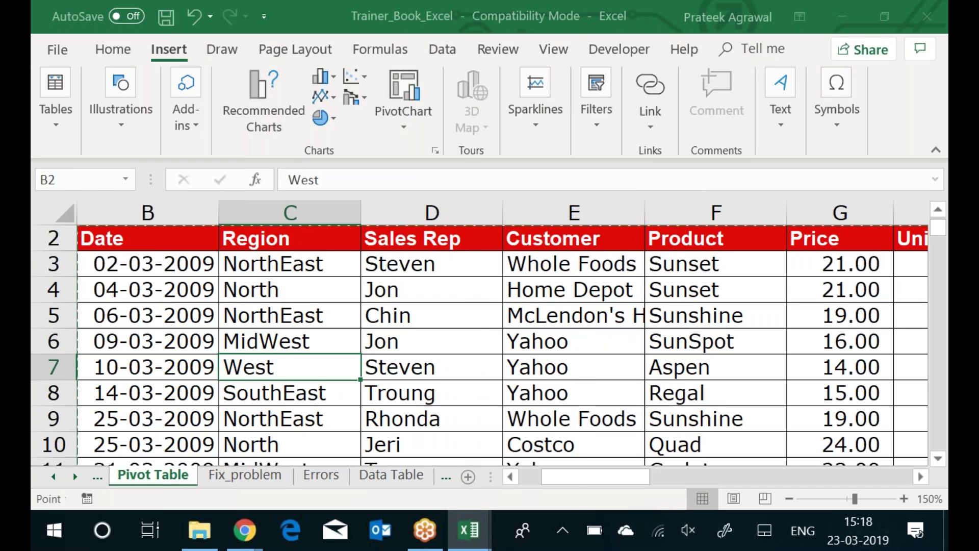
left_click(107, 373)
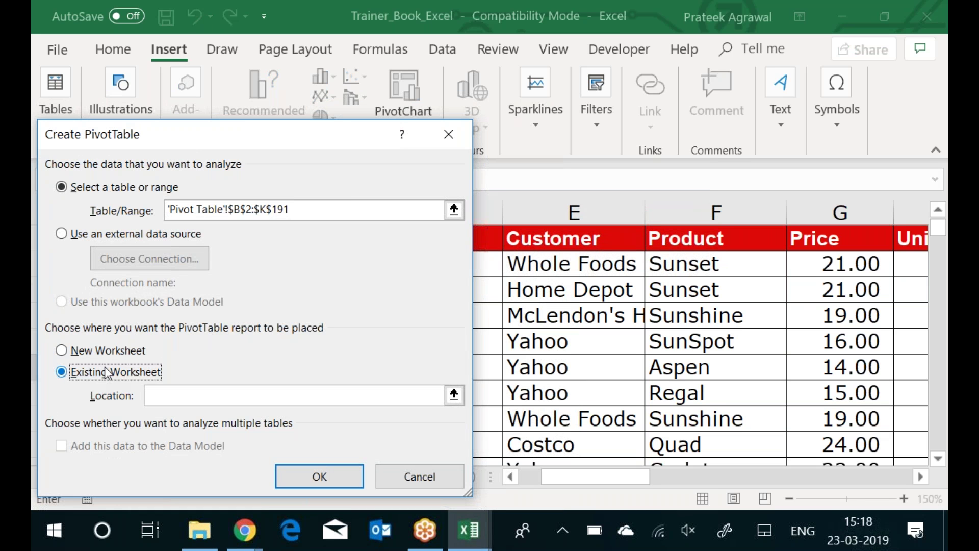
left_click(453, 401)
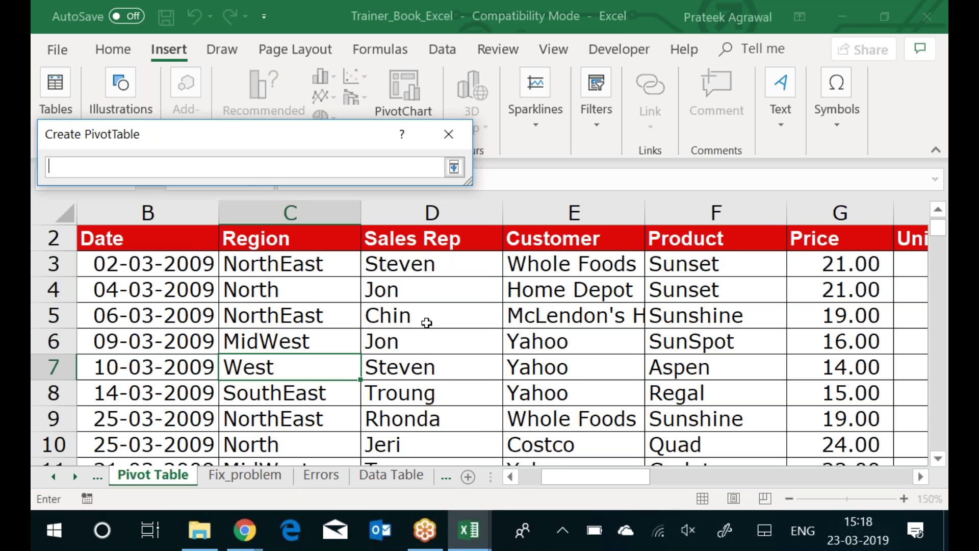
Pick cell P3 of the Pivot Table sheet, beside the Sales Range table, as the PivotTable location
left_click(285, 298)
key("Right")
key("Right")
key("Right")
key("Right")
key("Right")
key("Right")
key("Right")
key("Right")
key("Right")
key("Right")
key("Right")
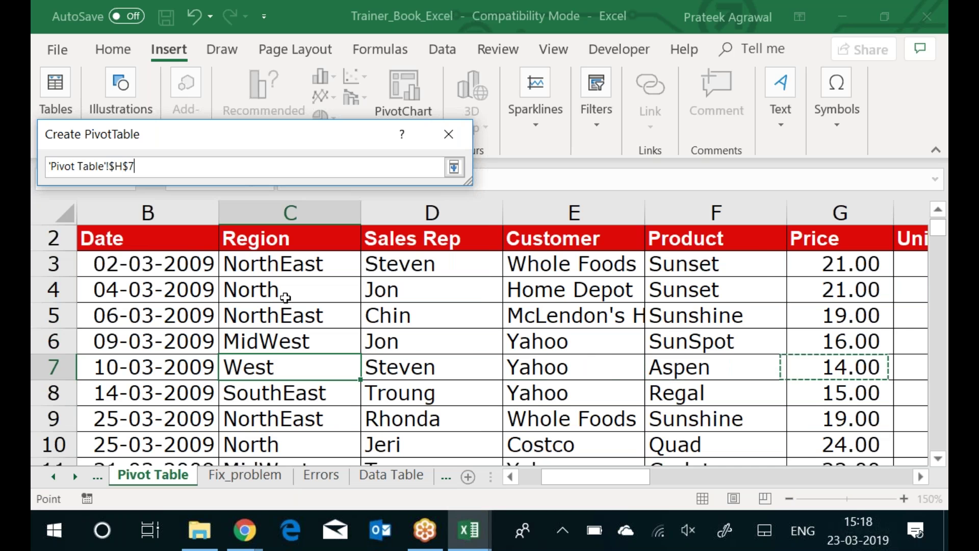
key("Right")
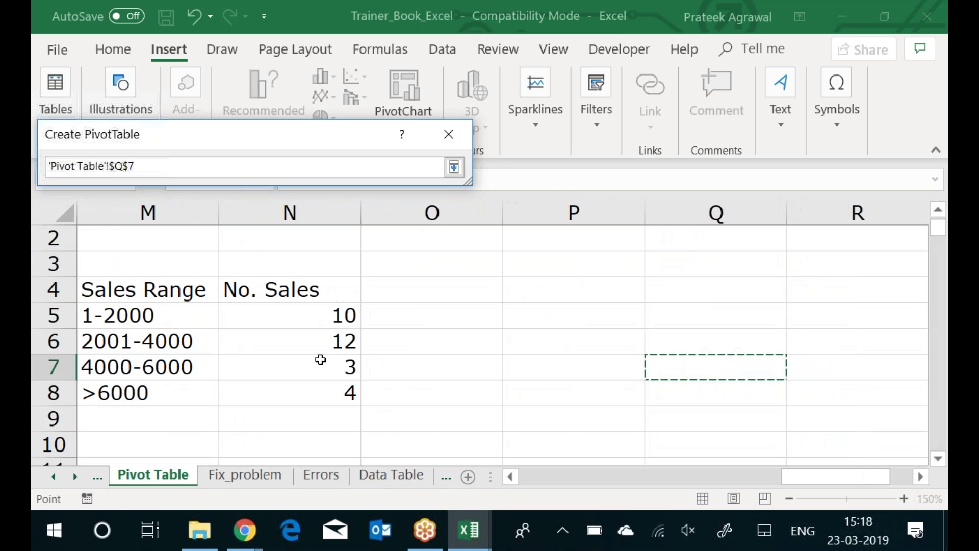
left_click(547, 272)
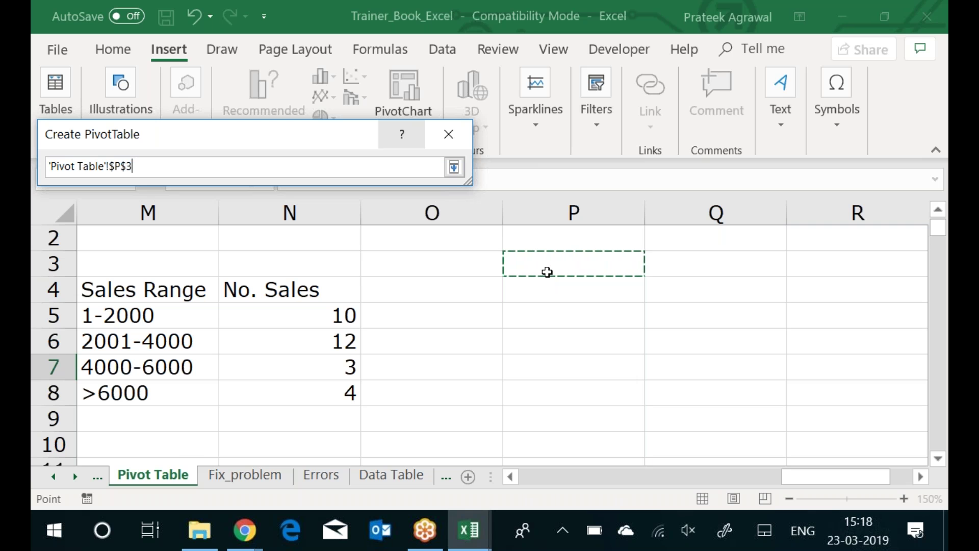
Try placing the PivotTable at F5 of the Errors sheet and at C23 of Nested IF - Exer in the participant workbook, and cancel it
left_click(328, 481)
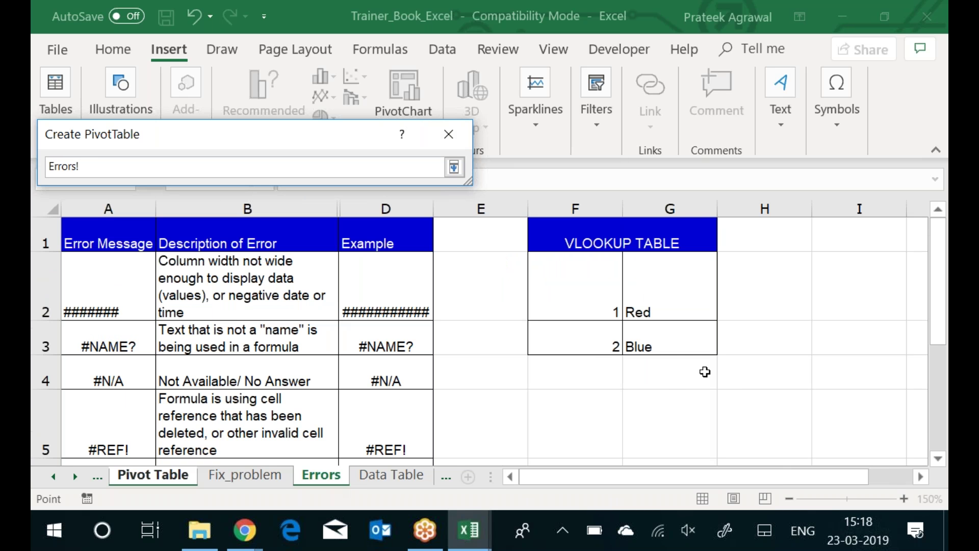
left_click(571, 408)
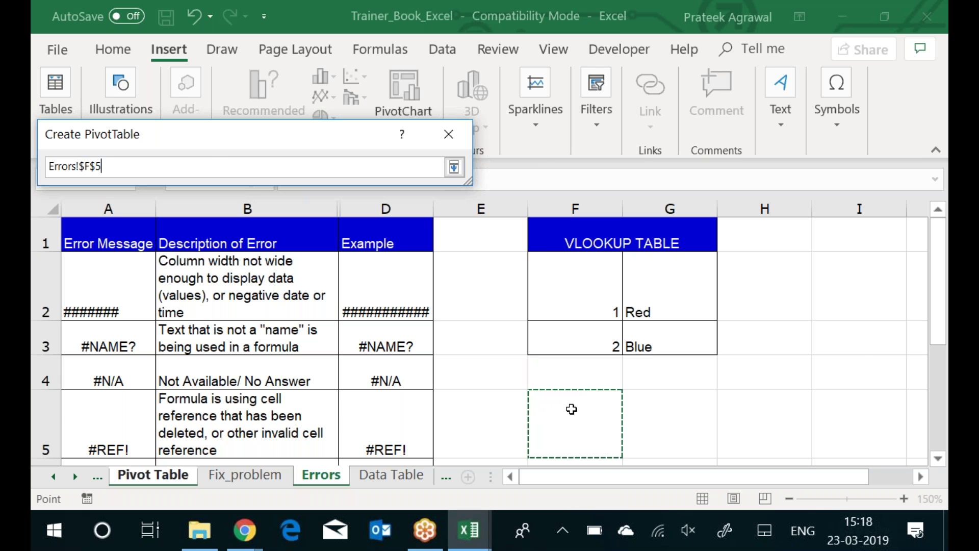
key("alt+Tab")
key("alt+Tab")
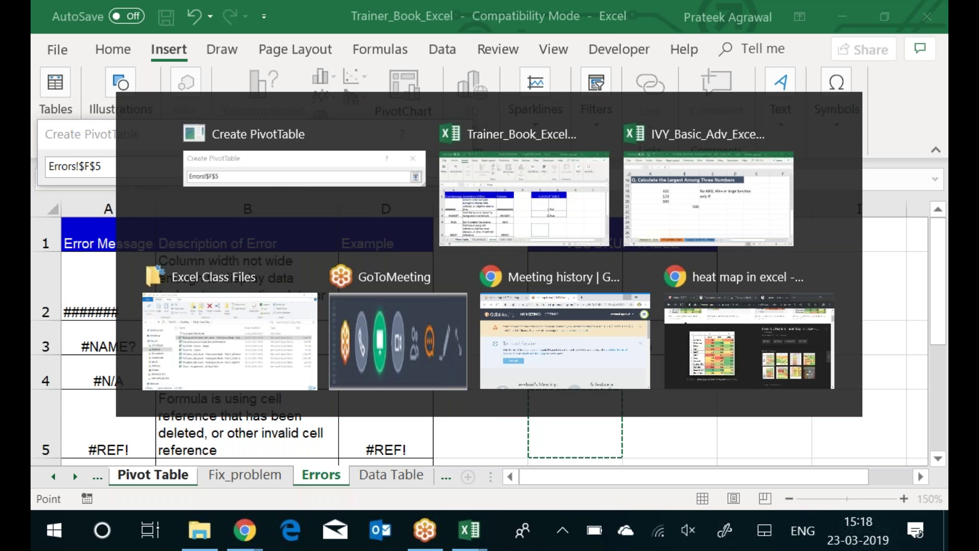
left_click(532, 344)
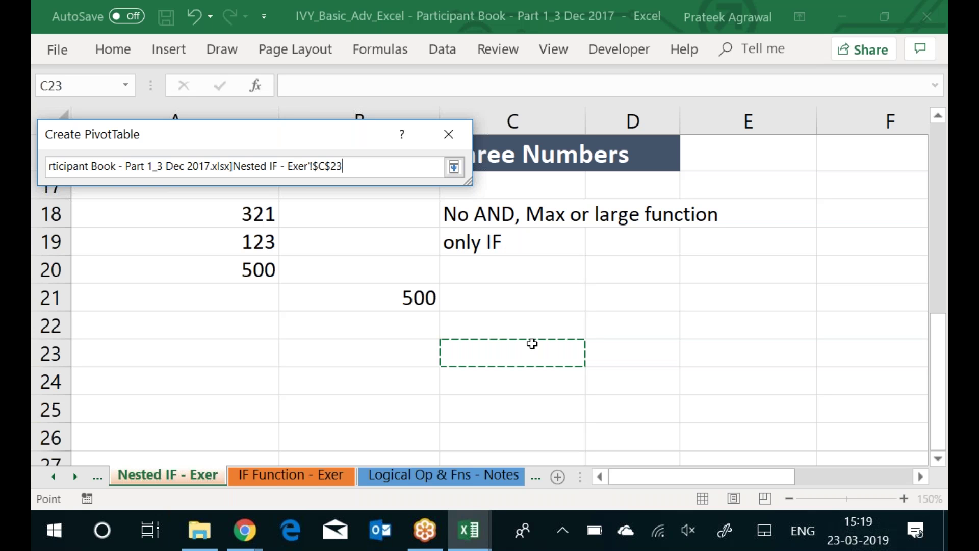
key("Return")
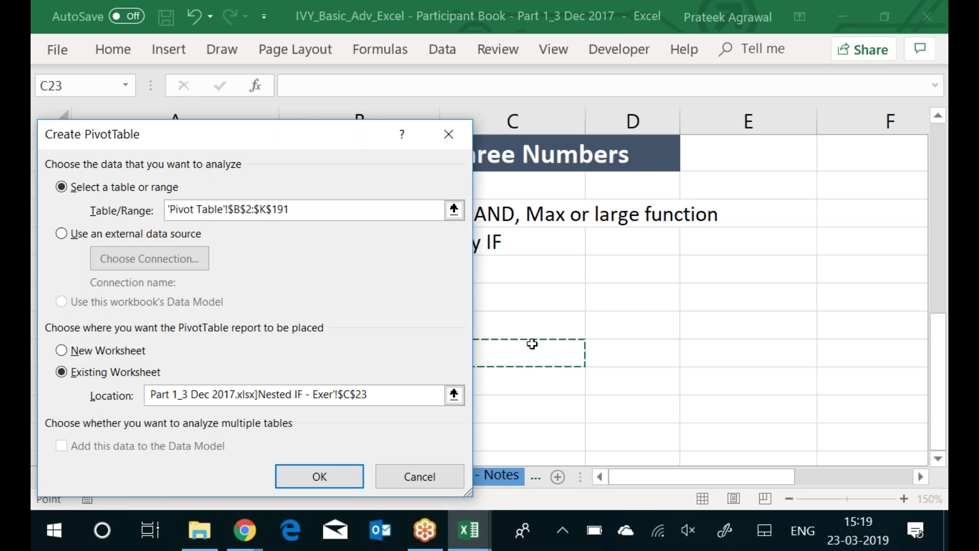
left_click(105, 357)
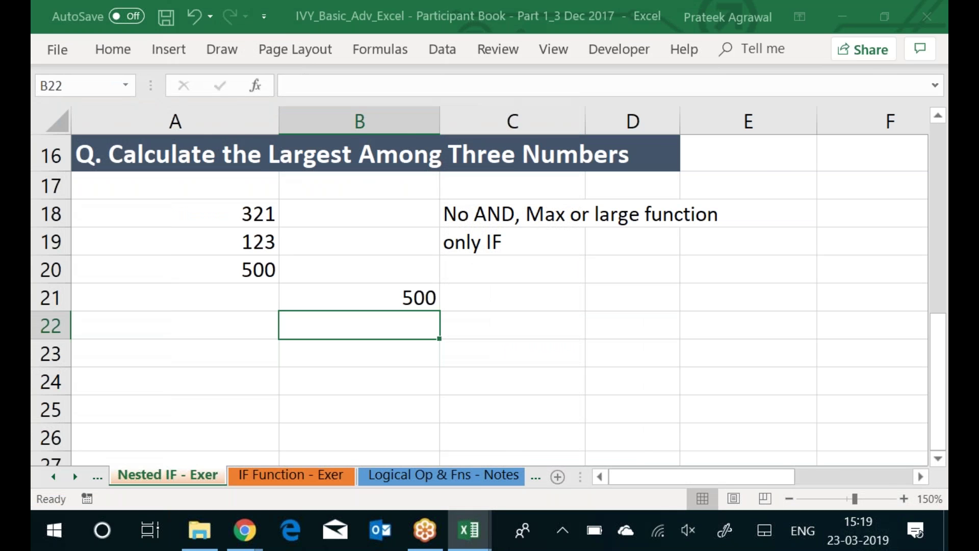
Switch back to the Trainer_Book_Excel workbook and review the Create PivotTable data source options for the sales table
key("alt+Tab")
left_click(136, 241)
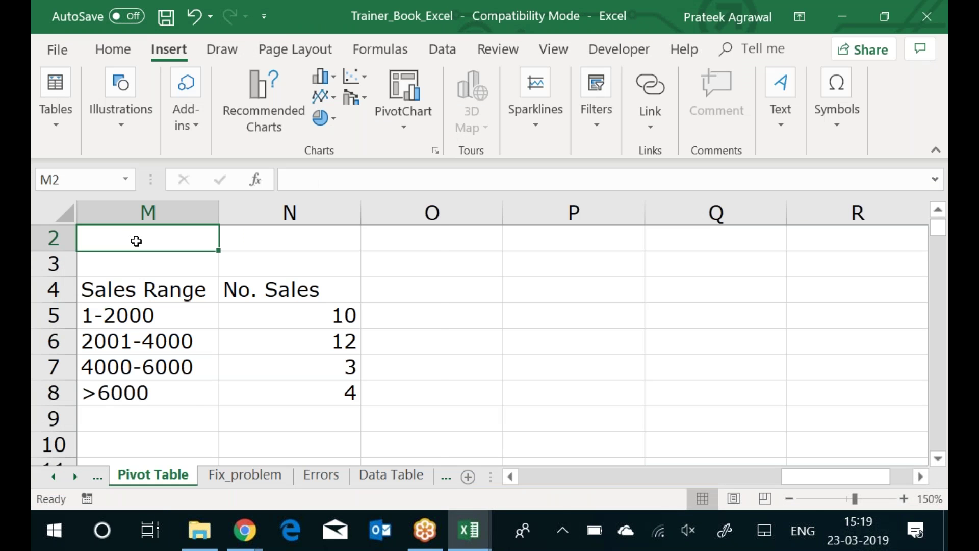
key("Left")
key("Left")
key("Left")
key("Left")
key("Left")
key("Left")
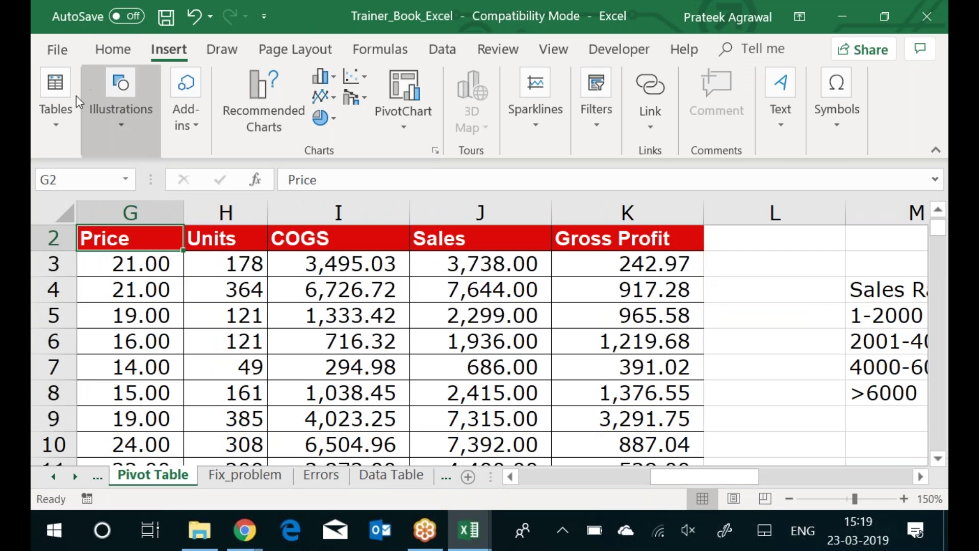
left_click(45, 93)
left_click(68, 176)
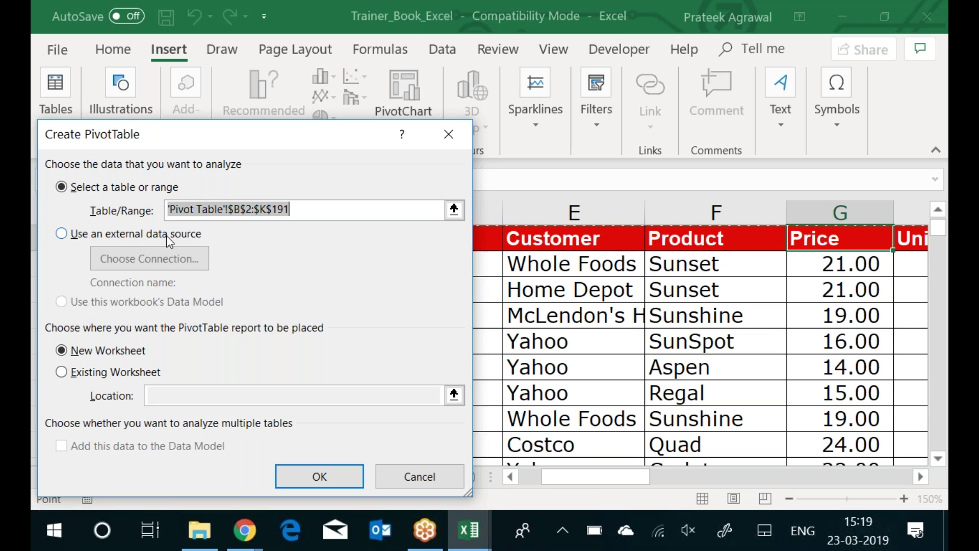
key("Escape")
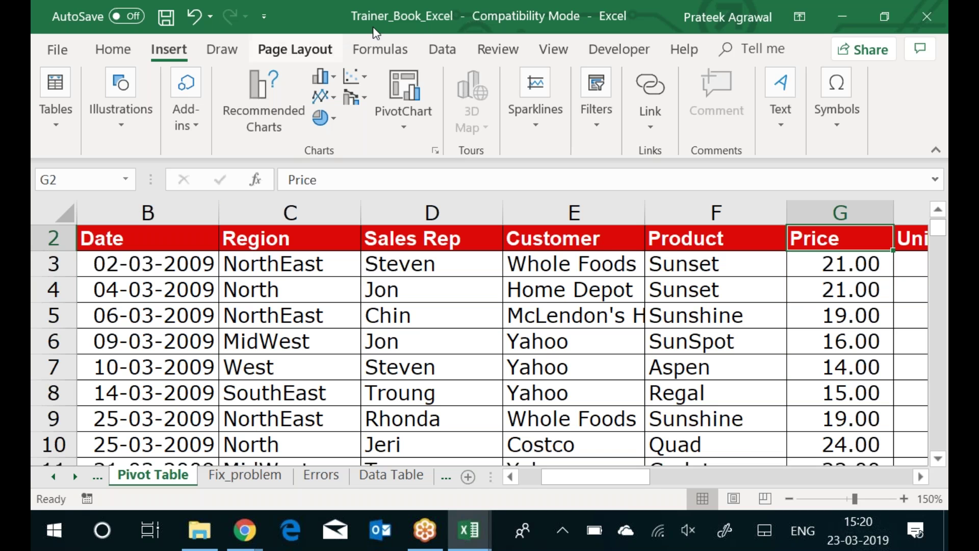
Review the available Get Data import sources for bringing external data into the workbook
left_click(437, 50)
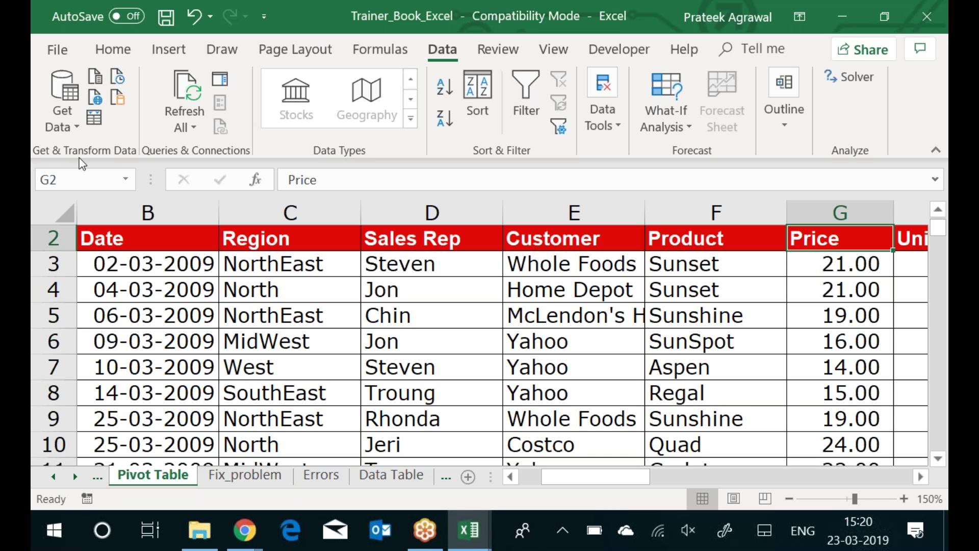
left_click(72, 116)
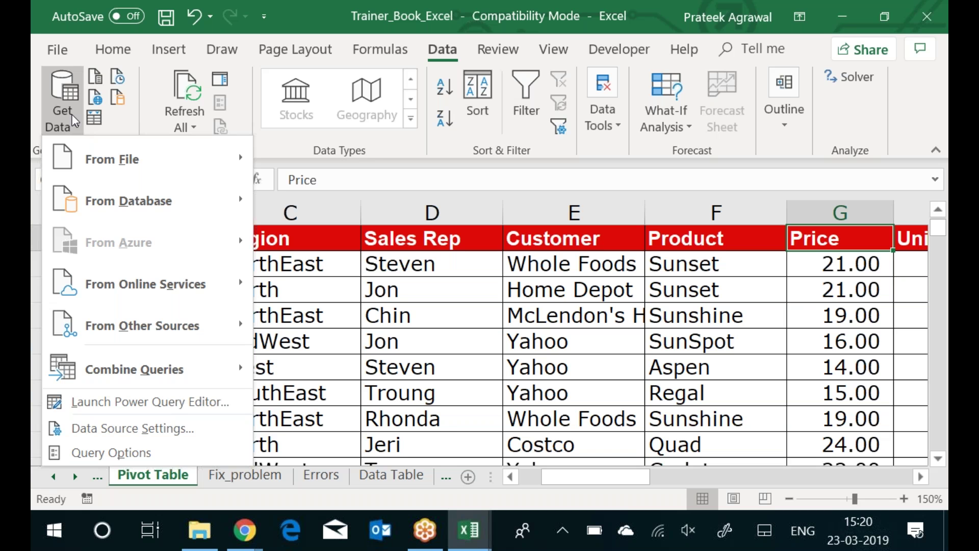
left_click(75, 120)
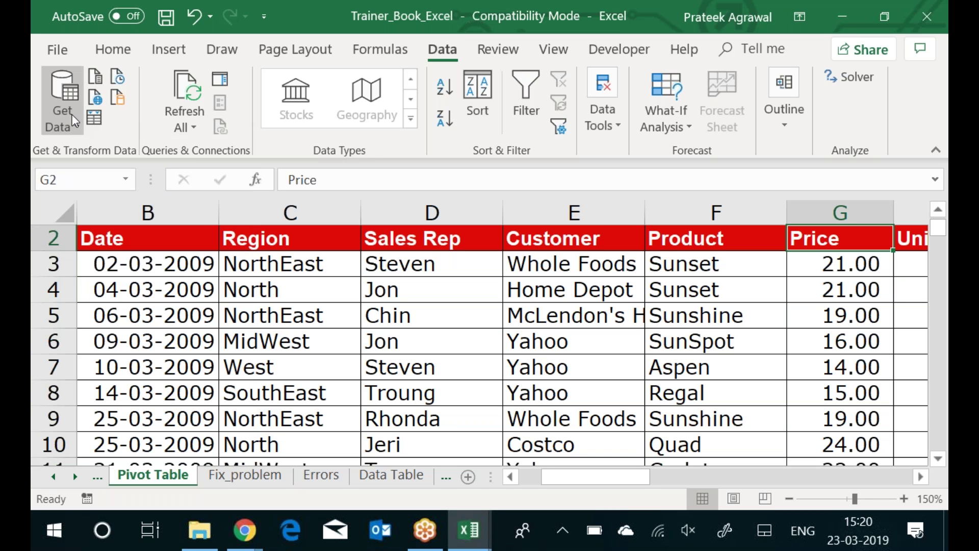
mouse_move(74, 121)
left_click(117, 276)
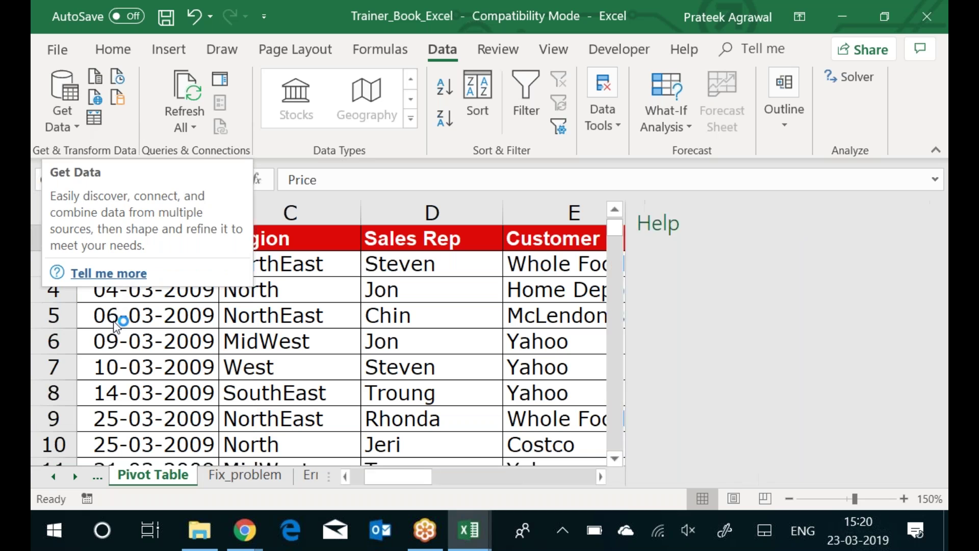
left_click(121, 321)
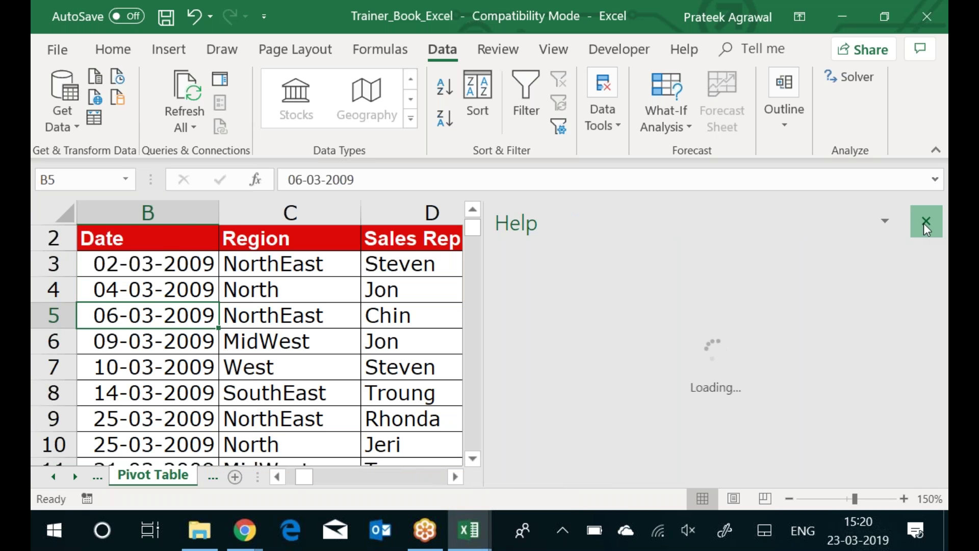
left_click(926, 225)
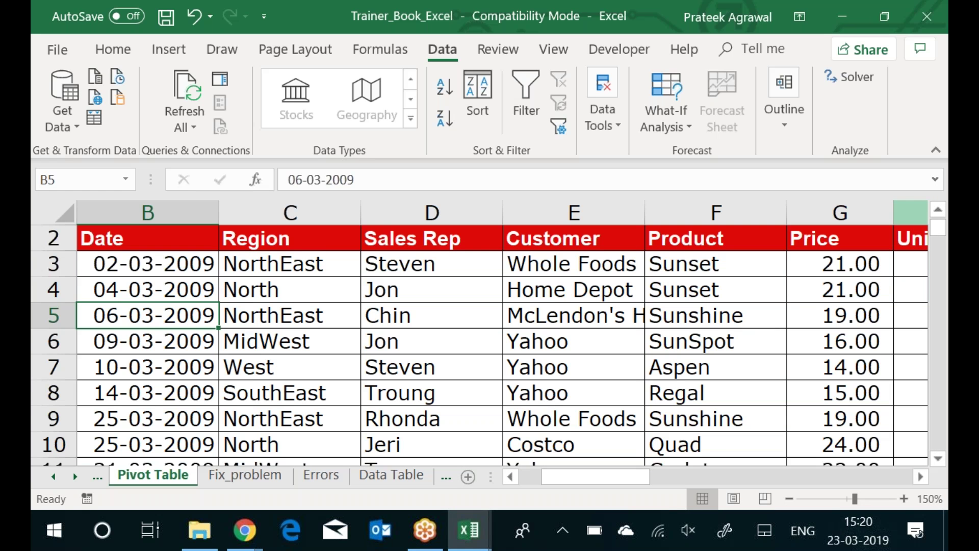
Start a PivotTable that uses an external data source and browse for more connections beyond the existing ones
left_click(162, 48)
left_click(56, 97)
left_click(66, 188)
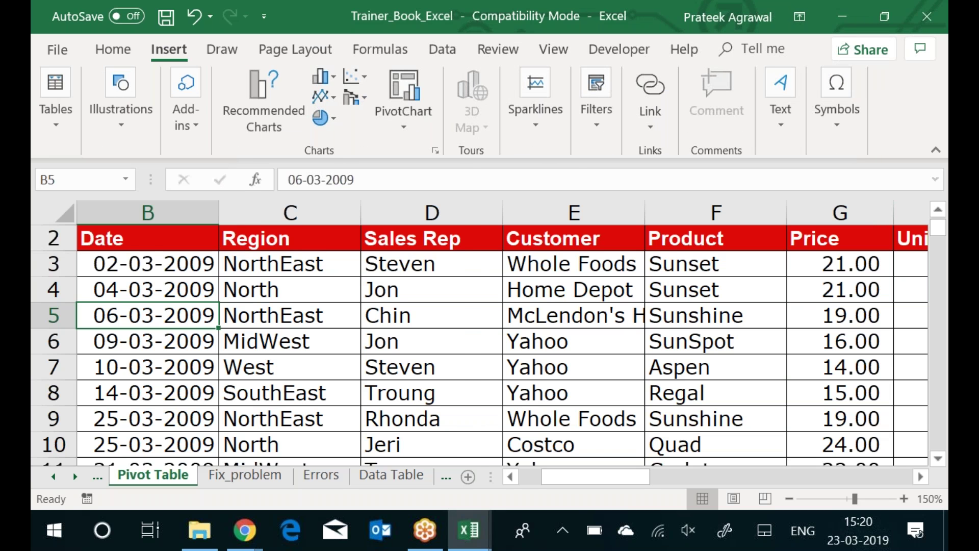
left_click(163, 236)
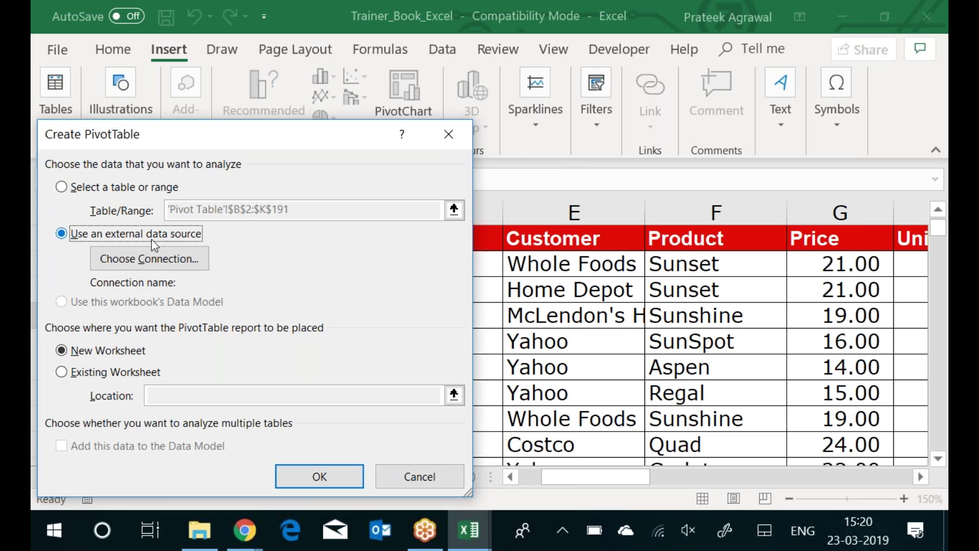
left_click(143, 255)
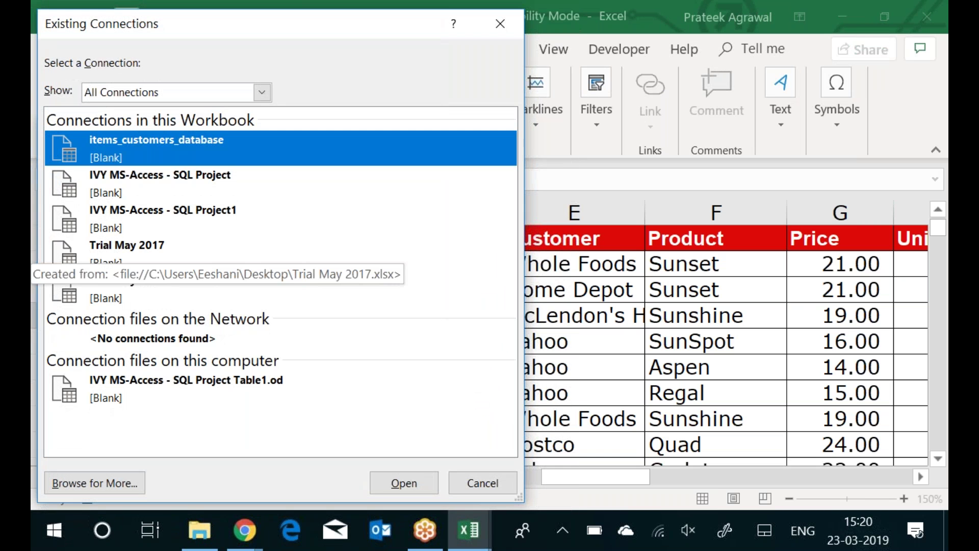
left_click(108, 484)
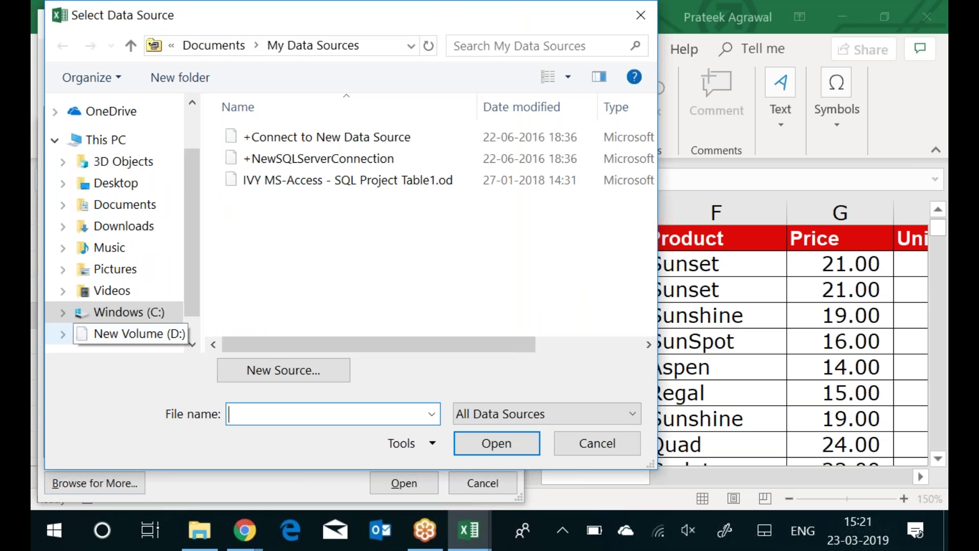
Browse New Volume (D:) to the Tableau folder inside Data Analytics Certification KPO
left_click(155, 335)
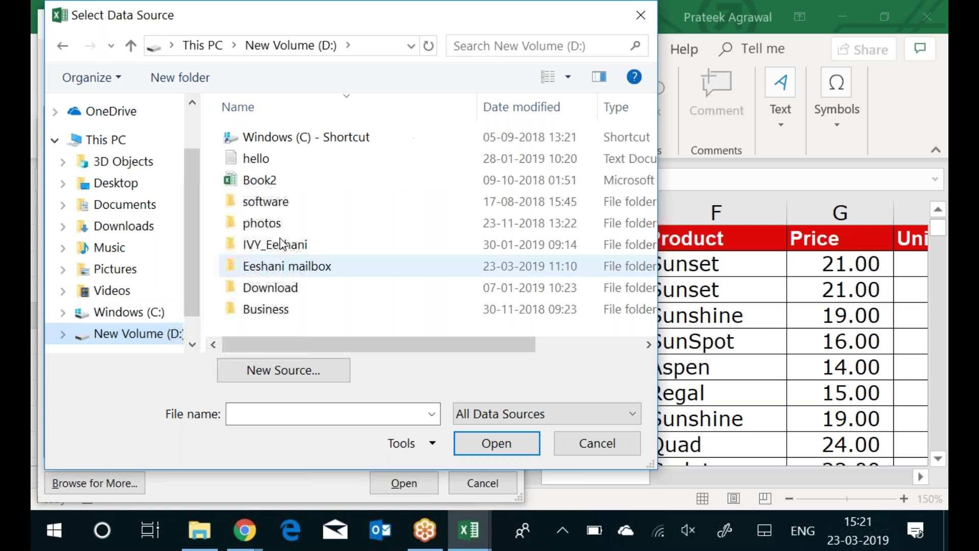
double_click(282, 238)
scroll(283, 241, "down", 10)
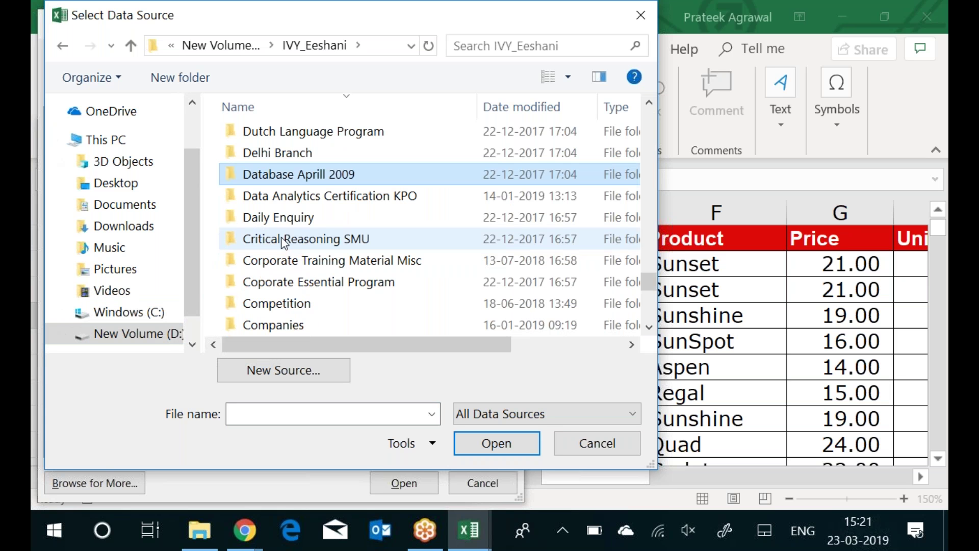
key("Down")
key("Return")
key("Return")
key("Down")
key("Down")
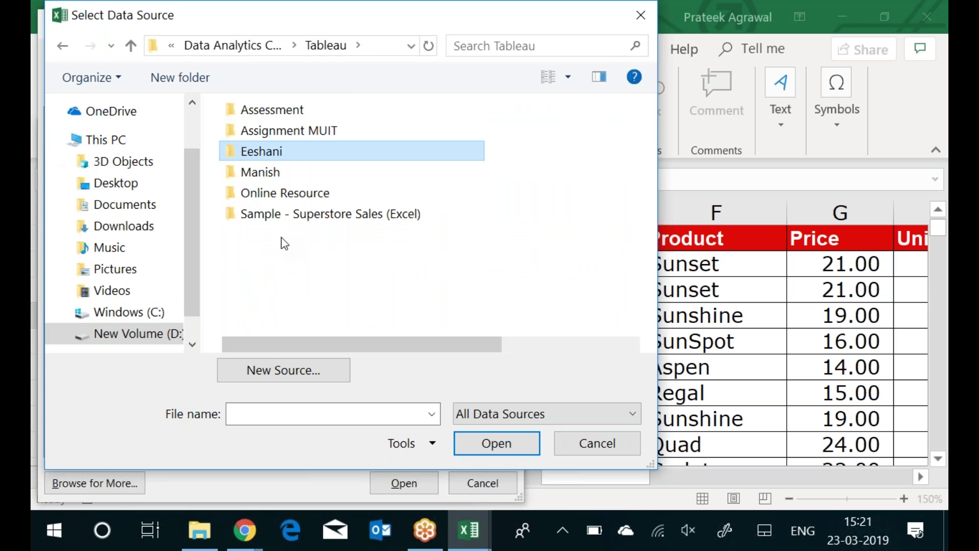
Browse from the Tableau folder through the trainer's subfolder to the Session 6 folder
key("Return")
key("Down")
key("Down")
key("Down")
key("Down")
key("Down")
key("Down")
key("Down")
key("Down")
key("Down")
key("Down")
key("Down")
key("Down")
key("Down")
key("Up")
key("Return")
Choose UK-Bank-Customers as the external data source and try to create the PivotTable on a new worksheet
key("Down")
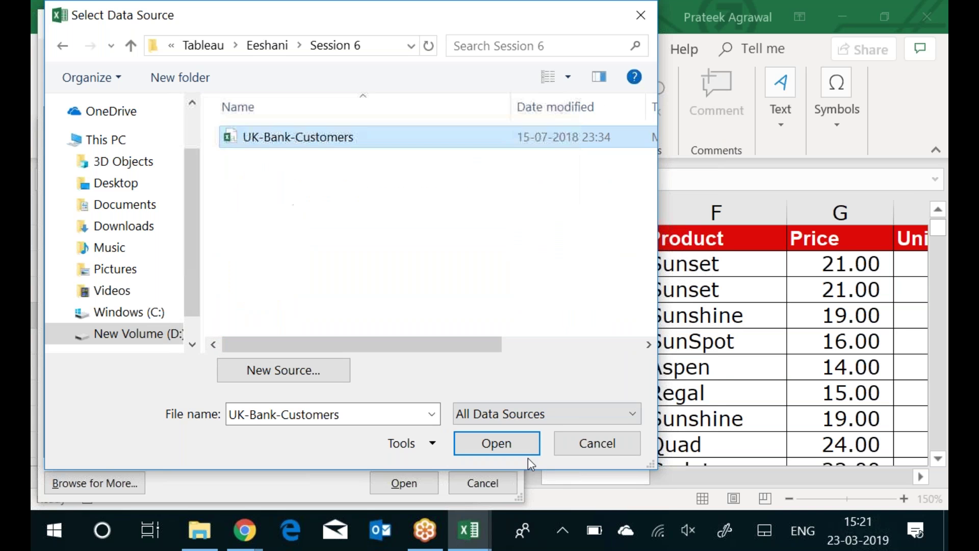
left_click(517, 448)
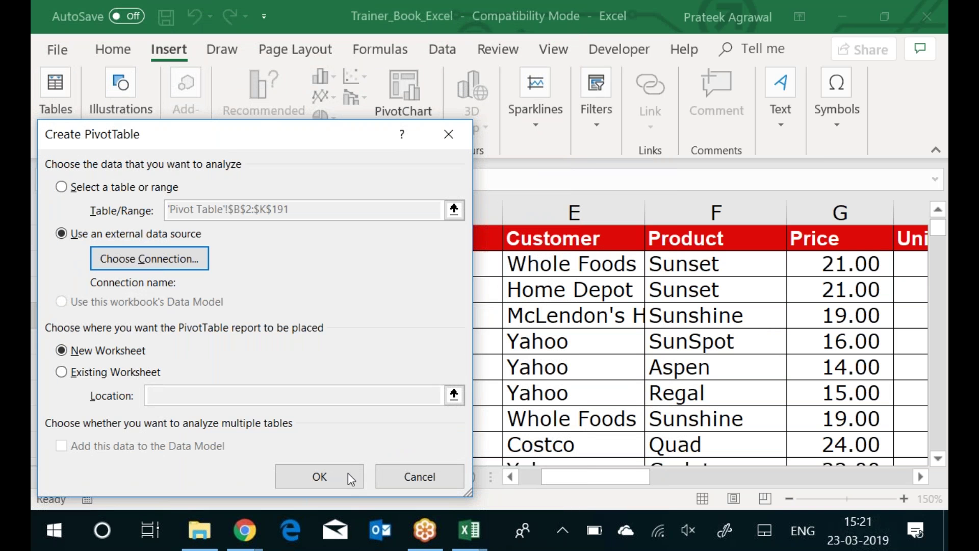
left_click(348, 473)
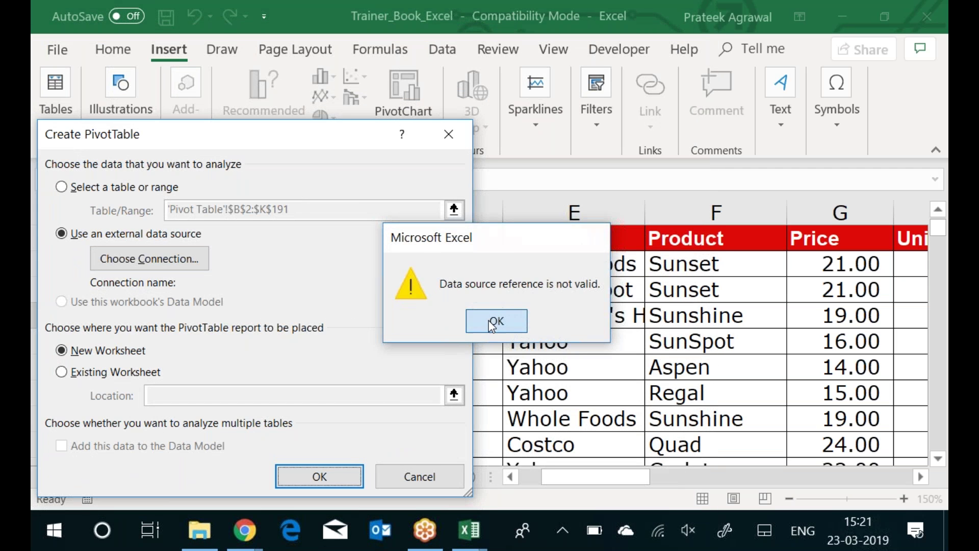
left_click(491, 321)
Choose the items_customers_database connection for the PivotTable, and reopen the list of existing connections
left_click(176, 252)
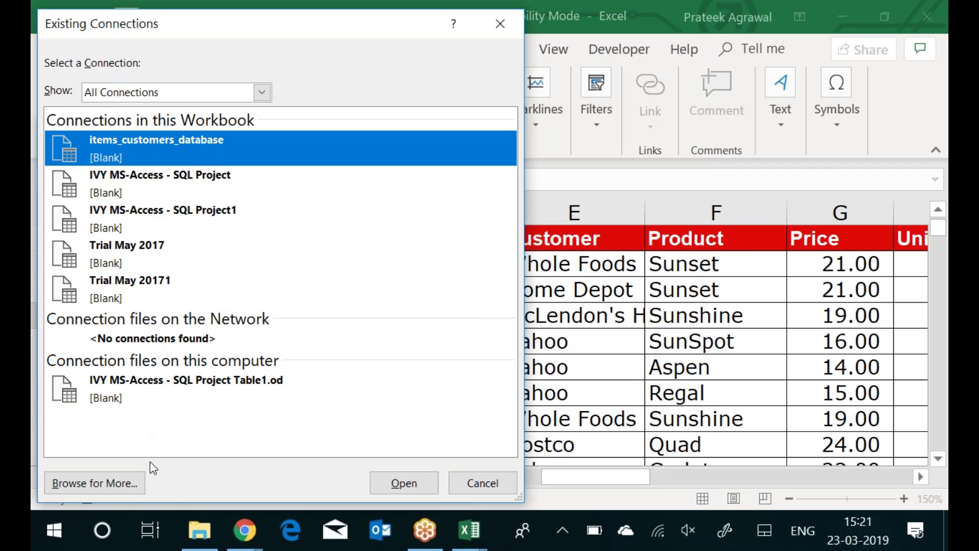
left_click(410, 487)
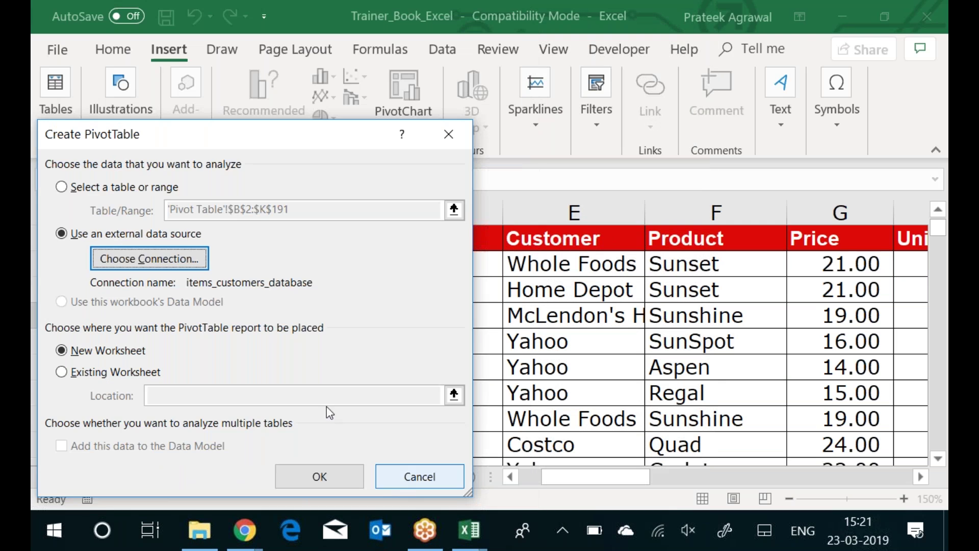
left_click(189, 259)
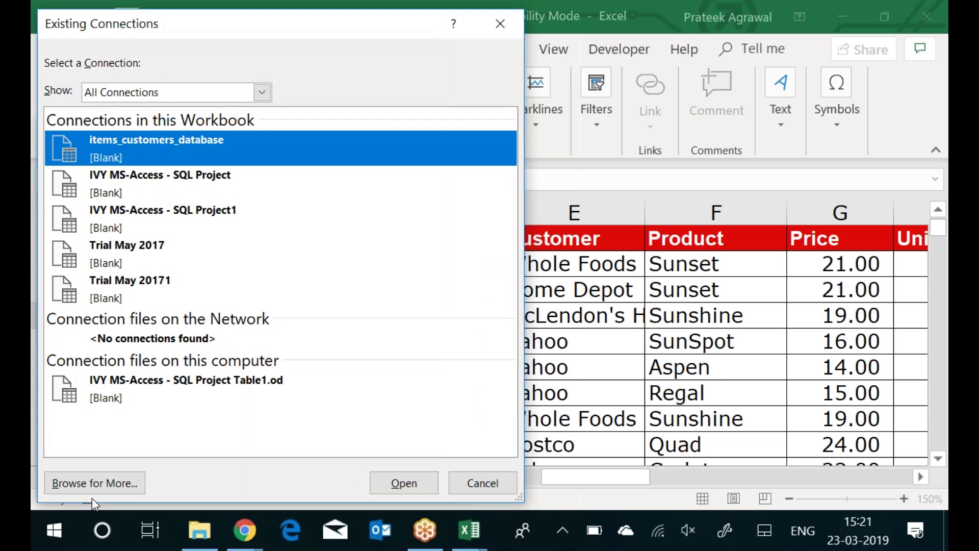
Browse for more data sources from New Volume (D:) to the Tableau folder inside Data Analytics Certification KPO
left_click(94, 483)
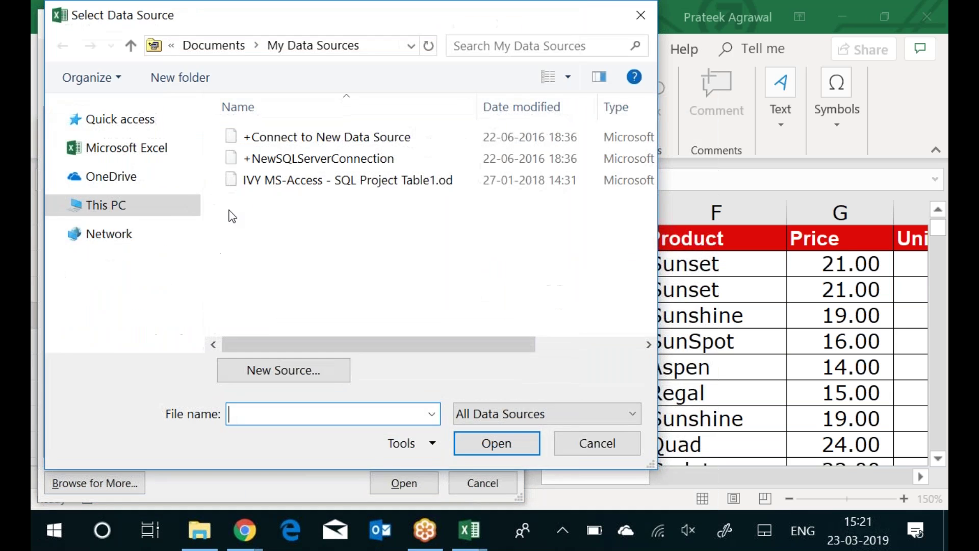
left_click(284, 180)
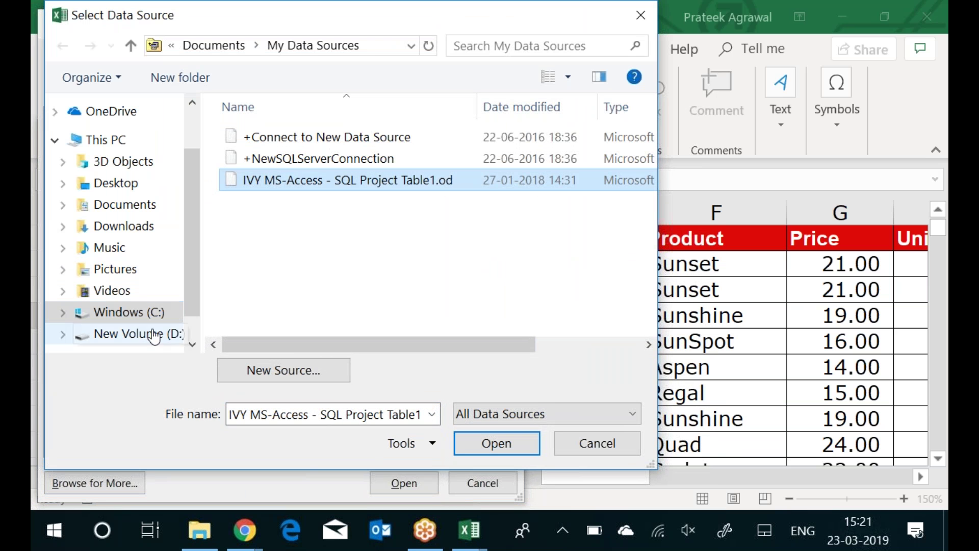
left_click(153, 337)
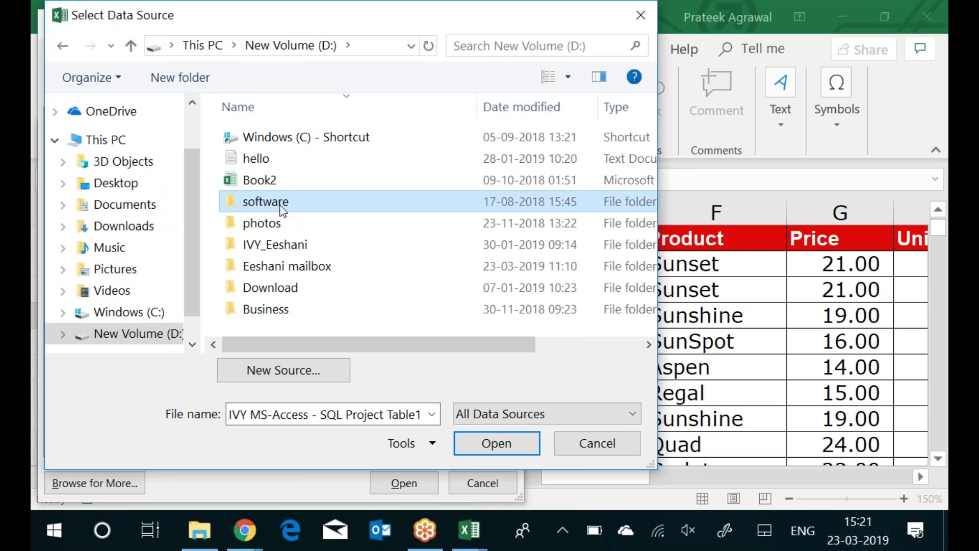
key("Return")
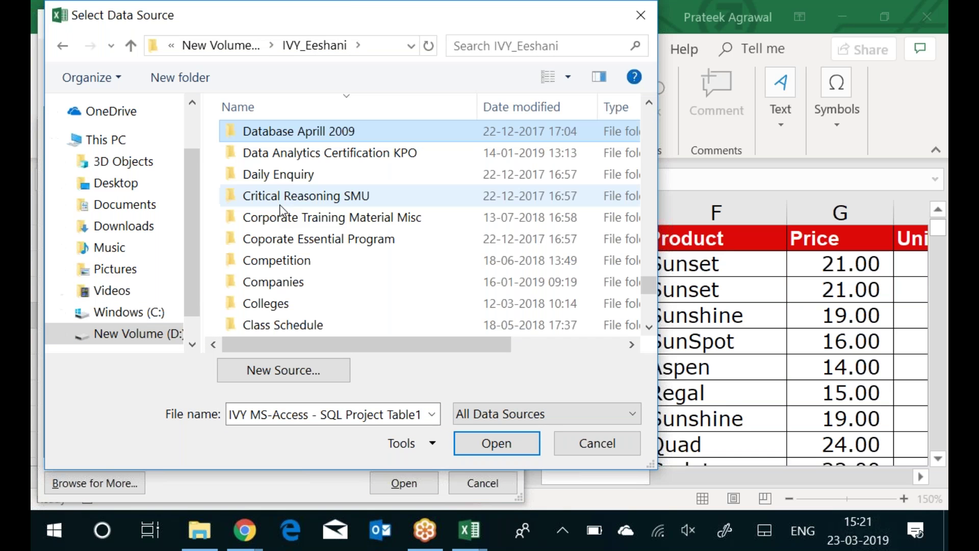
key("Return")
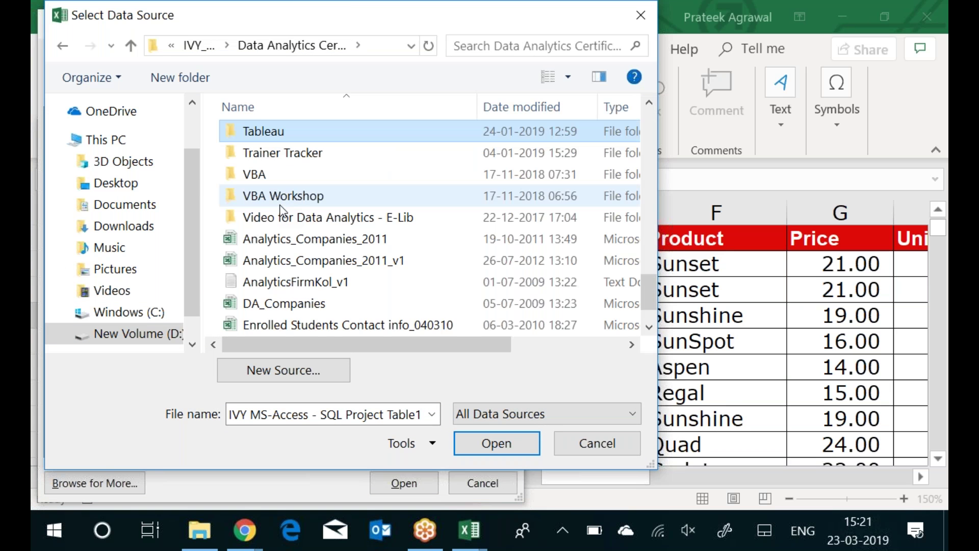
key("Return")
Open the UK-Bank-Customers file from the Session 6 folder as the data source
key("Return")
key("Down")
key("Down")
key("Down")
key("Down")
key("Down")
key("Down")
key("Down")
key("Down")
key("Down")
key("Down")
key("Down")
key("Down")
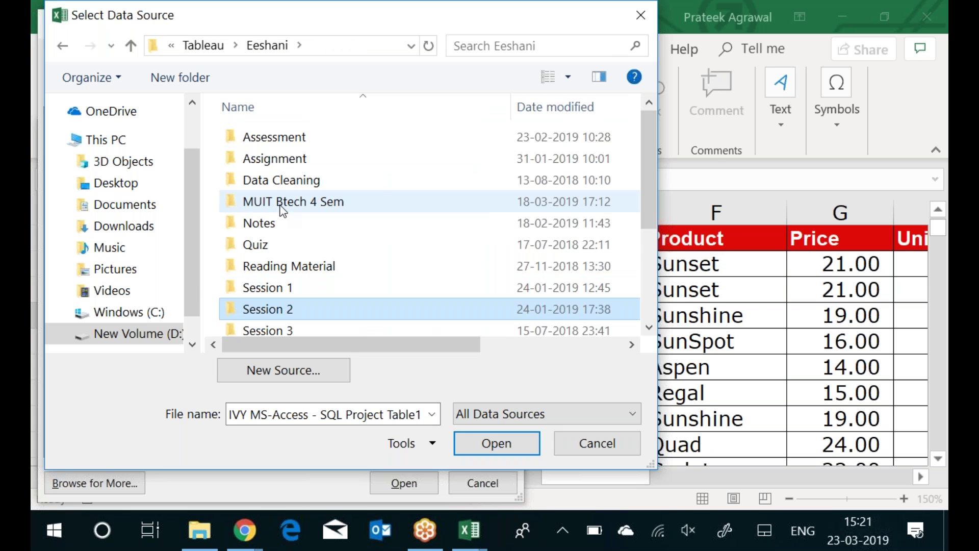
key("Down")
key("Return")
key("Down")
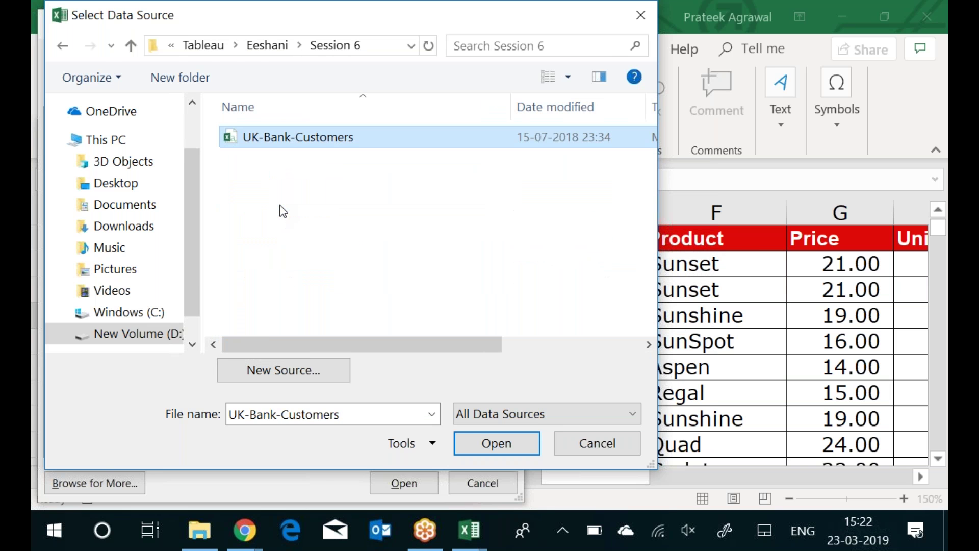
key("Return")
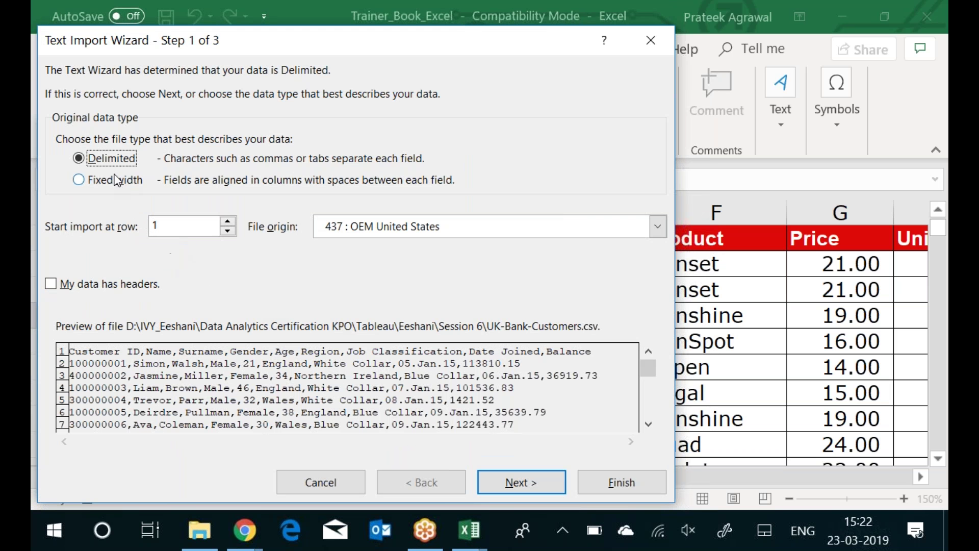
Import the delimited file with headers and comma as the only delimiter, and try to create a PivotTable from it on a new worksheet
left_click(125, 286)
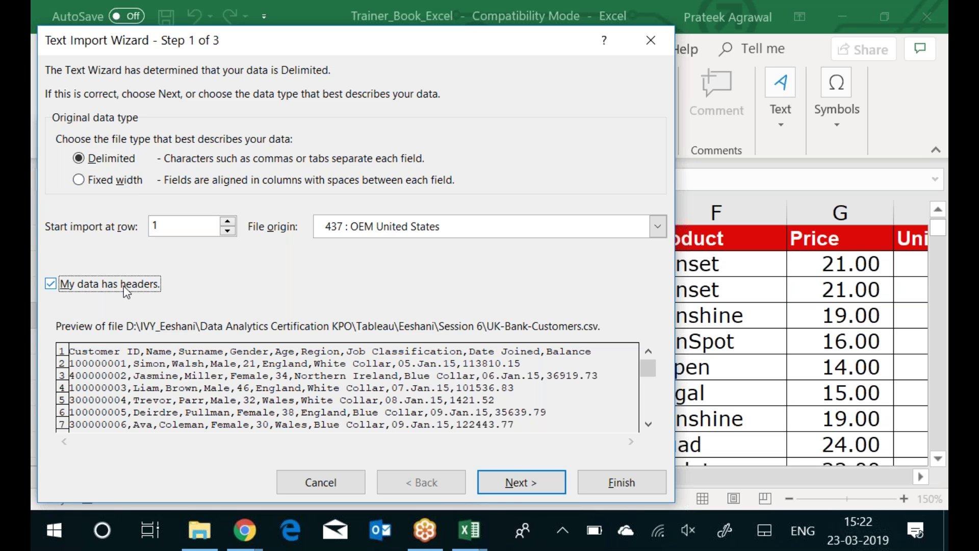
left_click(513, 483)
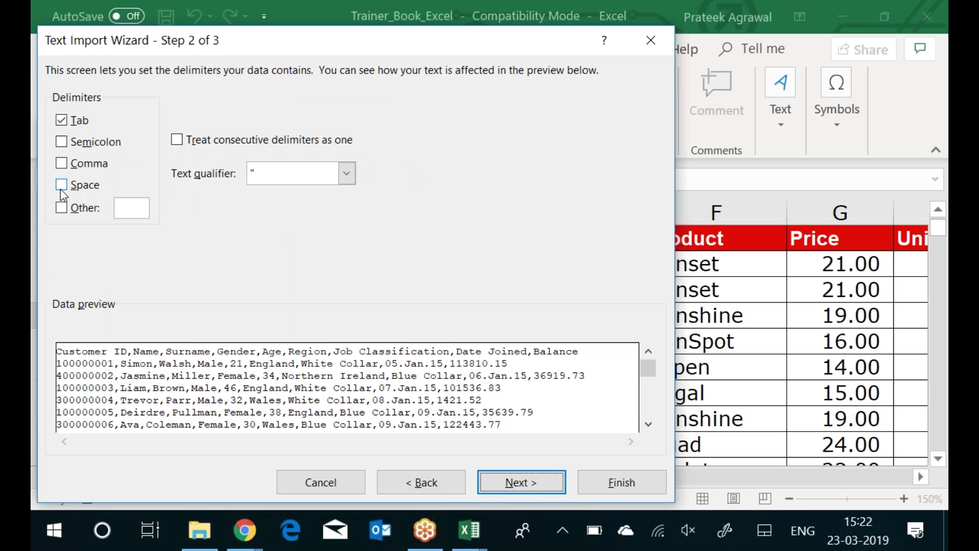
left_click(62, 164)
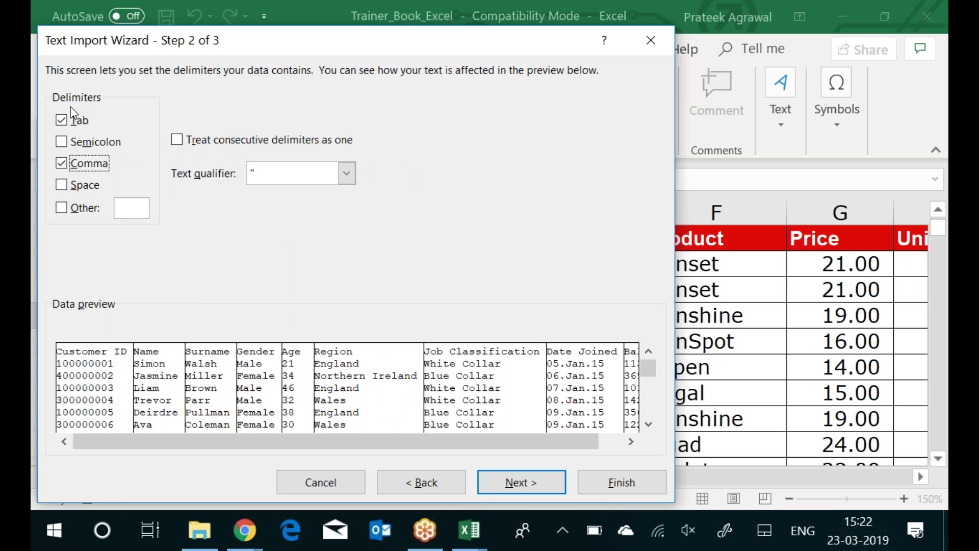
left_click(65, 121)
left_click(634, 487)
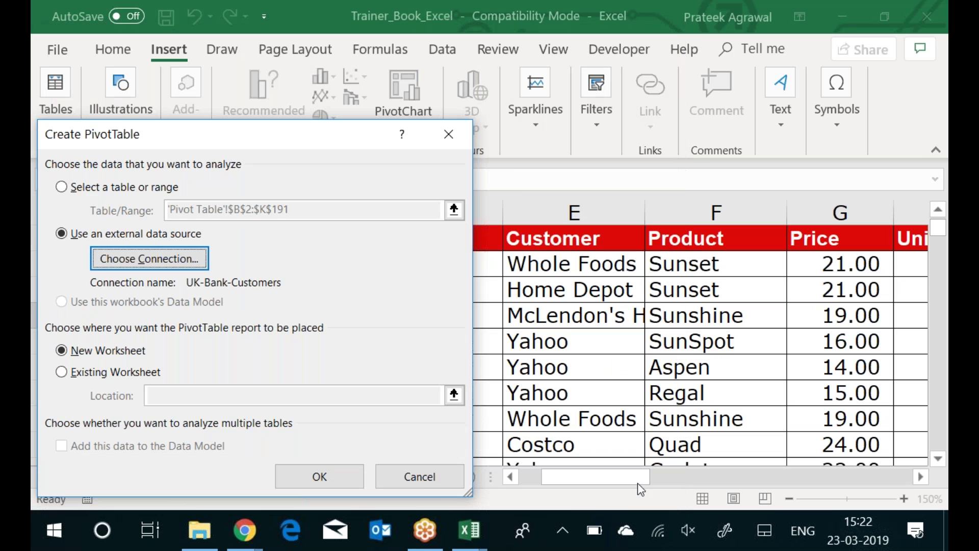
left_click(343, 480)
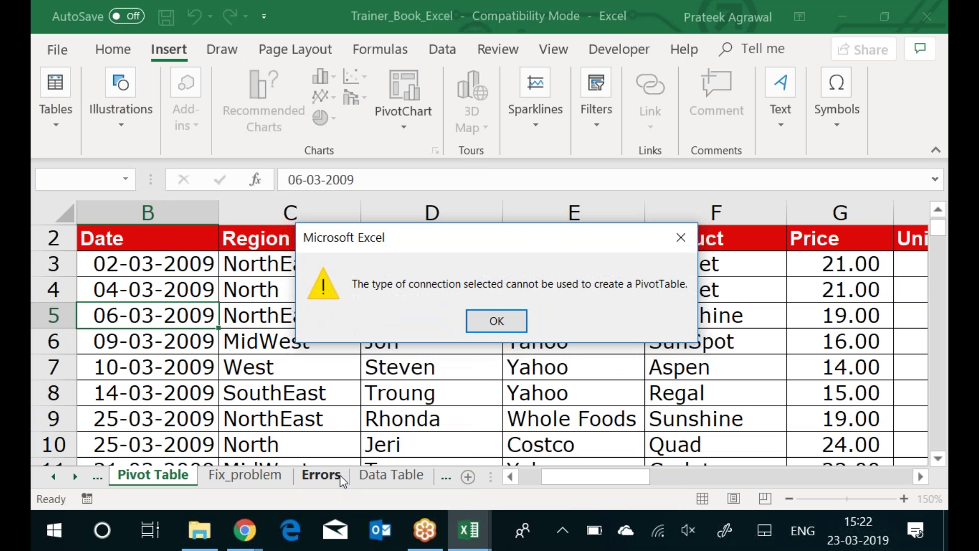
left_click(481, 326)
Start a new PivotTable with an external data source, browse for more connections and review the supported file types
left_click(55, 116)
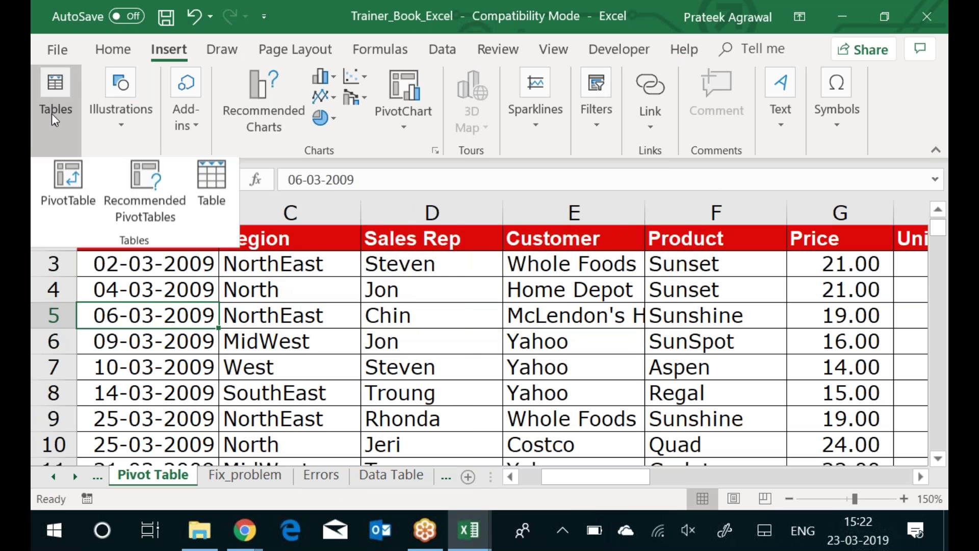
left_click(69, 181)
left_click(119, 234)
left_click(124, 253)
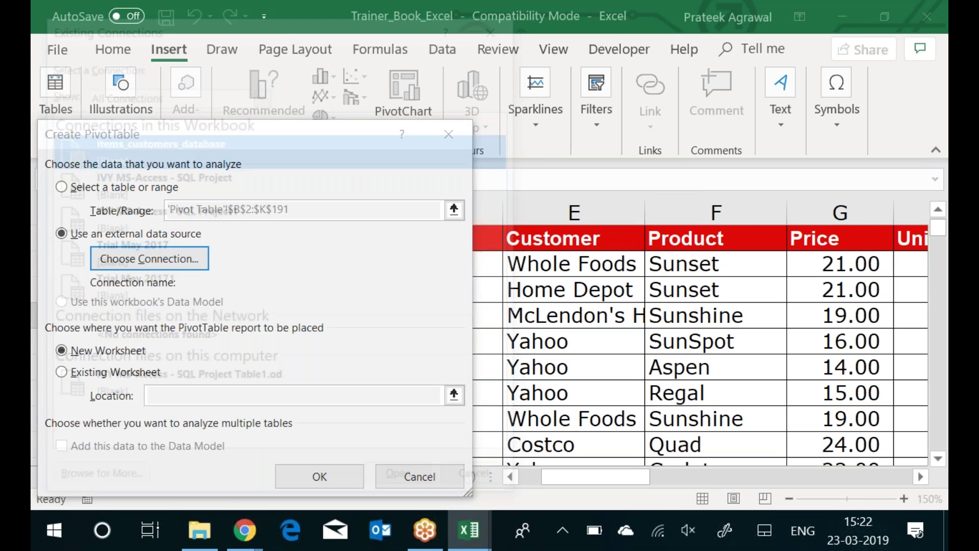
left_click(94, 483)
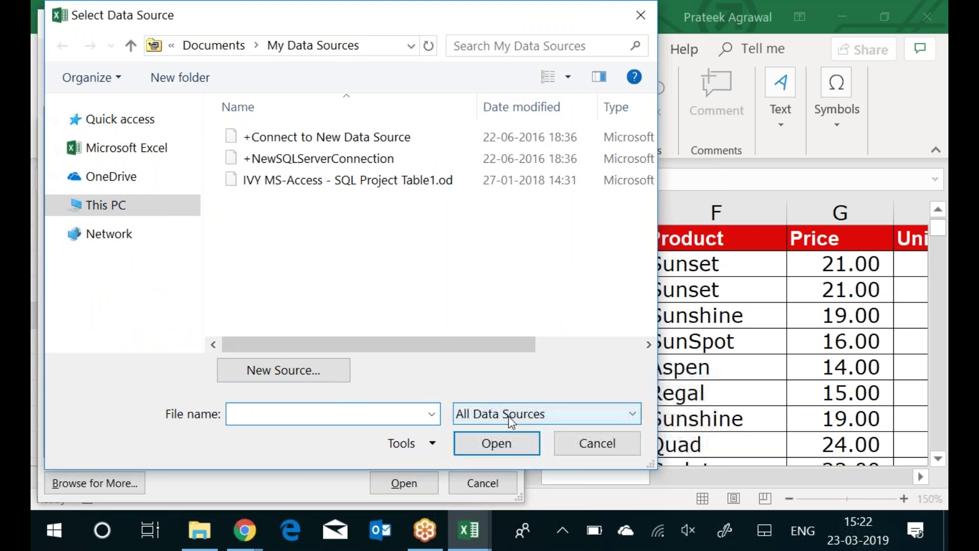
left_click(509, 414)
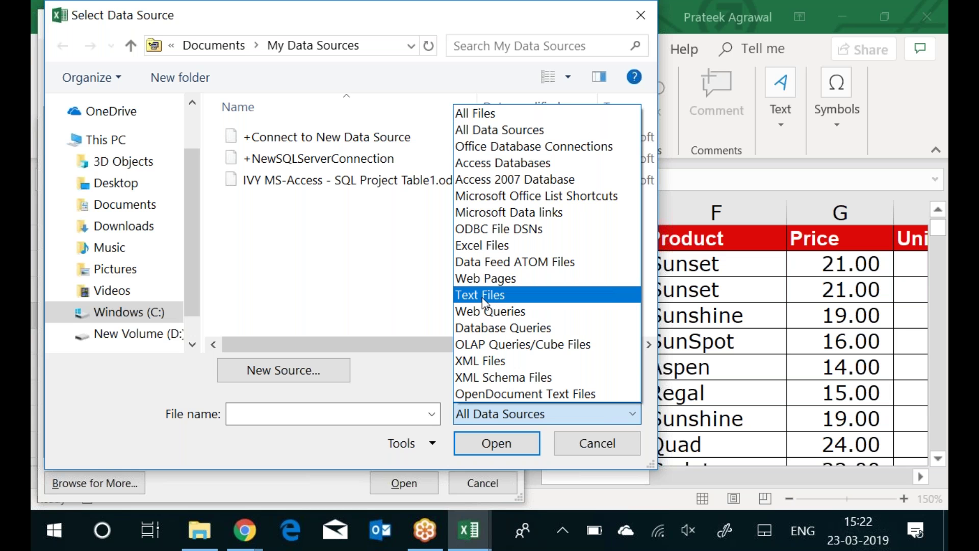
Browse from New Volume (D:) to the Access folder inside Data Analytics Certification KPO
left_click(162, 335)
left_click(162, 335)
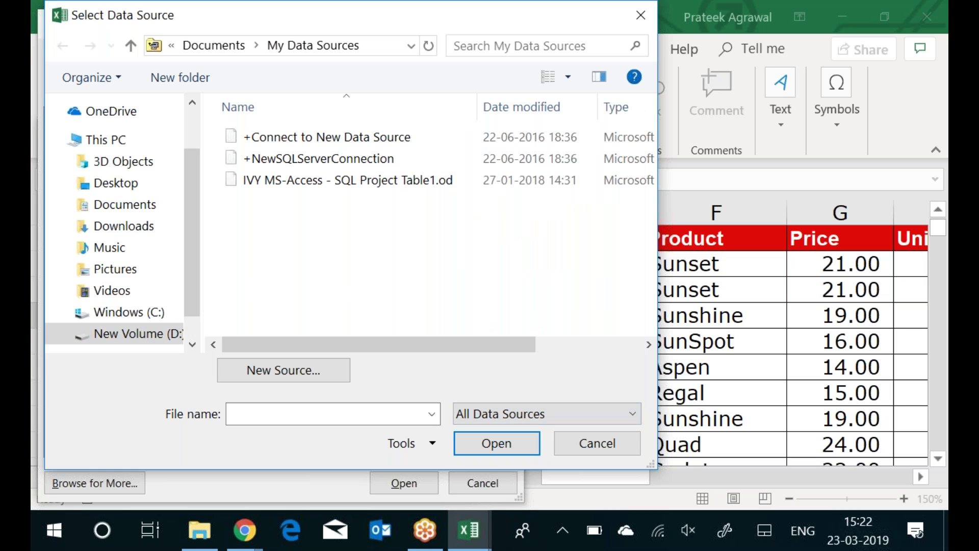
key("Down")
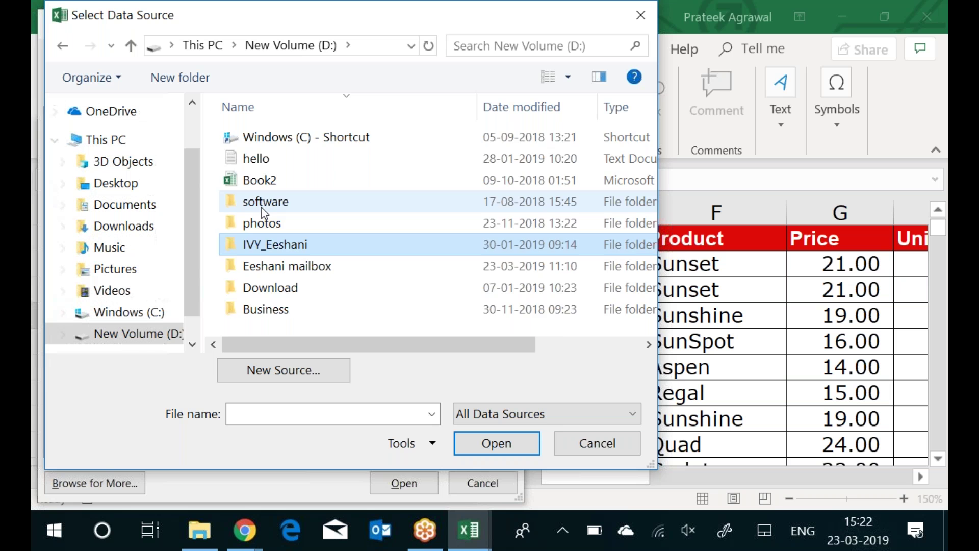
key("Return")
type("data")
key("Down")
key("Return")
key("Up")
key("Return")
Open the IVY MS-Access - SQL Project database and create a PivotTable from its Table1 on a new worksheet
key("Down")
key("Down")
key("Down")
key("Down")
key("Down")
key("Down")
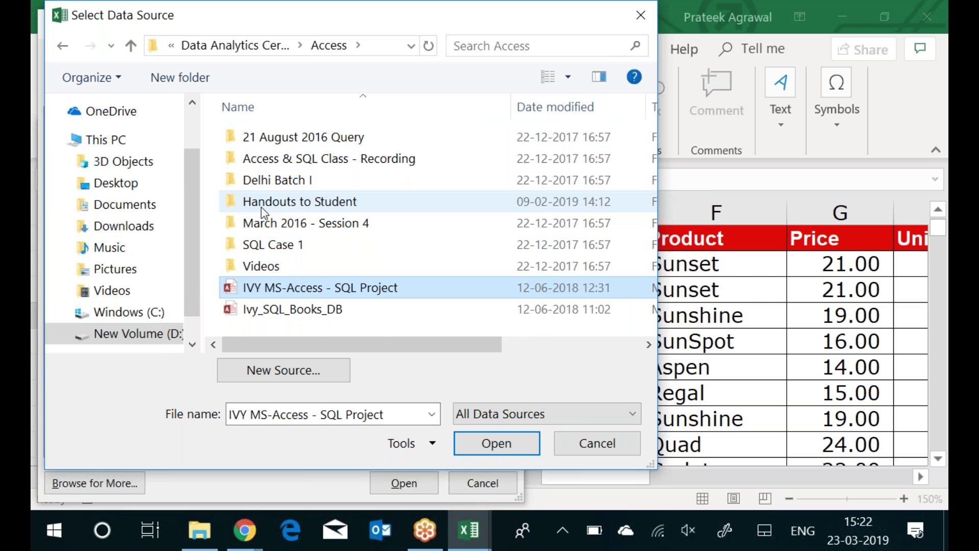
key("Escape")
key("Escape")
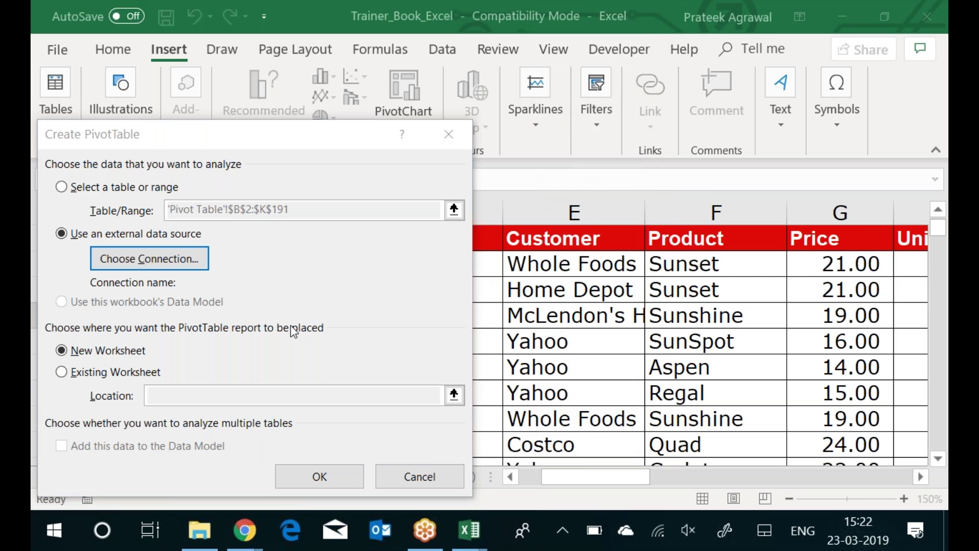
left_click(80, 427)
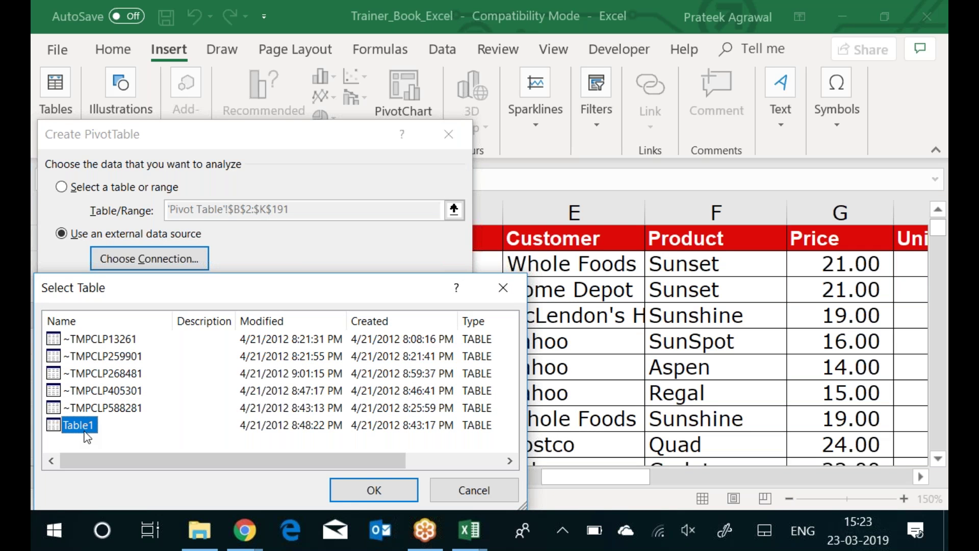
left_click(354, 497)
left_click(335, 483)
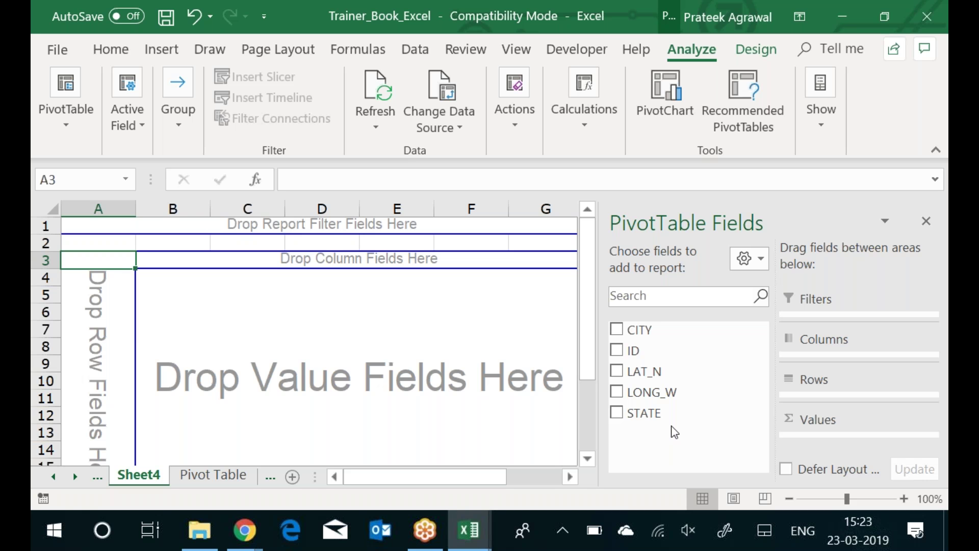
Delete Sheet4 with the empty external-data PivotTable and select cell C5 in the sales table
right_click(155, 477)
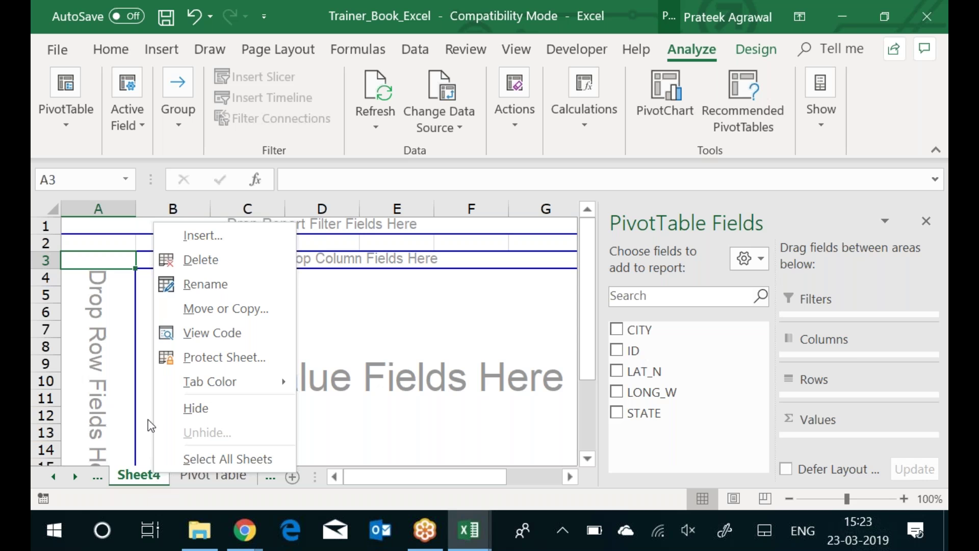
left_click(171, 260)
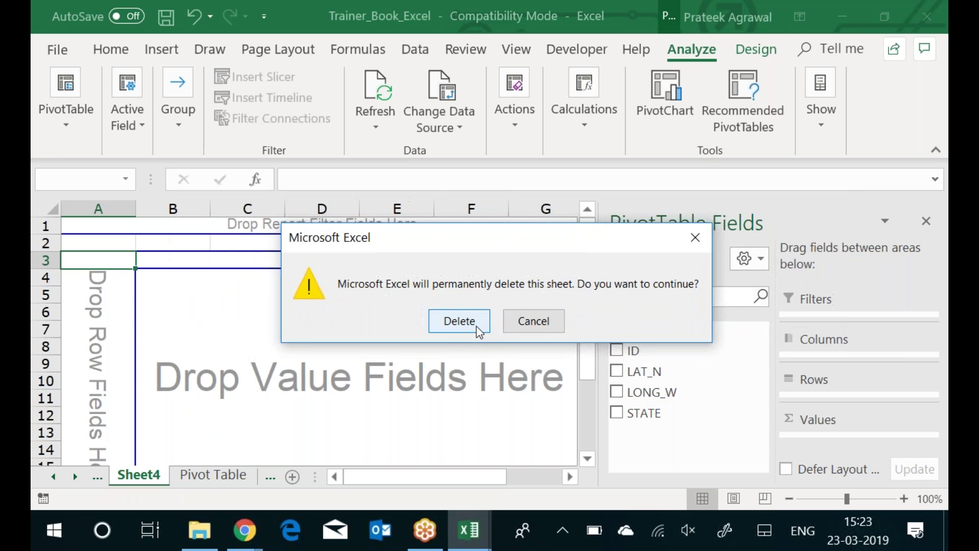
left_click(477, 329)
left_click(266, 326)
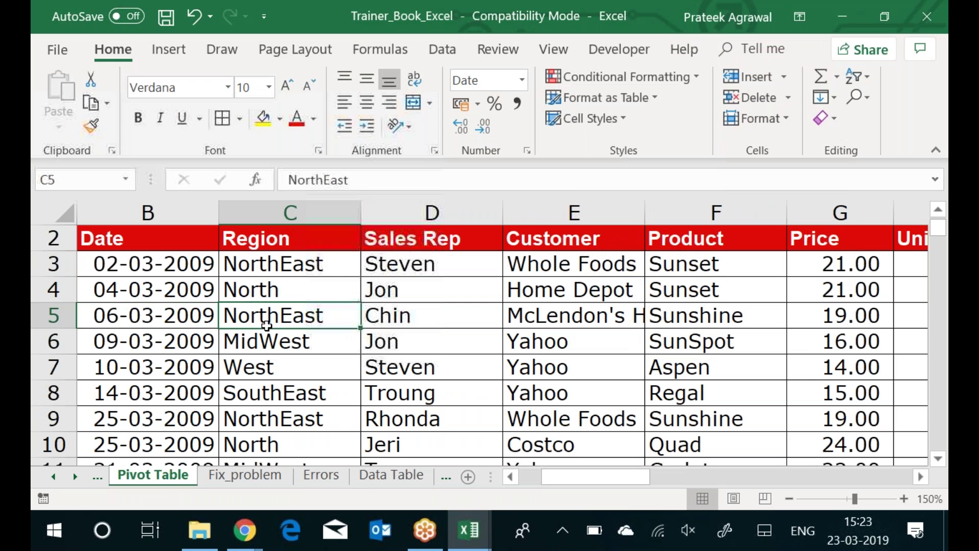
Delete Sheet2, which holds the PivotTable of sales by customer
left_click(166, 51)
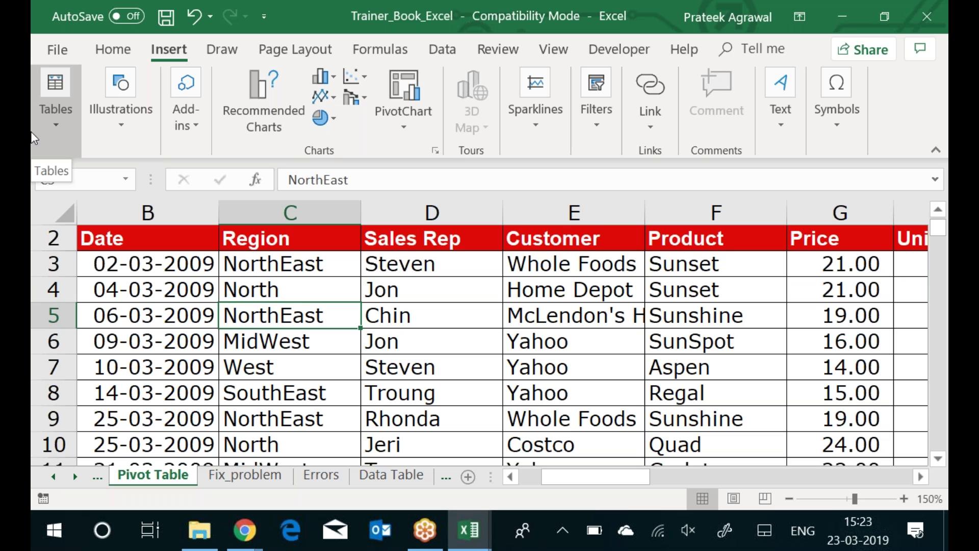
left_click(54, 478)
left_click(54, 477)
left_click(143, 477)
right_click(148, 479)
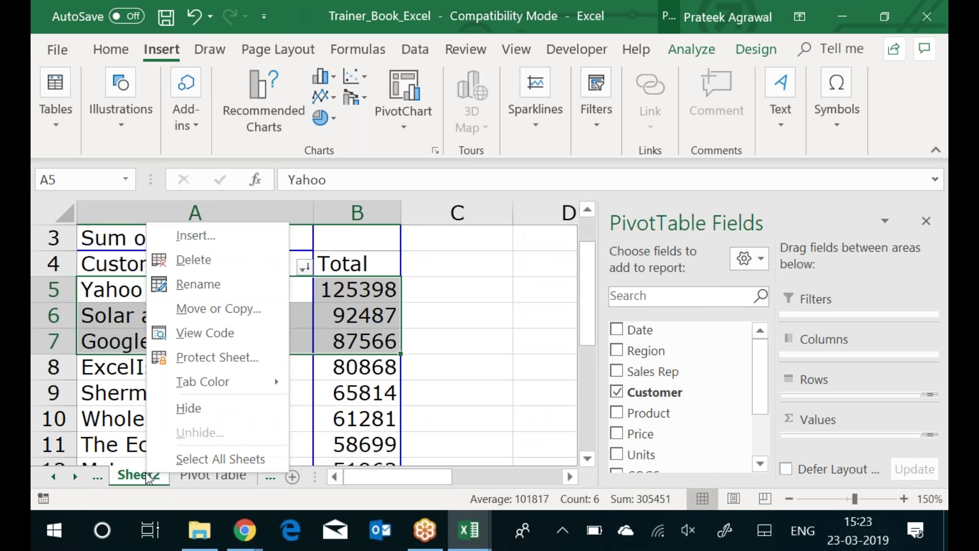
left_click(204, 263)
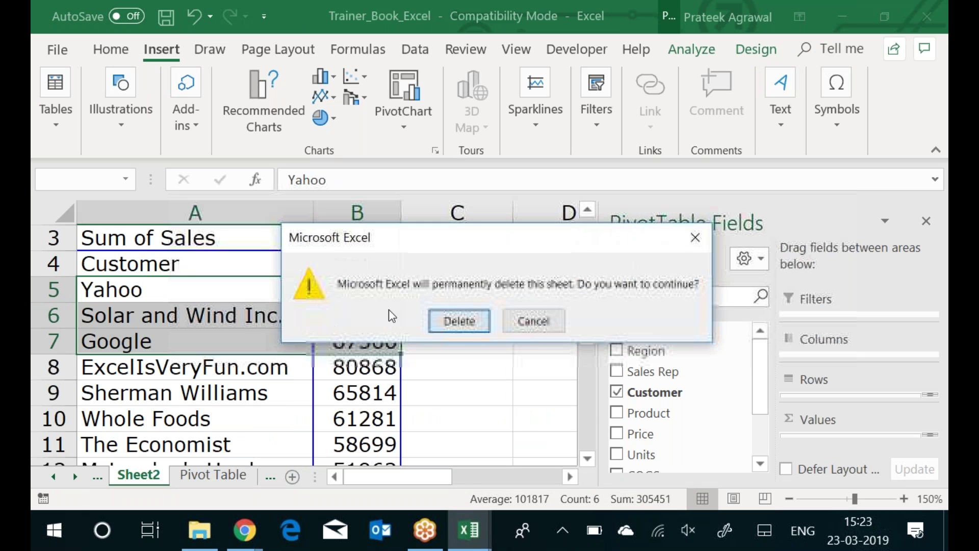
left_click(457, 320)
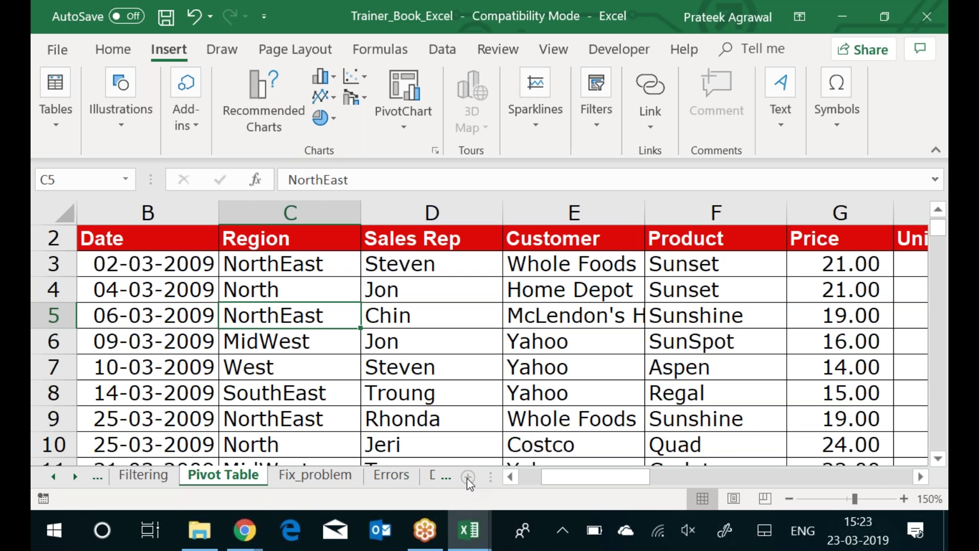
Add a blank worksheet, collapse the ribbon and ink a four-column table grid over about B2:E10
left_click(468, 477)
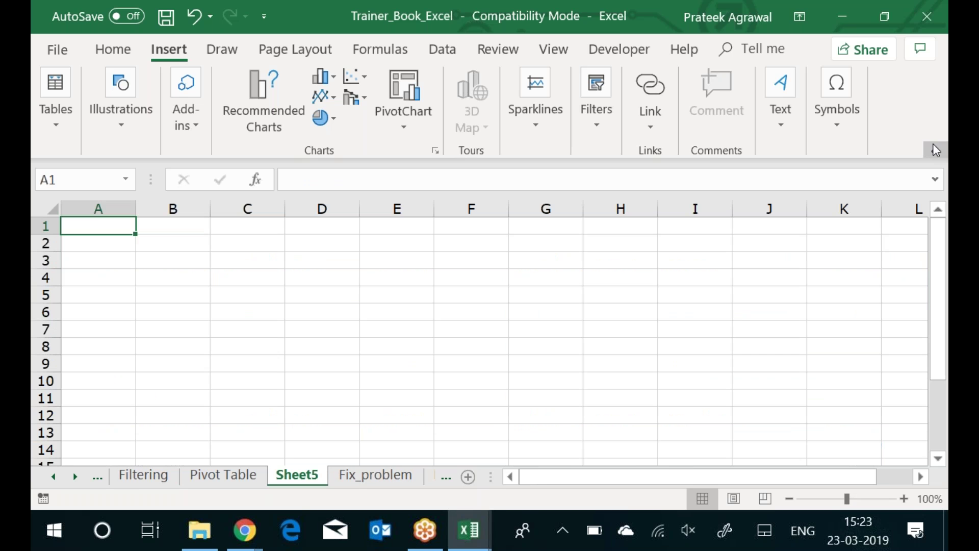
left_click(932, 145)
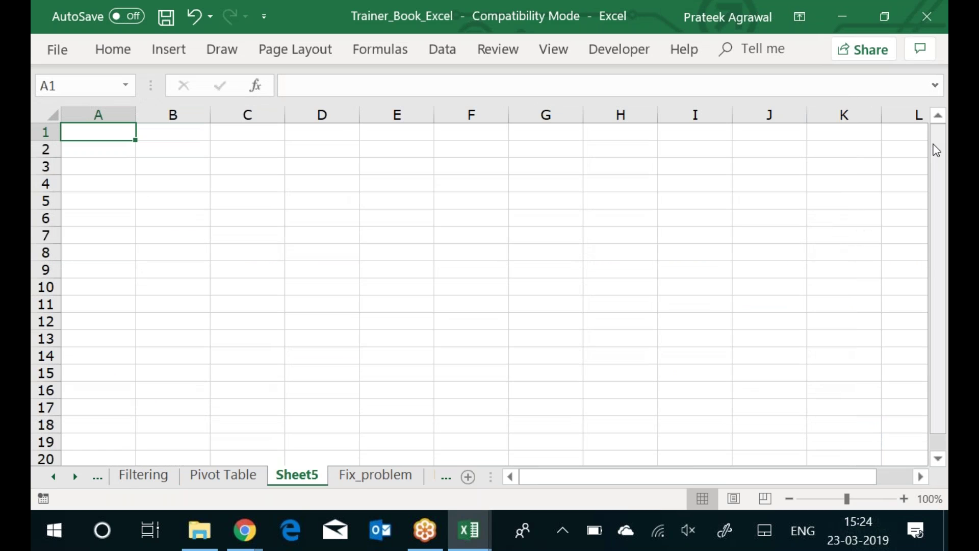
mouse_move(137, 152)
left_mouse_down()
mouse_move(136, 280)
mouse_move(204, 152)
mouse_move(368, 192)
mouse_move(280, 286)
mouse_move(129, 283)
left_mouse_up()
left_click_drag(189, 156, 190, 286)
left_click_drag(241, 168, 246, 300)
left_click_drag(307, 155, 308, 282)
left_click_drag(139, 198, 361, 186)
left_click_drag(140, 253, 359, 240)
Write headers A, B, C and D in the inked grid, add downward arrows under A and B, and title it Vertical Table
left_click_drag(155, 193, 171, 181)
left_click_drag(214, 170, 209, 194)
mouse_move(277, 164)
left_mouse_down()
mouse_move(269, 174)
mouse_move(288, 175)
left_mouse_up()
left_click_drag(325, 162, 323, 180)
left_click_drag(166, 217, 167, 274)
left_click_drag(162, 263, 174, 264)
left_click(221, 221)
left_click_drag(221, 220, 220, 272)
left_click_drag(216, 259, 225, 260)
mouse_move(182, 131)
left_mouse_down()
mouse_move(185, 143)
mouse_move(190, 132)
mouse_move(270, 128)
mouse_move(300, 144)
mouse_move(342, 134)
left_mouse_up()
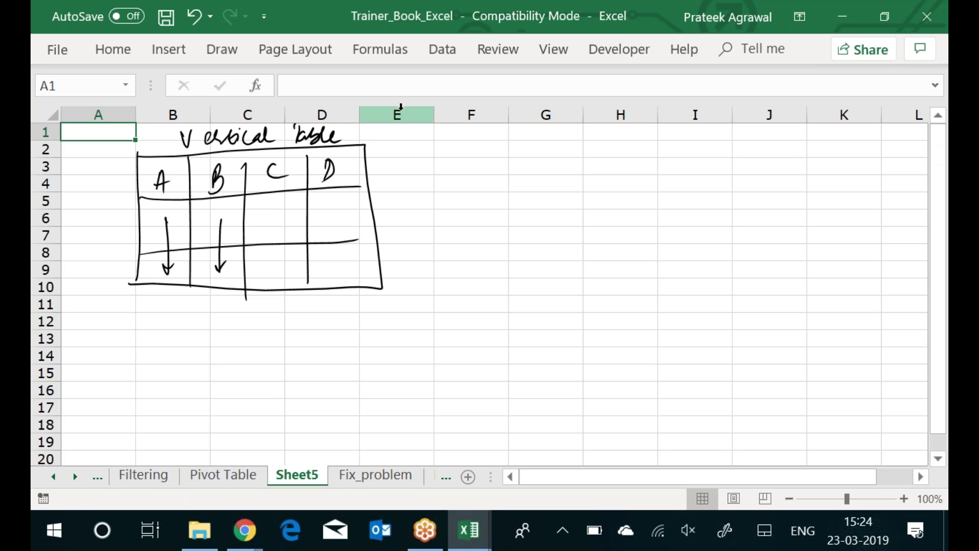
Ink a second table grid with three rows and four columns over about G2:J10
mouse_move(530, 159)
left_mouse_down()
mouse_move(528, 292)
mouse_move(732, 150)
mouse_move(764, 291)
mouse_move(528, 294)
left_mouse_up()
left_click_drag(578, 162, 579, 286)
left_click_drag(621, 154, 632, 274)
left_click_drag(679, 156, 693, 290)
left_click_drag(528, 186, 736, 178)
left_click_drag(545, 243, 741, 236)
Label the second grid's rows A, B and C with arrows running across them, and caption it Horizontal Table
mouse_move(546, 181)
left_mouse_down()
mouse_move(554, 162)
mouse_move(563, 180)
left_mouse_up()
left_click_drag(545, 174, 561, 172)
left_click_drag(544, 209, 545, 228)
left_click_drag(544, 209, 560, 264)
left_click_drag(586, 217, 716, 215)
mouse_move(592, 264)
left_mouse_down()
mouse_move(720, 261)
mouse_move(718, 275)
left_mouse_up()
left_click_drag(601, 170, 713, 168)
left_click_drag(777, 171, 783, 192)
mouse_move(792, 179)
left_mouse_down()
mouse_move(829, 192)
mouse_move(836, 217)
mouse_move(864, 191)
mouse_move(914, 190)
mouse_move(900, 176)
left_mouse_up()
mouse_move(796, 219)
left_mouse_down()
mouse_move(844, 235)
mouse_move(883, 232)
left_mouse_up()
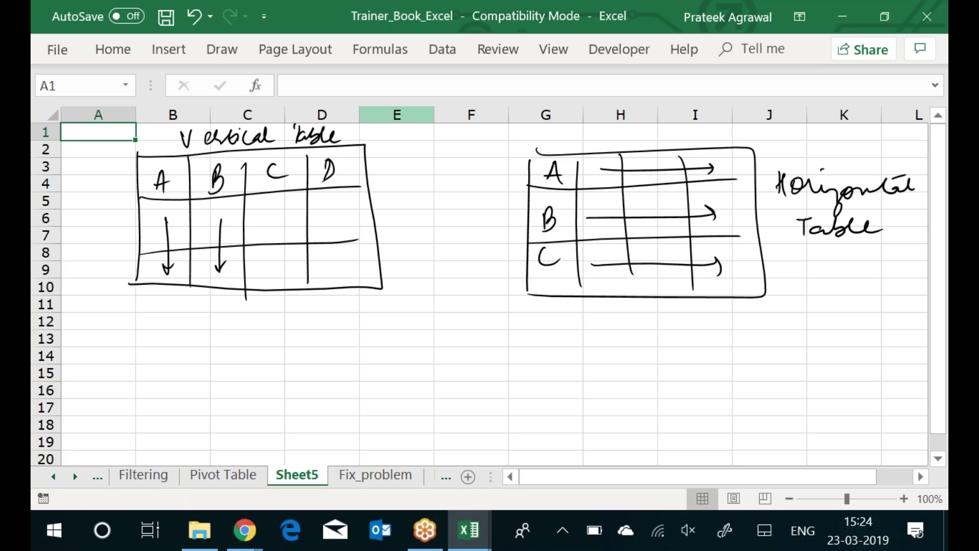
Ink a third grid with a header row and header column below the vertical table, over about B12:E18
left_click_drag(142, 315, 139, 445)
mouse_move(143, 323)
left_mouse_down()
mouse_move(275, 319)
mouse_move(372, 427)
mouse_move(136, 438)
left_mouse_up()
left_click_drag(189, 327, 194, 435)
left_click_drag(244, 327, 244, 432)
left_click_drag(295, 326, 295, 431)
left_click_drag(147, 365, 366, 361)
left_click_drag(134, 407, 339, 402)
Write column headers A, B, C and row headers X, Y in the third grid, dot its cells and caption it MATRIX
left_click_drag(214, 355, 232, 344)
left_click_drag(261, 334, 262, 353)
left_click_drag(335, 335, 338, 345)
mouse_move(159, 375)
left_mouse_down()
mouse_move(173, 390)
mouse_move(159, 394)
left_mouse_up()
left_click_drag(153, 412, 157, 431)
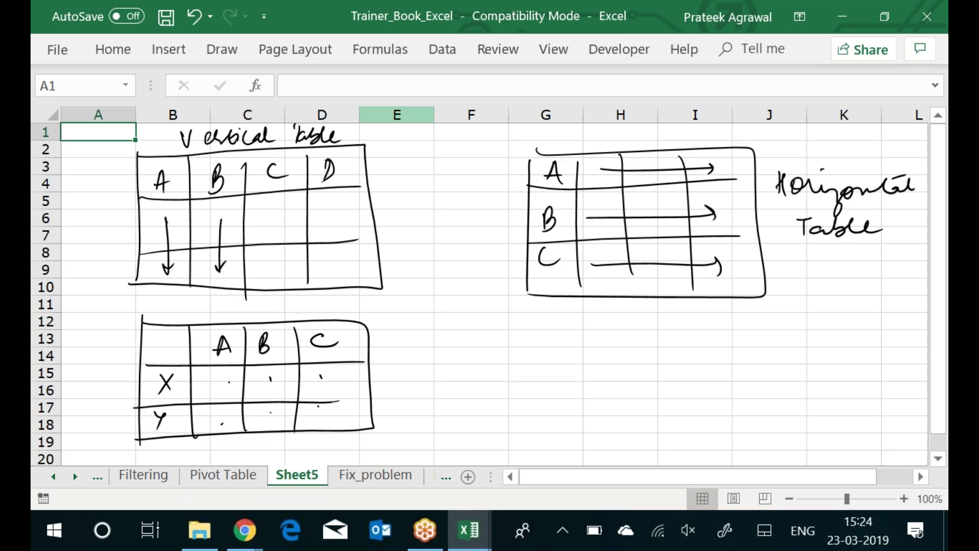
mouse_move(228, 451)
left_mouse_down()
mouse_move(228, 436)
mouse_move(263, 455)
mouse_move(272, 438)
left_mouse_up()
left_click_drag(267, 440, 267, 457)
mouse_move(281, 440)
left_mouse_down()
mouse_move(280, 453)
mouse_move(295, 442)
left_mouse_up()
left_click_drag(287, 443, 318, 455)
left_click_drag(318, 437, 305, 461)
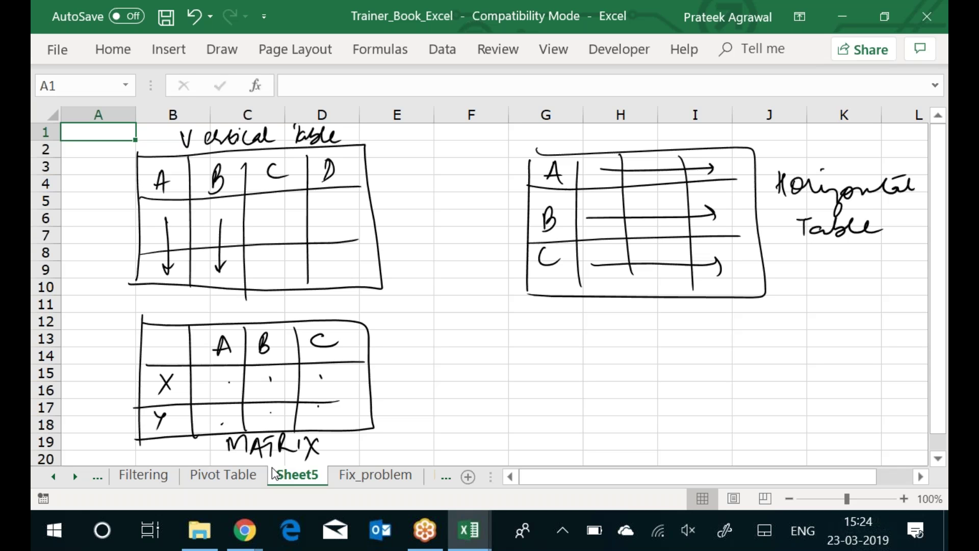
Ink a fourth grid below the horizontal table, with three row groups each split into two subrows
left_click_drag(528, 331, 519, 440)
mouse_move(524, 329)
left_mouse_down()
mouse_move(617, 320)
mouse_move(737, 450)
mouse_move(518, 448)
left_mouse_up()
left_click_drag(581, 328, 585, 464)
left_click_drag(632, 334, 644, 426)
left_click_drag(682, 327, 694, 448)
left_click_drag(532, 376, 751, 374)
left_click_drag(522, 416, 740, 417)
left_click_drag(592, 350, 740, 353)
left_click_drag(589, 393, 747, 395)
left_click_drag(579, 434, 738, 435)
left_click_drag(644, 417, 648, 442)
Label the fourth grid's groups N, E and W, and write C1 and C2 in each group's subrows
mouse_move(544, 352)
left_mouse_down()
mouse_move(543, 340)
mouse_move(556, 339)
left_mouse_up()
mouse_move(543, 383)
left_mouse_down()
mouse_move(559, 403)
mouse_move(555, 393)
left_mouse_up()
left_click_drag(541, 382, 557, 381)
mouse_move(540, 427)
left_mouse_down()
mouse_move(541, 440)
mouse_move(555, 427)
left_mouse_up()
mouse_move(611, 336)
left_mouse_down()
mouse_move(605, 347)
mouse_move(618, 347)
left_mouse_up()
mouse_move(612, 358)
left_mouse_down()
mouse_move(608, 371)
mouse_move(627, 370)
left_mouse_up()
mouse_move(611, 382)
left_mouse_down()
mouse_move(606, 391)
mouse_move(618, 389)
left_mouse_up()
mouse_move(614, 401)
left_mouse_down()
mouse_move(628, 410)
mouse_move(608, 428)
mouse_move(621, 428)
left_mouse_up()
left_click_drag(615, 436, 629, 440)
Dot the value cells of the fourth grid and caption it Grouped Table
left_click(666, 334)
left_click(710, 336)
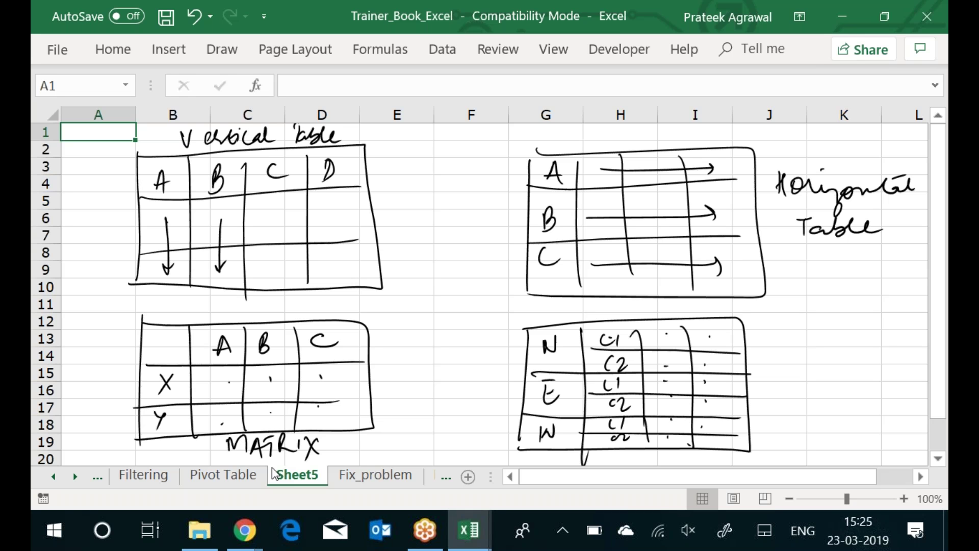
mouse_move(788, 349)
left_mouse_down()
mouse_move(780, 357)
mouse_move(829, 357)
mouse_move(843, 380)
left_mouse_up()
left_click_drag(848, 347, 901, 351)
mouse_move(800, 383)
left_mouse_down()
mouse_move(810, 403)
mouse_move(843, 386)
mouse_move(889, 388)
left_mouse_up()
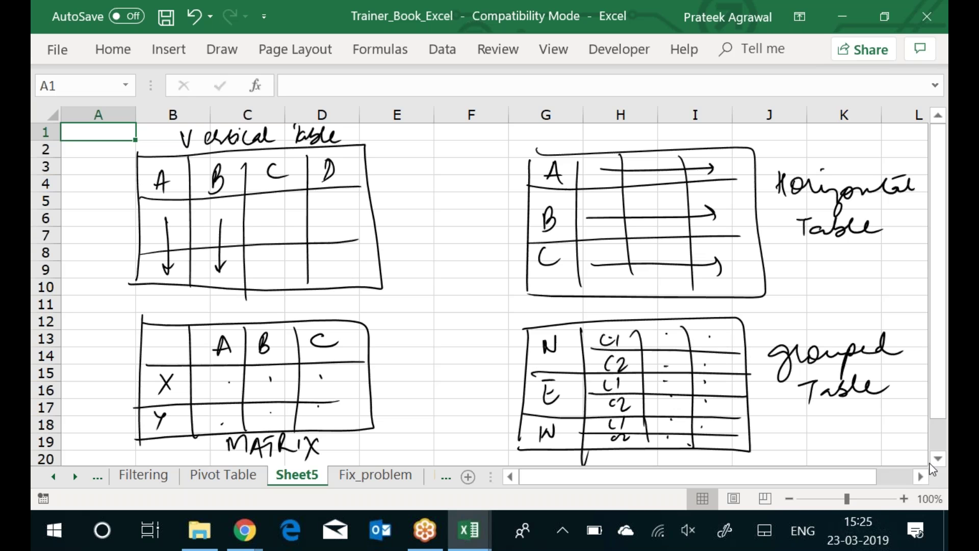
Ink a table below the grouped table with one wide header spanning three columns, over about G21:J26
left_click(937, 459)
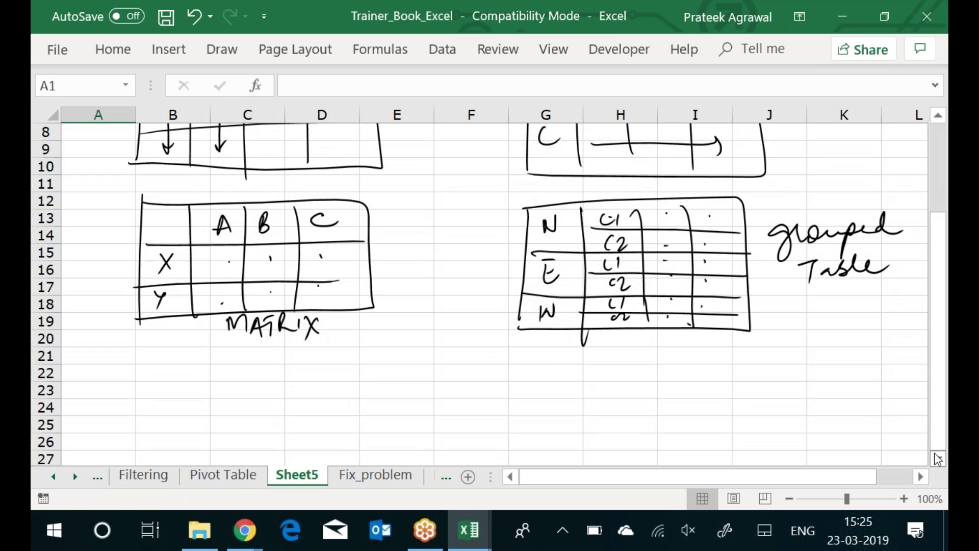
mouse_move(554, 361)
left_mouse_down()
mouse_move(549, 441)
mouse_move(658, 353)
left_mouse_up()
mouse_move(725, 354)
left_mouse_down()
mouse_move(765, 408)
mouse_move(763, 444)
left_mouse_up()
left_click_drag(632, 351, 747, 355)
left_click_drag(552, 397, 757, 391)
left_click_drag(596, 397, 592, 442)
left_click_drag(685, 394, 677, 442)
left_click_drag(559, 421, 763, 419)
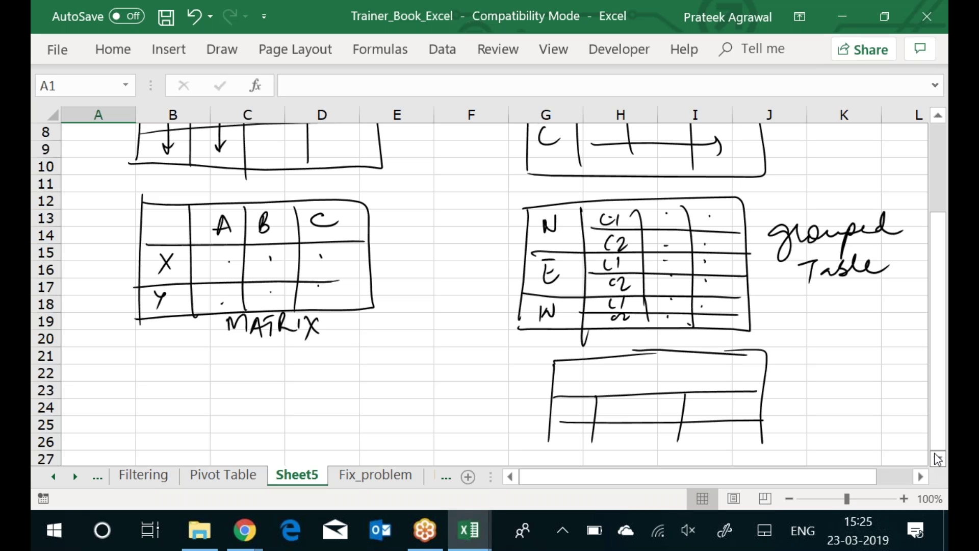
Write YTD in the wide header and 2016, 2017 and 2018 in the three column headers beneath it
left_click_drag(624, 365, 638, 383)
mouse_move(627, 366)
left_mouse_down()
mouse_move(652, 365)
mouse_move(650, 382)
left_mouse_up()
left_click_drag(652, 366, 654, 381)
mouse_move(552, 403)
left_mouse_down()
mouse_move(561, 414)
mouse_move(621, 413)
left_mouse_up()
mouse_move(628, 404)
left_mouse_down()
mouse_move(630, 414)
mouse_move(653, 414)
left_mouse_up()
left_click_drag(708, 408, 730, 411)
mouse_move(735, 403)
left_mouse_down()
mouse_move(740, 417)
mouse_move(720, 412)
left_mouse_up()
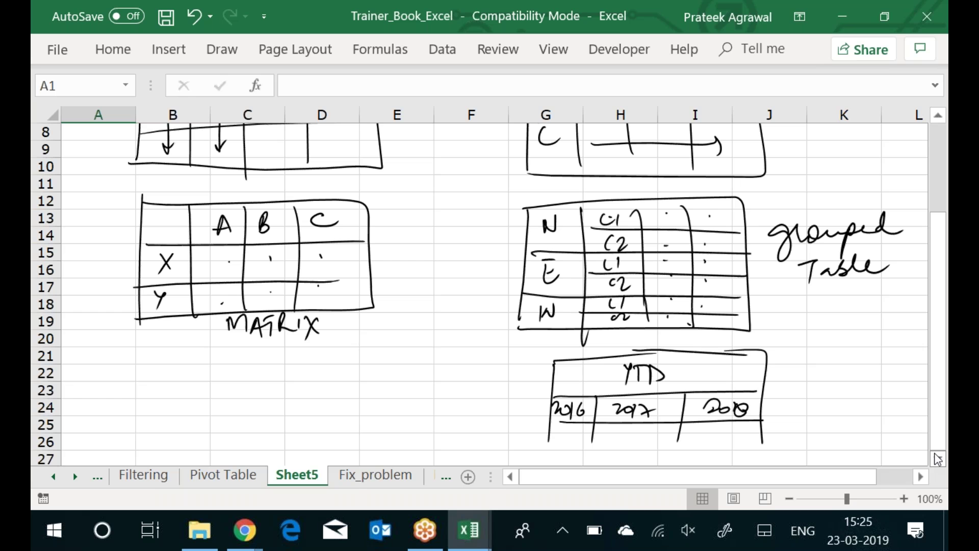
Create a PivotTable on a new worksheet from range B2:K191 of the Pivot Table sheet
scroll(938, 459, "up", 3)
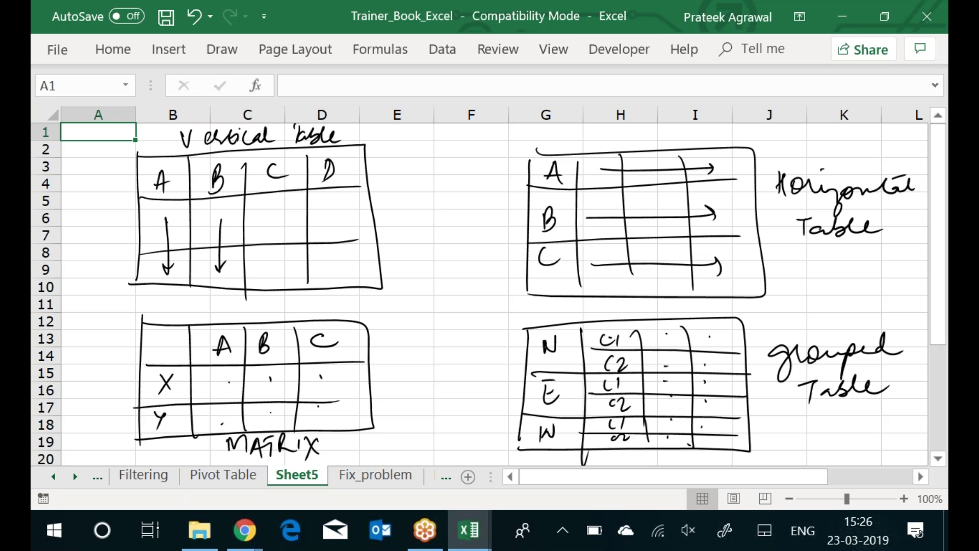
left_click(657, 23)
left_click(234, 480)
left_click(269, 325)
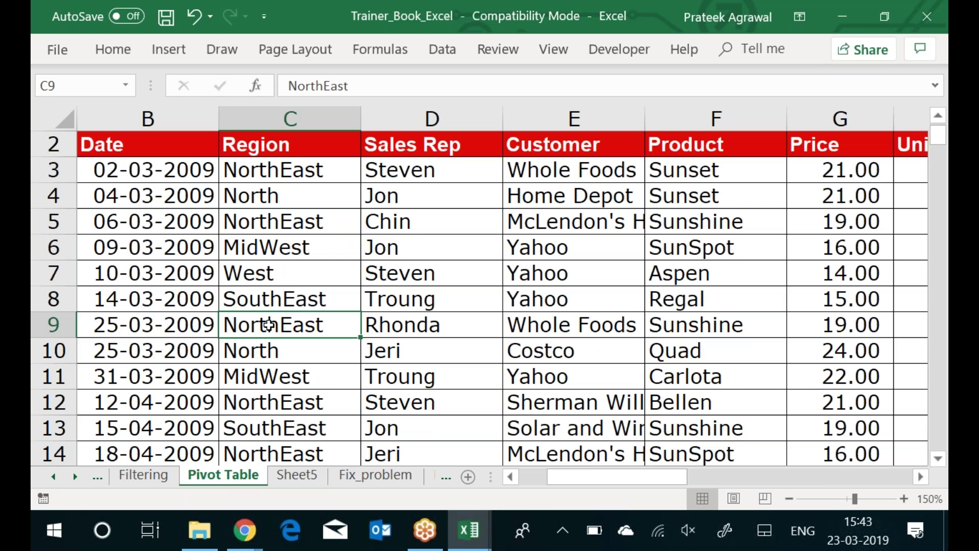
left_click(168, 50)
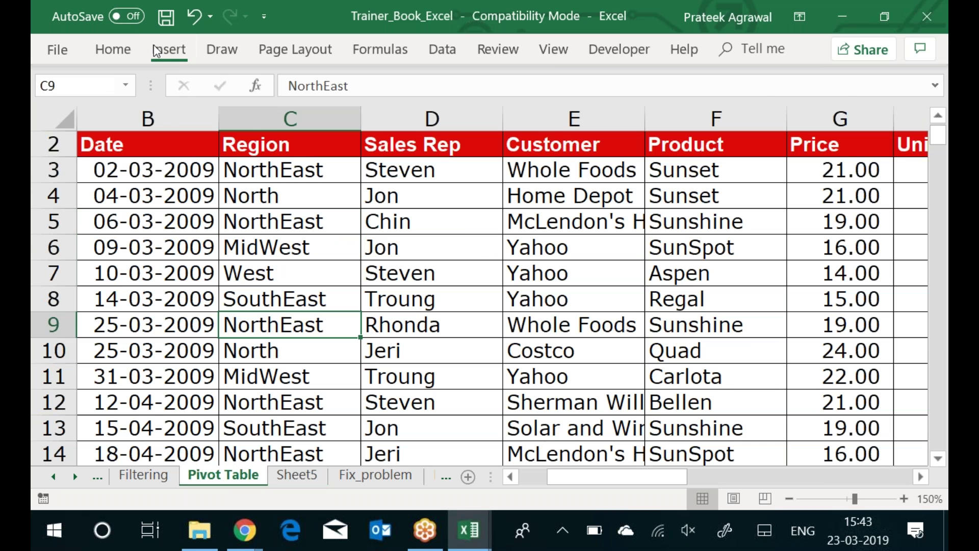
left_click(44, 96)
left_click(47, 182)
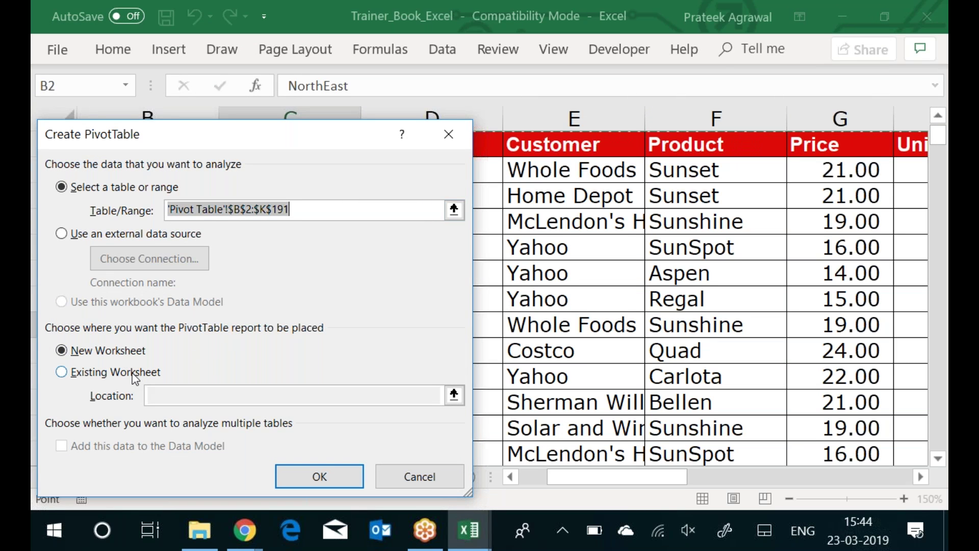
left_click(320, 476)
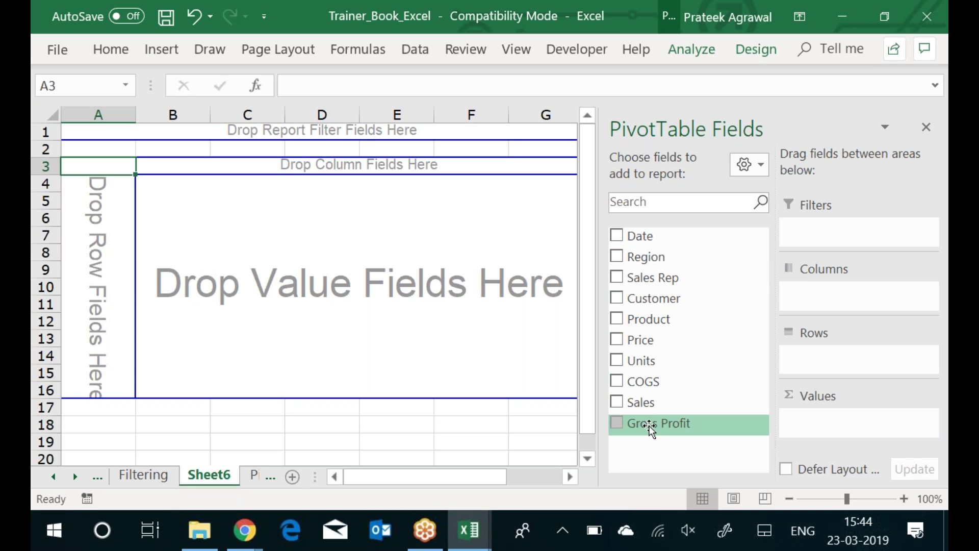
Return to the Pivot Table sheet and examine the source headers from Date to Gross Profit by selecting B2:K2
key("ctrl+Page_Down")
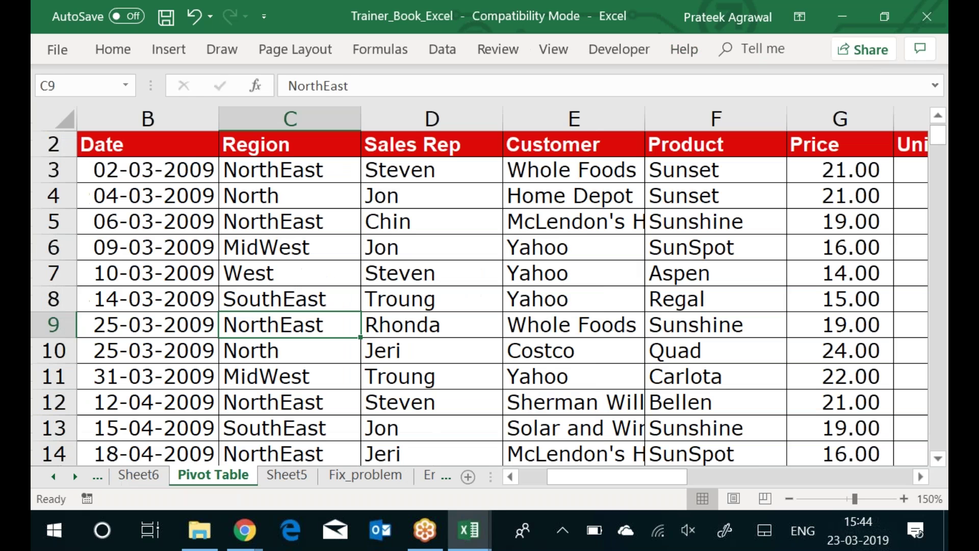
key("Left")
key("Right")
key("Right")
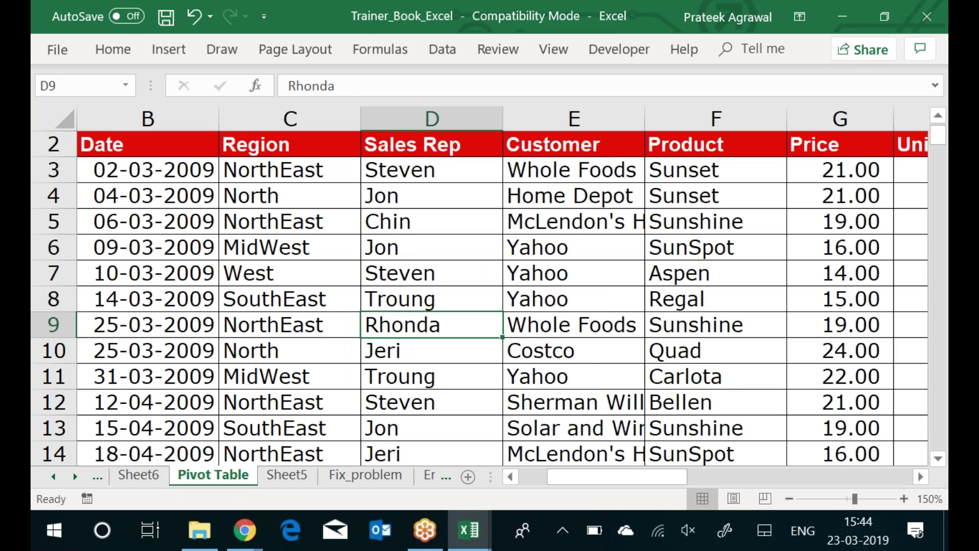
key("ctrl+Up")
key("Left")
key("Left")
key("shift+Right")
key("shift+Right")
key("shift+Right")
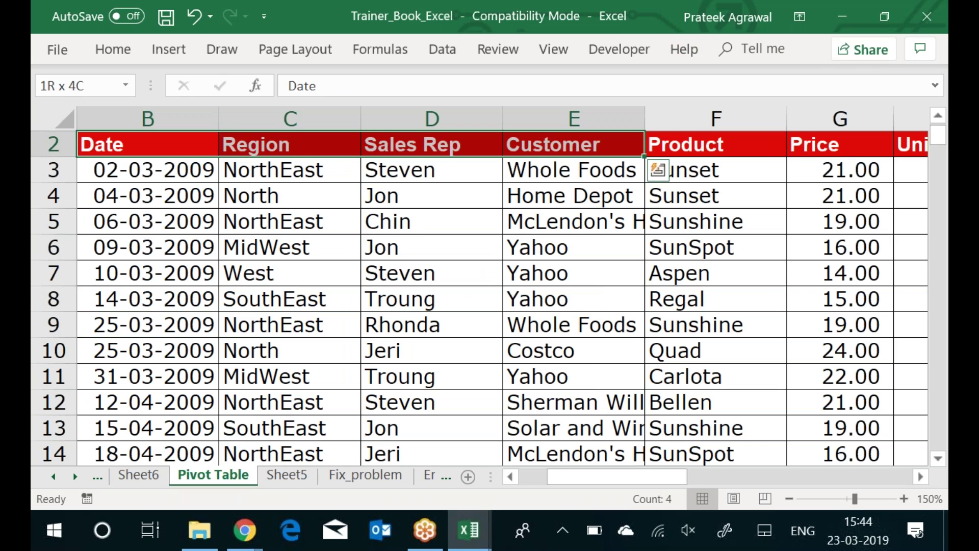
key("shift+Right")
key("shift+Right")
key("shift+Right")
key("shift+Right")
key("shift+Right")
key("shift+Right")
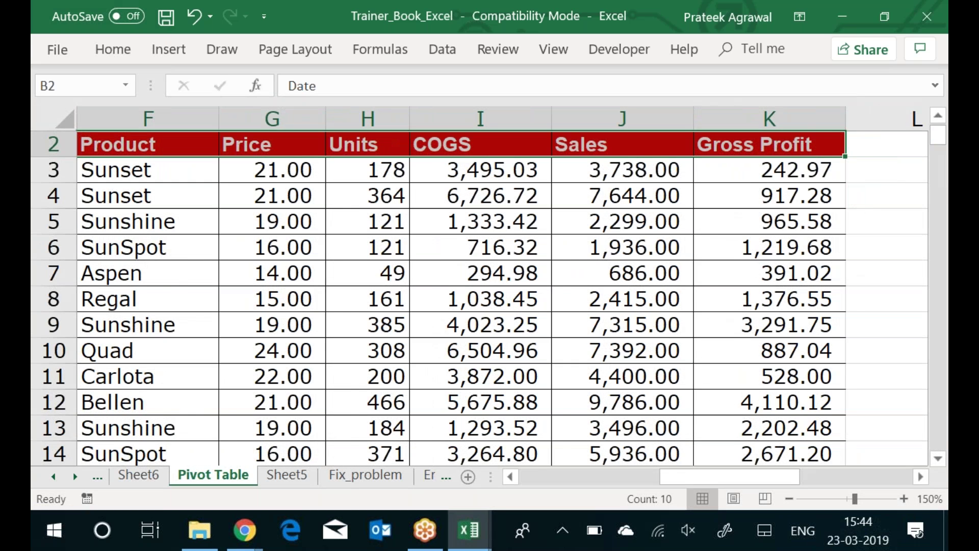
Examine the sales records row by row in the Date column beneath the header
key("Down")
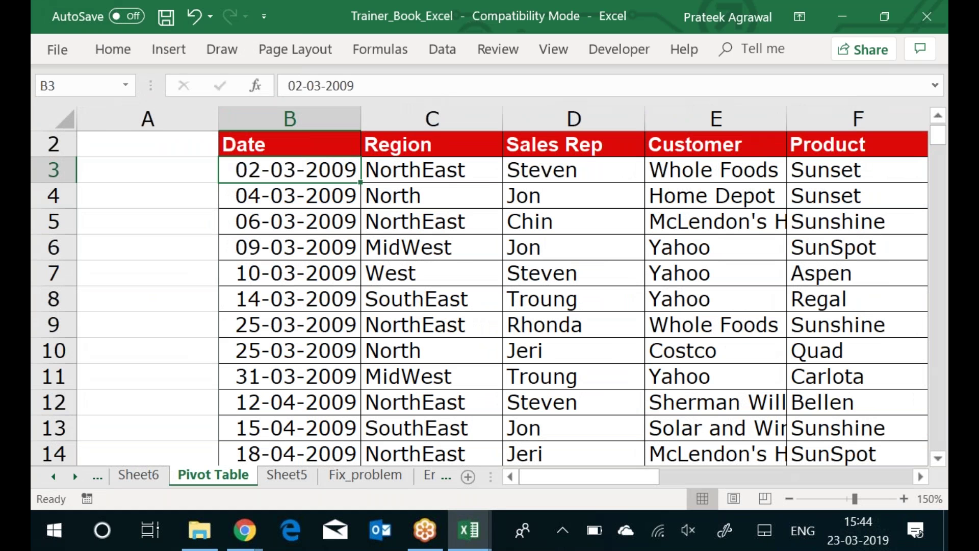
key("Down")
key("Down")
key("Down")
key("Down")
key("Down")
key("Down")
key("Down")
key("Down")
key("Down")
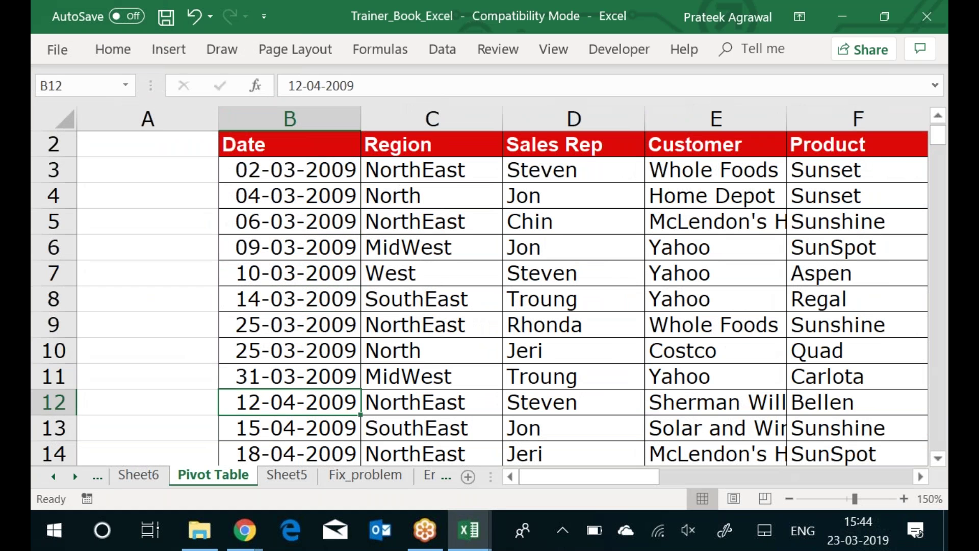
key("Up")
key("Up")
key("Up")
key("Up")
key("Up")
key("Up")
key("Up")
key("Up")
key("Up")
key("Up")
key("Up")
key("Down")
key("shift+Right")
key("shift+Right")
key("Down")
key("Down")
key("Down")
key("Down")
key("Down")
key("Down")
key("Down")
key("Down")
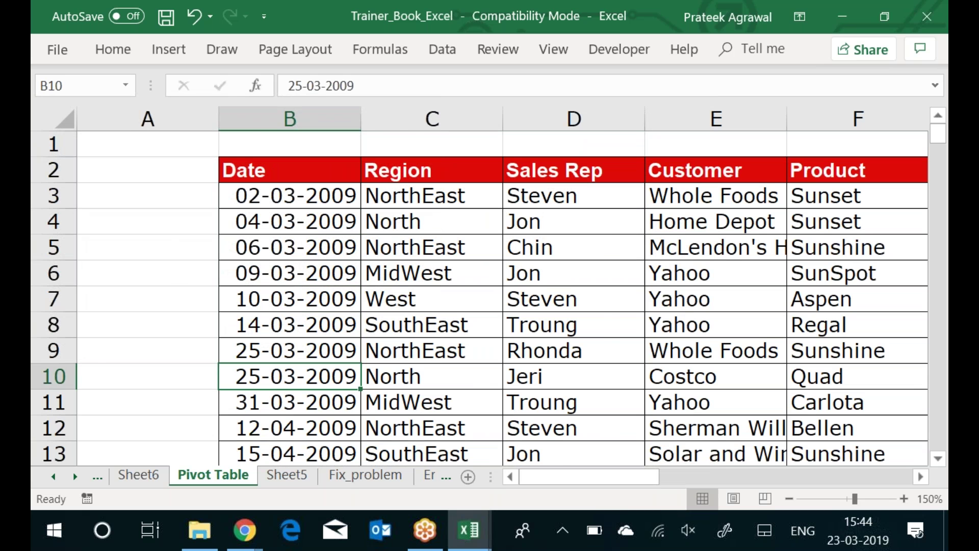
Go back to the empty PivotTable on Sheet6 and mark its row, column, value and report filter drop areas with ink strokes
key("ctrl+Page_Up")
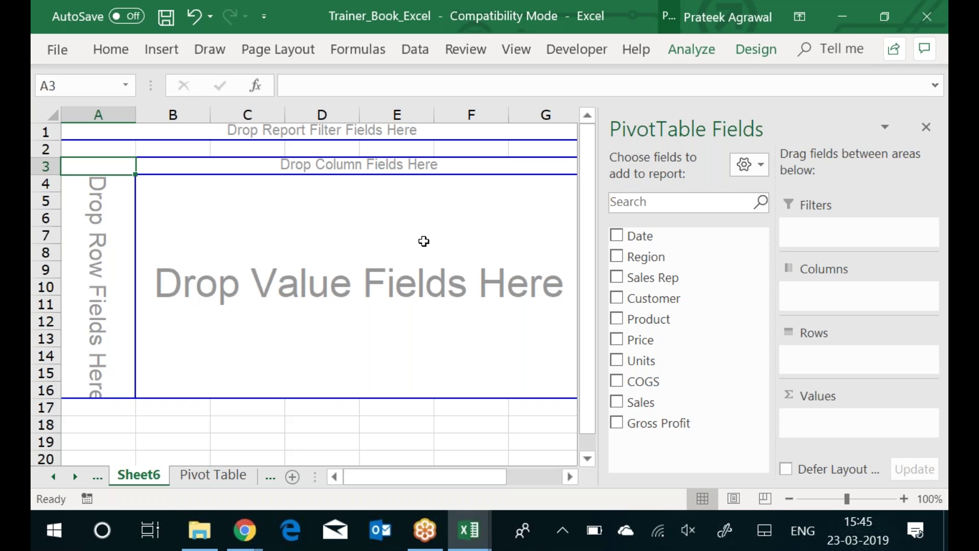
left_click_drag(82, 225, 77, 284)
left_click_drag(327, 180, 378, 166)
left_click_drag(267, 315, 354, 306)
left_click_drag(303, 148, 352, 134)
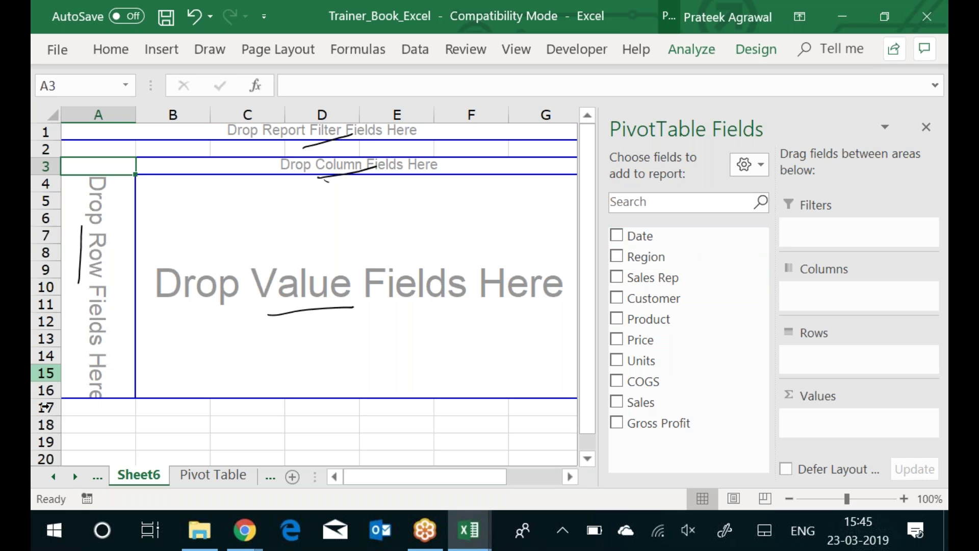
left_click(54, 477)
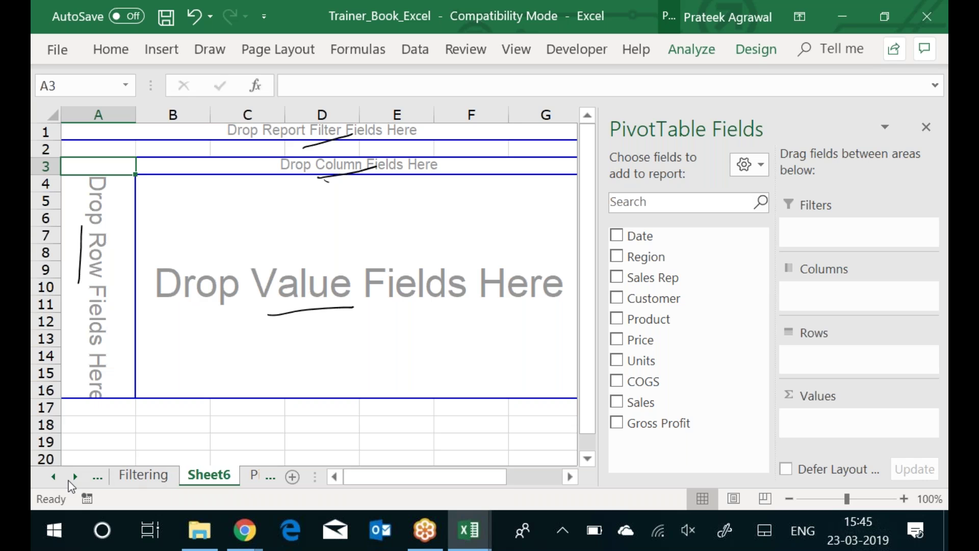
On Sheet5, circle the header areas of the sketched vertical, horizontal, matrix and grouped tables in red ink
left_click(79, 479)
left_click(80, 480)
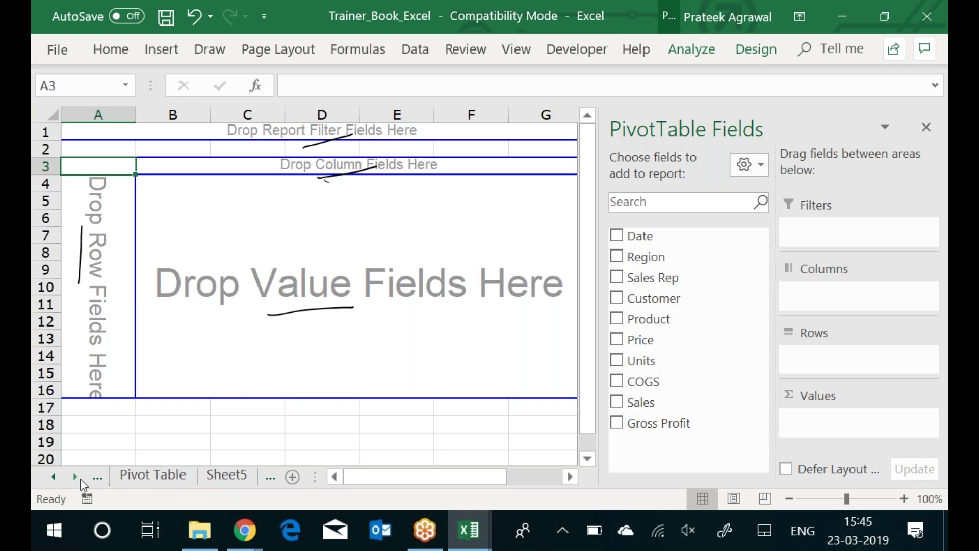
left_click(236, 474)
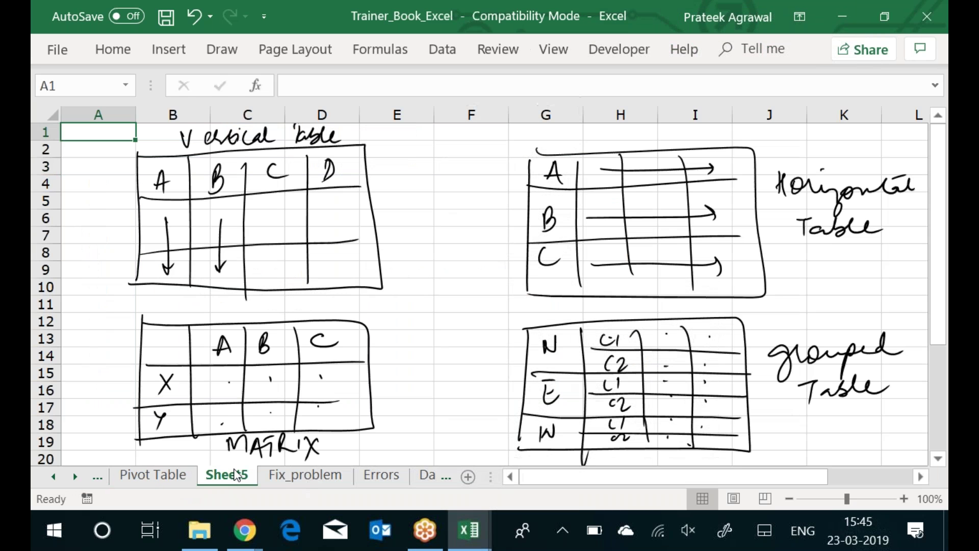
left_click(236, 53)
left_click(284, 120)
left_click(271, 272)
mouse_move(375, 149)
left_mouse_down()
mouse_move(125, 184)
mouse_move(306, 203)
mouse_move(362, 139)
left_mouse_up()
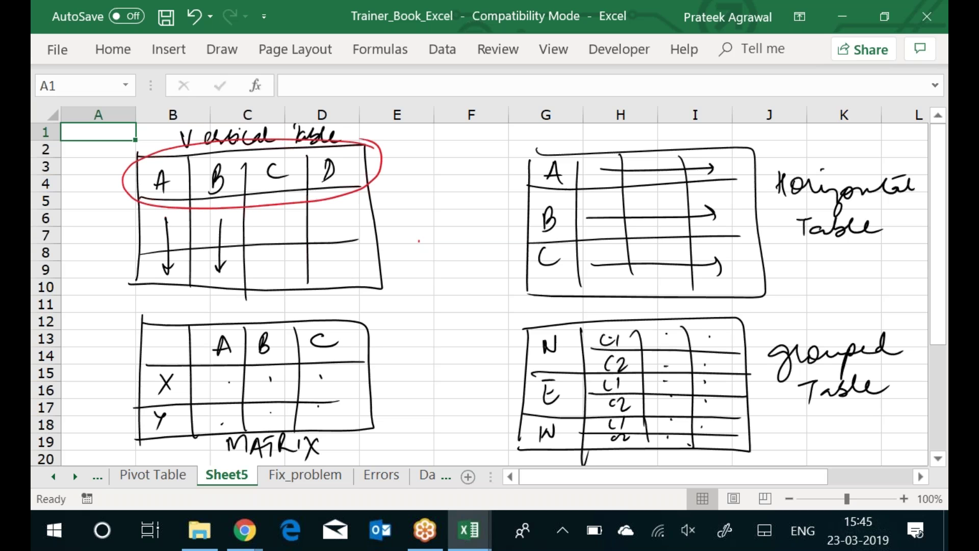
mouse_move(542, 150)
left_mouse_down()
mouse_move(508, 211)
mouse_move(584, 166)
mouse_move(555, 150)
left_mouse_up()
mouse_move(281, 301)
left_mouse_down()
mouse_move(351, 314)
mouse_move(170, 454)
mouse_move(316, 374)
mouse_move(339, 312)
left_mouse_up()
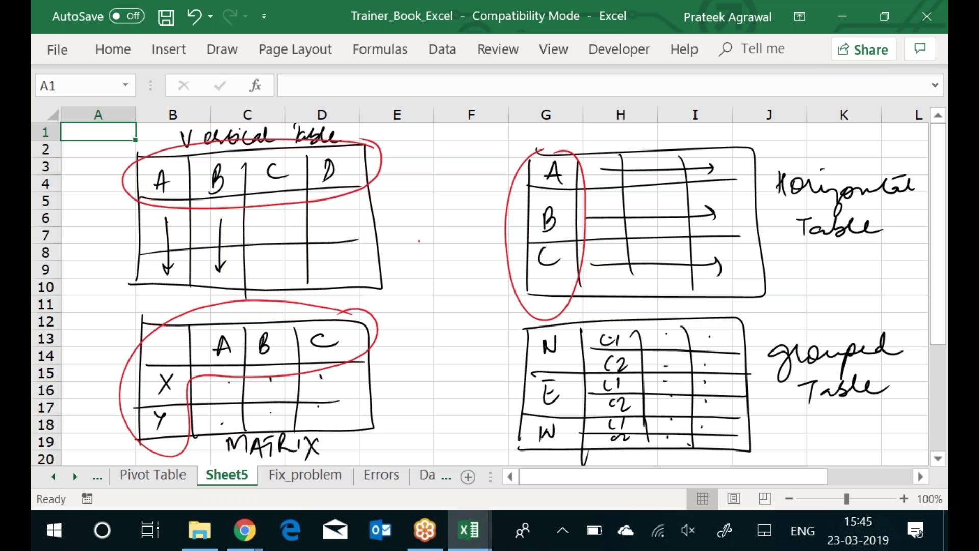
mouse_move(587, 312)
left_mouse_down()
mouse_move(515, 375)
mouse_move(640, 380)
mouse_move(556, 308)
left_mouse_up()
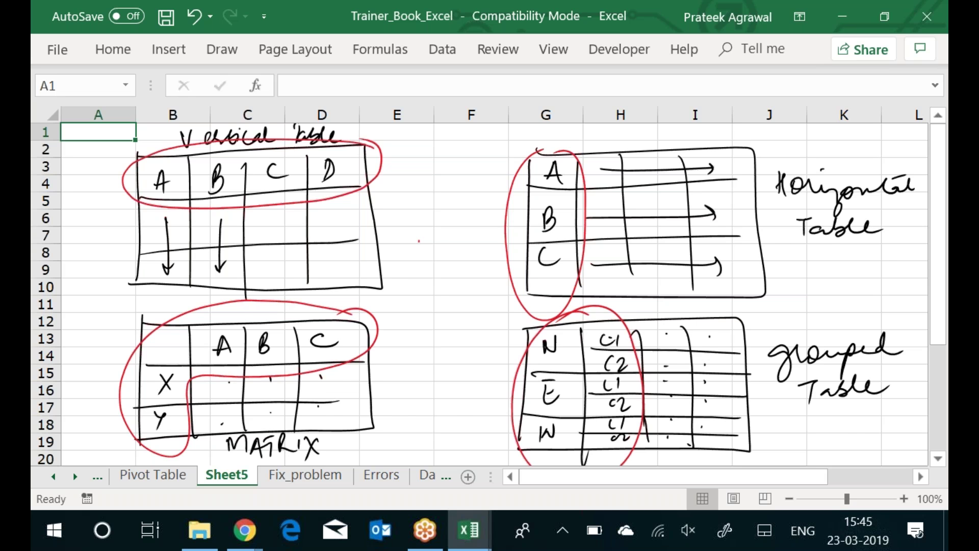
Check the source records on the Pivot Table sheet, and hatch the data cells of Sheet5's vertical table in light blue ink
key("ctrl+Page_Up")
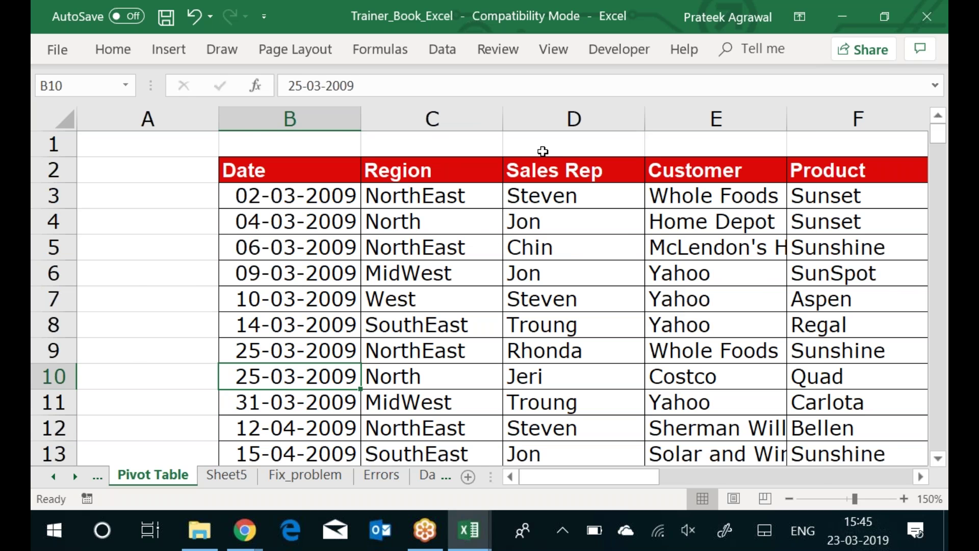
key("ctrl+Page_Down")
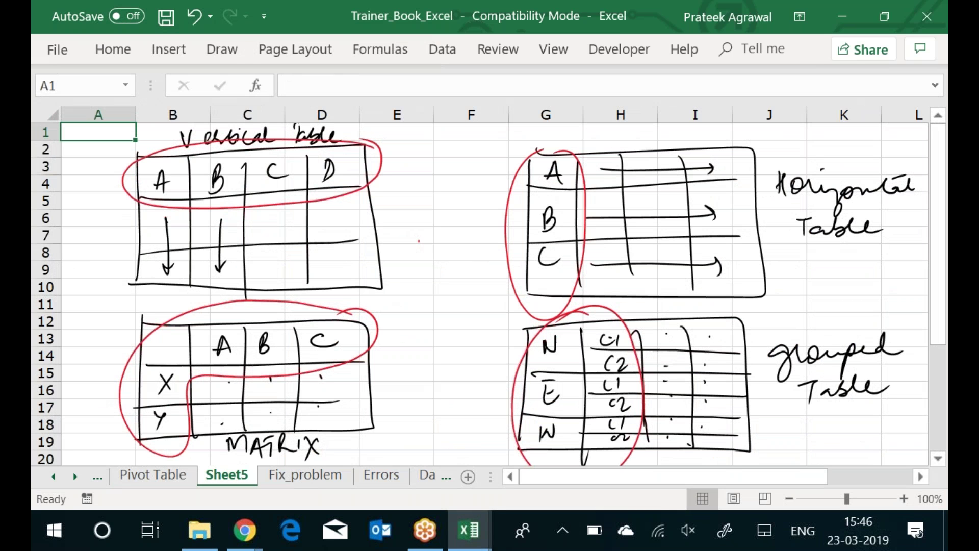
left_click(233, 56)
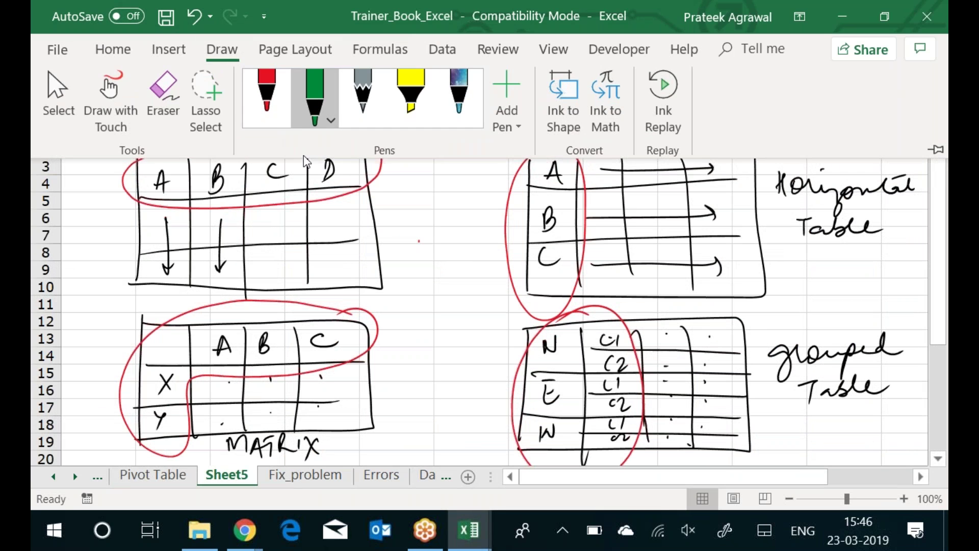
left_click(275, 107)
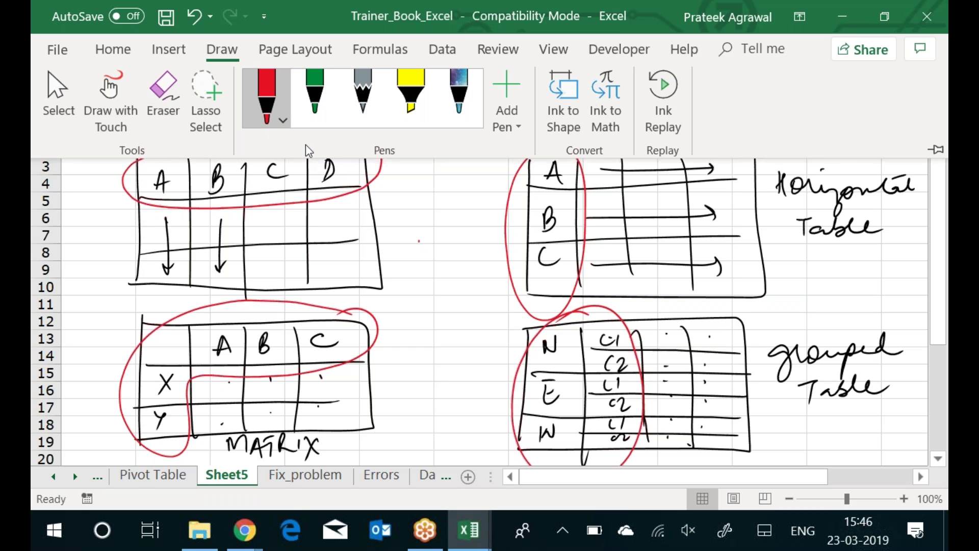
left_click(280, 121)
left_click(201, 340)
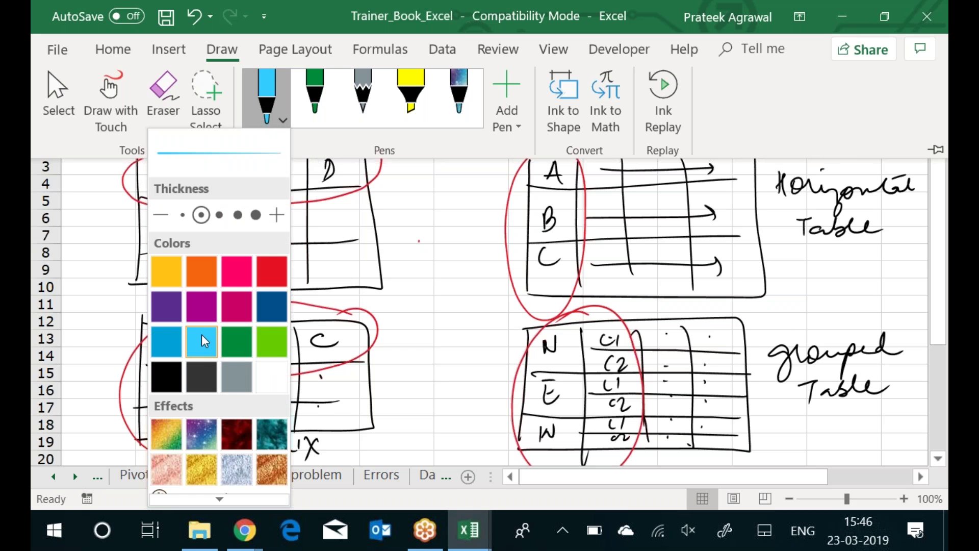
left_click(418, 284)
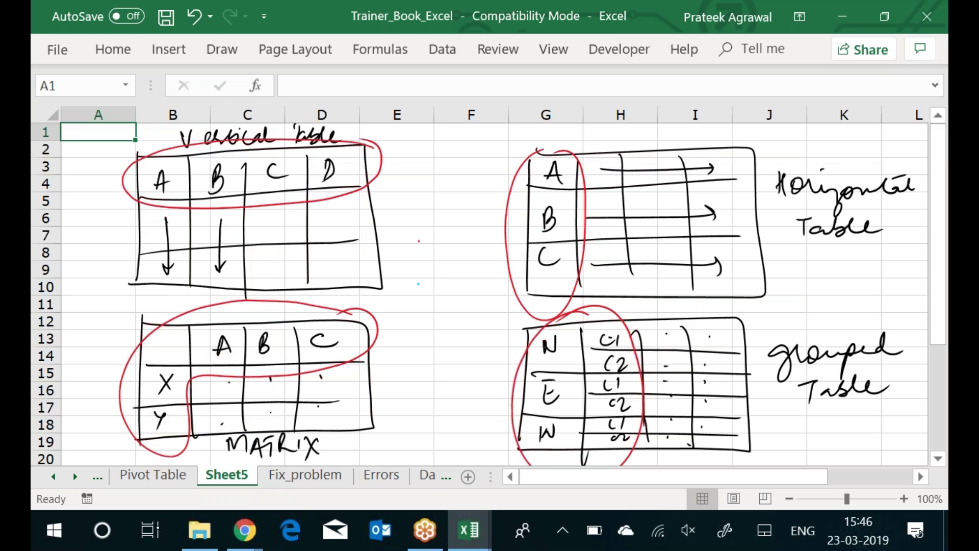
left_click_drag(137, 236, 201, 198)
left_click_drag(134, 267, 231, 203)
left_click_drag(173, 273, 282, 201)
left_click_drag(208, 283, 320, 204)
left_click_drag(256, 277, 345, 213)
left_click_drag(297, 290, 362, 242)
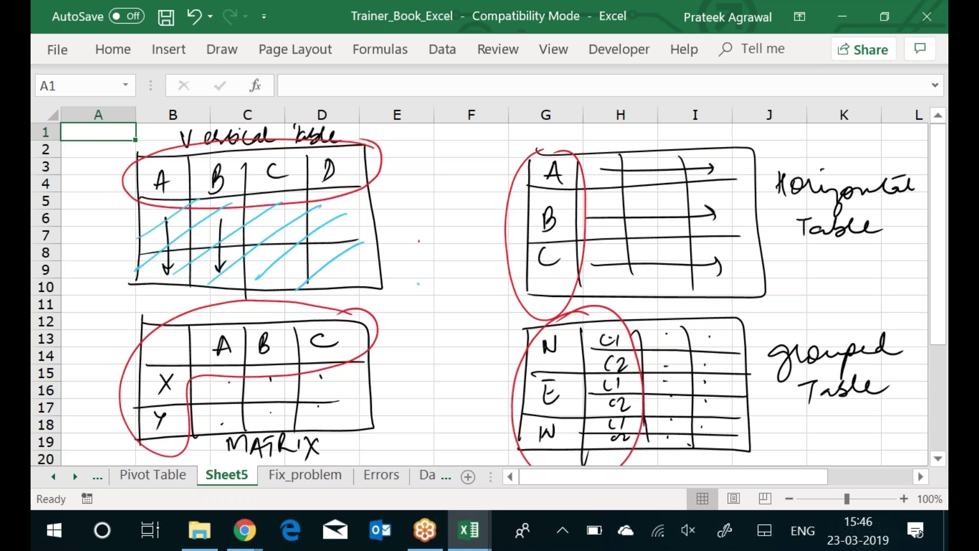
Hatch the data cells of the sketched horizontal table in light blue ink, leaving out its header column
left_click_drag(591, 190, 663, 149)
left_click_drag(592, 224, 707, 162)
left_click_drag(590, 258, 725, 186)
left_click_drag(610, 278, 722, 216)
left_click_drag(656, 286, 739, 247)
left_click_drag(708, 292, 751, 263)
Hatch the data cells of the sketched matrix inside its row and column headers in light blue ink
left_click_drag(196, 412, 240, 374)
left_click_drag(196, 433, 275, 368)
left_click_drag(228, 436, 314, 367)
left_click_drag(264, 438, 335, 374)
left_click_drag(303, 425, 363, 376)
left_click_drag(335, 428, 382, 390)
Hatch the data cells of the sketched grouped table beside its two header columns in light blue ink
left_click_drag(640, 352, 712, 316)
left_click_drag(645, 375, 722, 339)
left_click_drag(648, 411, 735, 367)
left_click_drag(649, 435, 736, 386)
left_click_drag(678, 449, 749, 411)
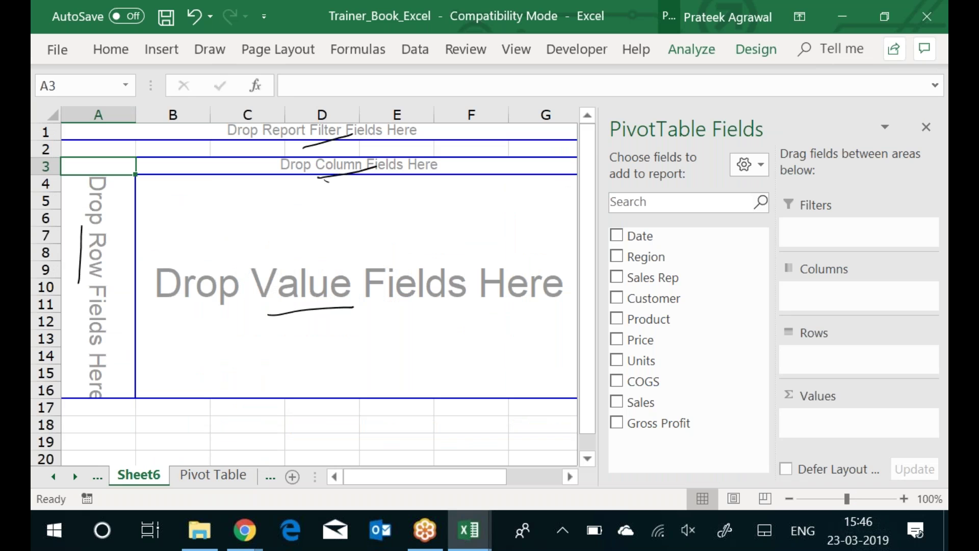
Circle the row and column drop areas of Sheet6's empty PivotTable in red ink
left_click(210, 50)
left_click(282, 120)
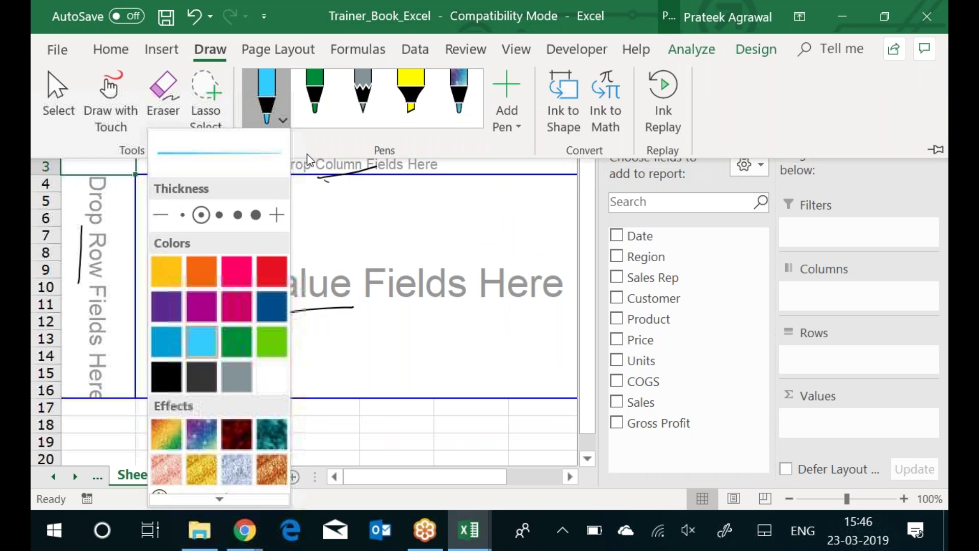
left_click(271, 271)
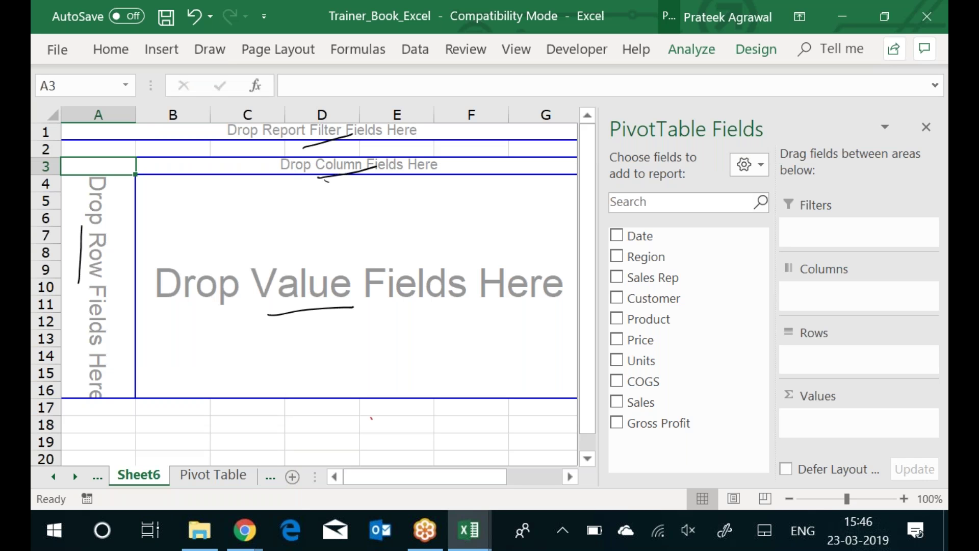
mouse_move(97, 219)
left_mouse_down()
mouse_move(74, 309)
mouse_move(88, 224)
left_mouse_up()
mouse_move(406, 153)
left_mouse_down()
mouse_move(298, 162)
mouse_move(387, 142)
mouse_move(377, 144)
left_mouse_up()
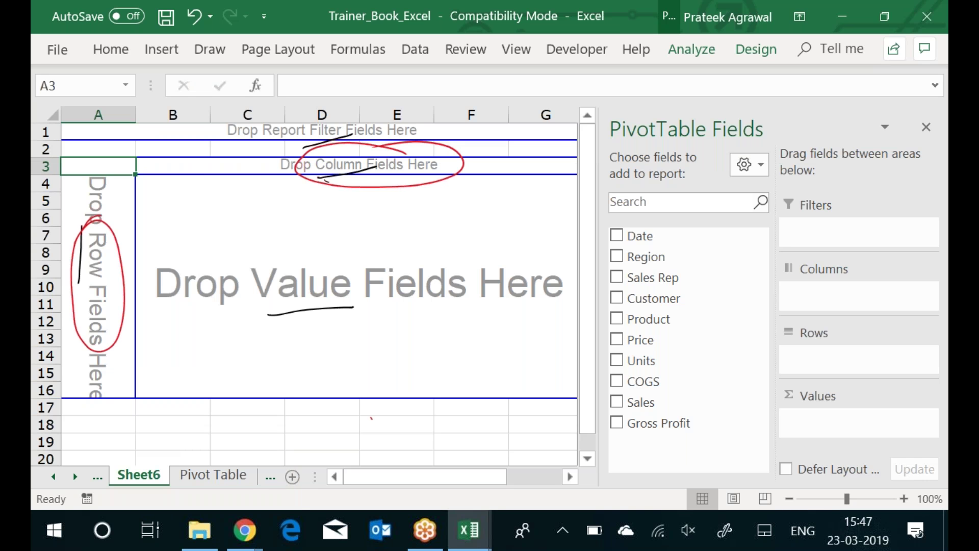
Circle the value drop area of the empty PivotTable in light blue ink
left_click(207, 54)
left_click(283, 121)
left_click(202, 342)
mouse_move(451, 252)
left_mouse_down()
mouse_move(313, 250)
mouse_move(410, 243)
left_mouse_up()
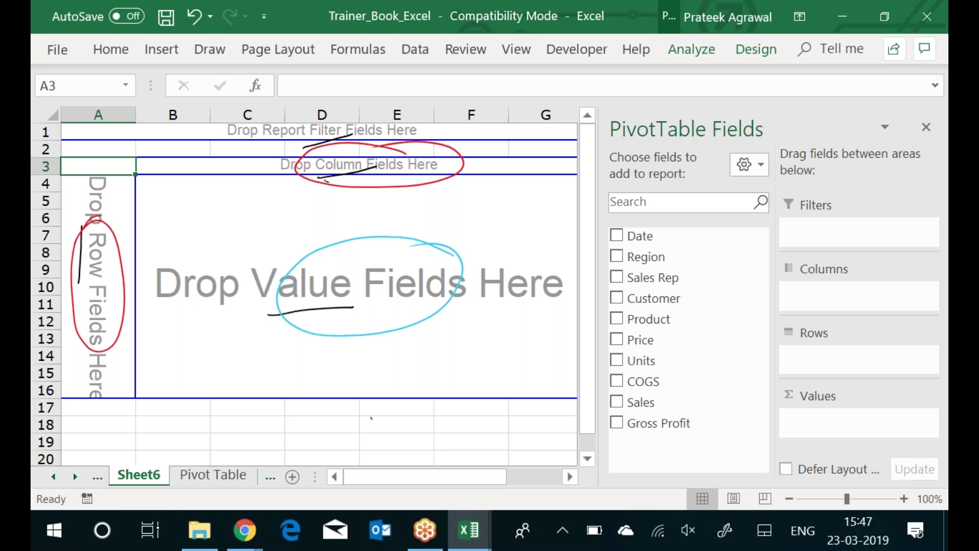
Delete the ink strokes and circles covering the empty PivotTable's drop areas on Sheet6
left_click(416, 185)
key("Delete")
left_click(357, 238)
key("Delete")
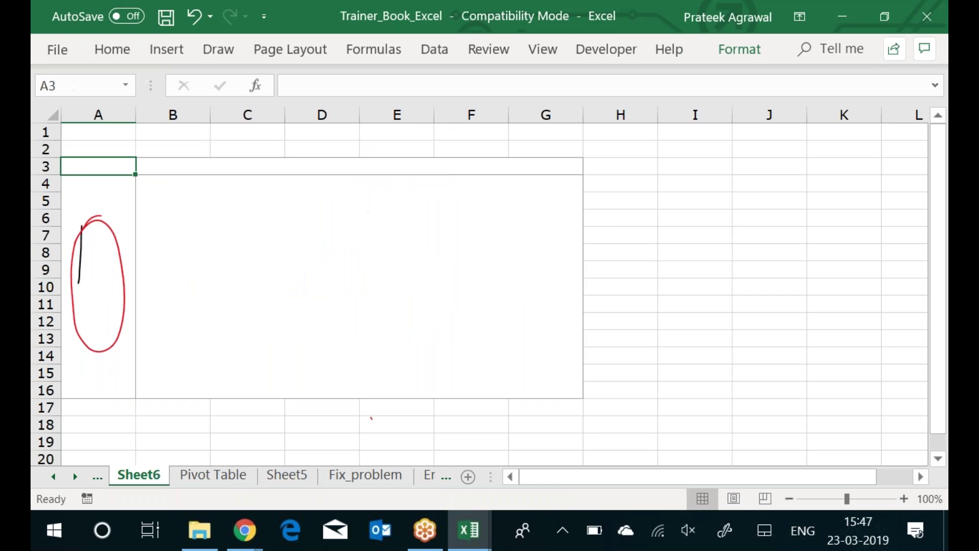
left_click(97, 220)
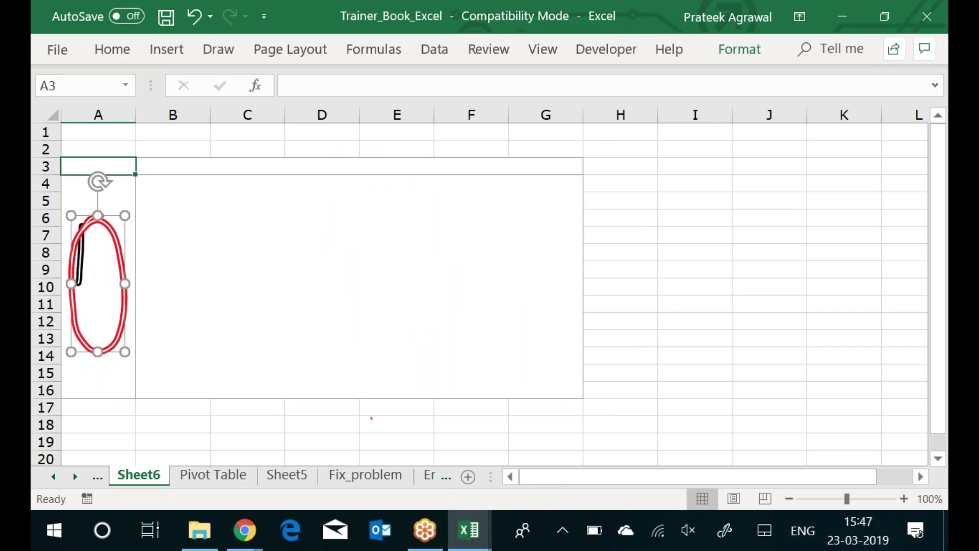
key("Delete")
Add Region as the PivotTable's row field and Sales as its value field, with the sheet zoomed to 150%
mouse_move(649, 257)
left_mouse_down()
mouse_move(632, 278)
mouse_move(81, 232)
left_mouse_up()
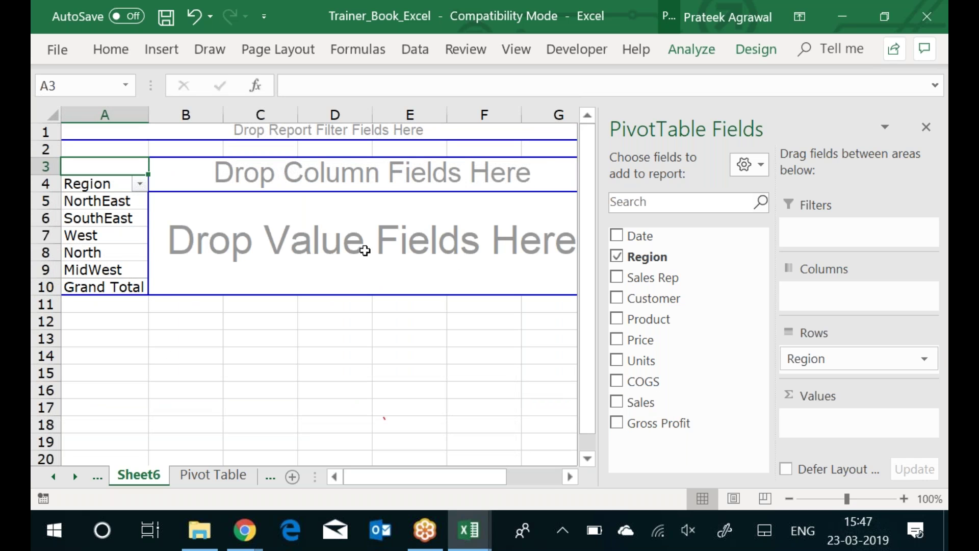
left_click_drag(634, 402, 372, 276)
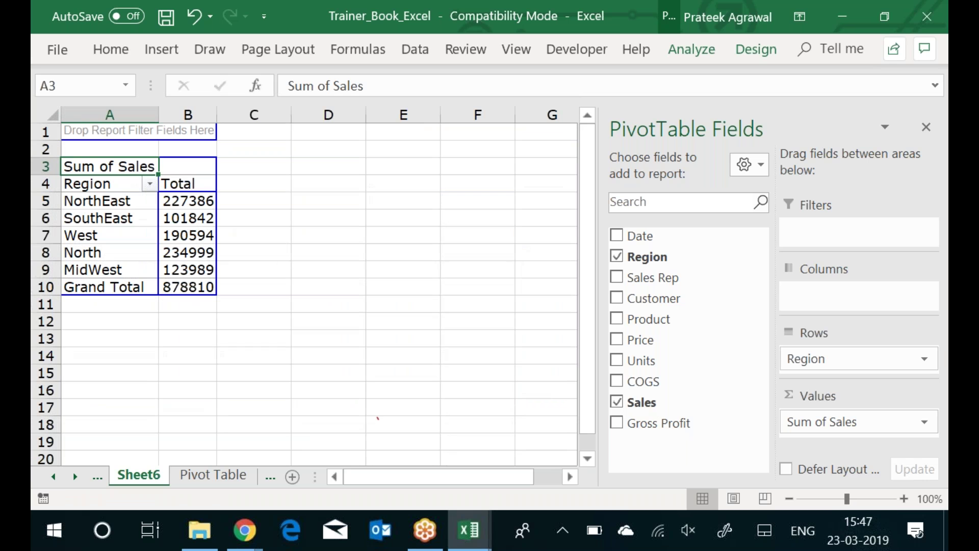
left_click(904, 498)
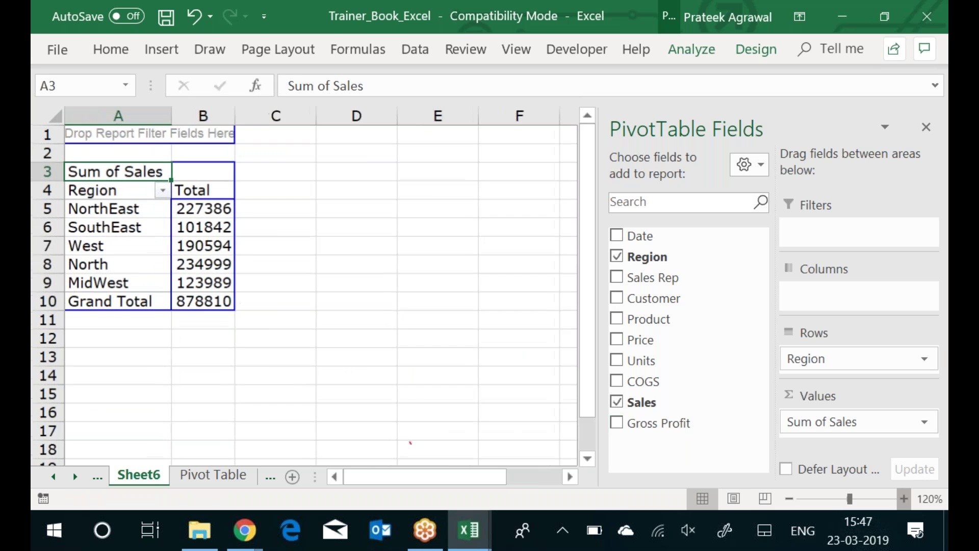
left_click(904, 499)
left_click(904, 499)
left_click(904, 499)
left_click(904, 499)
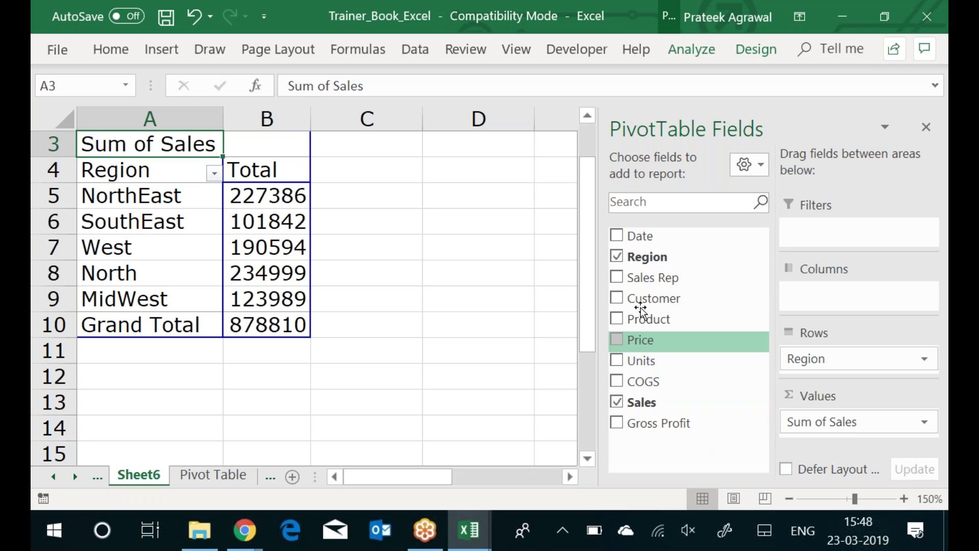
Move the Region field from rows to columns and add COGS as a second value field
left_click(618, 256)
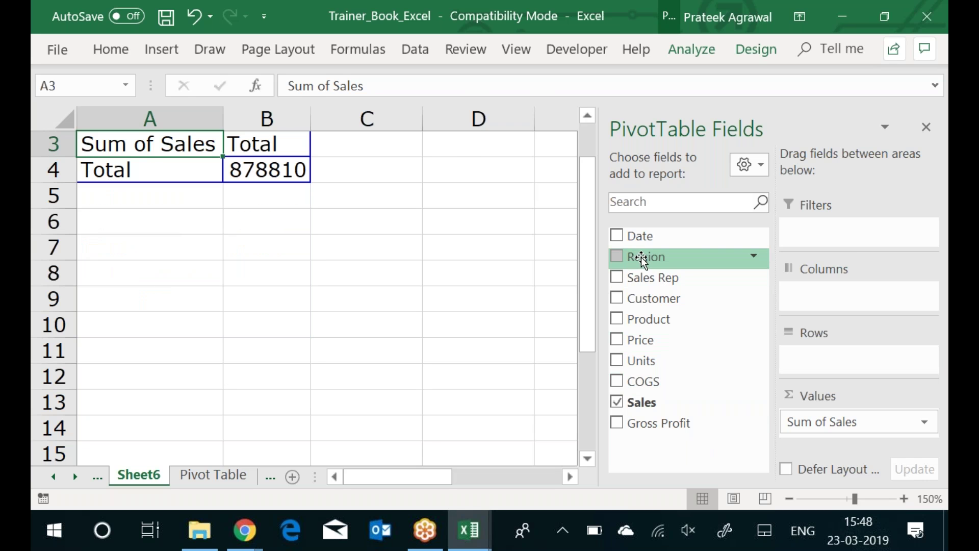
left_click_drag(641, 257, 816, 298)
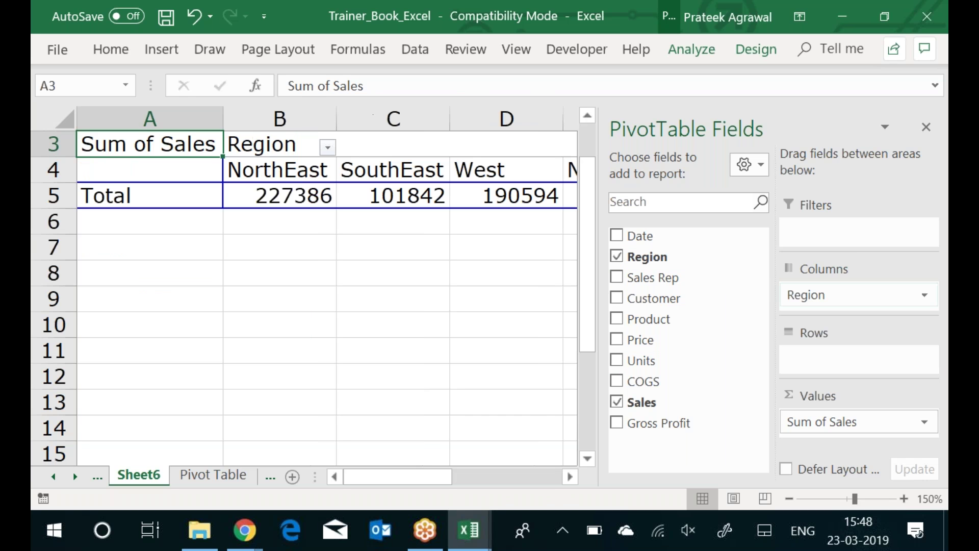
left_click_drag(643, 382, 806, 434)
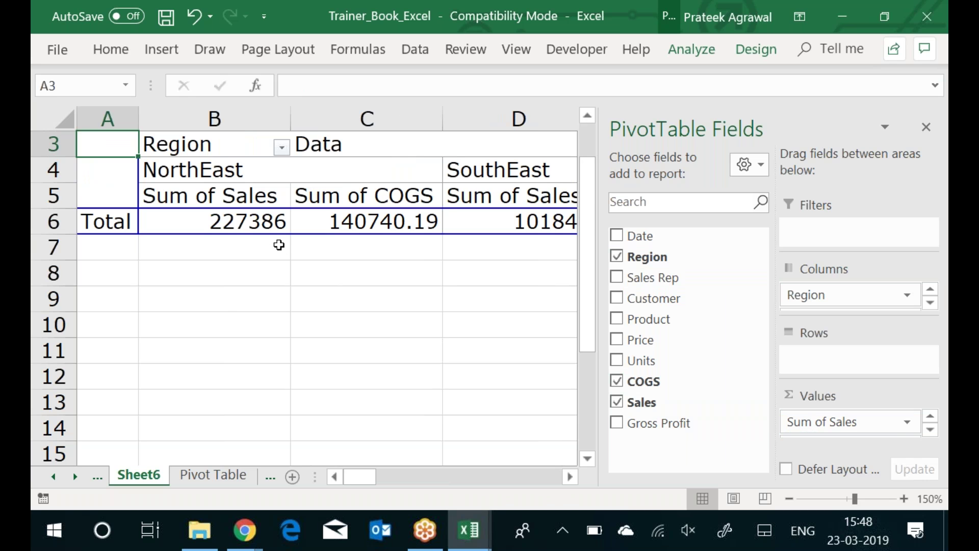
Move the Values field from columns to rows so Sales and COGS are listed on separate rows
left_click(930, 431)
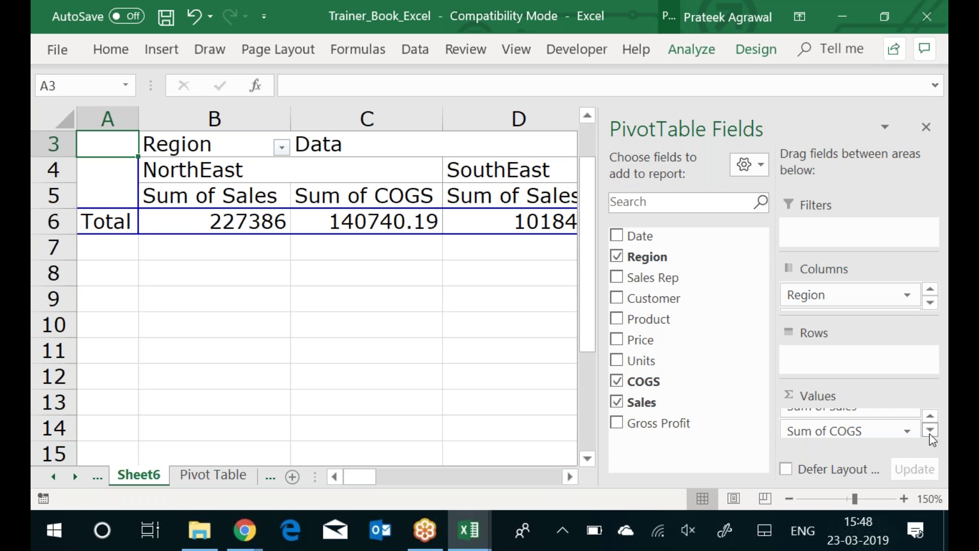
left_click(930, 415)
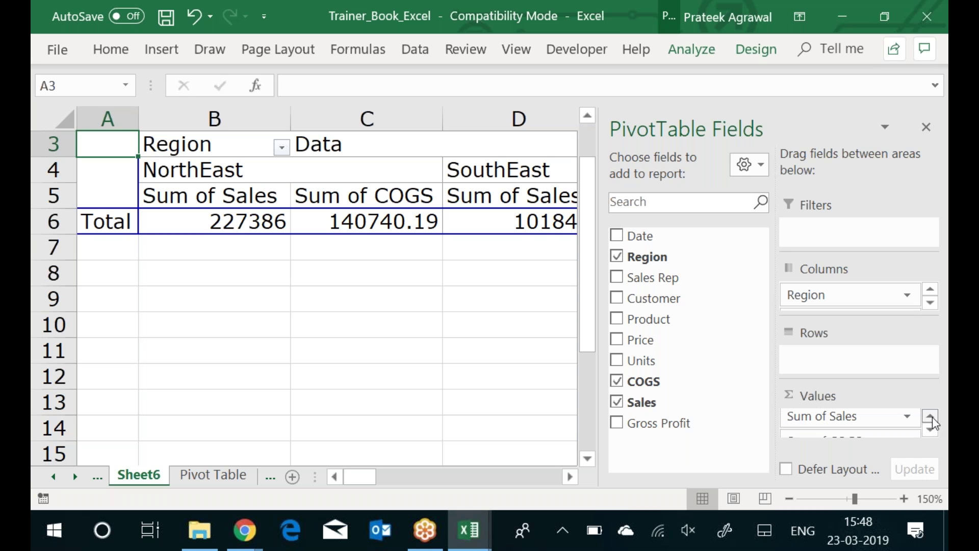
left_click(930, 303)
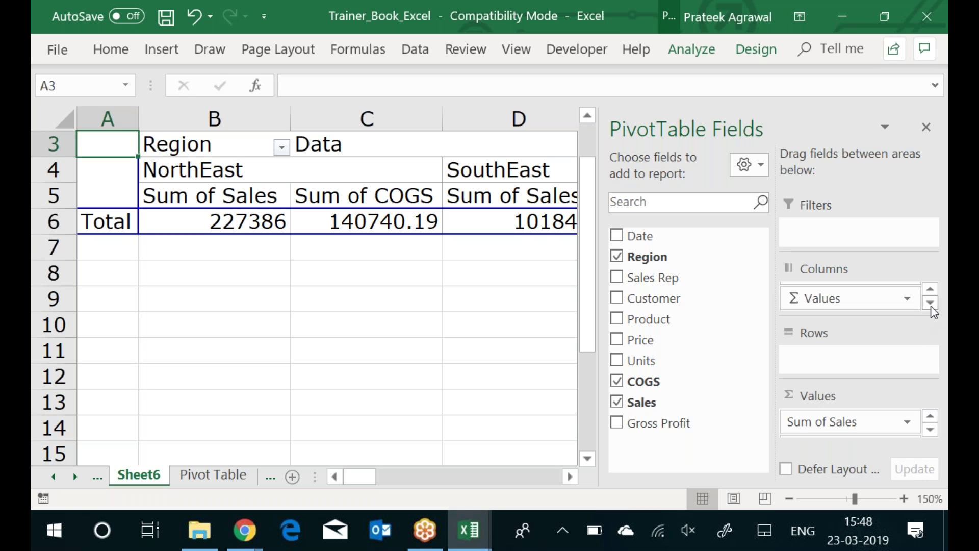
left_click_drag(843, 298, 840, 364)
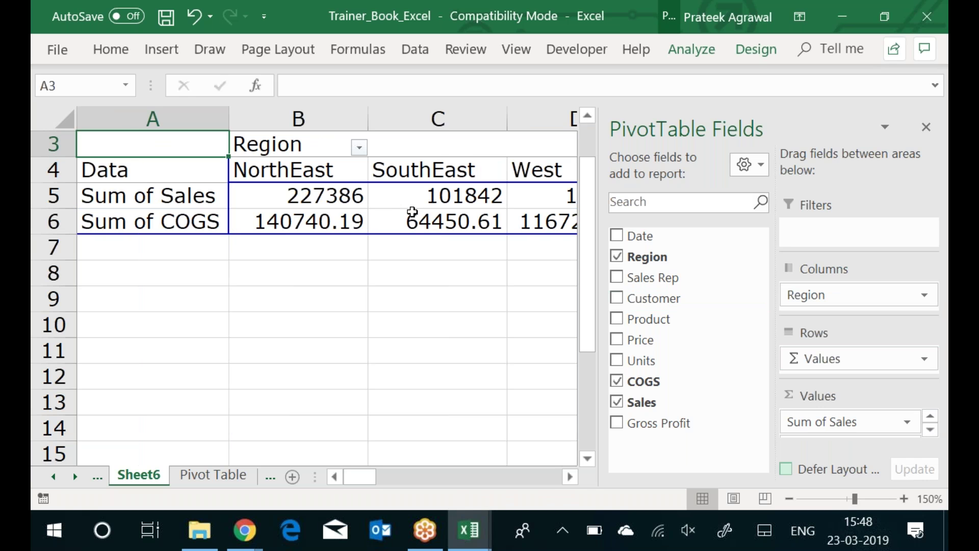
mouse_move(412, 215)
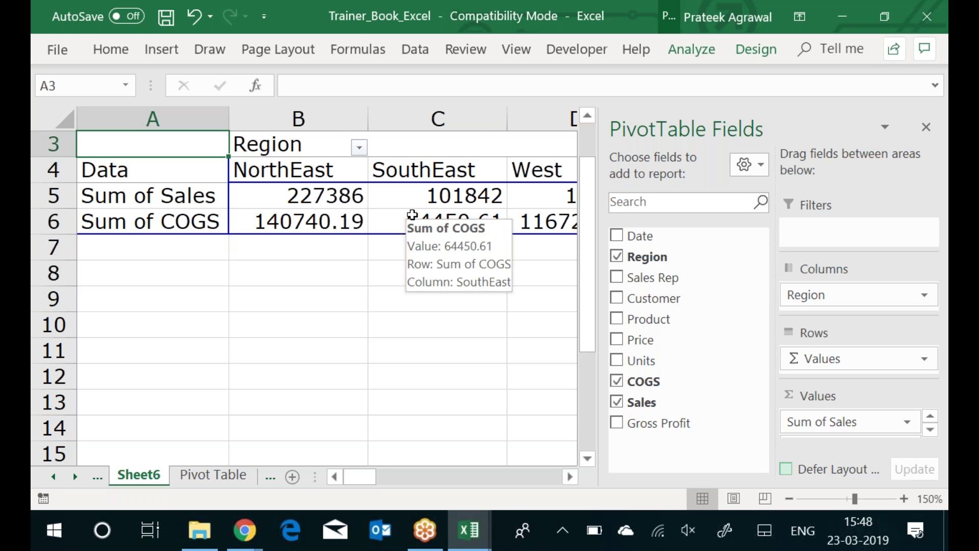
Remove the Region, COGS and Sales fields from the PivotTable
left_click(618, 257)
left_click(618, 380)
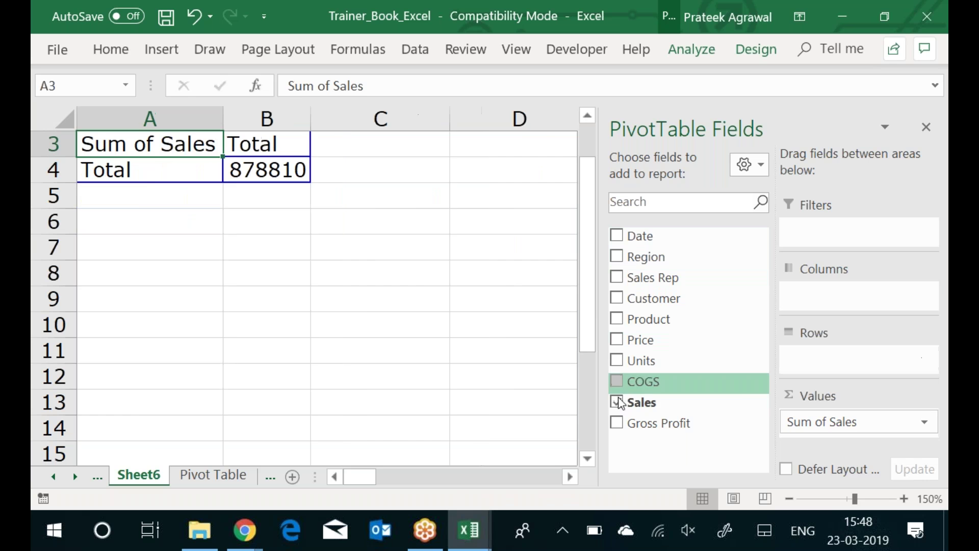
left_click(617, 402)
Build a matrix PivotTable with Region in rows, Customer in columns and Sales in values, and hide the field list
left_click_drag(646, 256, 148, 255)
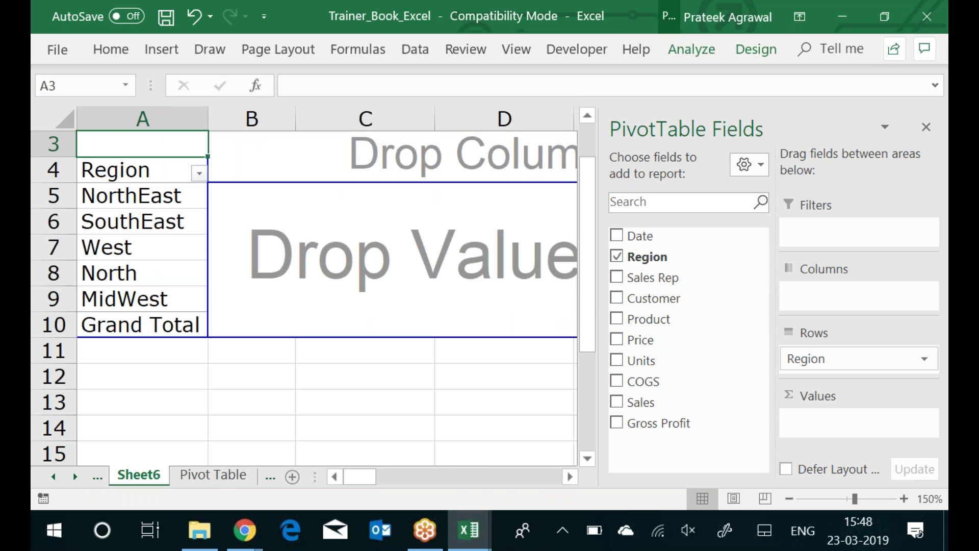
left_click_drag(635, 299, 500, 176)
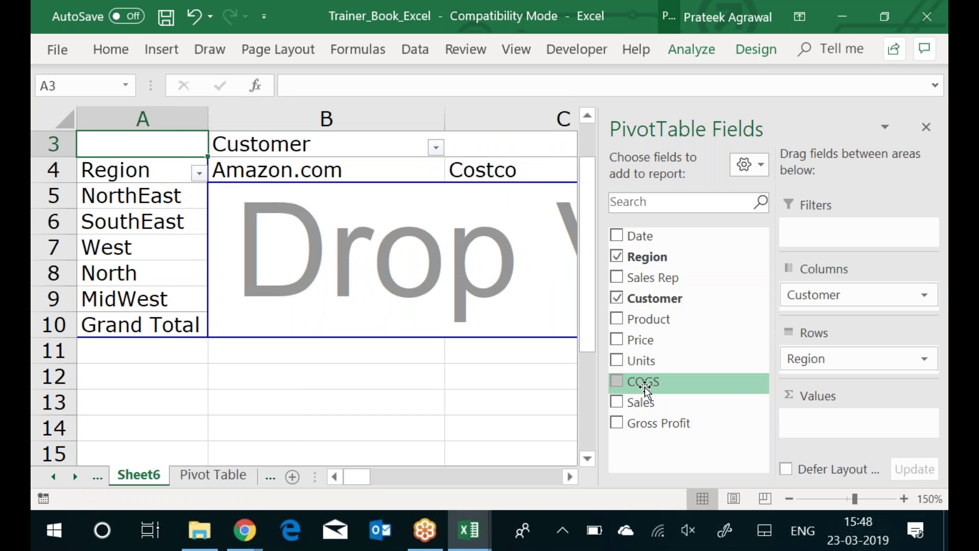
left_click_drag(634, 400, 504, 345)
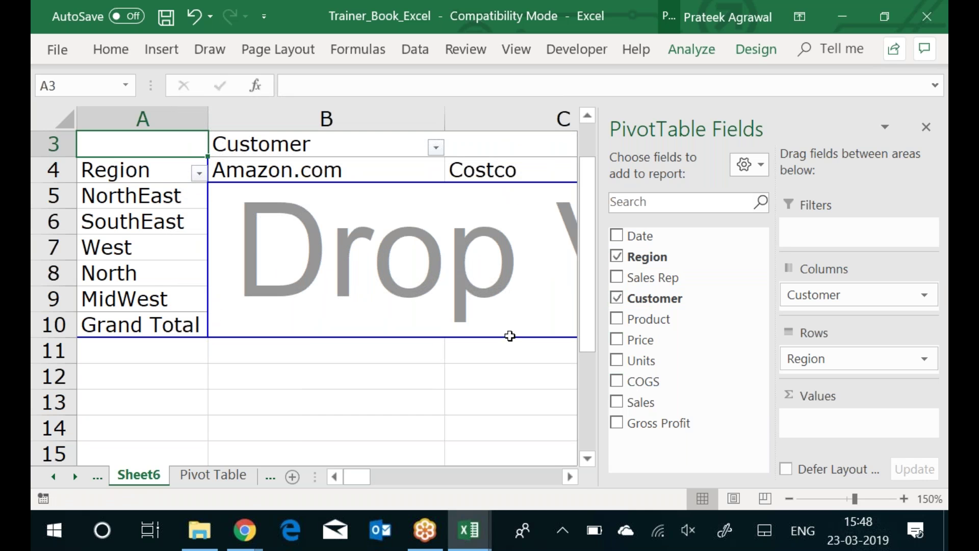
left_click_drag(635, 406, 505, 306)
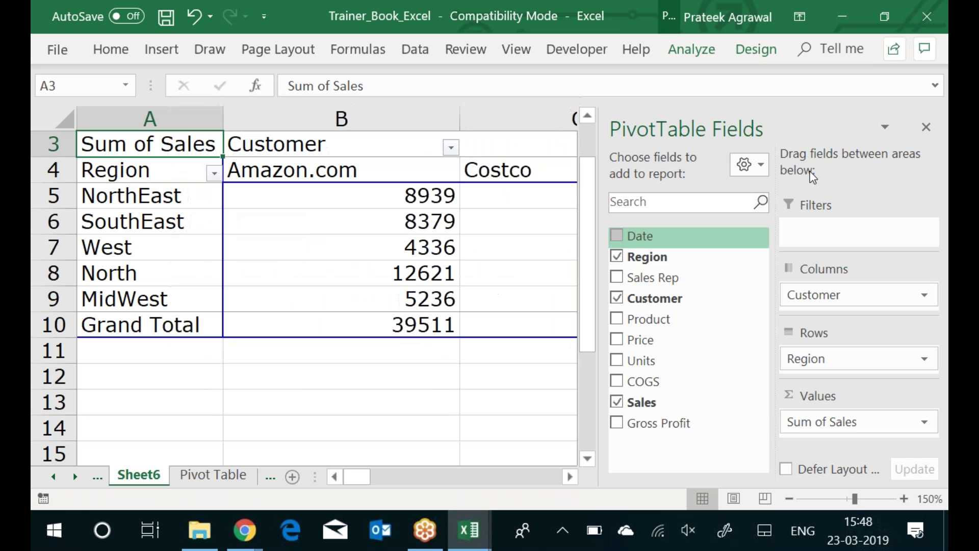
left_click(927, 127)
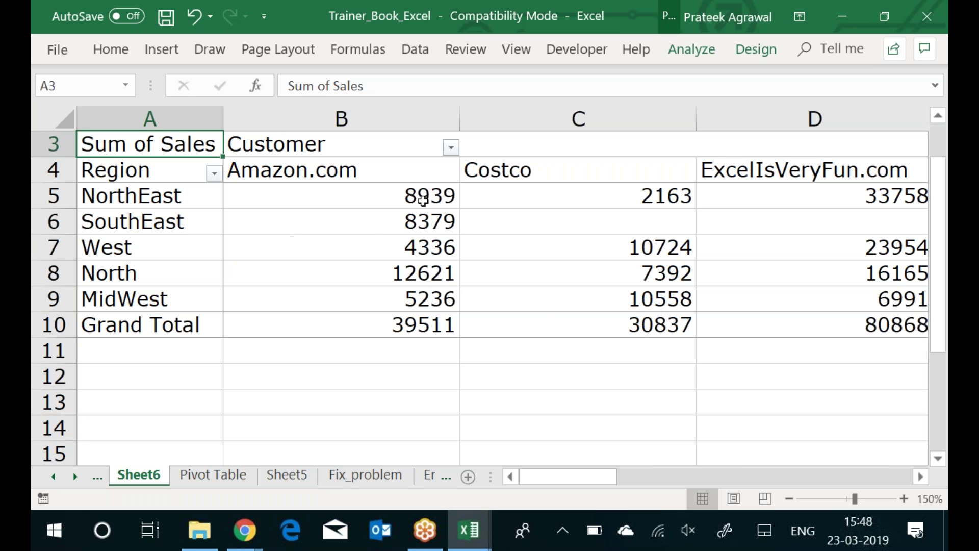
Show the field list again and move the Customer field from columns to rows, ahead of Region
left_click(544, 315)
right_click(544, 315)
left_click(553, 301)
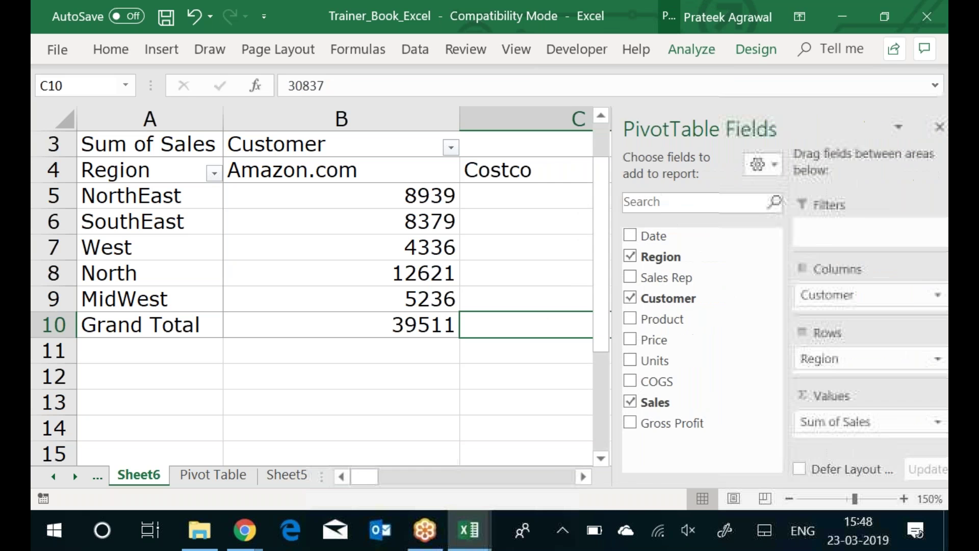
left_click(618, 299)
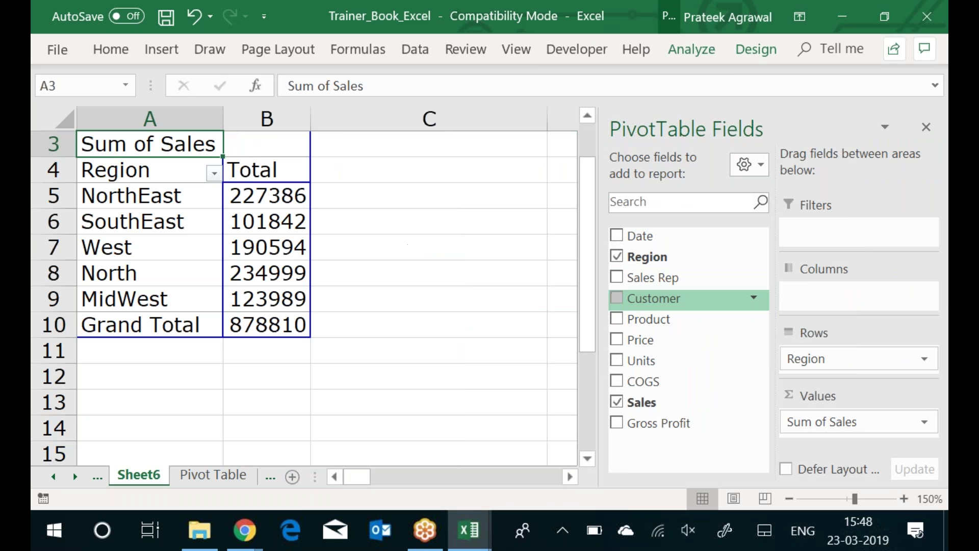
left_click_drag(674, 292, 79, 243)
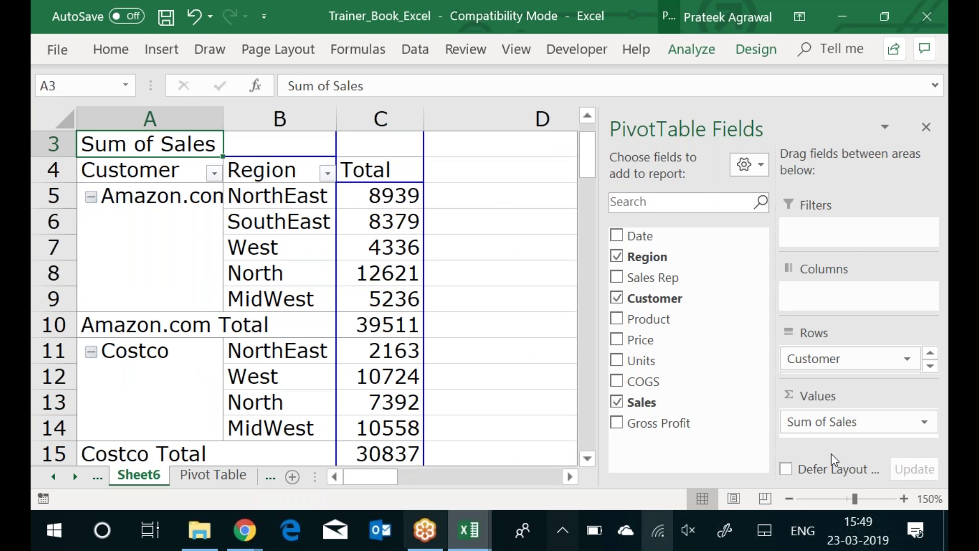
Remove the Region, Customer and Sales fields so the PivotTable is empty
left_click(619, 256)
left_click(617, 299)
left_click(616, 401)
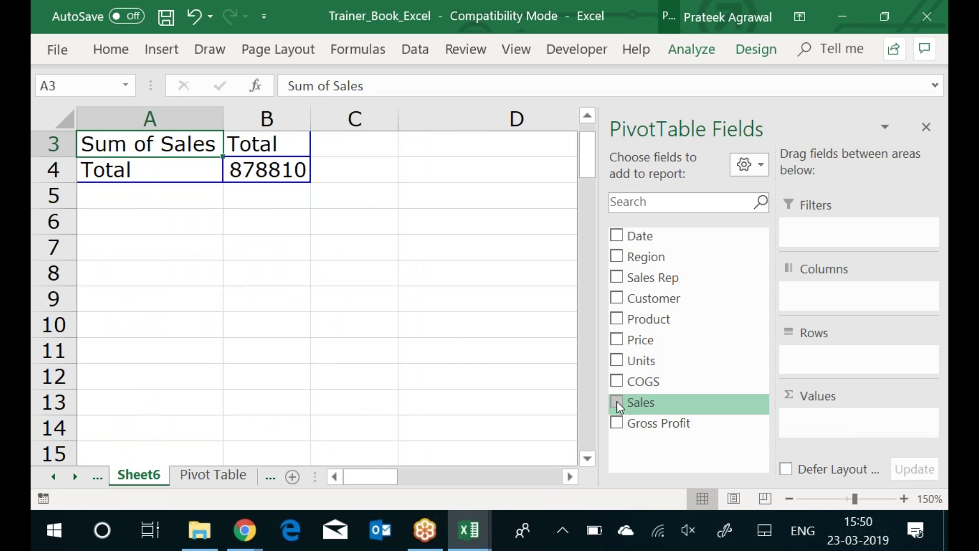
Add Sales alone as the PivotTable's value field, without any row or column fields
left_click(790, 499)
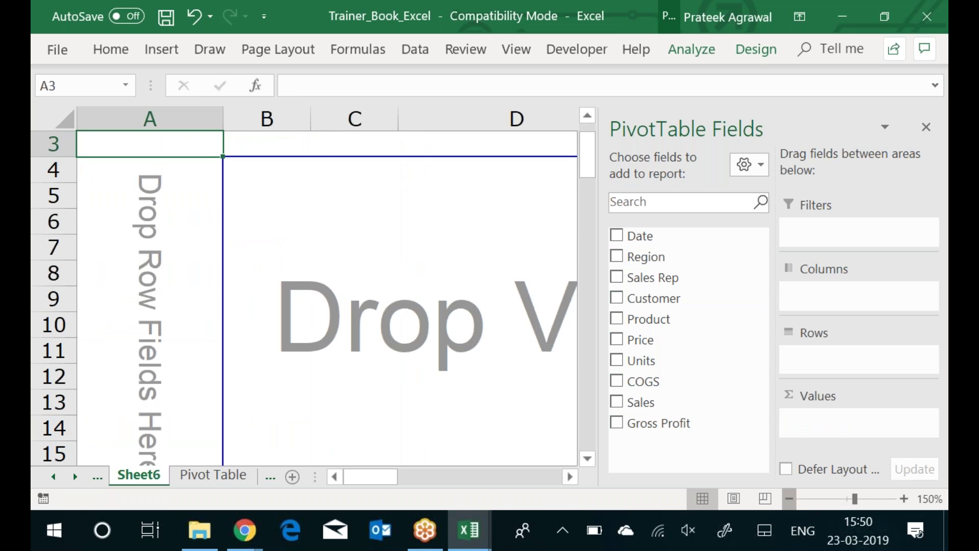
left_click(789, 499)
left_click(790, 499)
left_click(790, 498)
left_click(789, 499)
left_click(789, 498)
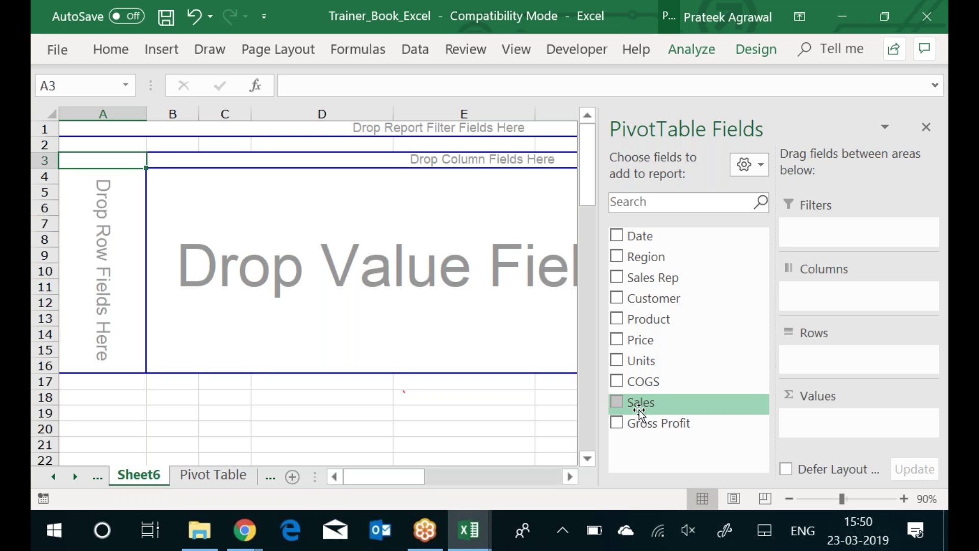
left_click_drag(639, 409, 469, 267)
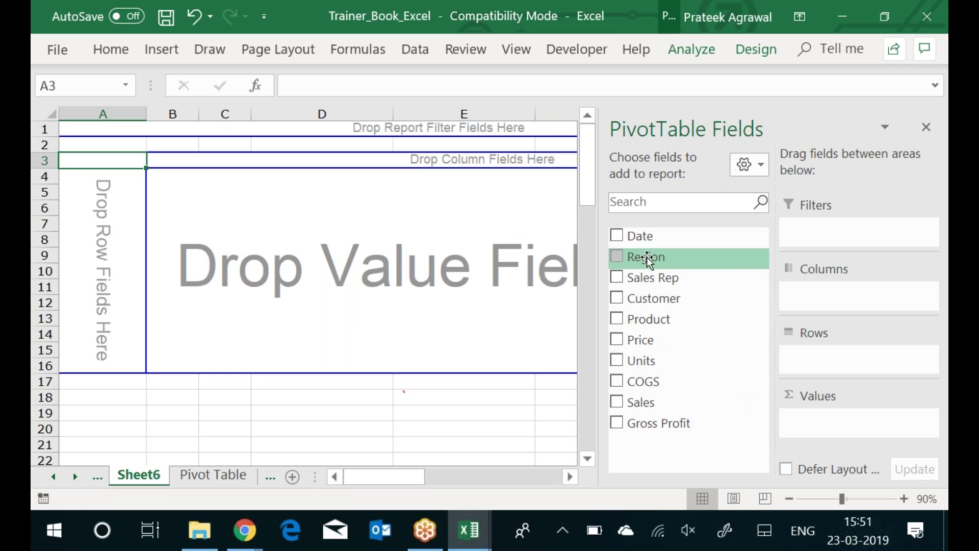
left_click_drag(653, 408, 395, 323)
left_click(904, 499)
left_click(904, 499)
left_click(904, 499)
left_click(904, 499)
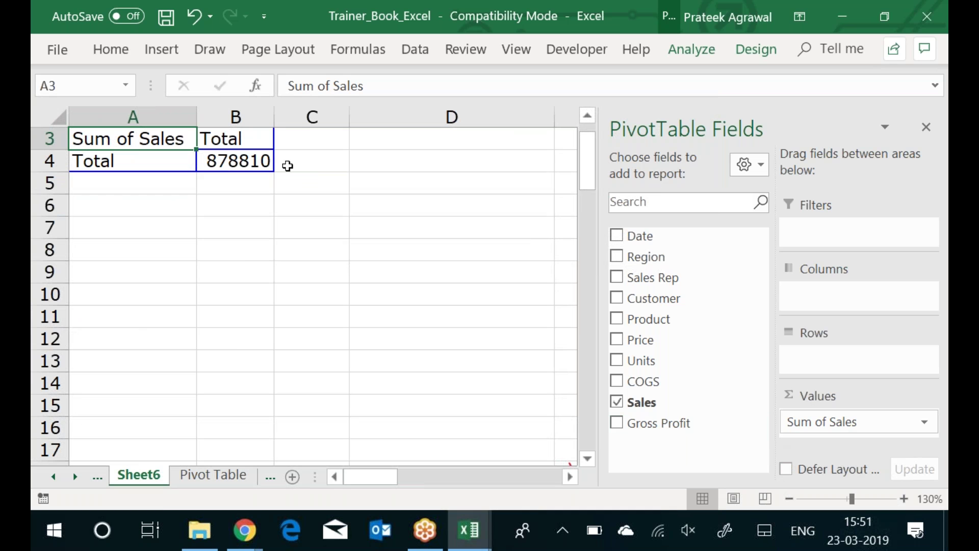
Remove Sales, add Customer as the value field instead, and undo that addition
left_click(617, 403)
left_click_drag(666, 304, 443, 293)
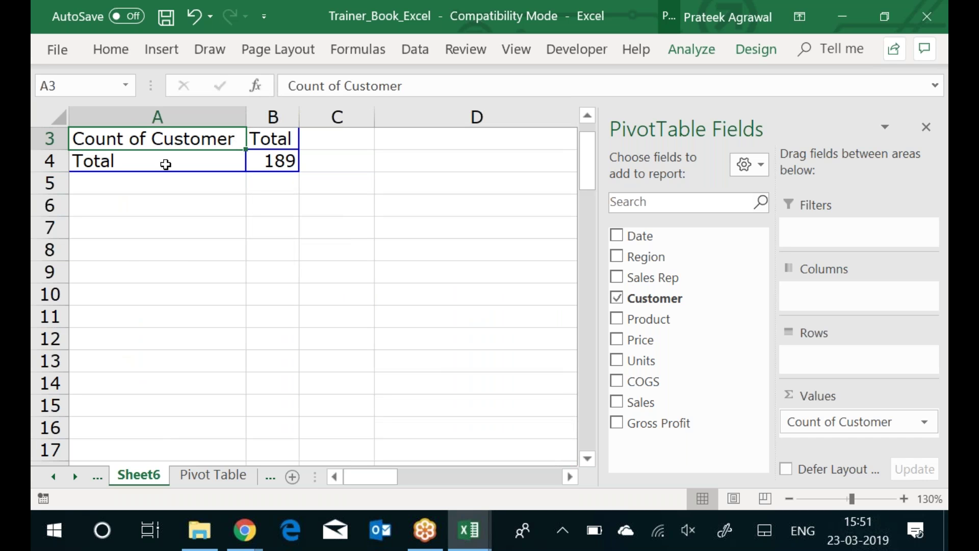
key("ctrl+z")
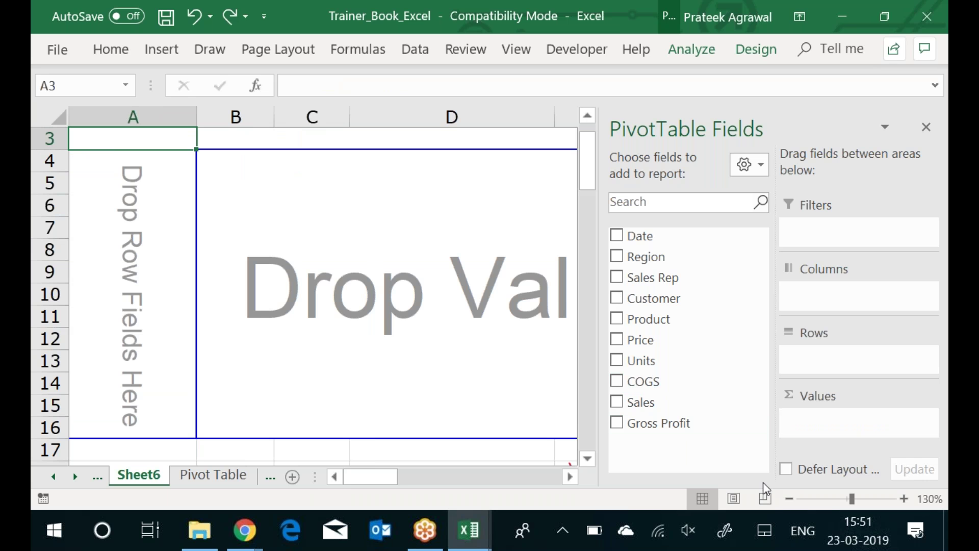
Add Region as the row field and Sales as the value field of the empty PivotTable, with the sheet zoomed to 150%
left_click(789, 499)
left_click(789, 499)
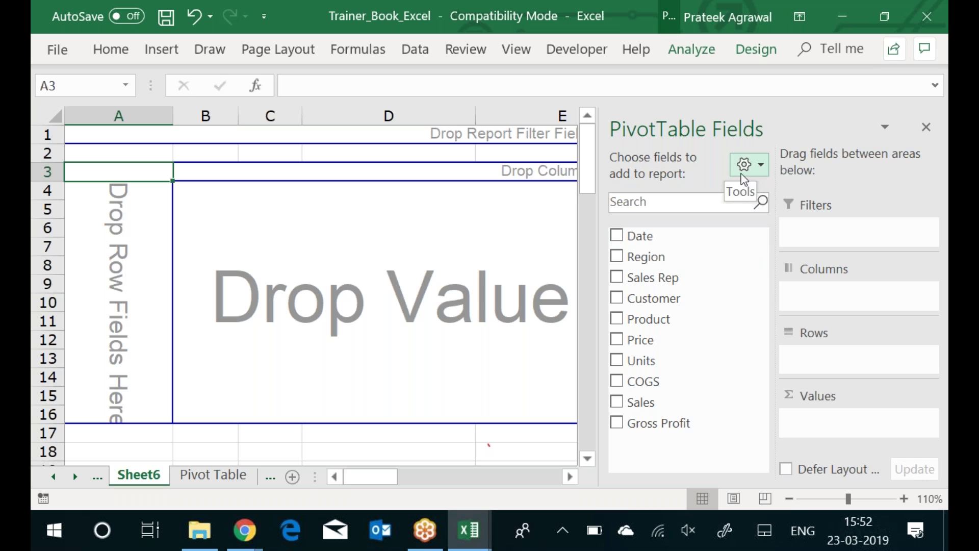
left_click_drag(642, 256, 113, 260)
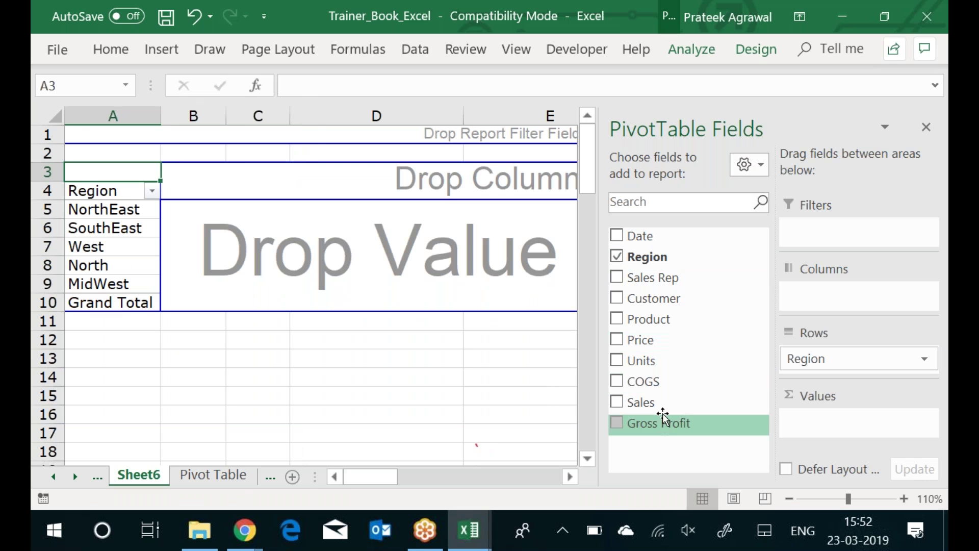
left_click_drag(648, 404, 337, 240)
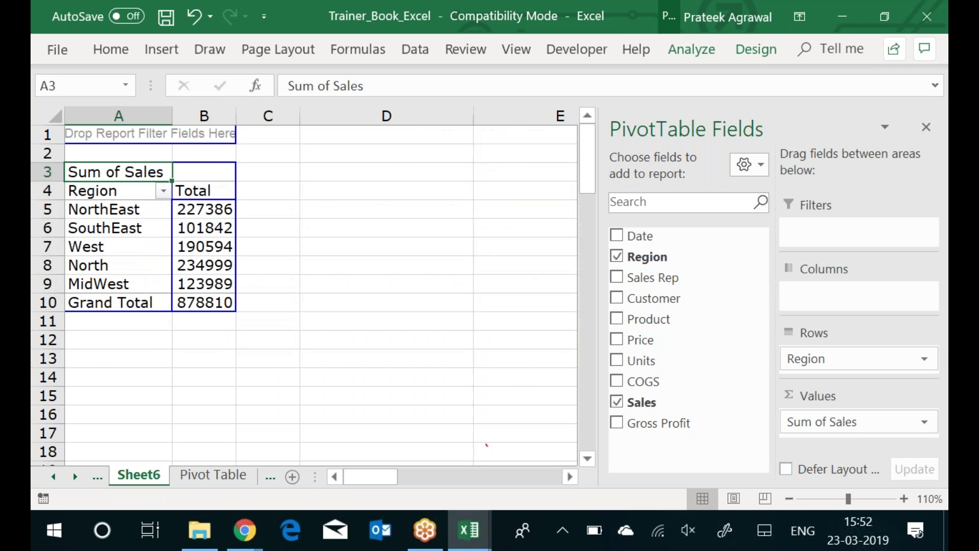
left_click(904, 499)
left_click(903, 499)
left_click(904, 499)
left_click(904, 498)
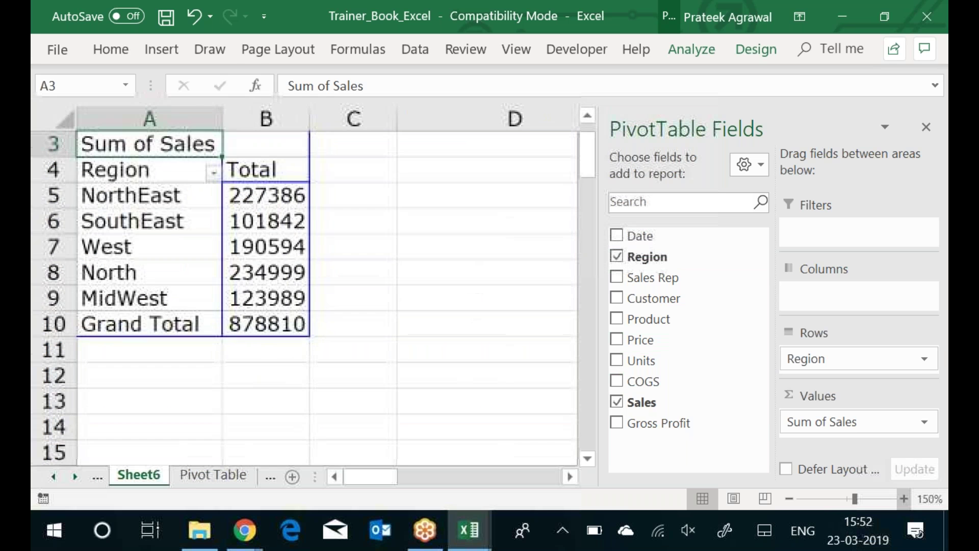
Examine the region labels and the Total column of the vertical PivotTable layout
left_click(425, 295)
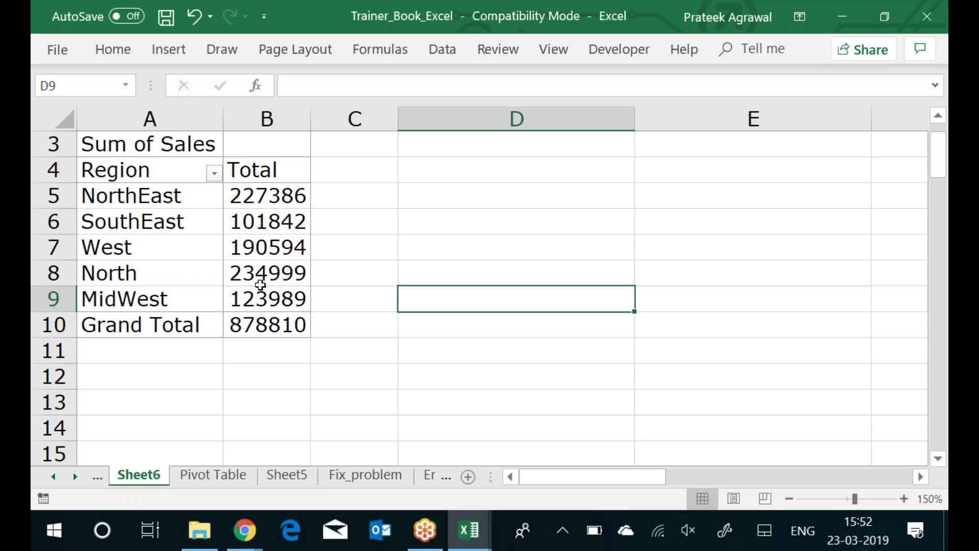
mouse_move(262, 329)
mouse_move(185, 297)
left_click(142, 207)
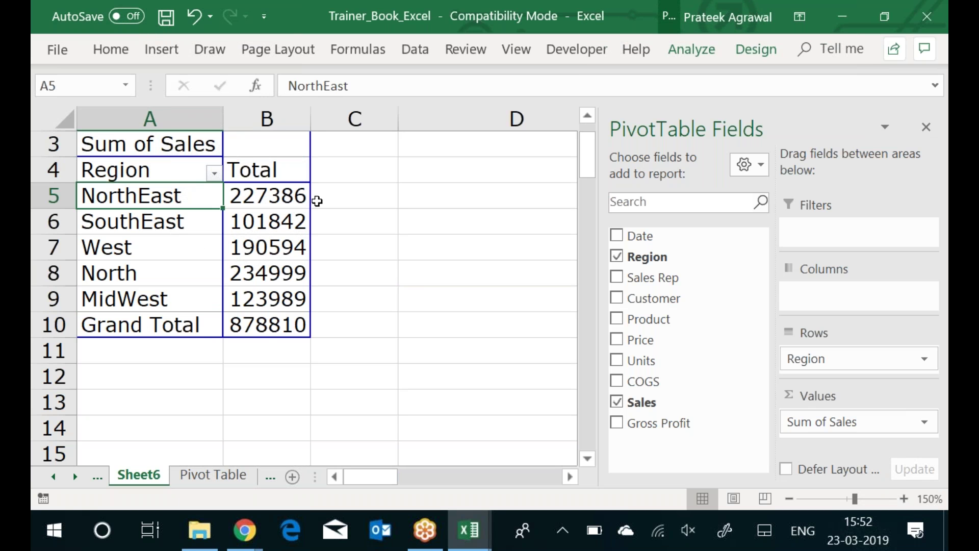
left_click(263, 164)
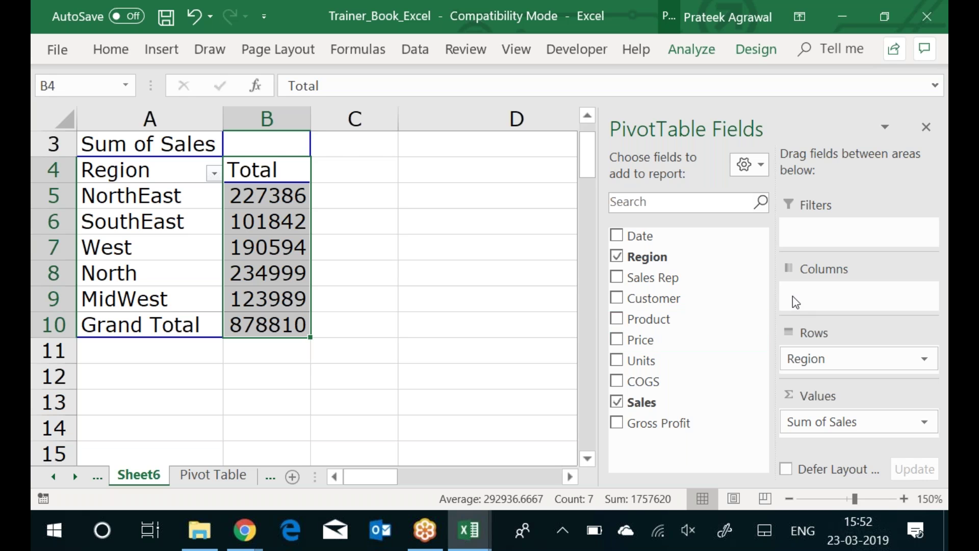
Move the Region field from rows to columns, hide the field list and look across the horizontal layout
left_click_drag(822, 359, 831, 298)
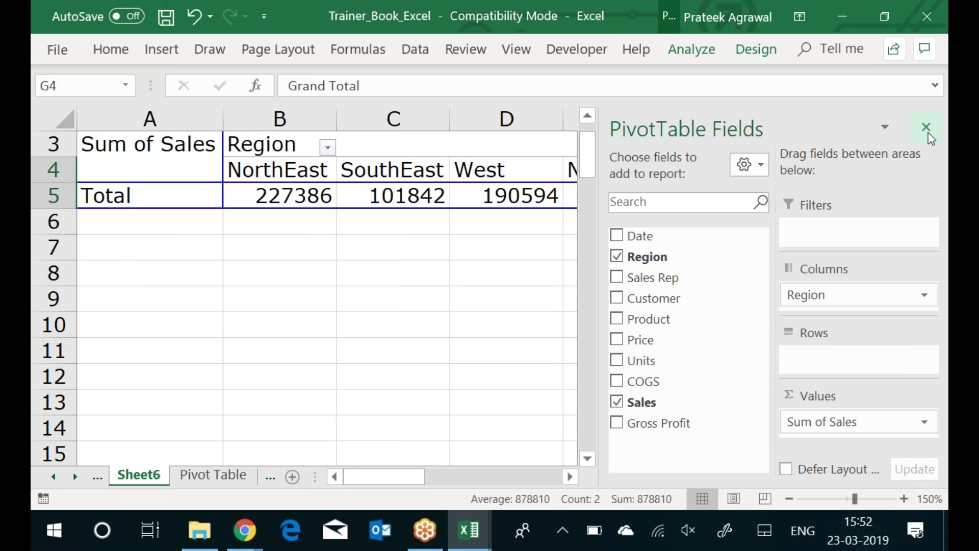
left_click(926, 127)
left_click(279, 325)
key("Right")
key("Right")
key("Right")
key("Right")
key("Right")
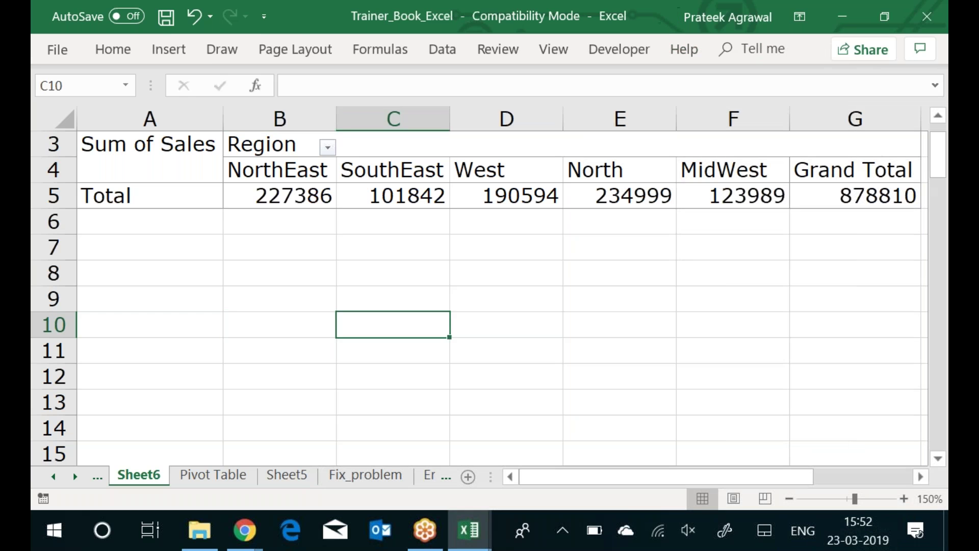
key("Right")
key("Right")
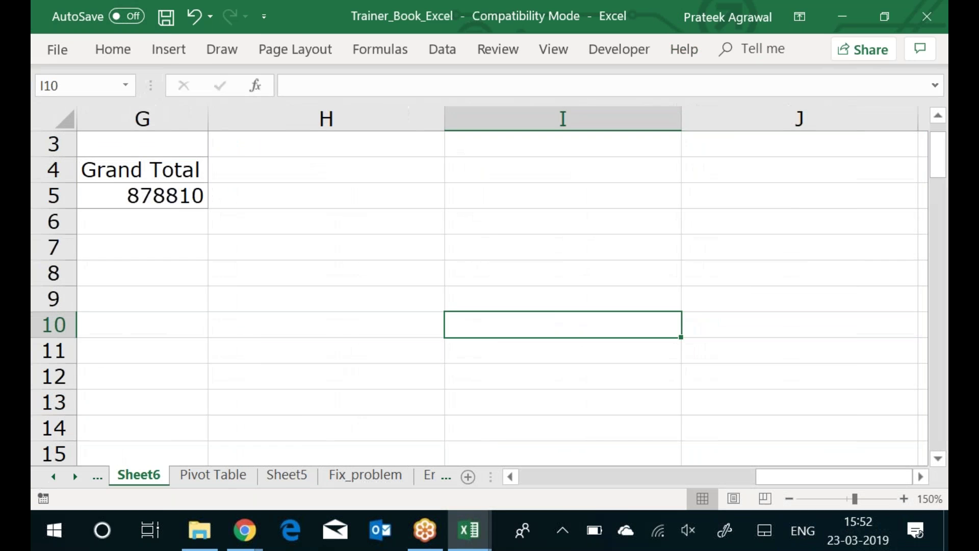
Undo the move of the Region field so the regions are listed in rows, and return to the Region heading
key("Left")
key("Left")
key("Left")
key("Left")
key("Left")
key("Left")
key("Left")
key("Left")
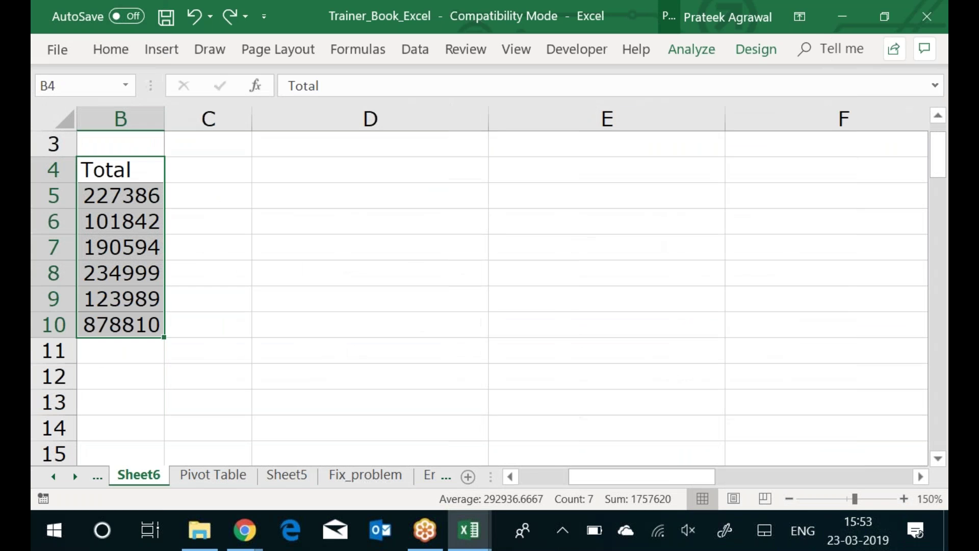
key("Left")
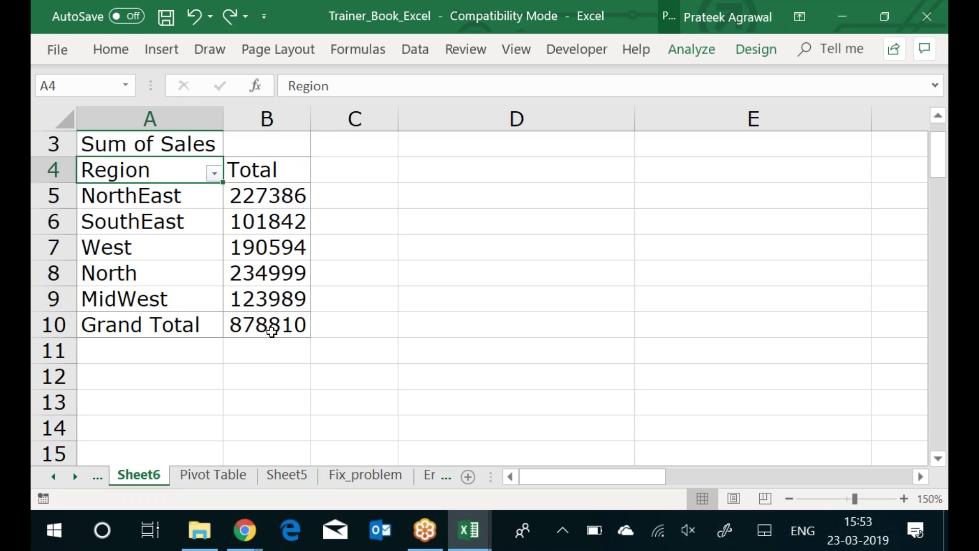
Summarize the Sales values by Average instead of Sum, and undo that change
mouse_move(298, 315)
mouse_move(249, 334)
mouse_move(275, 187)
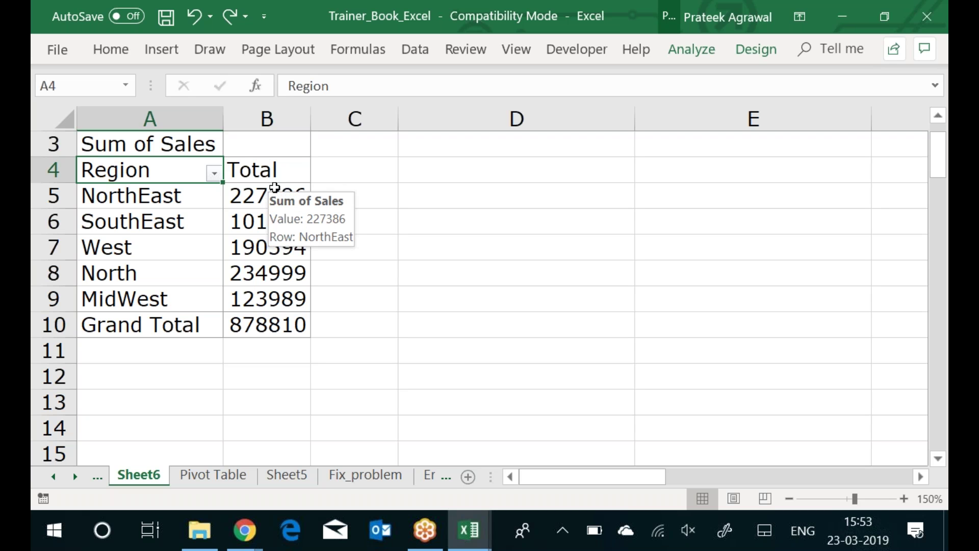
right_click(250, 198)
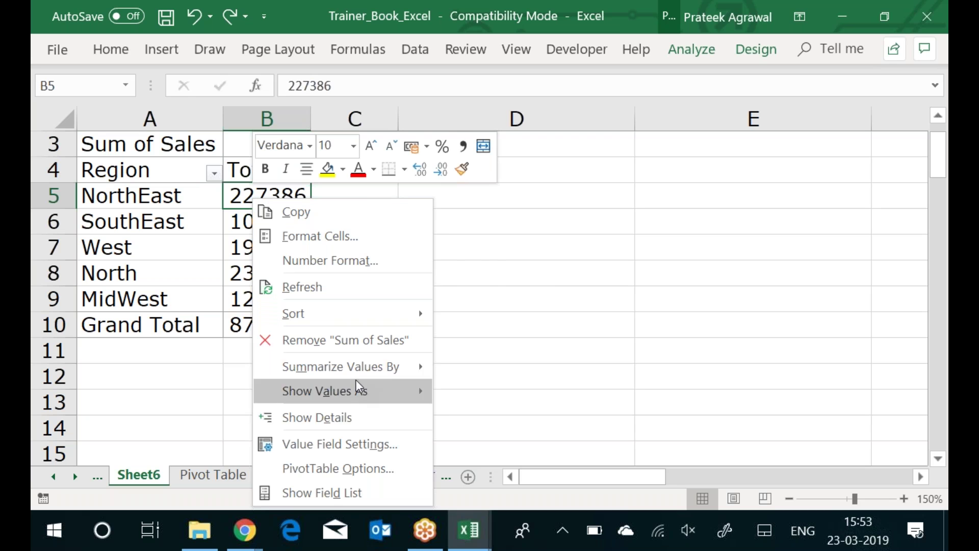
mouse_move(356, 375)
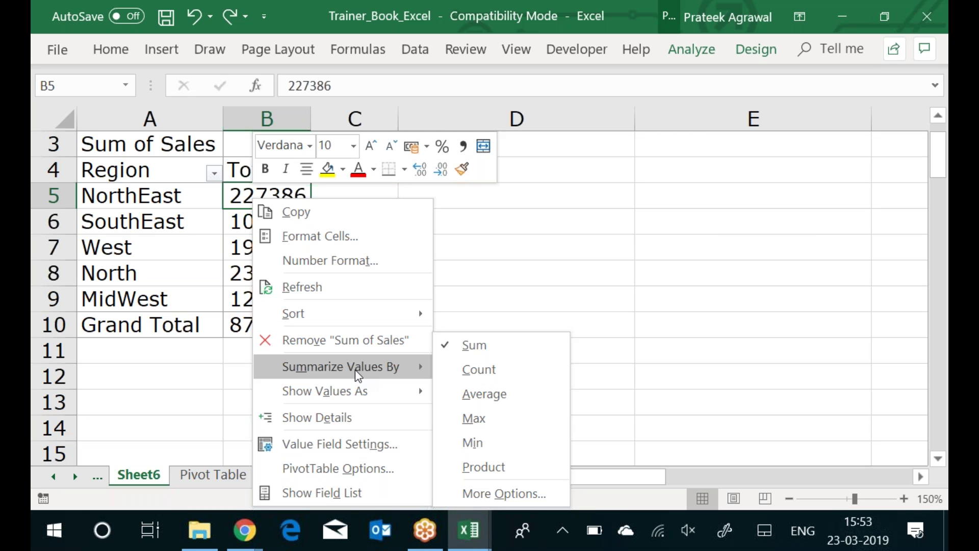
left_click(487, 397)
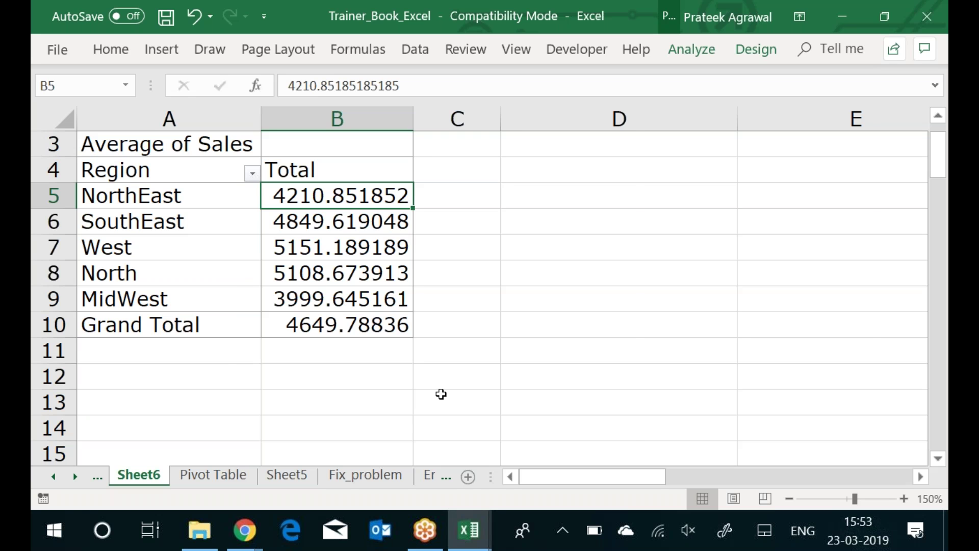
key("ctrl+z")
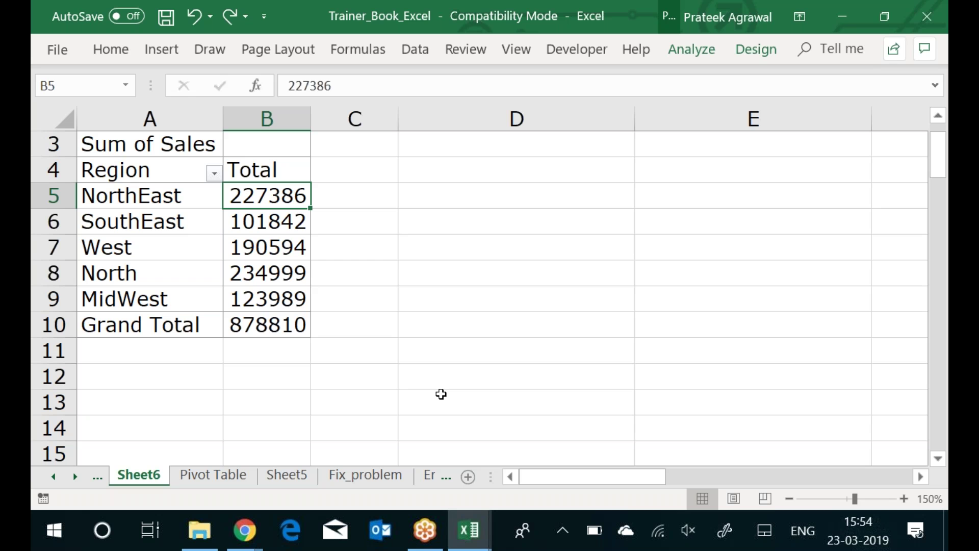
Try to delete the NorthEast sales value from the PivotTable in cell B5
key("Delete")
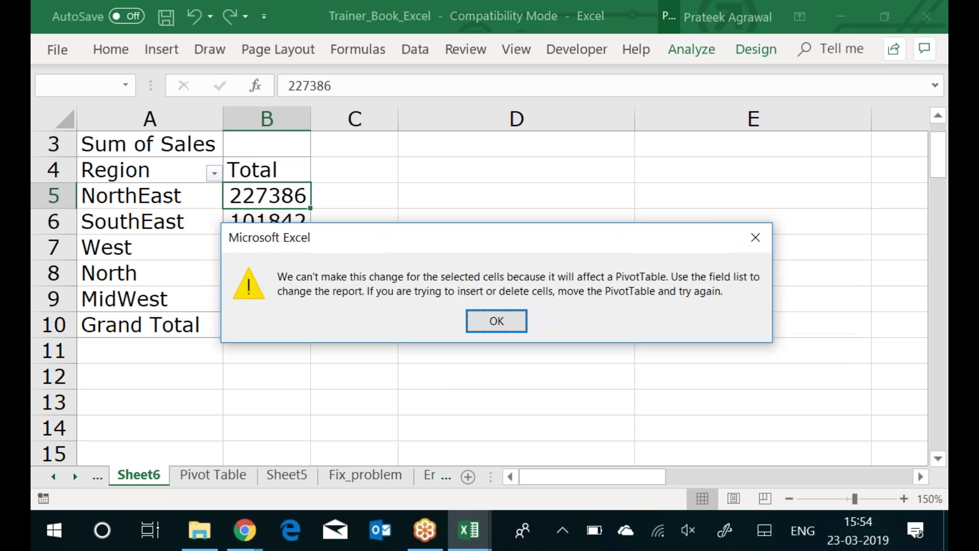
key("Return")
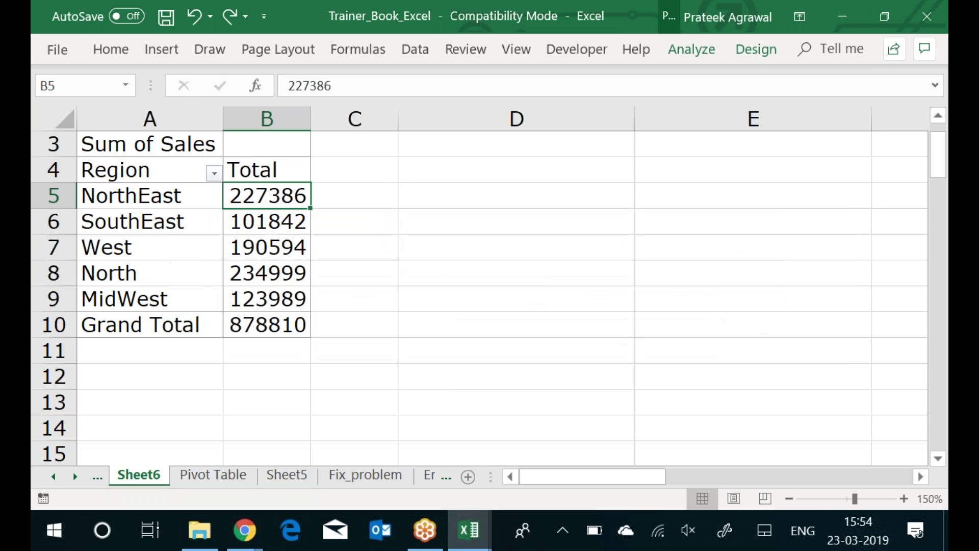
Copy the NorthEast sales value in cell B5 and cancel the copy
key("ctrl+c")
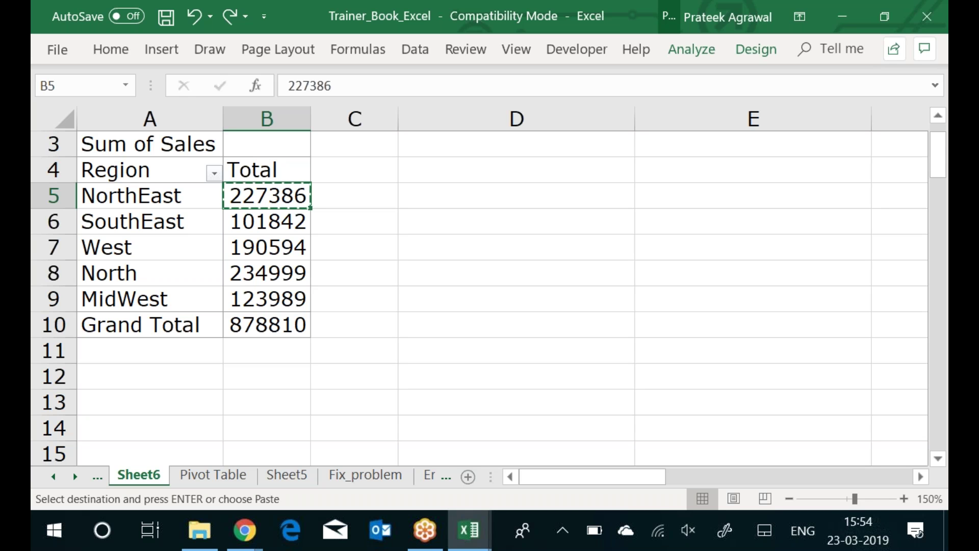
key("Escape")
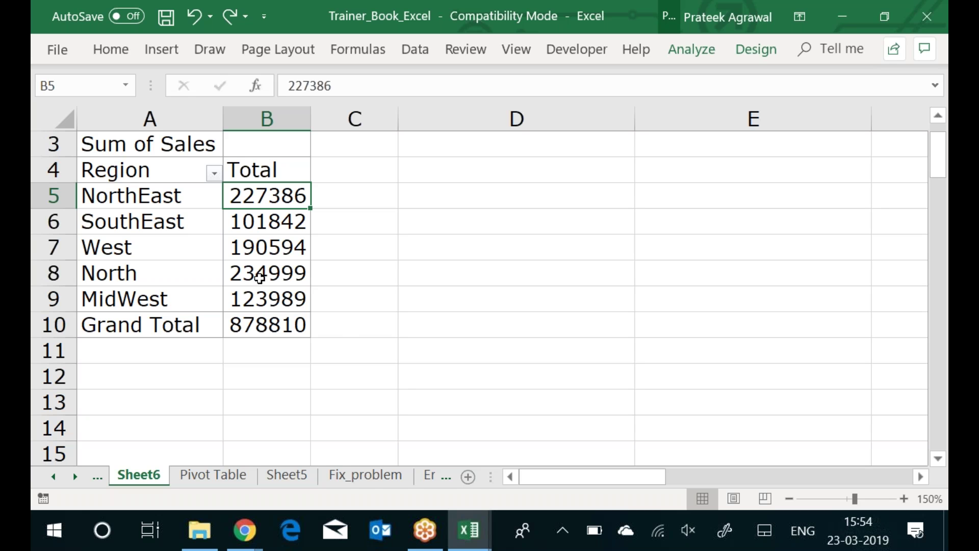
Show the field list, add the Sales field to the PivotTable values a second time, and hide the field list
right_click(274, 246)
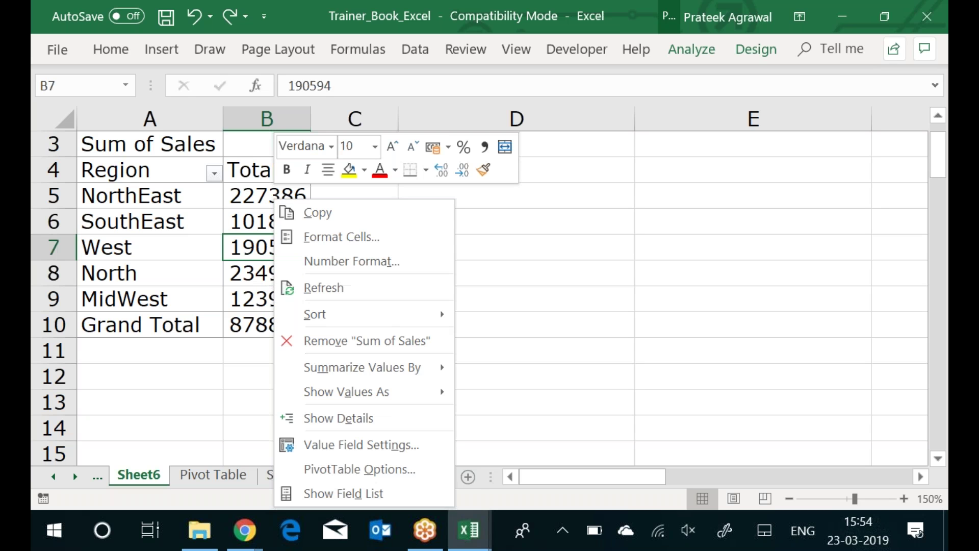
left_click(341, 492)
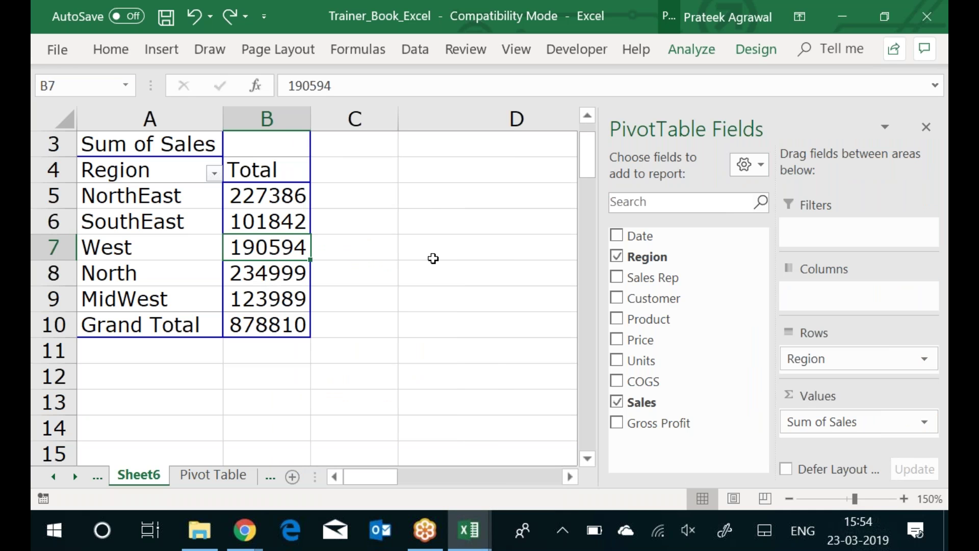
left_click_drag(647, 404, 271, 252)
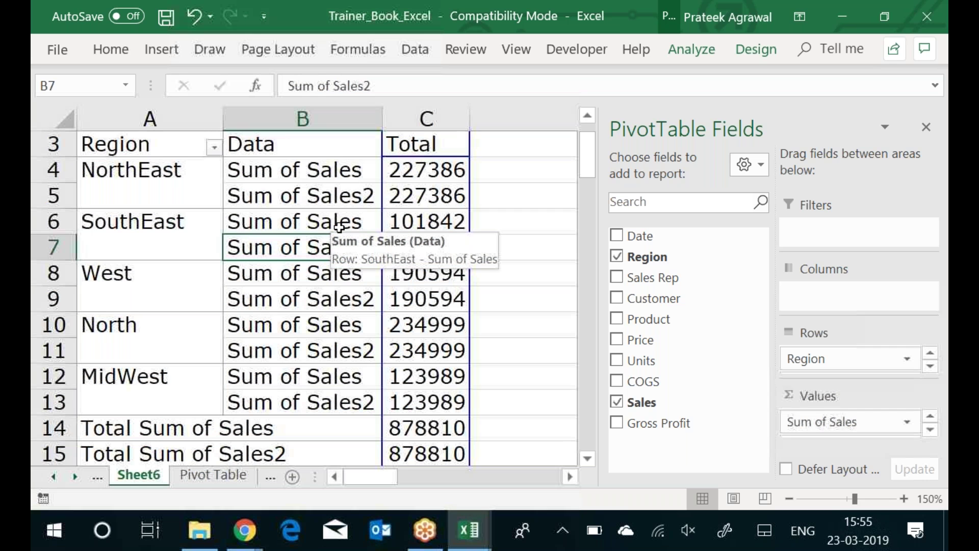
left_click(926, 129)
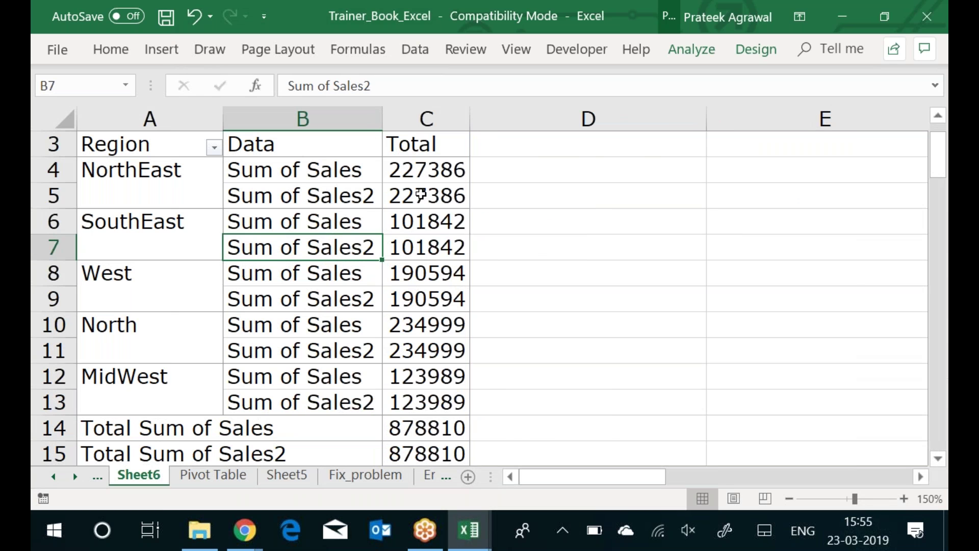
Summarize the second Sales value by Average and look at the two total rows of the PivotTable
right_click(421, 194)
mouse_move(482, 361)
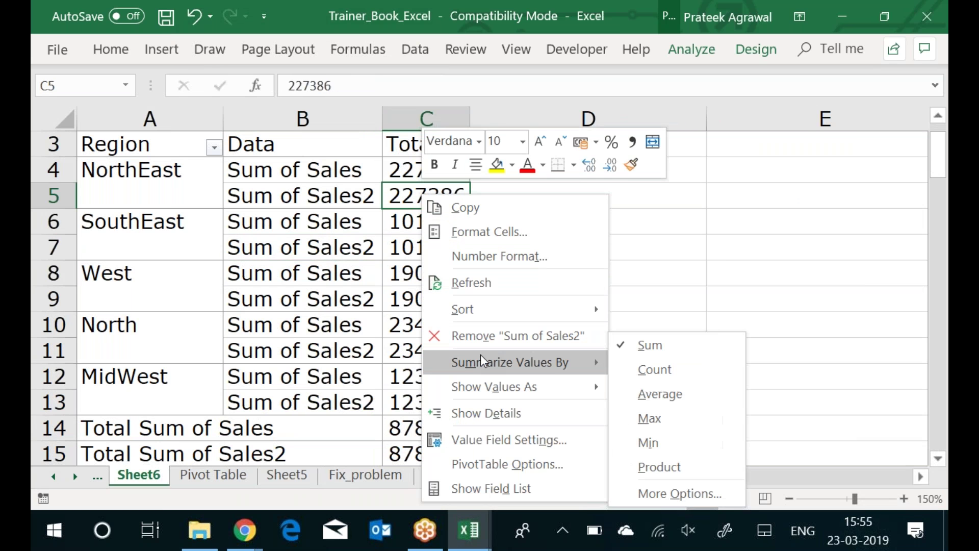
left_click(671, 398)
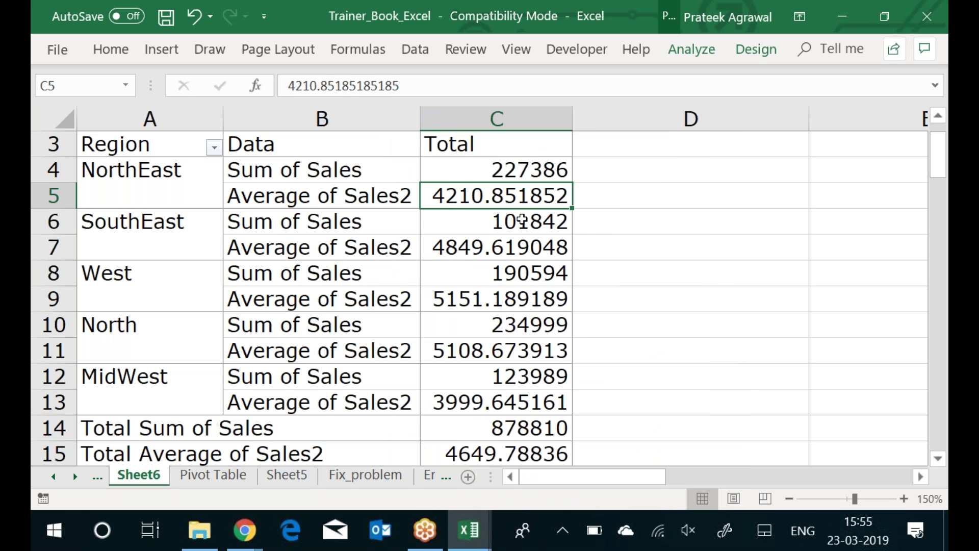
mouse_move(522, 220)
left_click(323, 412)
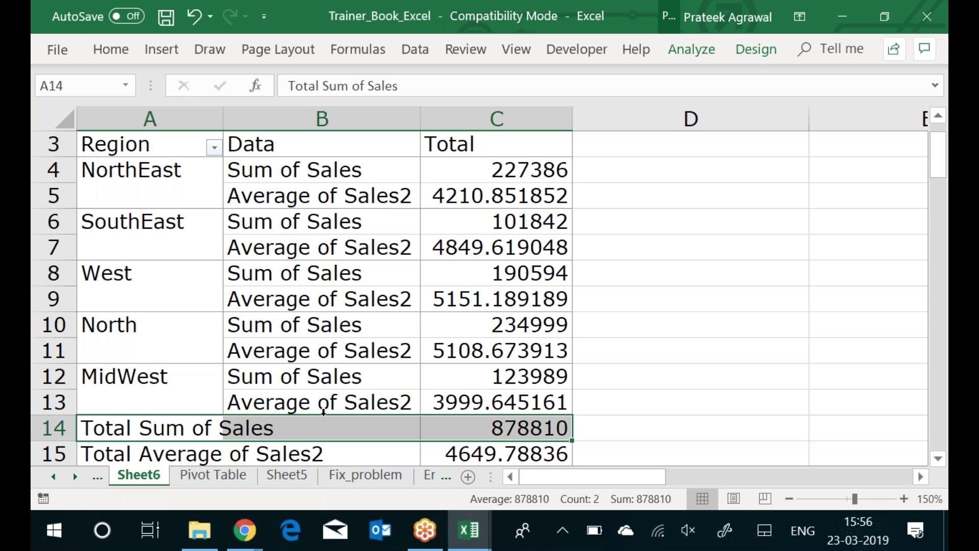
left_click_drag(324, 412, 326, 454)
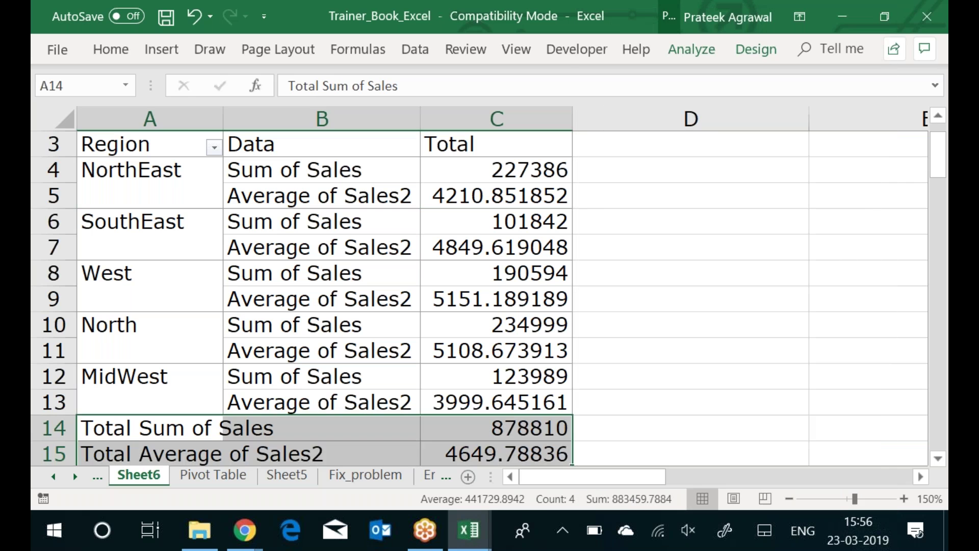
left_click(449, 366)
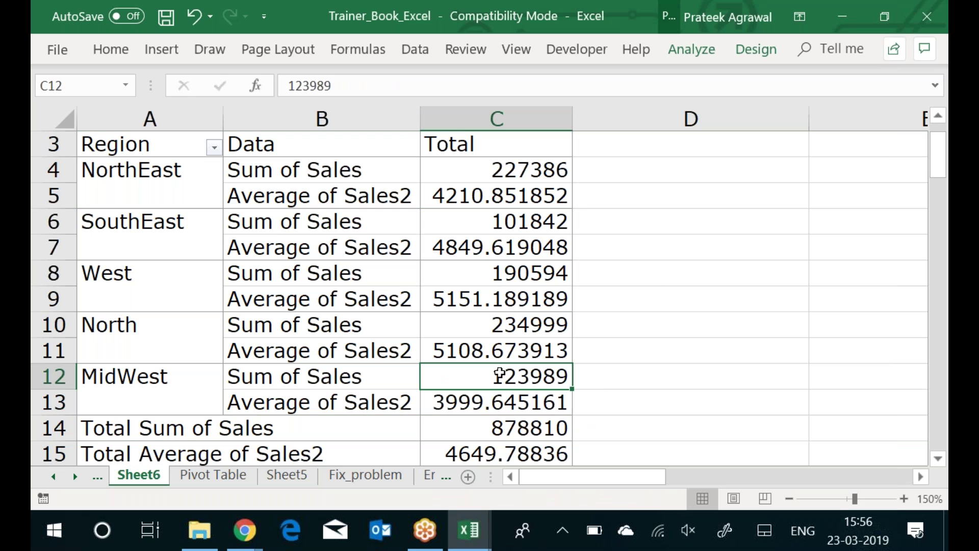
Show the field list as Areas Section Only (2 by 2) and remove the Average of Sales2 field from the values
mouse_move(496, 377)
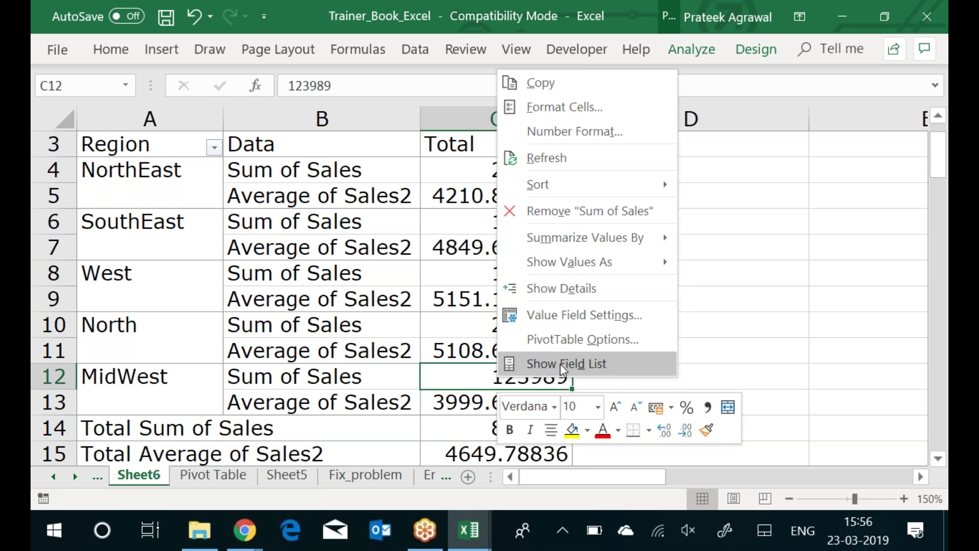
left_click(563, 362)
left_click(766, 168)
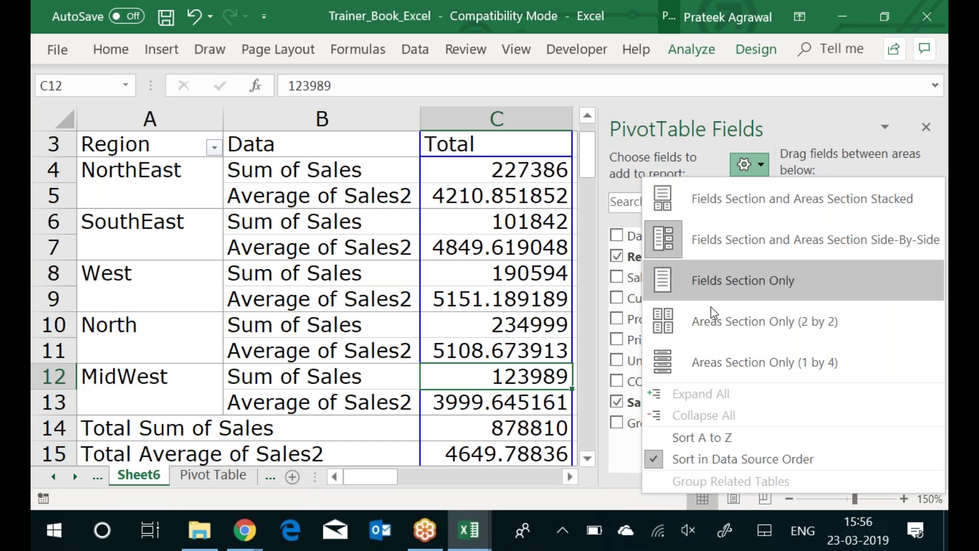
left_click(714, 320)
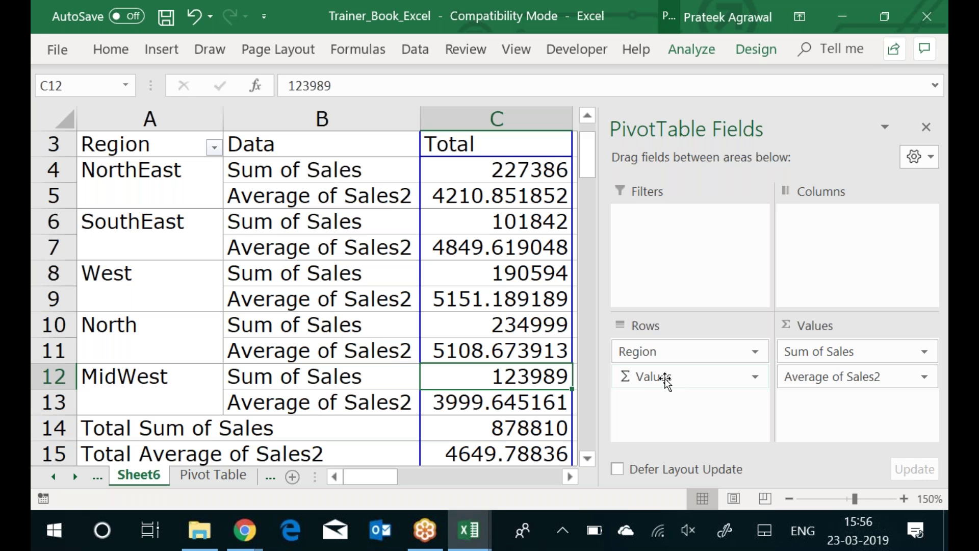
left_click(818, 376)
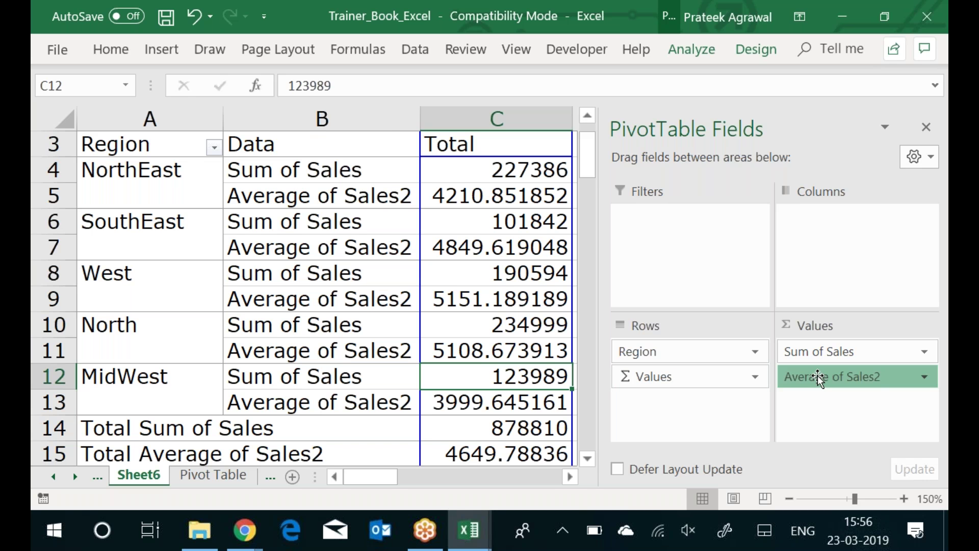
left_click_drag(818, 375, 576, 118)
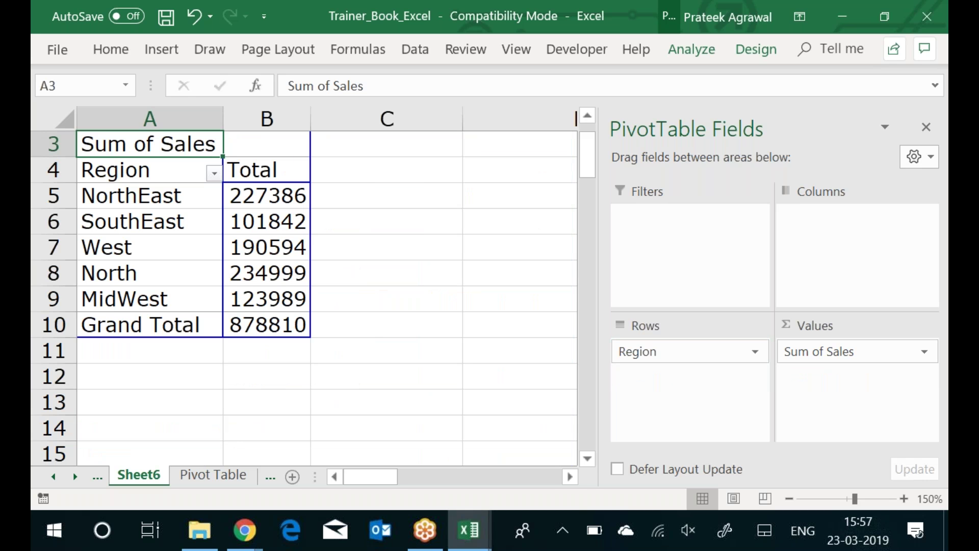
Show the fields and areas sections stacked and add the Sales field to the PivotTable values a second time
left_click(933, 161)
left_click(935, 190)
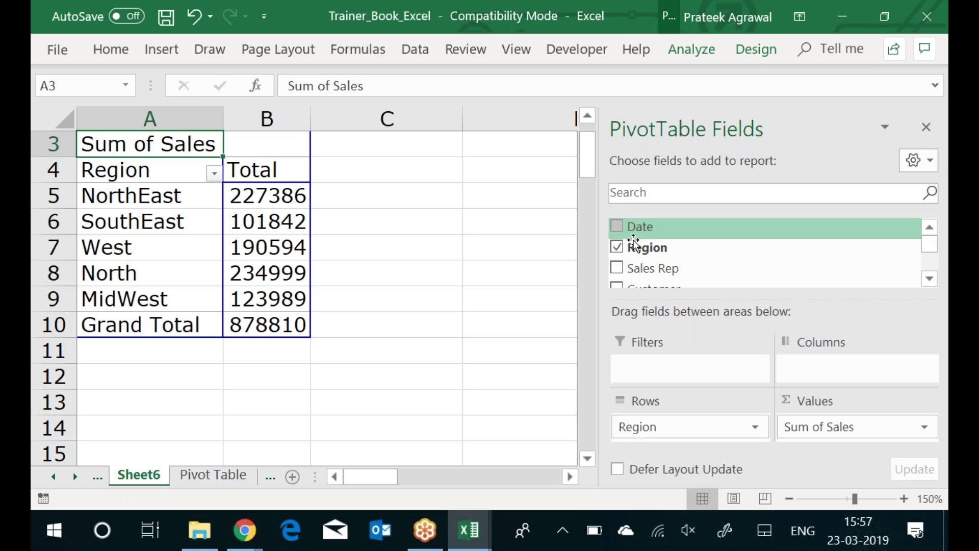
left_click(929, 263)
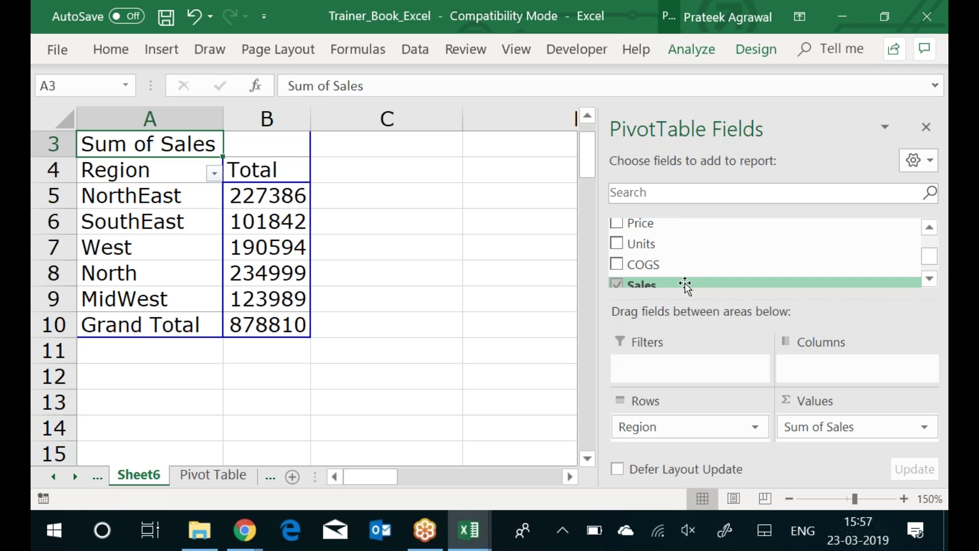
left_click_drag(685, 284, 284, 258)
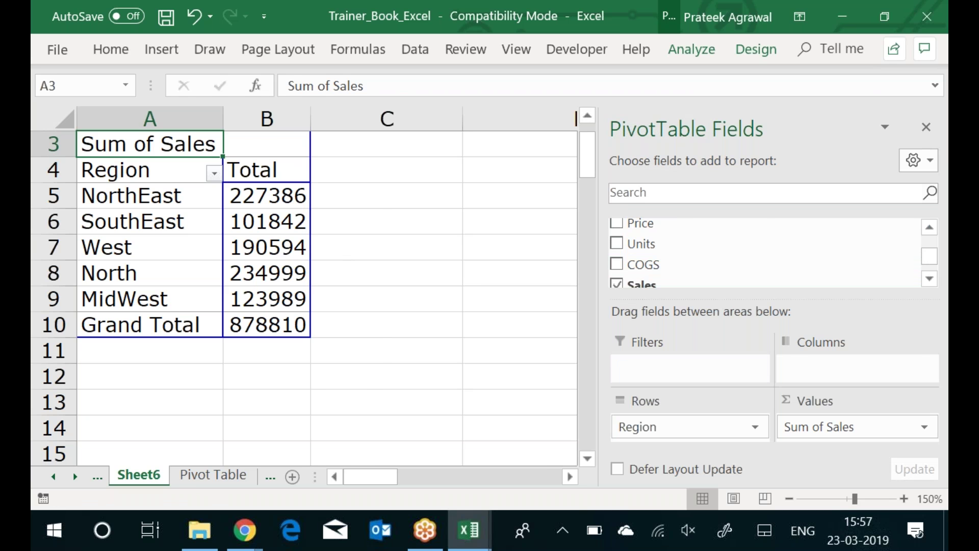
Set the field list to Areas Section Only (2 by 2) and move the Values item from rows to columns
left_click(914, 162)
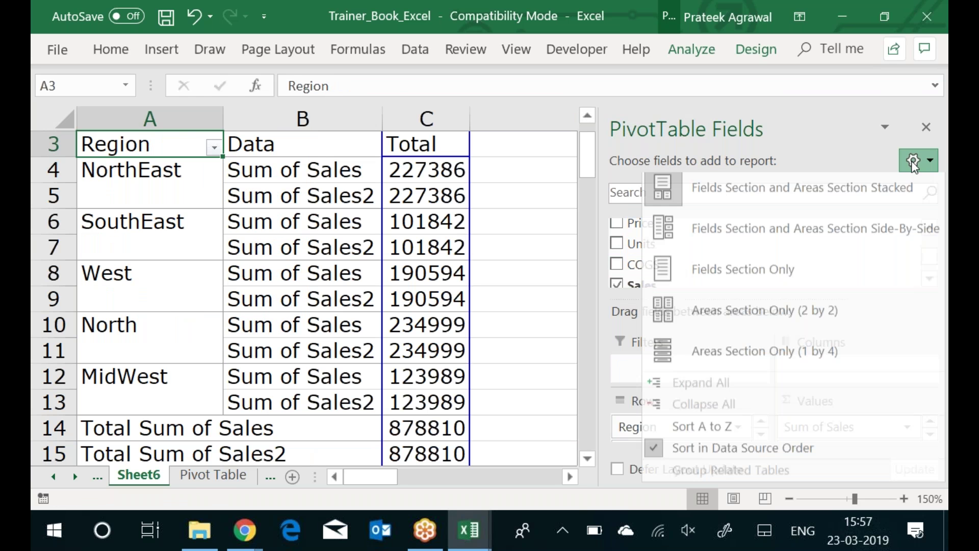
left_click(693, 310)
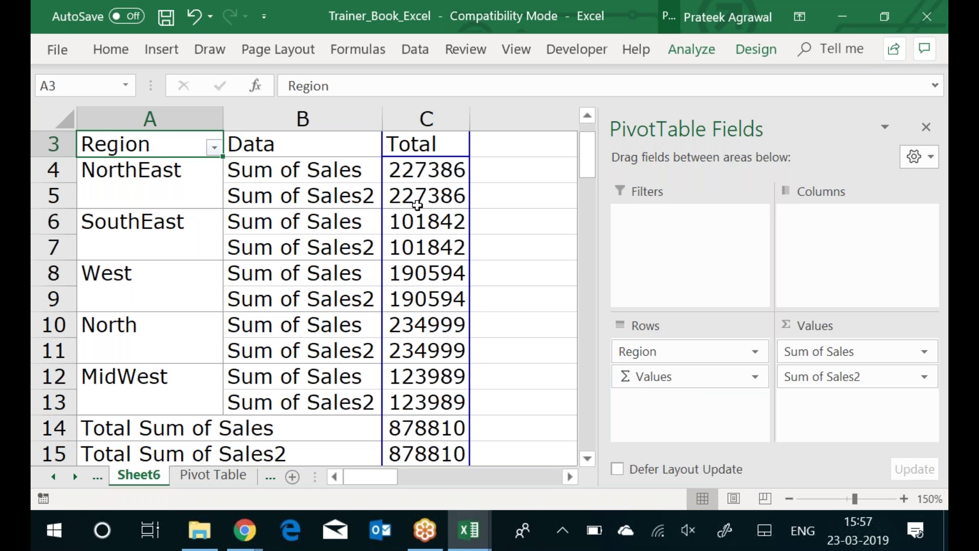
mouse_move(412, 202)
left_click_drag(650, 381, 837, 283)
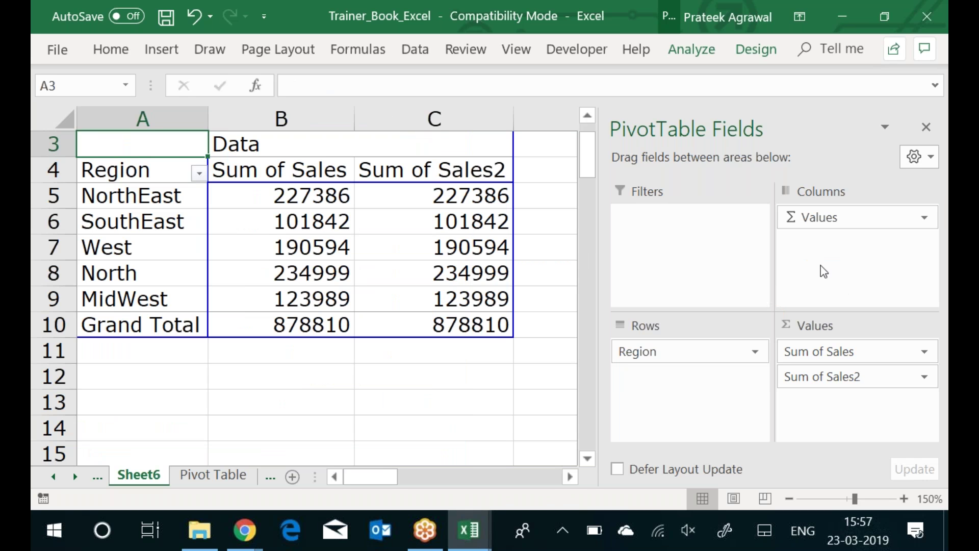
Summarize the second Sales column by Average
left_click(426, 192)
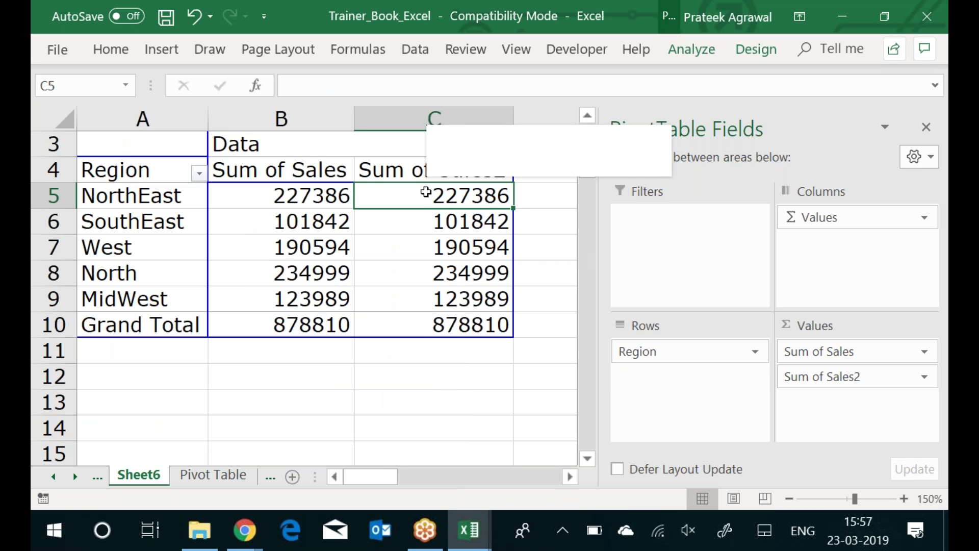
mouse_move(561, 360)
left_click(662, 397)
Rename the two value headings in B4 and C4 as Total Sales and Avg Sales
left_click(515, 381)
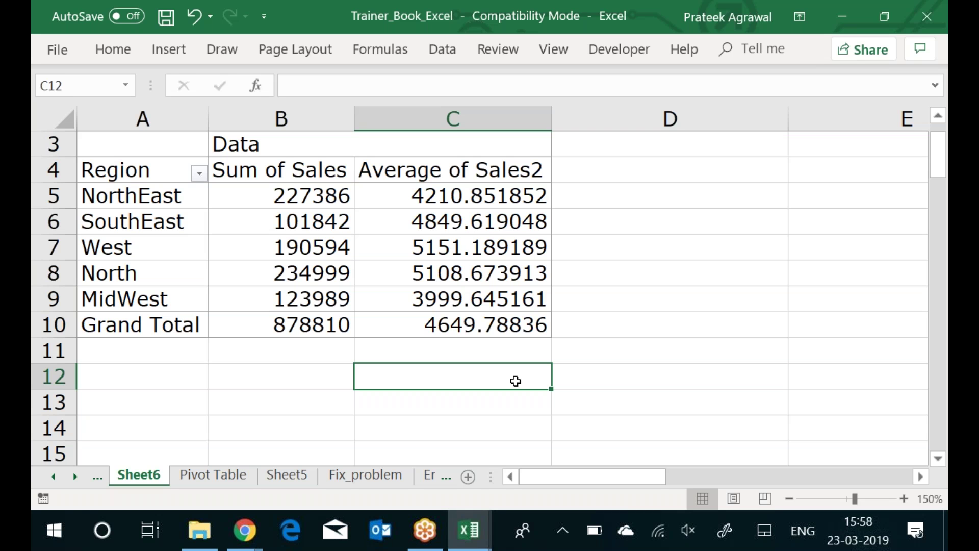
key("Up")
key("Up")
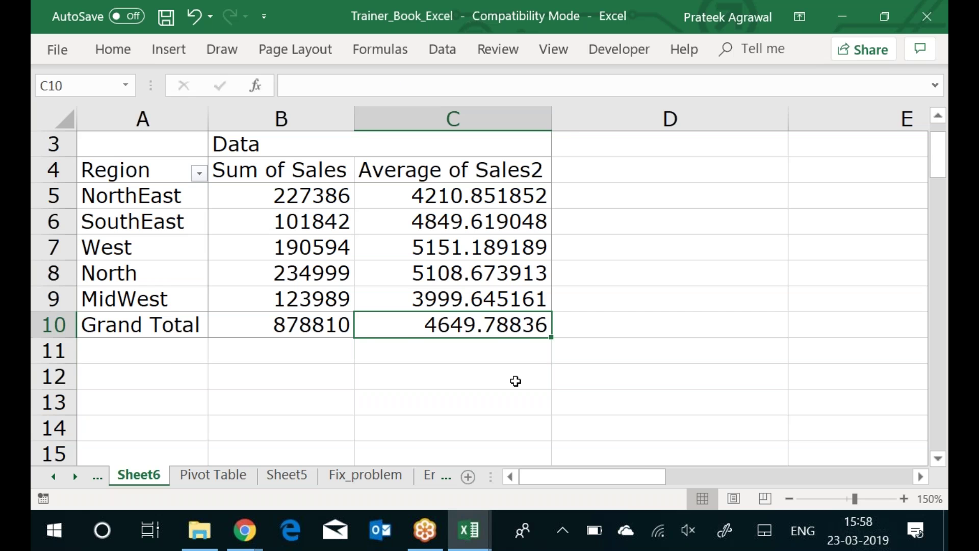
key("Up")
key("Up")
key("Up")
key("Up")
key("Up")
key("Up")
key("Left")
type("Total Sales")
key("Tab")
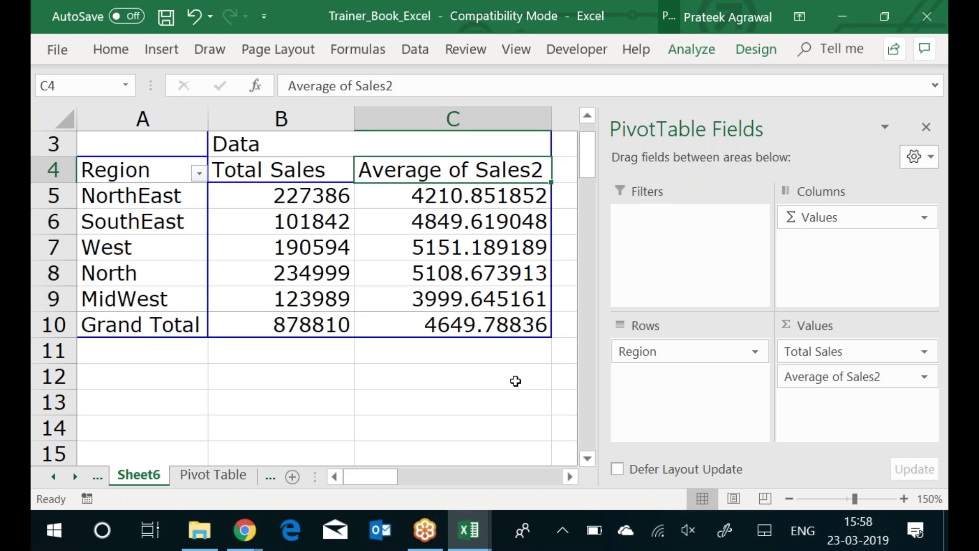
type("Avg Sales")
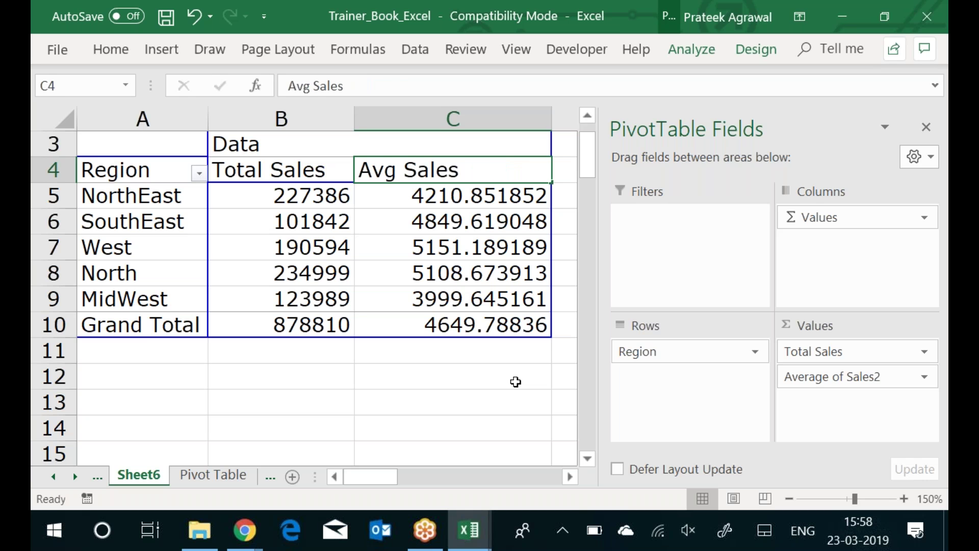
key("Return")
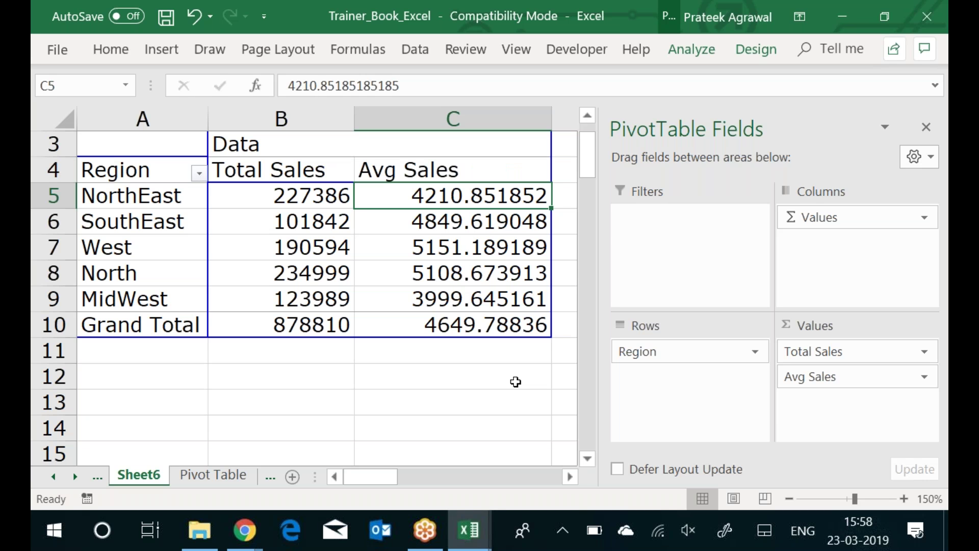
key("Up")
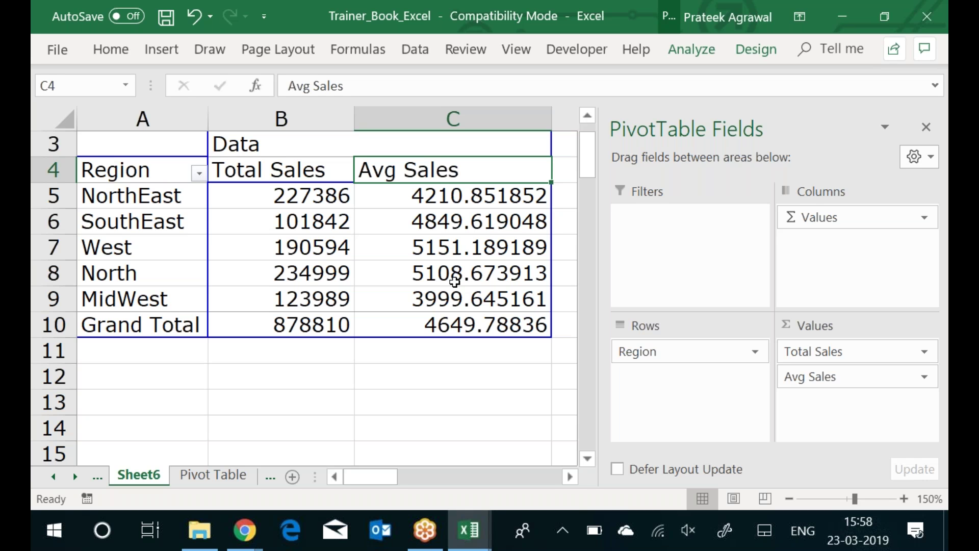
Set the number format of the Avg Sales values to Number with 0 decimal places
right_click(438, 198)
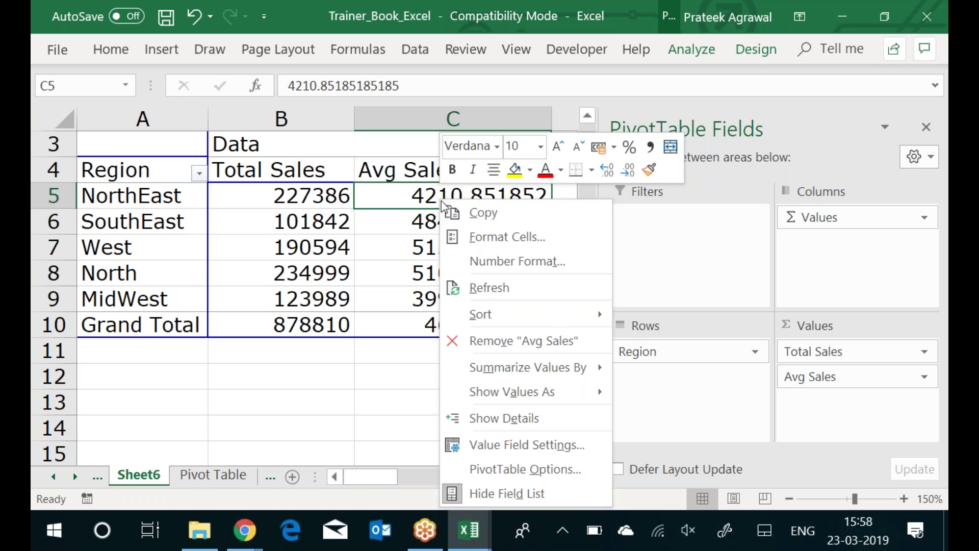
left_click(516, 255)
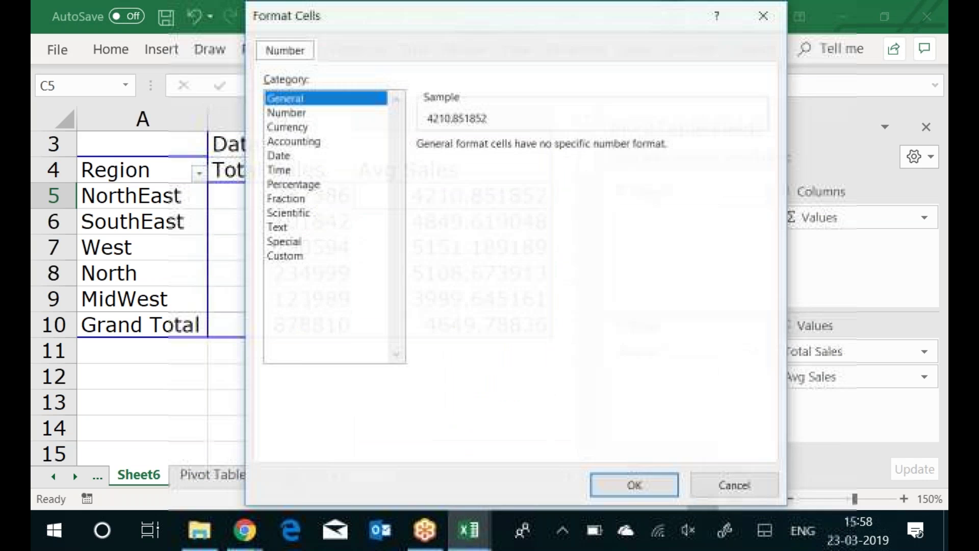
left_click(286, 112)
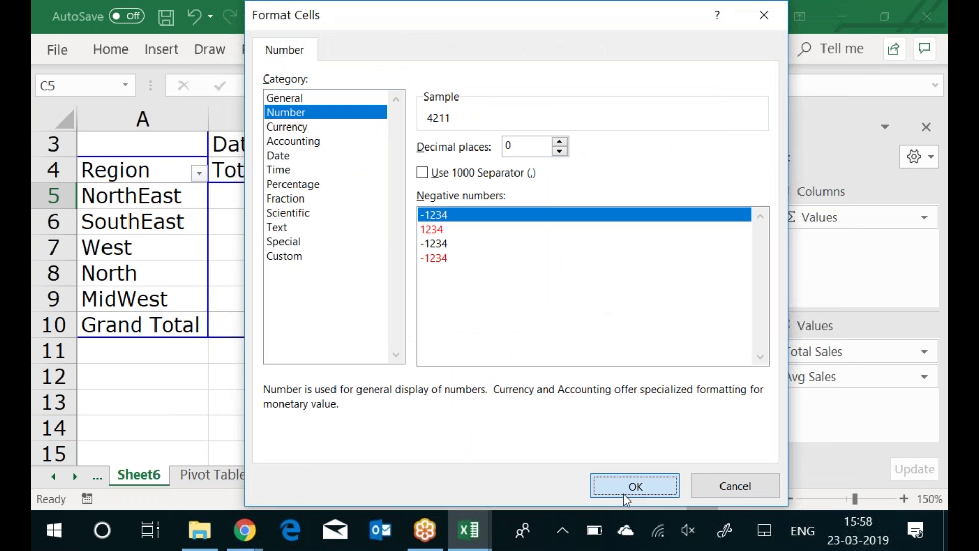
left_click(624, 491)
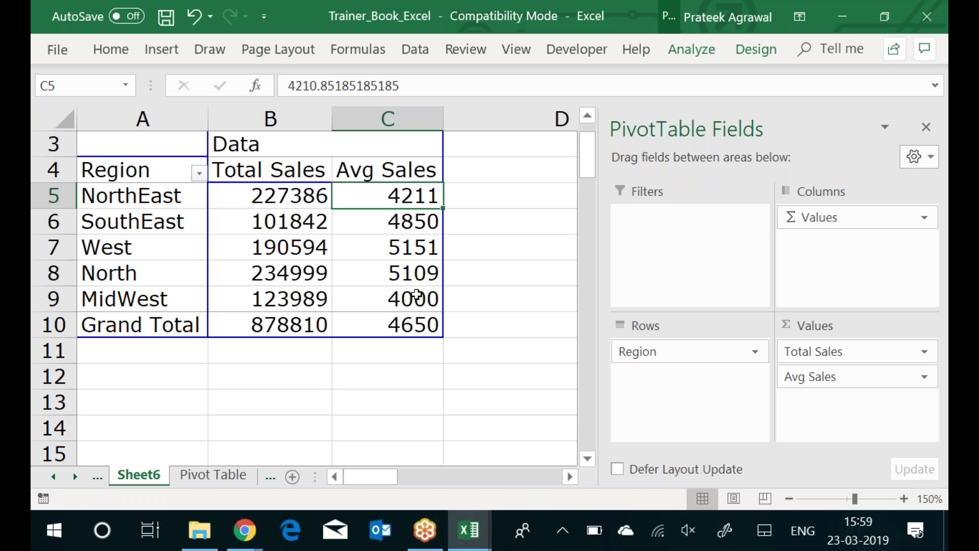
Arrange the field list with the fields section and areas section side by side
mouse_move(417, 294)
left_click(933, 164)
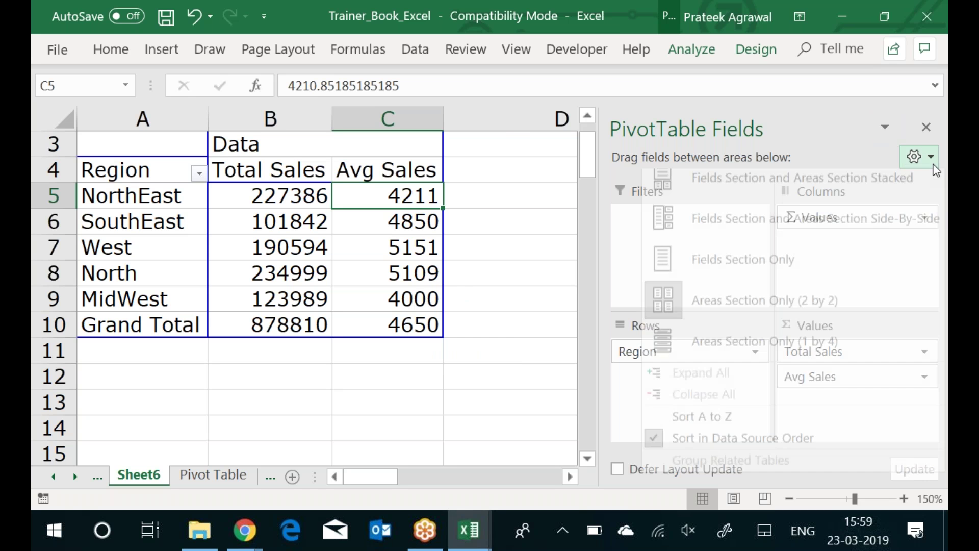
left_click(709, 228)
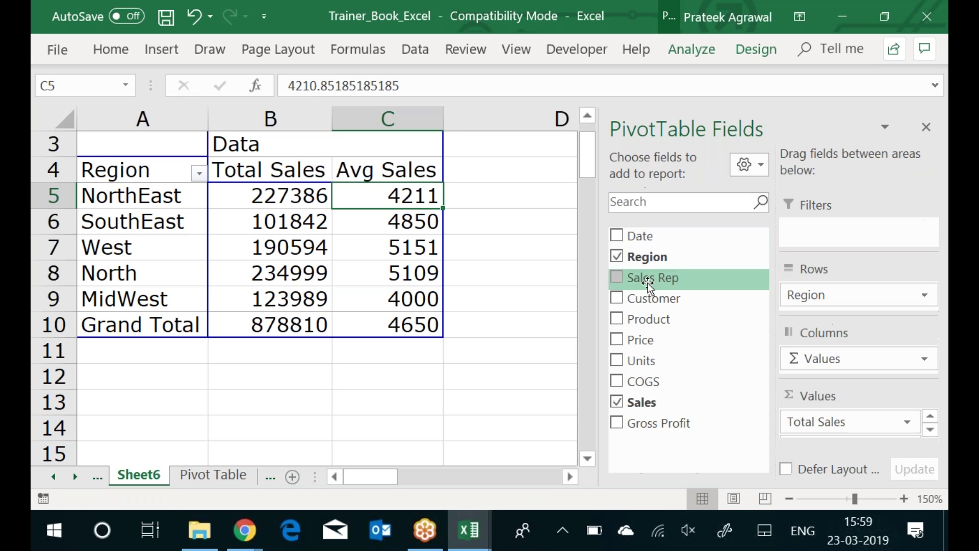
Add the Customer field to the PivotTable's values as a count and compare it with the source data on the Pivot Table sheet
left_click_drag(652, 306, 153, 240)
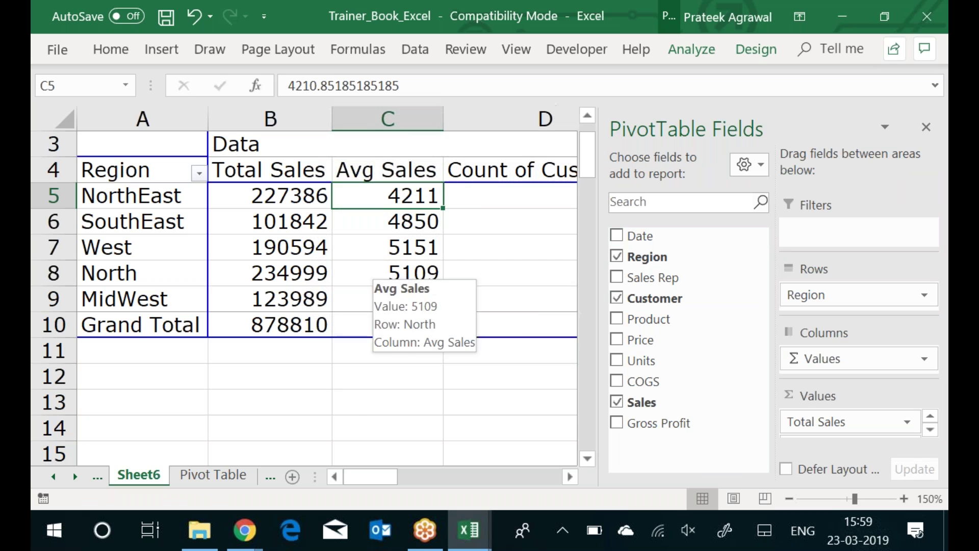
left_click(357, 403)
key("Right")
key("Right")
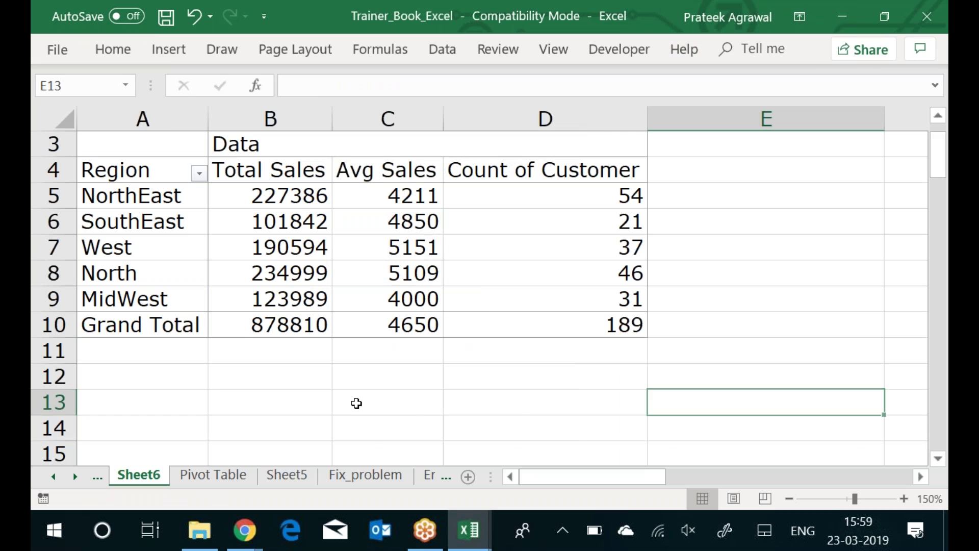
key("ctrl+Page_Down")
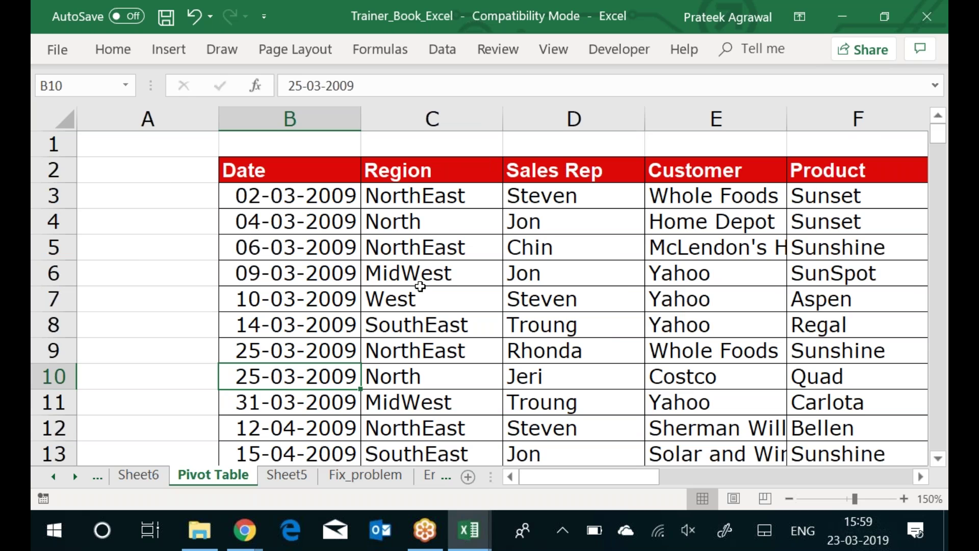
key("ctrl+Page_Up")
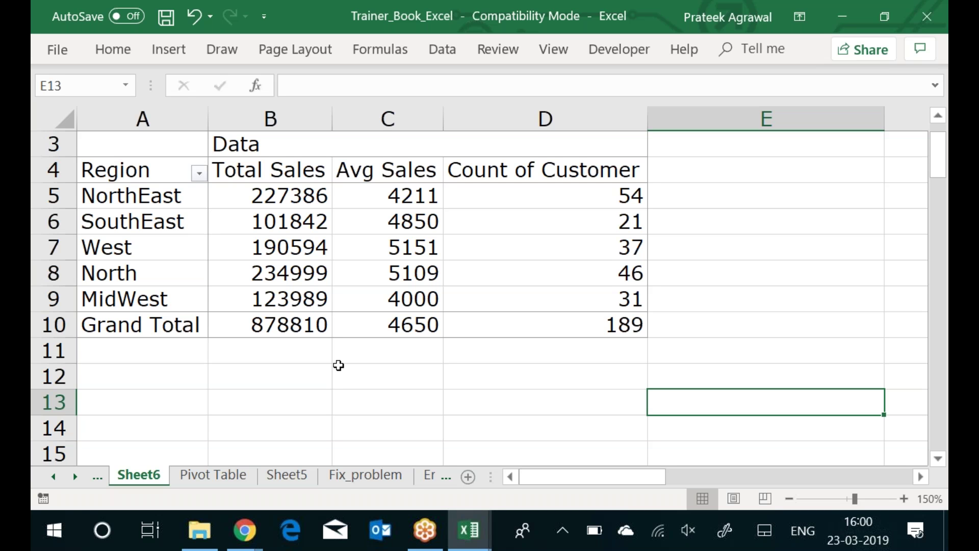
Rename the Count of Customer heading in D4 as No. of Sales and review the three value columns by region
left_click(598, 174)
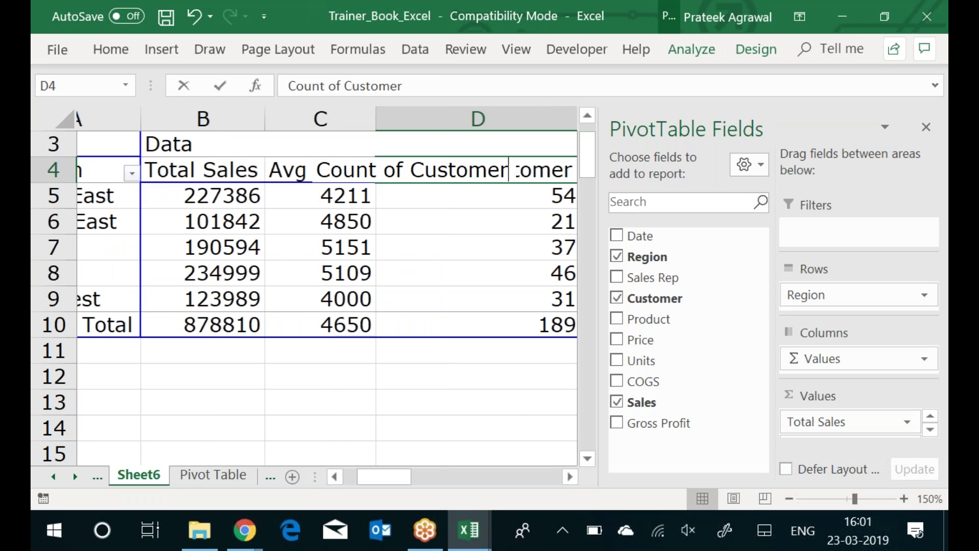
type("No. of Sales")
key("Return")
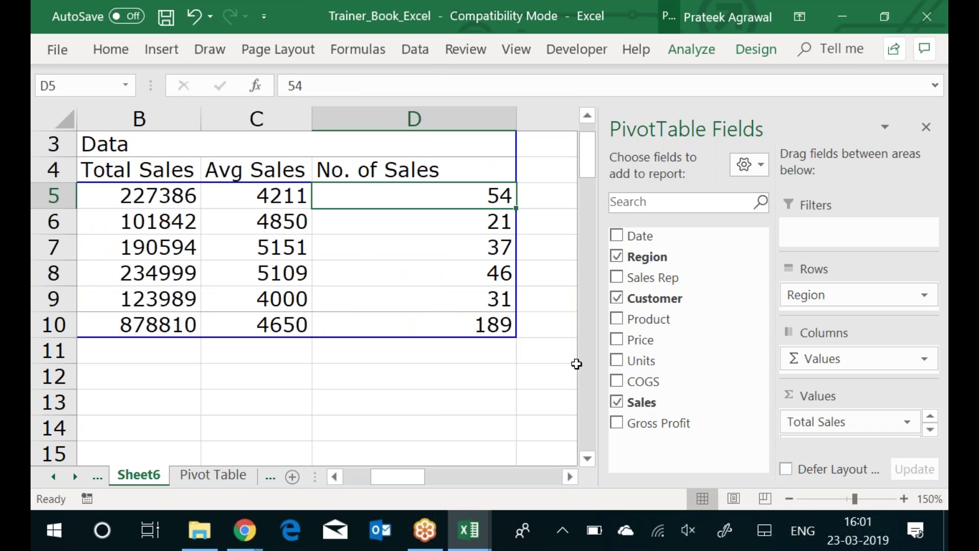
left_click(511, 345)
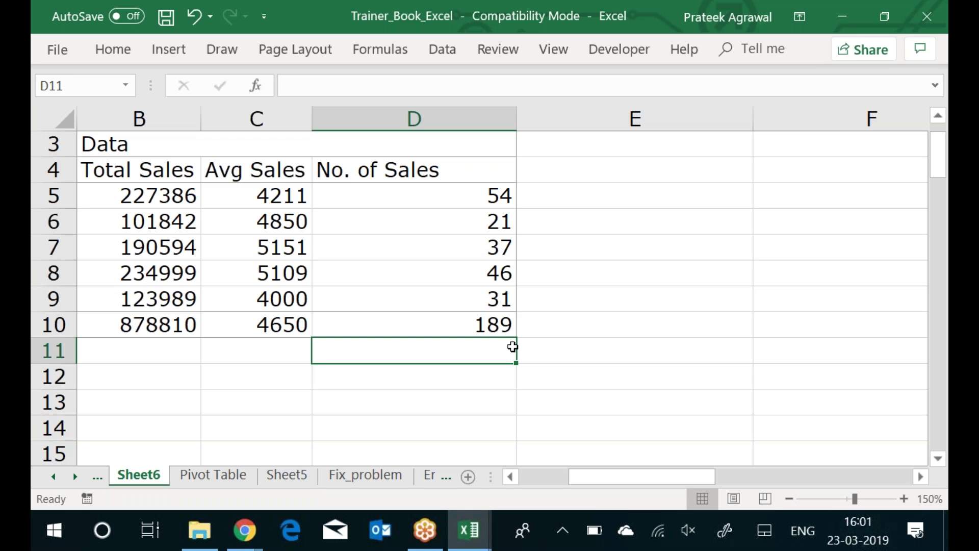
key("Left")
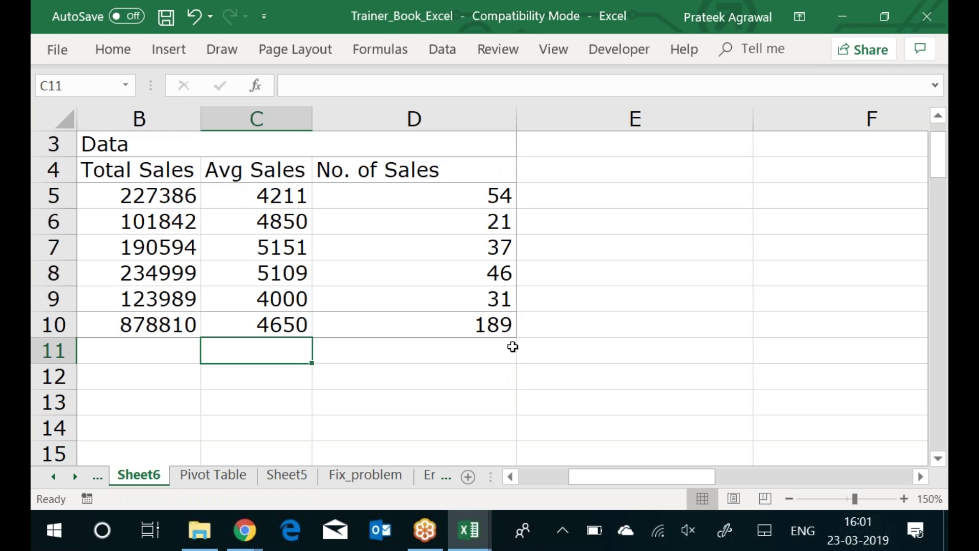
key("Left")
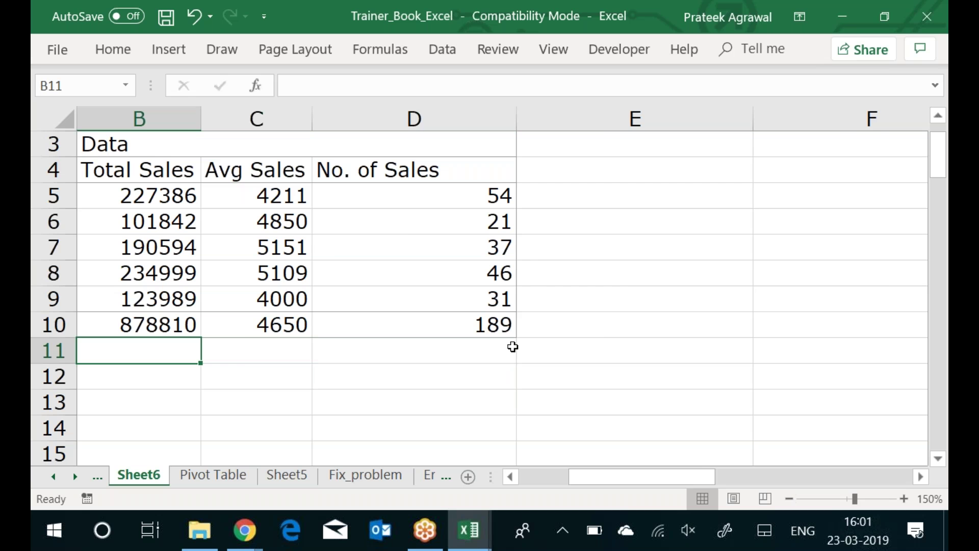
key("Left")
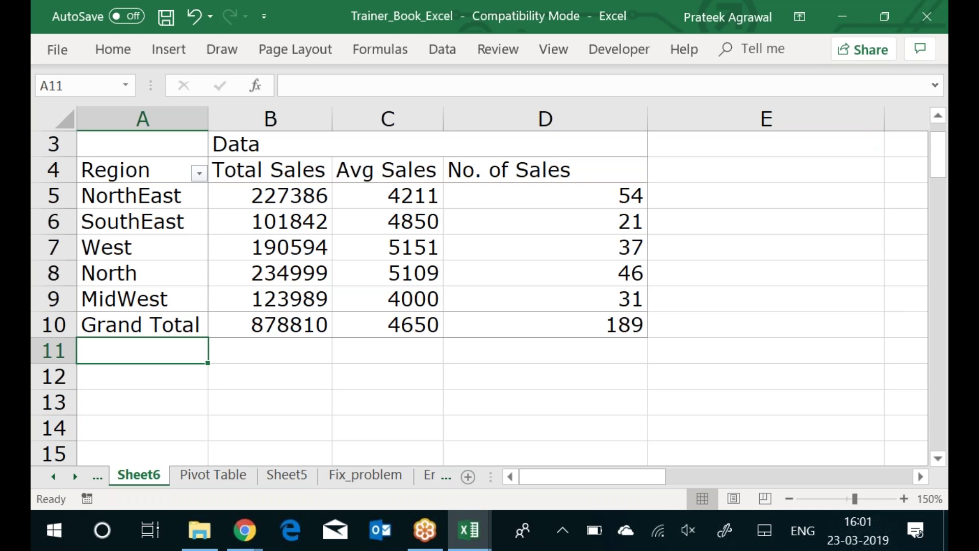
Empty the PivotTable by removing the Region, Customer and Sales fields
left_click(219, 288)
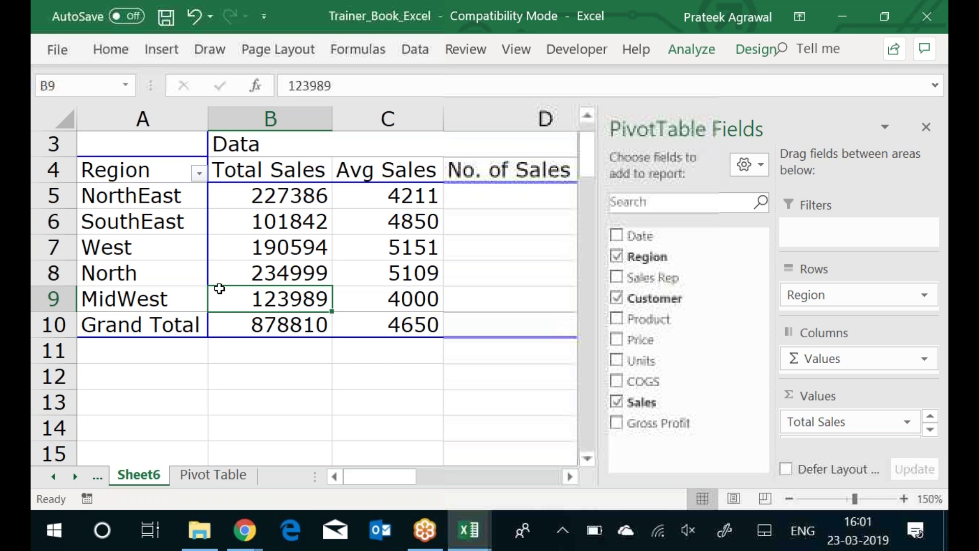
left_click(620, 258)
left_click(618, 298)
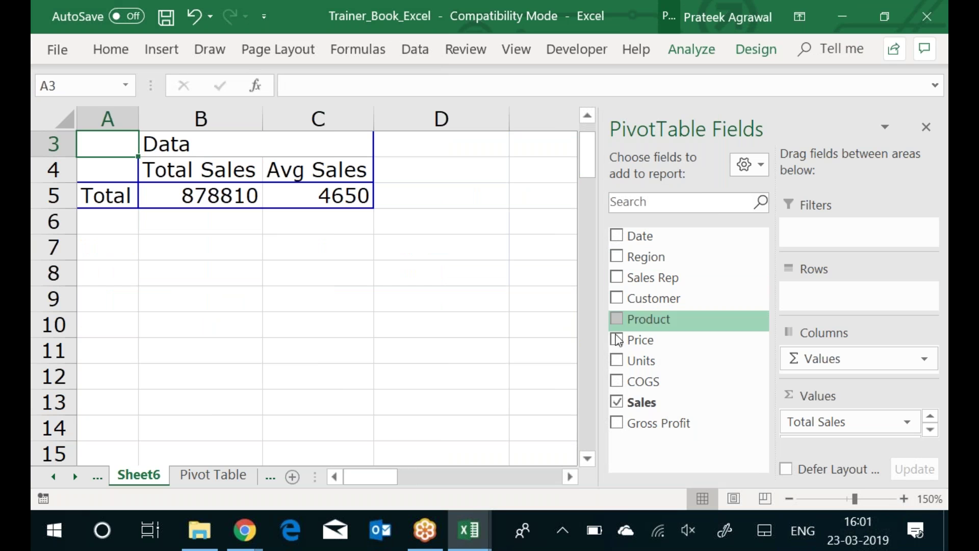
left_click(617, 403)
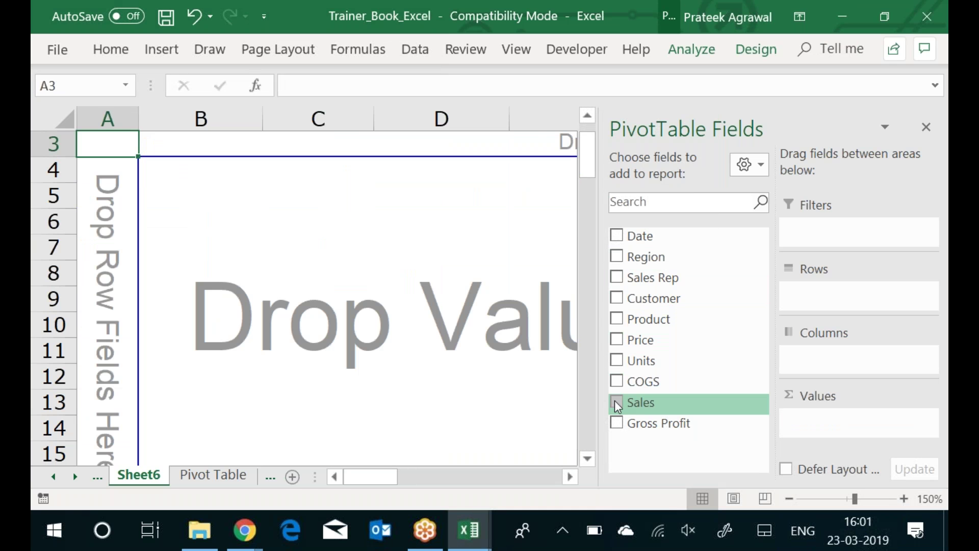
Examine the empty PivotTable's drop areas for filter, row, column and value fields
left_click(442, 325)
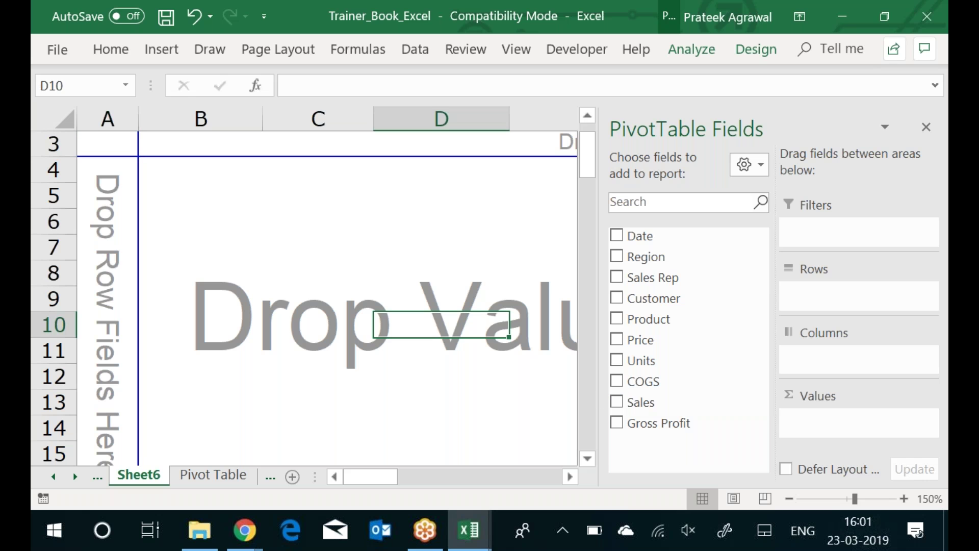
left_click(318, 324)
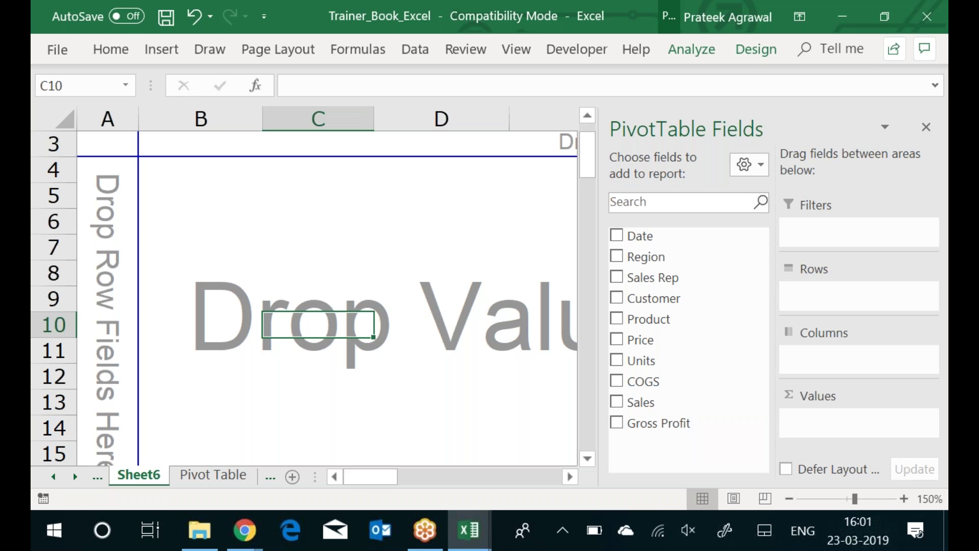
key("Left")
key("Left")
key("Up")
key("Up")
key("Up")
key("Up")
key("Up")
key("Up")
key("Up")
key("Up")
key("Up")
key("Down")
key("Down")
key("Down")
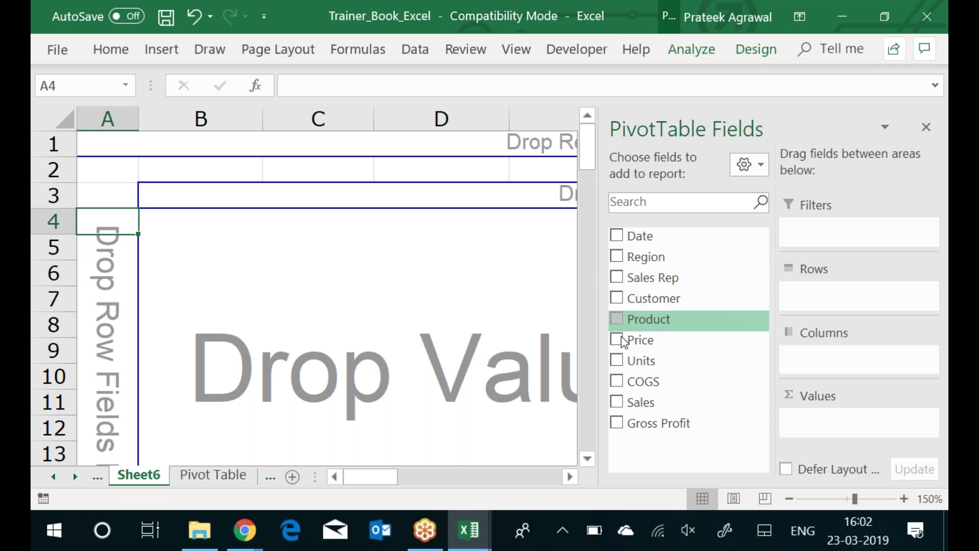
left_click(419, 319)
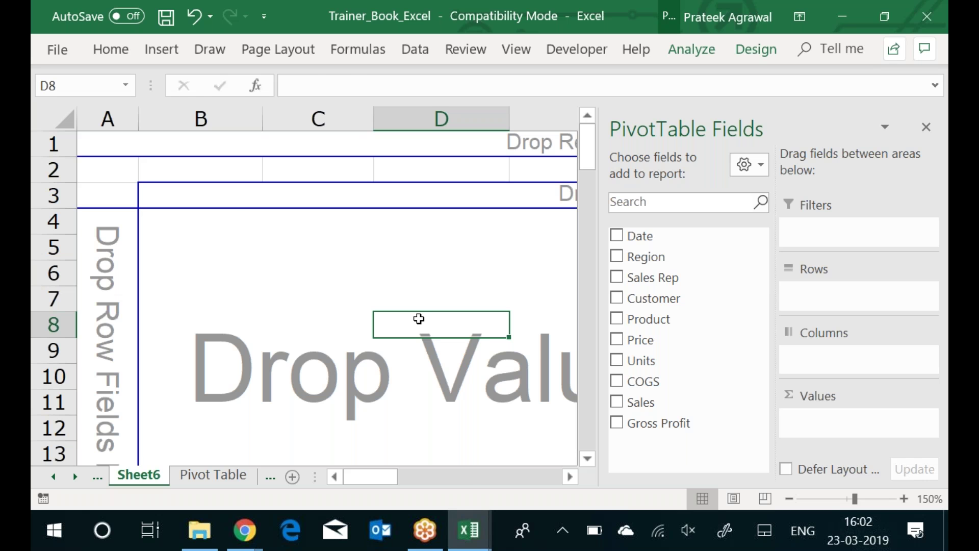
Review the hand-drawn matrix table layout on Sheet5 and return to the PivotTable on Sheet6
key("ctrl+Page_Down")
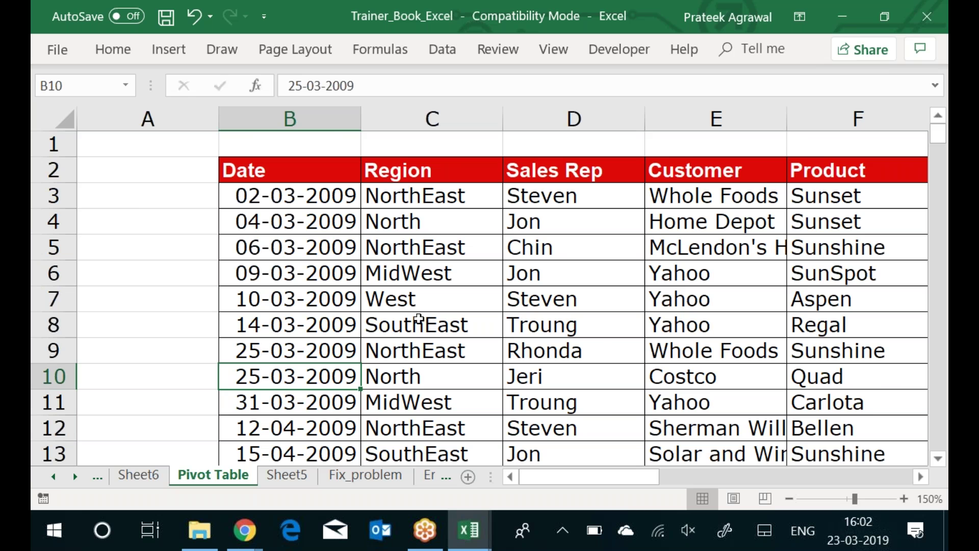
key("ctrl+Page_Down")
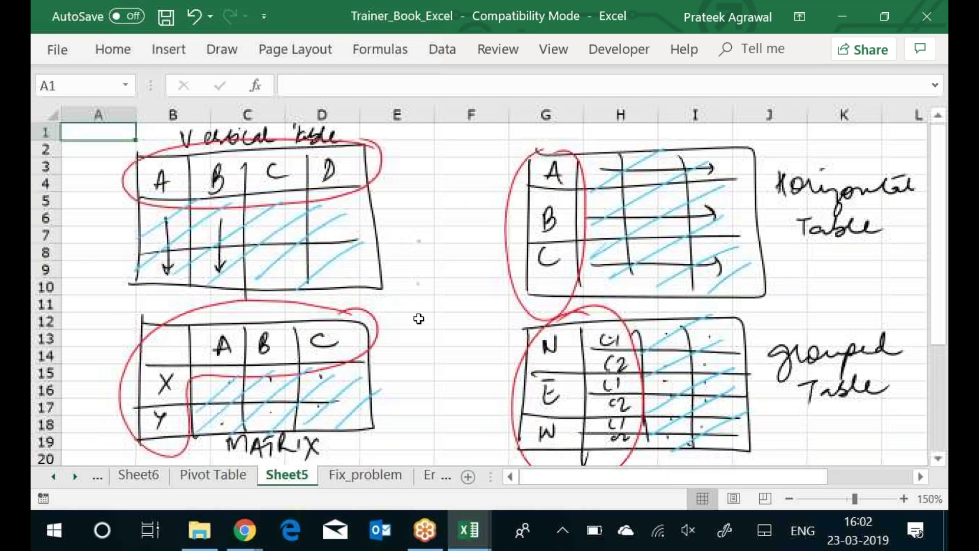
key("ctrl+Page_Up")
key("ctrl+Page_Up")
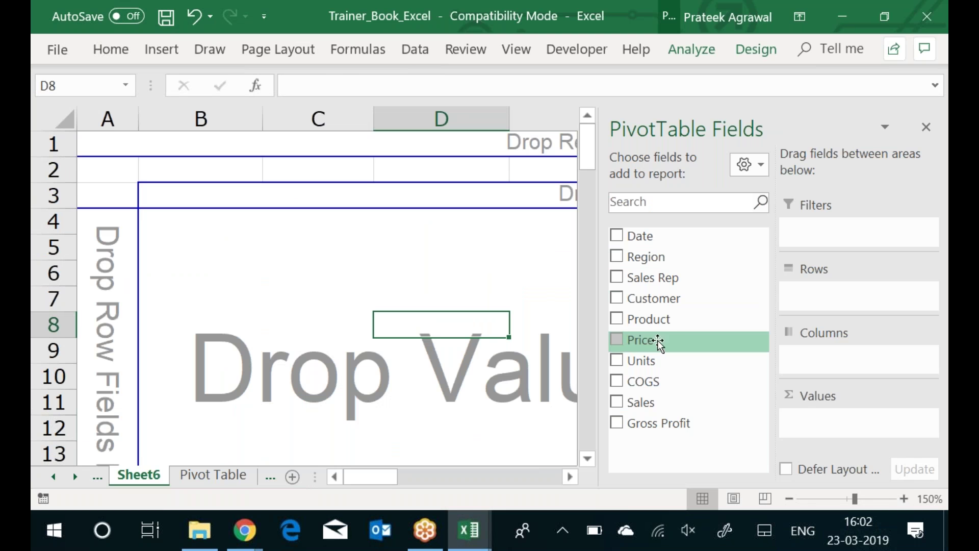
left_click(643, 322)
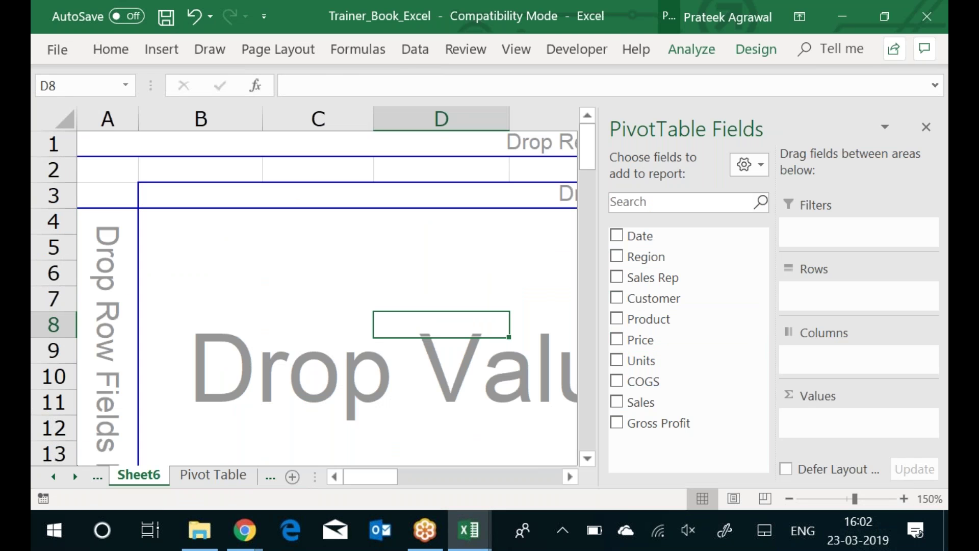
right_click(636, 322)
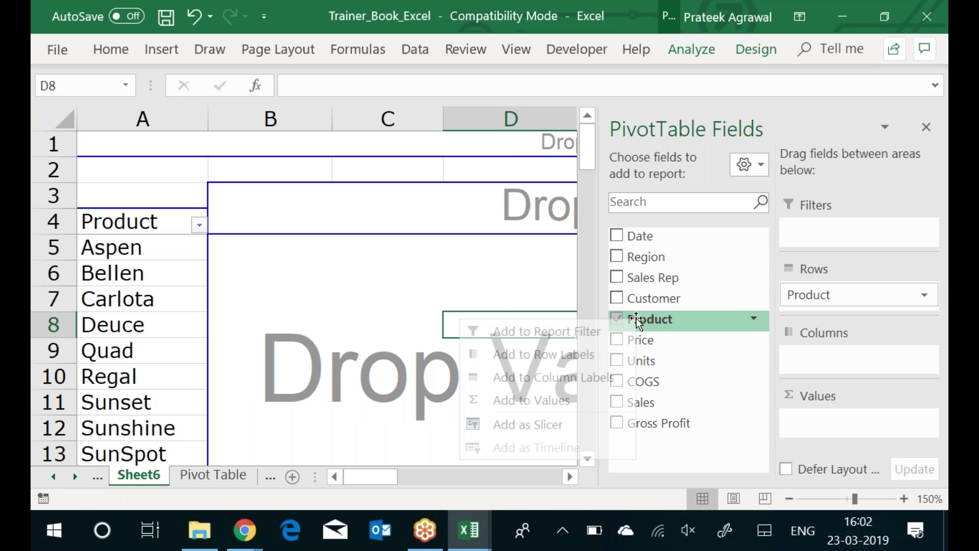
left_click(491, 282)
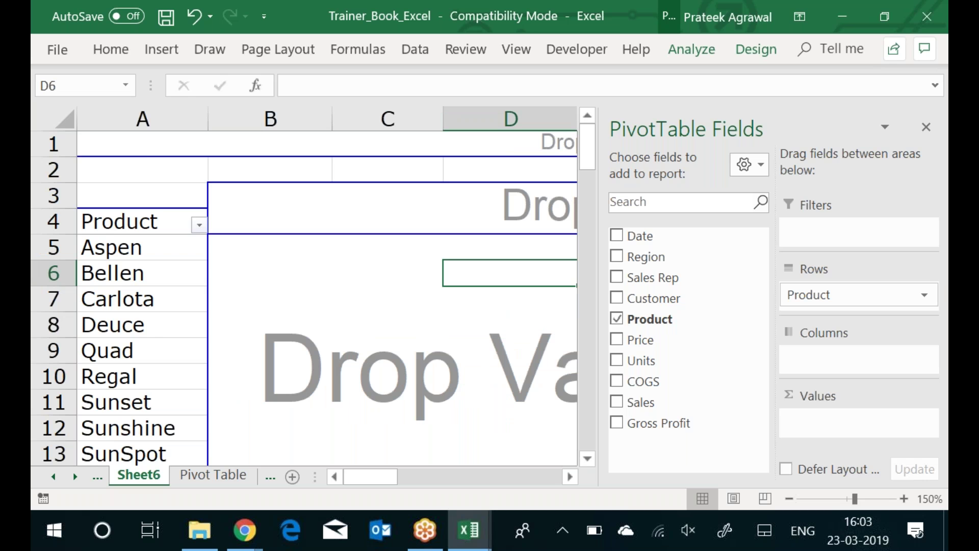
left_click(616, 319)
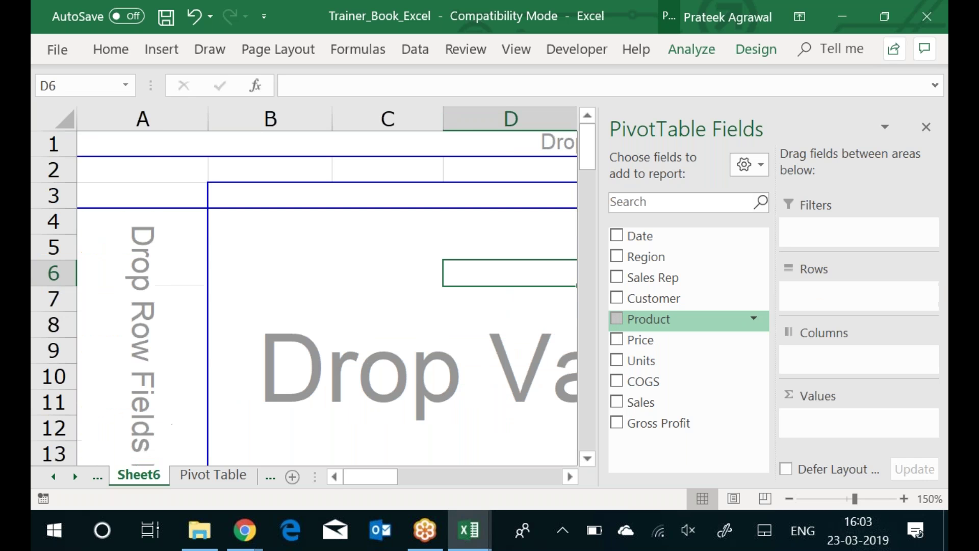
Build a matrix with Product as column labels, Region as row labels and Sales as values, and close the field list
right_click(666, 322)
left_click(577, 378)
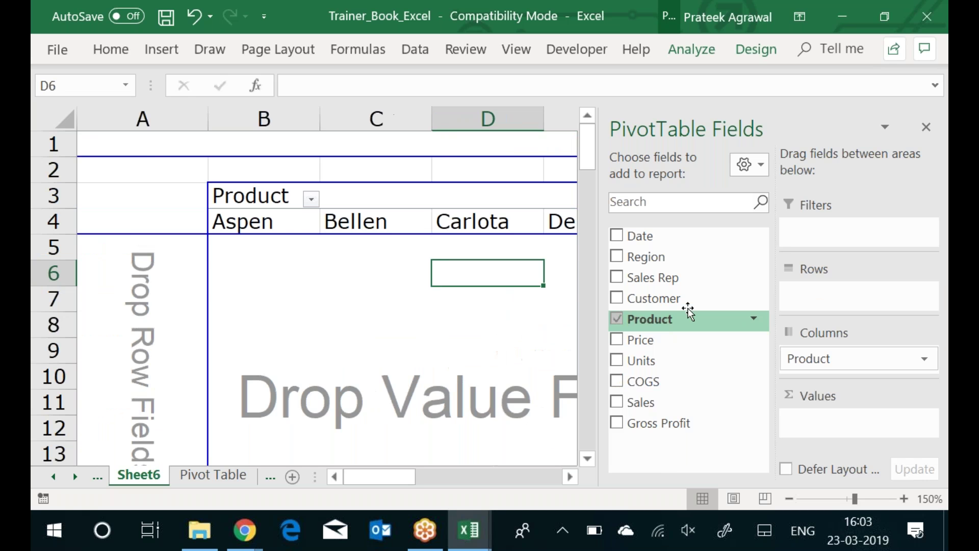
right_click(655, 258)
left_click(623, 284)
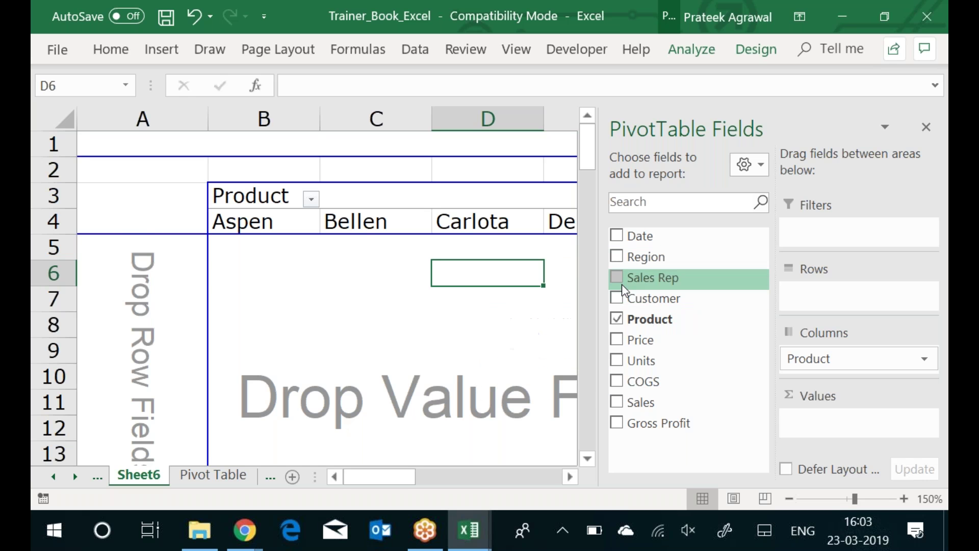
right_click(653, 403)
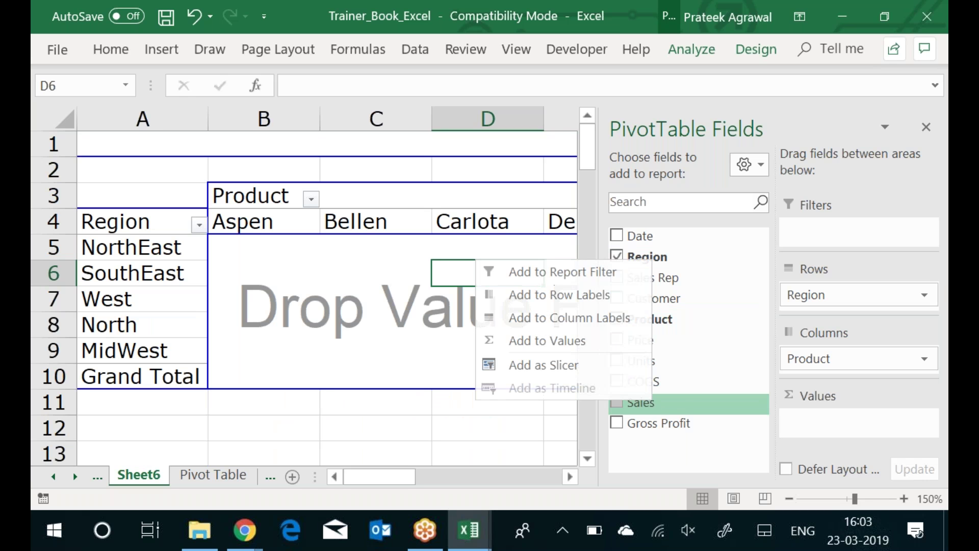
left_click(561, 341)
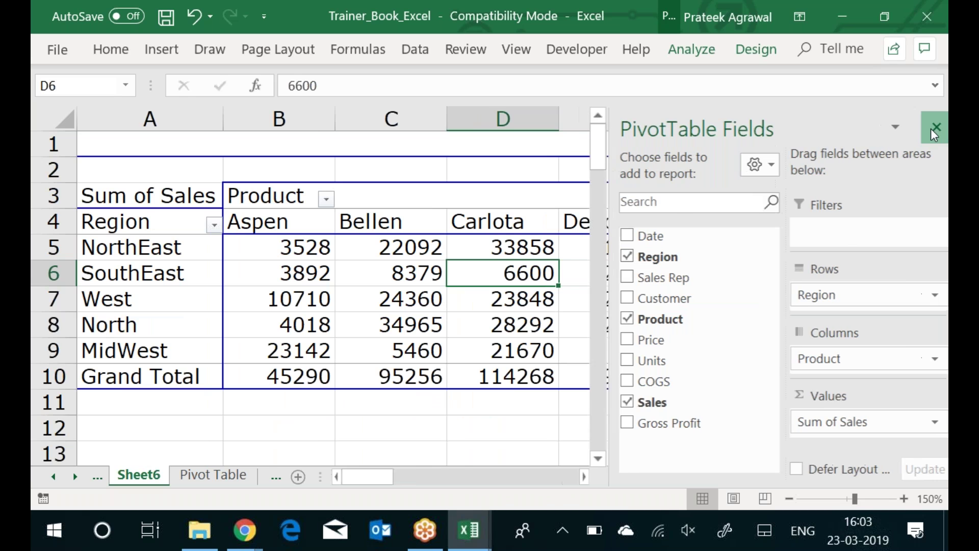
left_click(927, 127)
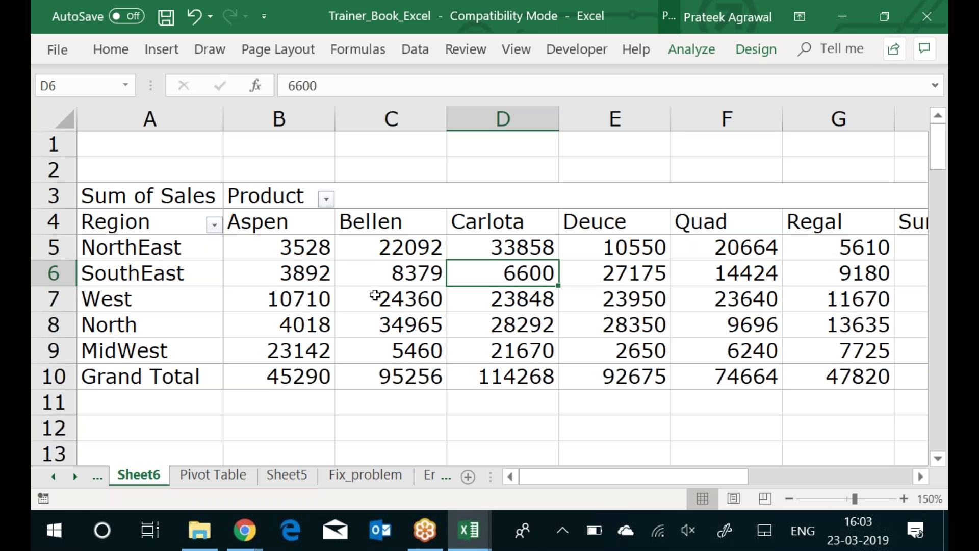
Examine the region-by-product sales matrix across all product columns up to the Grand Total column
left_click(375, 294)
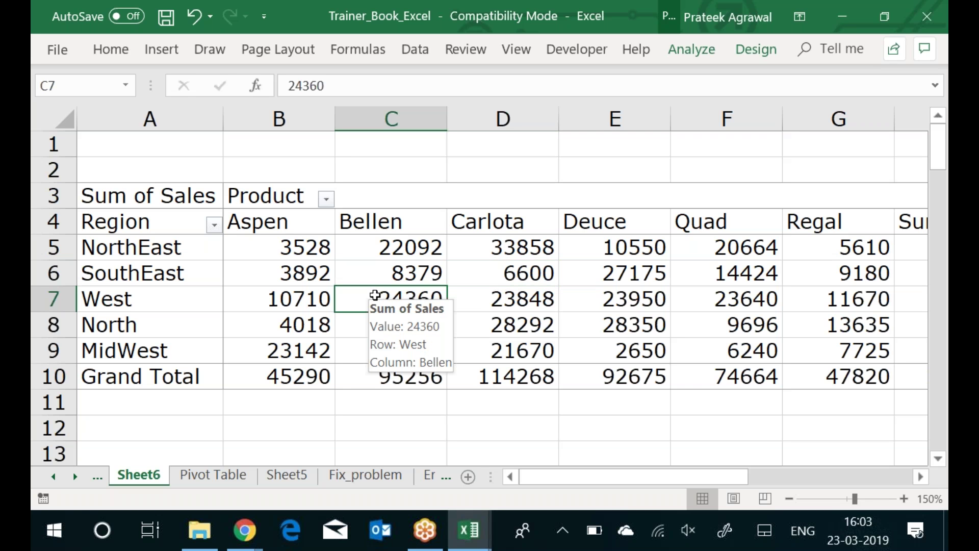
key("Right")
key("Right")
key("Right")
key("Right")
key("Right")
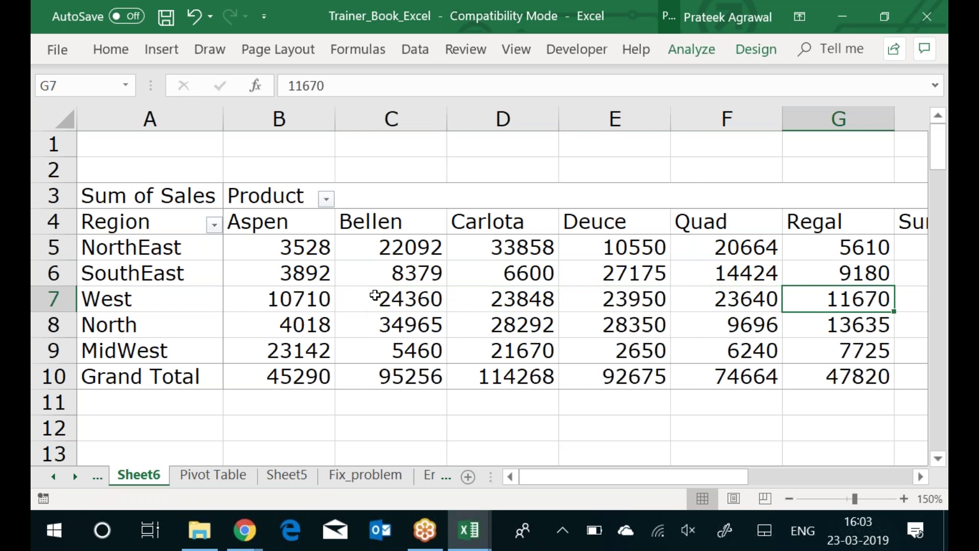
key("Right")
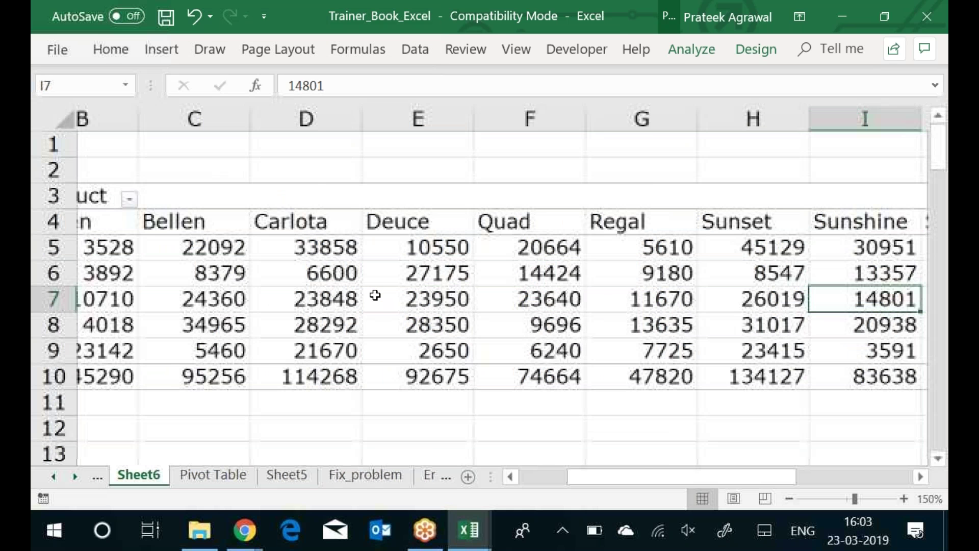
key("Right")
key("Right")
key("Right")
key("Right")
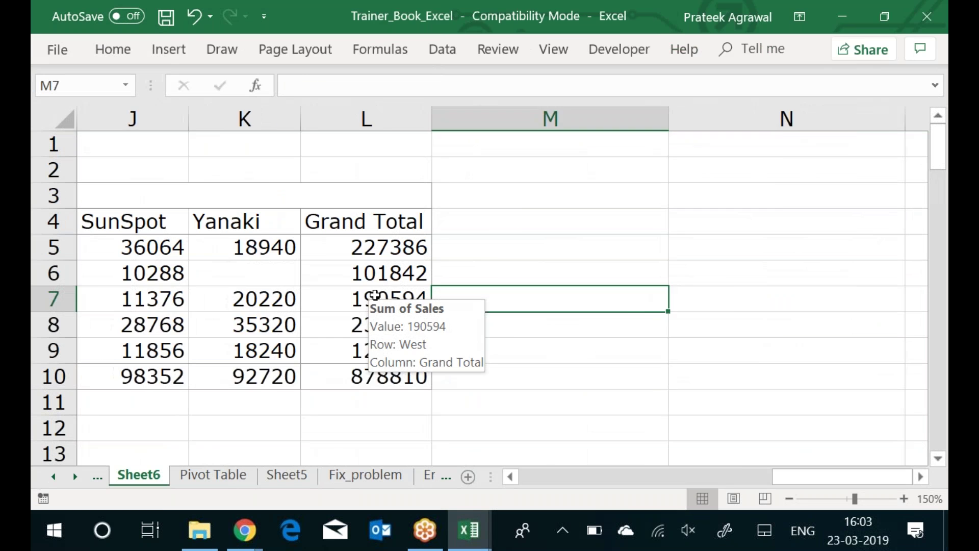
key("Home")
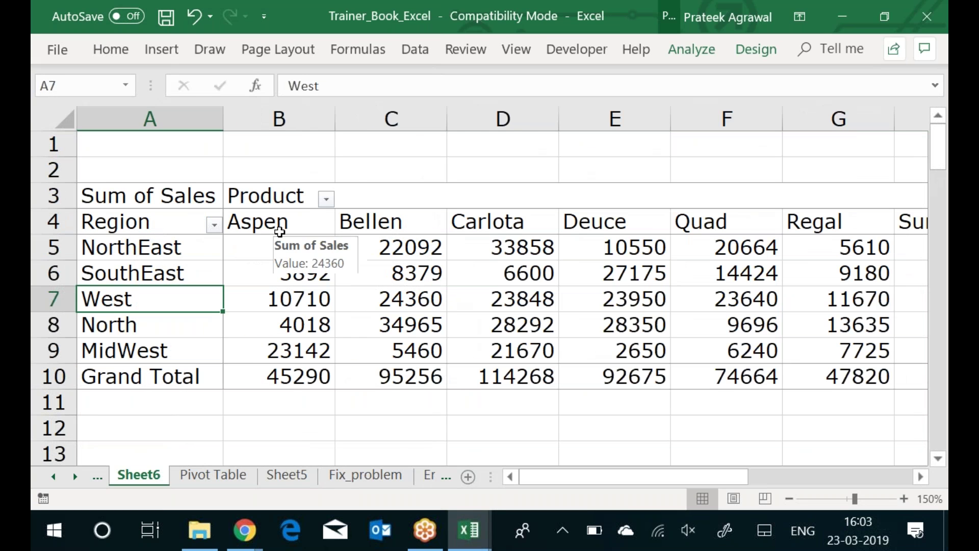
Show the PivotTable field list, select cells outside the table, and hide the list again from inside it
right_click(279, 232)
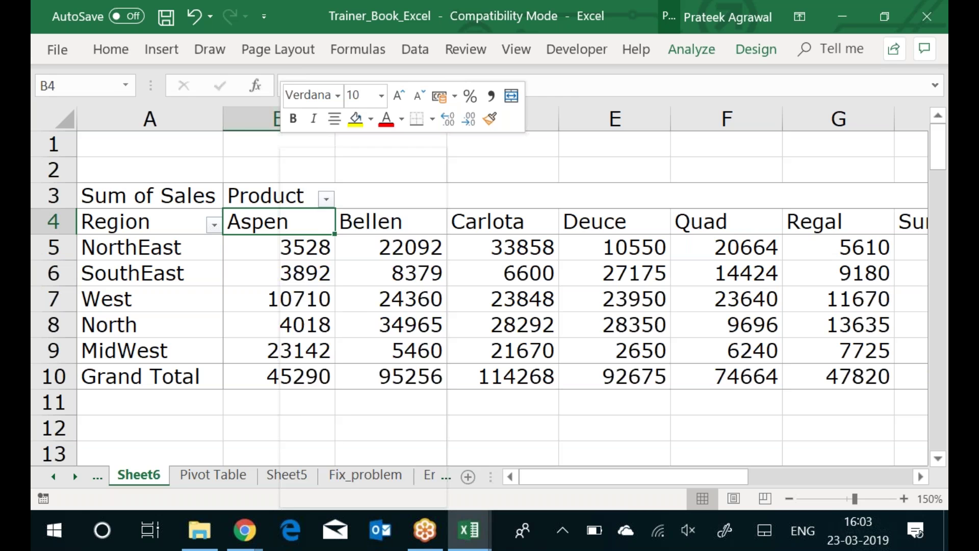
left_click(337, 492)
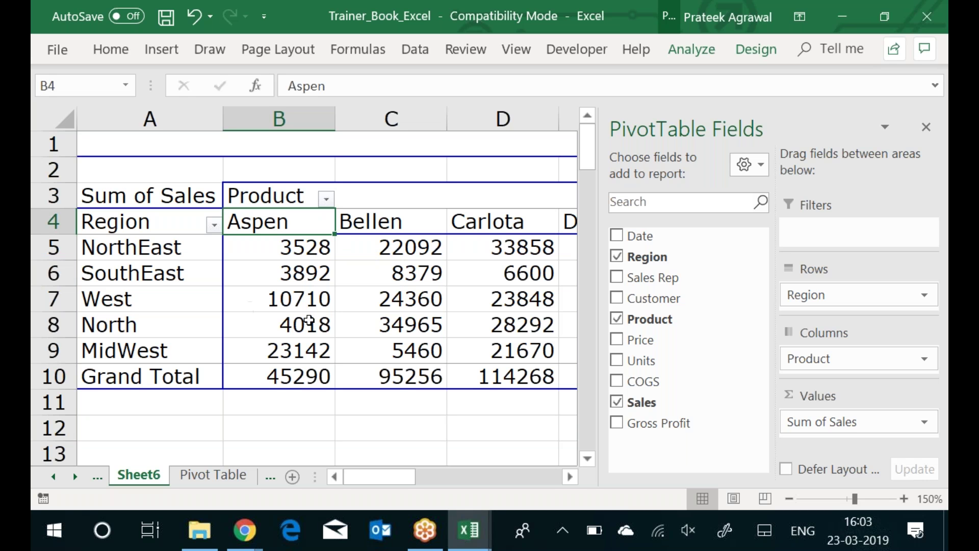
mouse_move(323, 318)
left_click(276, 422)
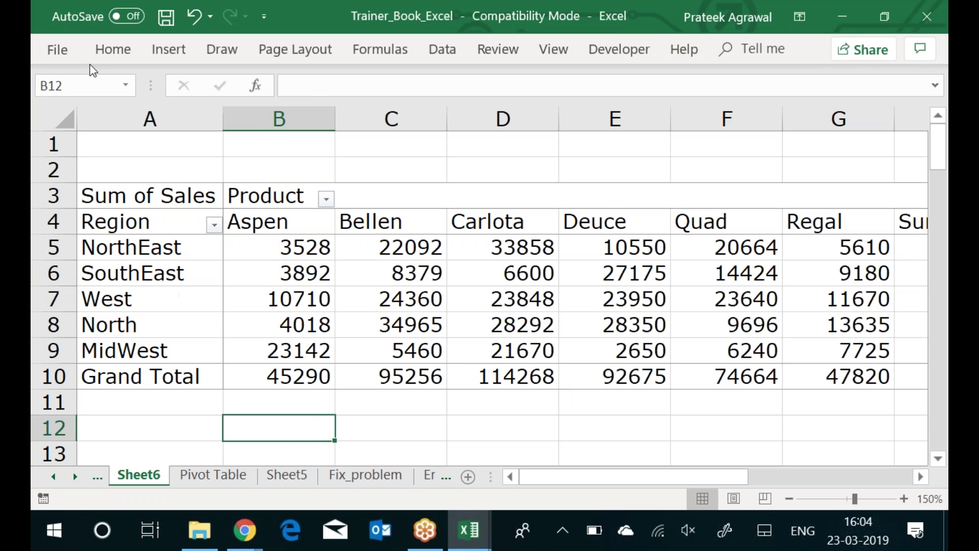
left_click(108, 134)
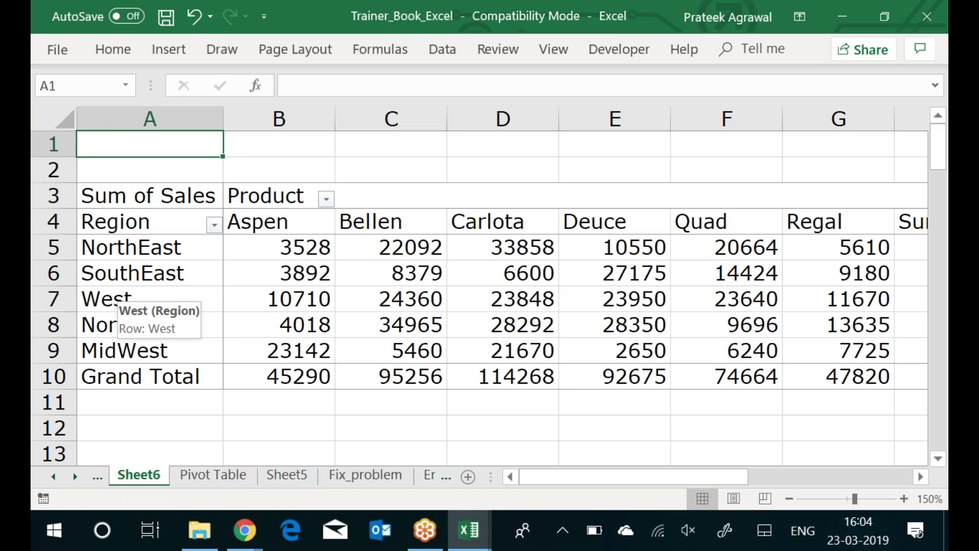
right_click(307, 245)
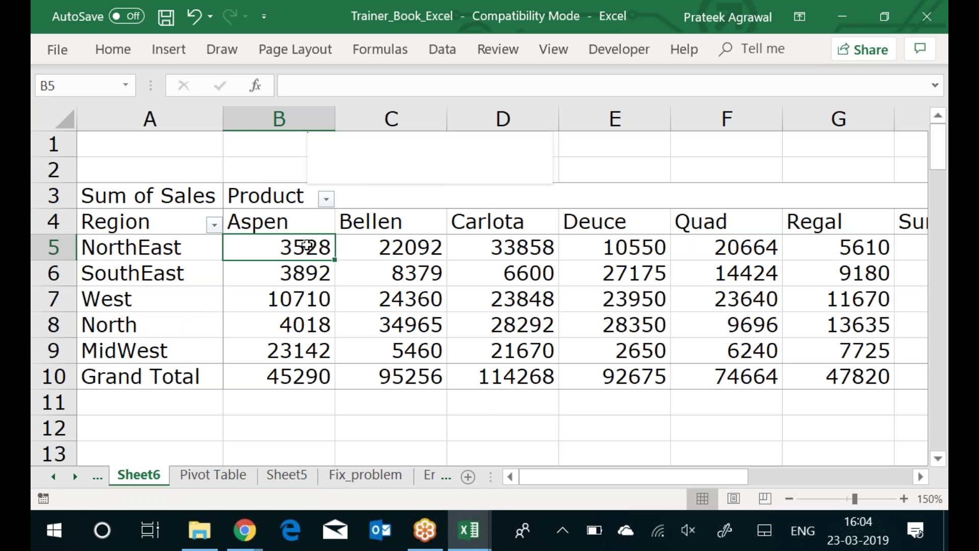
left_click(381, 493)
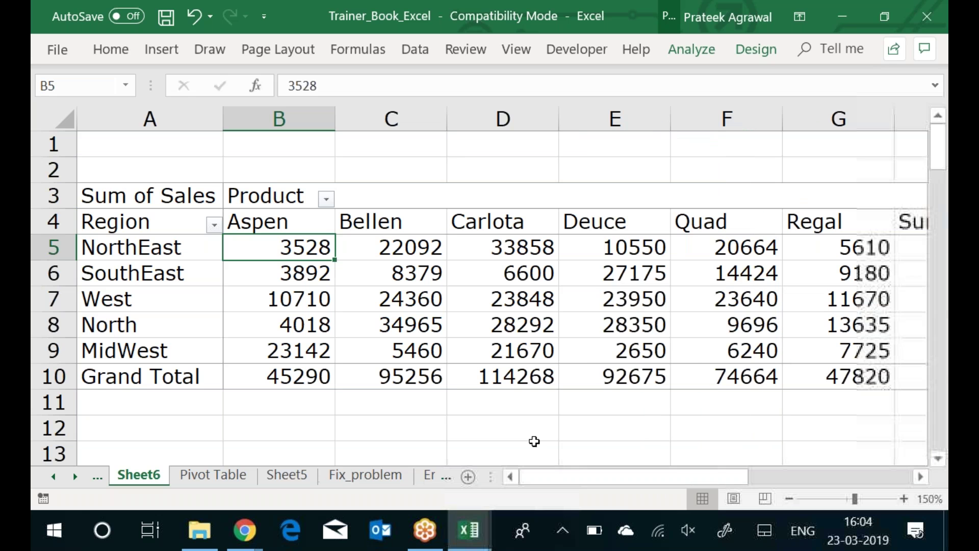
Rearrange the matrix with Product as row labels and Region as column labels, and close the field list
left_click(510, 349)
right_click(509, 350)
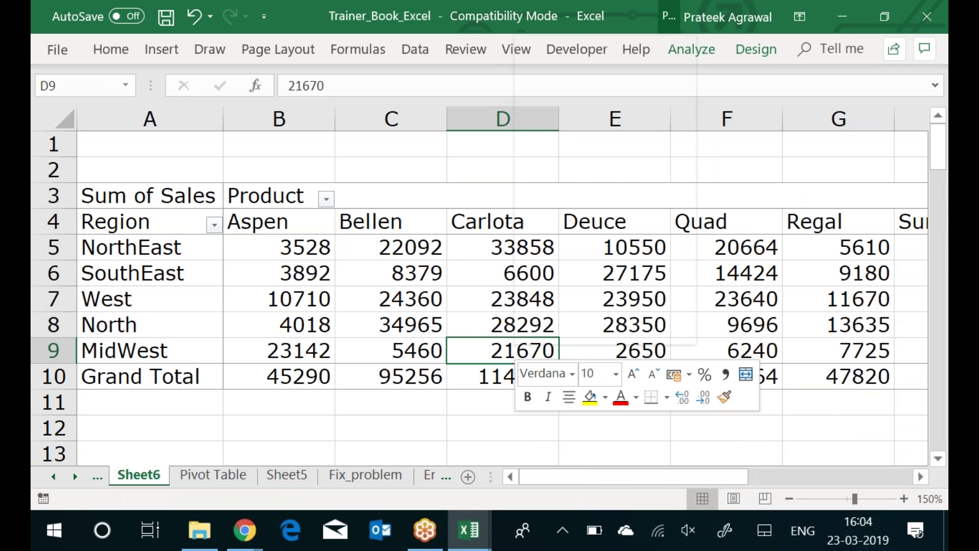
mouse_move(838, 295)
left_mouse_down()
mouse_move(827, 379)
mouse_move(856, 295)
left_mouse_up()
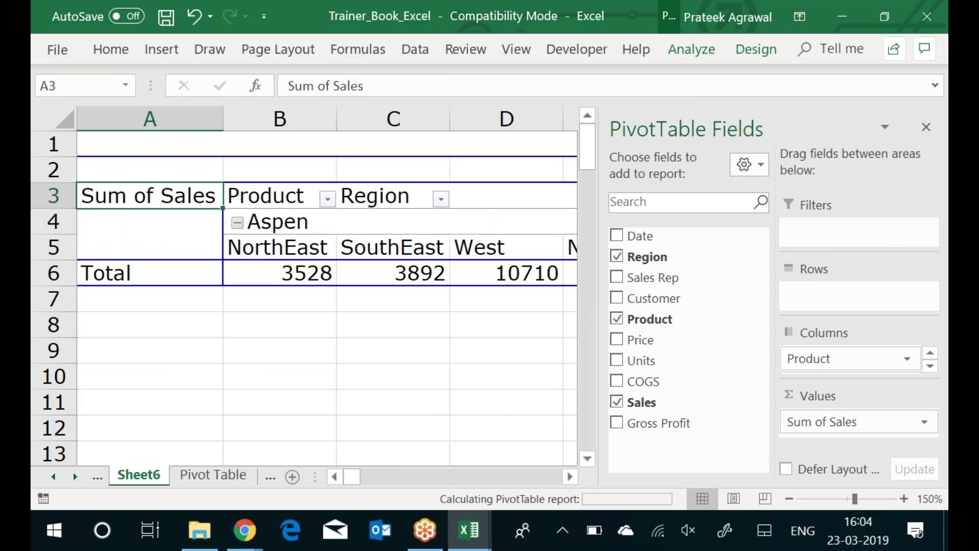
left_click(247, 402)
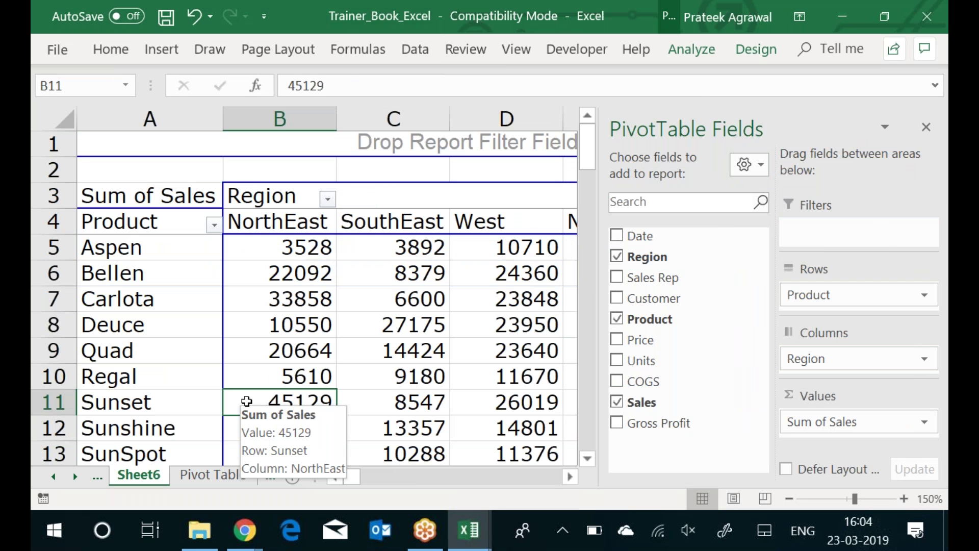
left_click(273, 320)
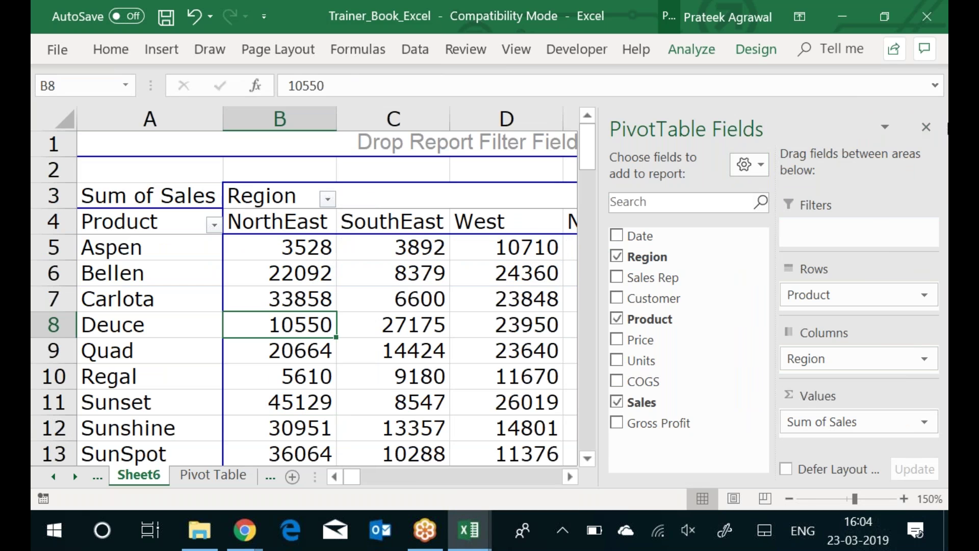
left_click(927, 127)
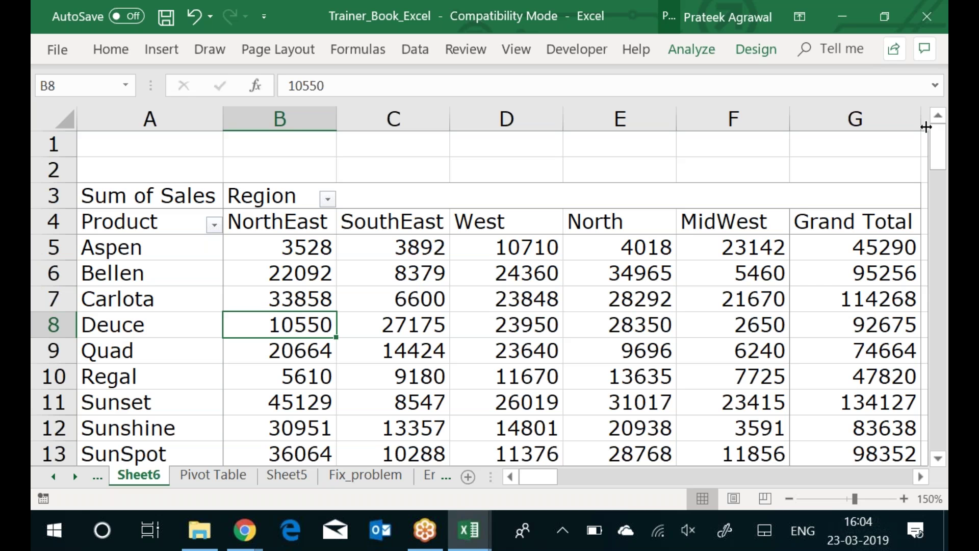
Select the Grand Total row values from NorthEast to MidWest, B15:F15, to examine the total for each region
left_click(791, 500)
left_click(790, 499)
left_click(790, 499)
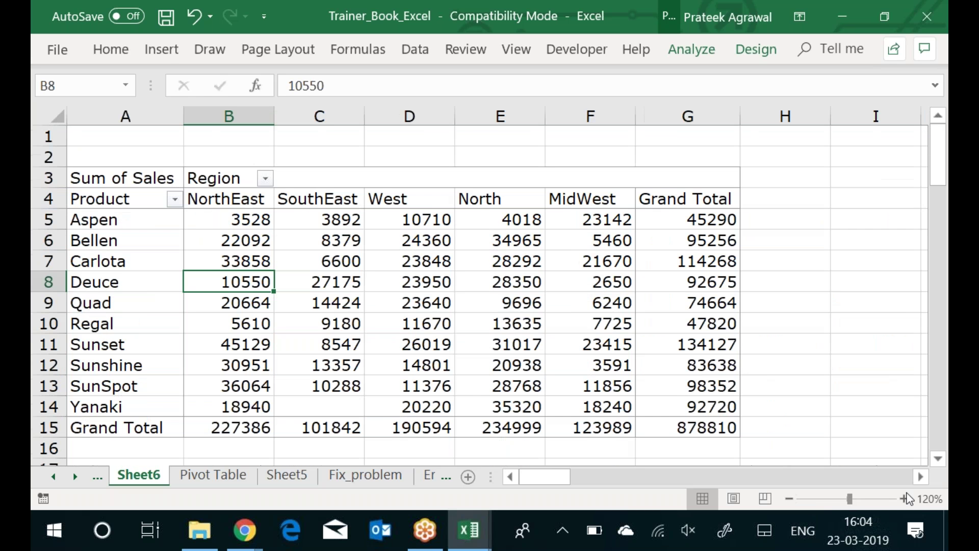
left_click(904, 499)
key("Left")
left_click(904, 499)
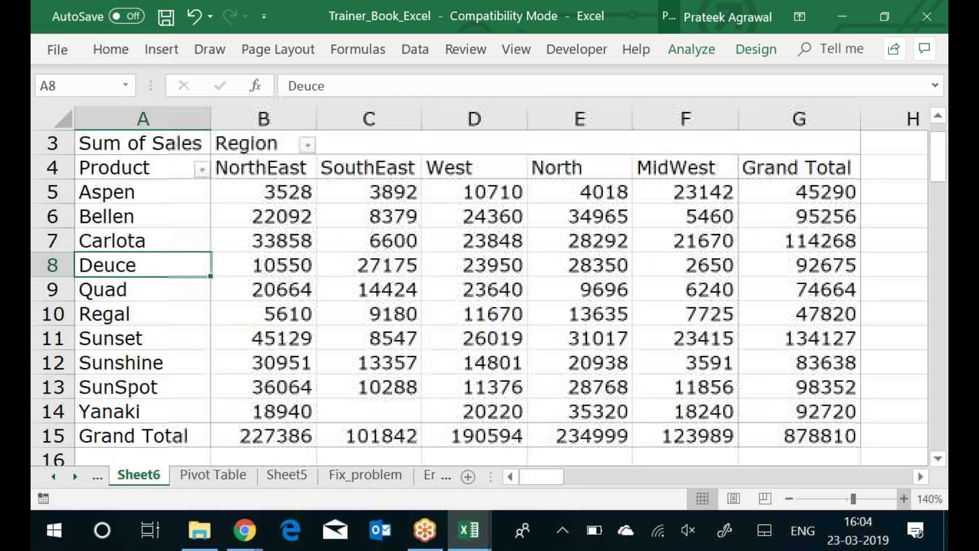
key("ctrl+Down")
key("Right")
key("shift+Right")
key("shift+Right")
key("shift+Right")
key("shift+Right")
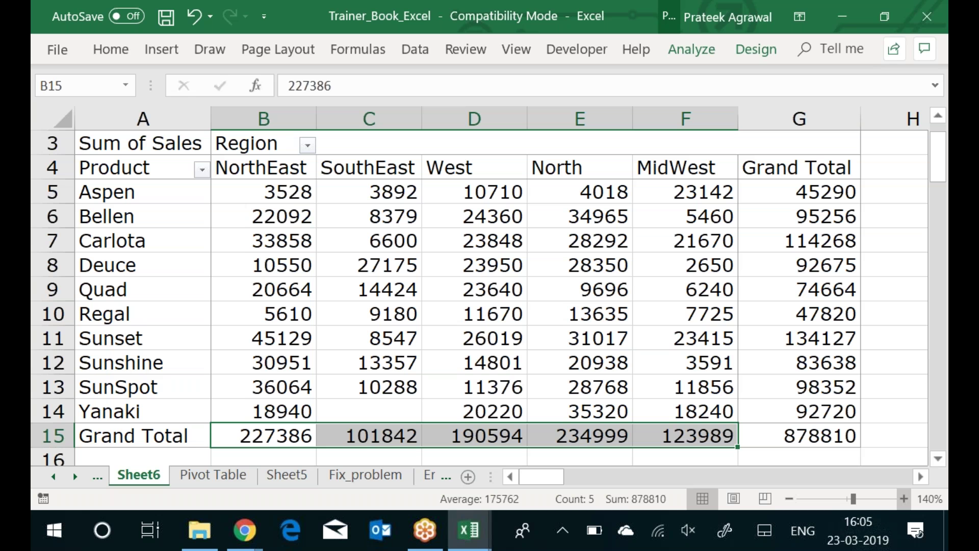
Select the NorthEast sales of all products, B5:B14, to check them against the column's grand total
key("Up")
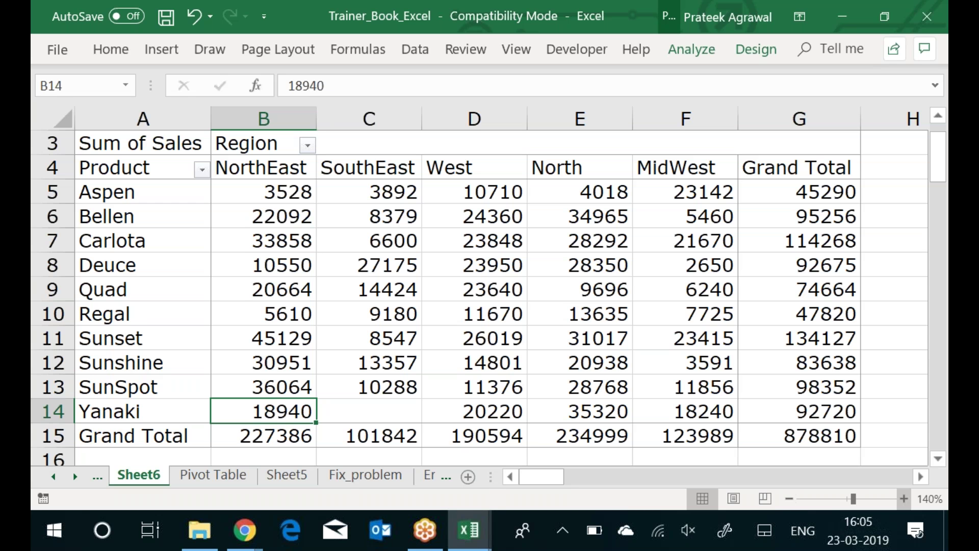
key("Down")
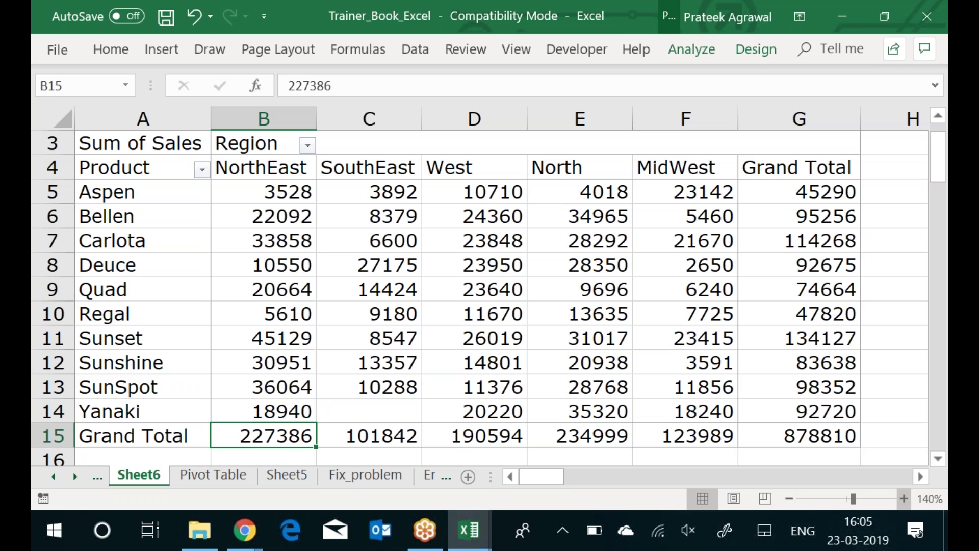
key("Up")
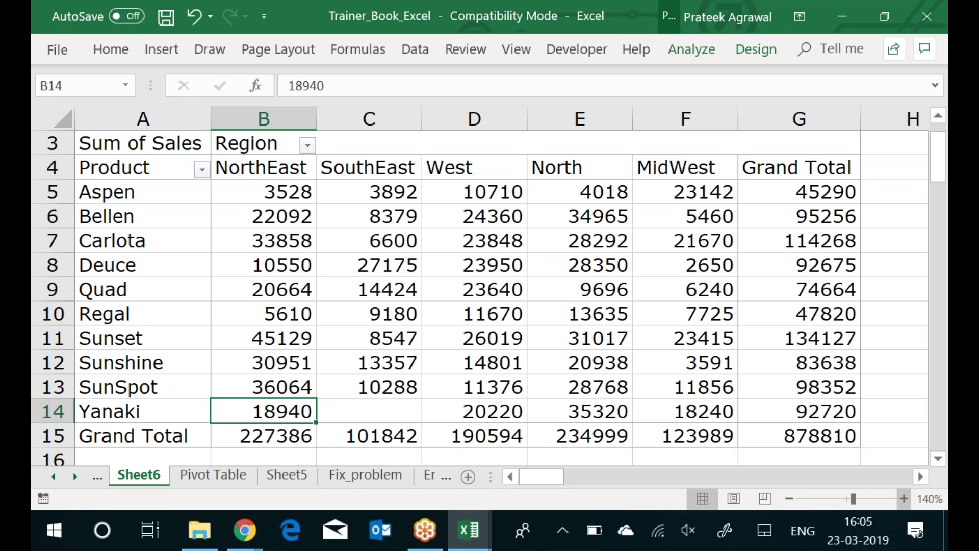
key("ctrl+shift+Up")
key("shift+Down")
key("shift+Down")
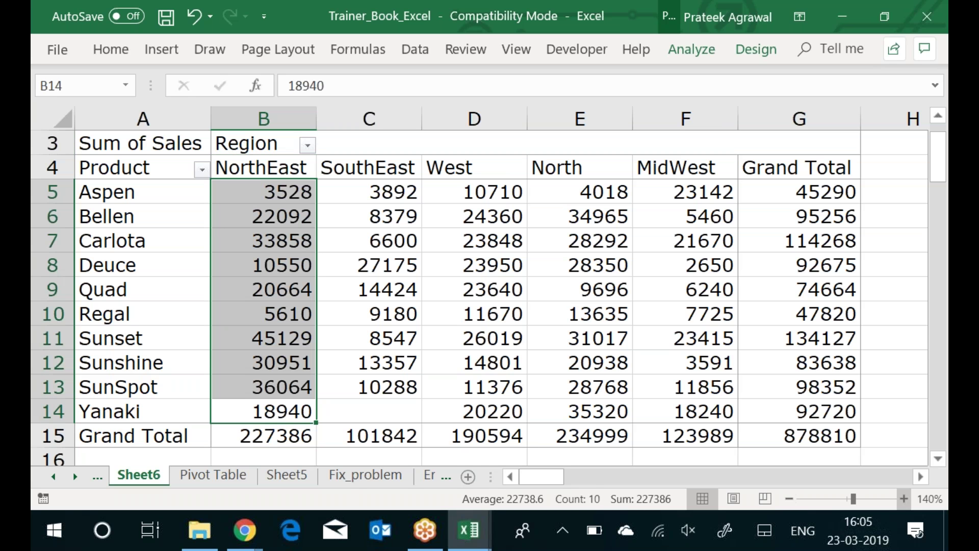
Select Aspen's sales across all regions, B5:F5, to check them against the row's Grand Total in G5
key("Right")
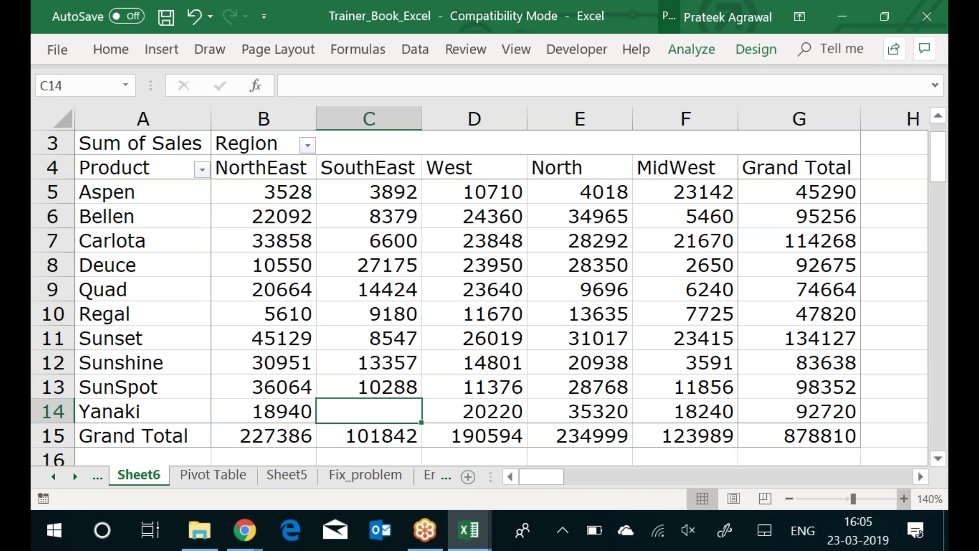
key("Right")
key("Right")
key("Right")
key("Right")
key("Right")
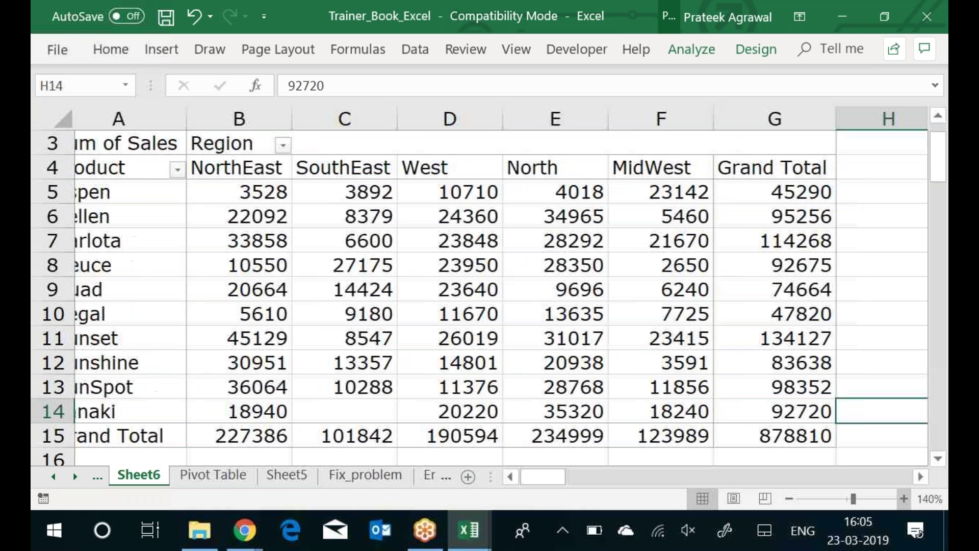
key("ctrl+Up")
key("Left")
key("Down")
key("Down")
key("Down")
key("Down")
key("shift+Down")
key("shift+Up")
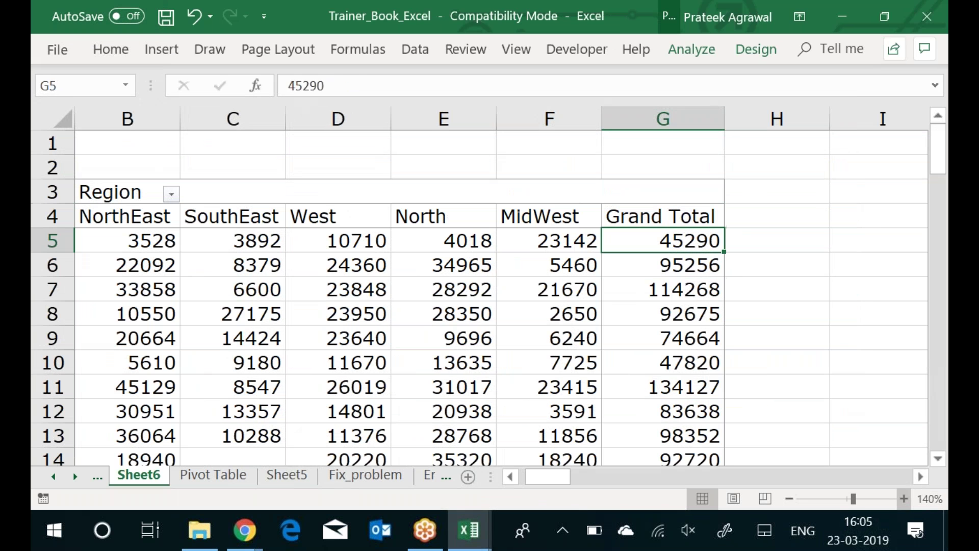
key("Left")
key("shift+Left")
key("shift+Left")
key("shift+Left")
key("shift+Left")
key("Right")
key("Right")
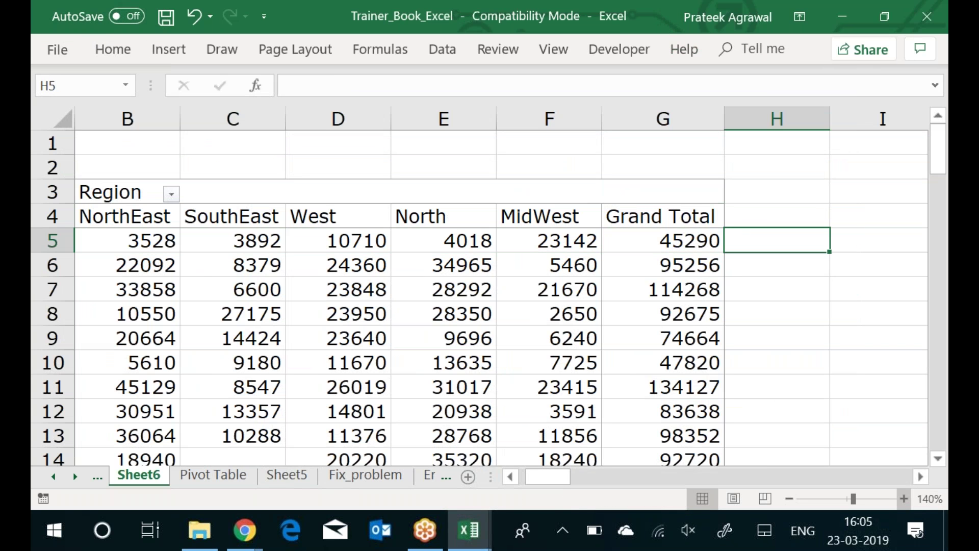
key("Left")
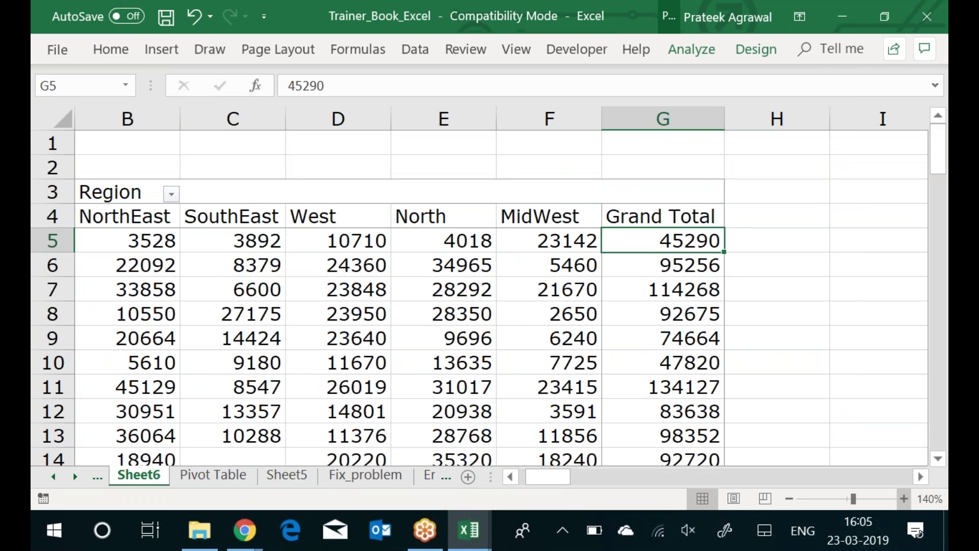
Examine the overall grand total in G15 and the regional totals back along row 15
key("ctrl+Down")
scroll(479, 296, "down", 1)
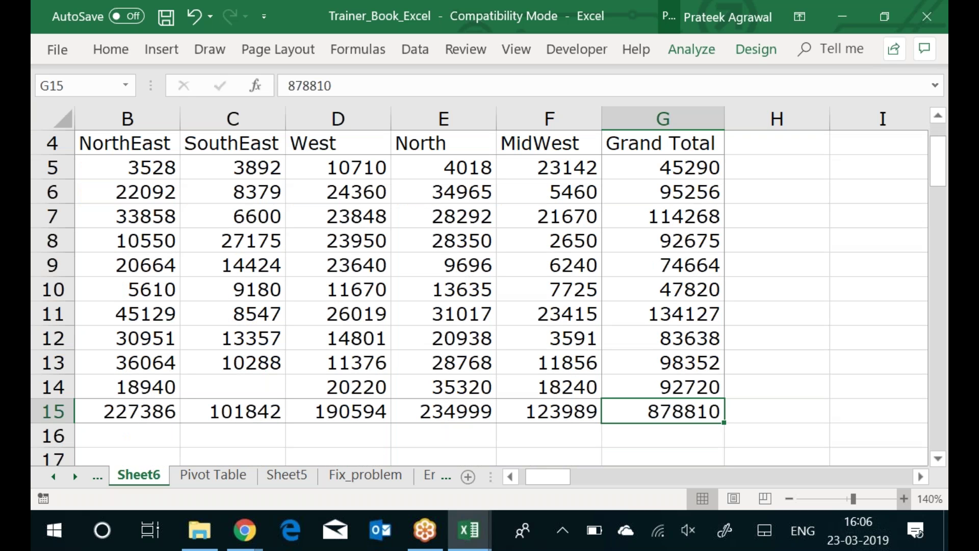
key("Up")
key("Down")
key("Left")
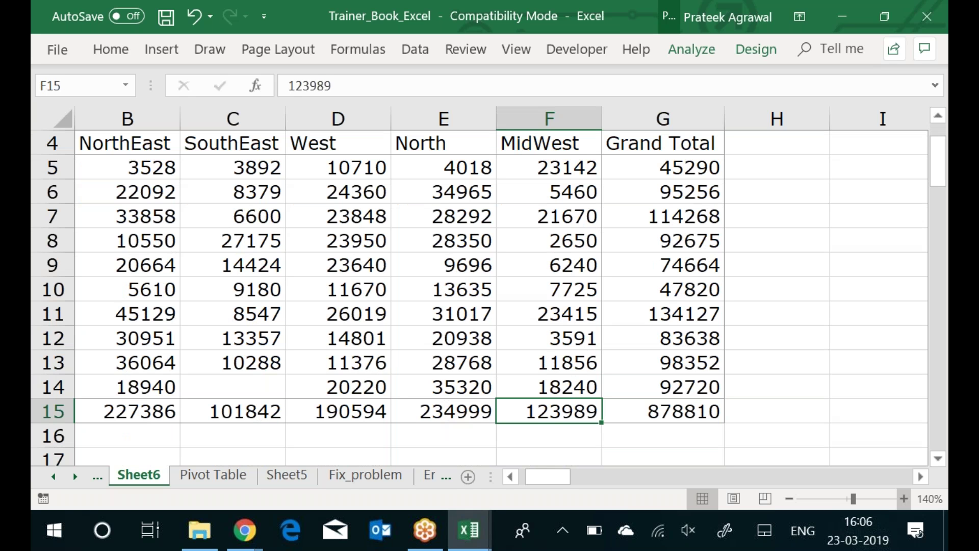
key("Left")
key("Left")
key("Left")
key("Left")
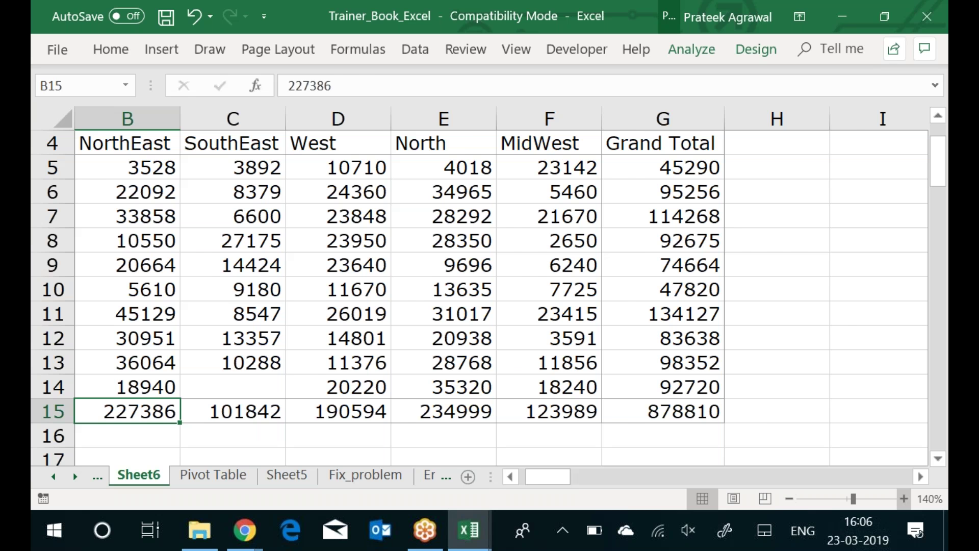
key("Left")
Show the field list and remove Region, Product and Sales from the PivotTable
right_click(436, 338)
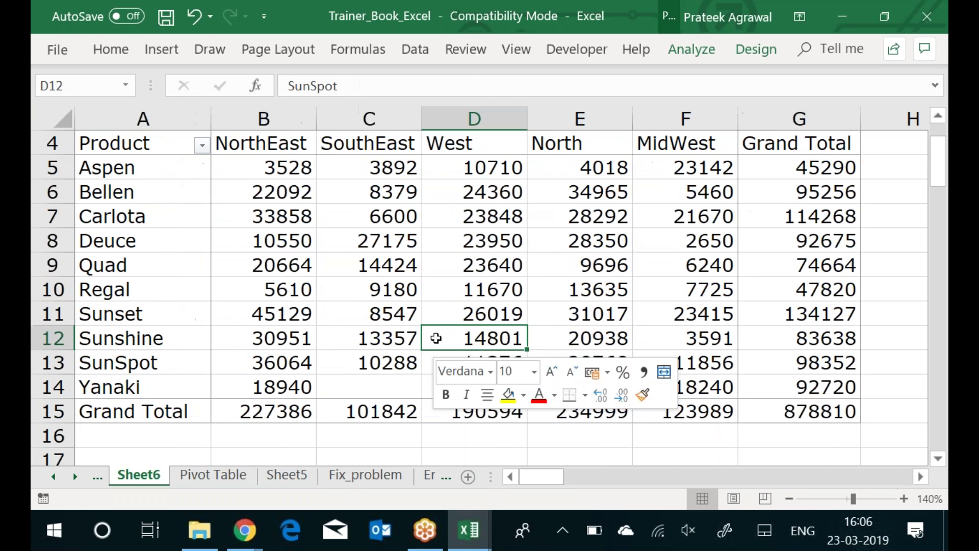
left_click(504, 328)
left_click(617, 257)
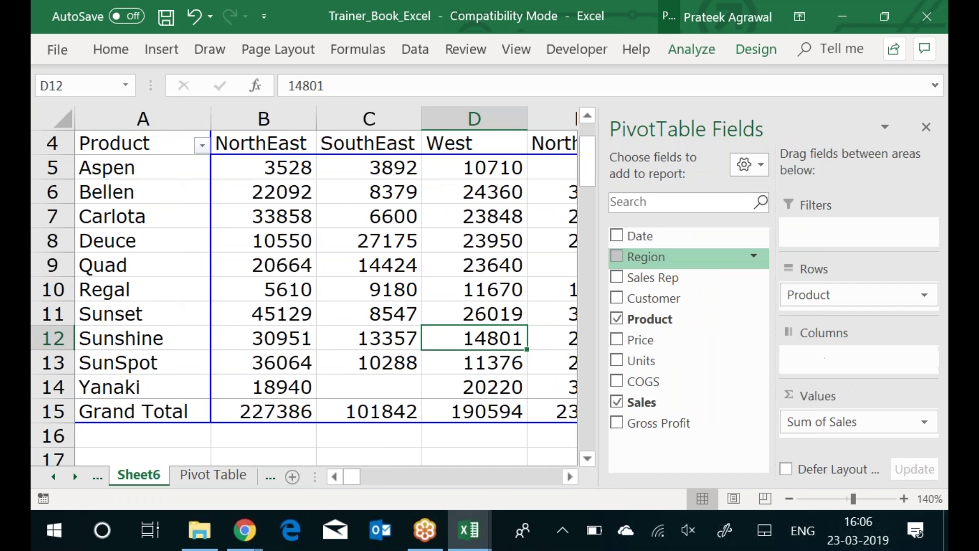
left_click(616, 318)
left_click(615, 403)
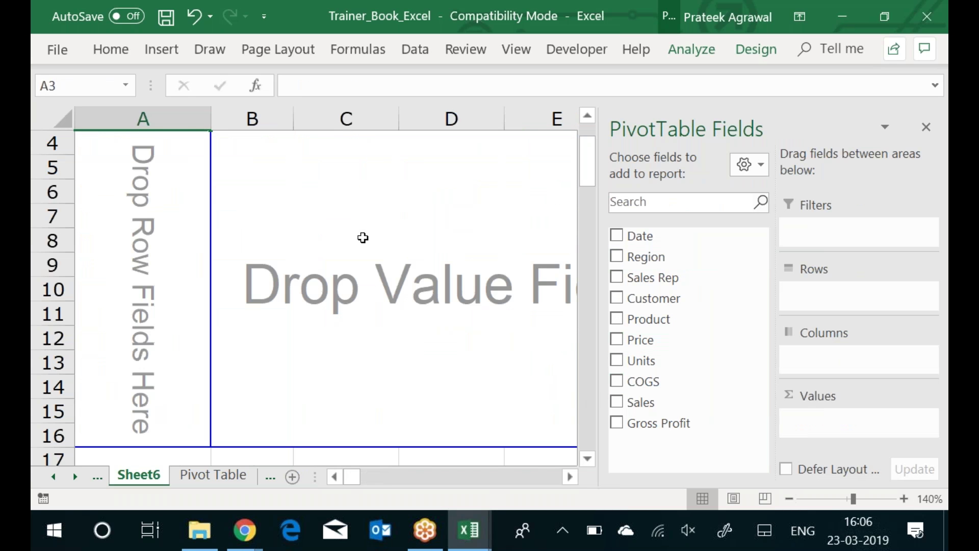
Examine the emptied PivotTable's drop areas for value, report filter and column fields
left_click(362, 237)
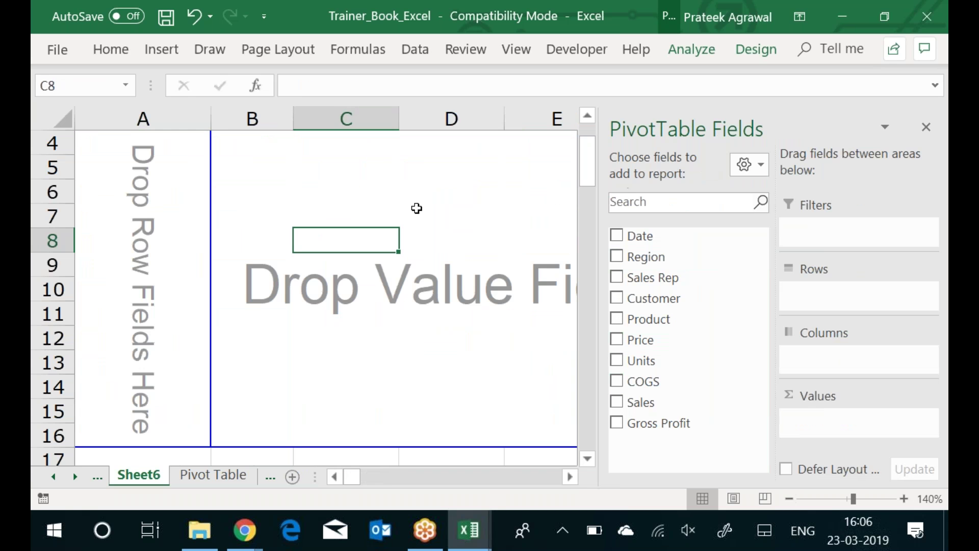
left_click(417, 213)
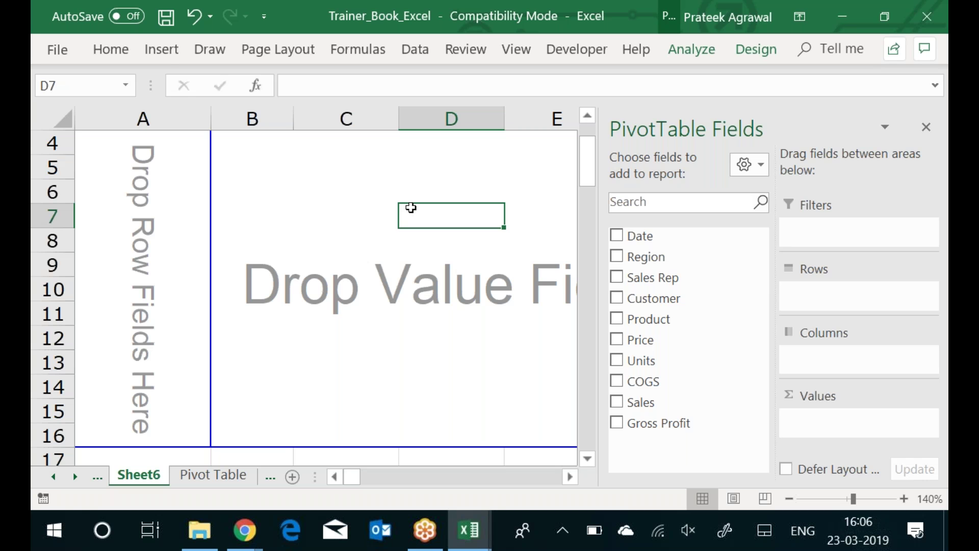
key("Up")
key("Up")
key("Up")
key("Up")
key("Up")
key("Up")
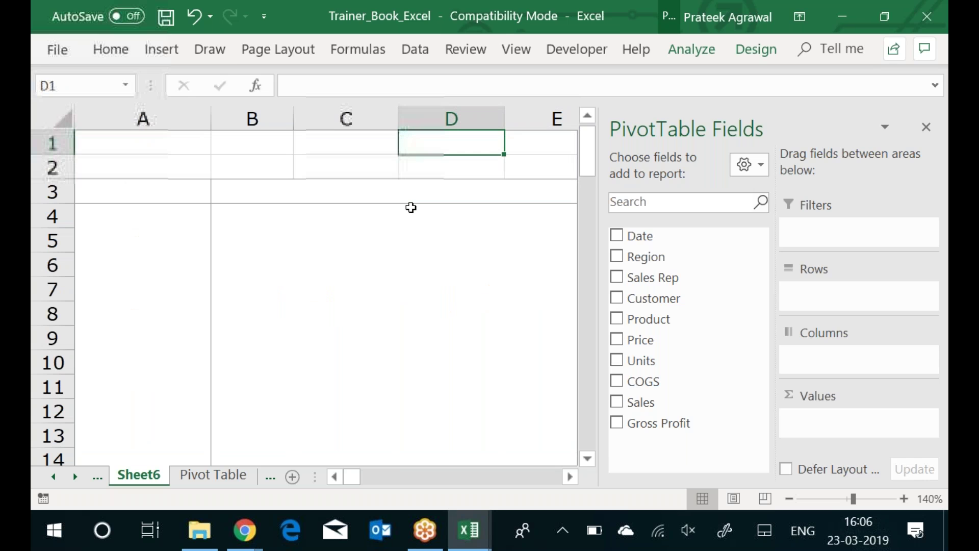
key("Down")
key("Down")
key("Down")
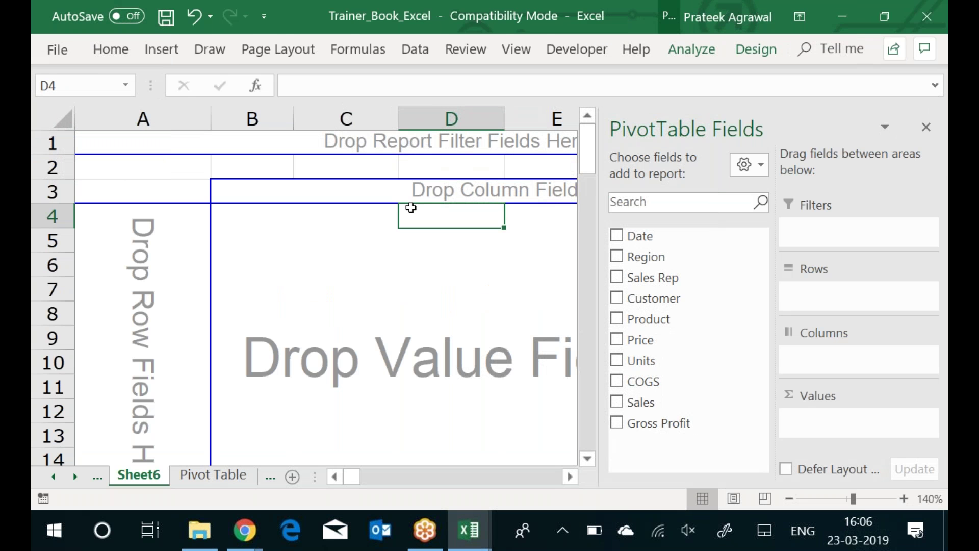
Add Region to the PivotTable's row labels and place Product ahead of it as the outer row field
left_click(694, 25)
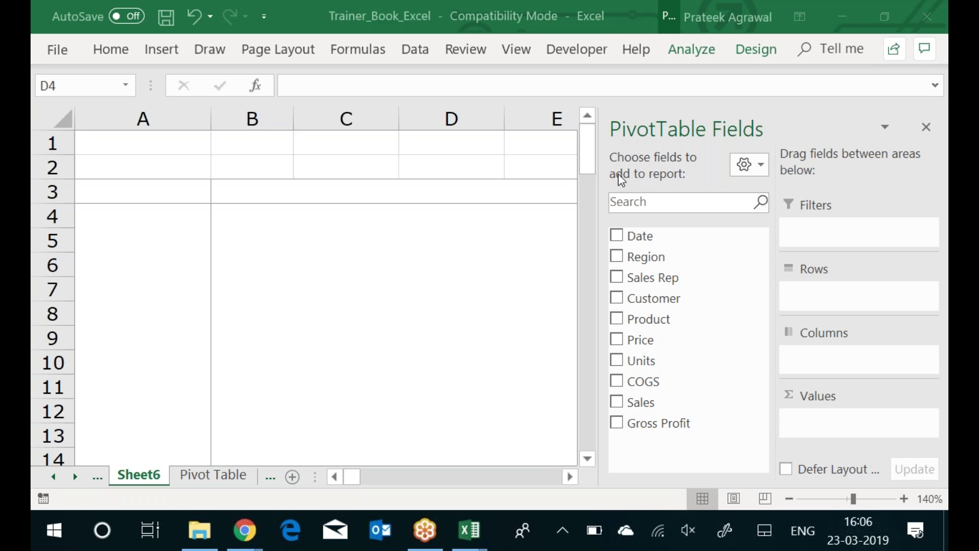
right_click(653, 257)
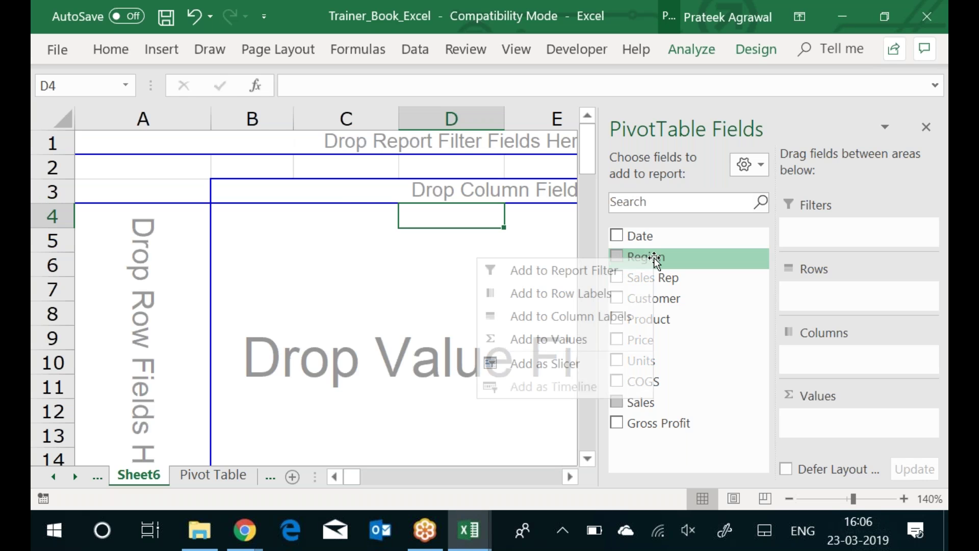
left_click(556, 293)
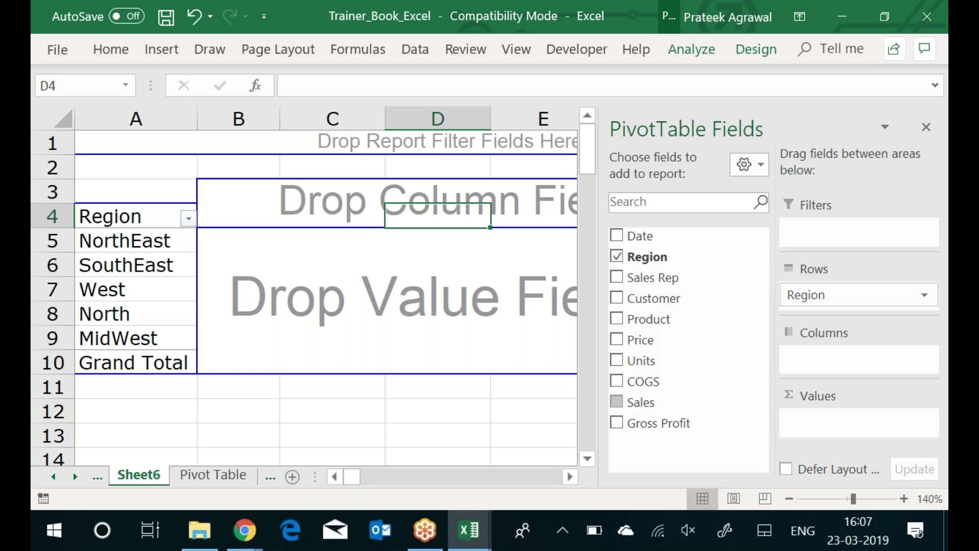
left_click_drag(653, 319, 183, 266)
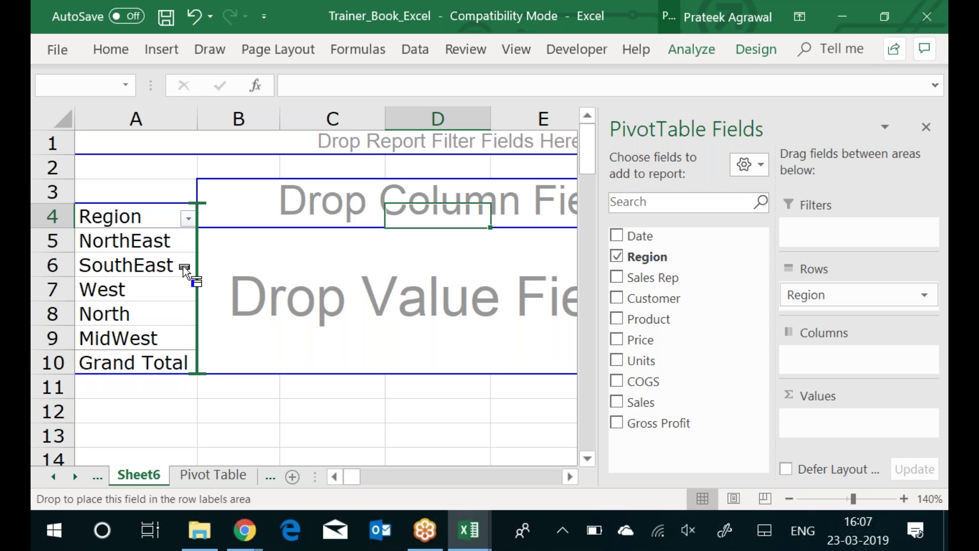
left_click_drag(183, 266, 94, 255)
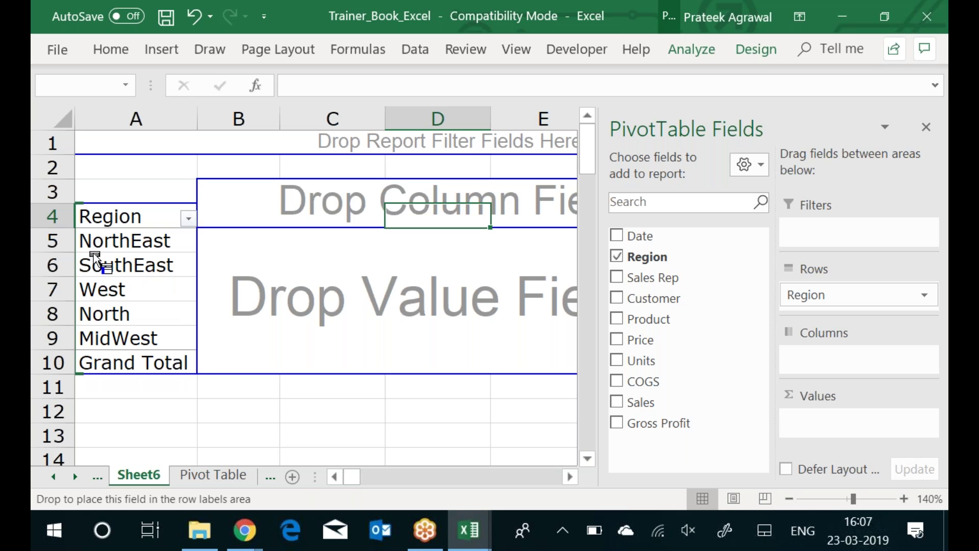
left_click_drag(93, 254, 84, 255)
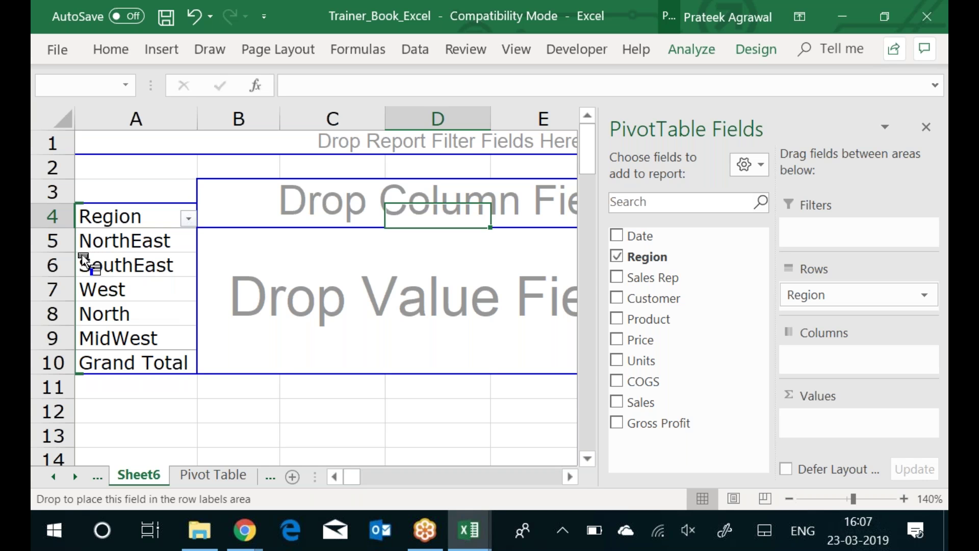
left_click_drag(78, 255, 78, 255)
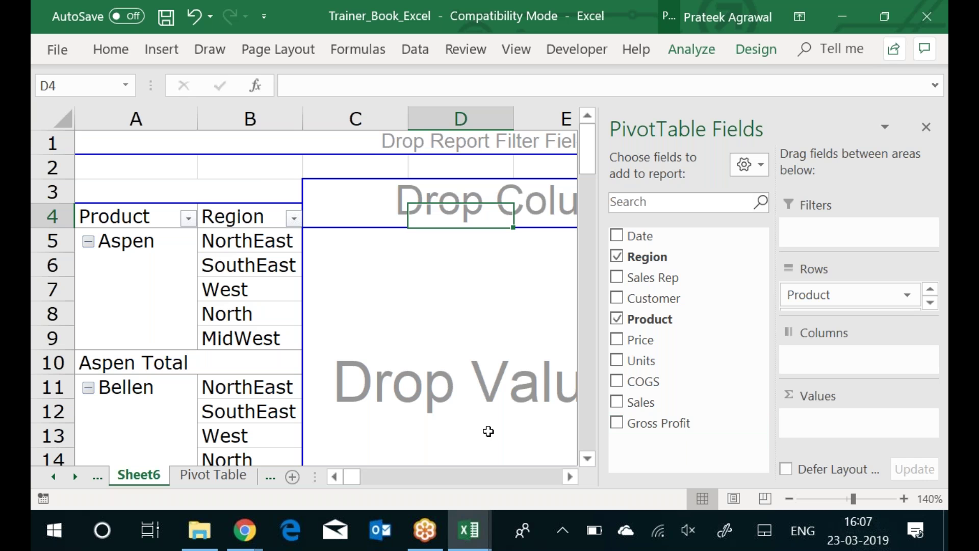
Place Sales in the PivotTable's value area and select a cell outside the report to view it
left_click_drag(638, 405, 411, 326)
left_click(492, 261)
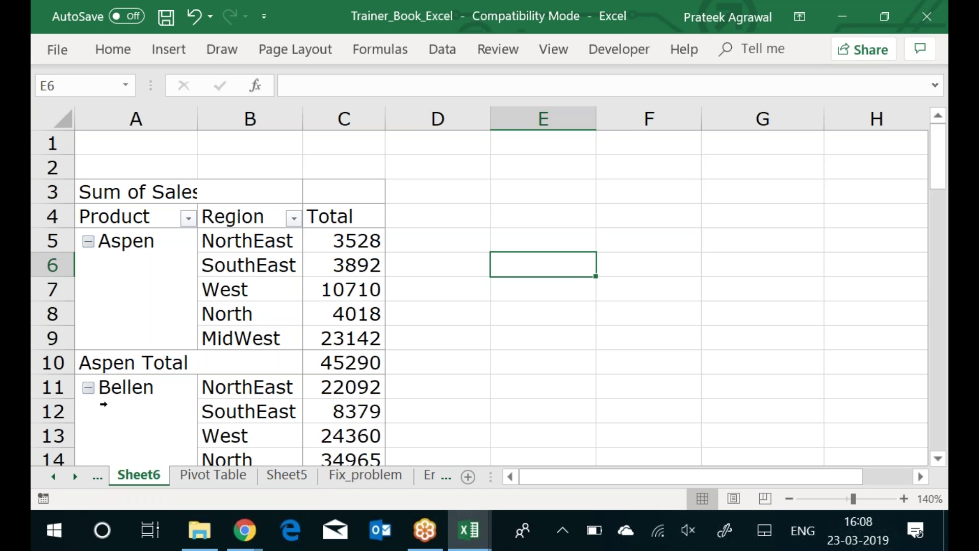
mouse_move(342, 280)
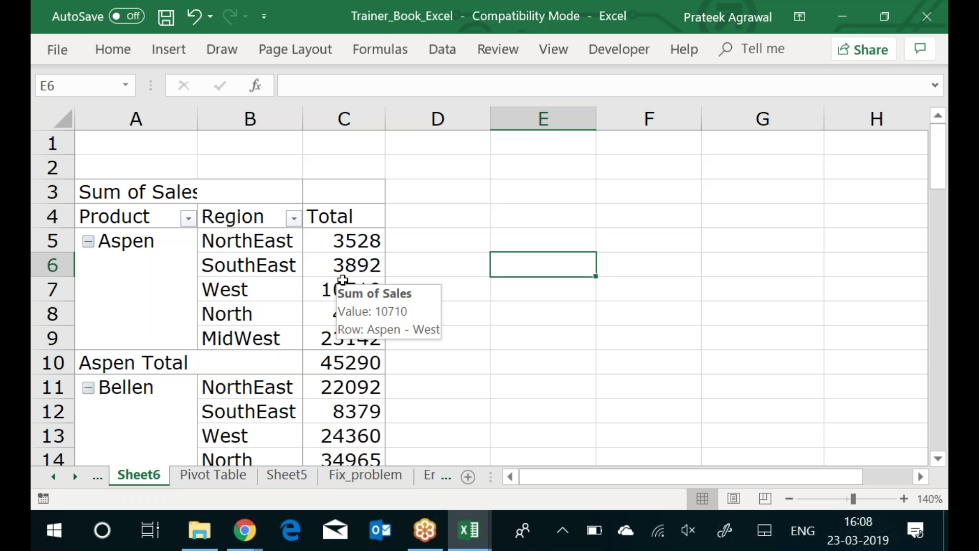
Remove Product from the PivotTable and add it again as the inner row field after Region
right_click(249, 255)
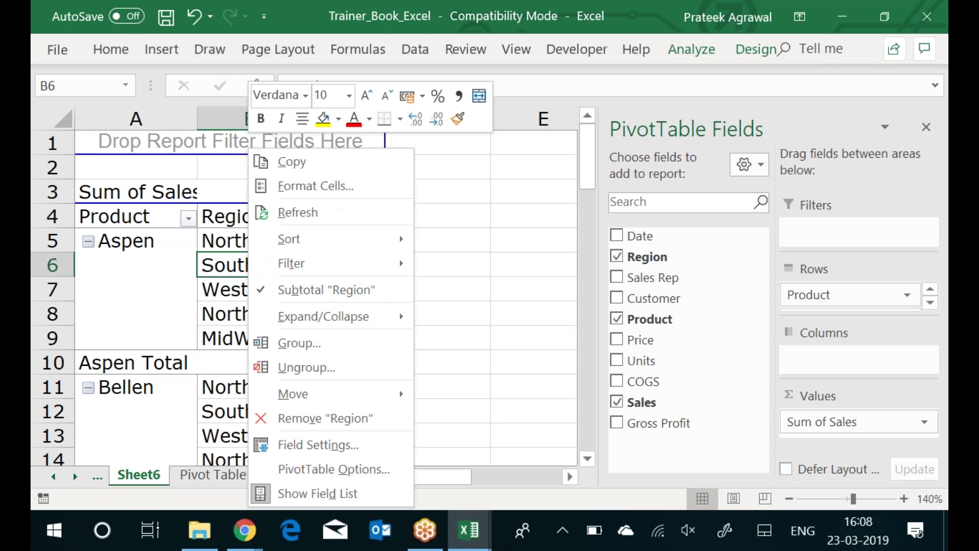
left_click(649, 318)
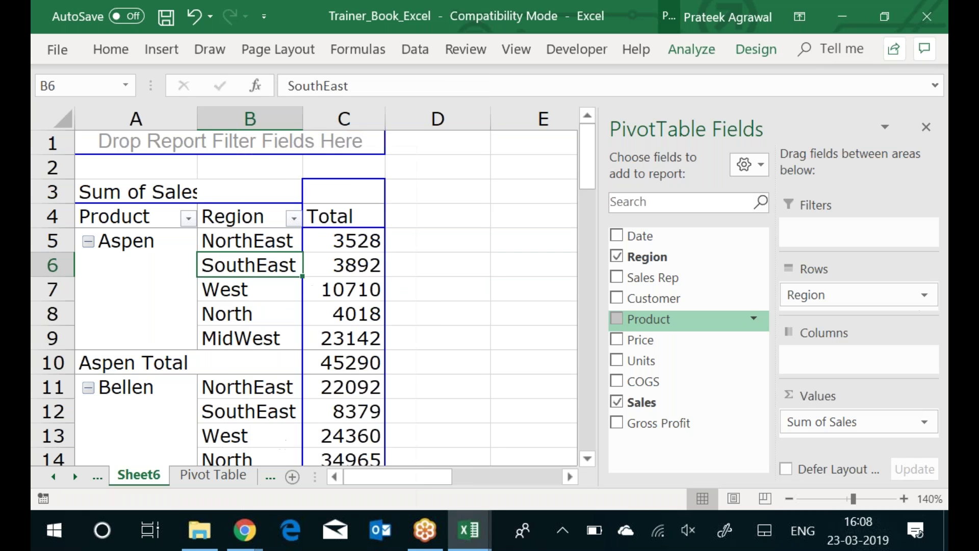
left_click_drag(650, 318, 210, 262)
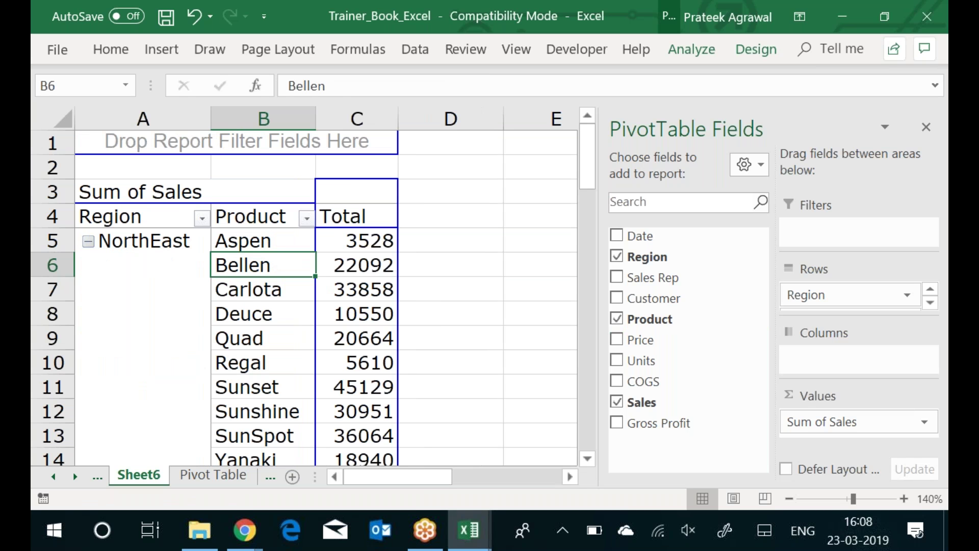
Collapse the entire Region field and expand only SouthEast to show its products
left_click(162, 304)
right_click(164, 304)
mouse_move(219, 314)
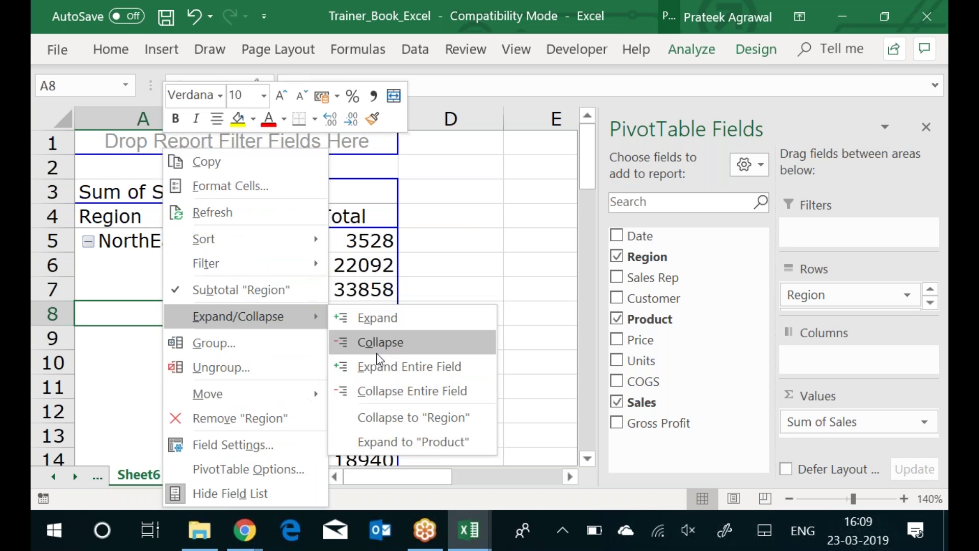
left_click(389, 391)
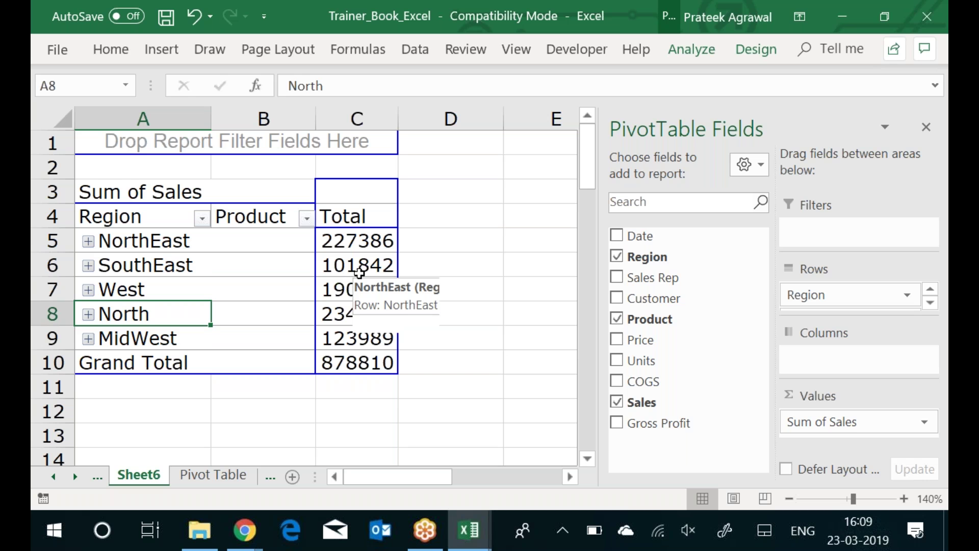
left_click(90, 266)
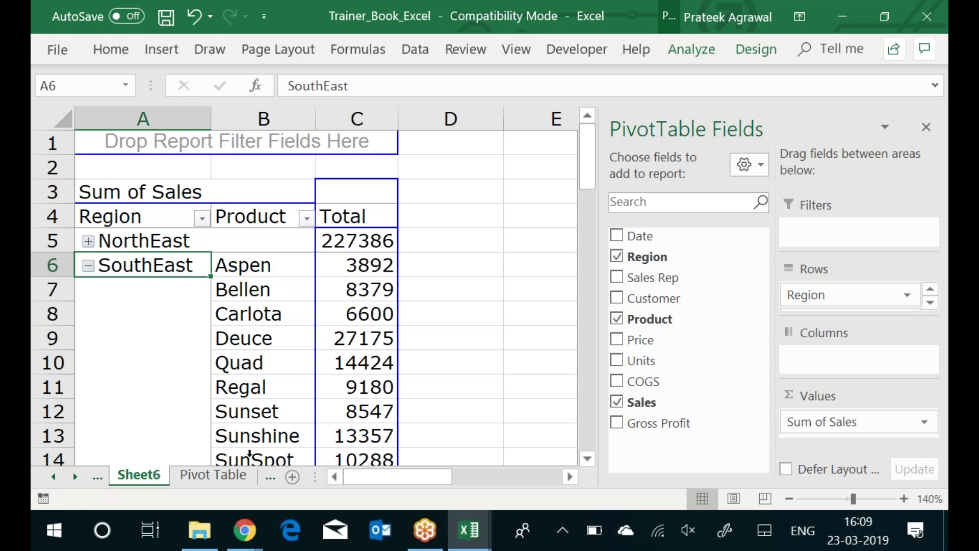
Expand the entire Region field so every region lists its products
right_click(160, 340)
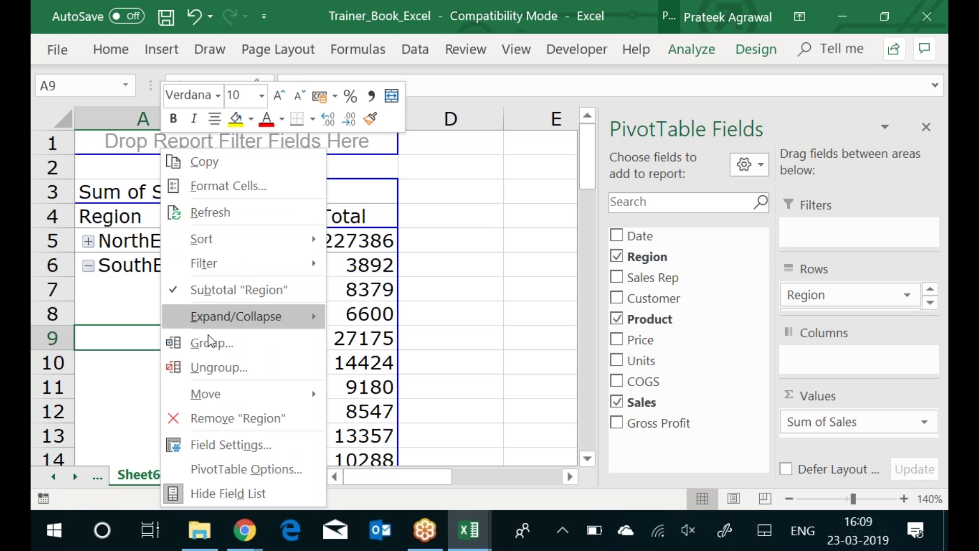
mouse_move(221, 326)
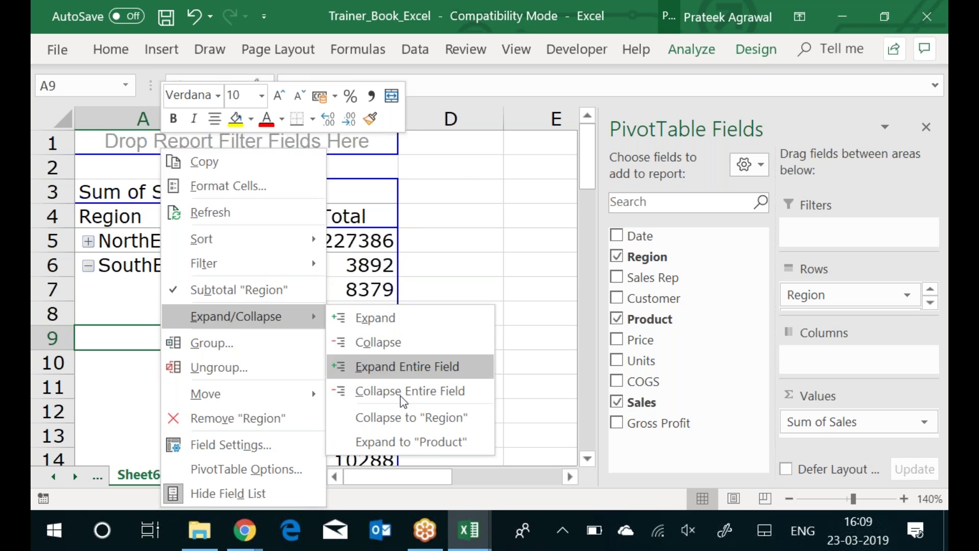
left_click(399, 365)
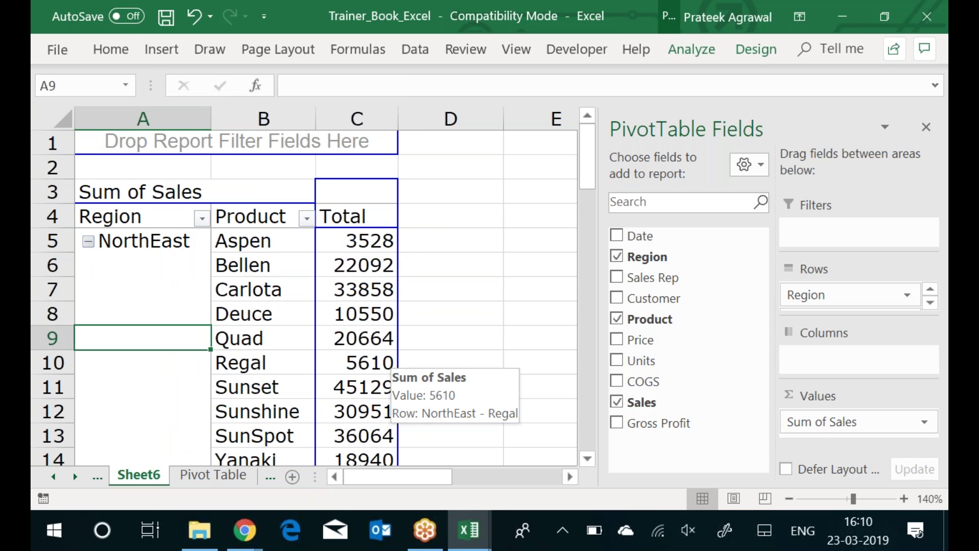
Examine the NorthEast product rows, the NorthEast Total row and the start of the SouthEast group
key("Down")
key("Down")
key("Down")
key("Down")
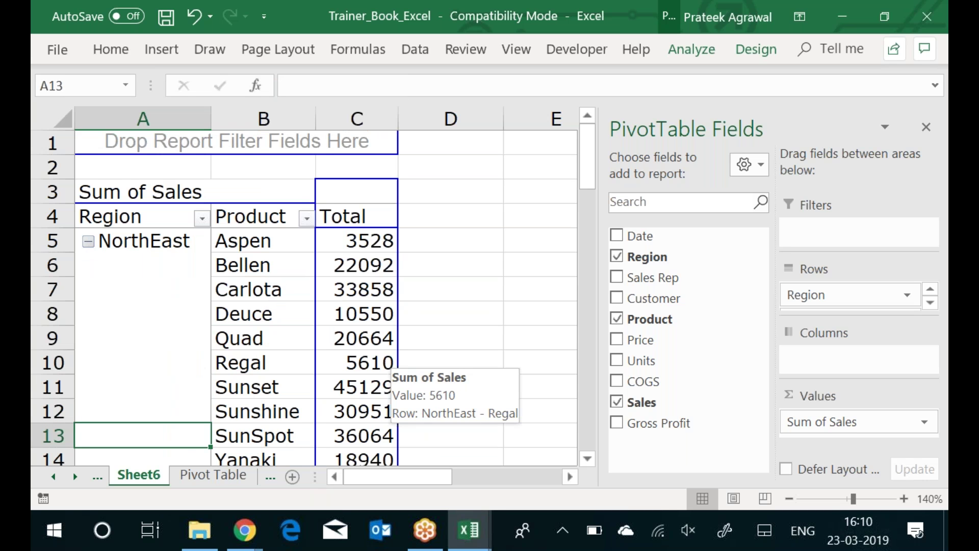
key("Down")
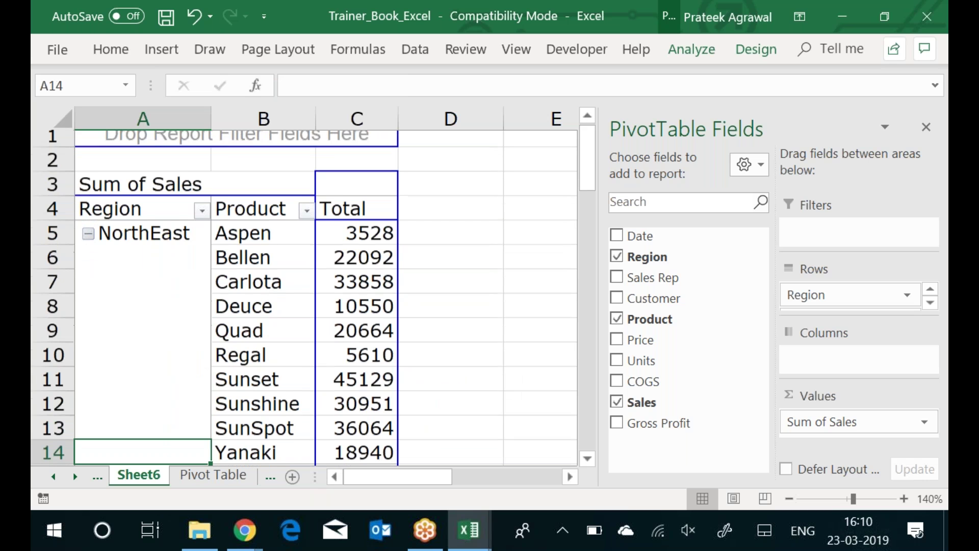
key("Down")
key("Down")
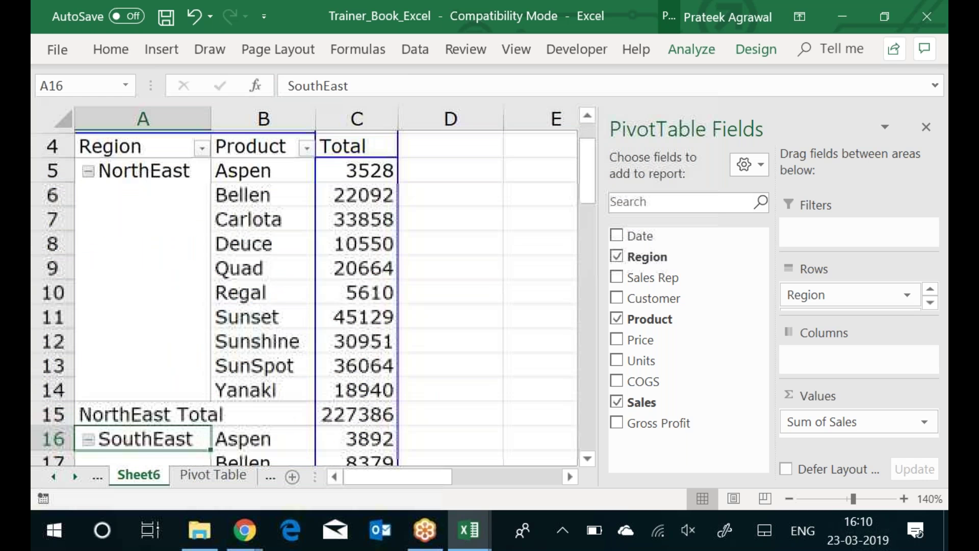
key("Down")
key("Down")
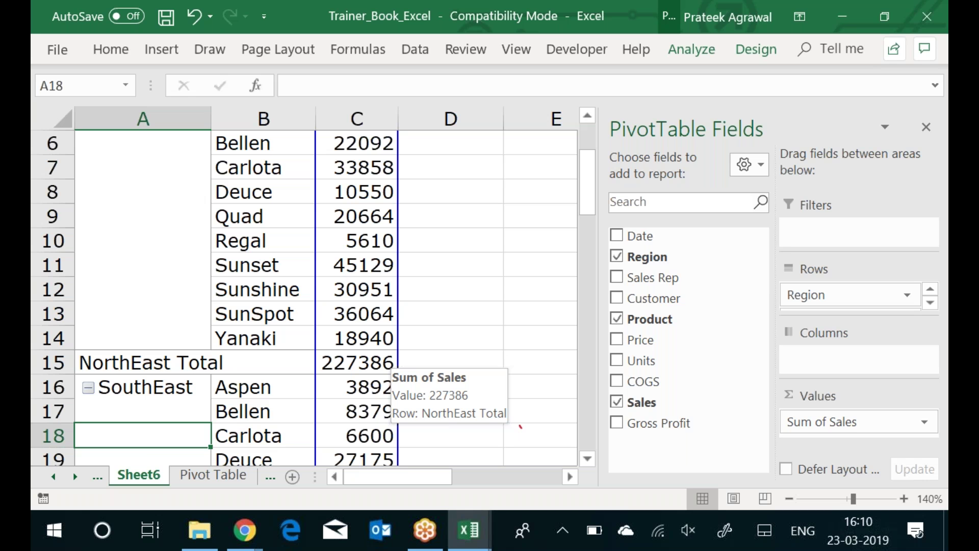
key("Up")
key("Up")
key("Up")
key("Up")
key("Up")
key("Up")
key("Up")
key("Up")
key("Up")
key("Up")
key("Up")
key("Up")
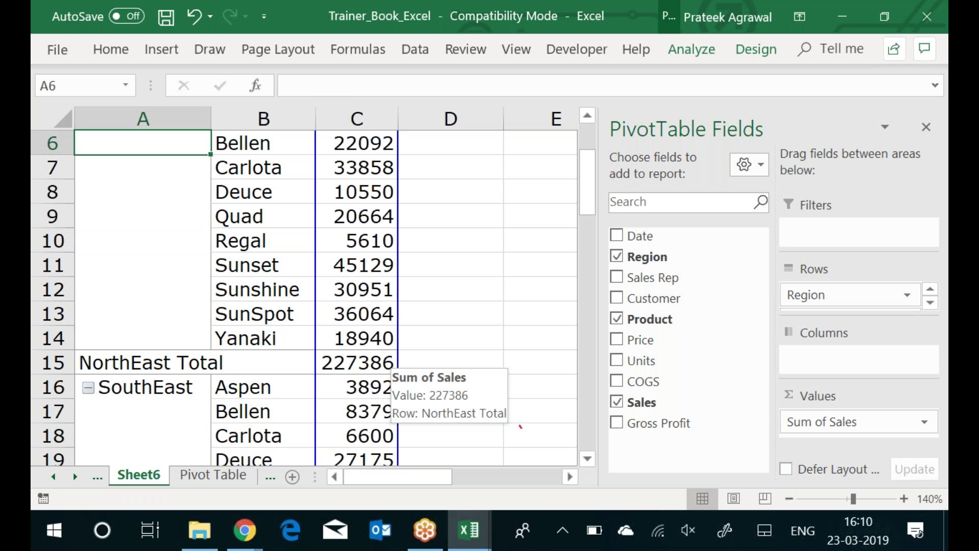
key("Up")
key("Up")
key("Up")
key("Down")
key("Down")
key("Down")
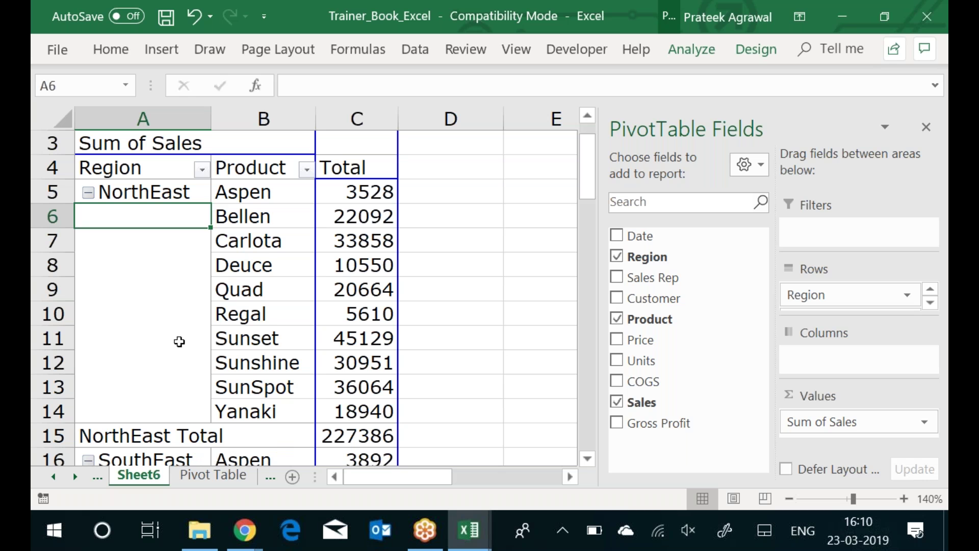
Turn off the Region subtotals in the PivotTable and select SouthEast in A15
right_click(175, 318)
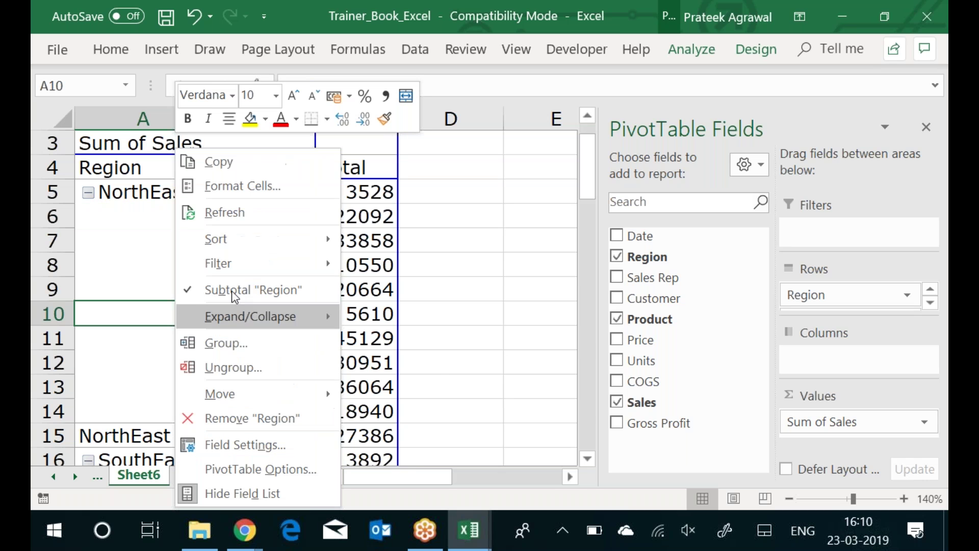
left_click(280, 290)
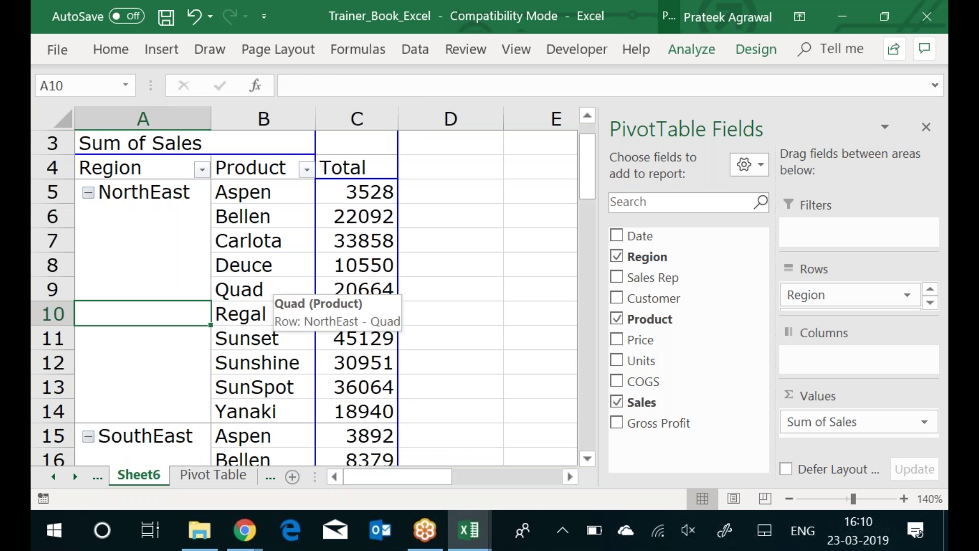
left_click(143, 436)
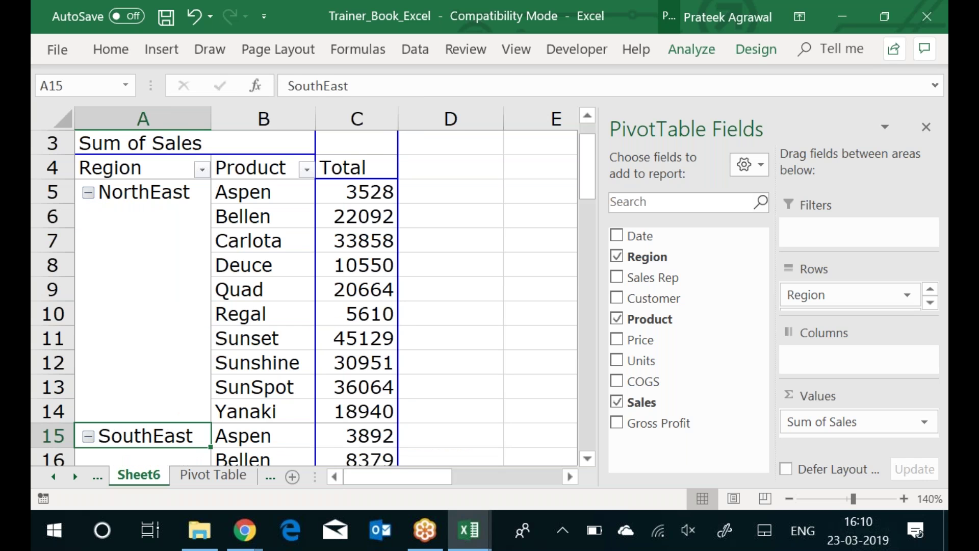
Examine the region groups without subtotals down to the Grand Total in row 54
key("ctrl+Down")
key("ctrl+Down")
key("ctrl+Down")
key("ctrl+Down")
key("ctrl+Down")
key("ctrl+Up")
key("Up")
key("Up")
key("Down")
key("Down")
key("ctrl+Right")
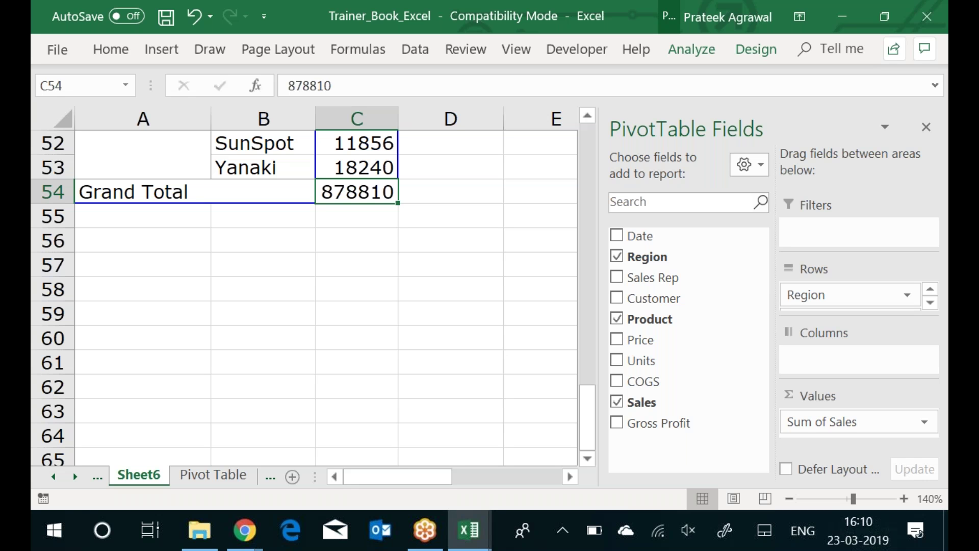
key("Up")
key("Up")
key("Up")
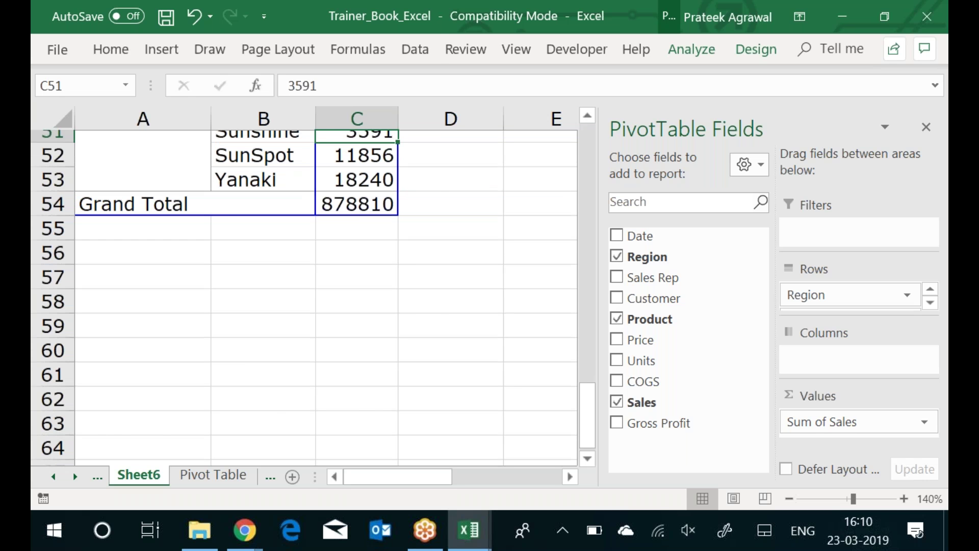
Review the Total column back up to NorthEast's Aspen value in C5
key("Page_Up")
key("Up")
key("Up")
key("Up")
key("Up")
key("Up")
key("Up")
key("Up")
key("Up")
key("Up")
key("Up")
key("Up")
key("Up")
key("Up")
key("Up")
key("Up")
key("Up")
key("Up")
key("Up")
key("Up")
key("Up")
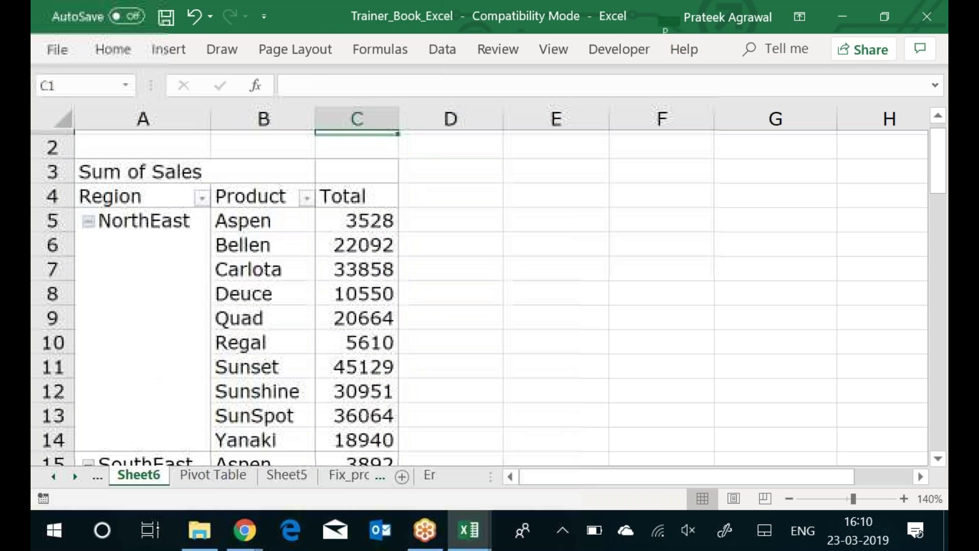
key("Down")
key("Down")
key("Down")
key("Down")
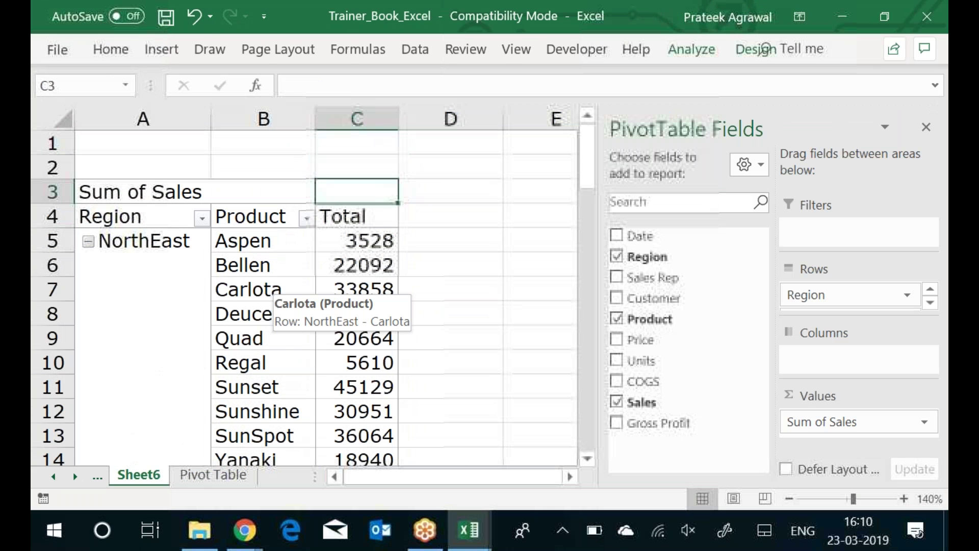
Switch from the trainer workbook to the IVY_Basic_Adv_Excel participant workbook
key("alt+Tab")
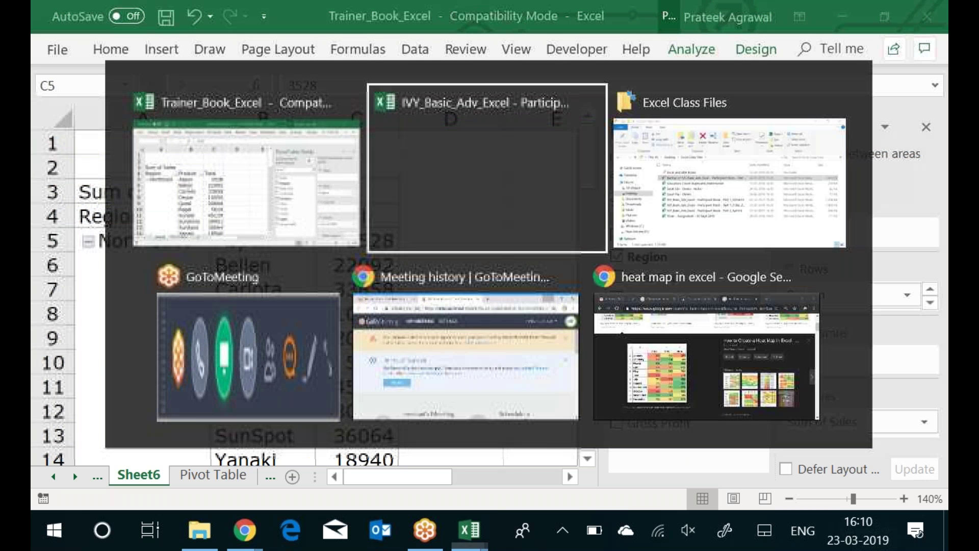
key("alt+Tab")
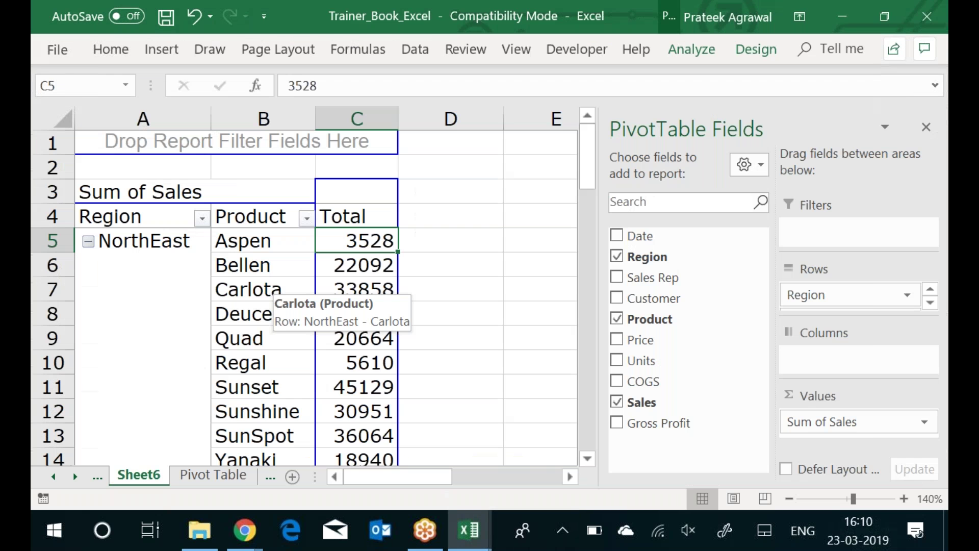
key("alt+Tab")
key("alt+Tab")
key("alt+shift+Tab")
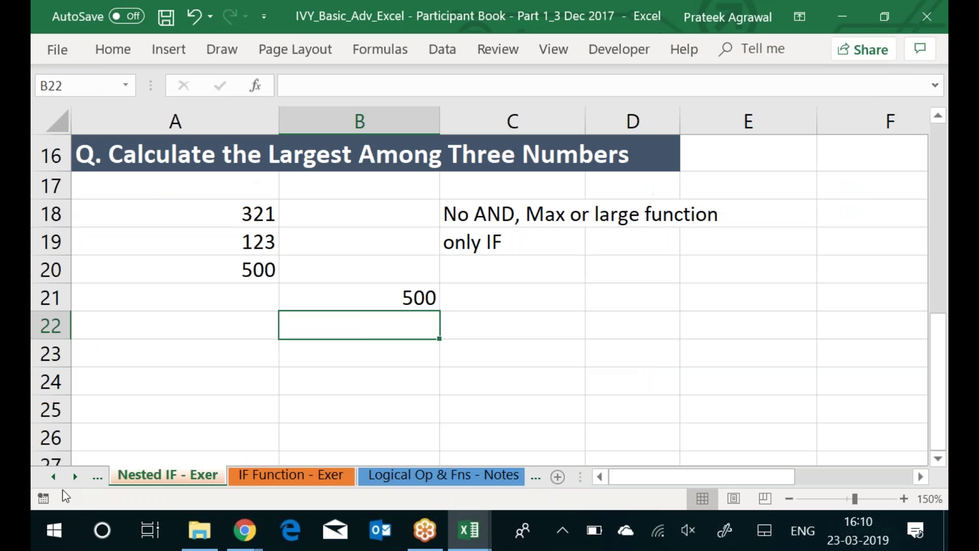
key("alt+Tab")
Go to the Pivot Table - Exer sheet of the participant workbook through the list of sheets
right_click(64, 487)
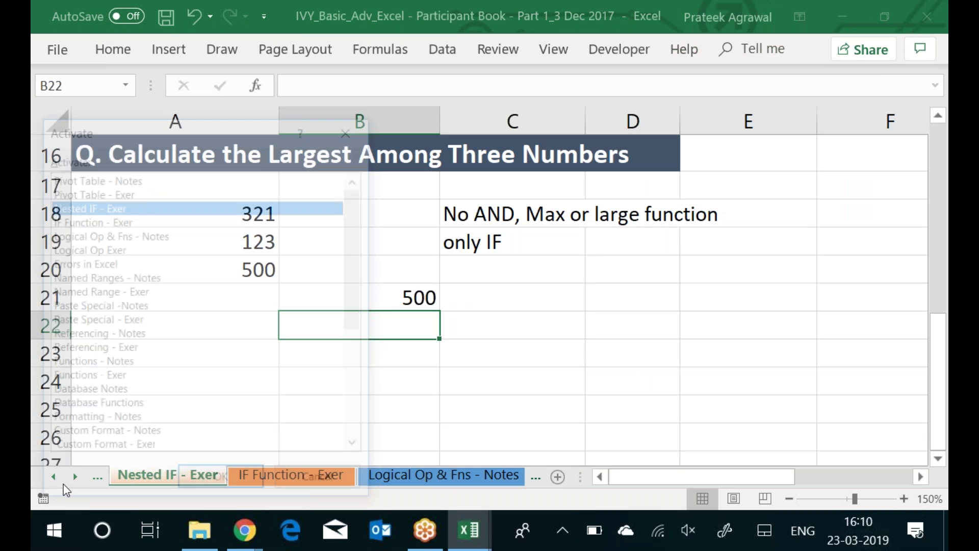
key("Up")
key("Up")
key("Down")
key("Return")
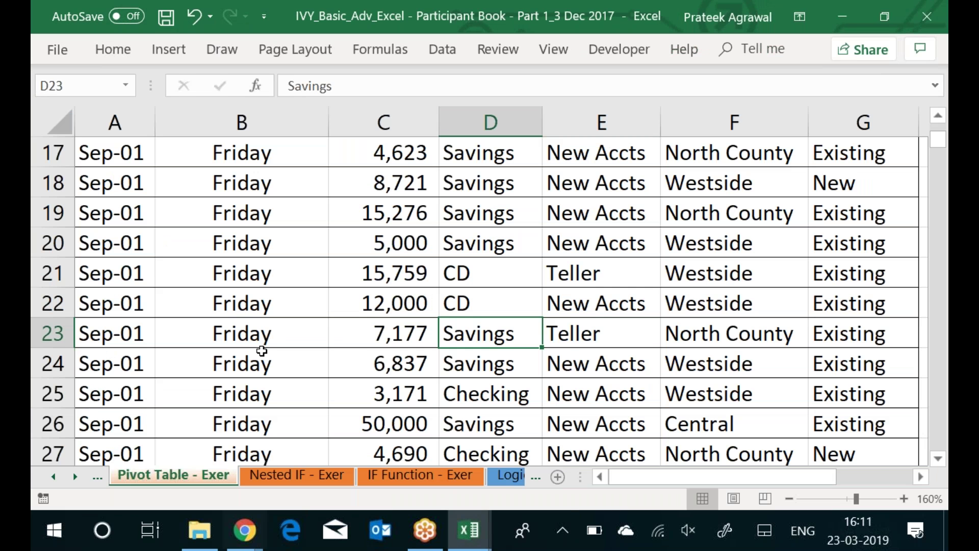
Insert a PivotTable on a new worksheet from the deposit data table whose header is in row 12
key("ctrl+Up")
key("Left")
key("Left")
key("ctrl+Up")
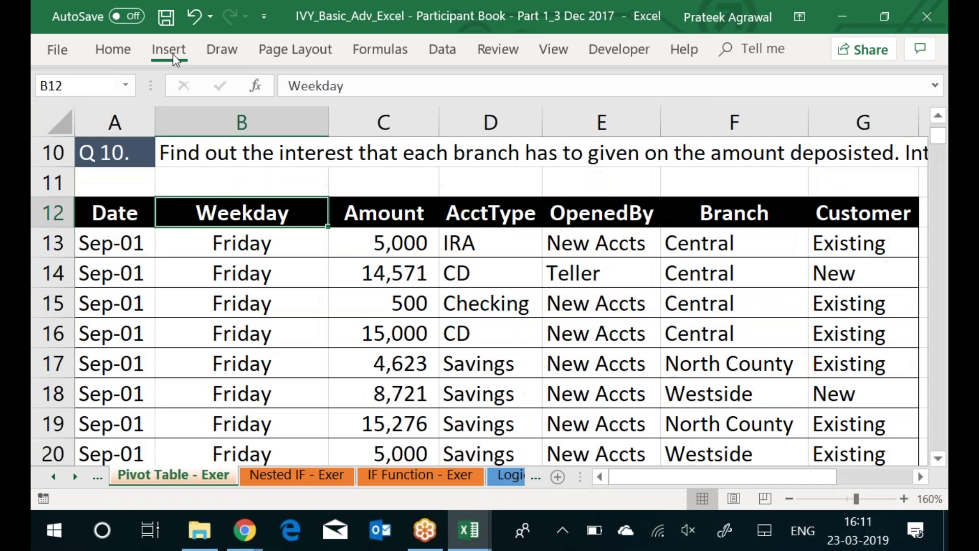
left_click(168, 49)
left_click(56, 109)
left_click(66, 182)
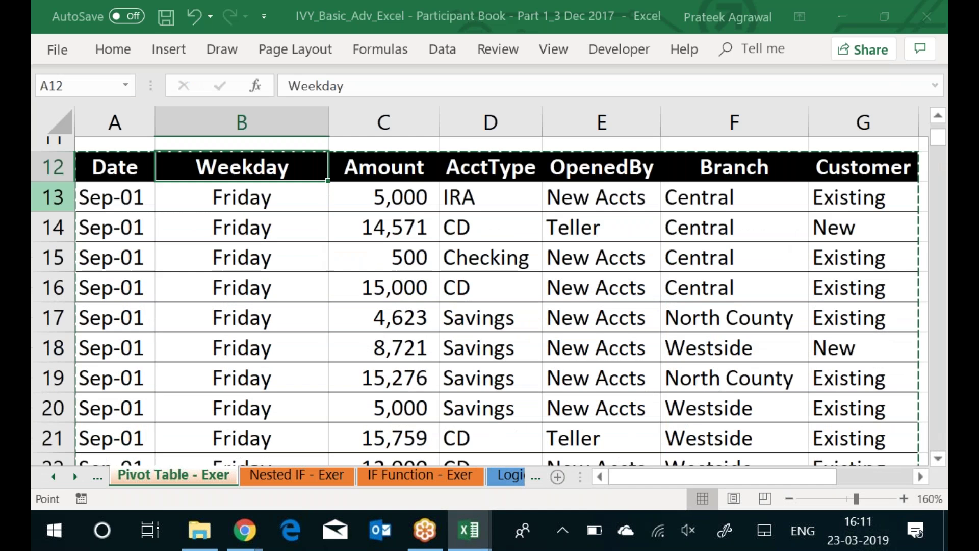
key("Return")
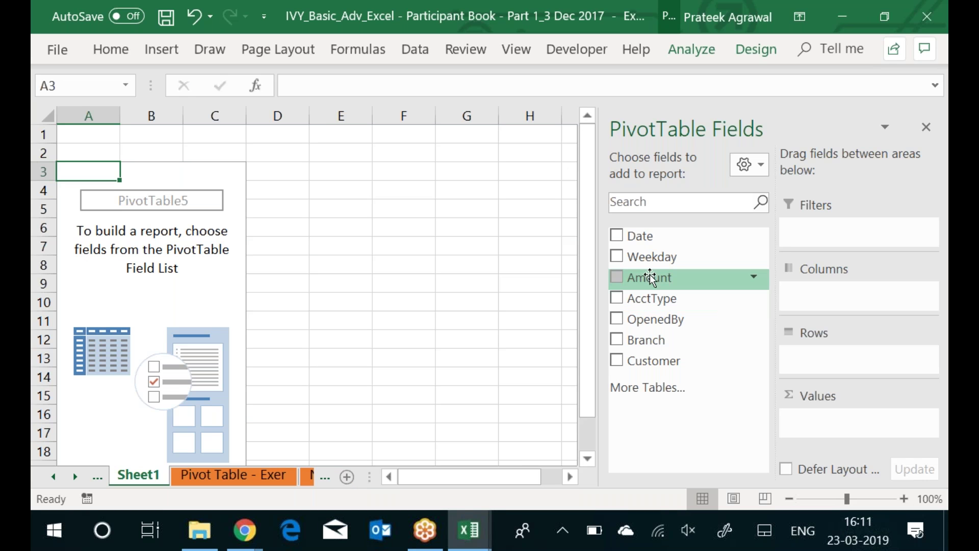
Try placing Amount directly on the empty PivotTable, and undo a trial placement of Branch in the rows
left_click_drag(649, 278, 205, 294)
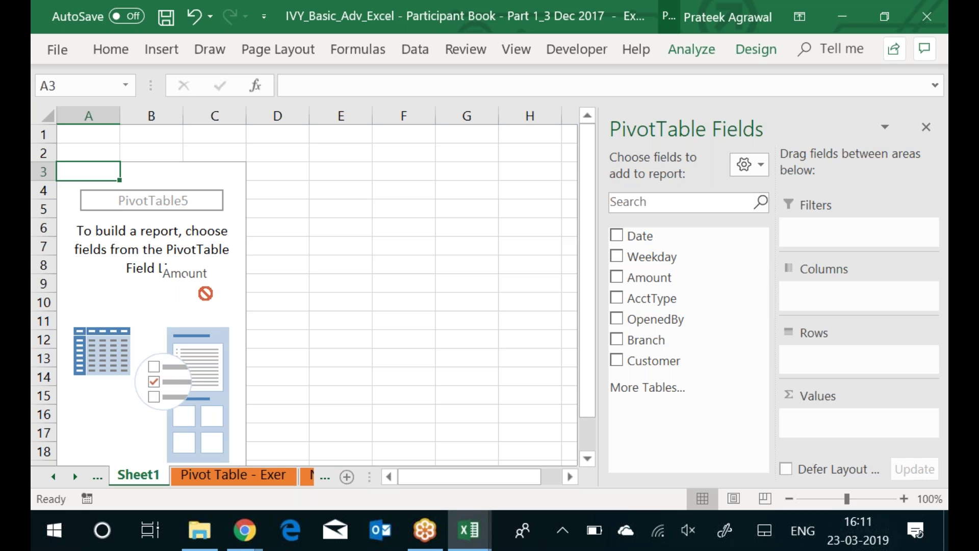
left_click_drag(205, 293, 704, 279)
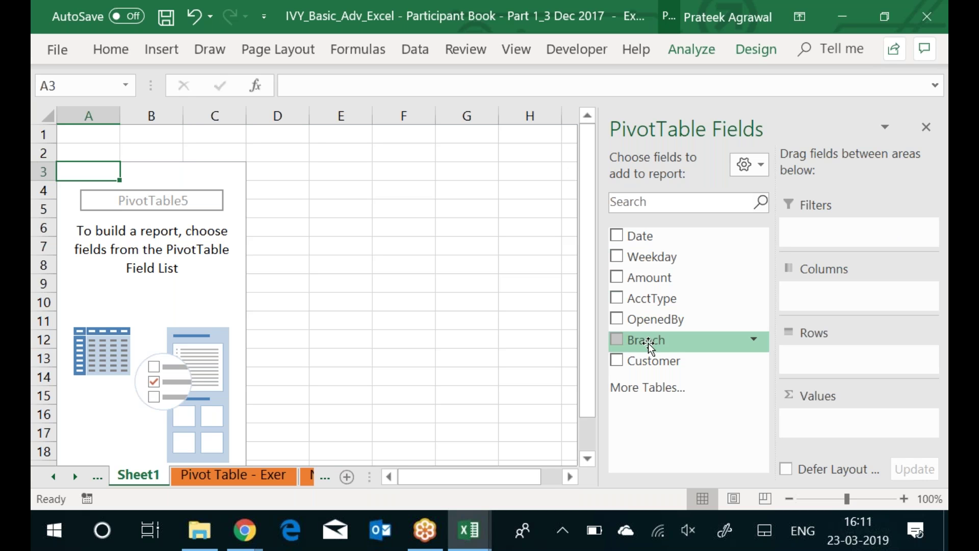
left_click_drag(649, 345, 818, 357)
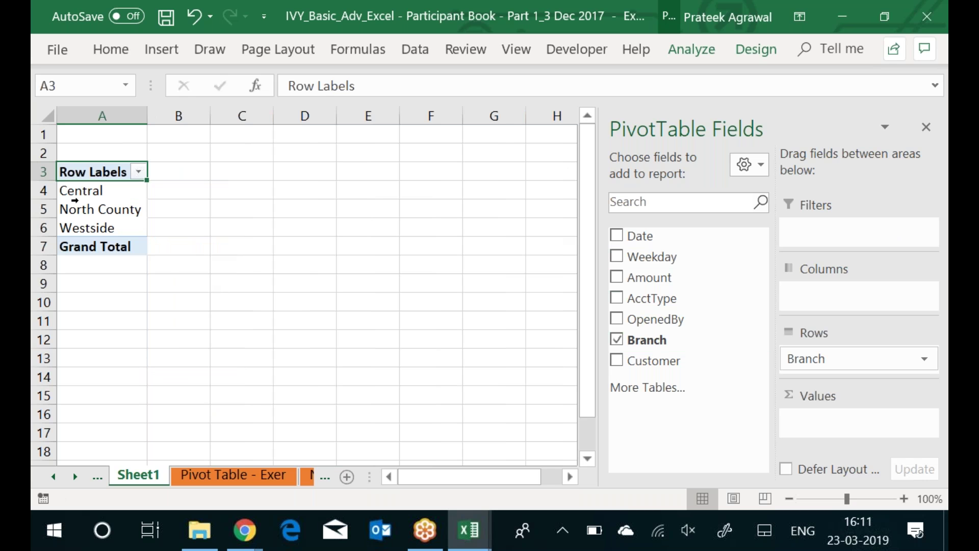
key("ctrl+z")
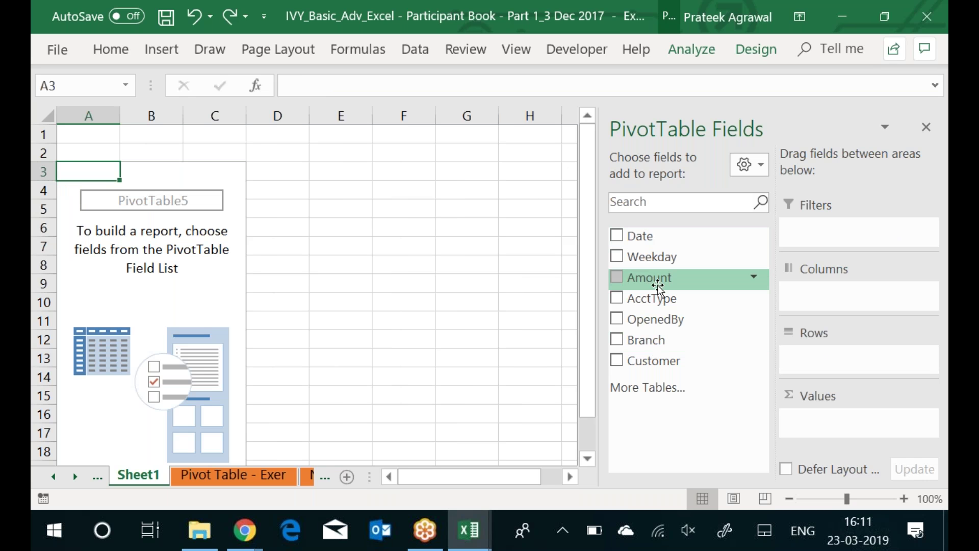
right_click(657, 285)
key("Escape")
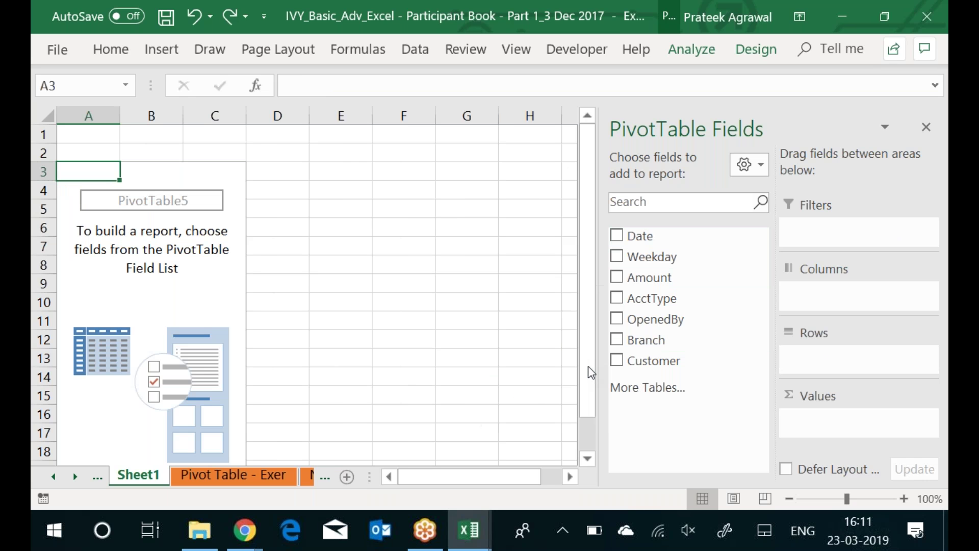
key("ctrl+z")
Turn on the classic PivotTable layout in the display options so fields can be dropped on the grid
left_click(98, 218)
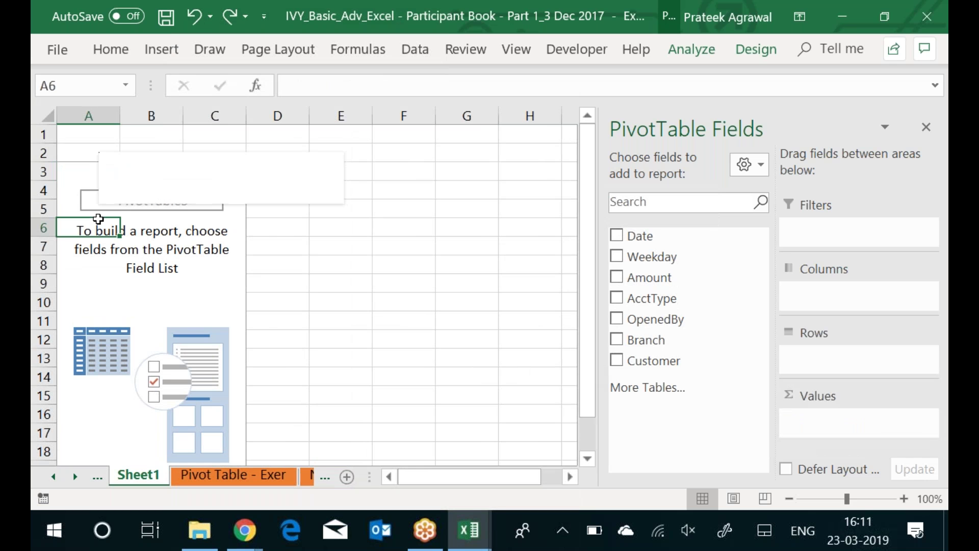
right_click(99, 219)
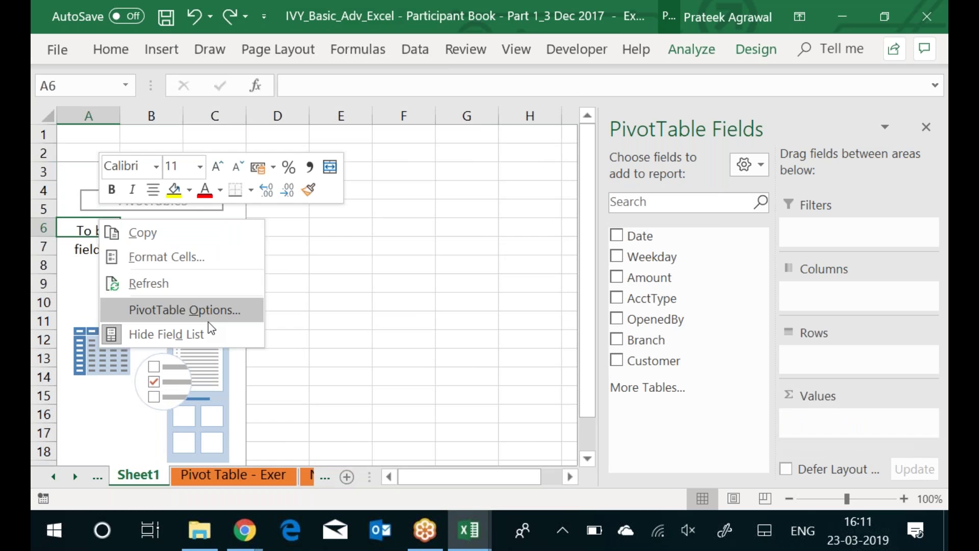
left_click(208, 320)
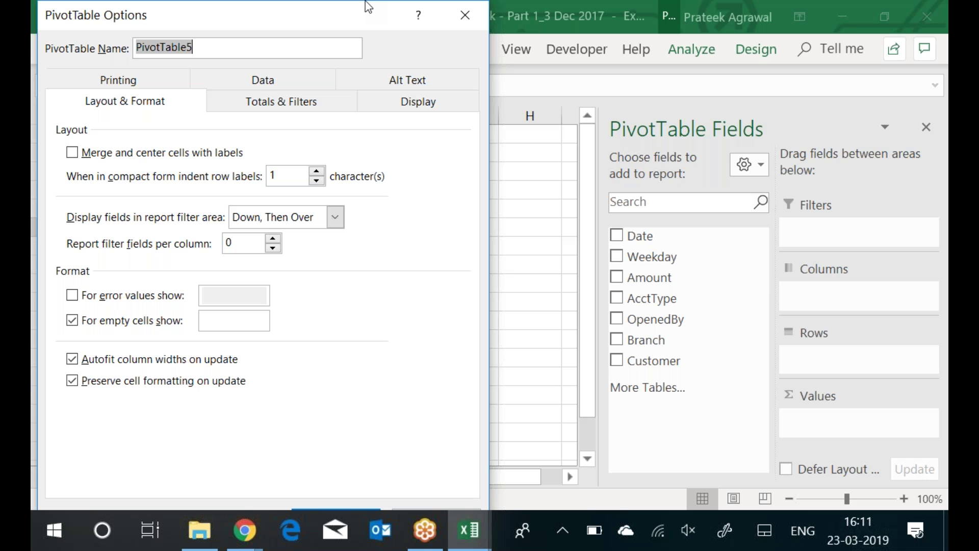
left_click(426, 100)
left_click(109, 275)
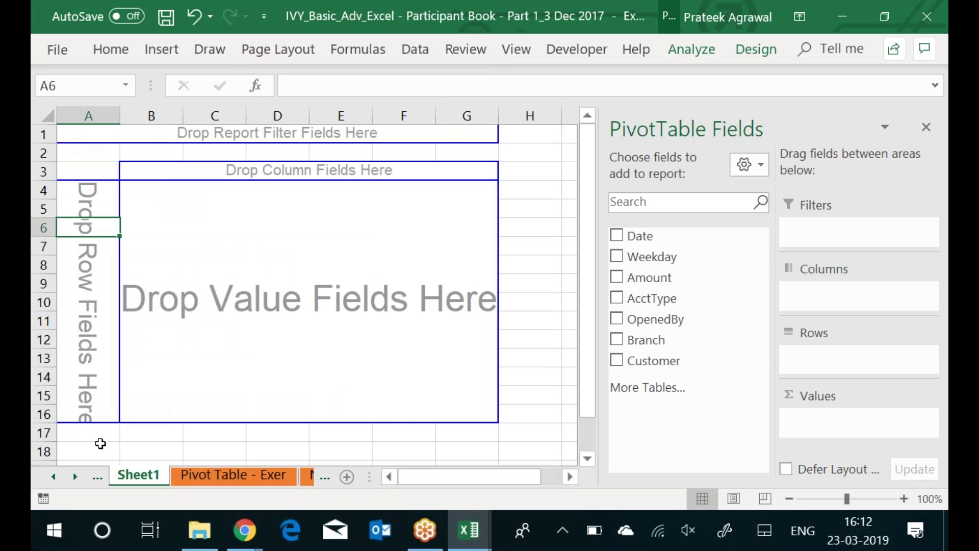
Return to the Pivot Table - Exer sheet and select the first exercise question in B1
left_click(199, 476)
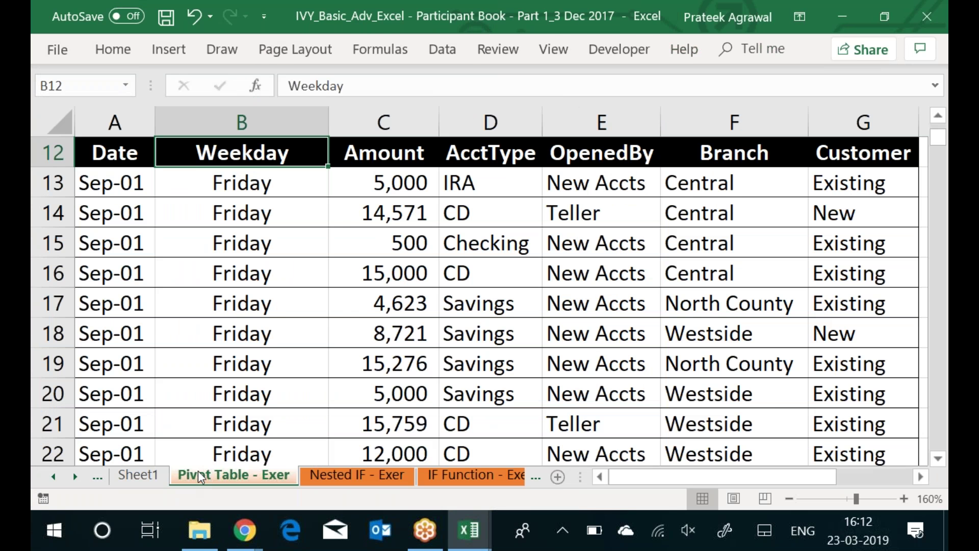
key("Up")
key("Up")
key("Up")
key("Up")
key("Up")
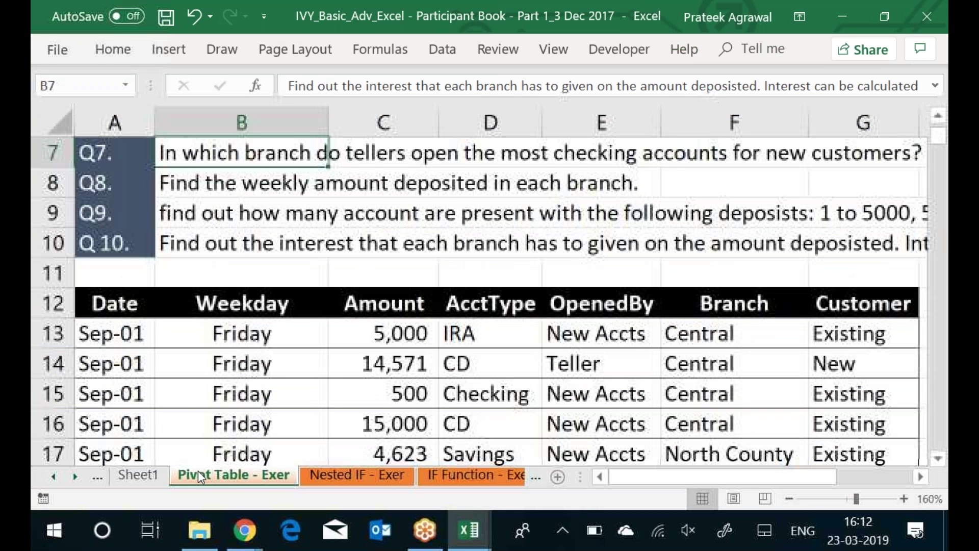
key("ctrl+Up")
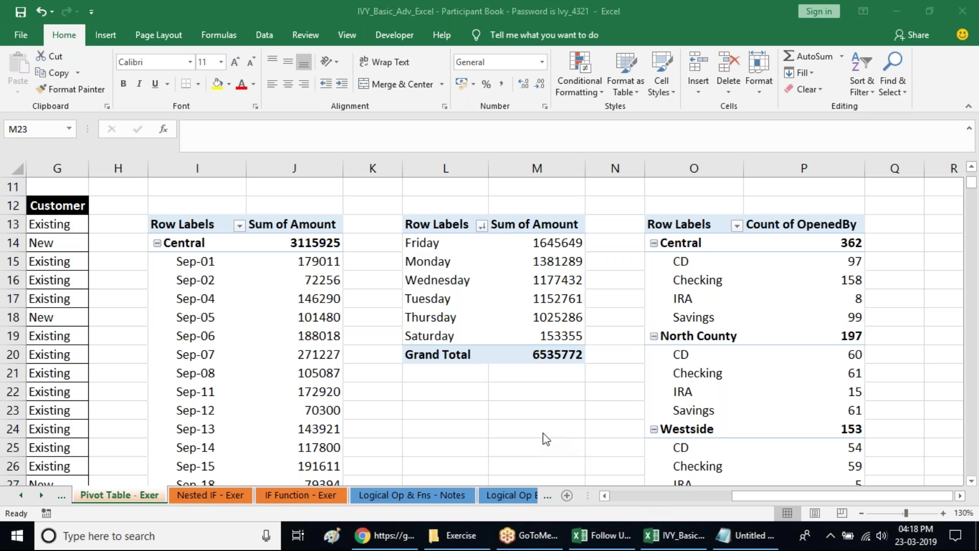
Check the participant's PivotTables beside the data table and select question Q1 on the trainer's exercise sheet
left_click(536, 410)
scroll(618, 516, "down", 2)
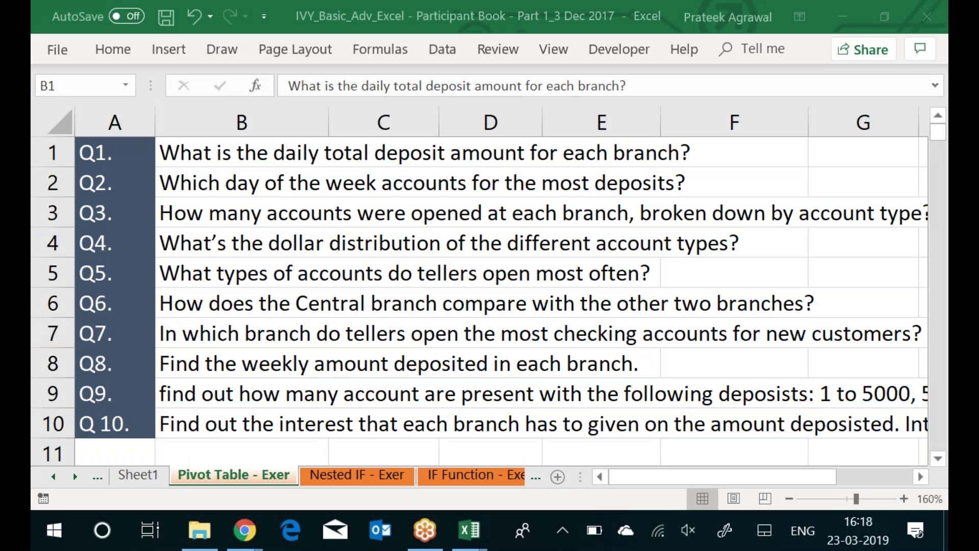
left_click(242, 152)
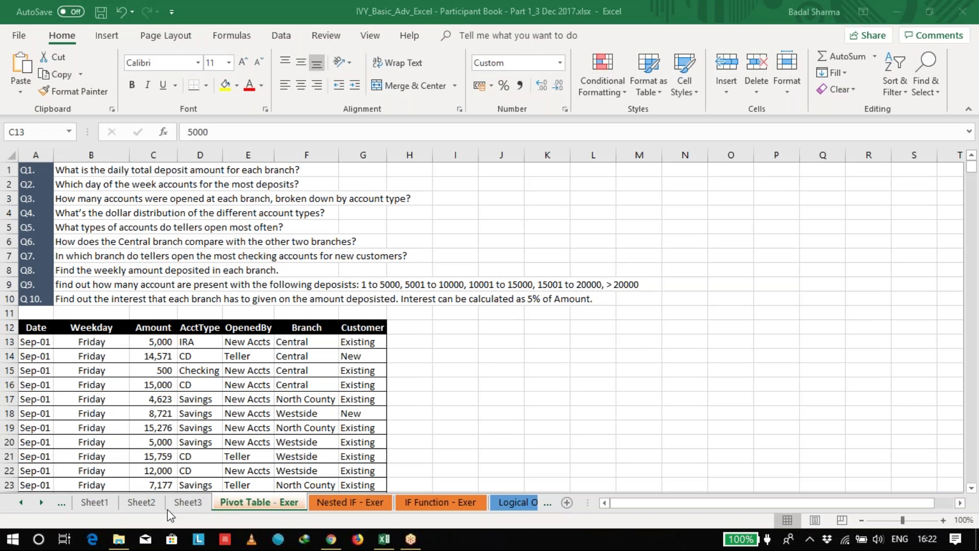
Review the participant's PivotTables on Sheet1, Sheet2 and Sheet3, and the date-by-branch PivotTable on Sheet2 of another participant's workbook
left_click(97, 502)
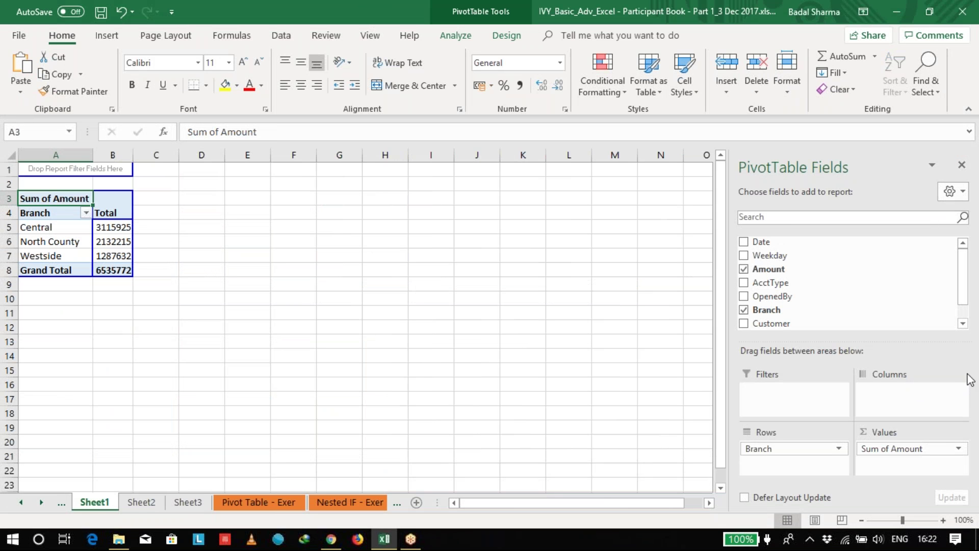
left_click(141, 509)
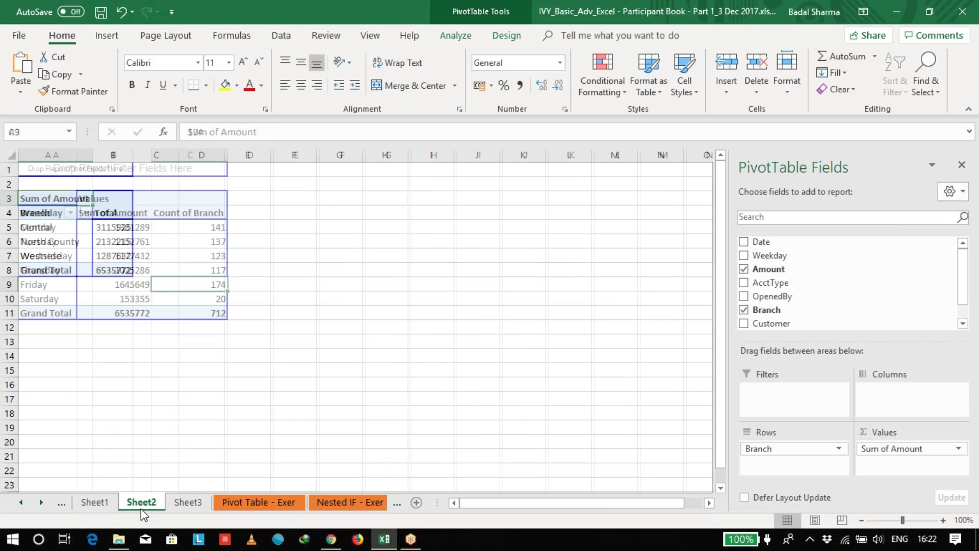
left_click(194, 504)
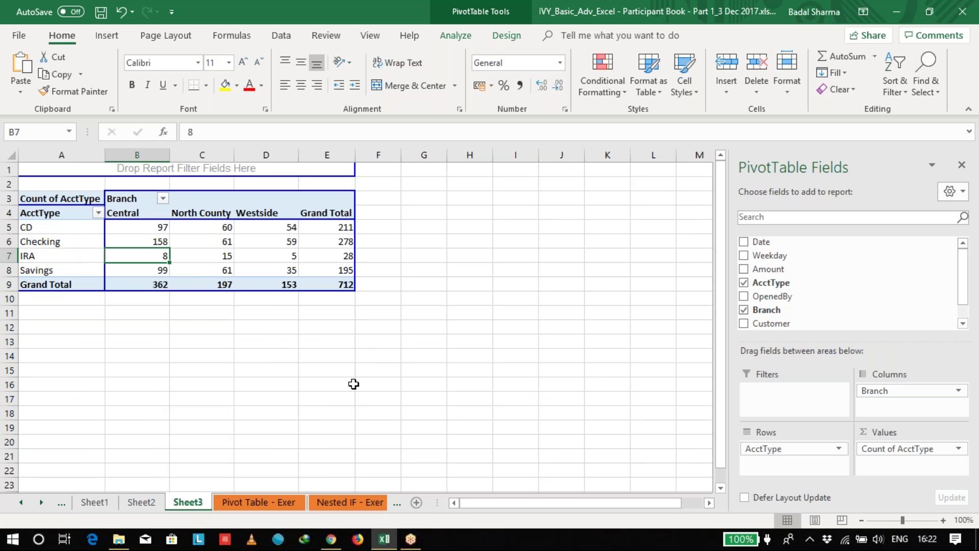
left_click(102, 502)
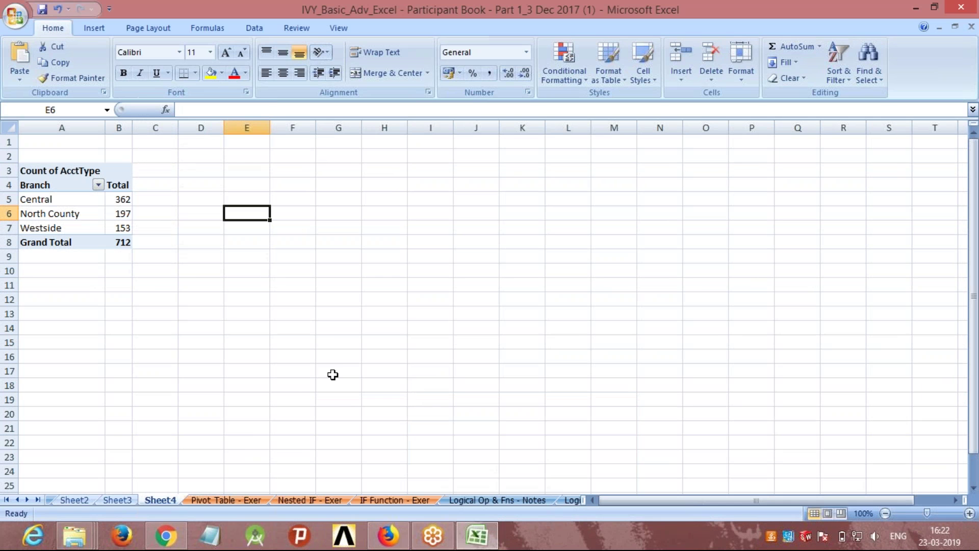
left_click(74, 500)
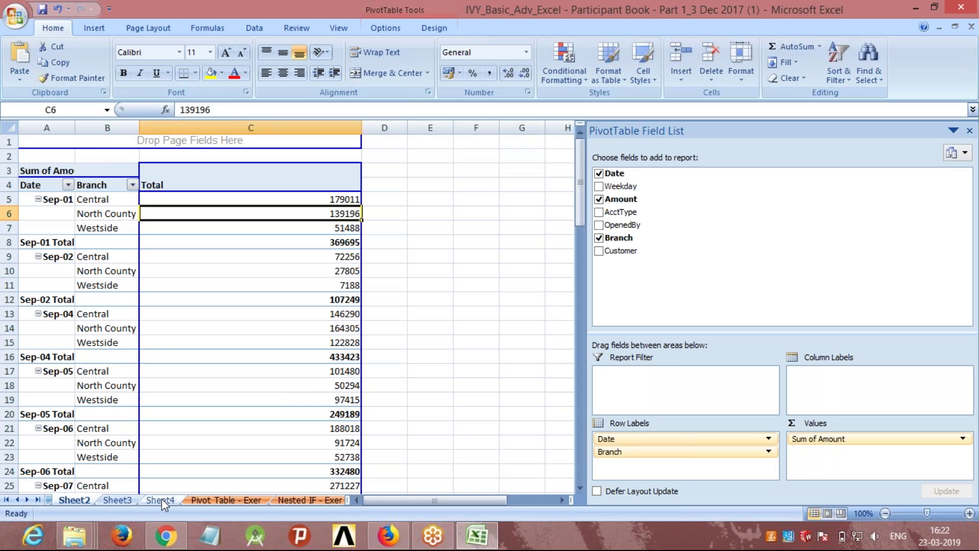
scroll(169, 357, "down", 14)
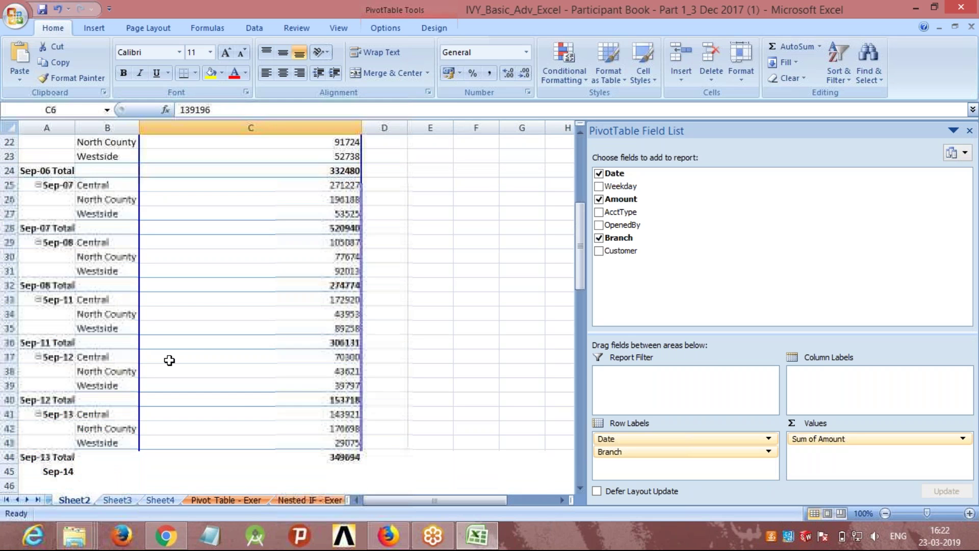
scroll(170, 360, "down", 6)
scroll(170, 362, "up", 20)
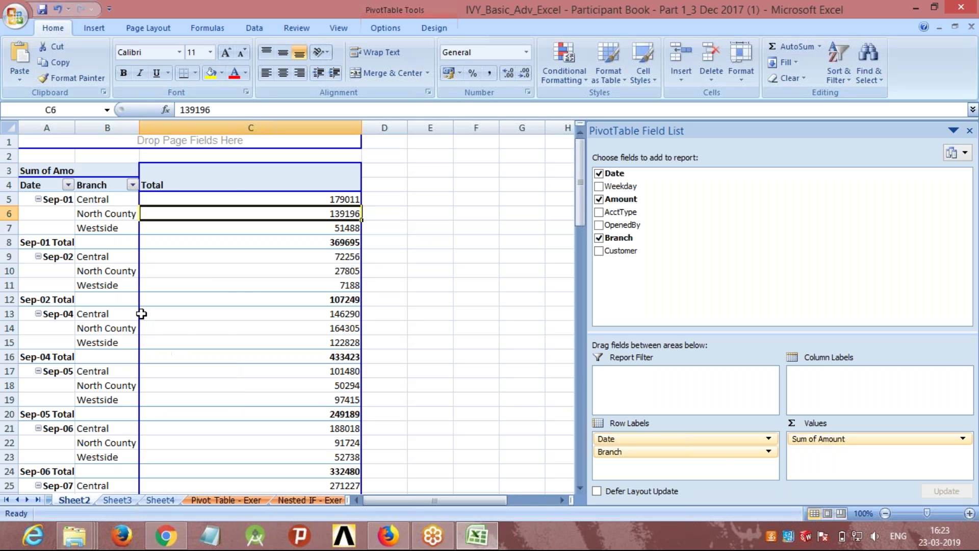
left_click_drag(715, 459, 830, 459)
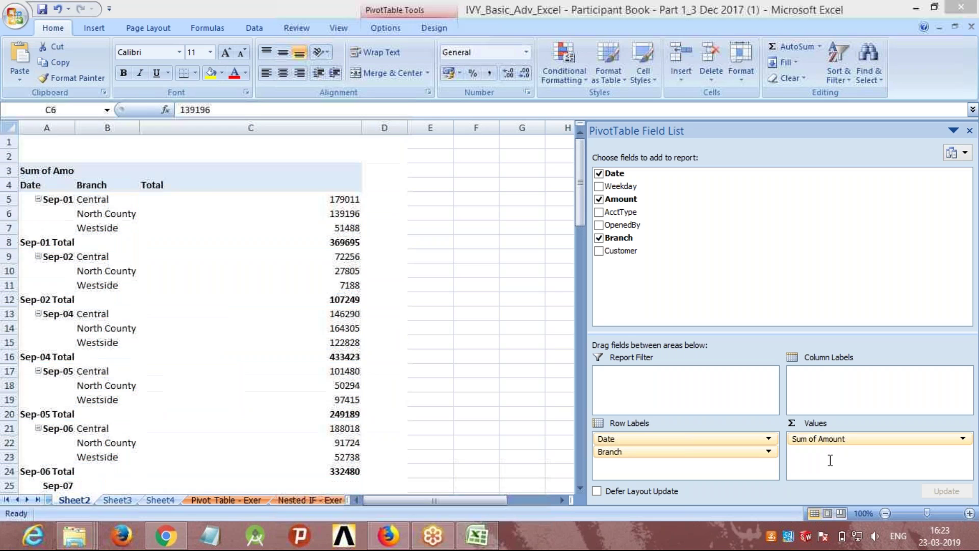
Remove the Branch field from the Sheet2 pivot table and add it back to the row labels
right_click(103, 183)
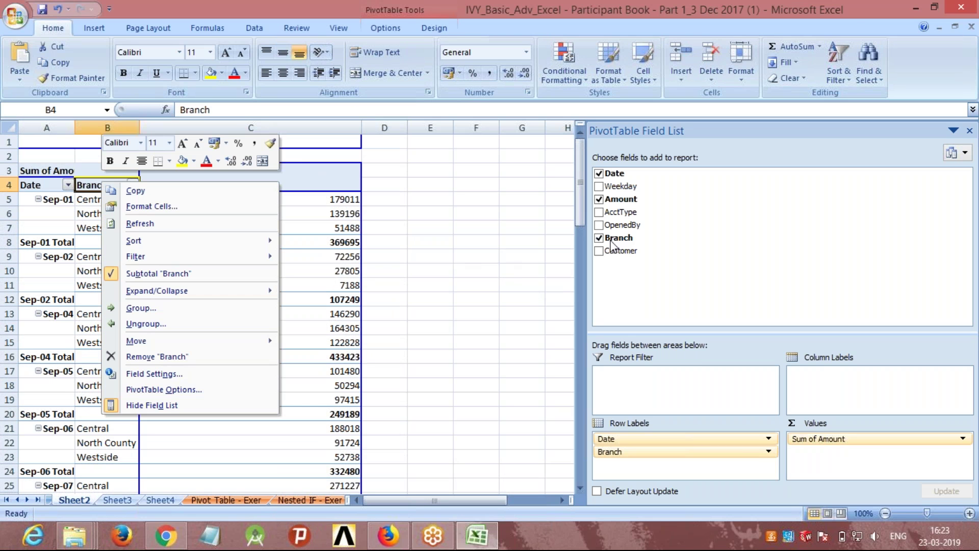
left_click(600, 238)
right_click(602, 240)
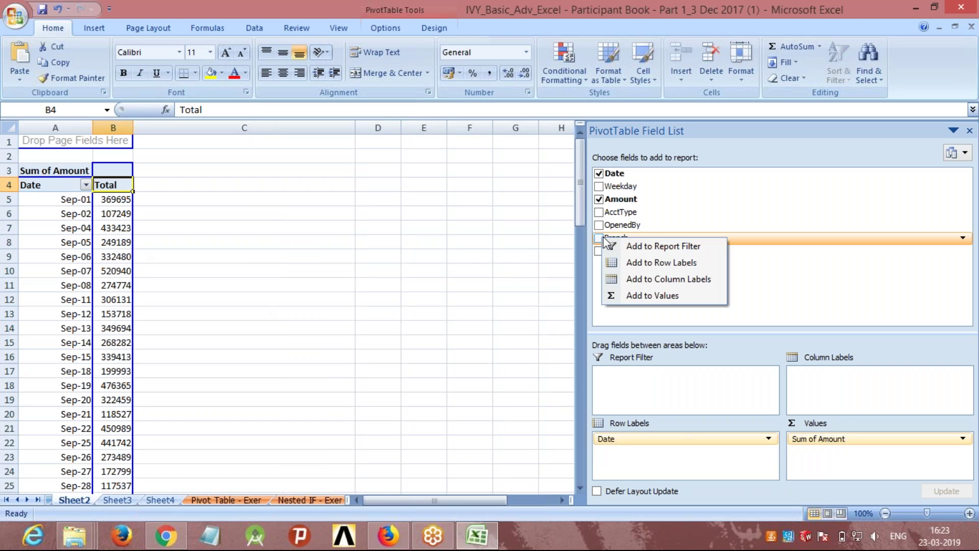
key("Escape")
left_click(600, 238)
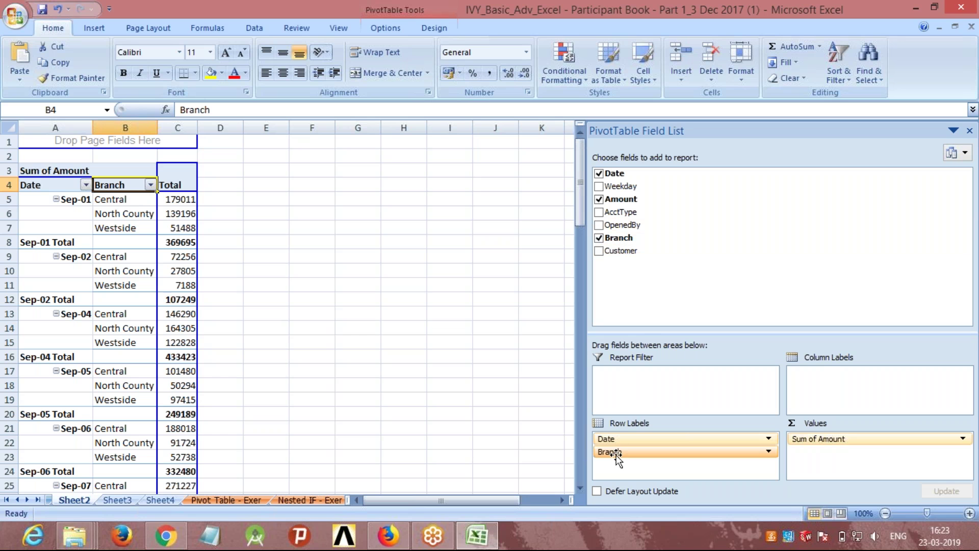
Take the Branch field out of the pivot table's row labels and undo the removal
scroll(618, 454, "down", 1)
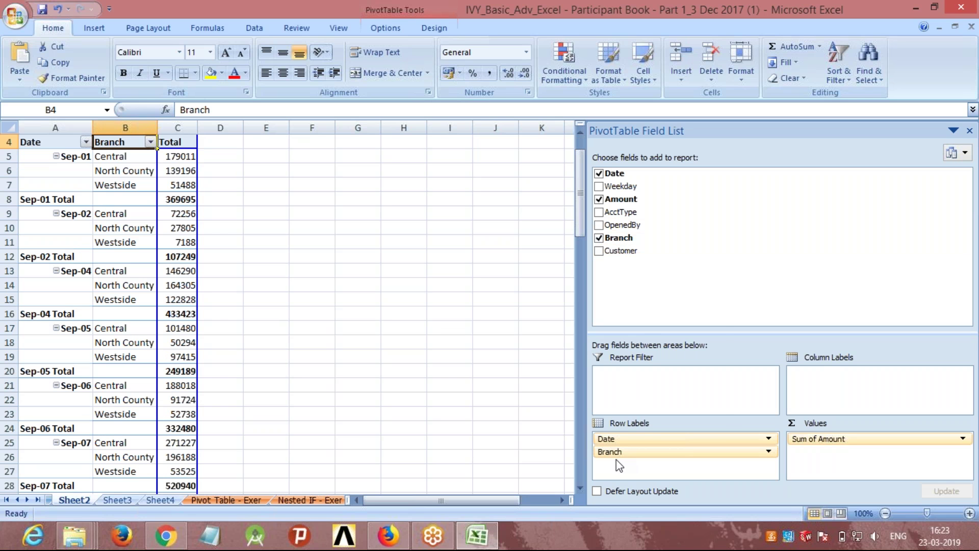
left_click(622, 451)
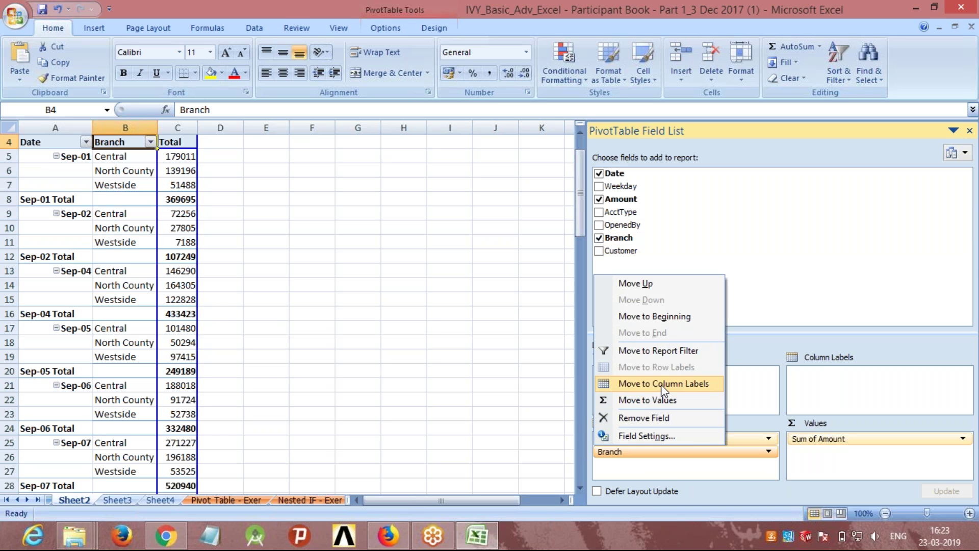
left_click(627, 453)
left_click_drag(627, 453, 225, 152)
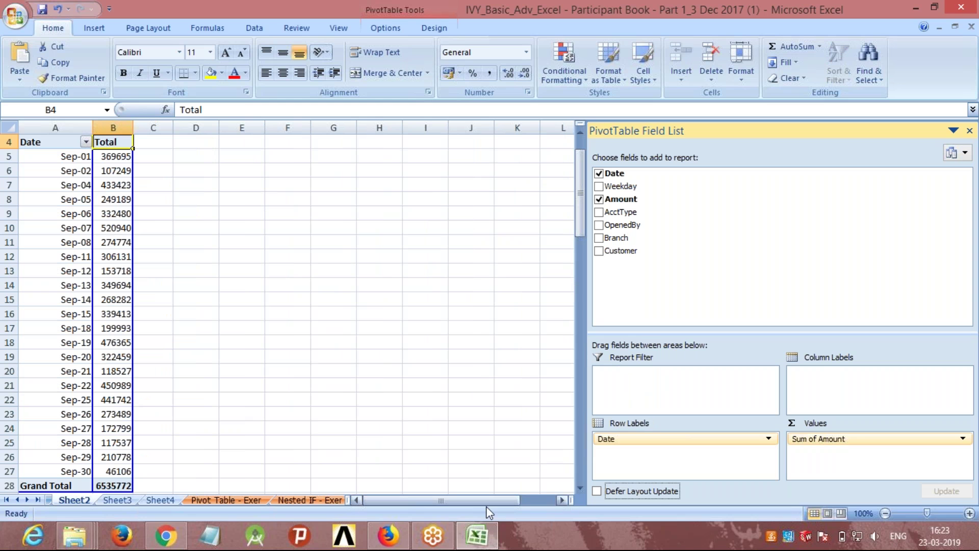
scroll(489, 428, "up", 1)
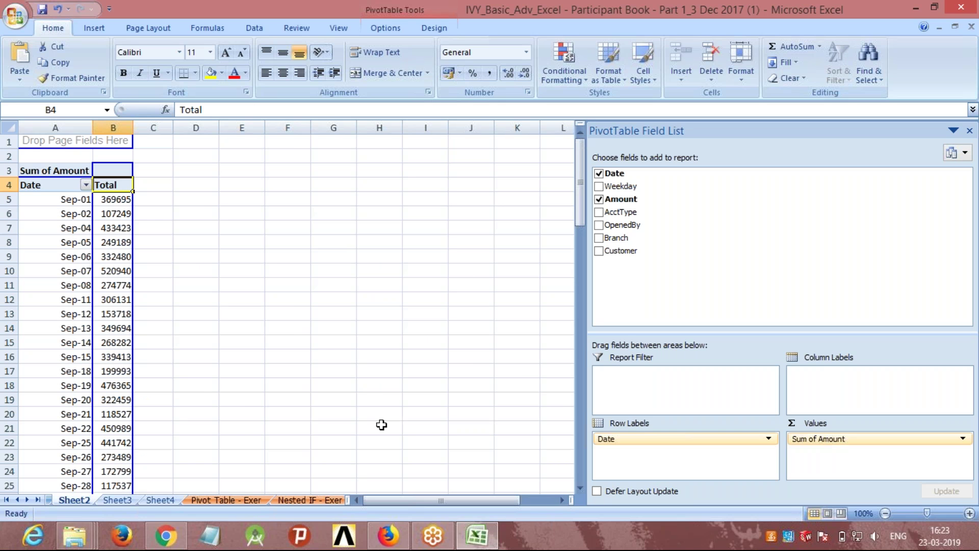
key("ctrl+z")
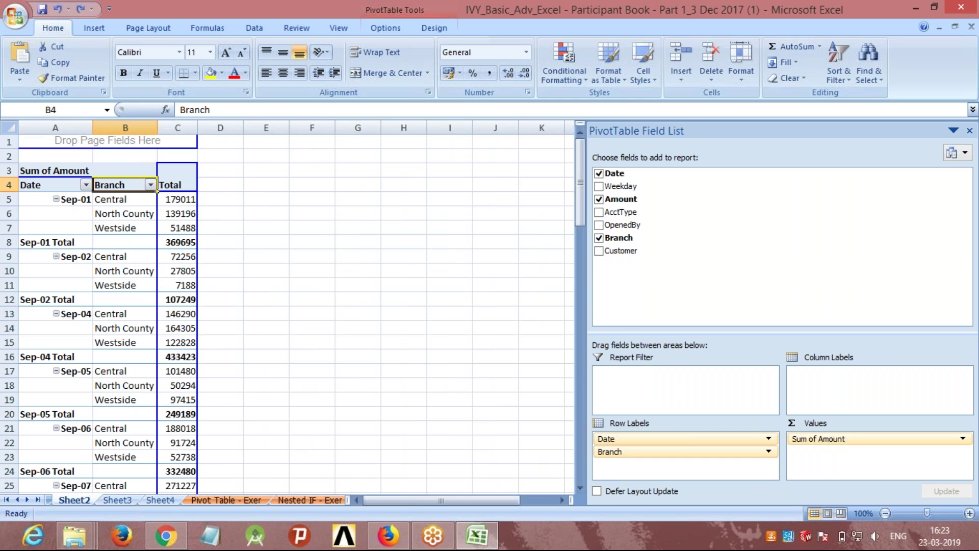
Move the Branch field into the pivot table's report filter and undo the move
left_click(624, 240)
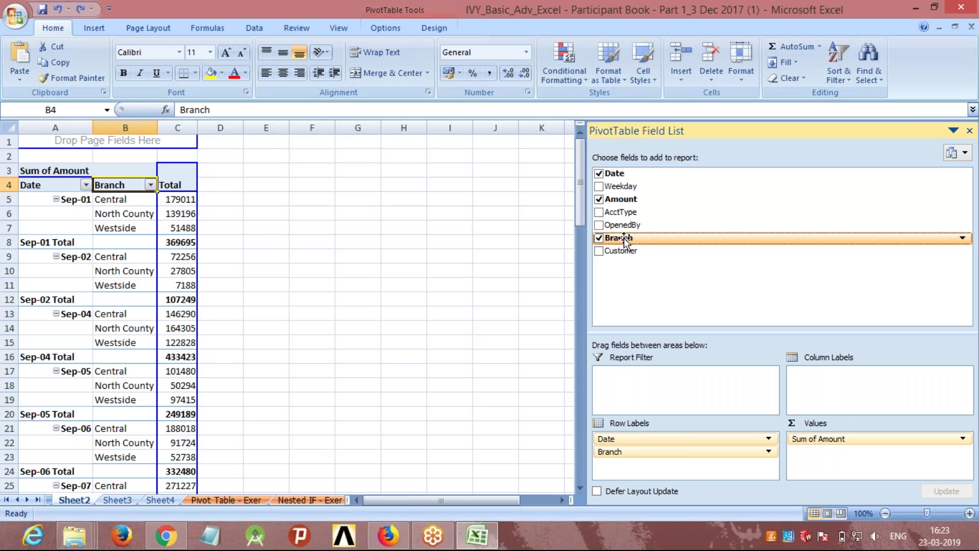
left_click_drag(624, 240, 251, 146)
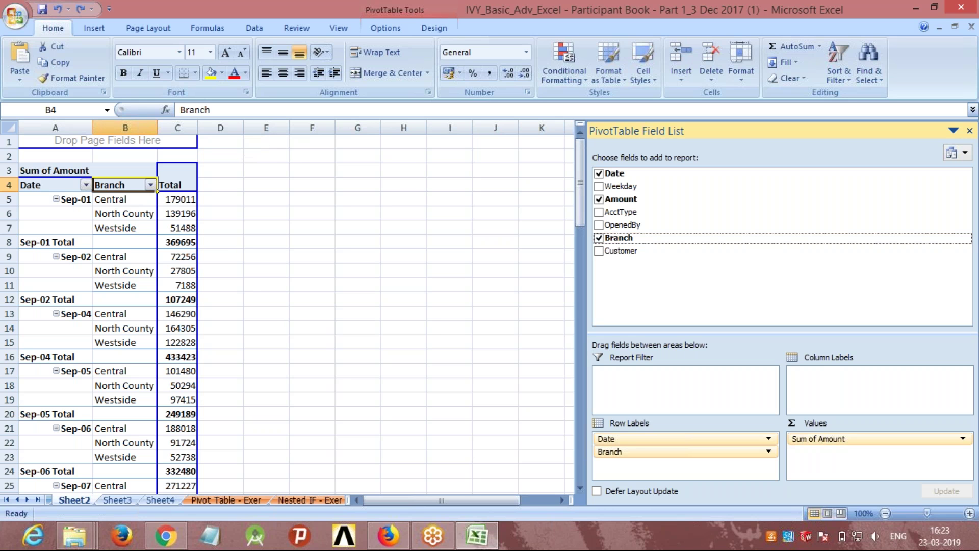
left_click_drag(605, 238, 176, 145)
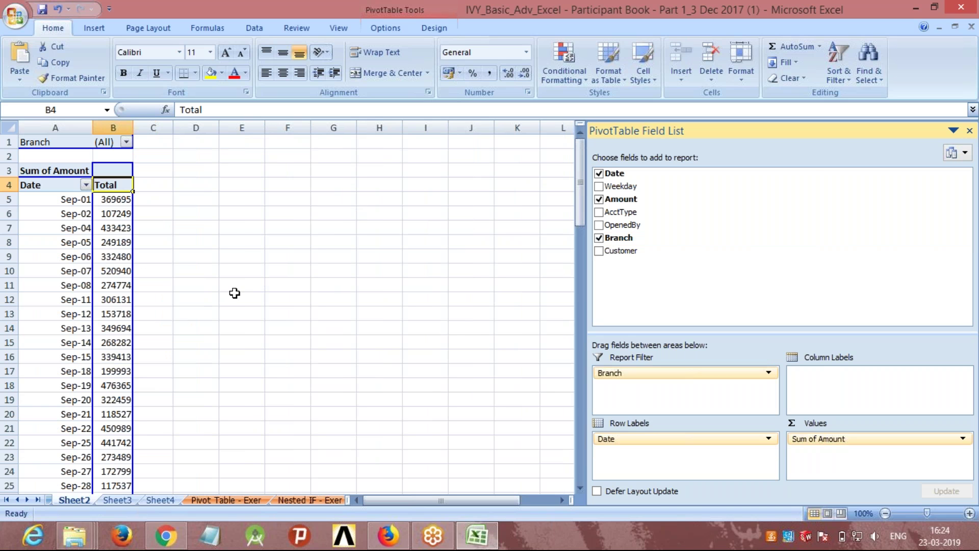
left_click(225, 337)
key("ctrl+z")
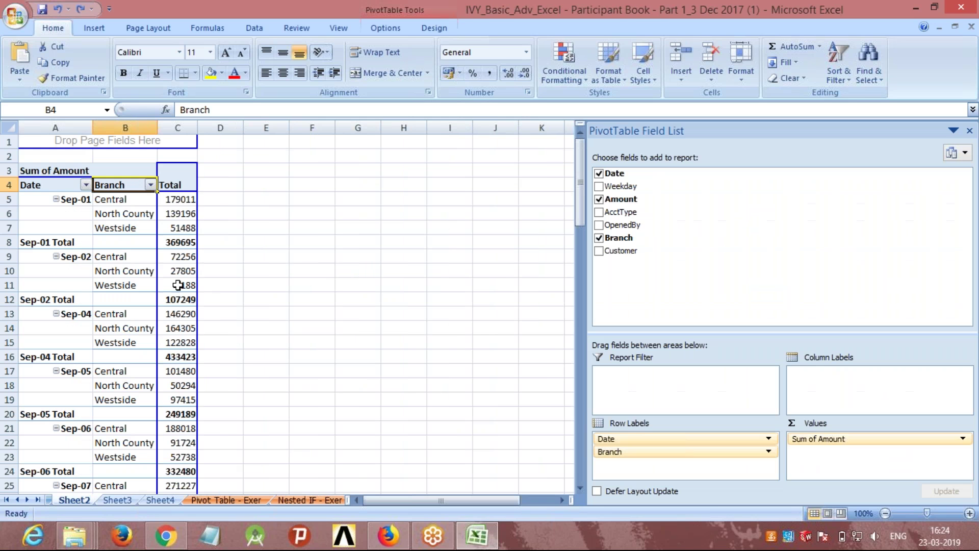
Move the Branch field from the row labels to the column labels of the Sheet2 pivot table
right_click(123, 187)
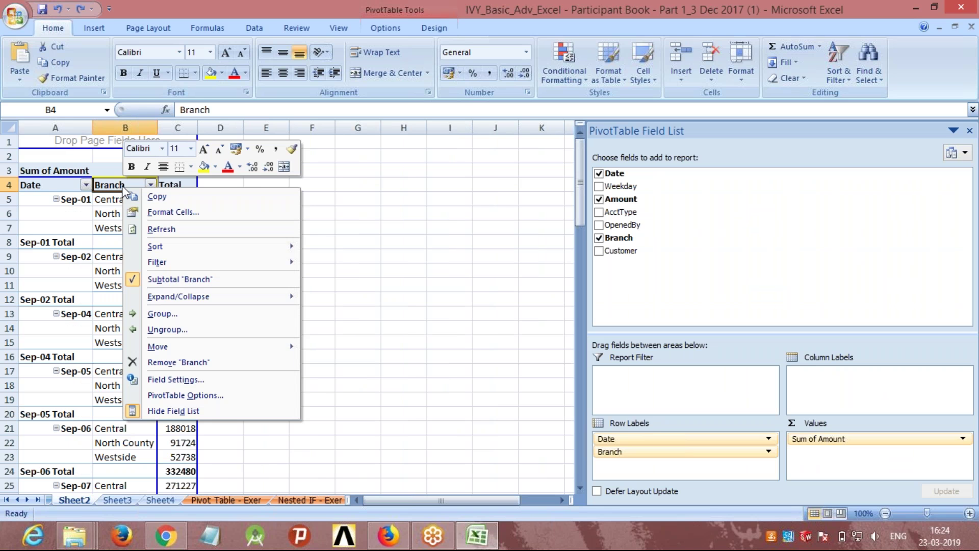
left_click(665, 267)
right_click(621, 244)
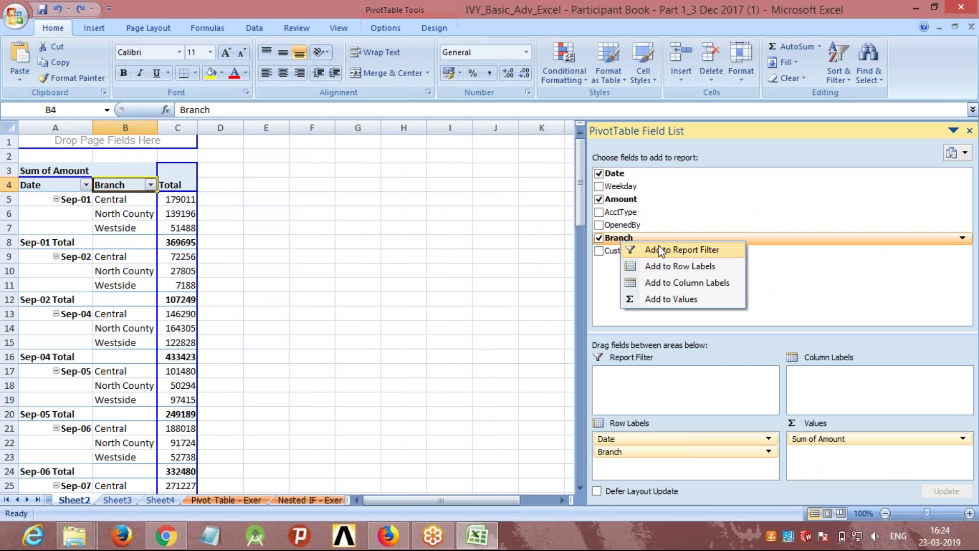
left_click(690, 284)
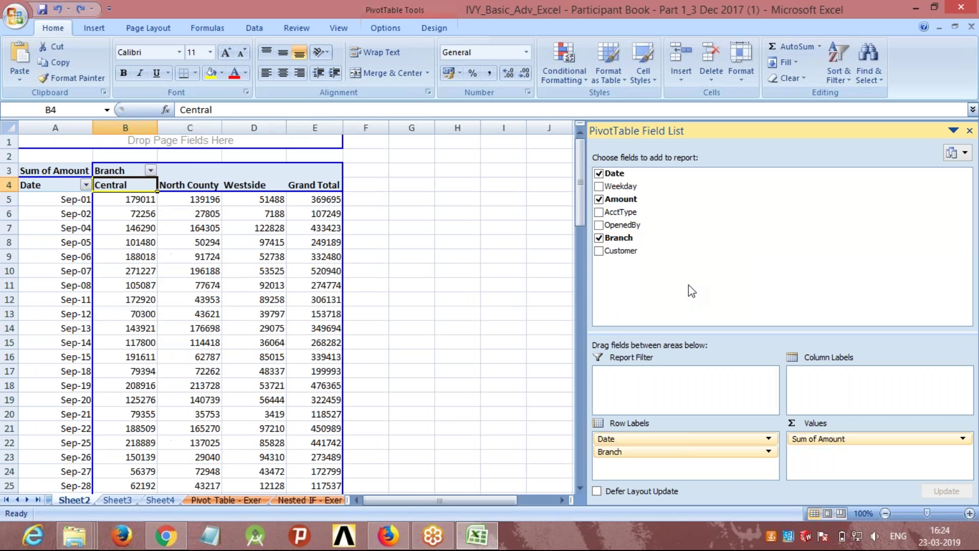
left_click(257, 268)
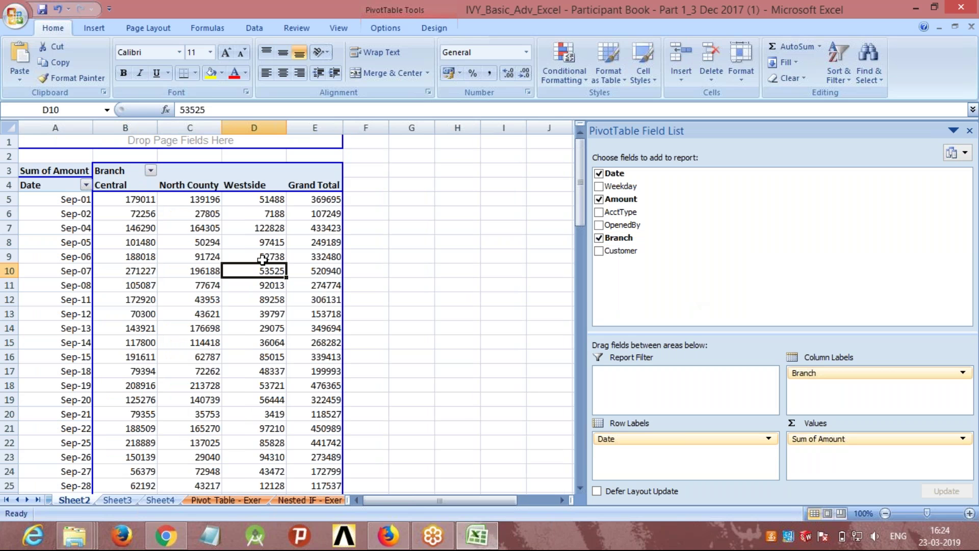
scroll(262, 260, "down", 3)
scroll(262, 261, "up", 3)
Remove the Date field from the Sheet3 pivot table so the amounts are summarised by Weekday only
left_click(117, 499)
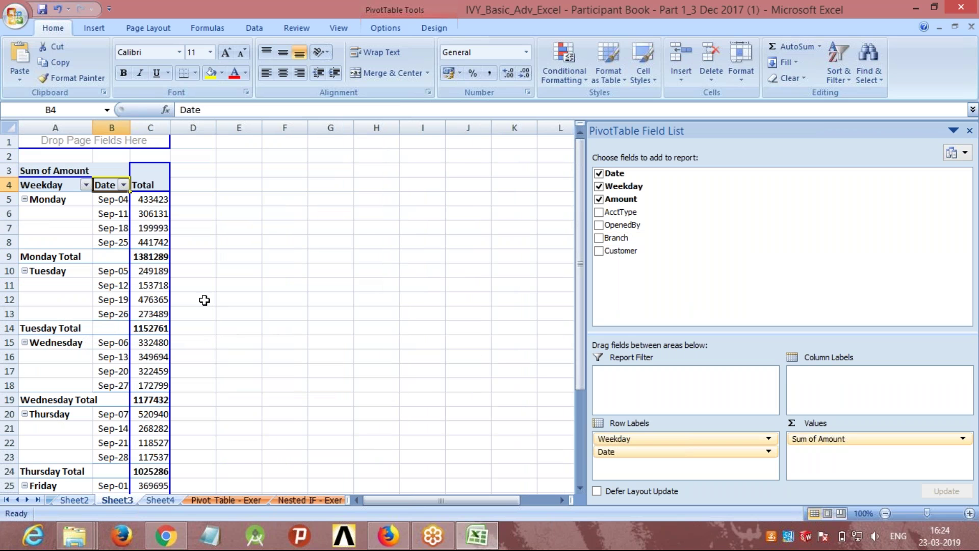
scroll(174, 293, "down", 2)
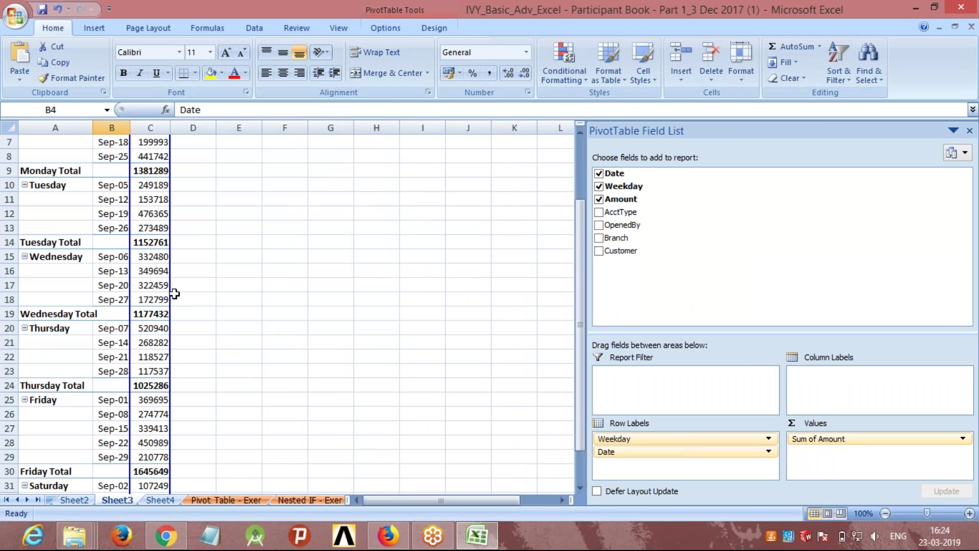
scroll(175, 294, "down", 2)
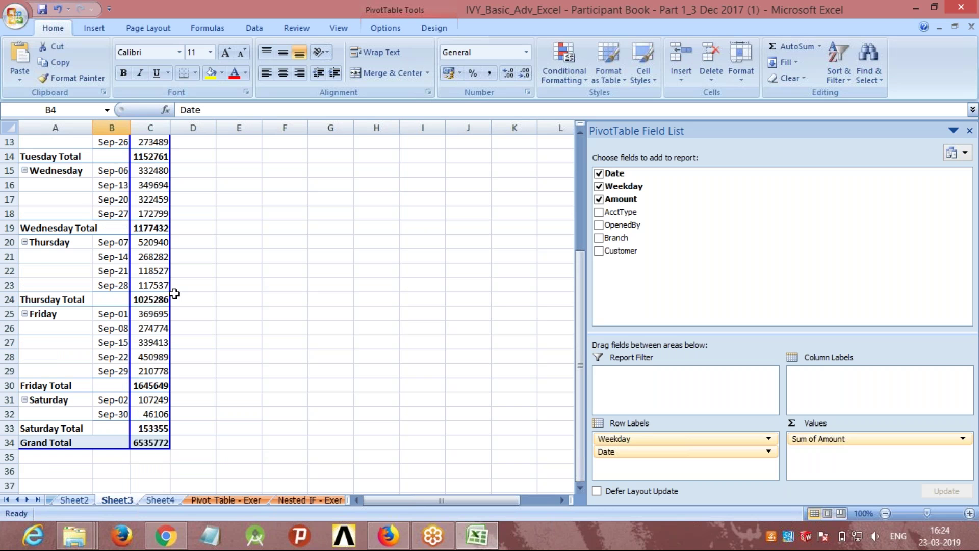
scroll(175, 294, "up", 4)
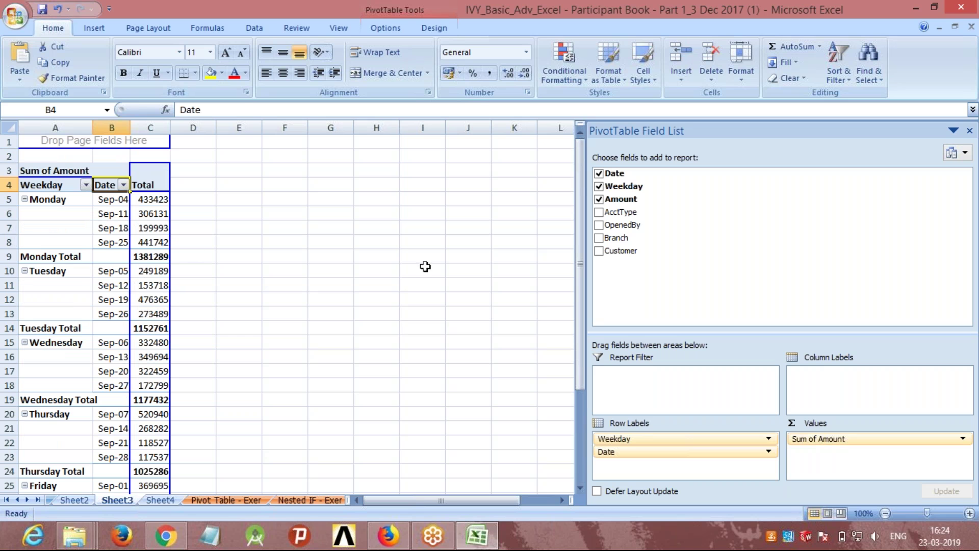
left_click(599, 174)
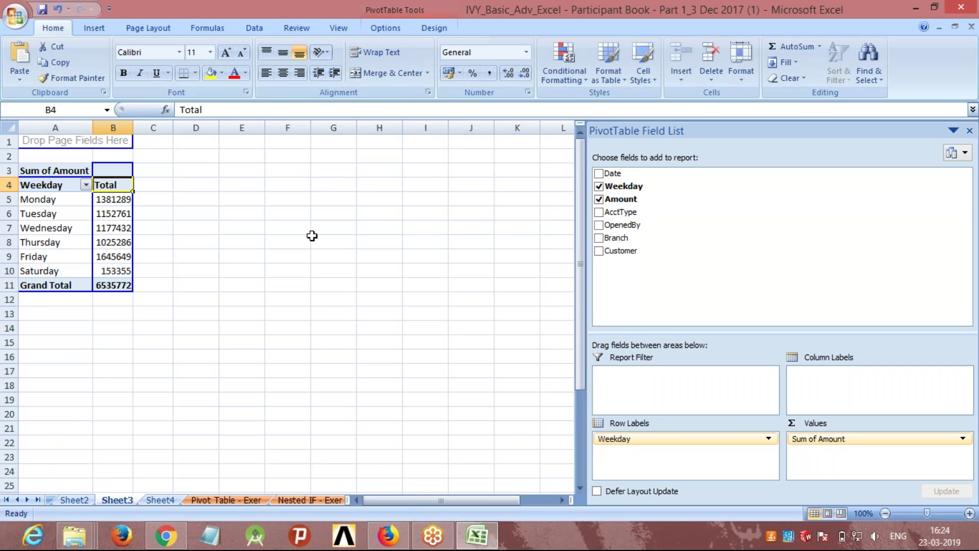
Open Sheet4 and select a cell in its pivot table counting AcctType by Branch
left_click(162, 499)
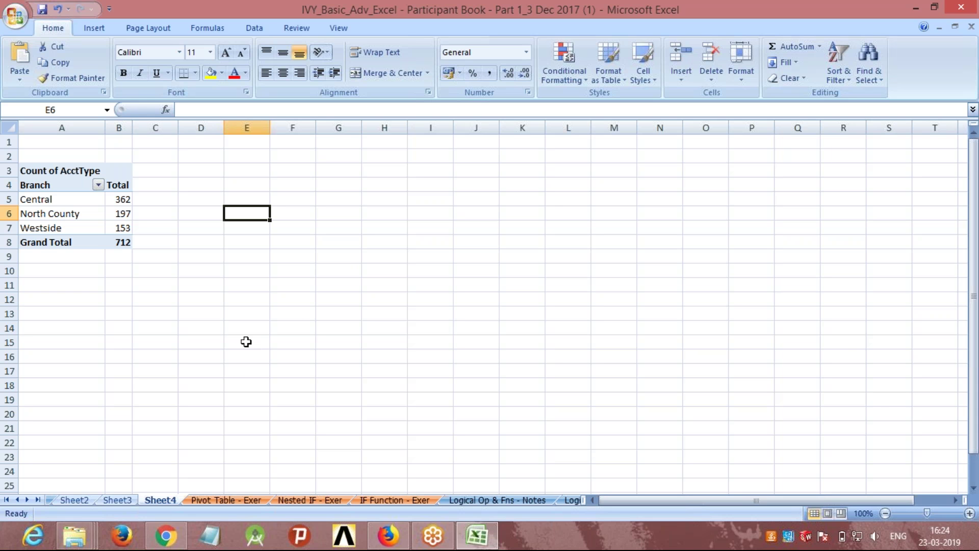
left_click(110, 226)
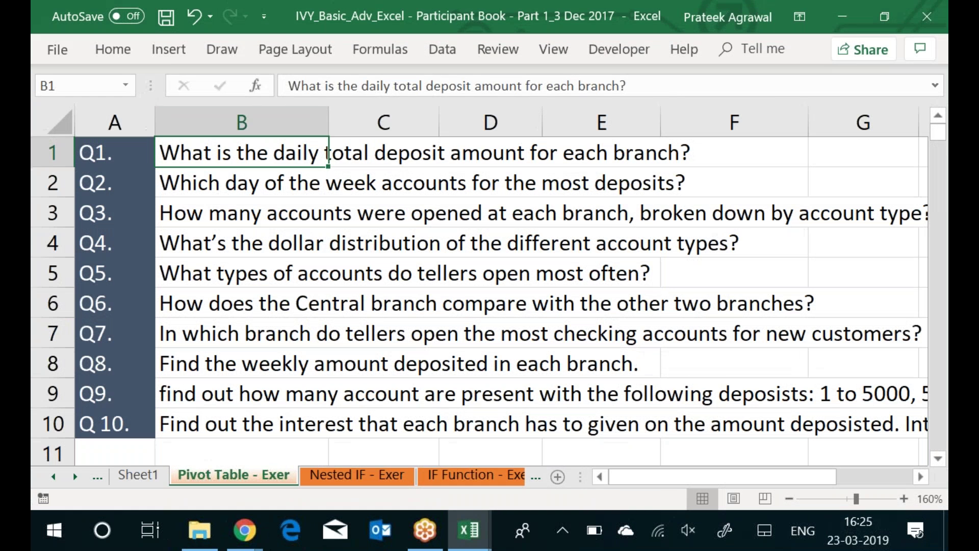
Go through the exercise questions Q1 to Q10 on the Pivot Table - Exer sheet
key("Down")
key("Down")
key("Down")
key("Down")
key("Down")
key("Down")
key("Down")
key("Down")
key("Down")
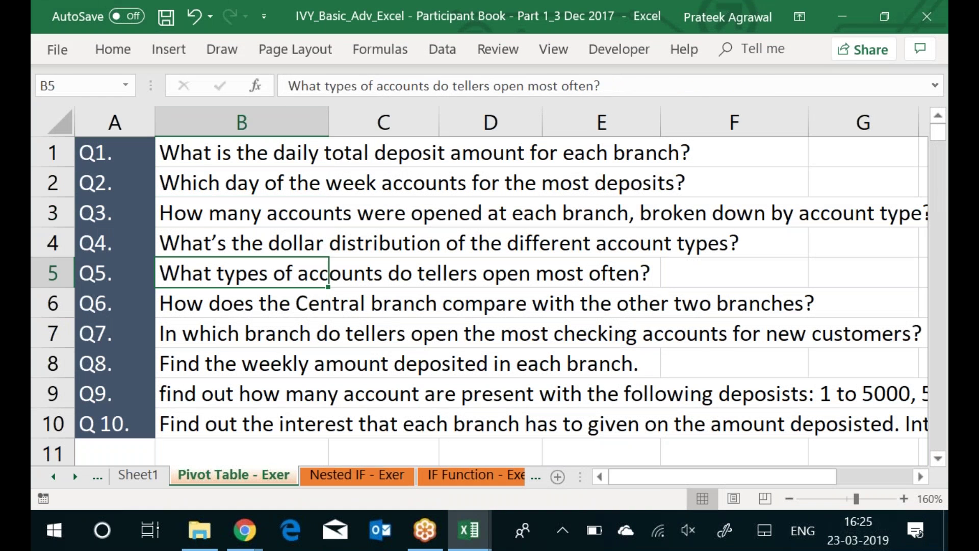
Build the Sheet1 pivot table with Date as rows, Branch as columns and Sum of Amount as values
key("ctrl+Page_Up")
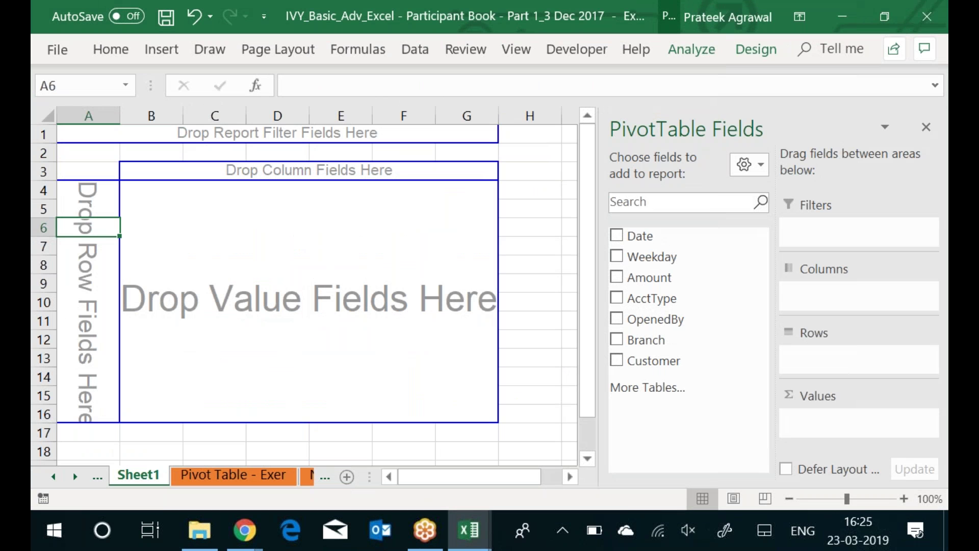
key("ctrl+n")
left_click_drag(637, 236, 850, 371)
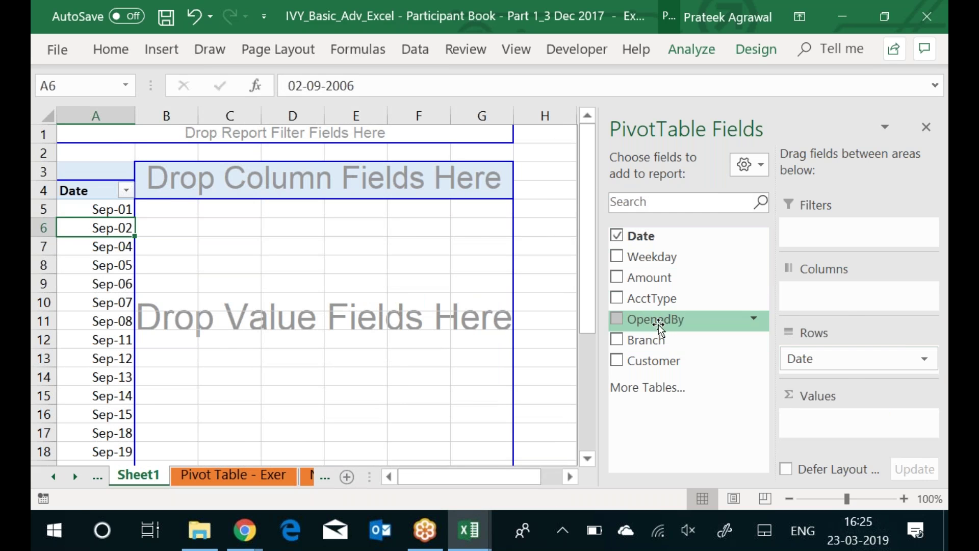
left_click_drag(658, 340, 846, 312)
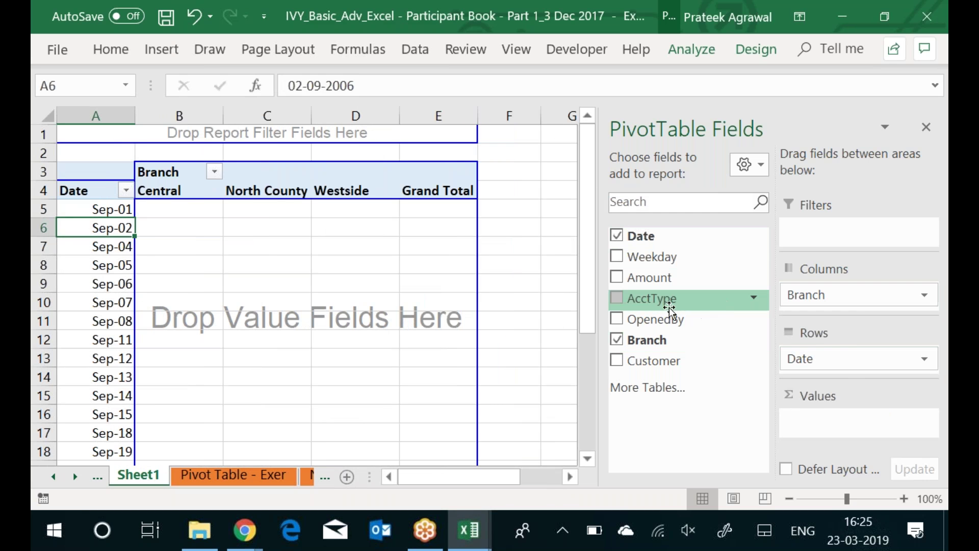
left_click_drag(647, 277, 856, 435)
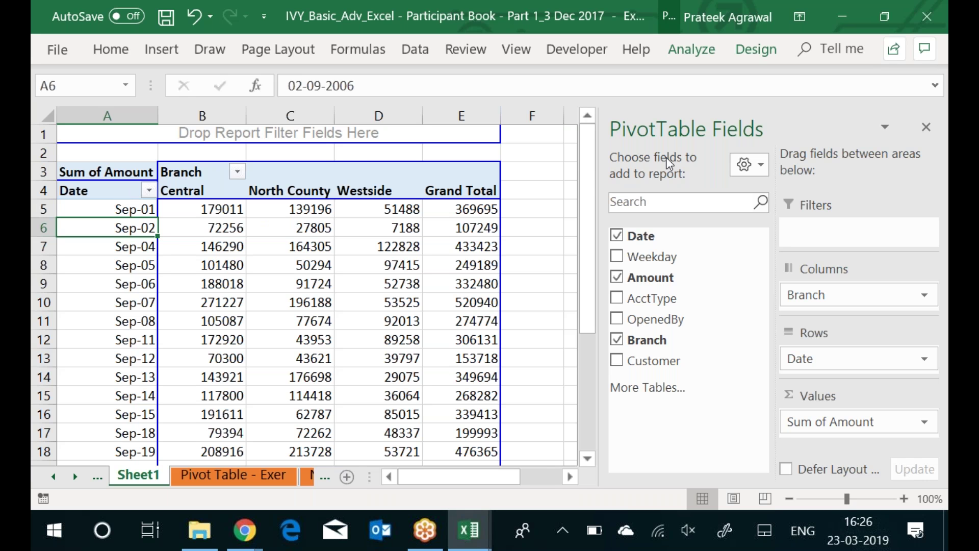
left_click(695, 28)
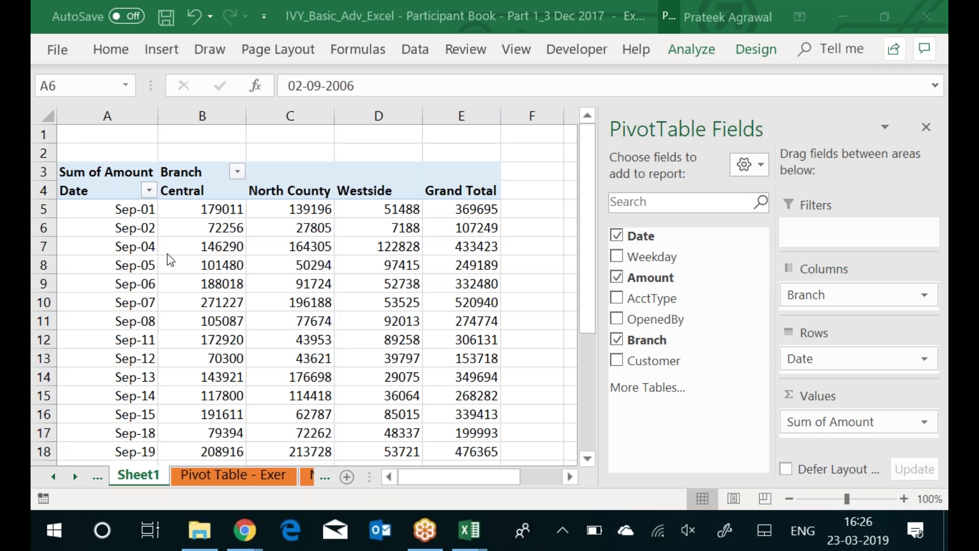
Return to the Pivot Table - Exer sheet and move down to the source data below the questions
left_click(230, 482)
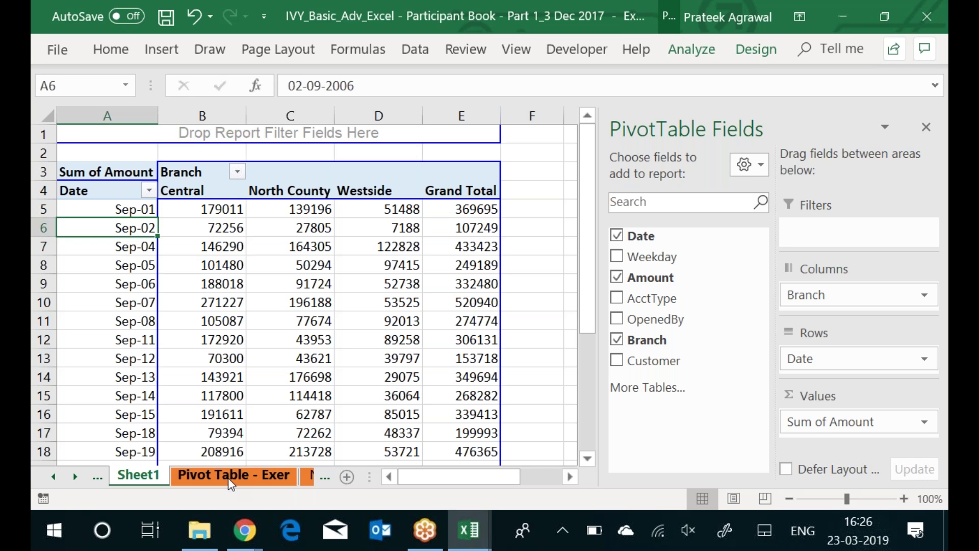
left_click(247, 473)
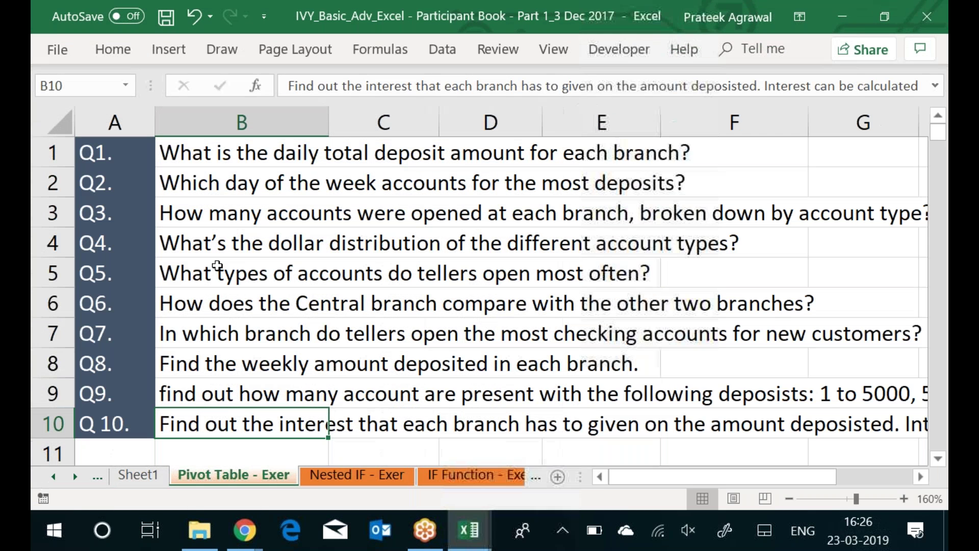
key("Down")
key("Down")
key("Down")
key("Down")
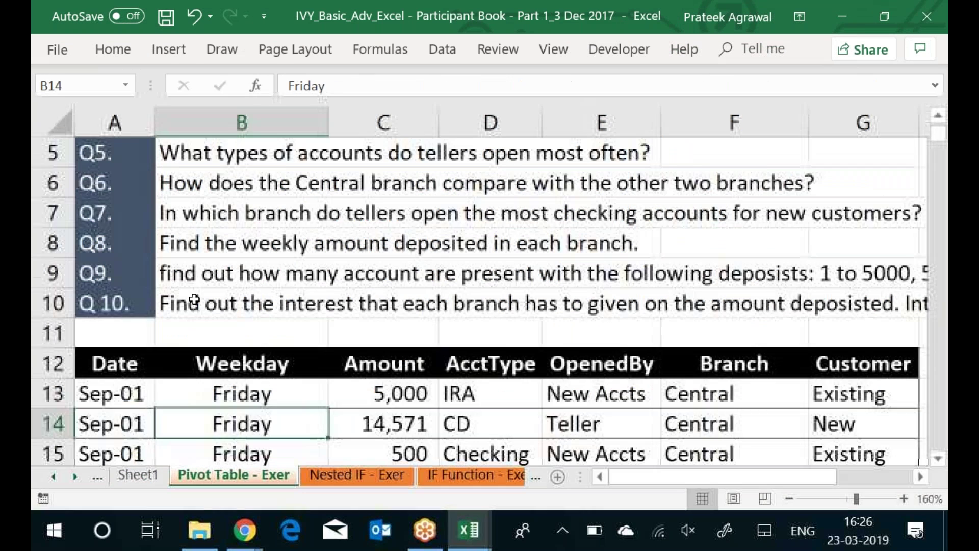
Create a PivotTable from range A12:G724 of the Pivot Table - Exer sheet, placed on the existing Sheet1 at cell A33
left_click(171, 55)
left_click(53, 97)
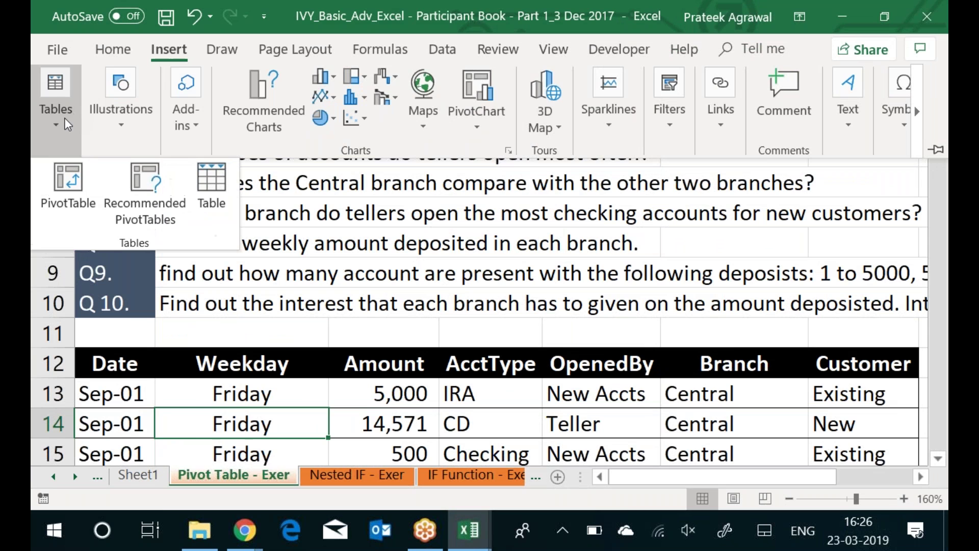
left_click(71, 197)
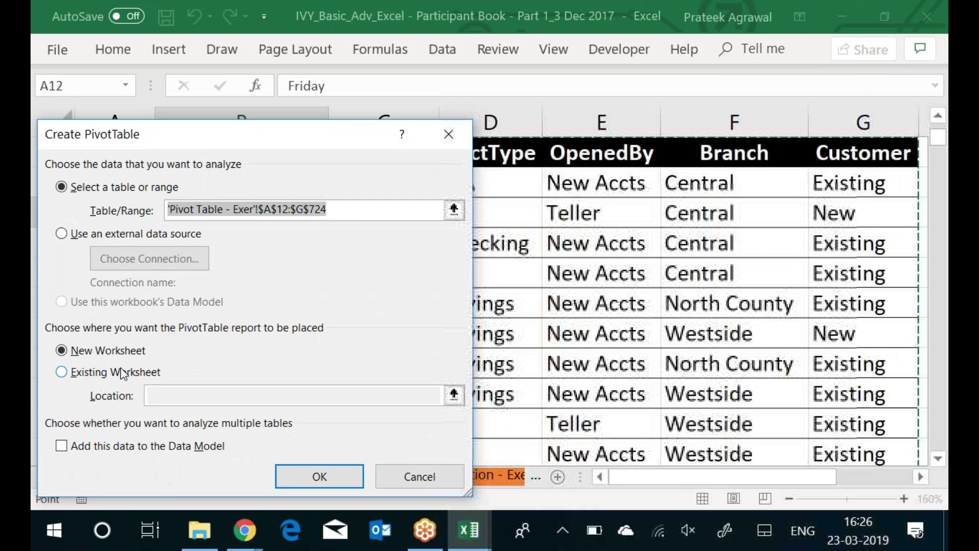
left_click(116, 372)
left_click(454, 396)
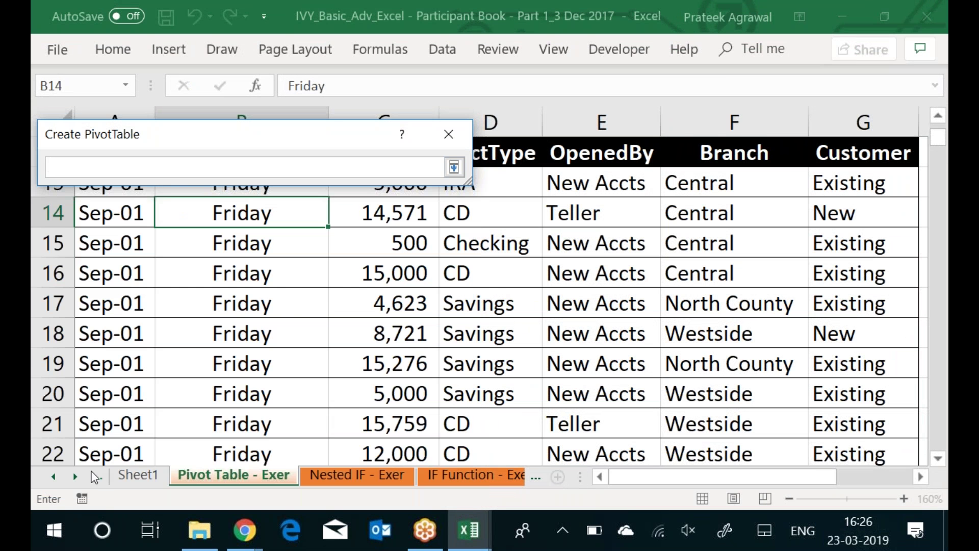
left_click(146, 475)
left_click(513, 214)
key("ctrl+End")
key("Home")
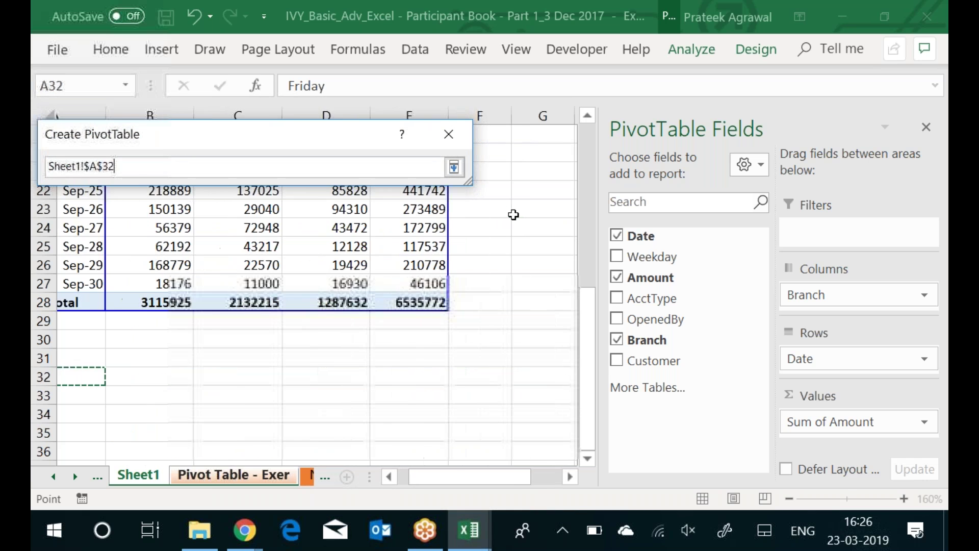
key("Down")
key("Return")
key("Return")
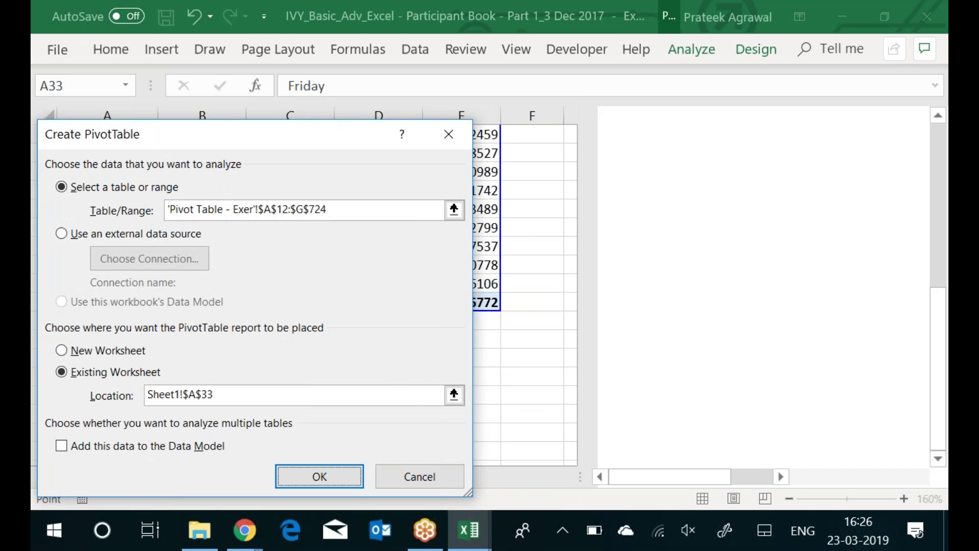
Set up the new pivot table with Weekday as rows and Sum of Amount as values
left_click_drag(678, 264, 837, 376)
left_click_drag(650, 278, 831, 421)
left_click(443, 370)
Zoom the sheet to 130% and sort the weekday pivot table by Sum of Amount from largest to smallest
key("Down")
key("Down")
key("Down")
key("Down")
key("Down")
key("Down")
key("Down")
key("Down")
key("Down")
key("Down")
key("Down")
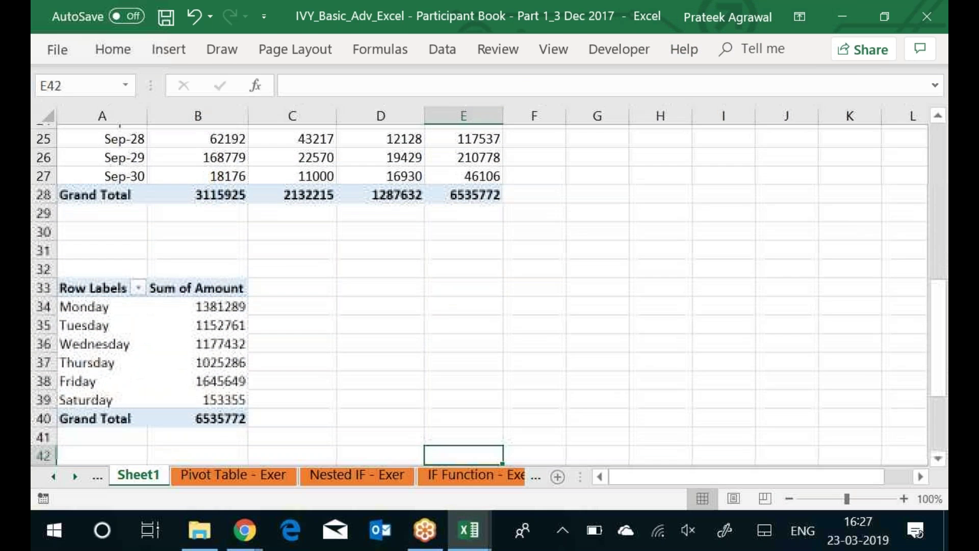
left_click(904, 499)
left_click(904, 499)
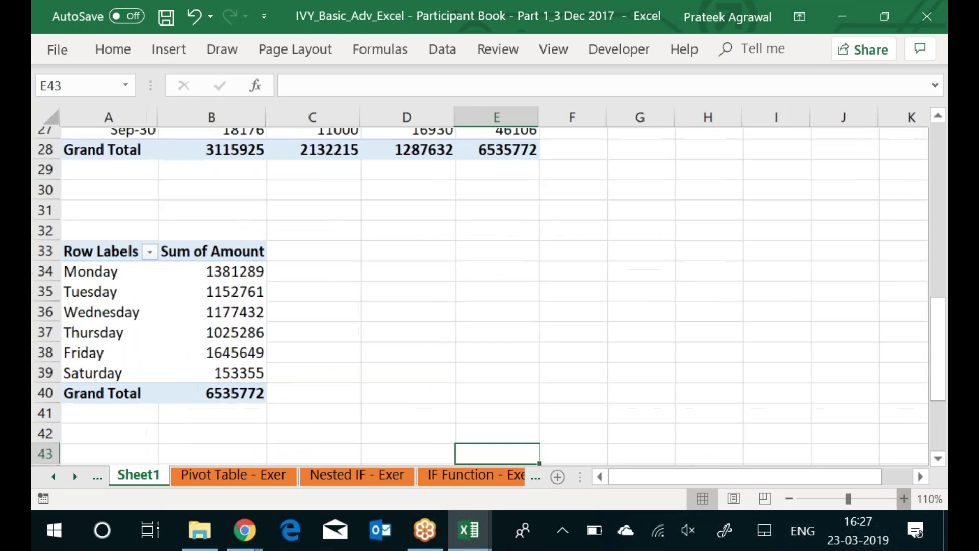
left_click(904, 499)
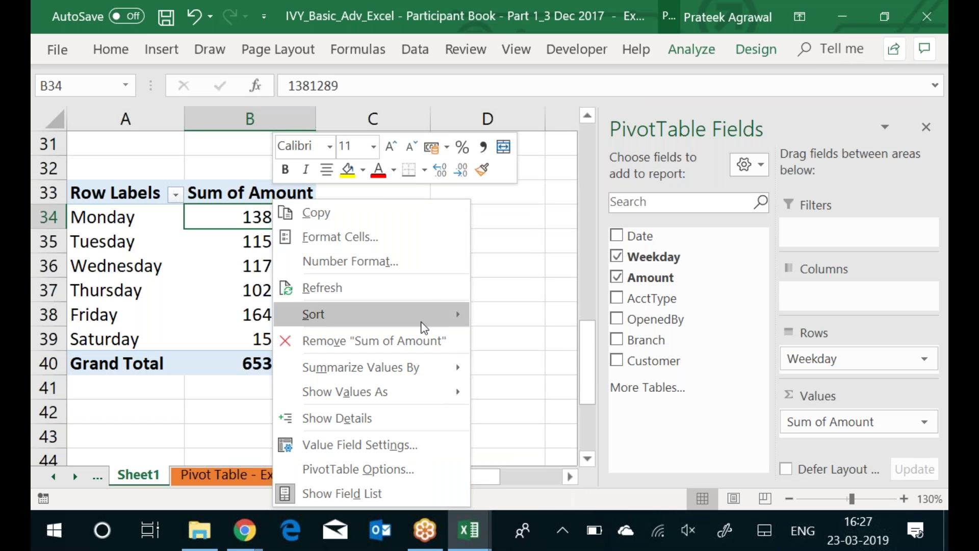
mouse_move(406, 316)
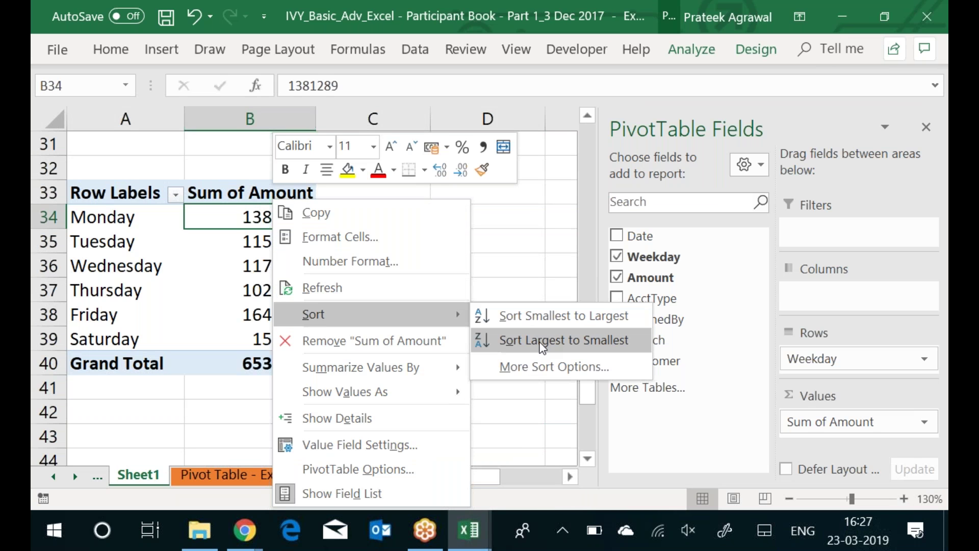
left_click(541, 340)
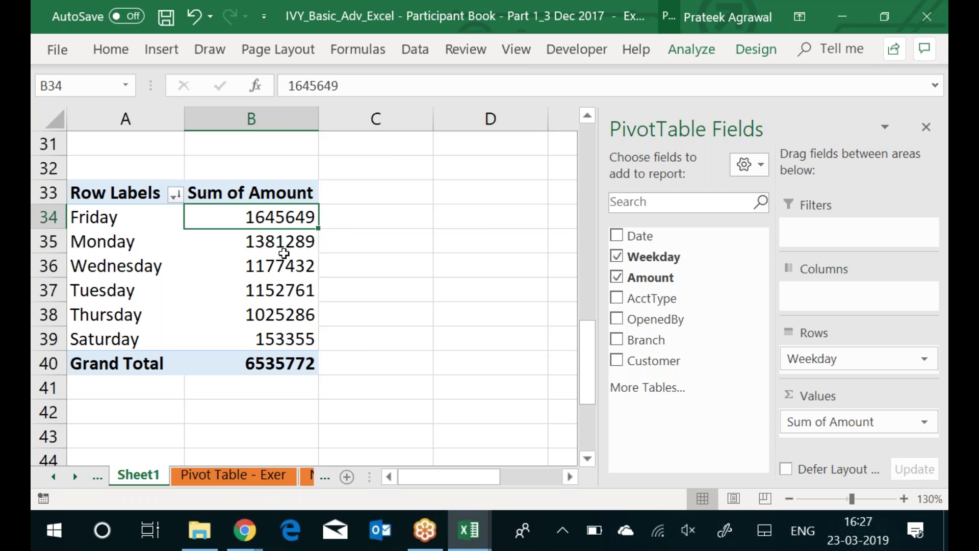
right_click(281, 265)
mouse_move(368, 366)
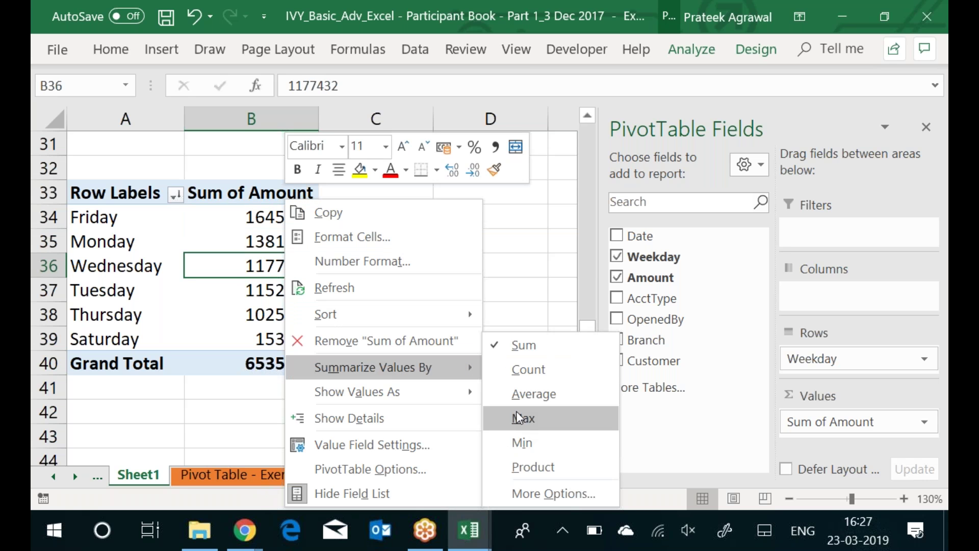
left_click(516, 232)
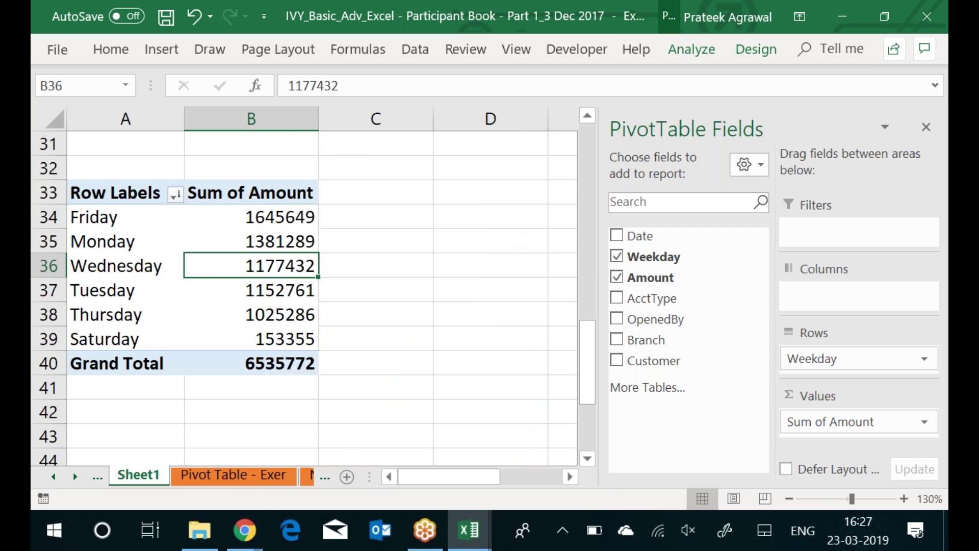
left_click(491, 216)
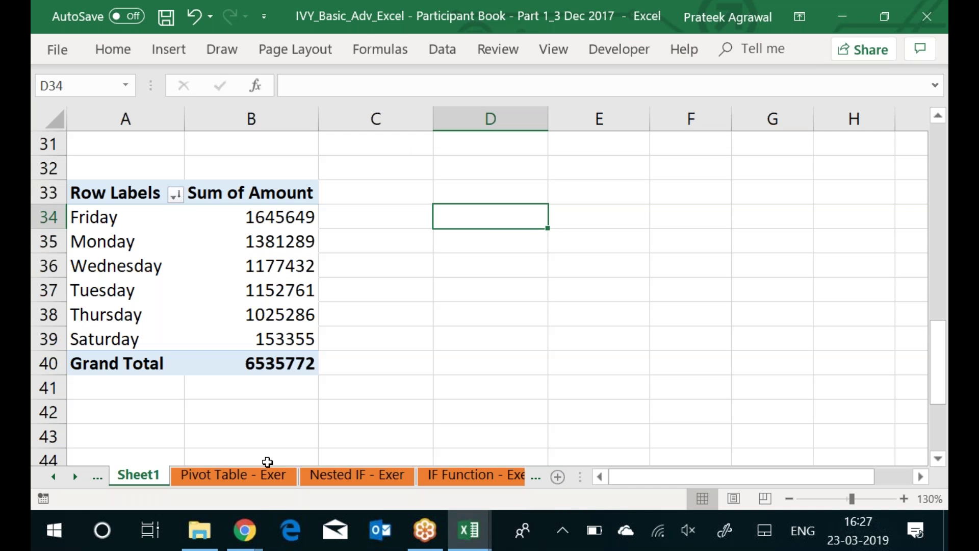
right_click(251, 267)
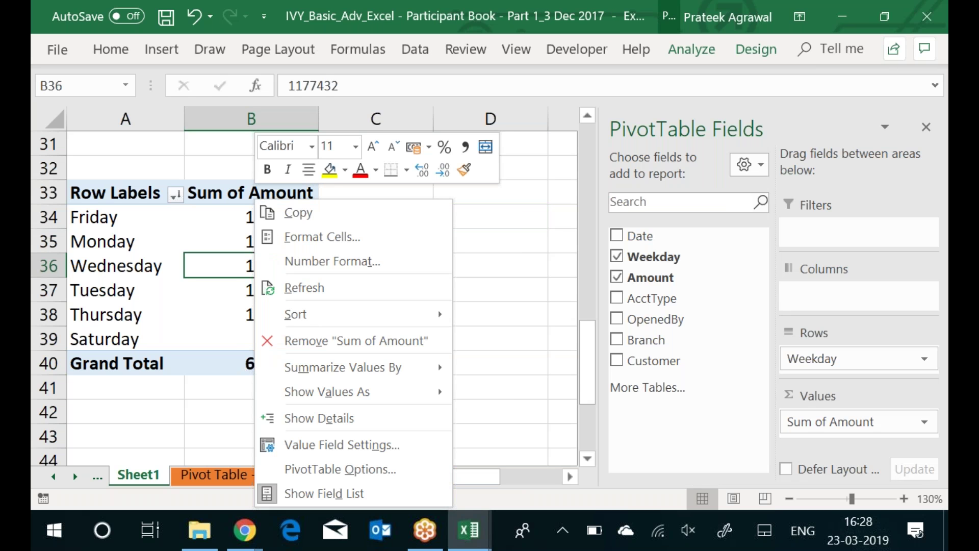
mouse_move(415, 313)
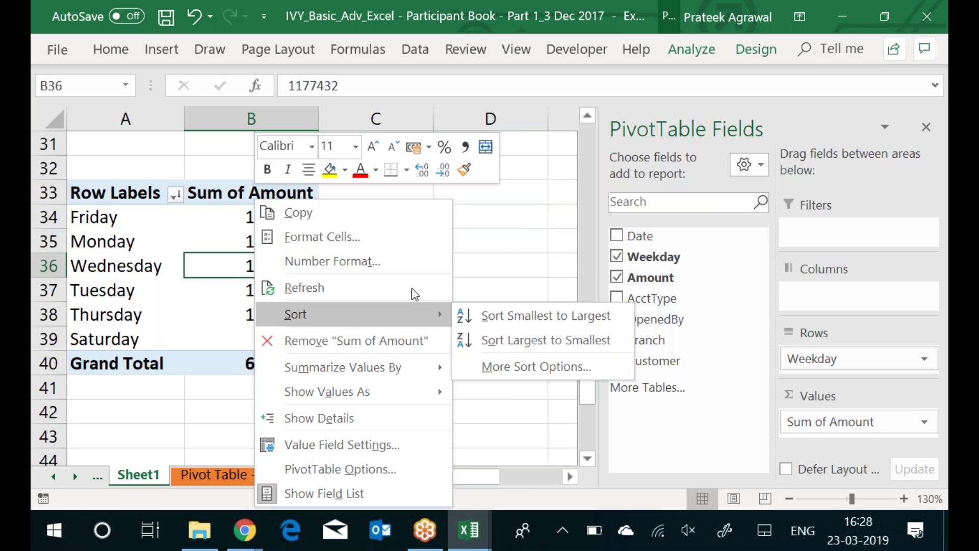
left_click(506, 243)
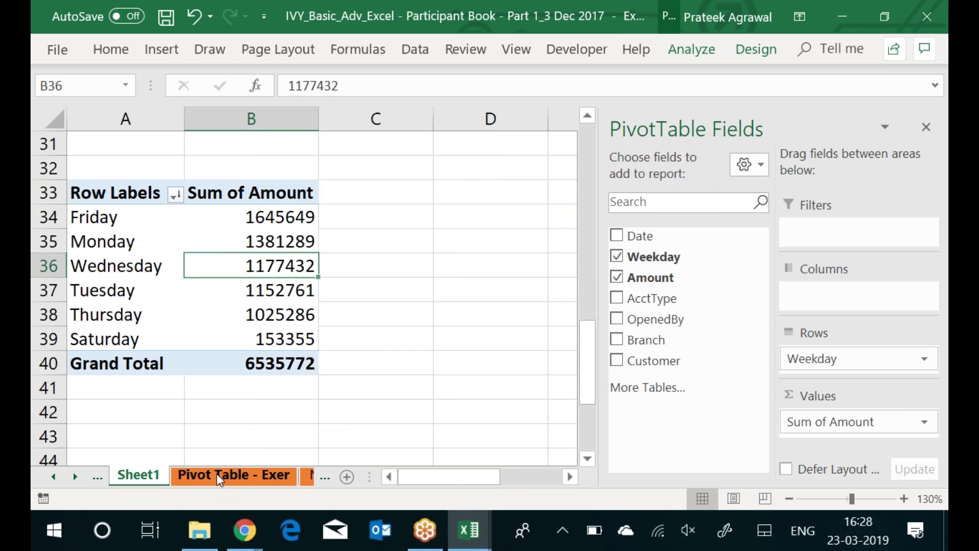
Create another PivotTable from range A12:G724 of the Pivot Table - Exer sheet, placed on Sheet1 at cell A44
left_click(218, 480)
left_click(169, 49)
left_click(53, 109)
left_click(62, 190)
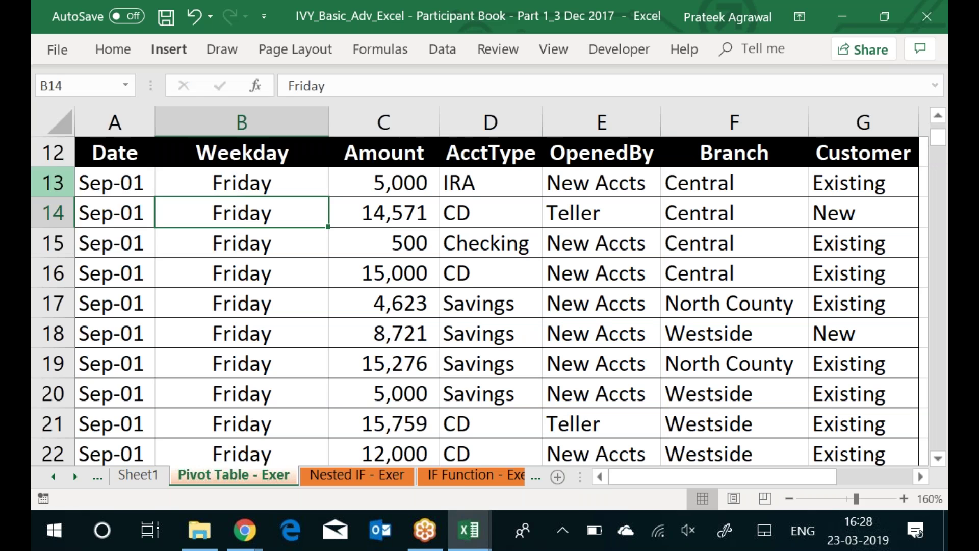
left_click(149, 375)
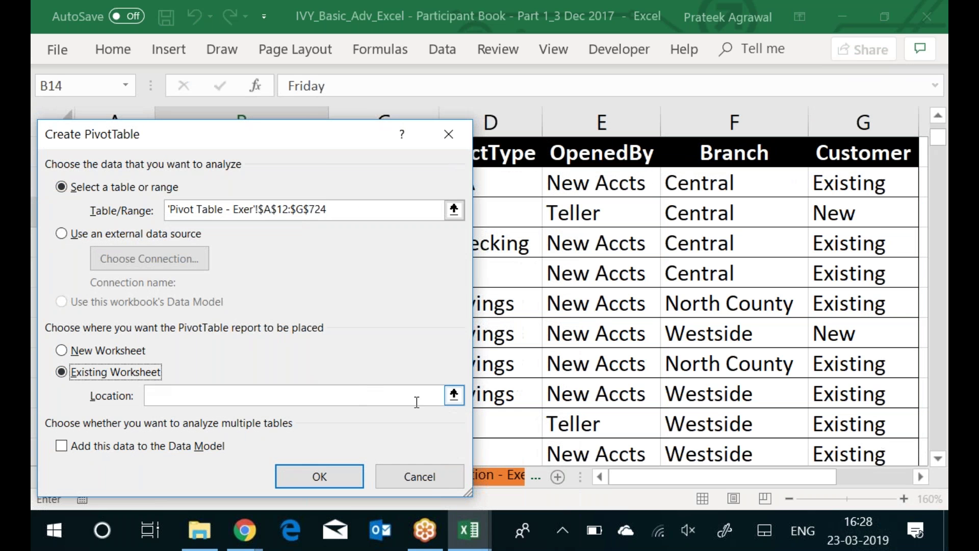
left_click(454, 395)
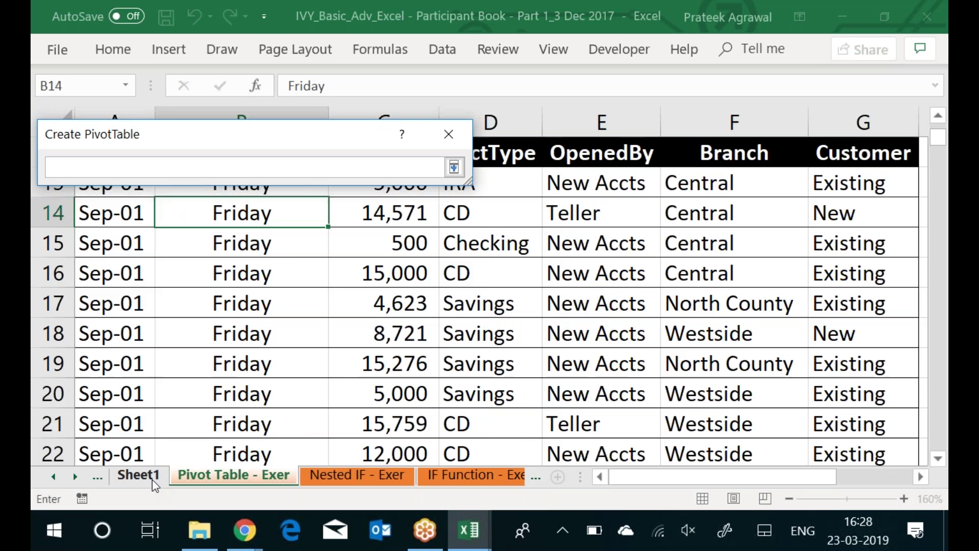
left_click(138, 472)
left_click(83, 393)
key("Down")
key("Down")
key("Down")
key("Return")
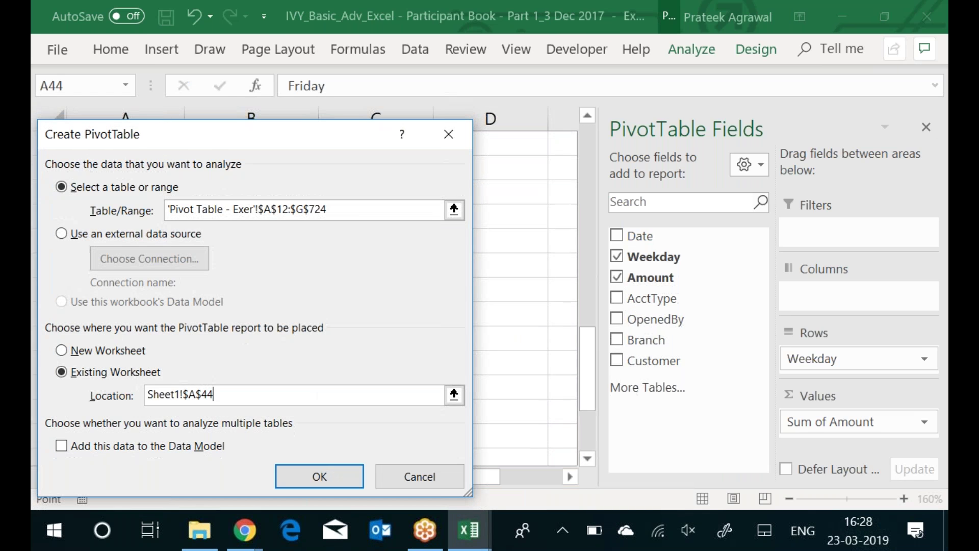
key("Return")
Set up the pivot table at A44 with AcctType as rows, Branch as columns and Count of AcctType as values
key("Down")
key("Down")
key("Down")
key("Down")
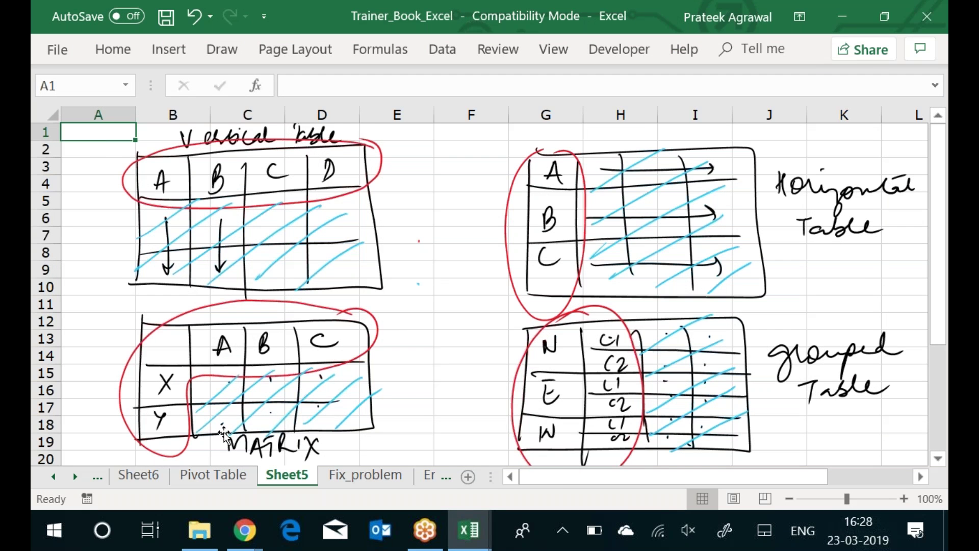
key("alt+Tab")
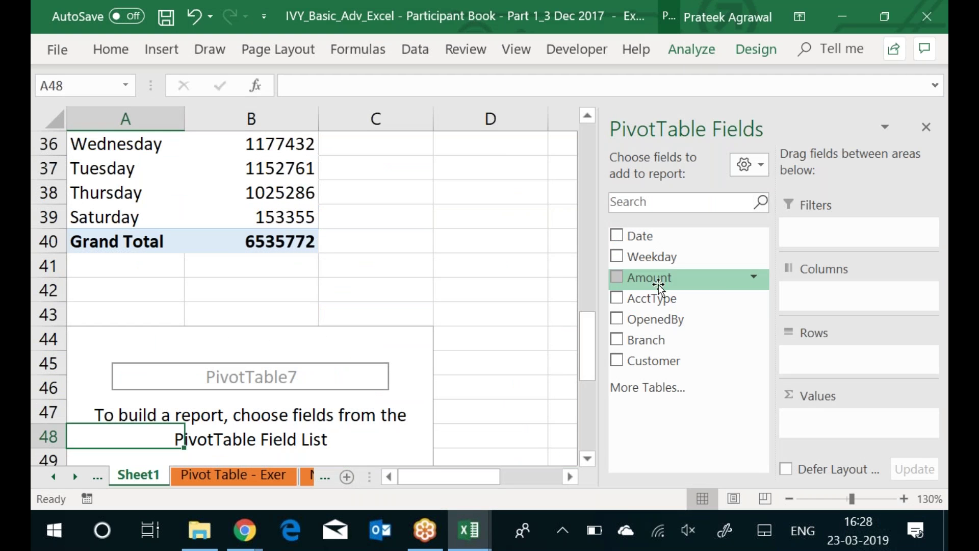
left_click_drag(660, 298, 879, 375)
left_click_drag(734, 340, 857, 294)
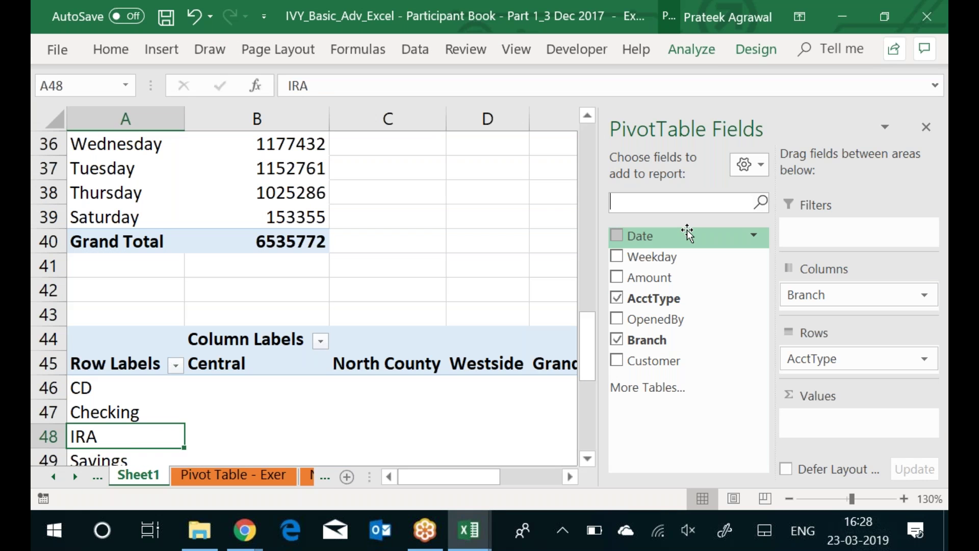
left_click_drag(663, 299, 834, 422)
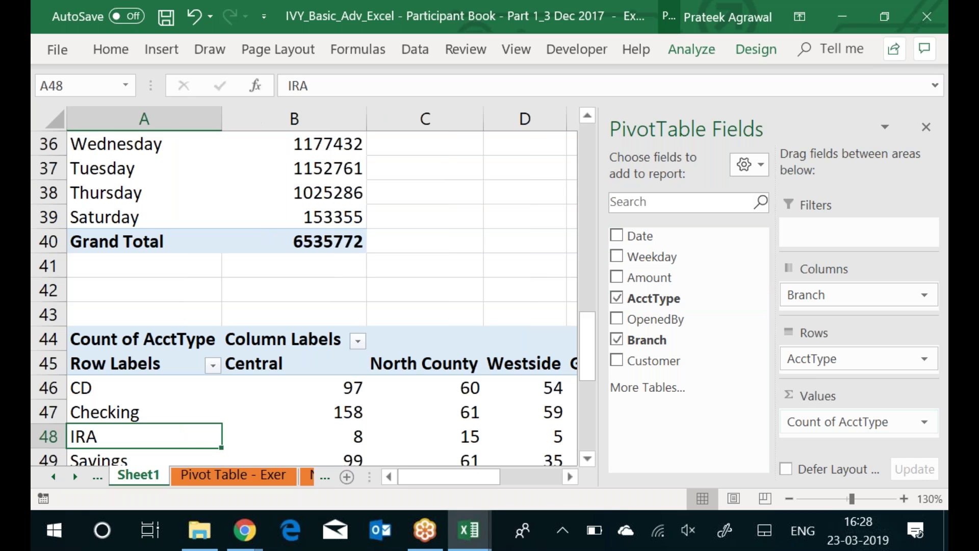
Examine the account type counts per branch in the finished pivot table
left_click(471, 285)
key("Down")
key("Down")
key("Down")
key("Down")
key("Down")
key("Down")
key("Down")
key("Down")
key("Down")
key("Down")
key("Right")
key("Down")
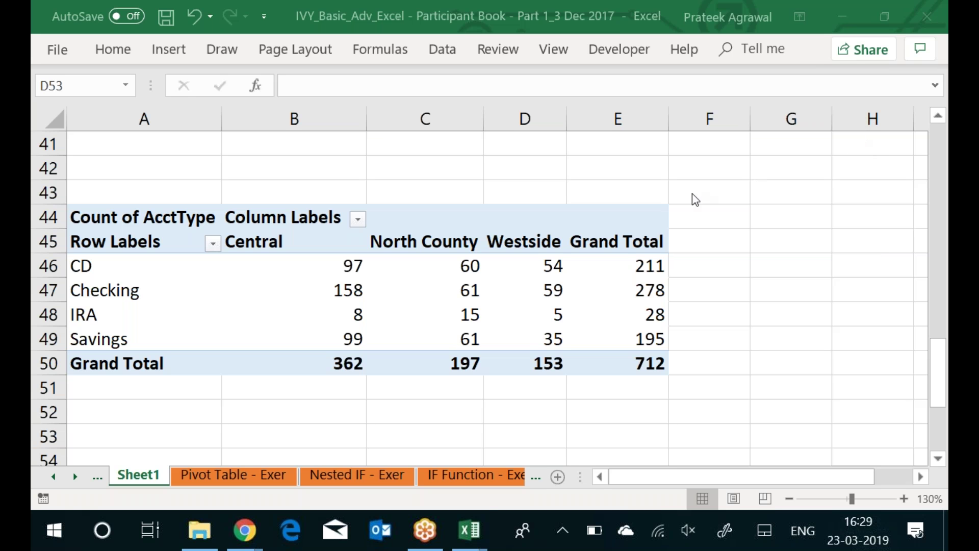
left_click(563, 178)
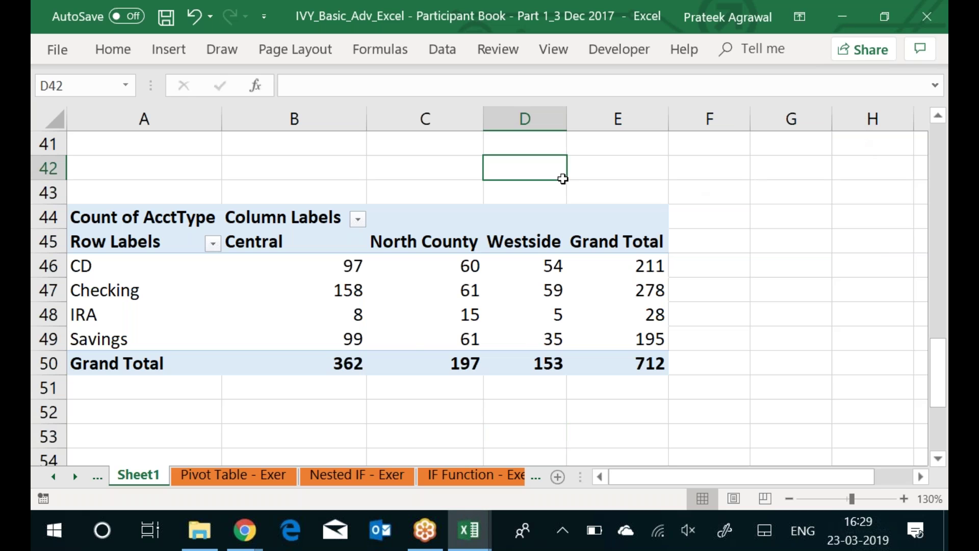
Switch to the Trainer_Book_Excel workbook and go to the top of the sales data on its Pivot Table sheet
key("alt+Tab")
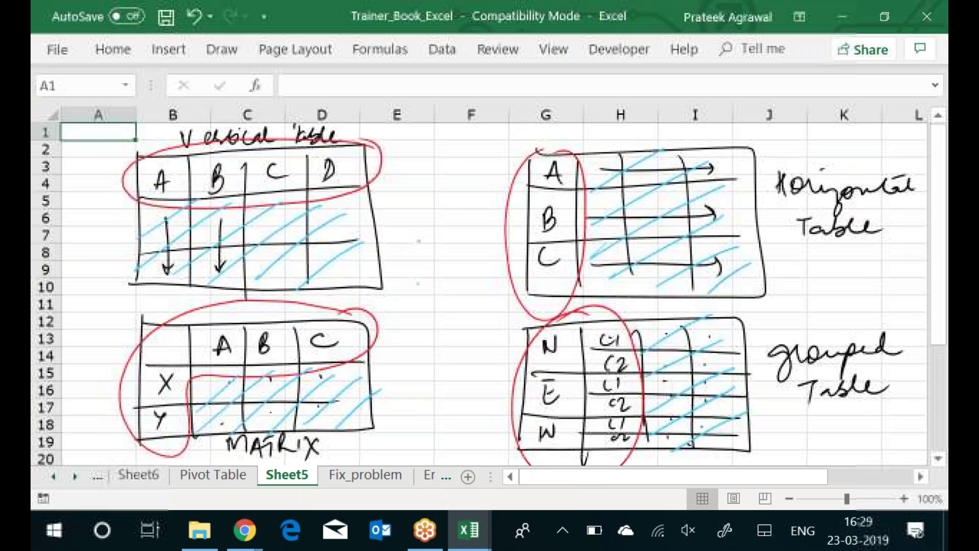
key("ctrl+Page_Up")
key("Right")
key("Down")
key("Up")
key("Up")
key("Up")
key("Up")
key("Up")
key("Up")
key("Up")
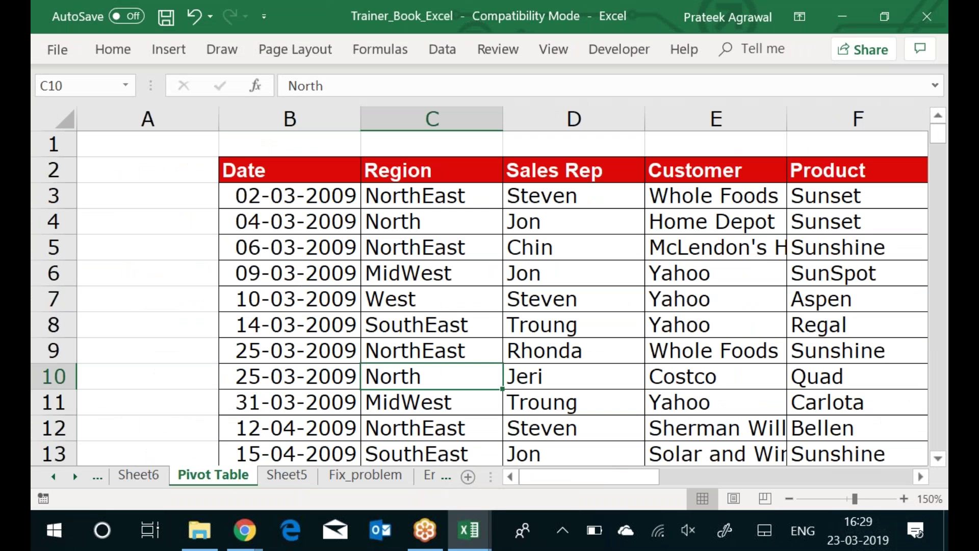
Look across the sales data columns from Date to Sales and return to the Date column
key("Right")
key("Right")
key("Right")
key("Right")
key("Right")
key("Right")
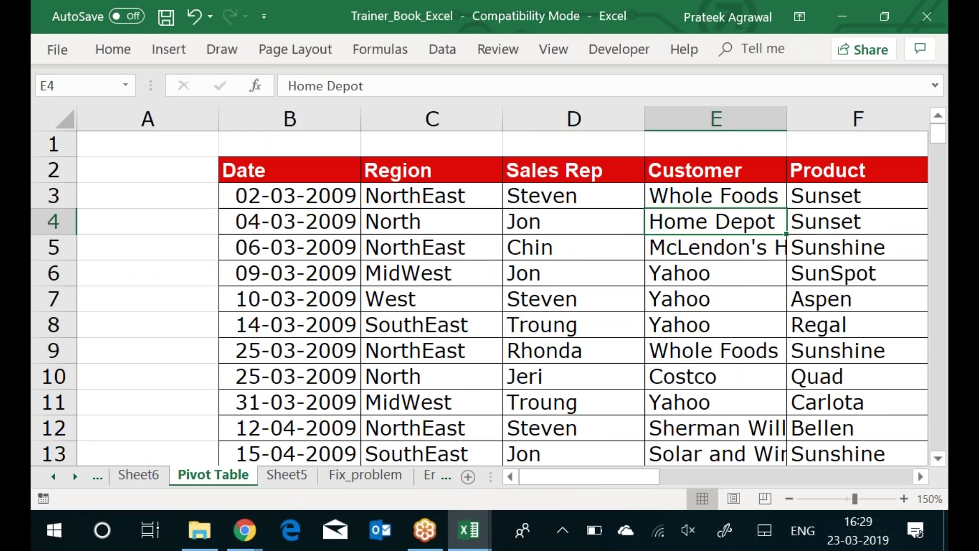
key("Right")
key("Right")
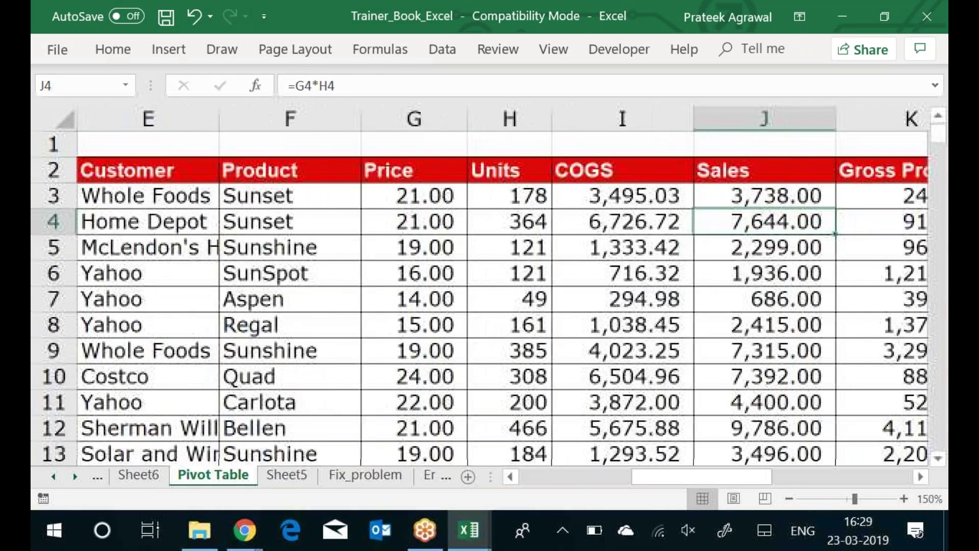
key("Left")
key("Left")
key("Left")
key("Left")
key("Left")
key("Left")
key("Left")
key("Left")
key("Left")
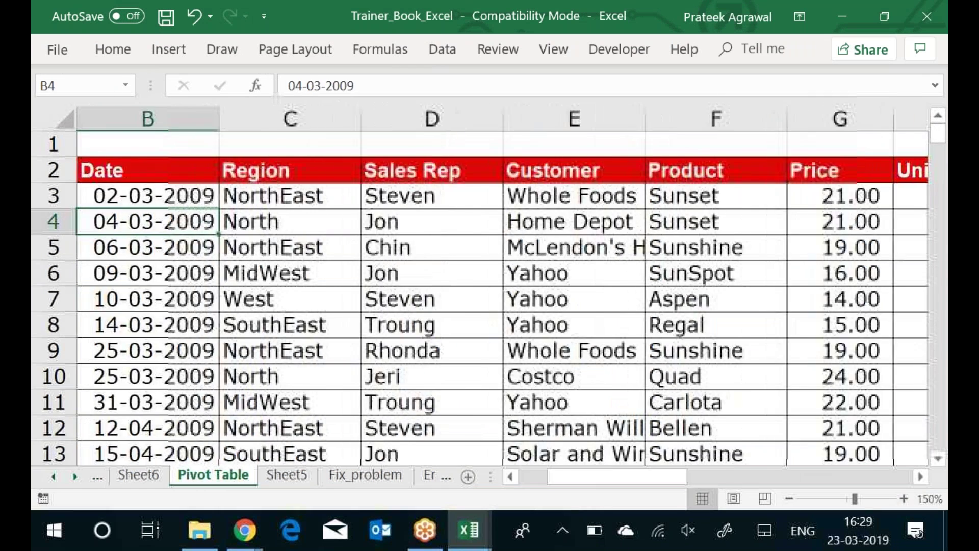
key("Left")
key("Right")
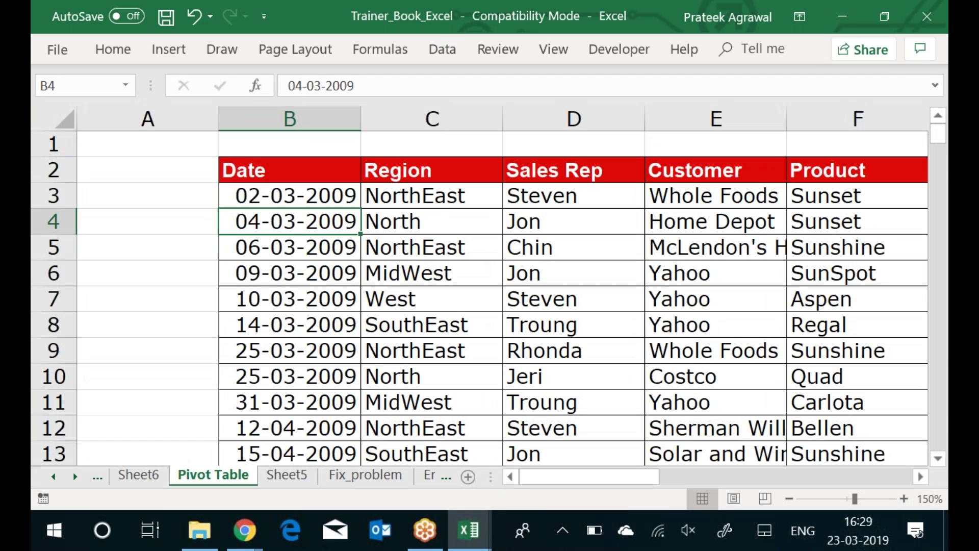
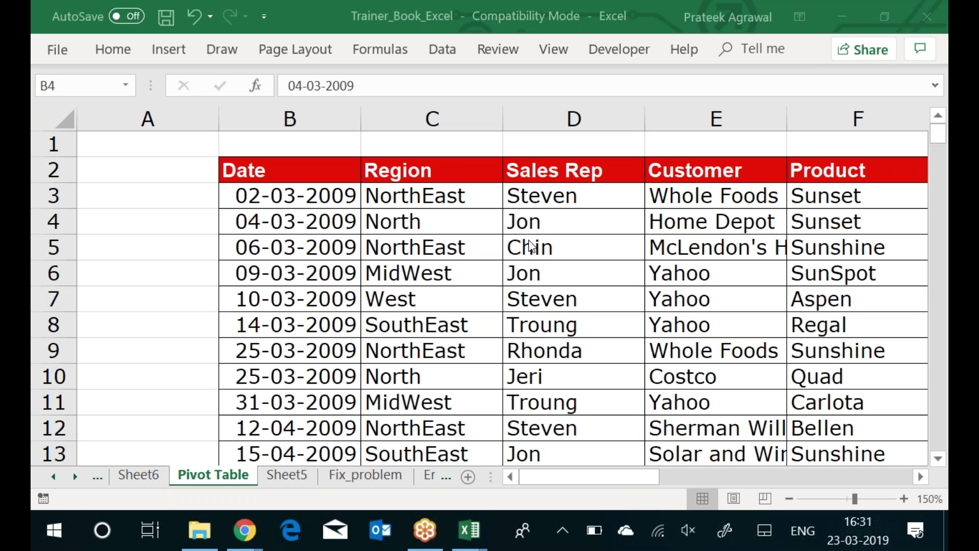
Check which years the Date column of the sales data covers through a temporary filter, and remove the filter
left_click(296, 346)
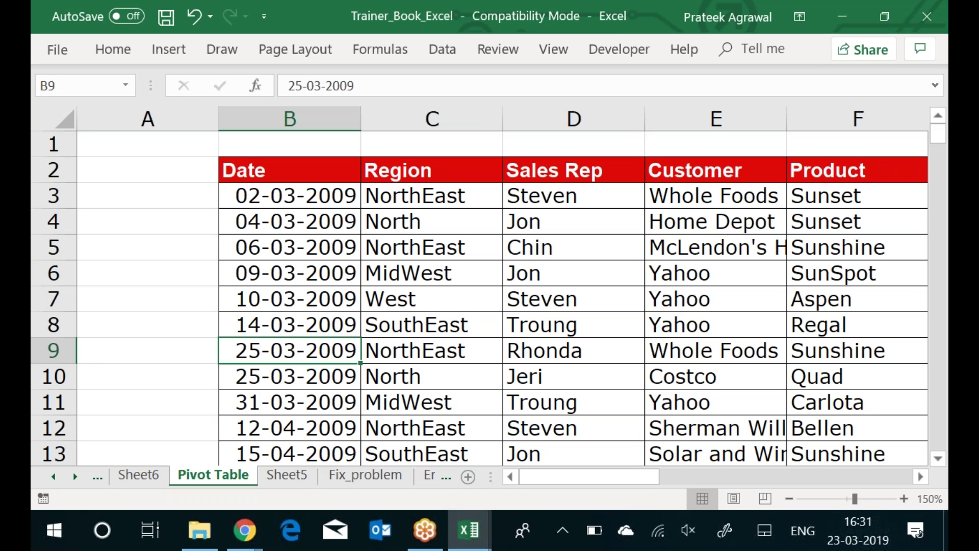
key("alt+a")
key("t")
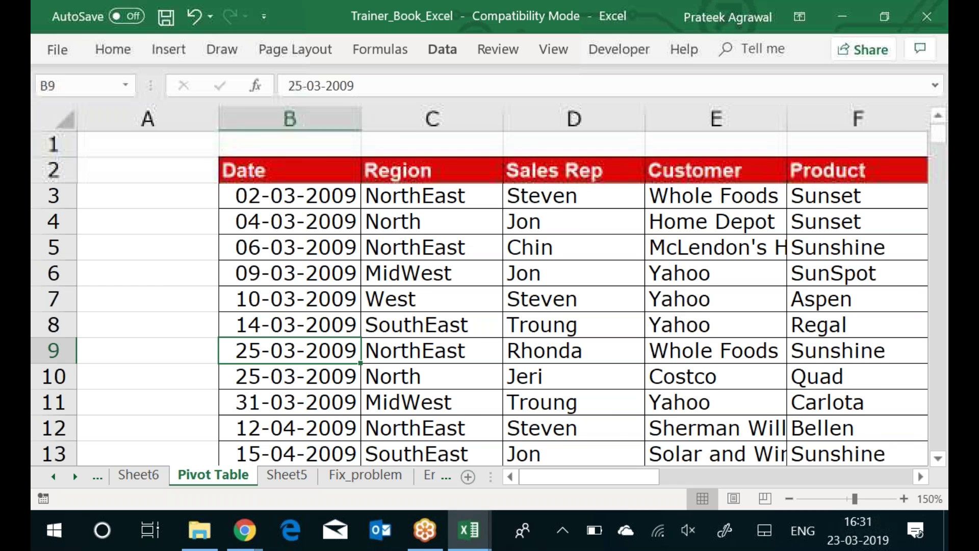
key("alt+Down")
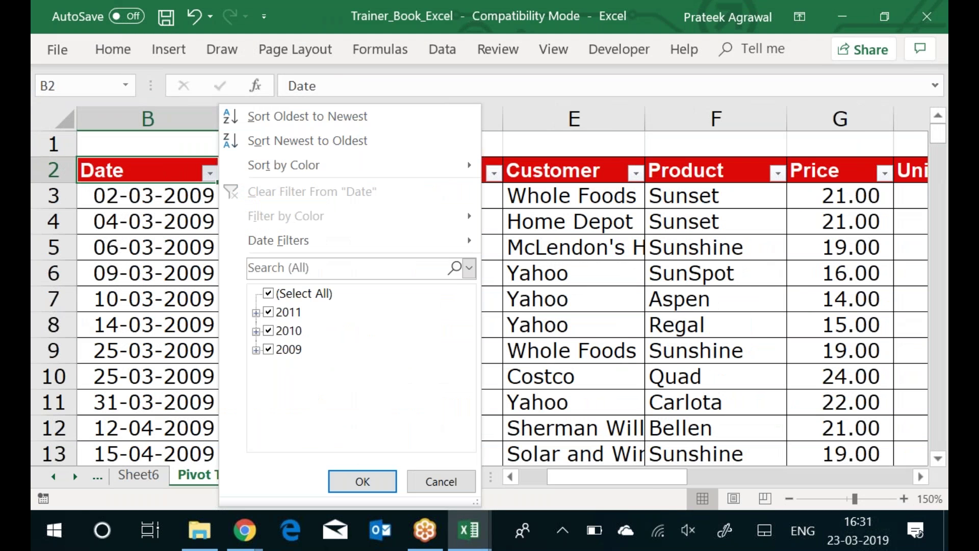
key("Down")
key("Down")
key("Down")
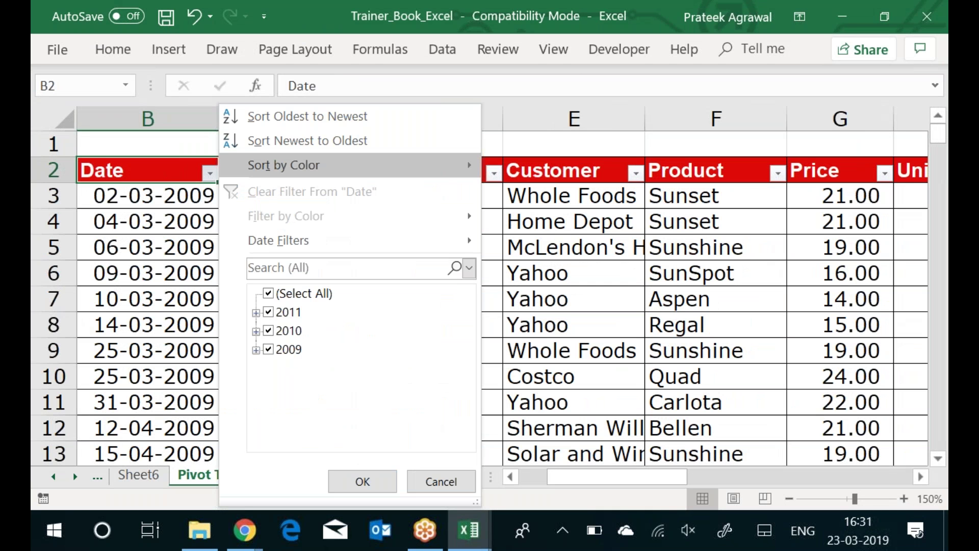
key("Escape")
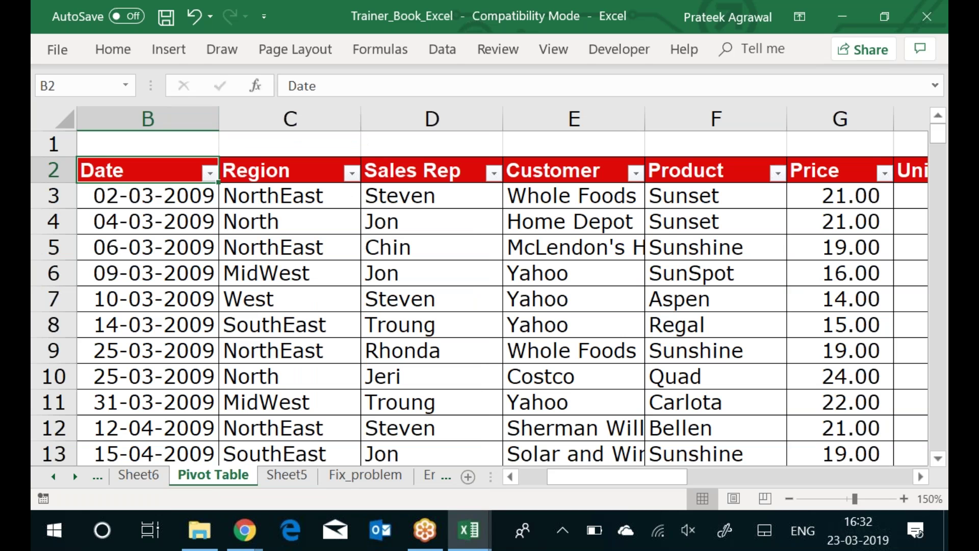
key("alt")
key("a")
key("t")
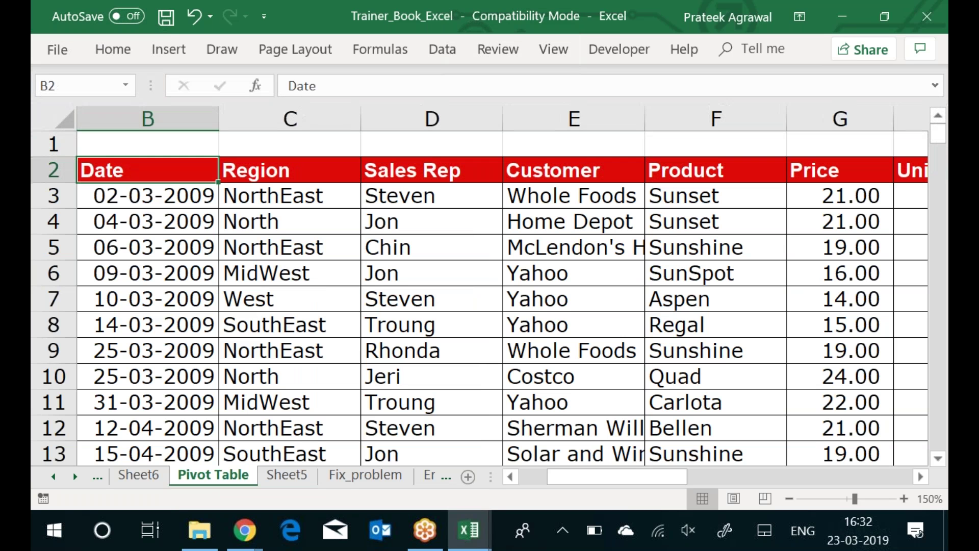
Switch to Sheet6 and clear the Region, Product and Sales fields from its pivot table
key("ctrl+Page_Up")
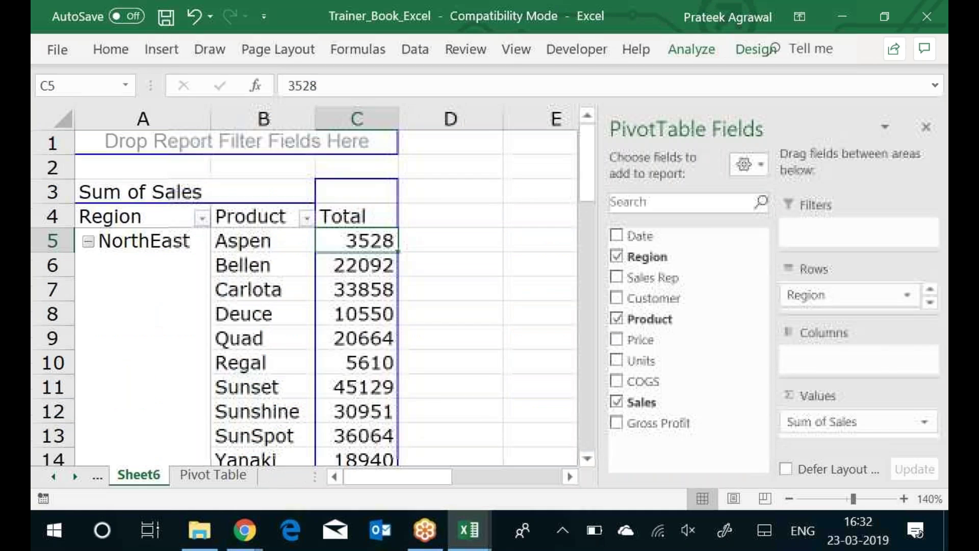
left_click(618, 257)
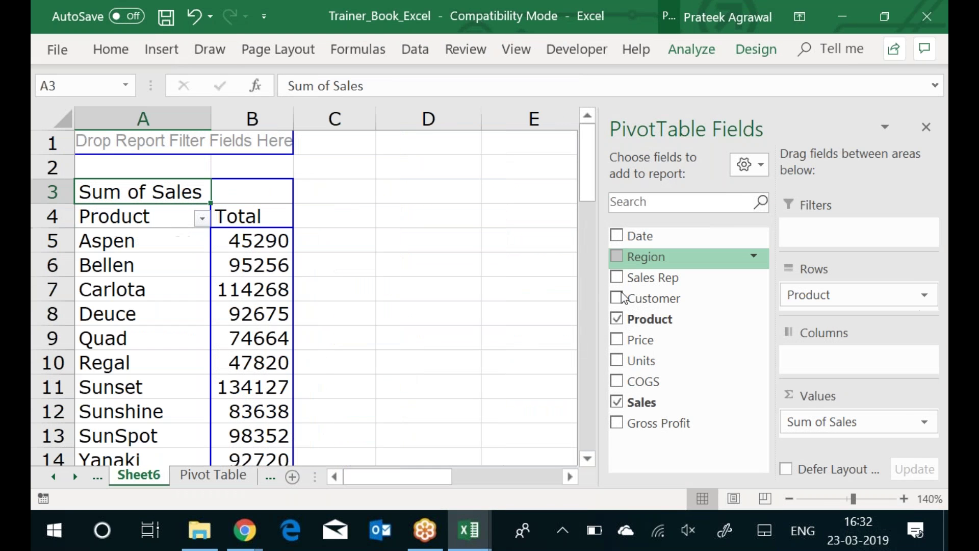
left_click(618, 319)
left_click(618, 402)
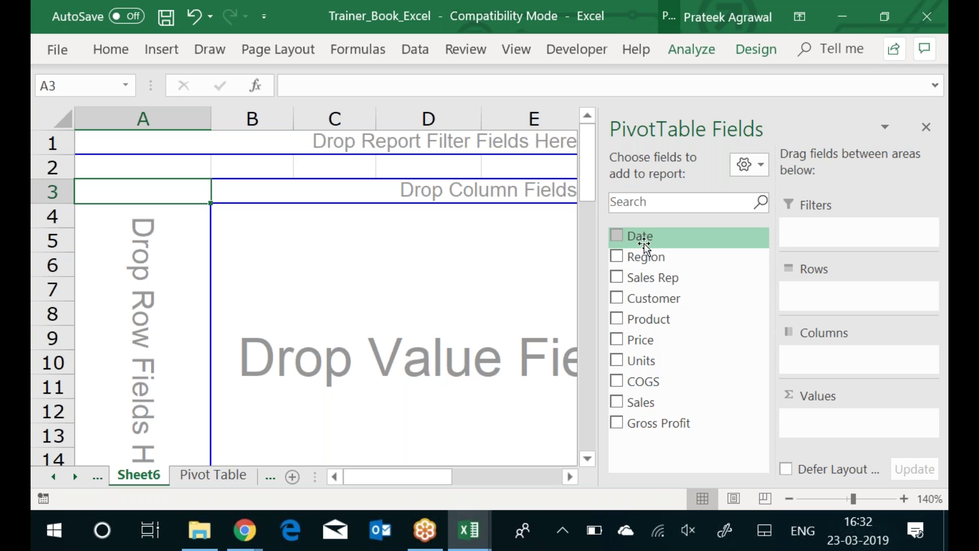
Set Date as rows and Sum of Sales as values in the pivot table, and open the grouping options for the dates
left_click_drag(646, 244, 115, 269)
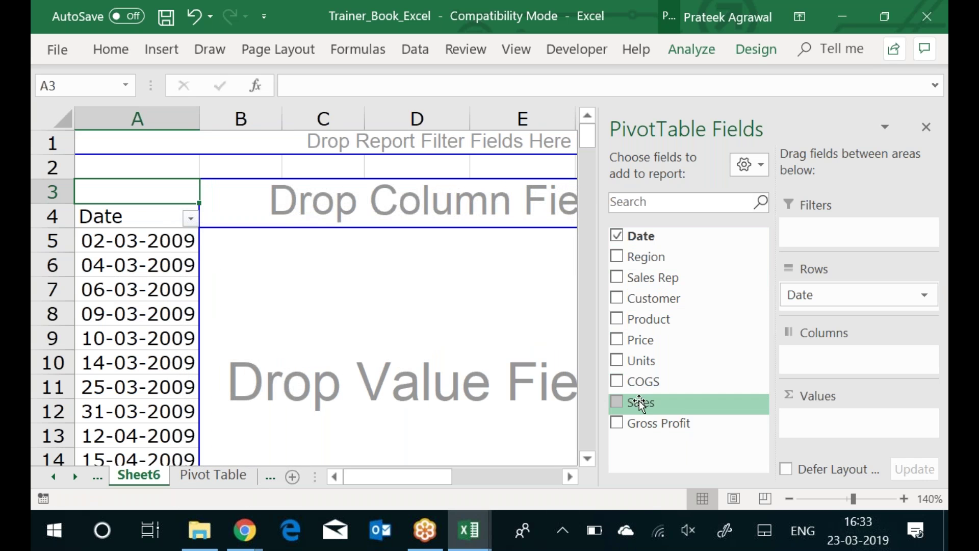
left_click(617, 402)
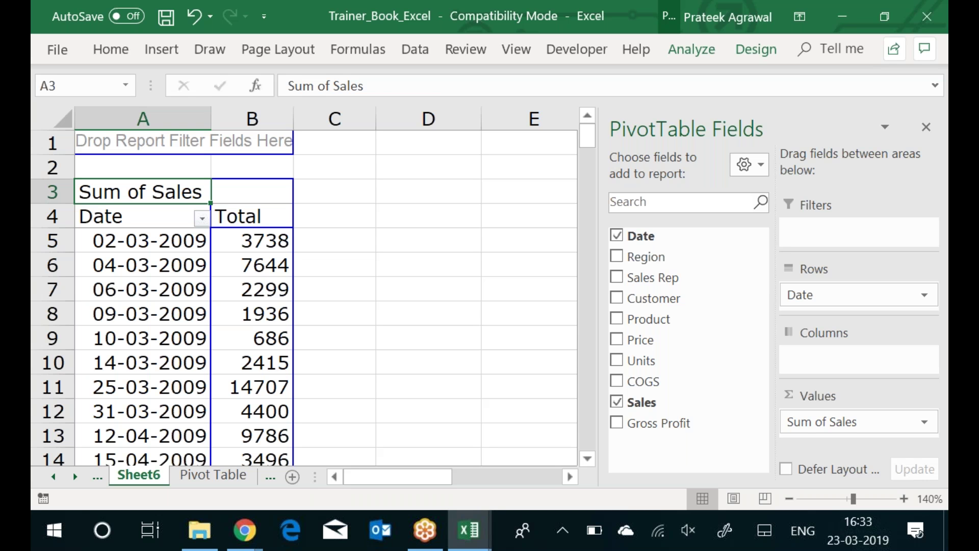
right_click(172, 267)
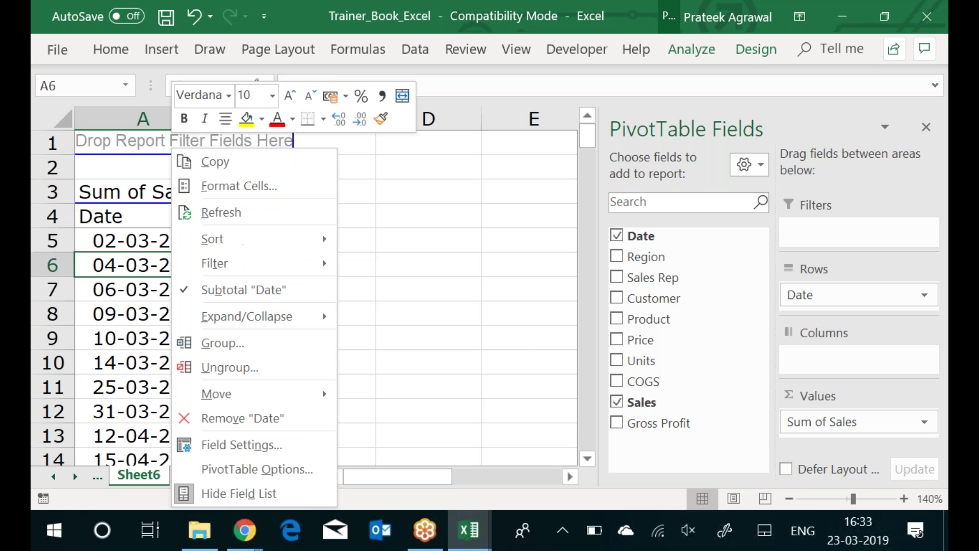
left_click(242, 345)
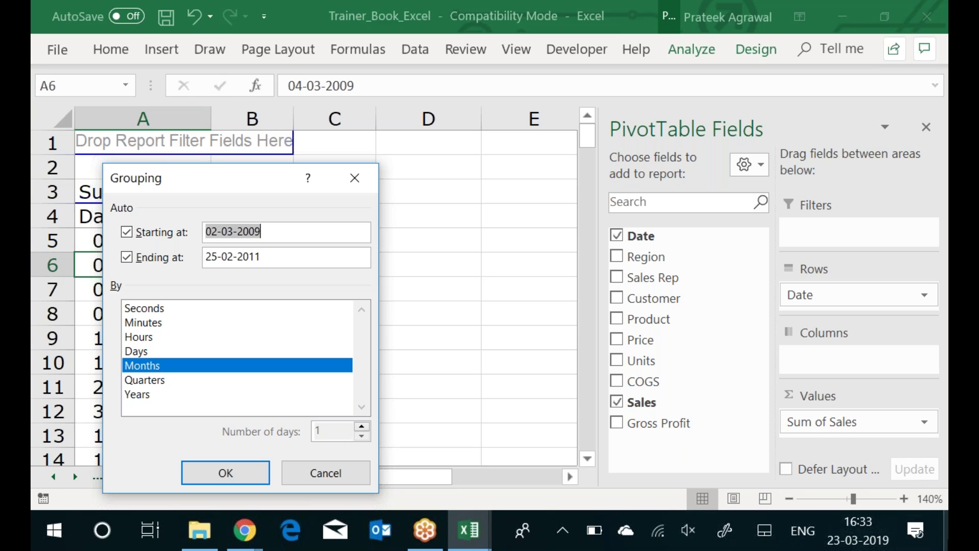
Change the display resolution to 800 × 600 in the Windows display settings, keep the change and return to the grouping options in Excel
left_click(947, 536)
right_click(417, 277)
left_click(344, 229)
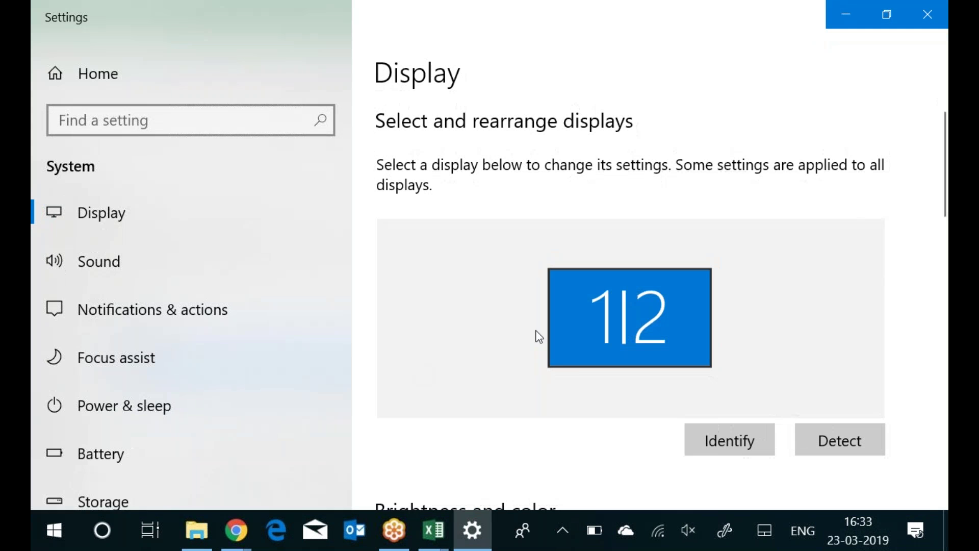
left_click_drag(943, 214, 944, 383)
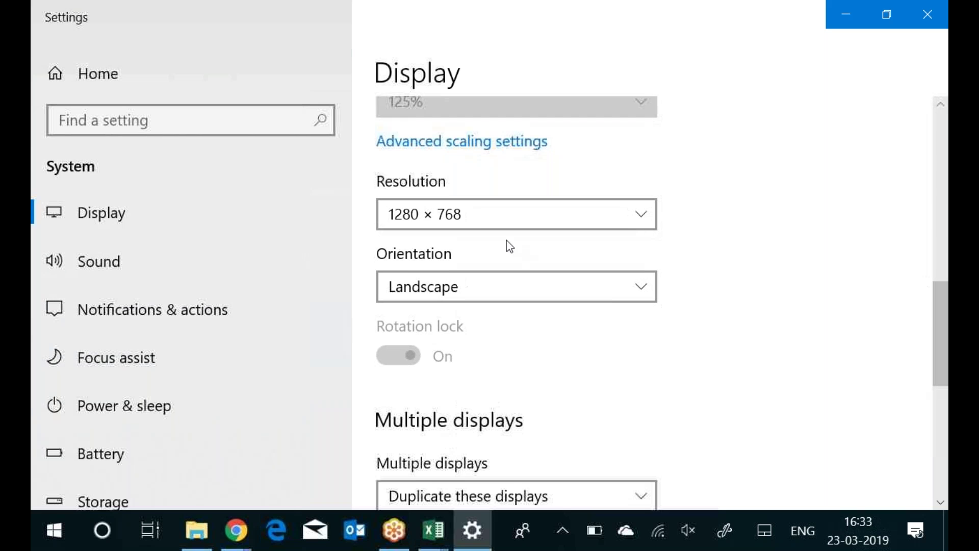
left_click(491, 212)
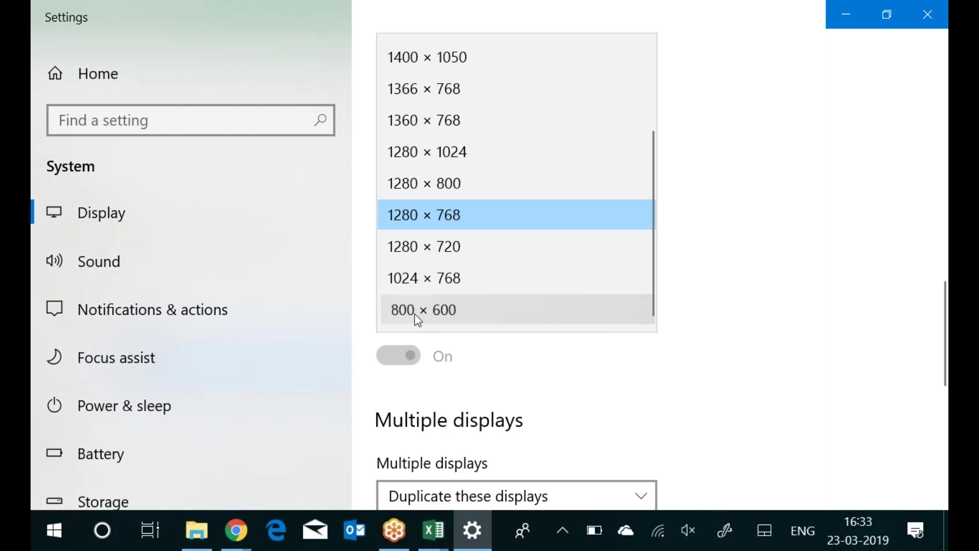
left_click(414, 311)
left_click(659, 303)
key("alt+Tab")
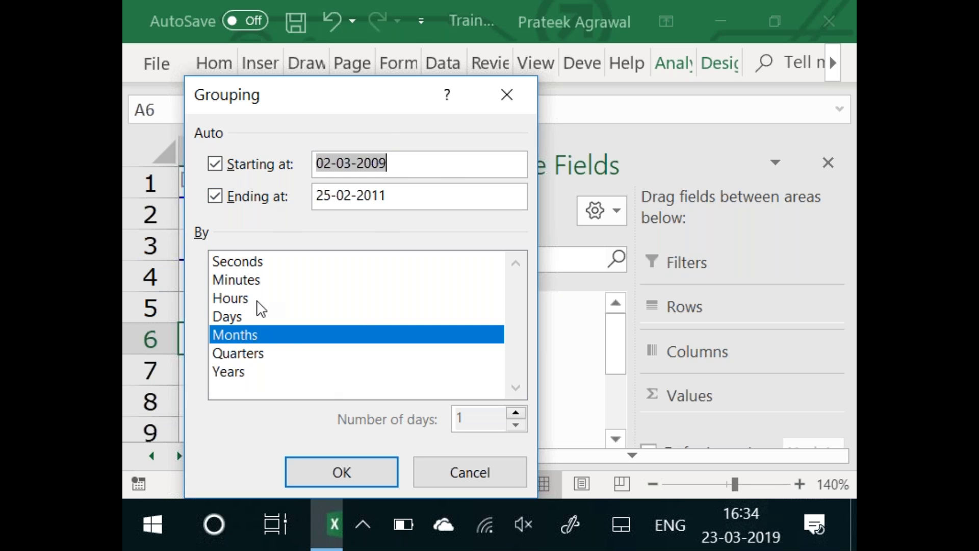
Group the pivot table's dates by Years only, without Months, and close the field list
left_click(265, 335)
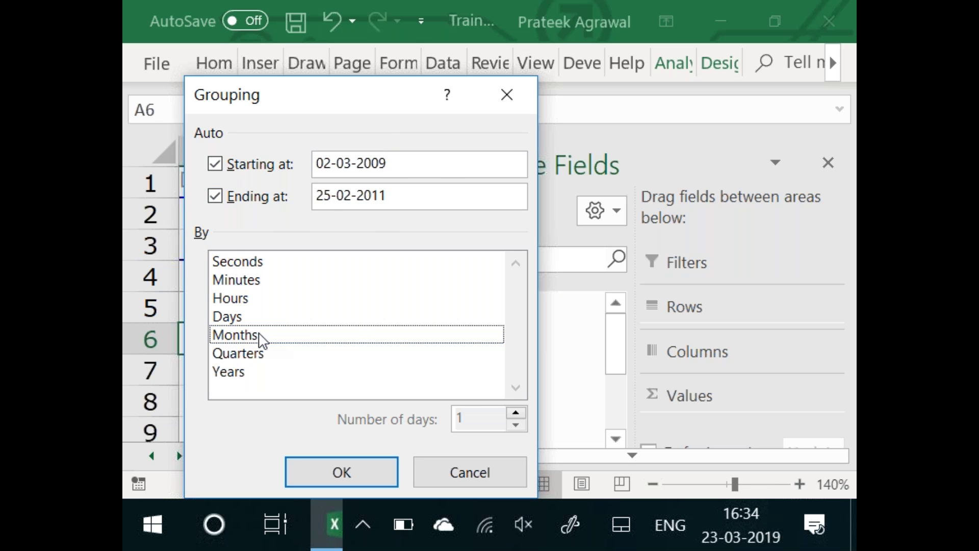
left_click(228, 374)
left_click(357, 472)
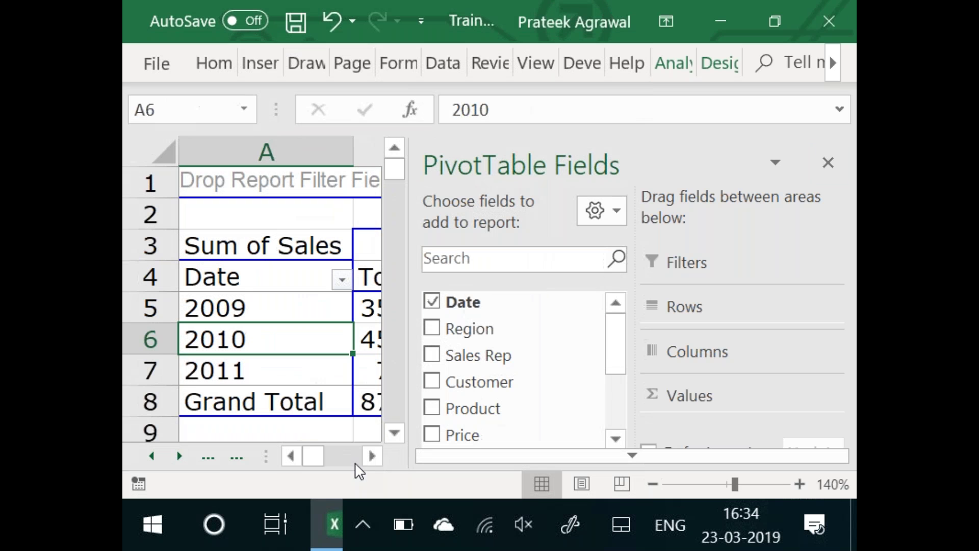
left_click(826, 162)
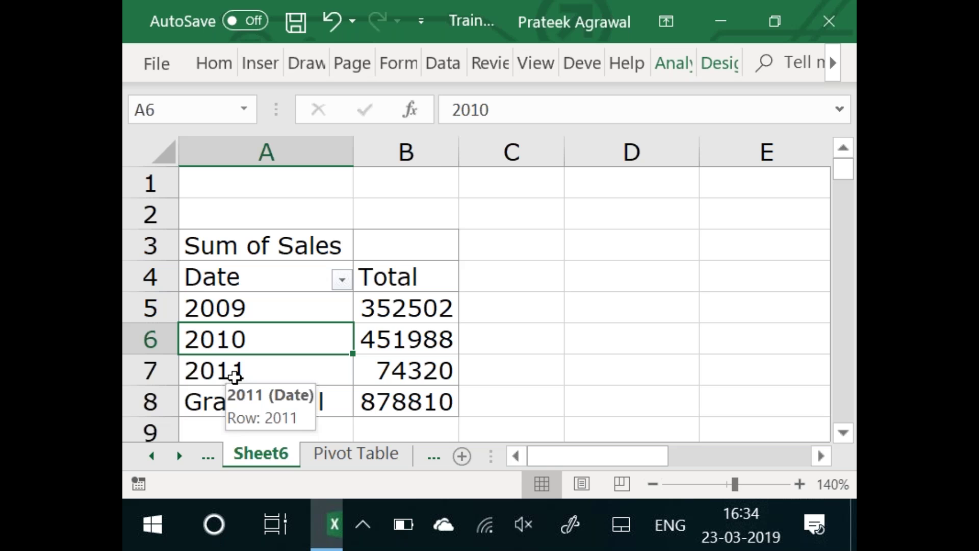
Extend the date grouping of the pivot table to both Months and Years
right_click(228, 307)
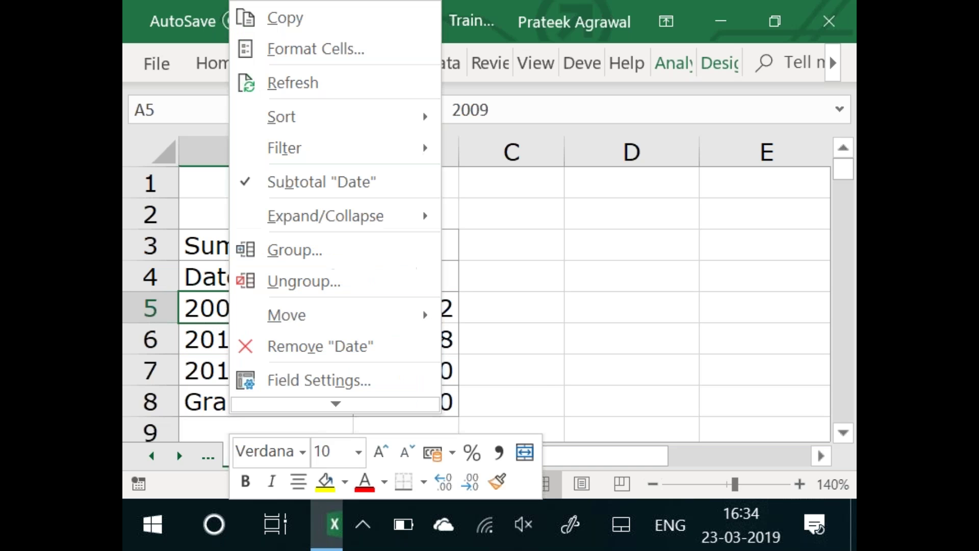
left_click(306, 259)
left_click(198, 287)
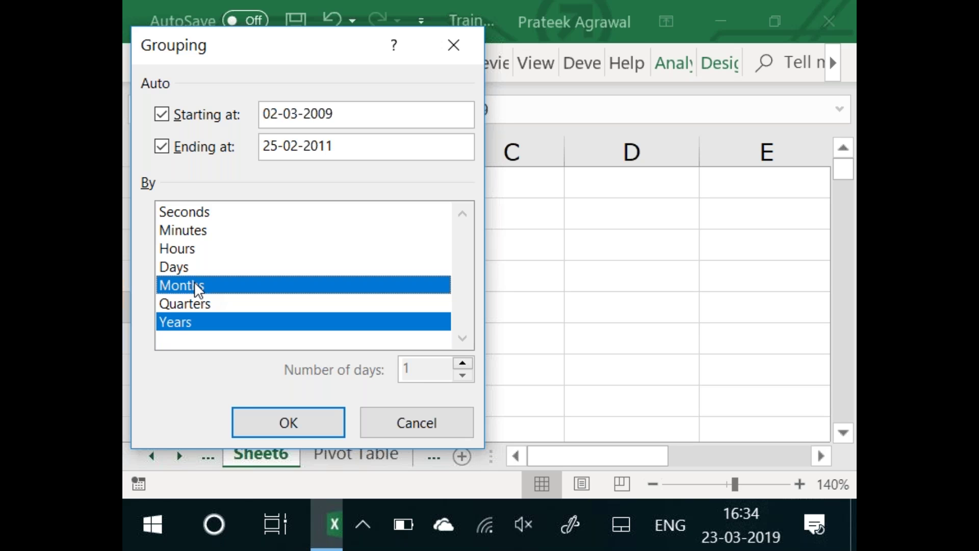
left_click(289, 434)
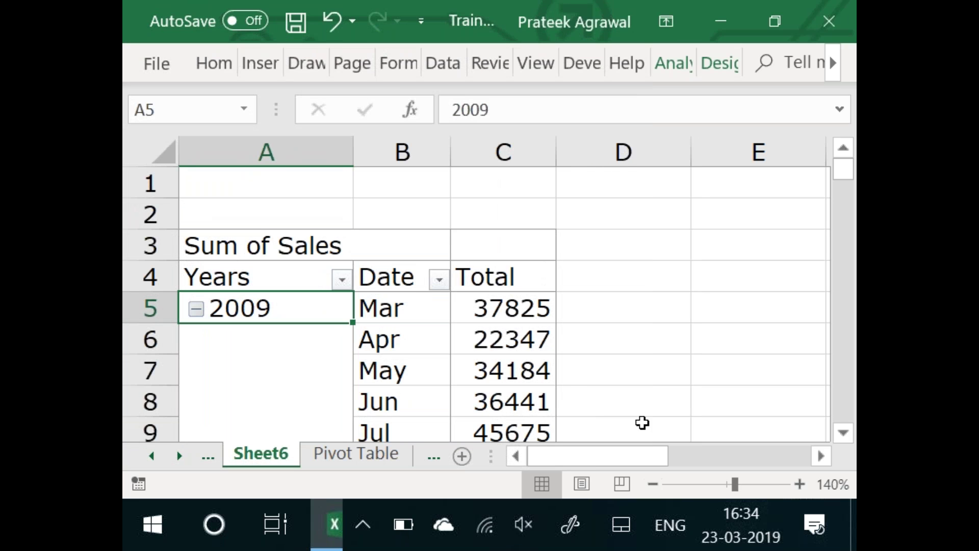
Look through the year and month rows of the grouped pivot table from 2009 down to 2011 at 100% zoom
left_click(653, 484)
left_click(653, 484)
left_click(652, 484)
left_click(653, 484)
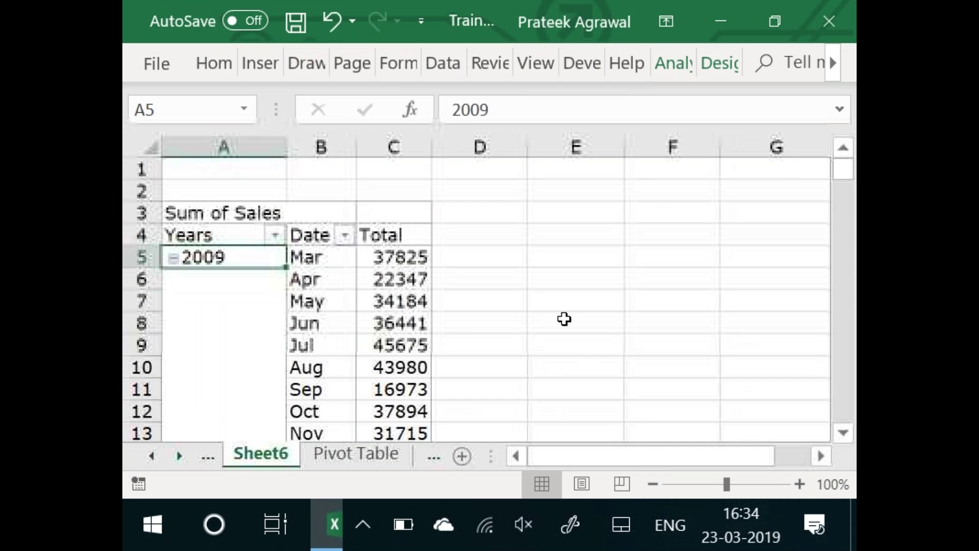
left_click(564, 320)
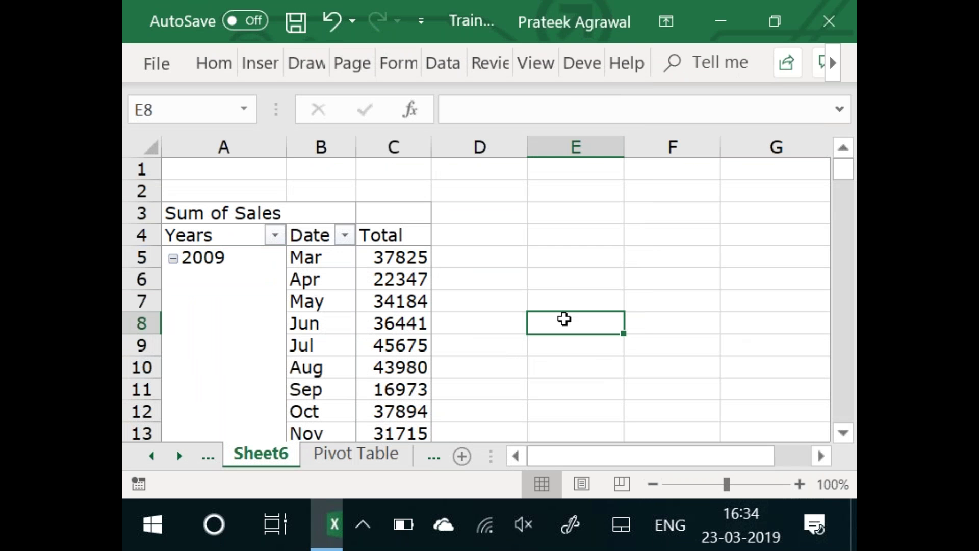
key("Down")
key("Down")
key("Down")
key("Down")
key("Down")
key("Down")
key("Down")
key("Down")
key("Down")
key("Down")
key("Down")
key("Down")
key("Down")
key("Down")
key("Down")
key("Down")
key("Down")
key("Down")
key("Down")
key("Down")
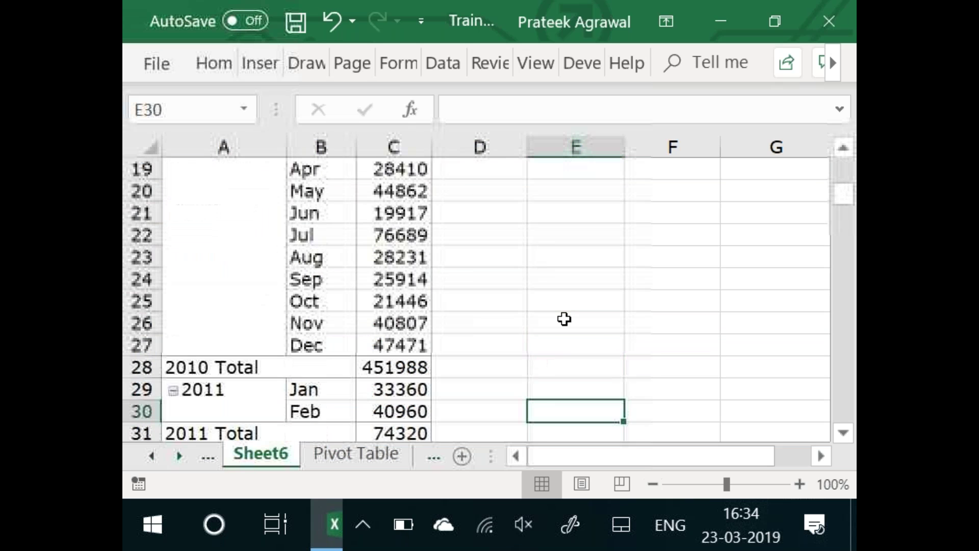
key("Up")
key("Up")
key("Up")
key("Up")
key("Up")
key("Up")
key("Up")
key("Up")
key("Up")
key("Up")
key("Up")
key("Up")
key("Up")
key("Up")
key("Up")
key("Up")
key("Up")
key("Up")
key("Up")
key("Up")
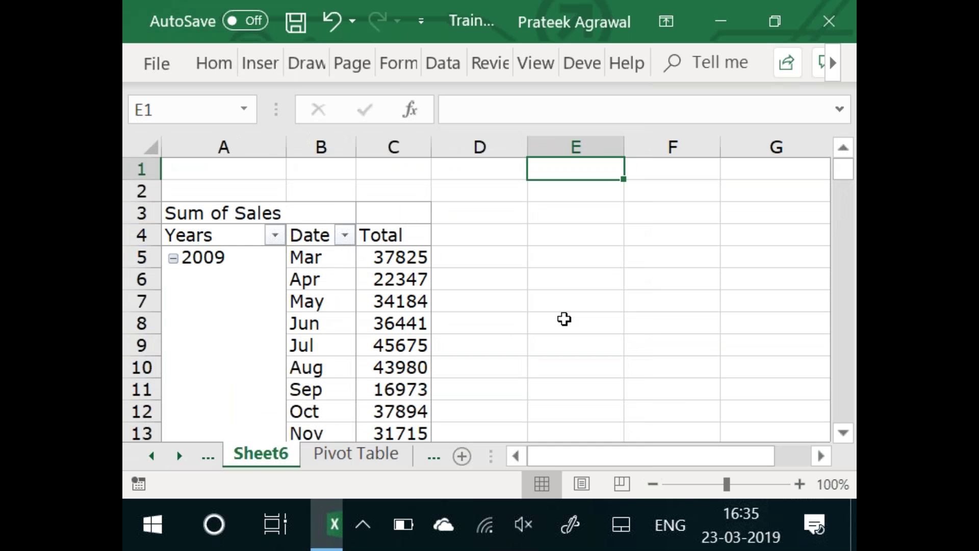
Examine the Years and Date columns at 130% zoom, following the months from March 2009 to June 2010
left_click(800, 484)
left_click(800, 484)
left_click(799, 484)
left_click(349, 251)
key("Left")
key("Left")
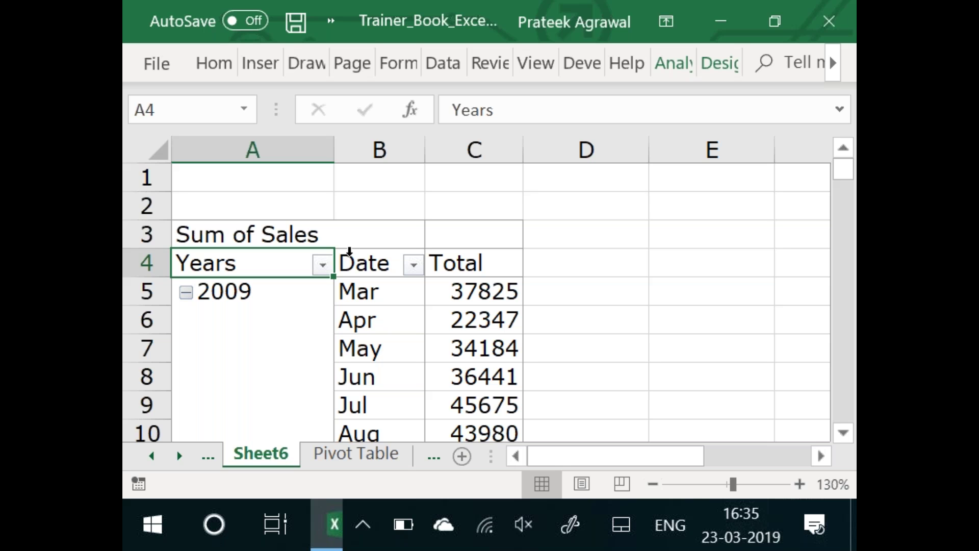
key("Down")
key("Right")
key("Down")
key("Down")
key("Down")
key("Down")
key("Down")
key("Down")
key("Down")
key("Down")
key("Down")
key("Down")
key("Down")
key("Down")
key("Down")
key("Down")
key("Down")
key("Down")
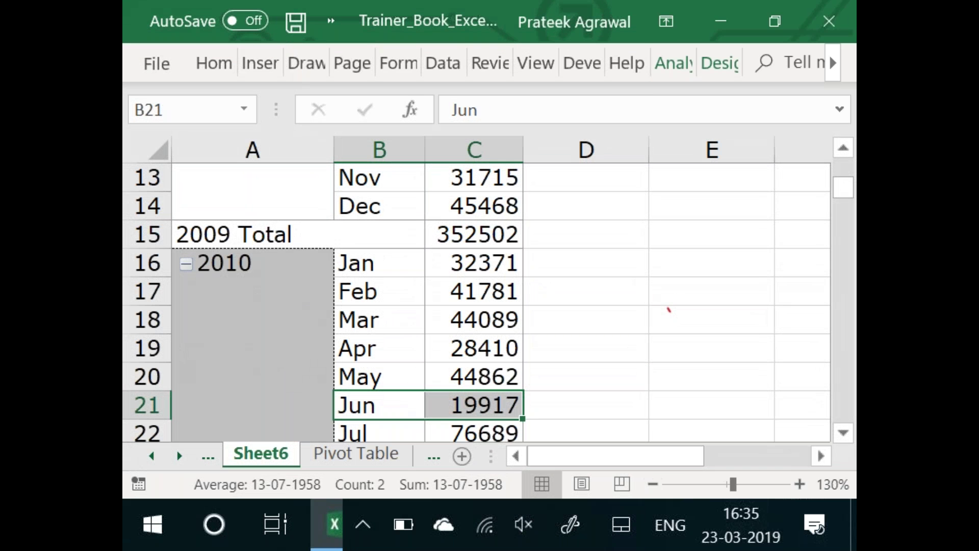
left_click(474, 405)
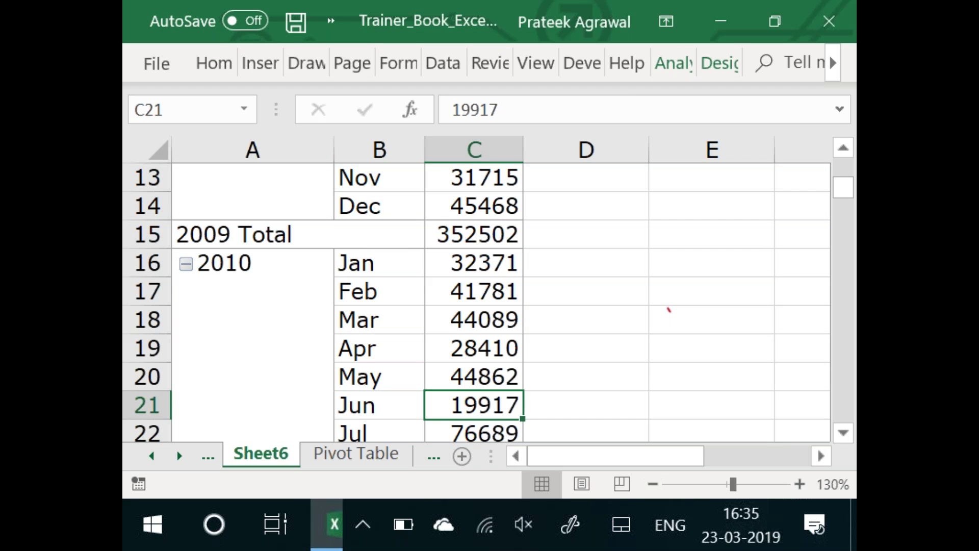
key("ctrl+Up")
key("ctrl+Up")
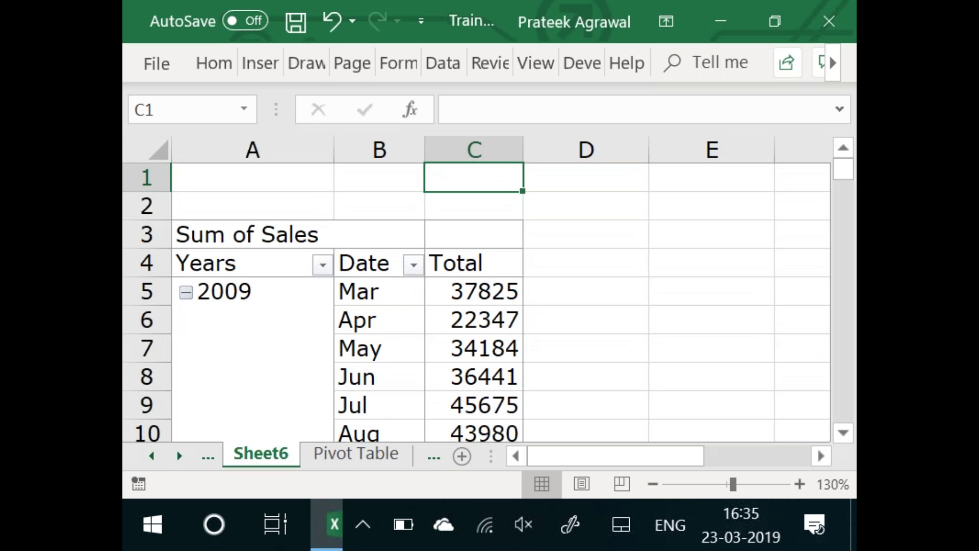
Compare the monthly sales of 2009 and early 2010 in the pivot table's Total column
key("Down")
key("Down")
key("Down")
key("Down")
key("Down")
key("Up")
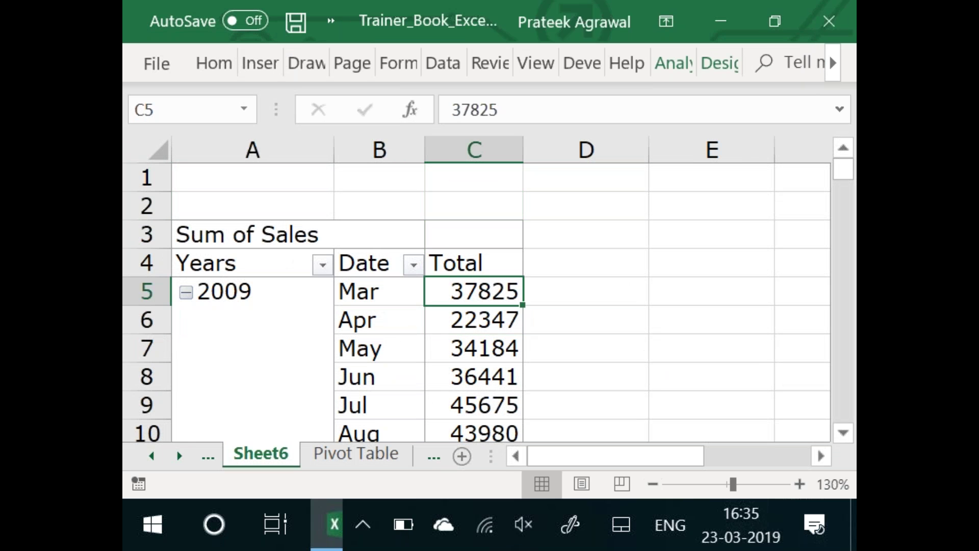
key("Down")
key("Down")
key("Down")
key("Down")
key("Down")
key("Down")
key("Down")
key("Down")
key("Down")
key("Down")
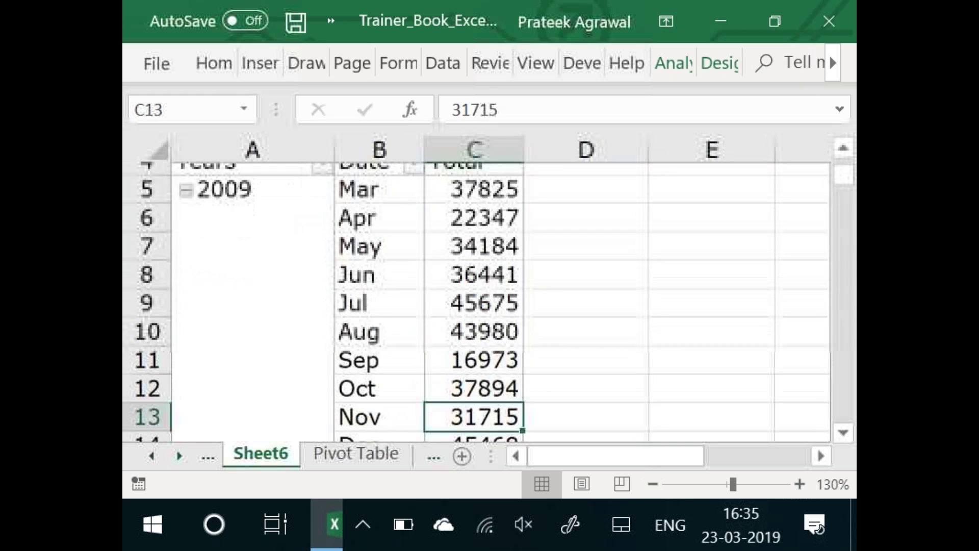
key("Down")
key("Down")
key("Down")
key("Down")
key("Down")
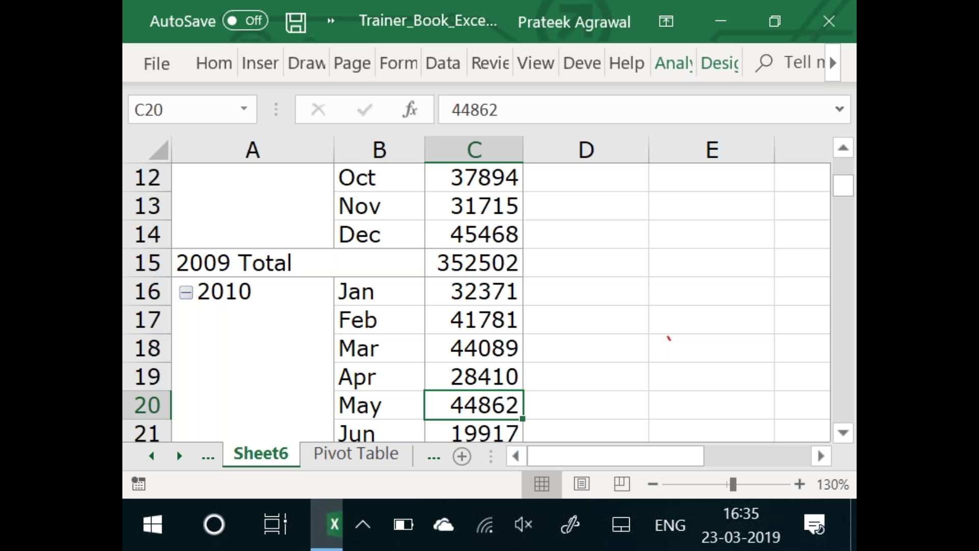
key("Up")
key("Up")
key("Up")
key("Up")
key("Up")
key("Up")
key("Up")
key("Up")
key("Up")
key("Up")
key("Up")
key("Up")
key("Up")
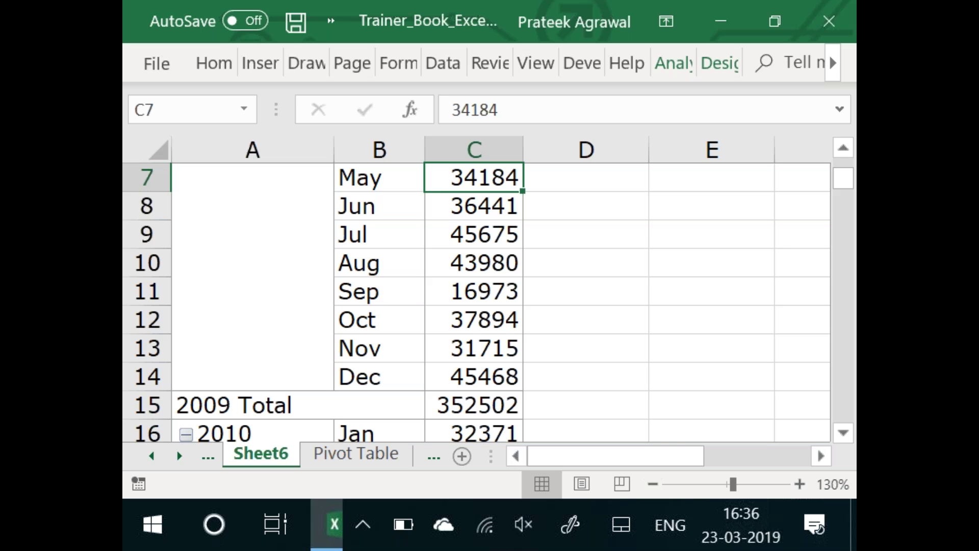
Look through the monthly sales and yearly totals of the pivot table down to the Grand Total row
key("Up")
key("Up")
key("Up")
key("Up")
key("Up")
key("Up")
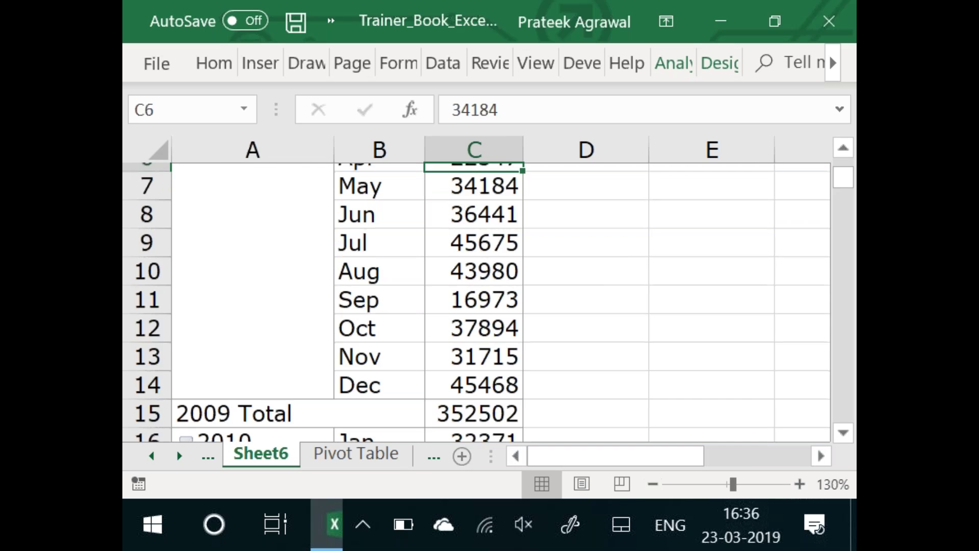
key("Down")
key("Down")
key("Down")
key("Down")
key("Down")
key("Down")
key("Down")
key("Down")
key("Down")
key("Down")
key("Down")
key("Down")
key("Down")
key("Down")
key("Down")
key("Down")
key("Down")
key("Down")
key("Down")
key("Down")
key("Down")
key("Down")
key("Down")
key("Down")
key("Down")
key("Down")
key("Down")
key("Down")
key("Down")
key("Down")
key("Down")
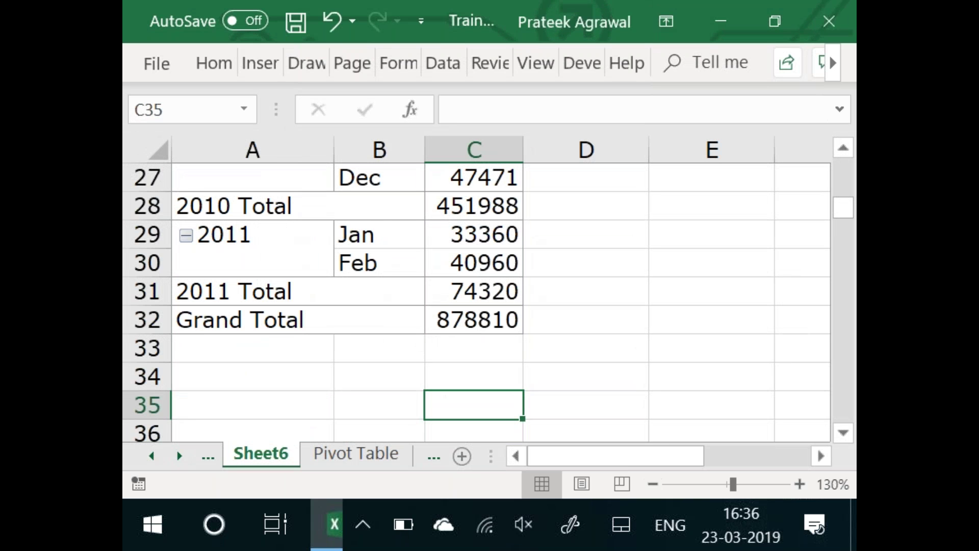
Review the 2011 and 2010 monthly sales upward to the 2009 Total row
key("Up")
key("Up")
key("Up")
key("Up")
key("Up")
key("Up")
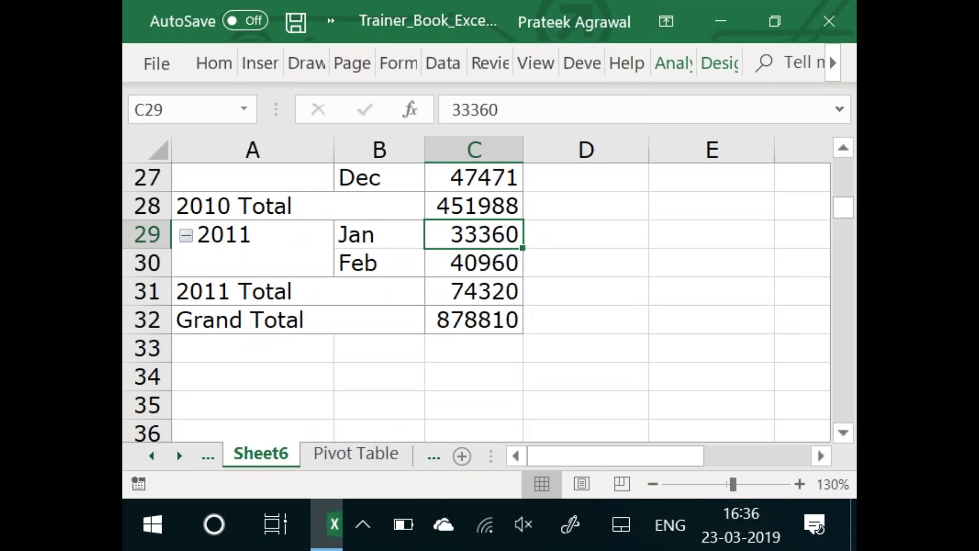
key("Up")
key("Up")
key("Up")
key("Up")
key("Up")
key("Up")
key("Up")
key("Up")
key("Up")
key("Up")
key("Up")
key("Up")
key("Up")
key("Up")
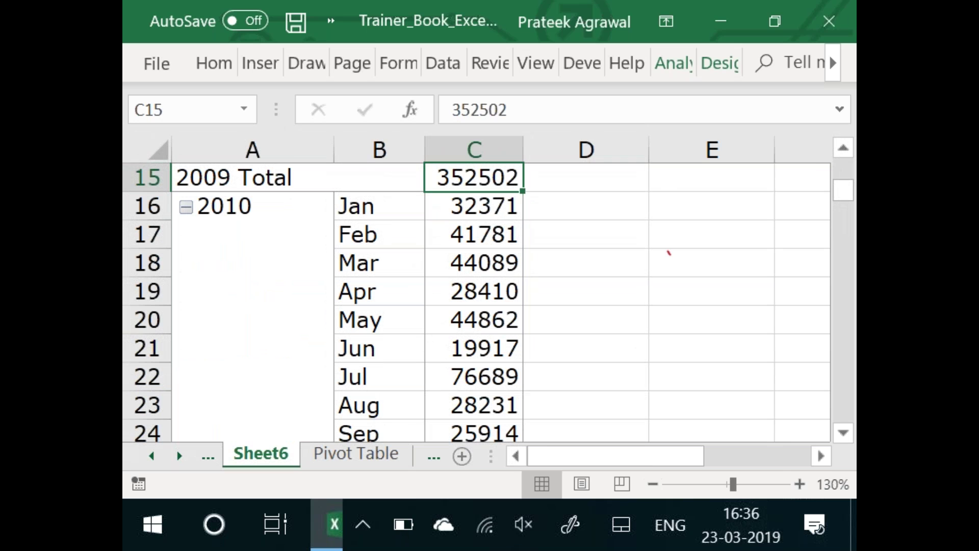
key("Right")
key("Right")
key("shift+Right")
key("shift+Right")
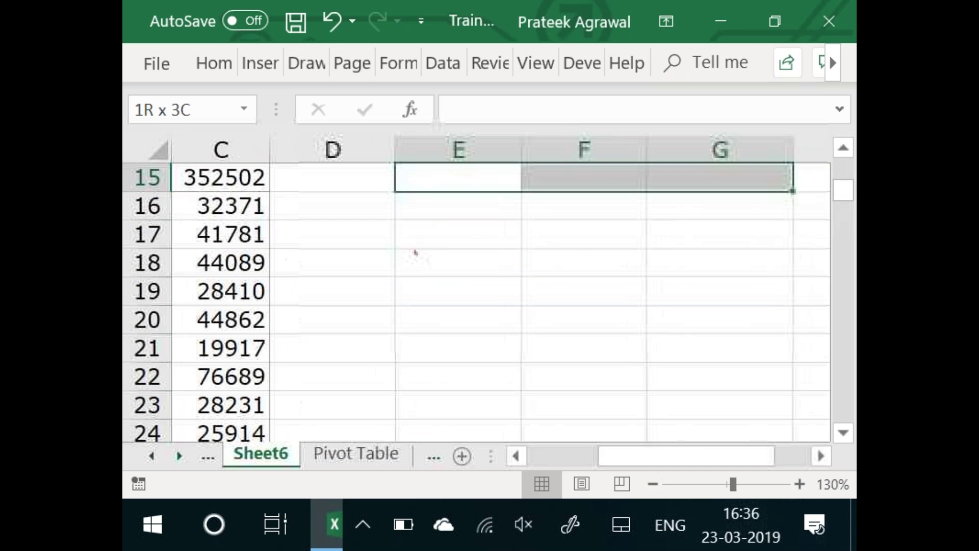
key("Left")
key("Down")
key("shift+Down")
key("shift+Down")
key("shift+Down")
key("shift+Down")
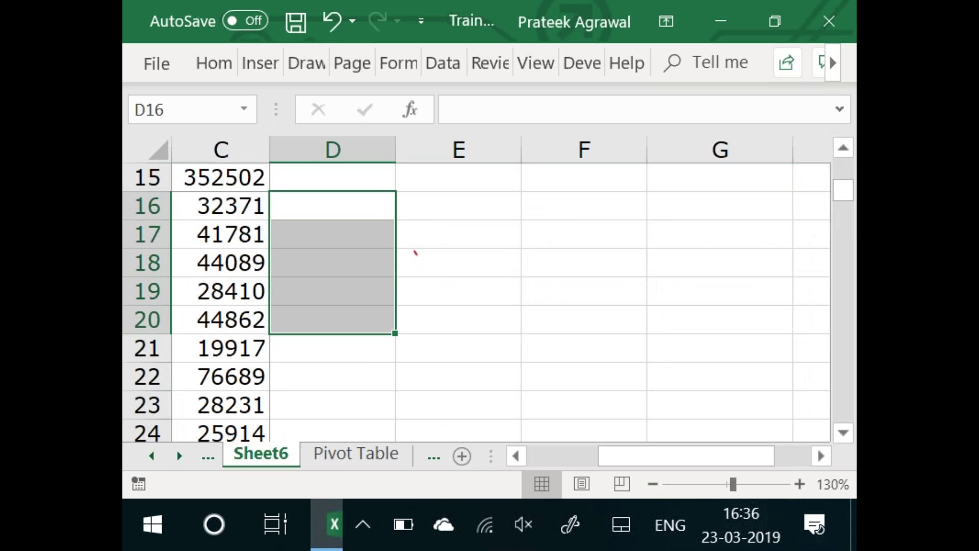
key("Left")
key("Left")
key("Left")
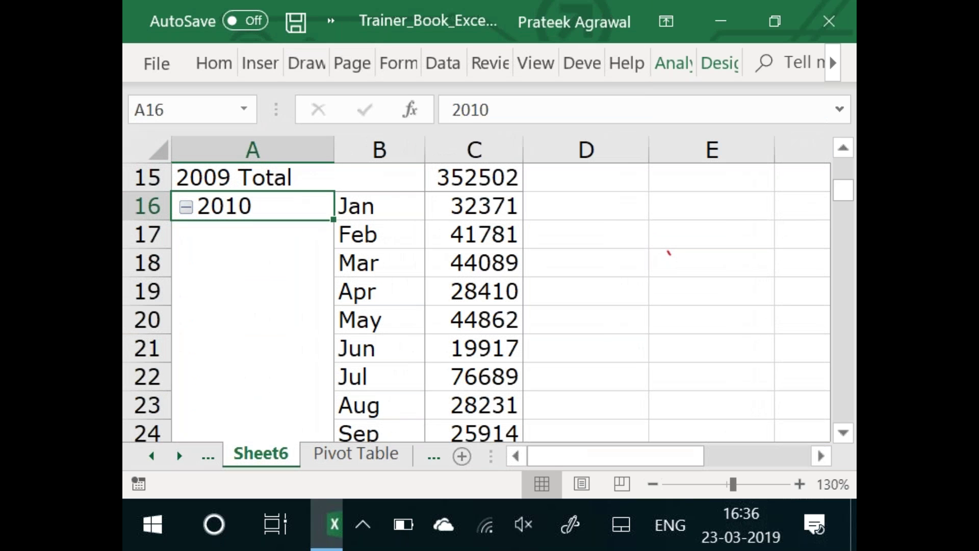
key("Up")
key("Up")
left_click(386, 254)
right_click(386, 254)
left_click(451, 379)
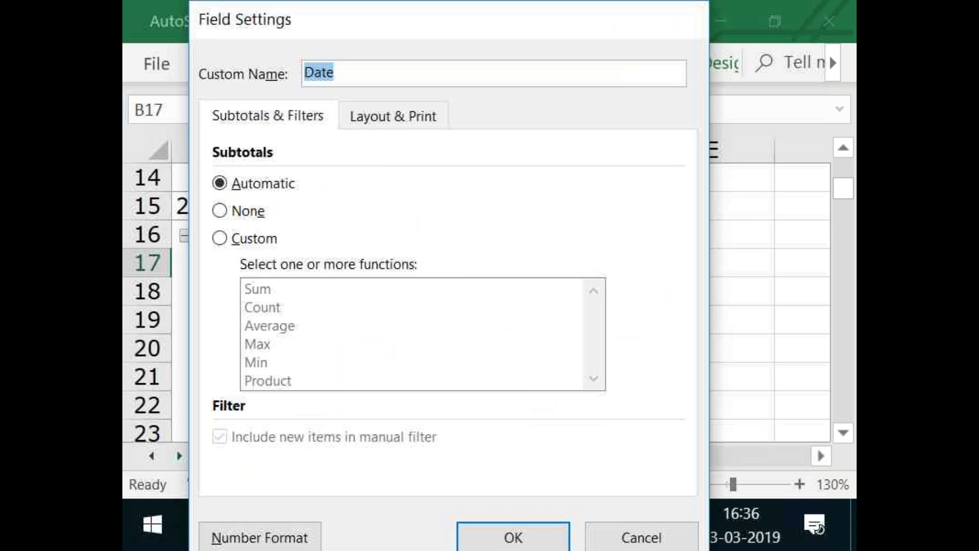
key("Escape")
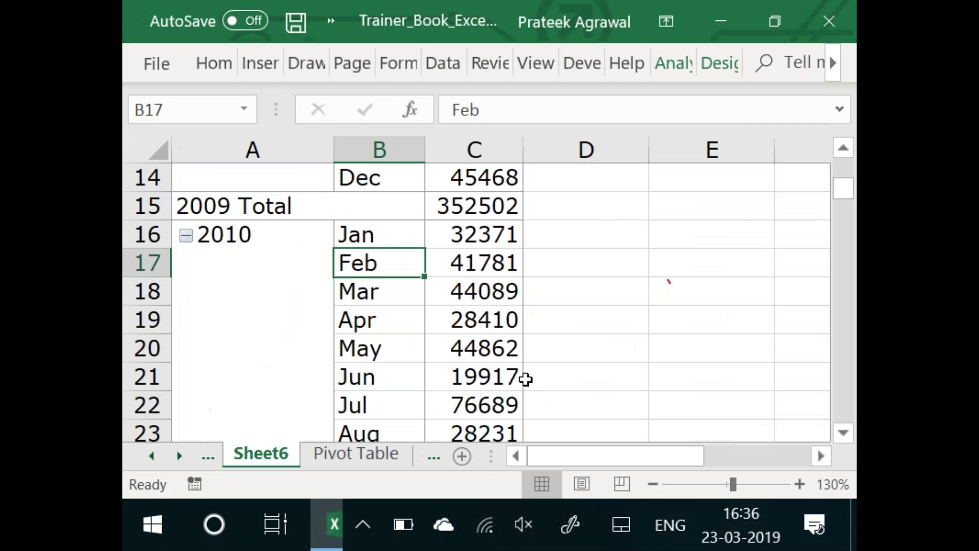
Show the pivot table's field list with only the areas section in a 2 by 2 layout
right_click(391, 233)
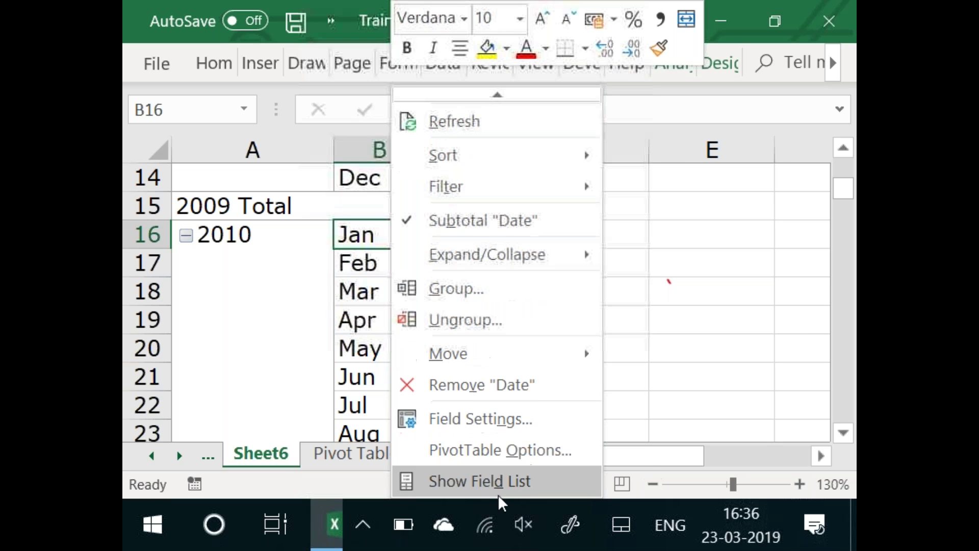
left_click(497, 490)
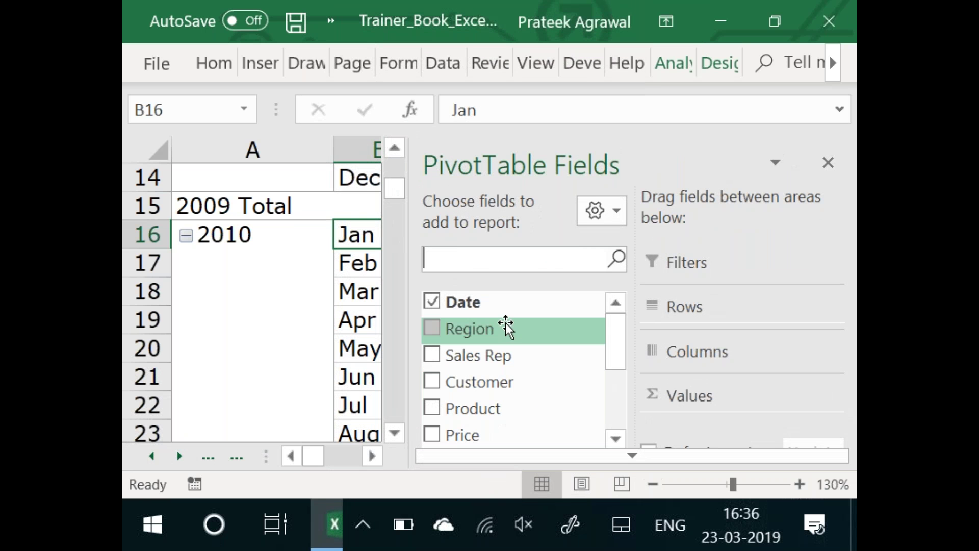
left_click(612, 214)
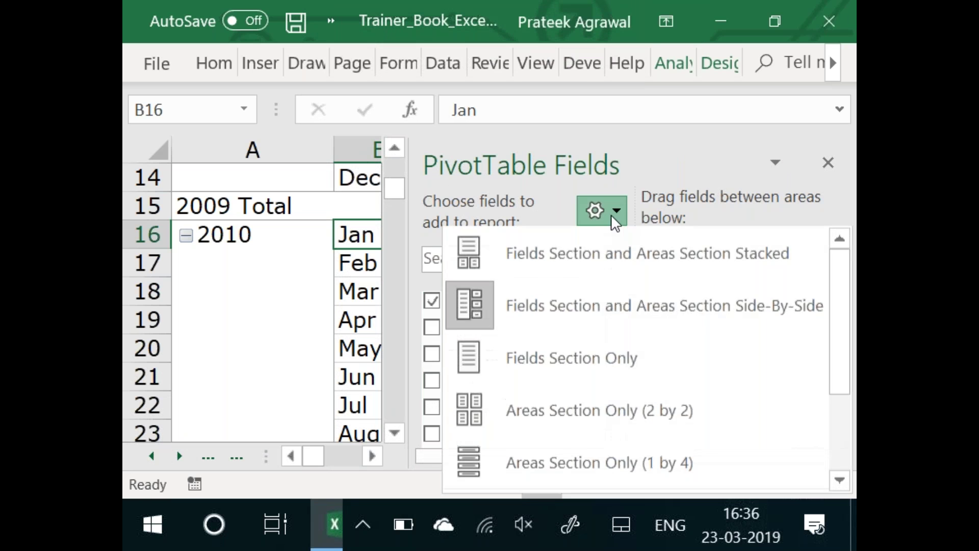
left_click(515, 403)
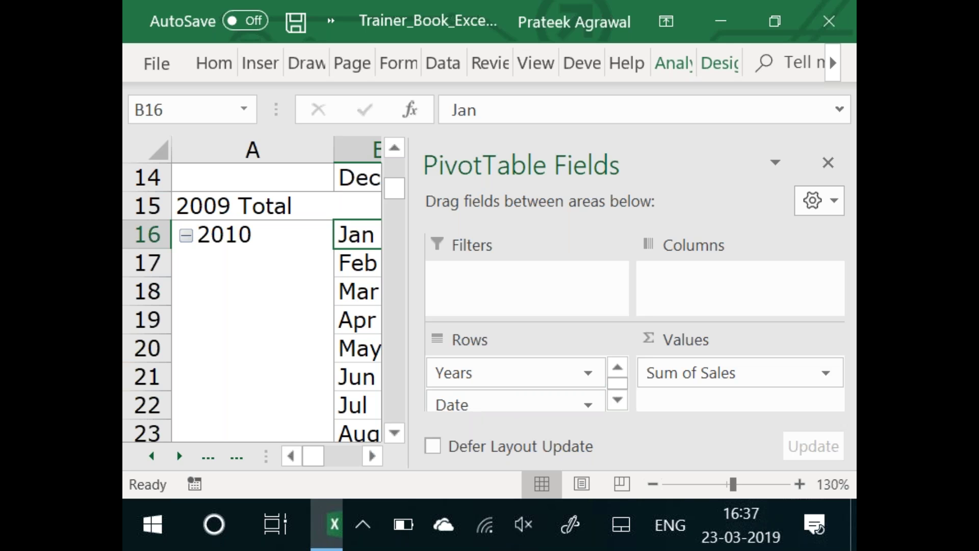
Move the Years field from the rows to the columns of the pivot table and close the field list
left_click_drag(465, 372, 763, 285)
left_click(256, 327)
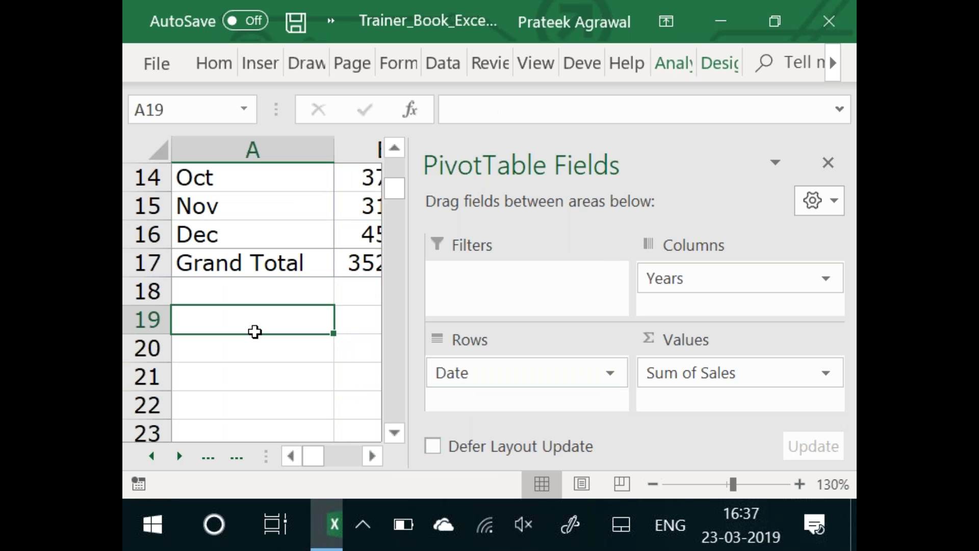
key("Up")
key("Up")
key("Up")
key("Up")
key("Up")
key("Up")
key("Up")
key("Up")
key("Up")
key("Up")
key("Up")
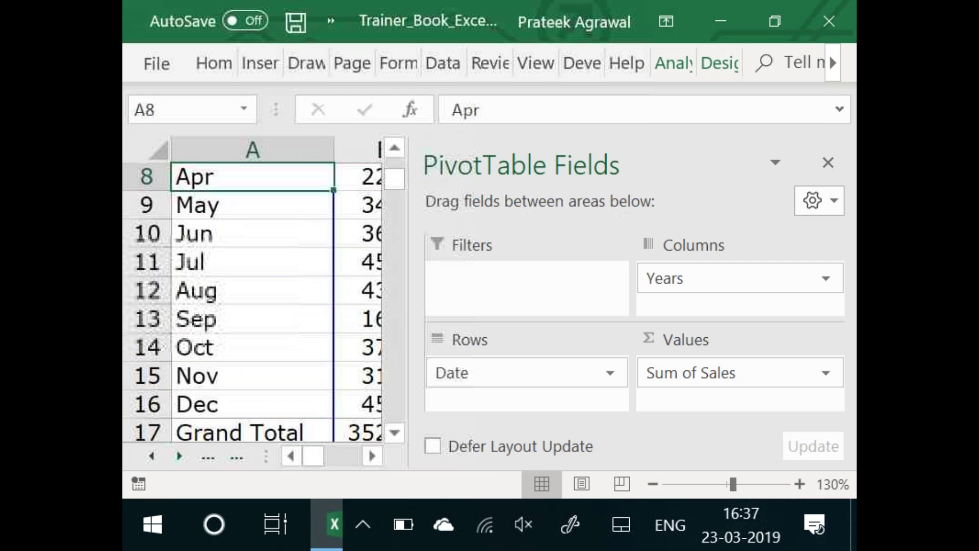
left_click(828, 165)
Examine the month-by-year layout from its header row, following the 2009 column down to the Grand Total row
key("Up")
key("Up")
key("Up")
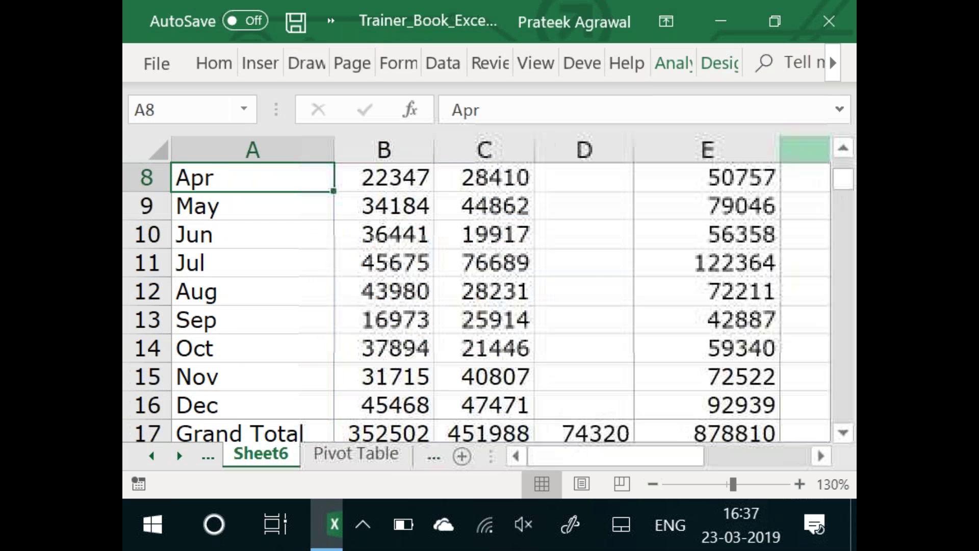
key("Up")
key("Up")
key("Up")
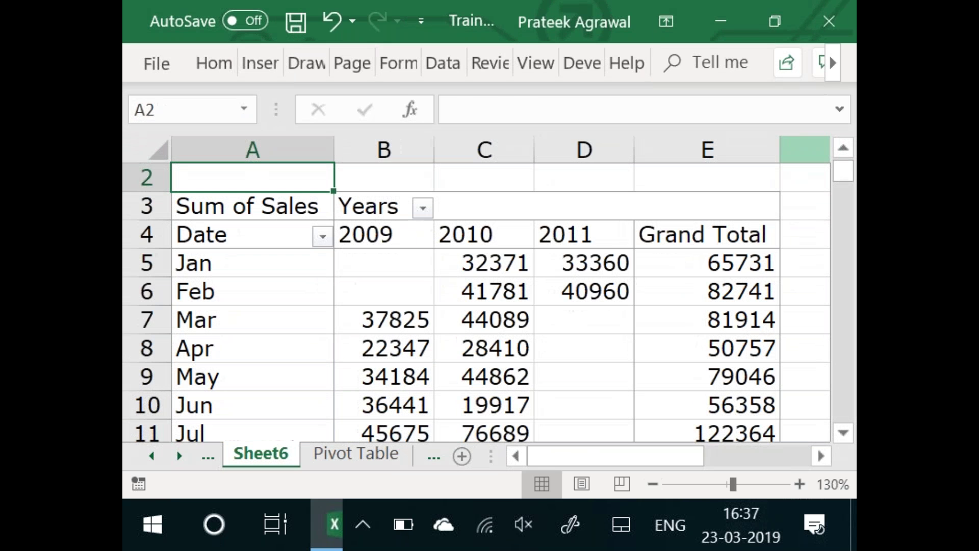
key("Right")
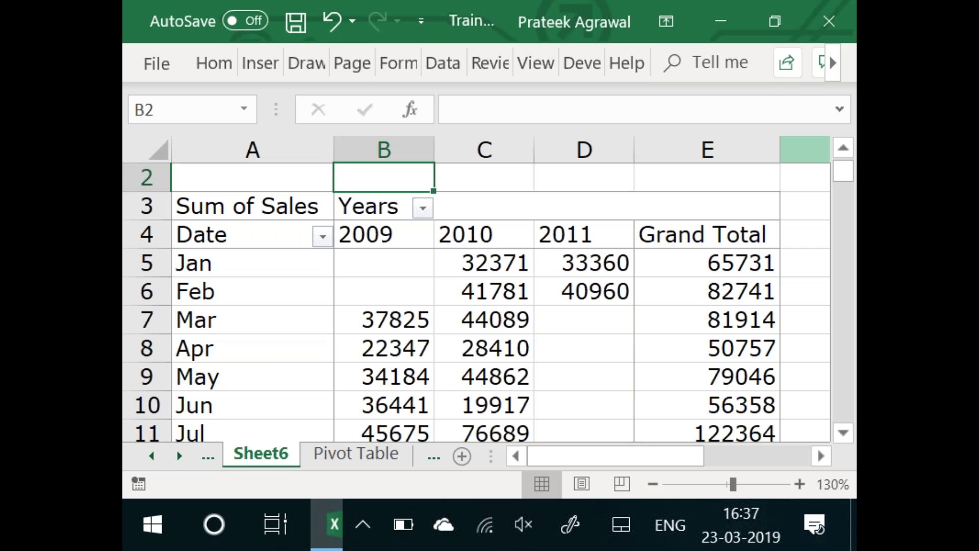
key("Down")
key("Down")
key("Down")
key("shift+Down")
key("shift+Down")
key("shift+Down")
key("shift+Down")
key("shift+Down")
key("shift+Down")
key("shift+Down")
key("shift+Down")
key("shift+Down")
key("shift+Down")
key("shift+Down")
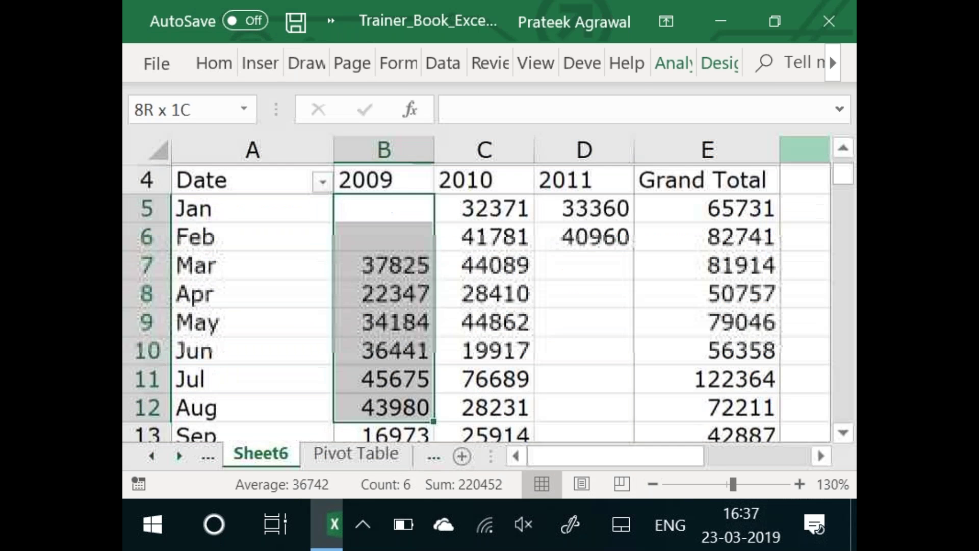
key("shift+Down")
key("shift+Down")
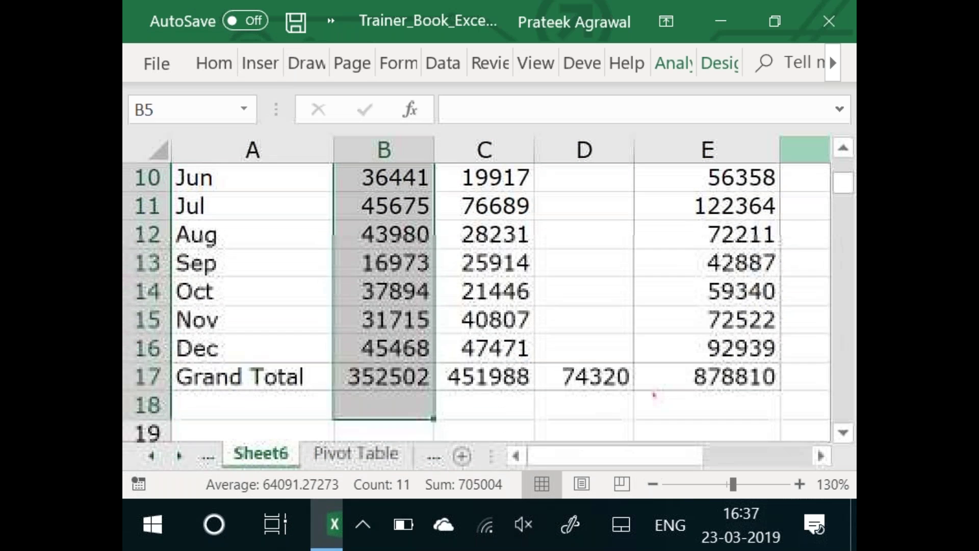
Compare the yearly grand totals and the June to December sales across the year columns
key("Down")
key("Down")
key("ctrl+Down")
key("shift+Right")
key("shift+Right")
key("Up")
key("Up")
key("Up")
key("Up")
key("Up")
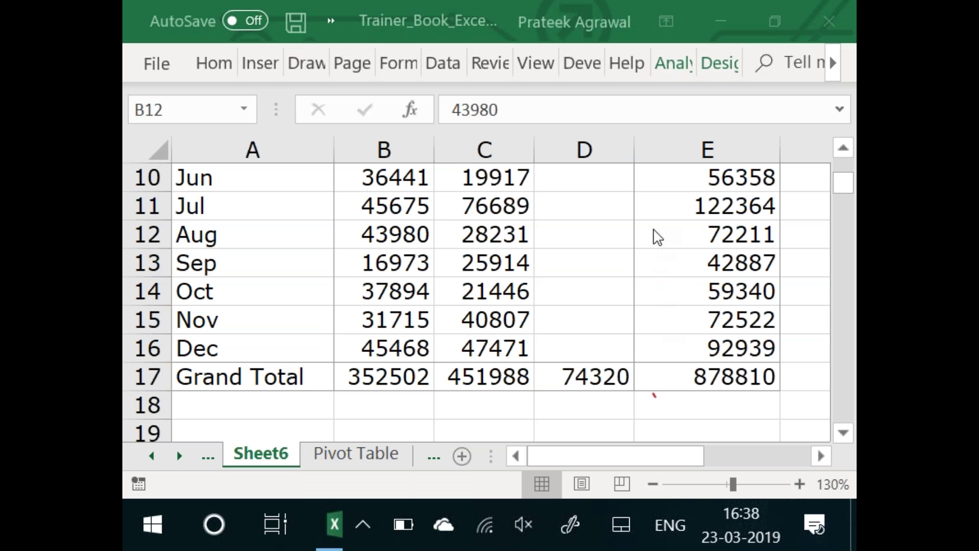
left_click(384, 234)
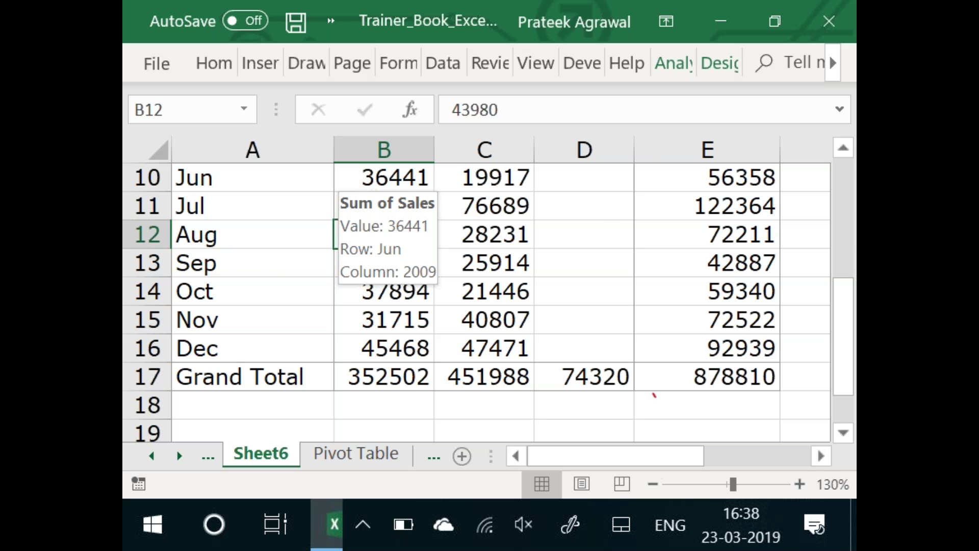
Read the Sales Range and No. Sales example table beside the source data on the Pivot Table sheet
key("ctrl+Page_Down")
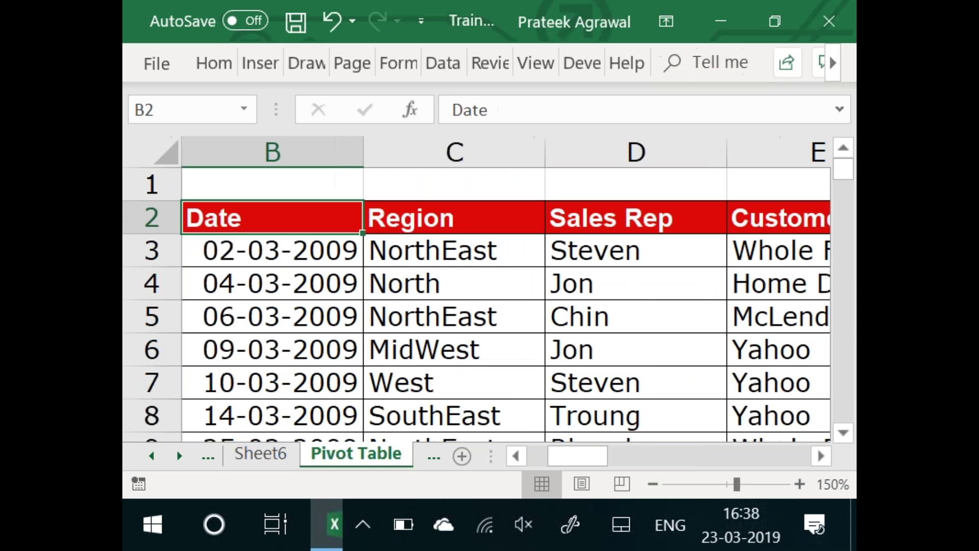
key("Right")
key("Right")
key("Right")
key("Right")
key("Right")
key("Right")
key("Right")
key("Right")
key("Right")
key("Right")
key("Right")
key("Right")
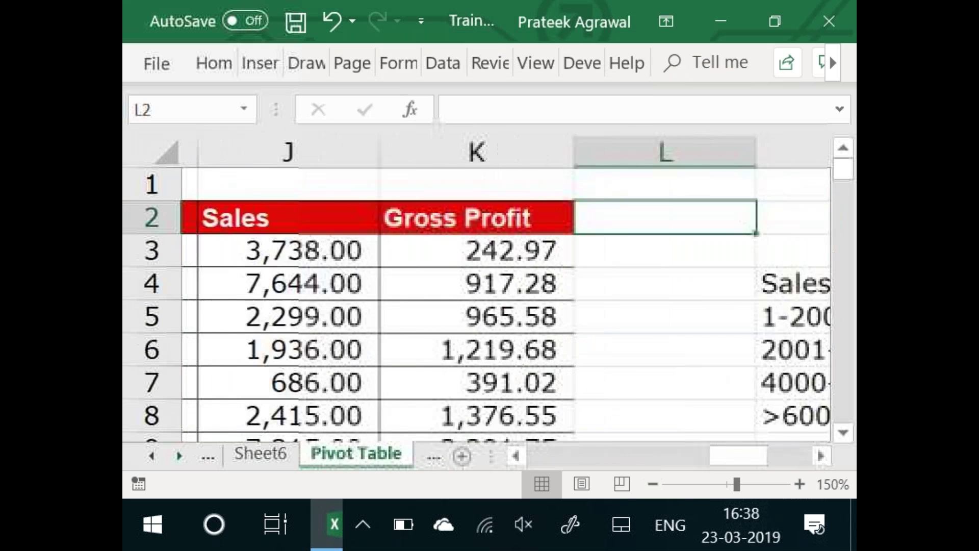
key("Down")
key("Down")
key("Down")
key("Down")
key("Down")
key("Down")
key("Down")
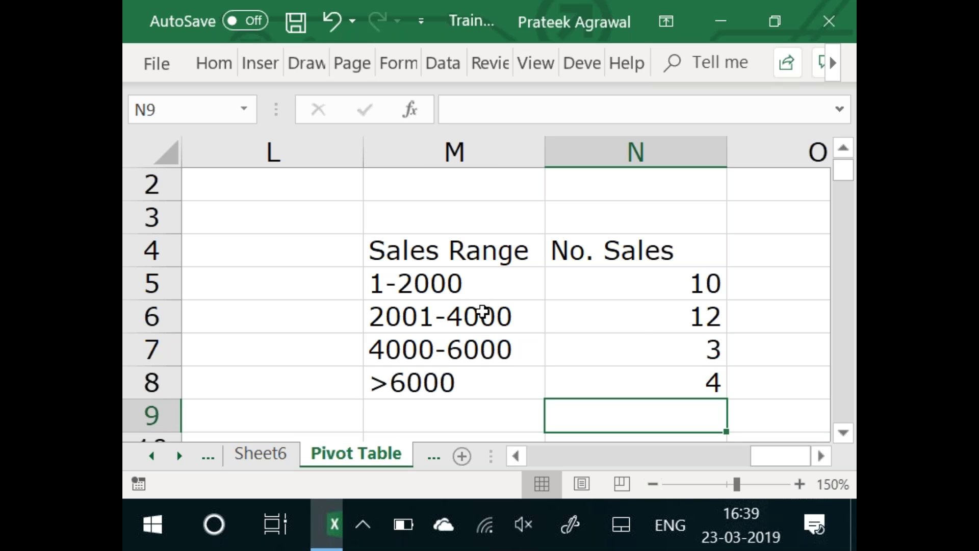
left_click(640, 317)
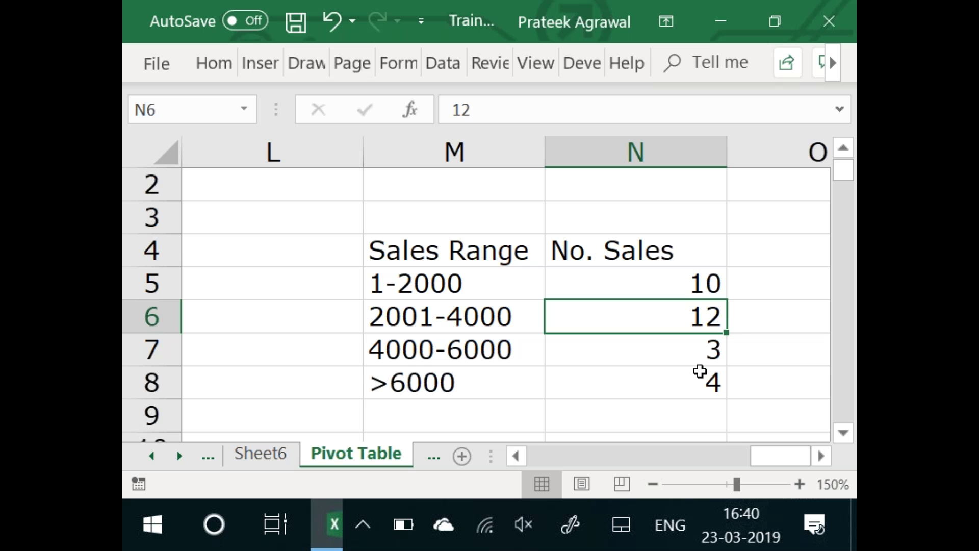
Empty the Sheet6 pivot table by removing the Years, Date and Sum of Sales fields from its layout
key("ctrl+Page_Up")
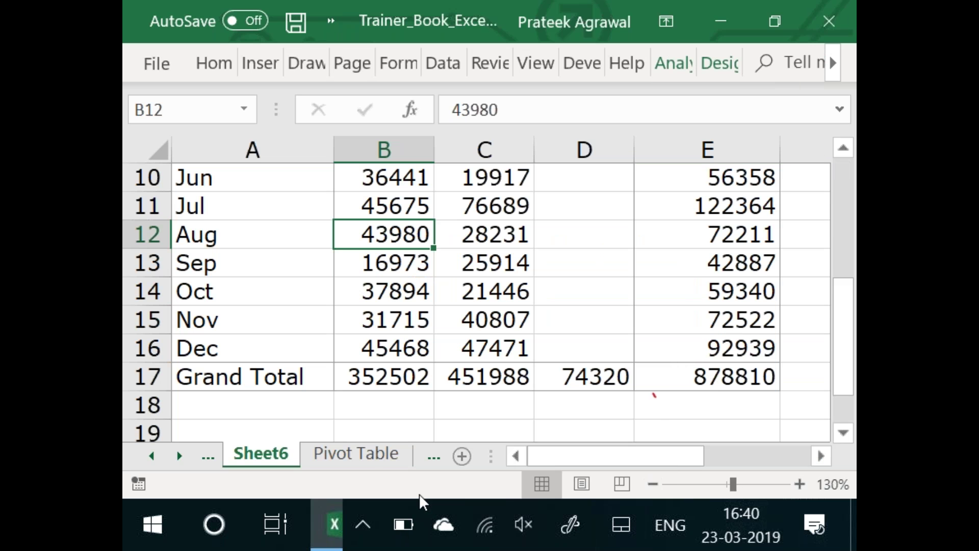
key("Up")
key("Up")
key("Up")
key("Up")
key("Up")
right_click(430, 178)
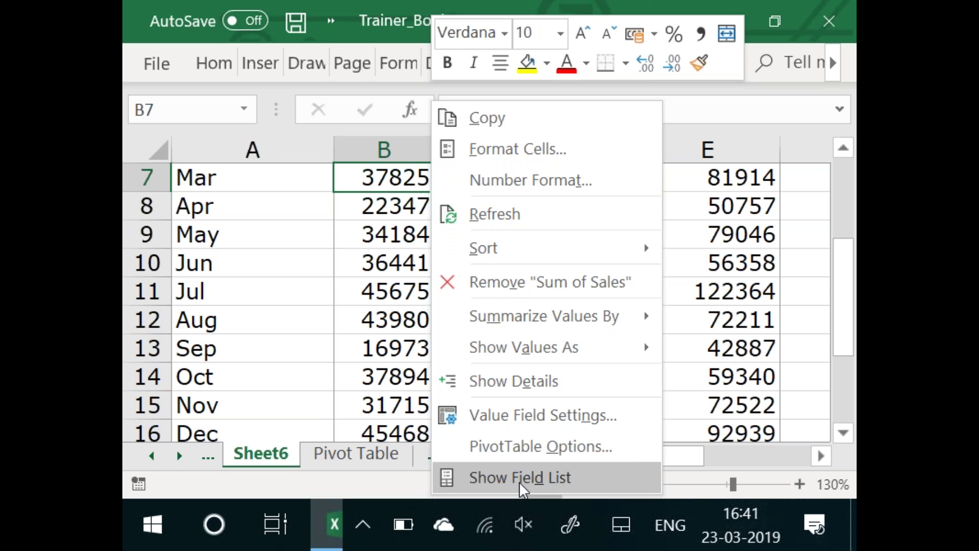
left_click(520, 480)
left_click_drag(695, 280, 306, 255)
left_click_drag(498, 385, 306, 387)
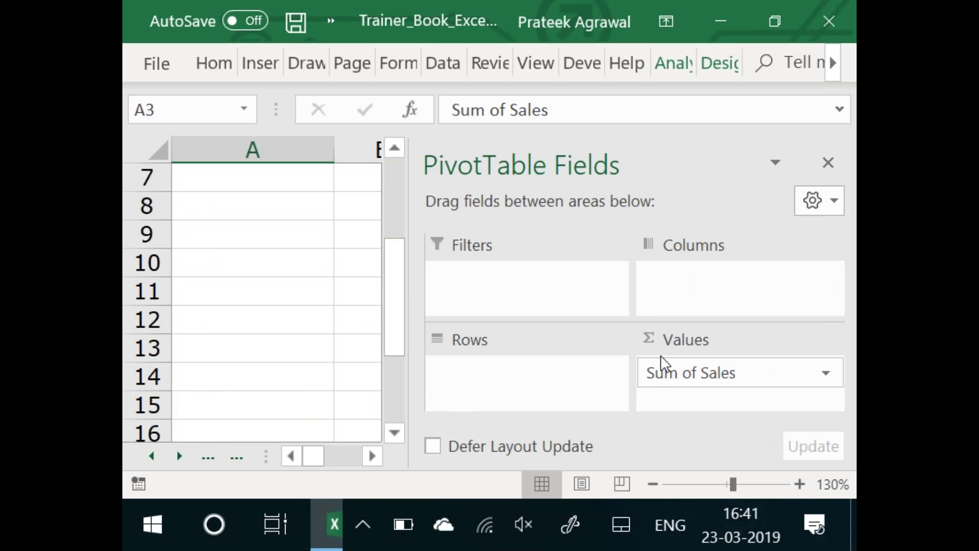
left_click_drag(672, 375, 850, 230)
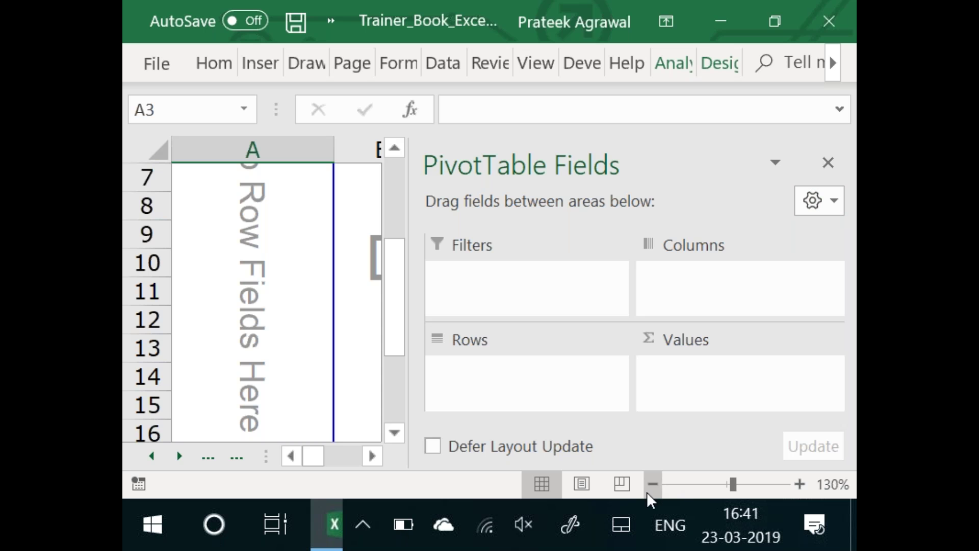
Zoom Sheet6 out to 90%, show only the fields section of the PivotTable Fields list, and narrow the pane
left_click(646, 492)
left_click(647, 492)
left_click(647, 491)
left_click(646, 492)
left_click(839, 200)
left_click(531, 357)
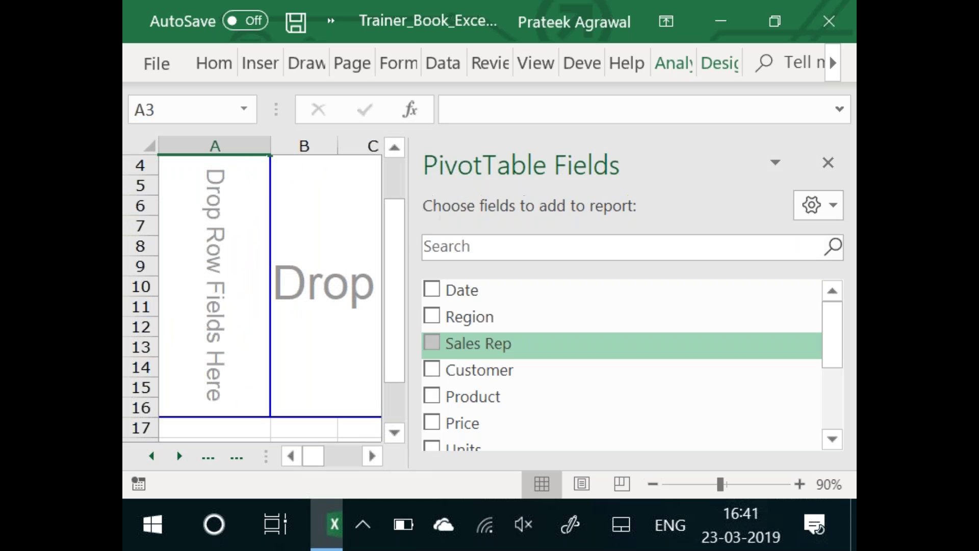
left_click_drag(408, 303, 666, 267)
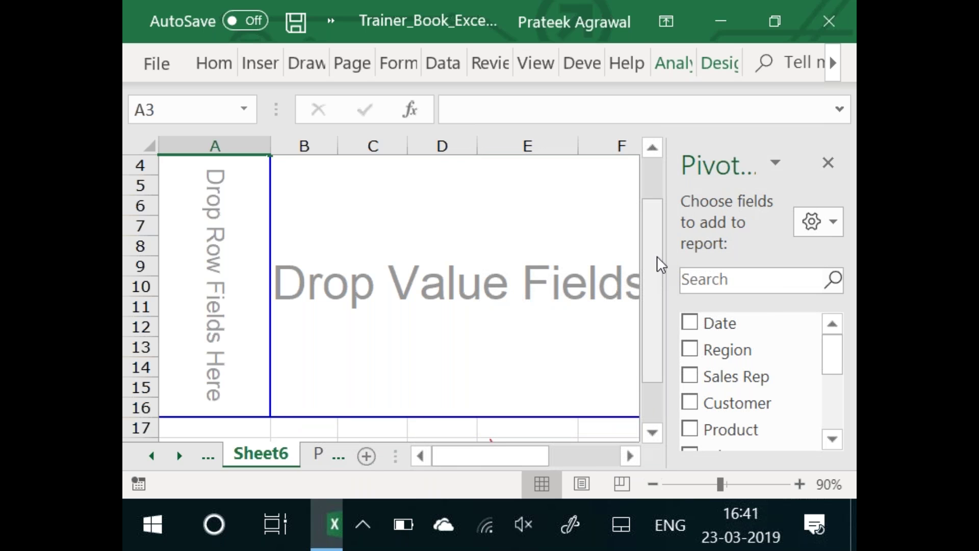
Place the Sales field in the Sheet6 pivot table's value area and summarize it by Count
scroll(657, 256, "up", 1)
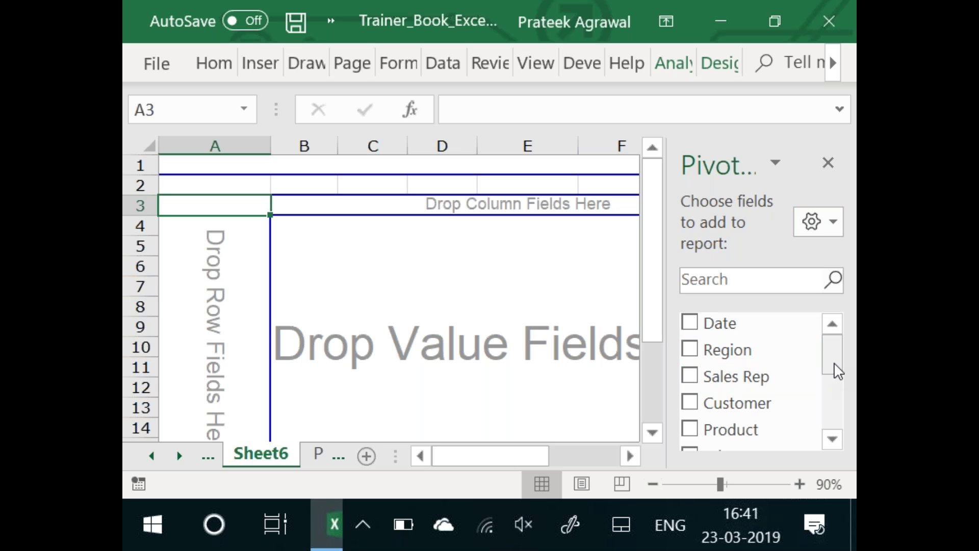
left_click_drag(834, 362, 834, 401)
left_click_drag(710, 413, 531, 385)
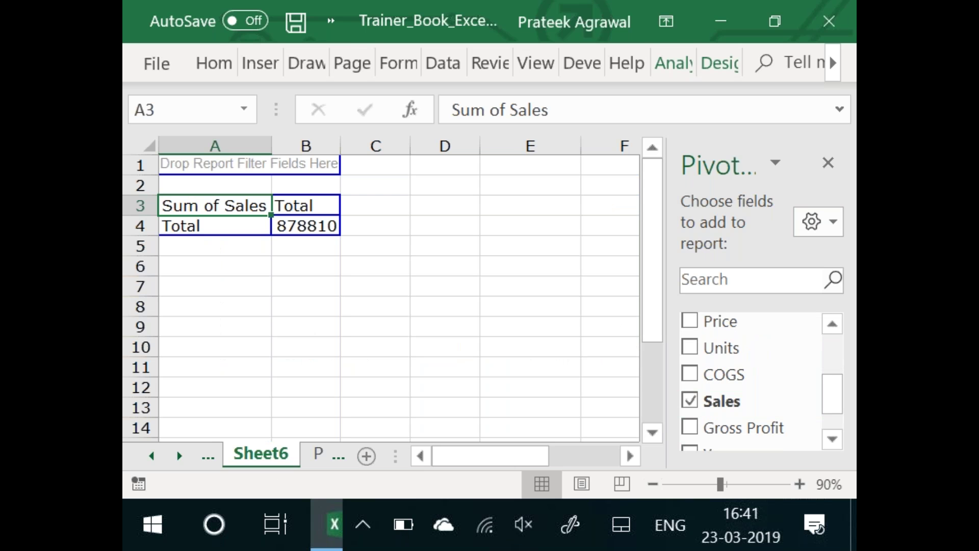
right_click(309, 225)
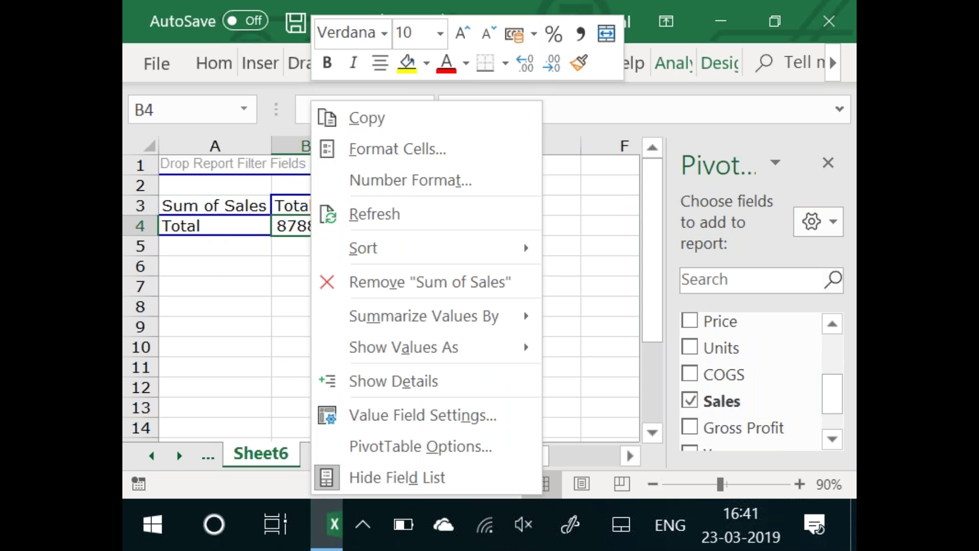
mouse_move(408, 347)
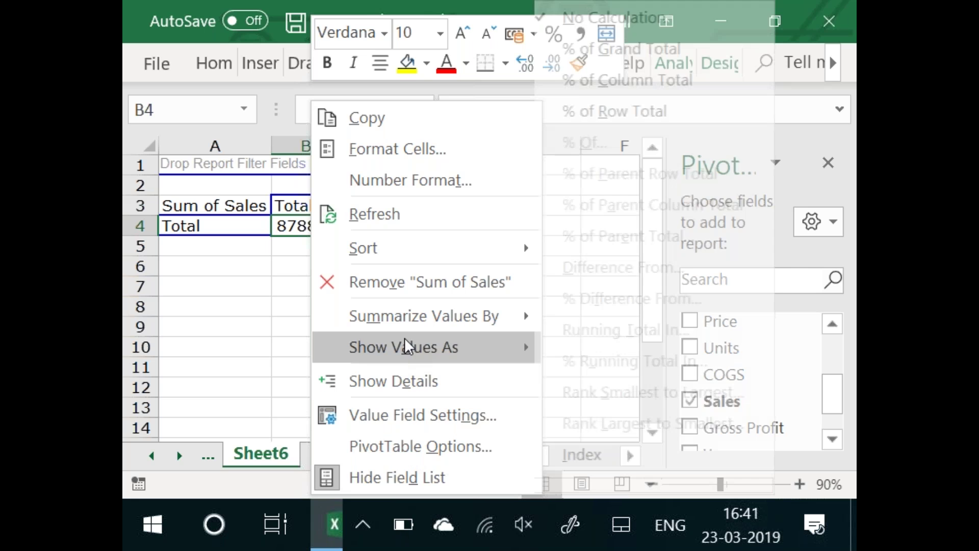
mouse_move(423, 316)
left_click(629, 339)
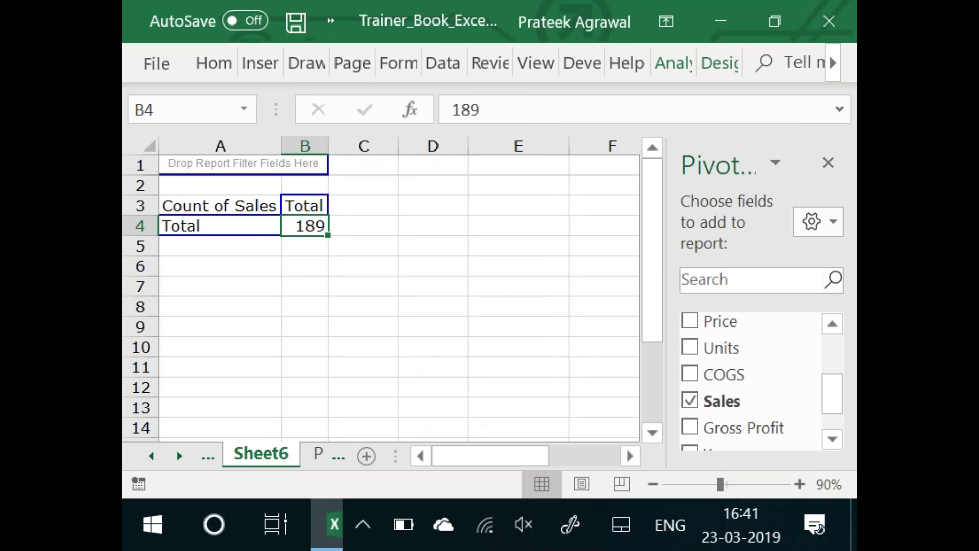
Check the Sales Range example on the Pivot Table sheet and add Sales to the Sheet6 pivot table's row labels
left_click(320, 453)
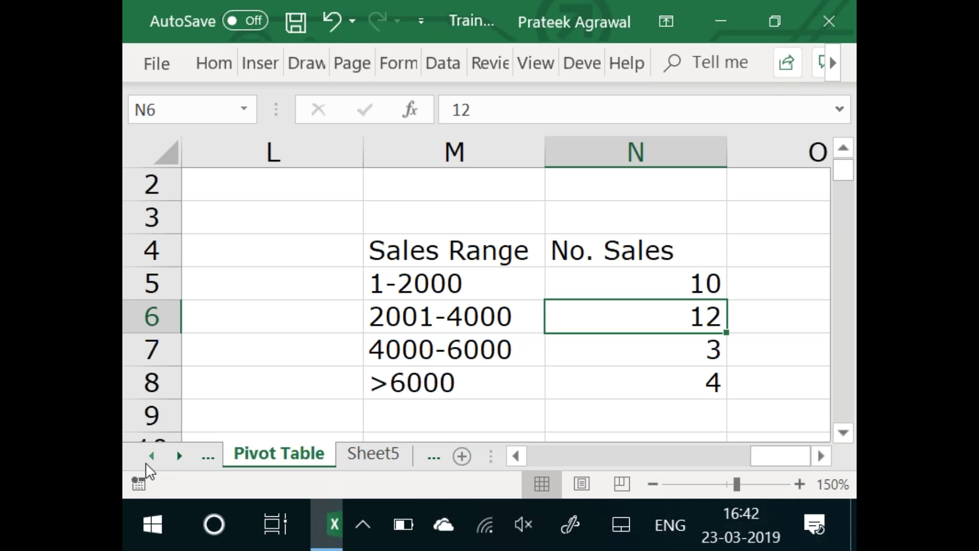
left_click(207, 455)
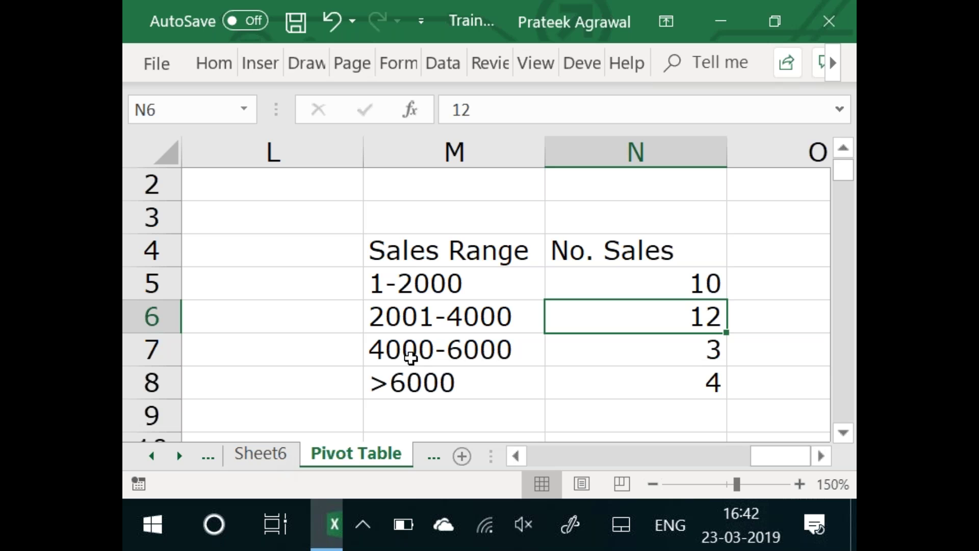
left_click(254, 453)
right_click(717, 401)
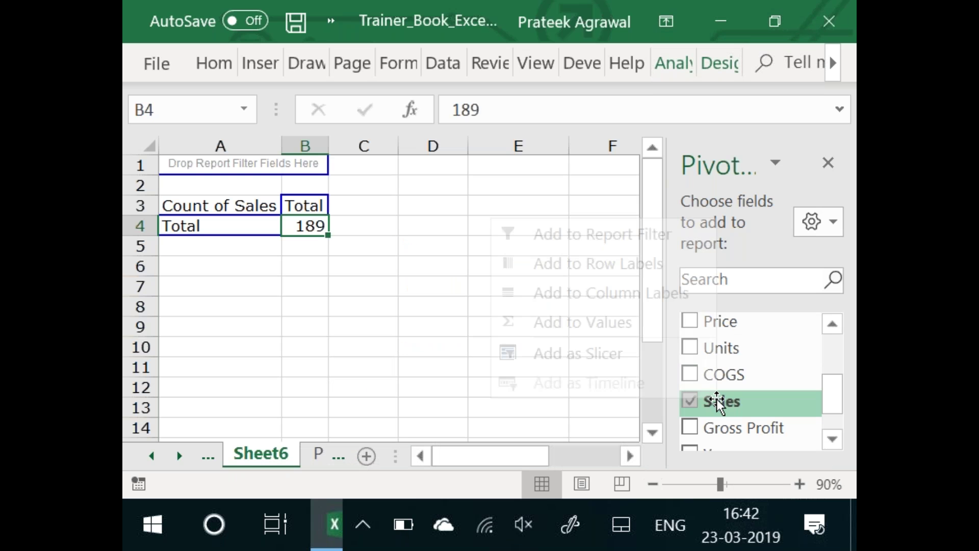
left_click(586, 264)
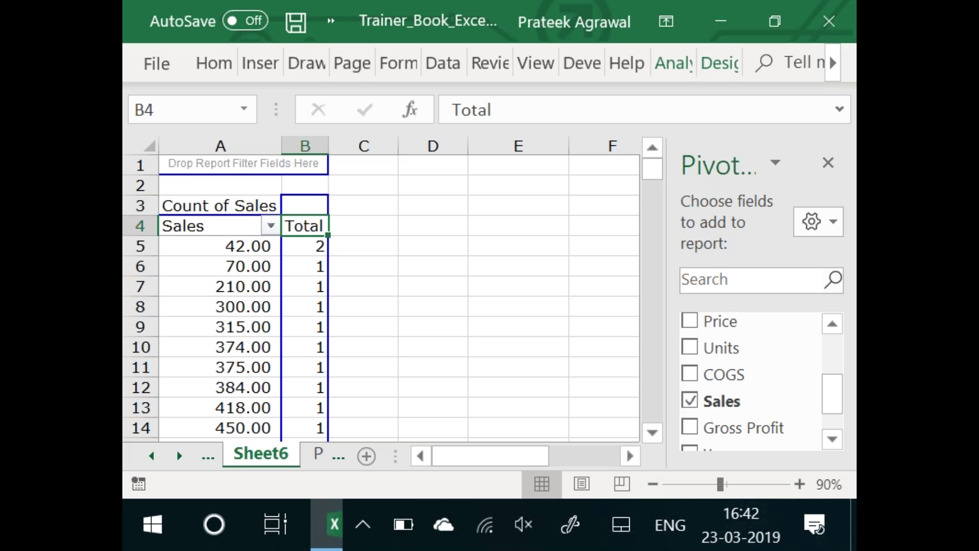
Group the Sales row values of the pivot table starting at 1, ending at 6000, by 2000
left_click(802, 485)
left_click(802, 485)
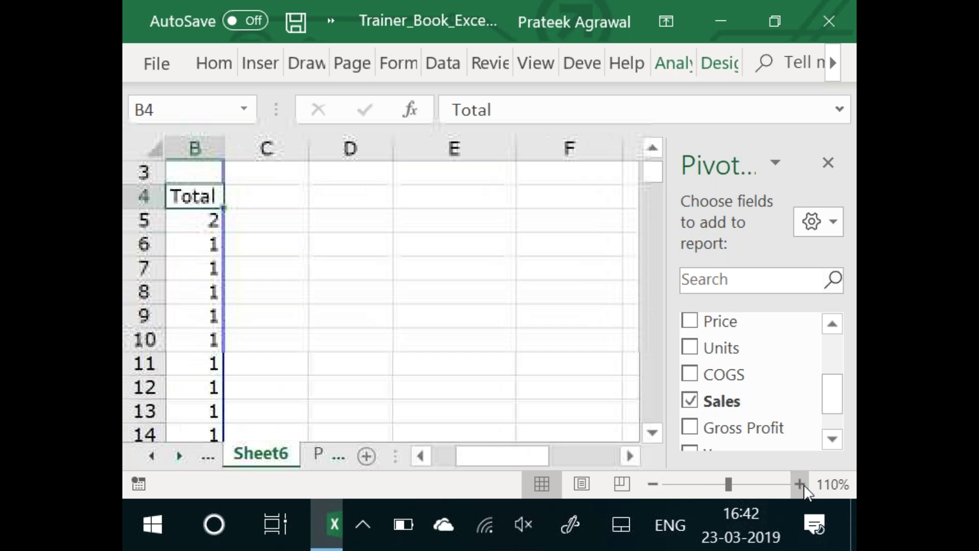
left_click(365, 334)
key("Left")
key("Left")
key("Left")
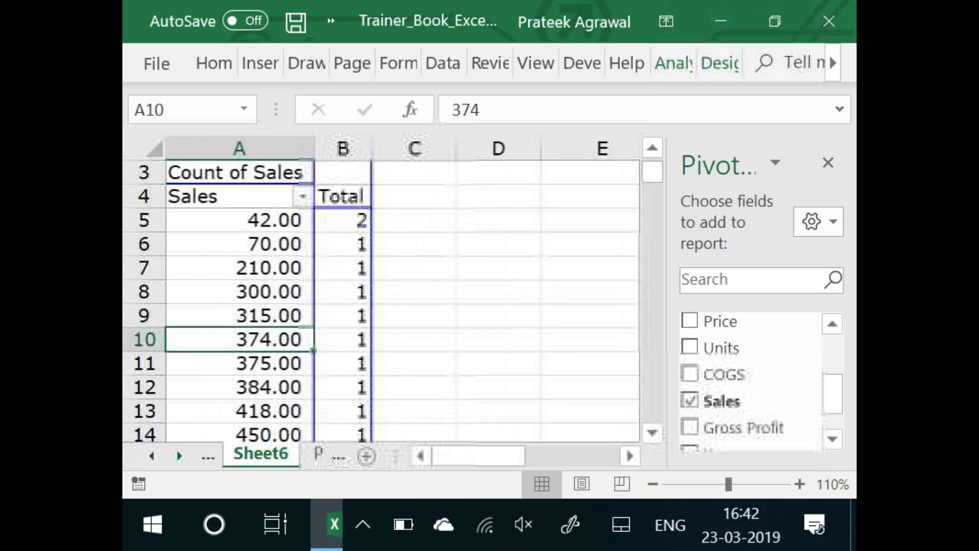
right_click(222, 262)
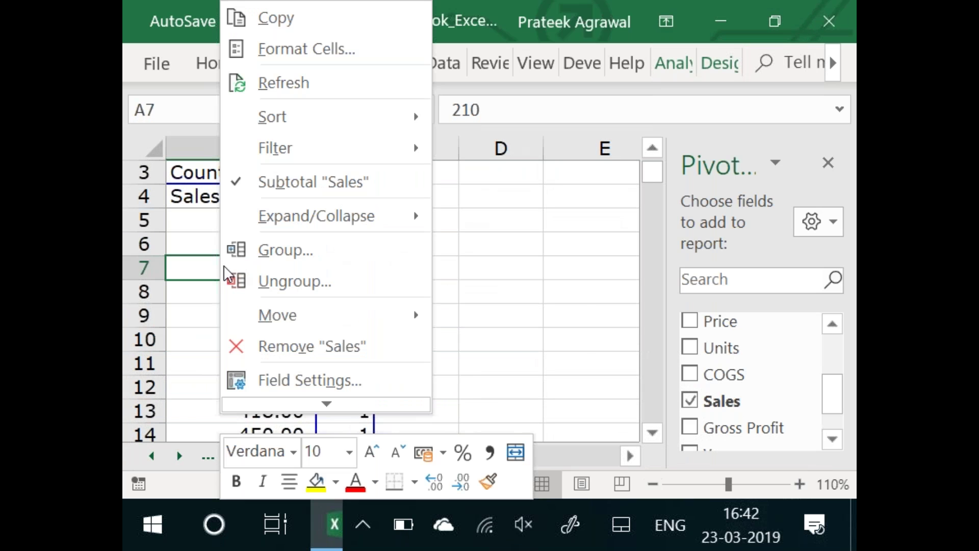
left_click(257, 252)
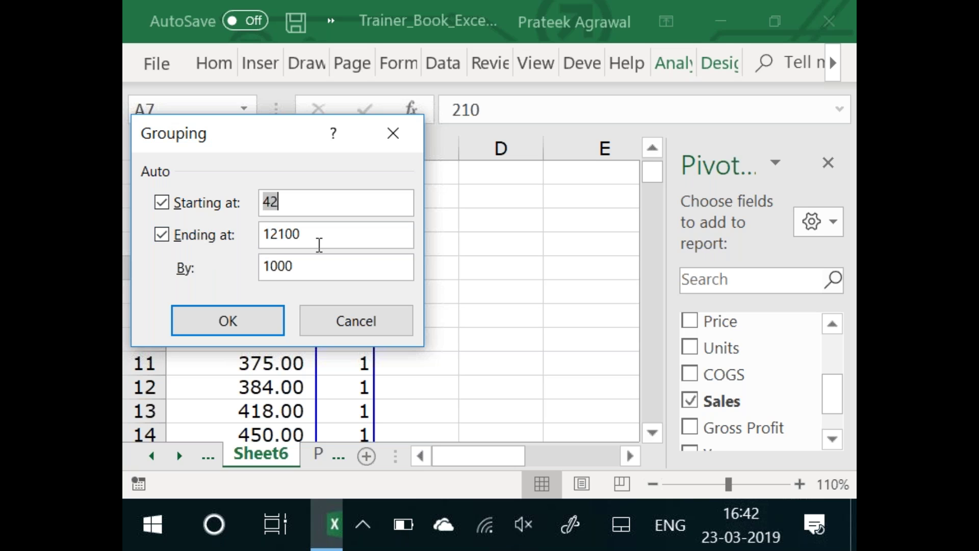
type("1")
key("Tab")
type("6000")
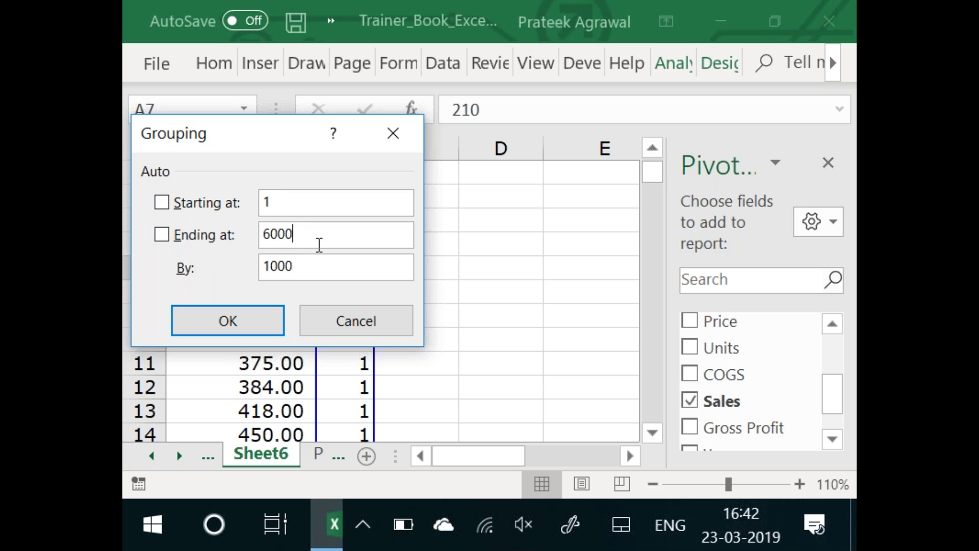
key("Tab")
type("2000")
left_click(240, 327)
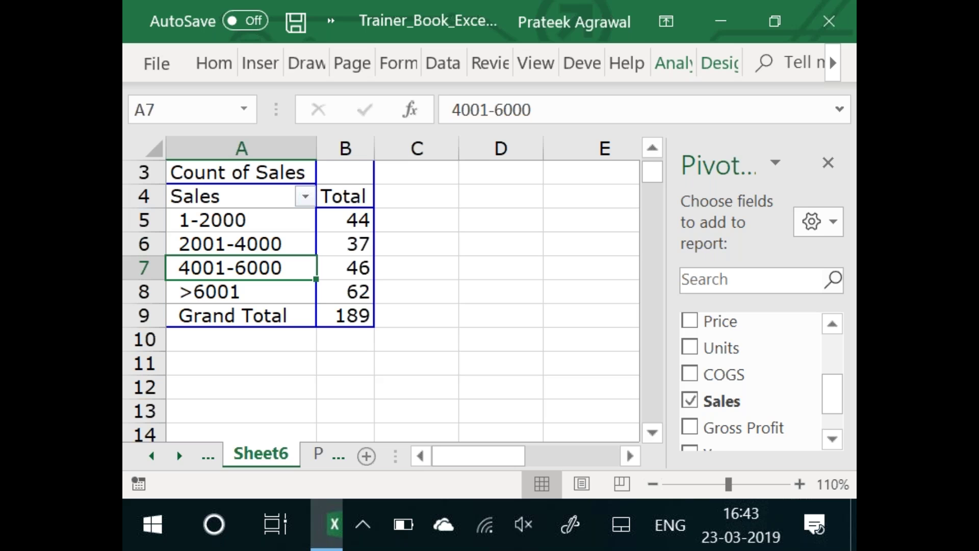
Compare the Sales Range example on the Pivot Table sheet with the grouped sales counts on Sheet6
left_click(319, 453)
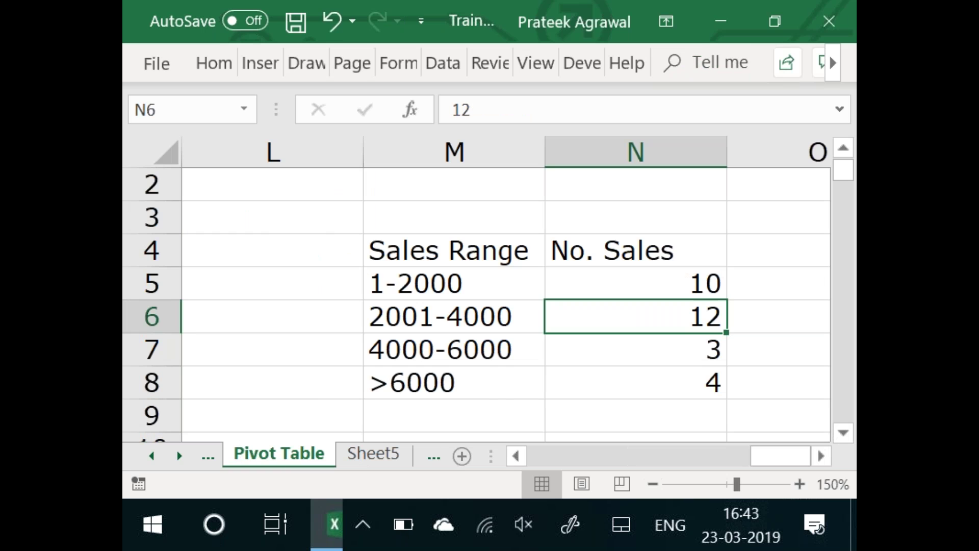
left_click(428, 407)
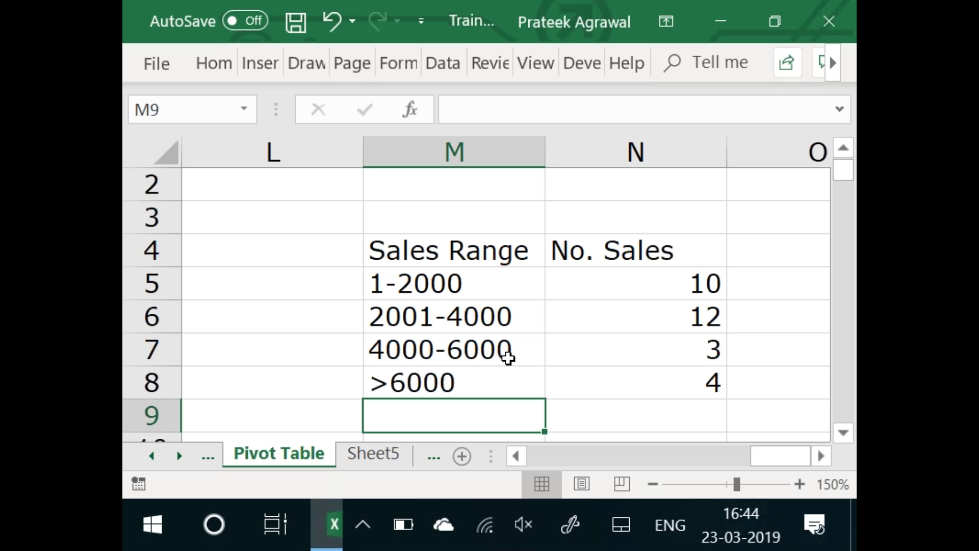
key("ctrl+Page_Up")
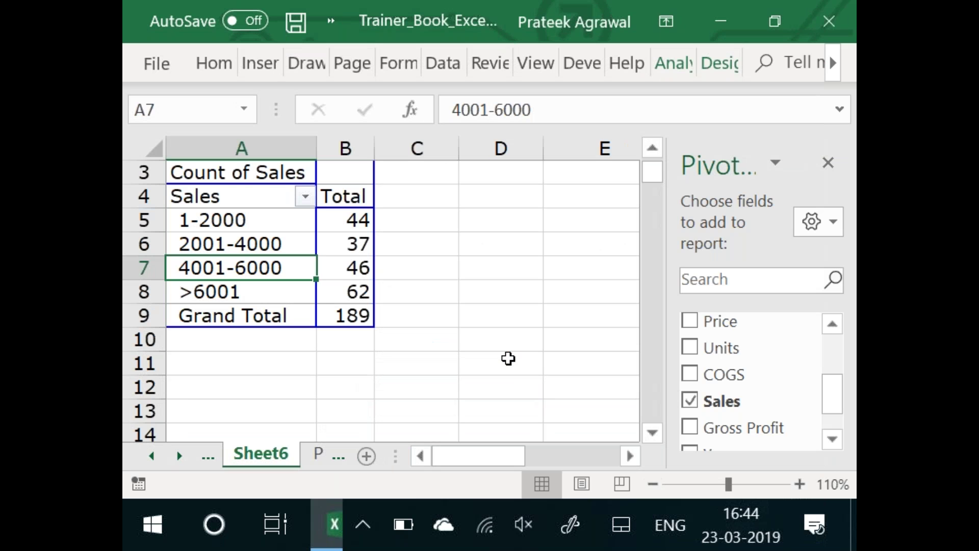
key("Down")
key("Down")
key("Down")
key("Down")
key("Down")
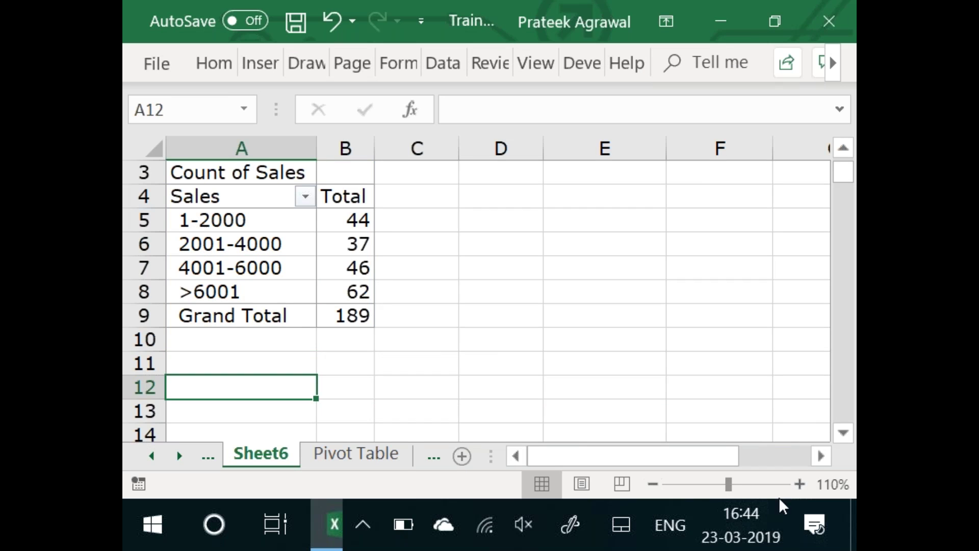
left_click(799, 484)
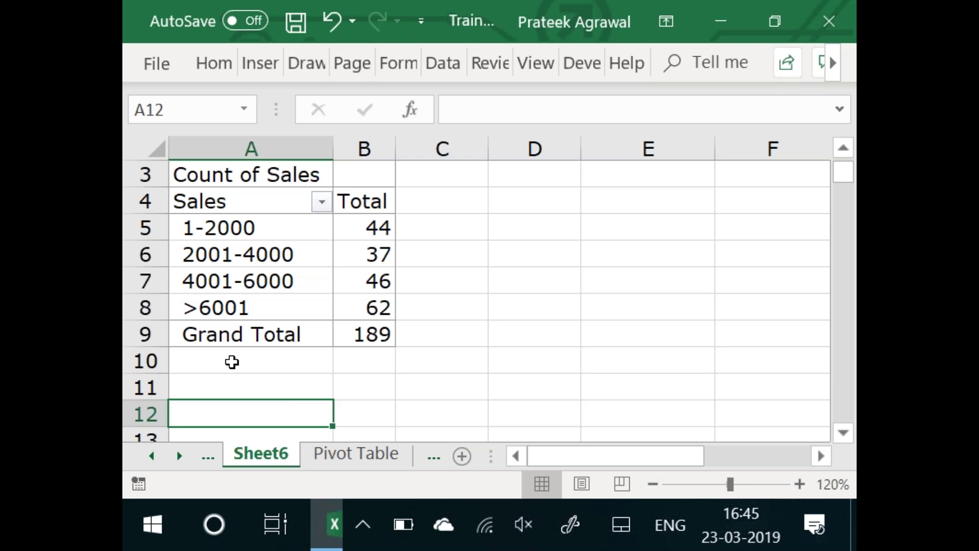
Enter the first uneven sales range beside the pivot table, with 1 in D5 and 2000 in E5
key("Right")
key("Right")
key("Right")
key("Up")
key("Up")
key("Up")
key("Up")
key("Up")
key("Up")
key("Up")
key("Up")
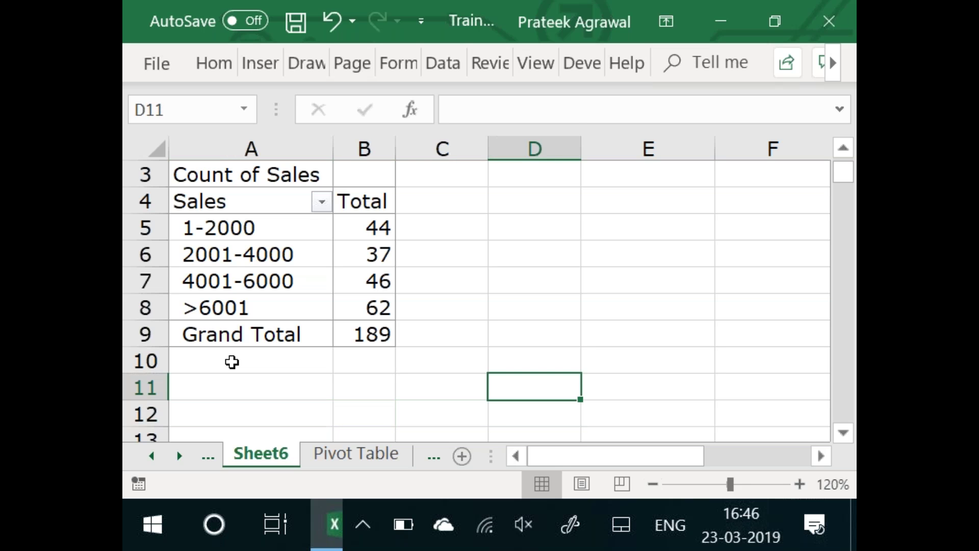
key("Down")
type("1")
key("Tab")
type("2000")
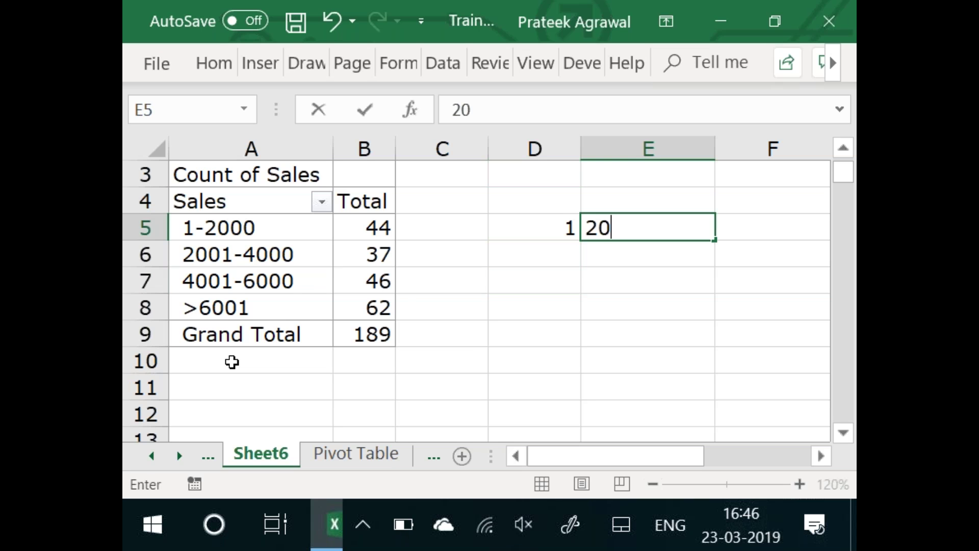
key("Return")
Enter the second sales range with 2001 in D6 and 5000 in E6
key("Left")
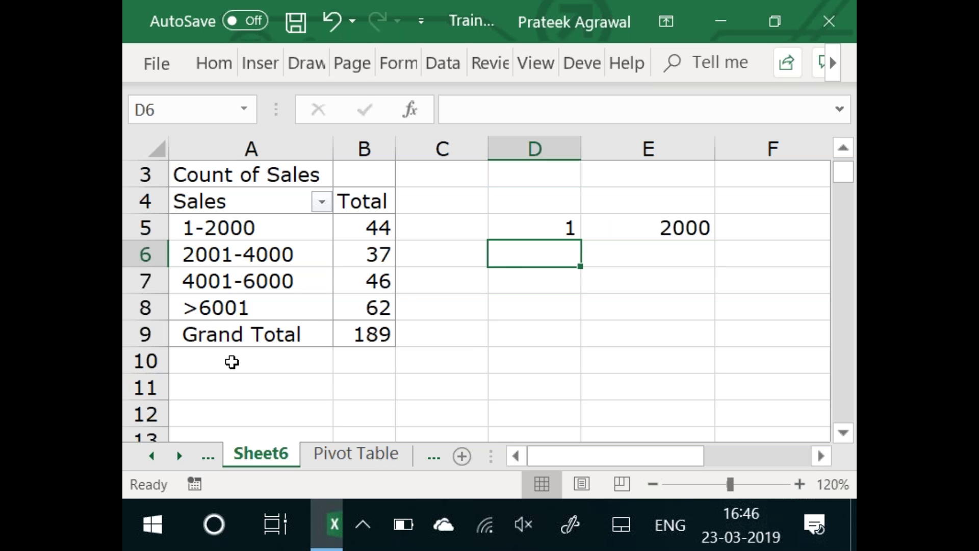
type("2001")
key("Return")
key("Up")
key("Right")
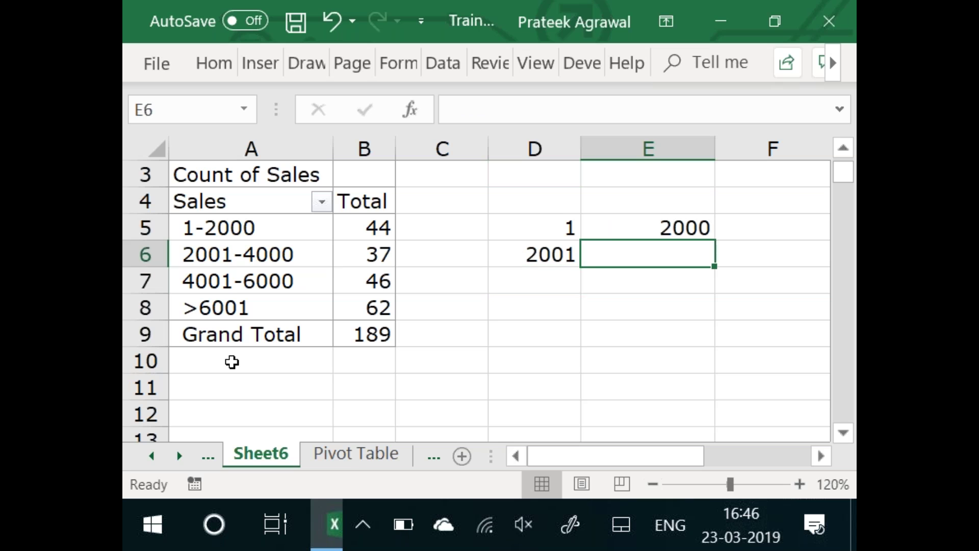
type("5000")
key("Return")
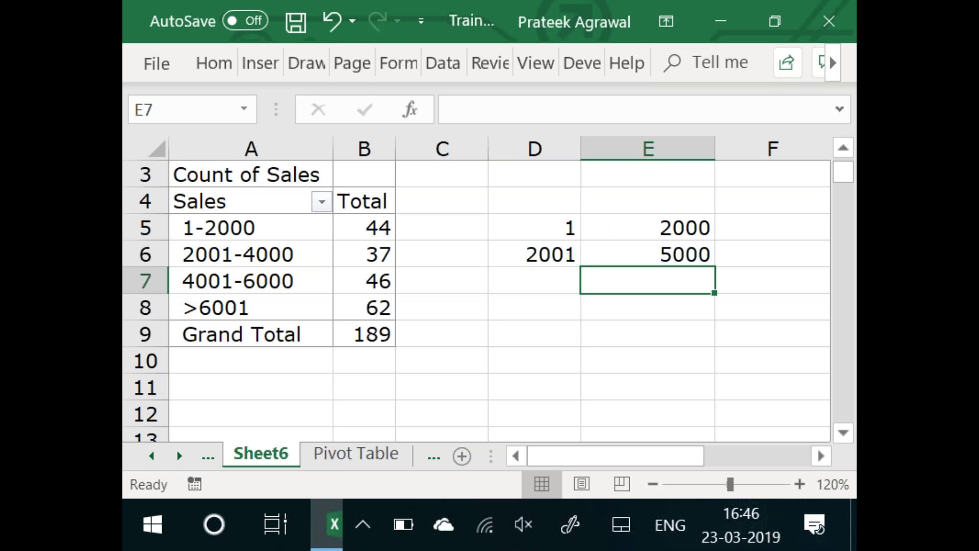
Enter the third sales range with 5001 in D7 and 10000 in E7, and move to cell G5
key("Left")
type("5001")
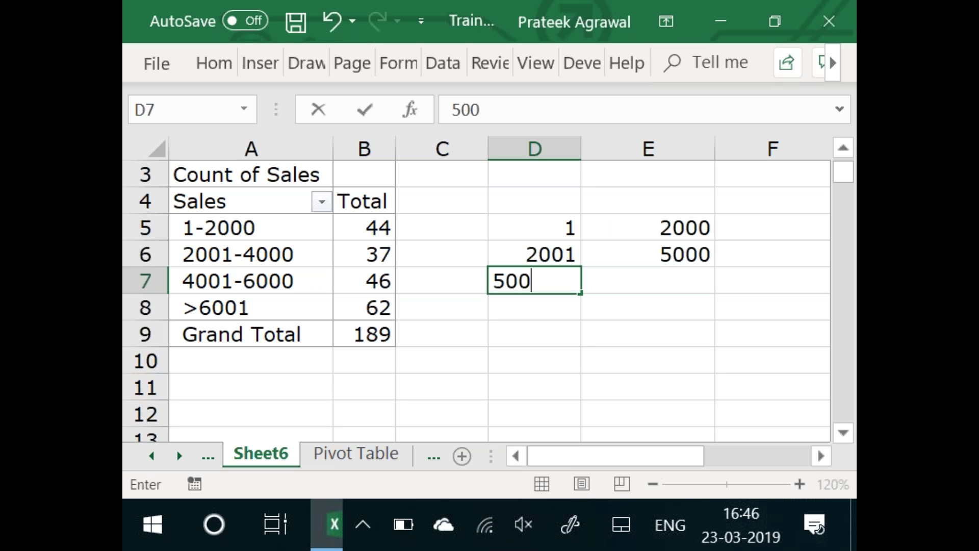
key("Right")
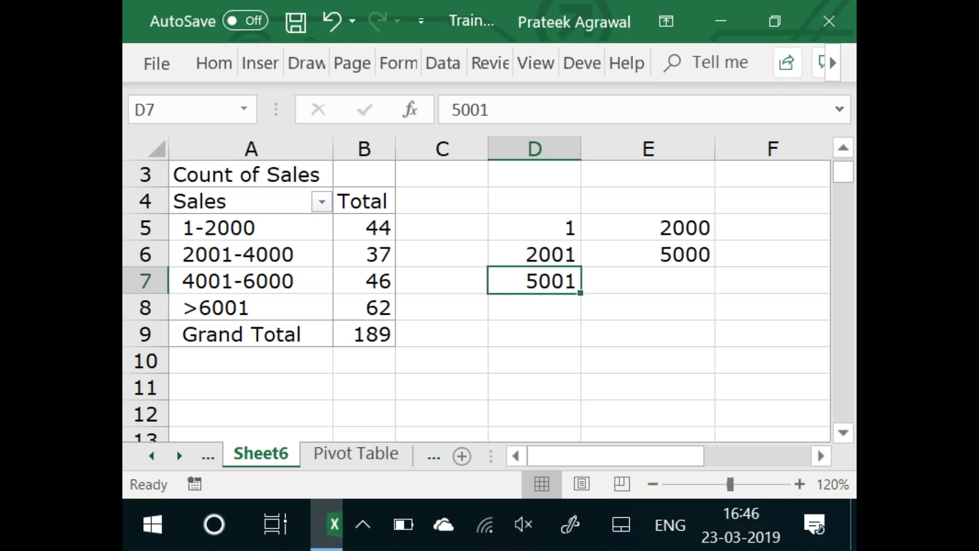
type("10000")
key("Return")
key("Up")
key("Up")
key("Up")
key("Right")
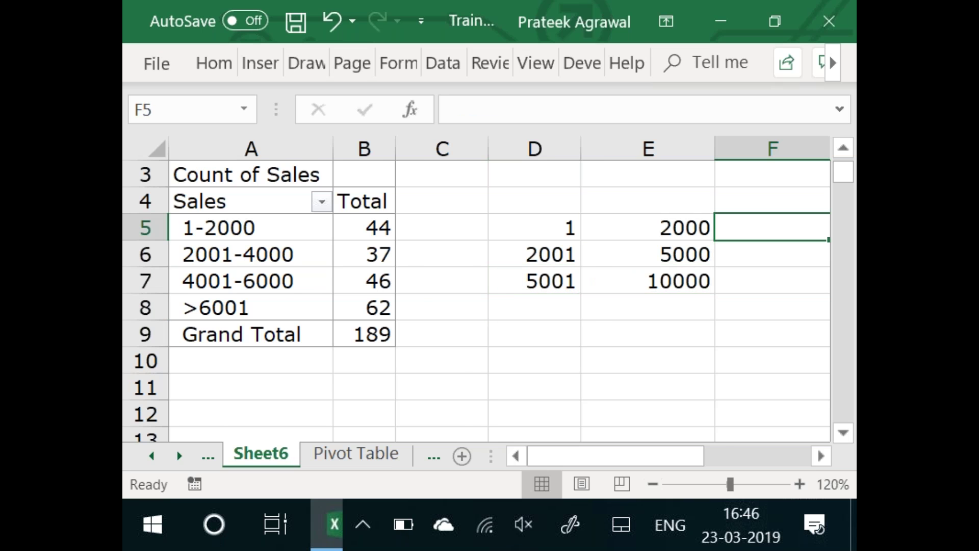
key("Right")
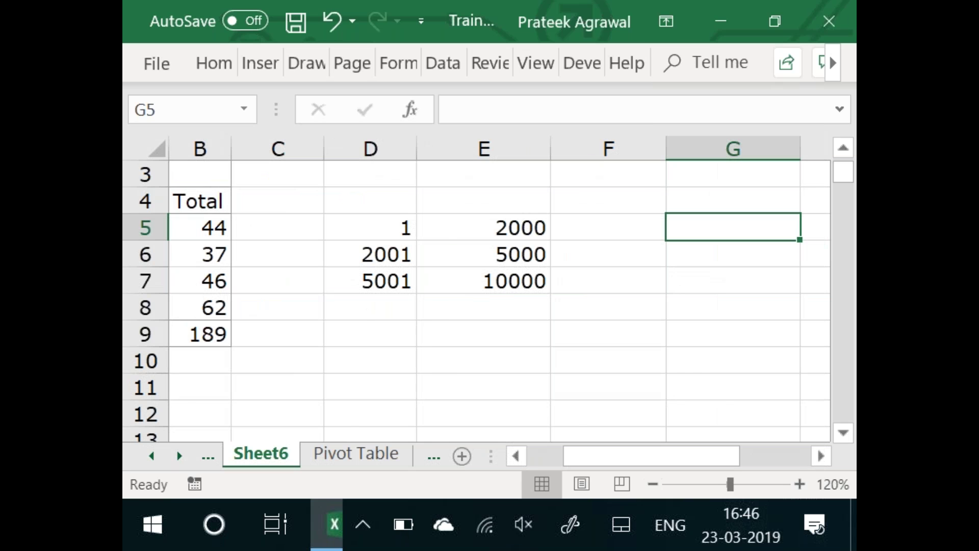
Look over the source data's column headers on the Pivot Table sheet, from Gross Profit back to the Date column
key("ctrl+Page_Down")
key("Left")
key("Left")
key("Left")
key("Left")
key("Up")
key("Up")
key("Up")
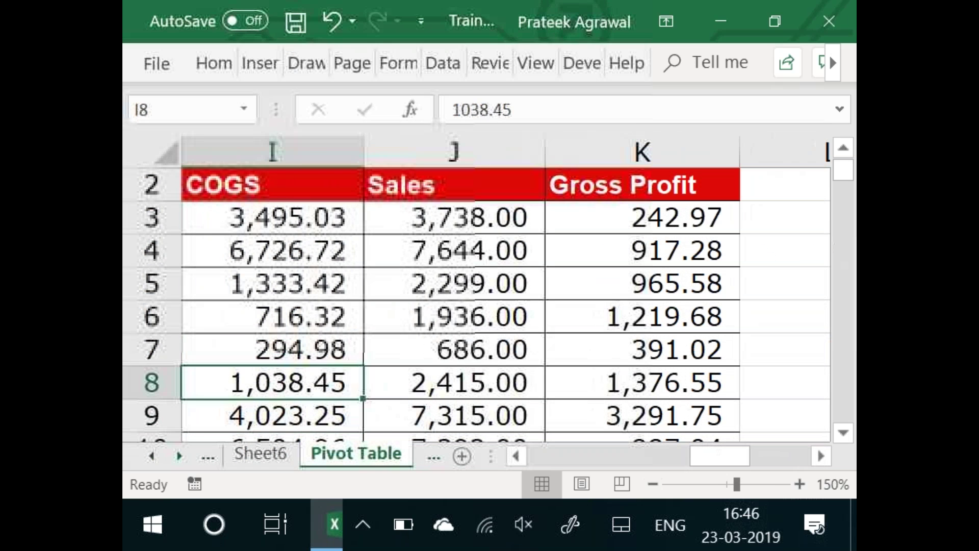
key("Up")
key("Up")
key("Up")
key("Up")
key("Left")
key("ctrl+shift+Left")
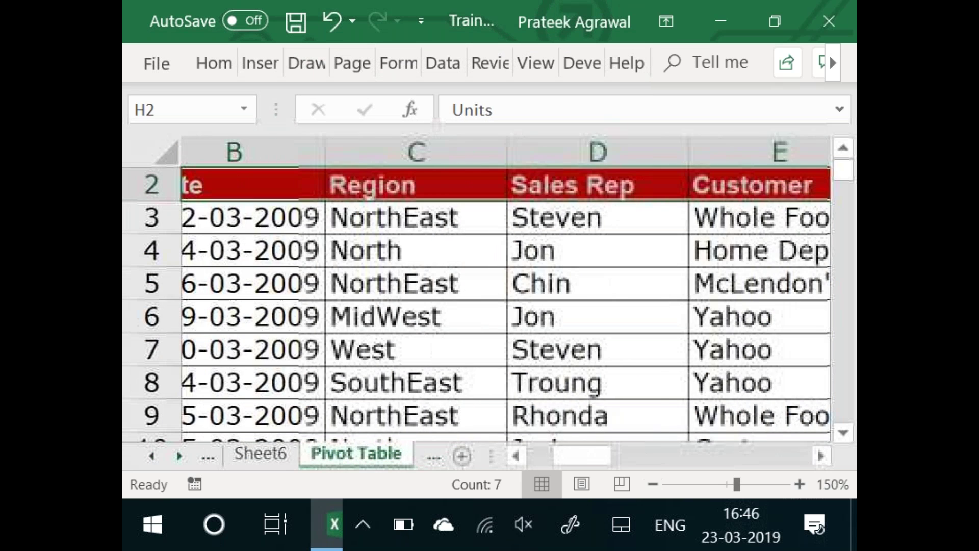
key("Left")
Select all values of the Sales column, from J3 down to J191, in the source data
key("Right")
key("Right")
key("Right")
key("Right")
key("Down")
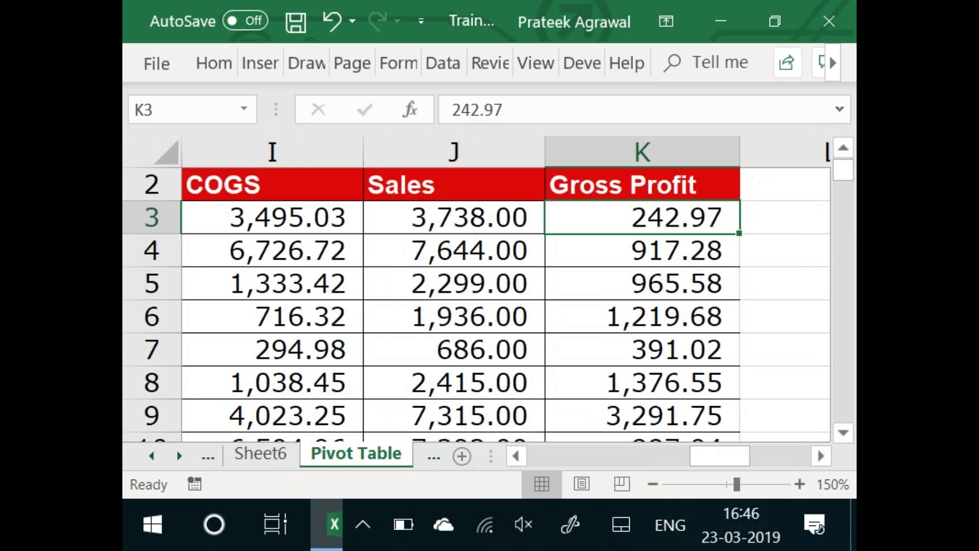
key("Left")
key("ctrl+shift+Down")
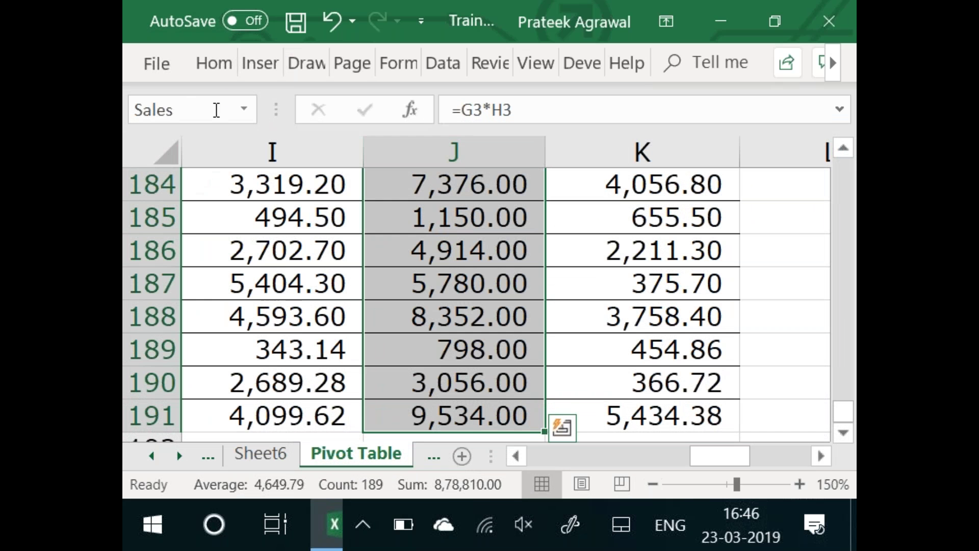
Return to Sheet6 and start a COUNTIFS formula in cell F5, beside the first sales range
left_click(216, 110)
left_click(197, 254)
key("ctrl+Page_Up")
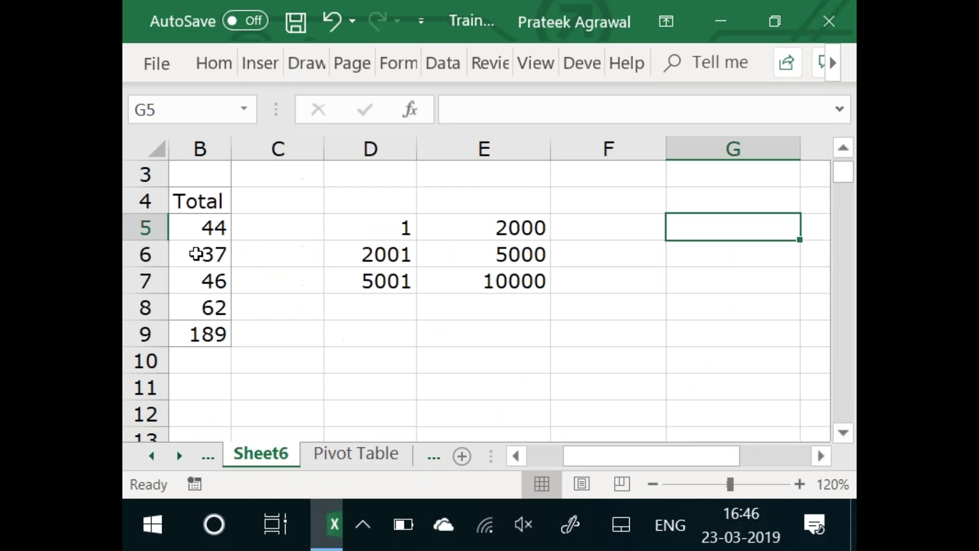
key("Left")
type("=count")
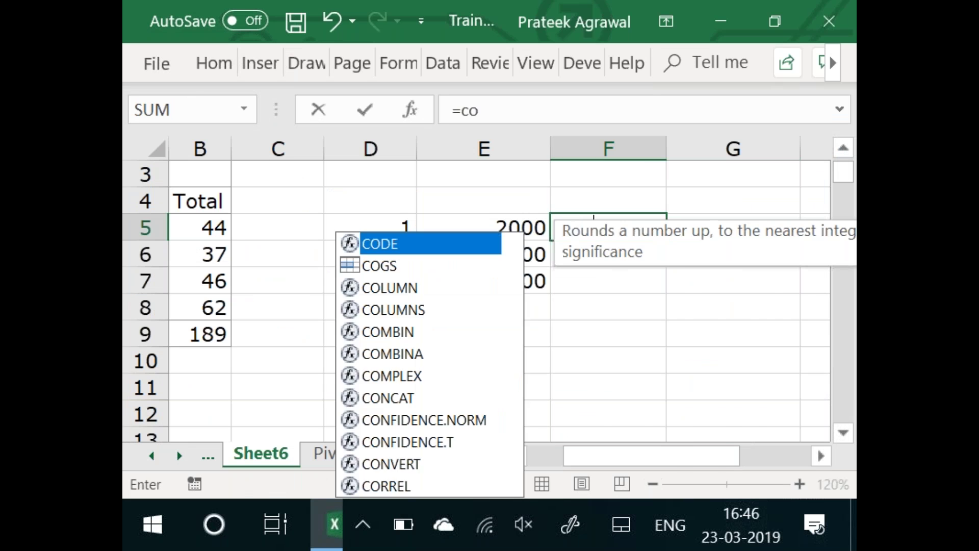
key("Down")
key("Down")
key("Down")
key("Down")
key("Tab")
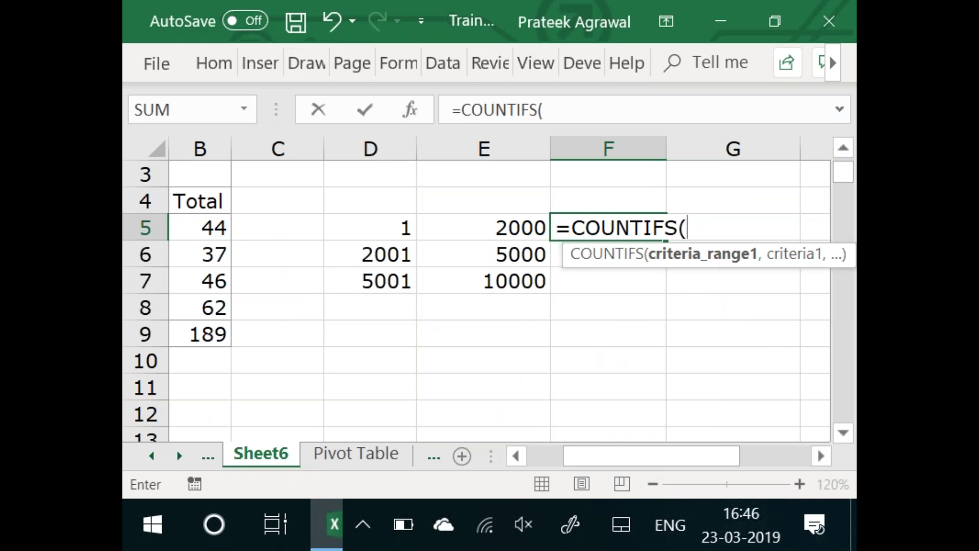
Enter the first COUNTIFS criterion in F5, testing the Sales range with ">="&D5
type("sal")
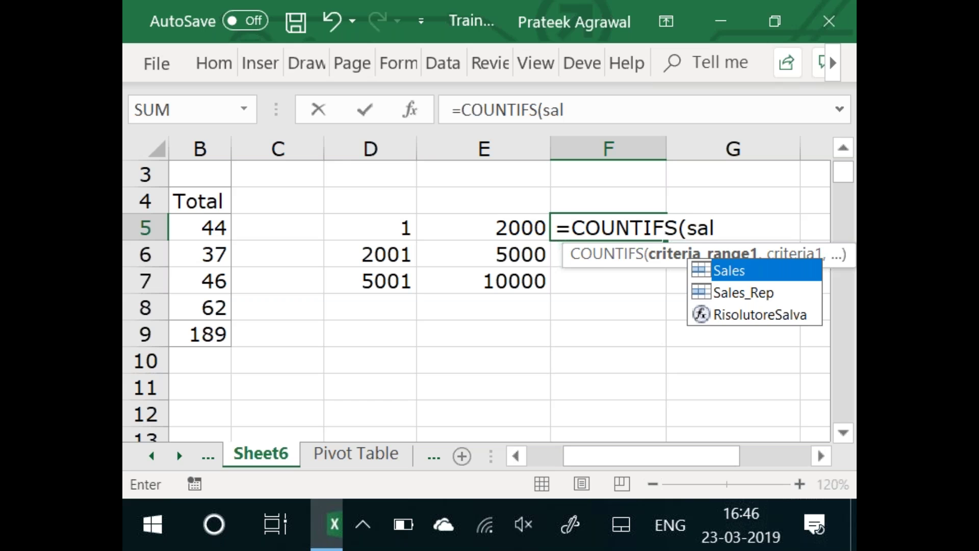
type("es,")
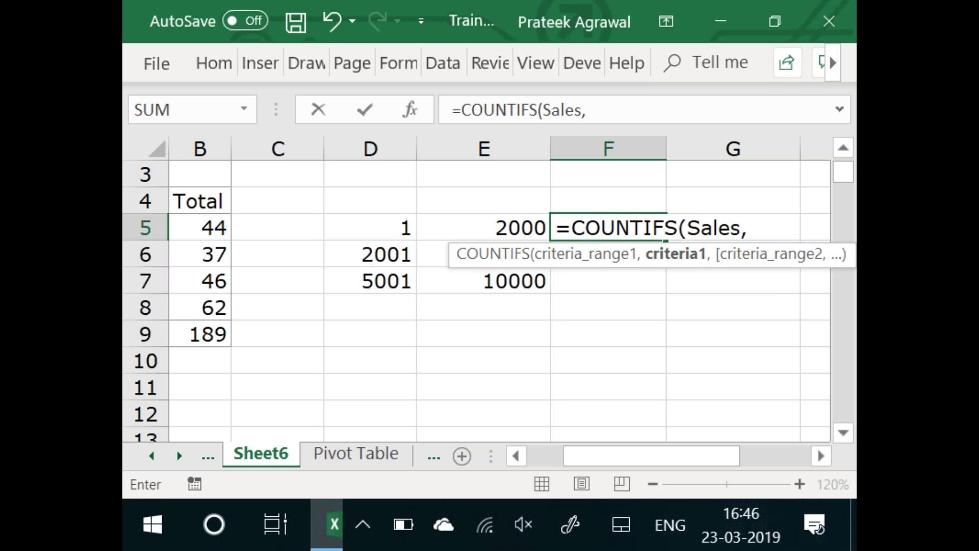
type("\">= \"&")
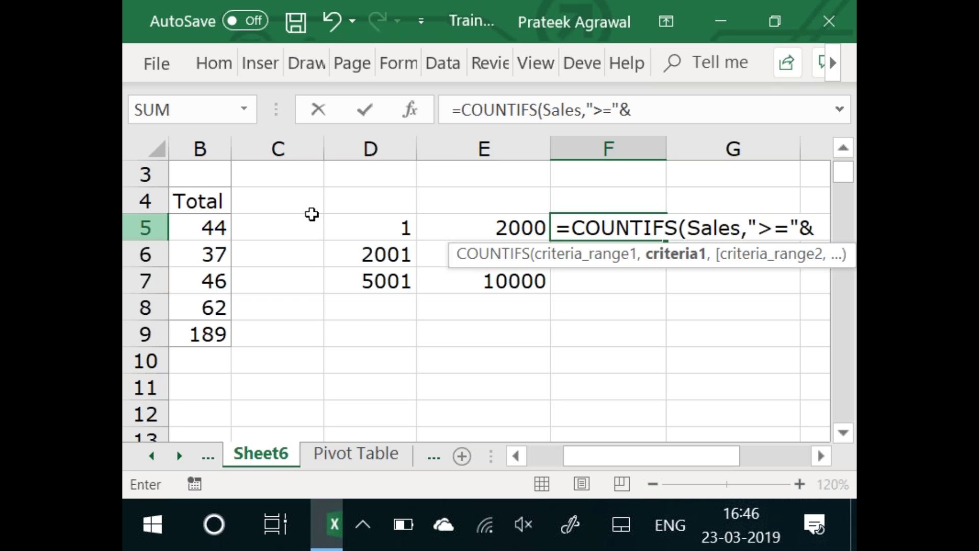
left_click(363, 242)
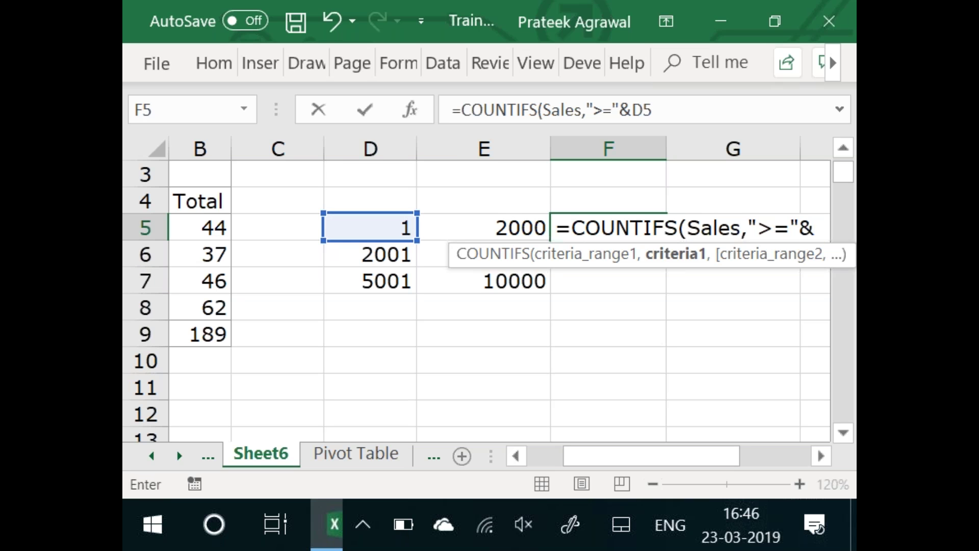
Add the second criterion testing the Sales range with "<="&E5, and complete the formula in F5
type(",sales")
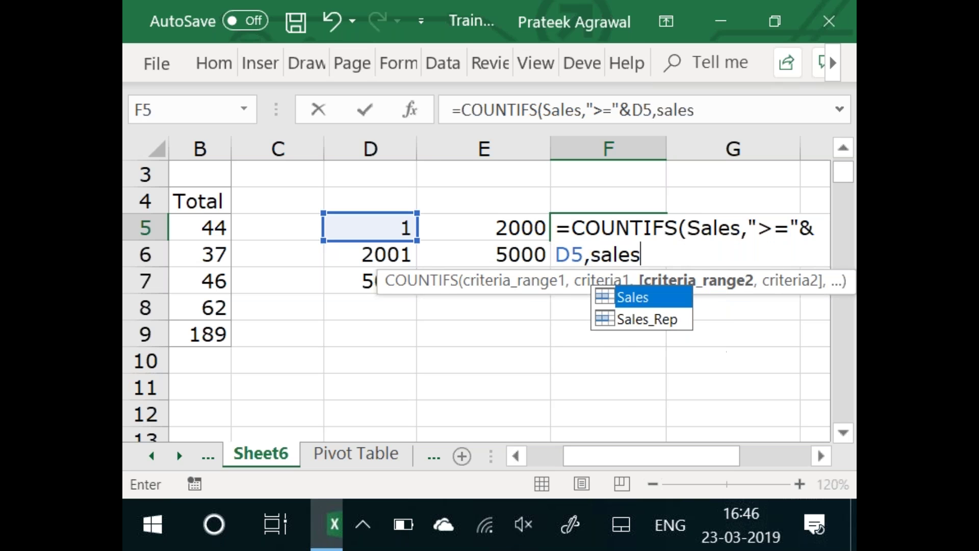
type(",\"<=\"&")
left_click(458, 232)
type(")")
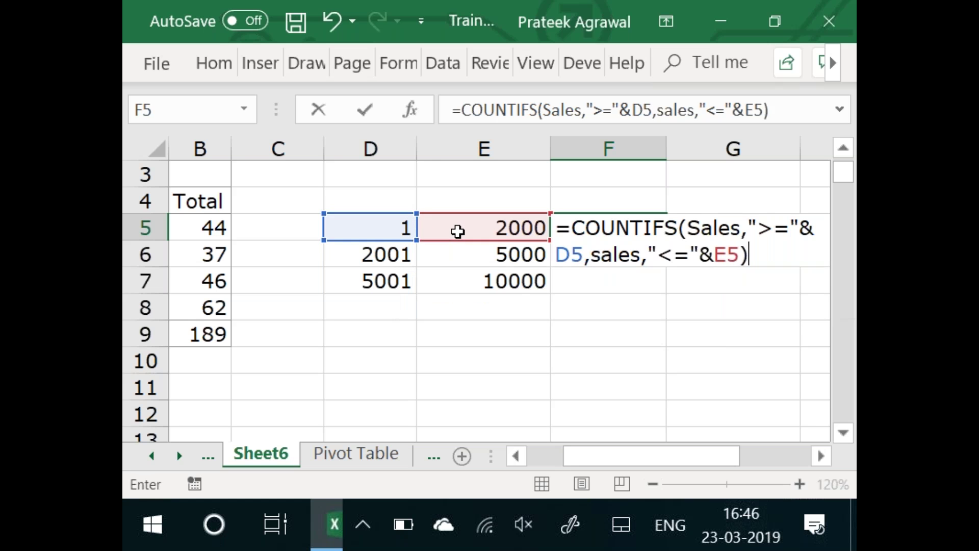
key("ctrl+Return")
Copy the COUNTIFS formula from F5 down to F7 for the other two sales ranges
left_click_drag(666, 243, 663, 290)
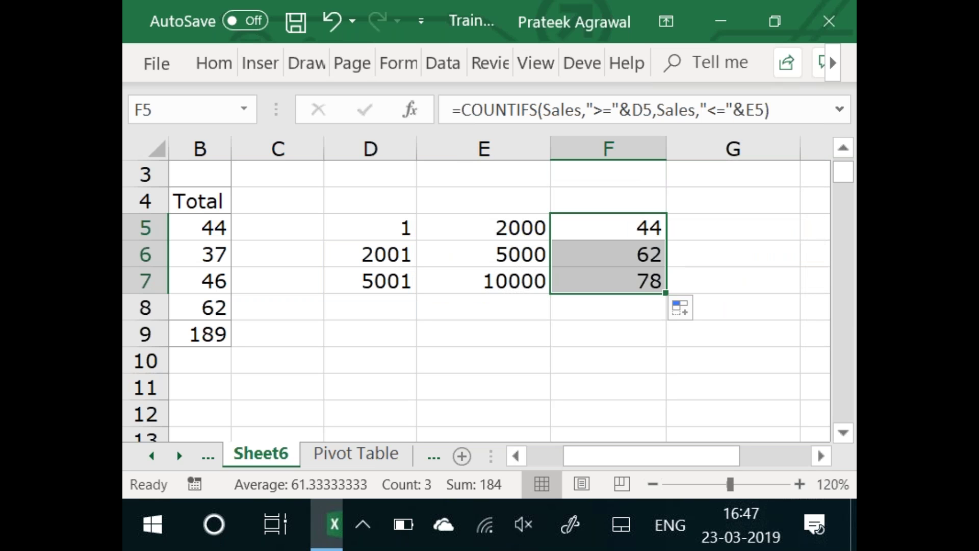
key("Left")
key("Right")
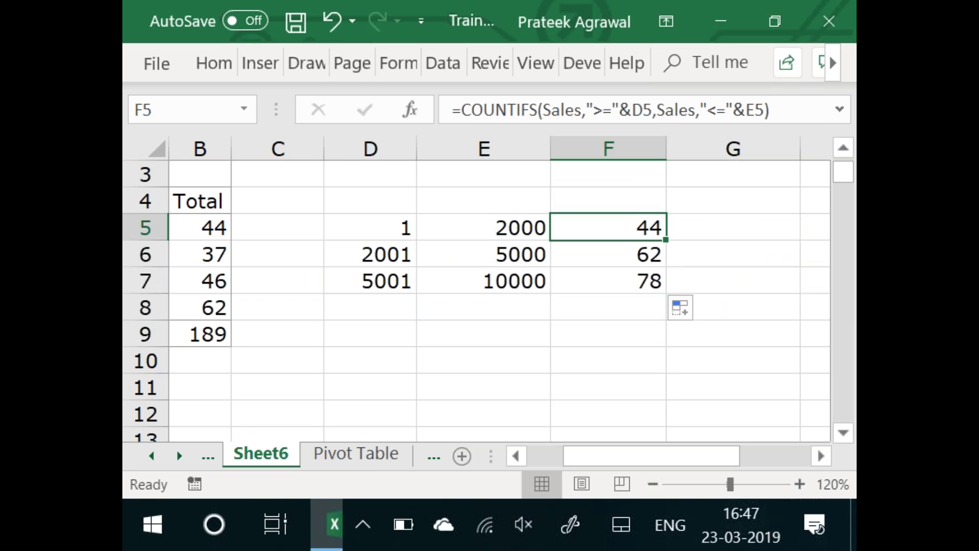
left_click(739, 33)
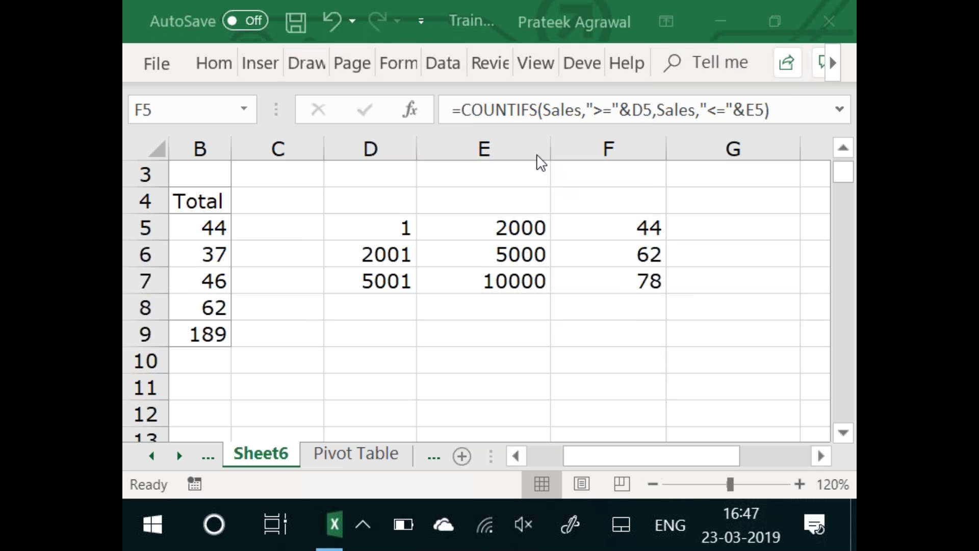
left_click(490, 182)
left_click(488, 183)
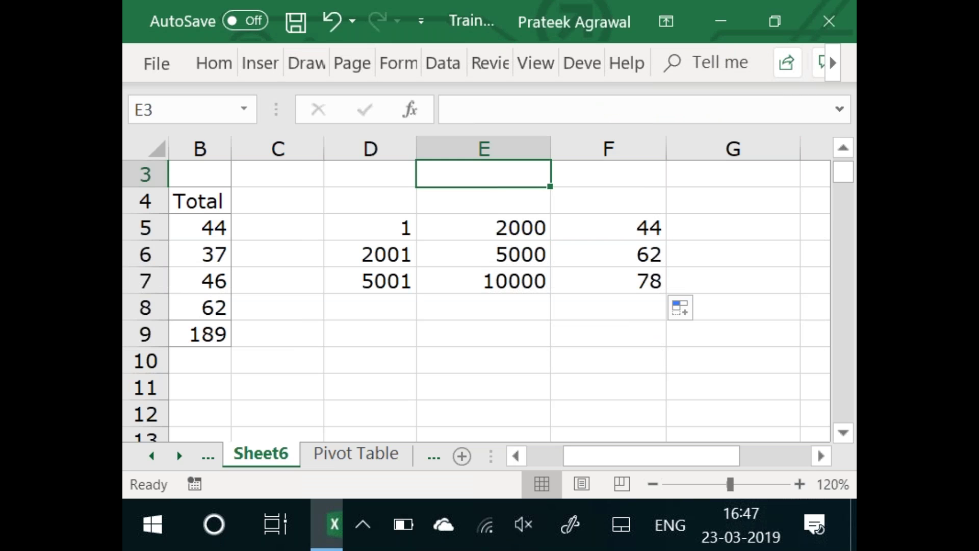
Switch to the IVY exercise workbook and look over the pivot tables on Sheet1 and the source data on Pivot Table - Exer
key("alt+Tab")
key("alt+Tab")
key("alt+Tab")
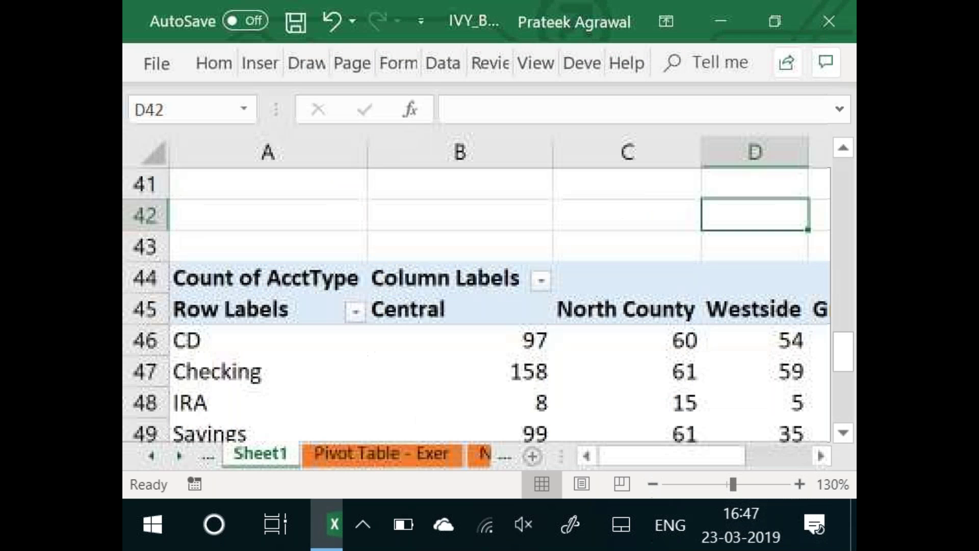
key("Up")
key("Up")
key("Up")
key("Up")
key("Up")
key("Up")
key("Up")
key("Up")
key("Up")
key("Up")
key("Up")
key("Up")
key("Up")
key("Up")
key("Up")
key("Up")
key("Up")
key("Up")
key("Up")
key("Up")
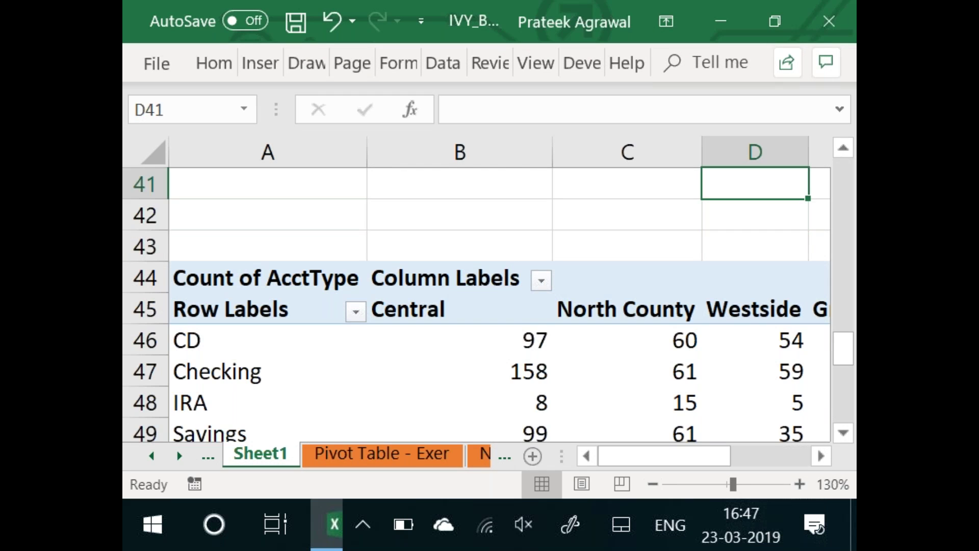
key("ctrl+Page_Down")
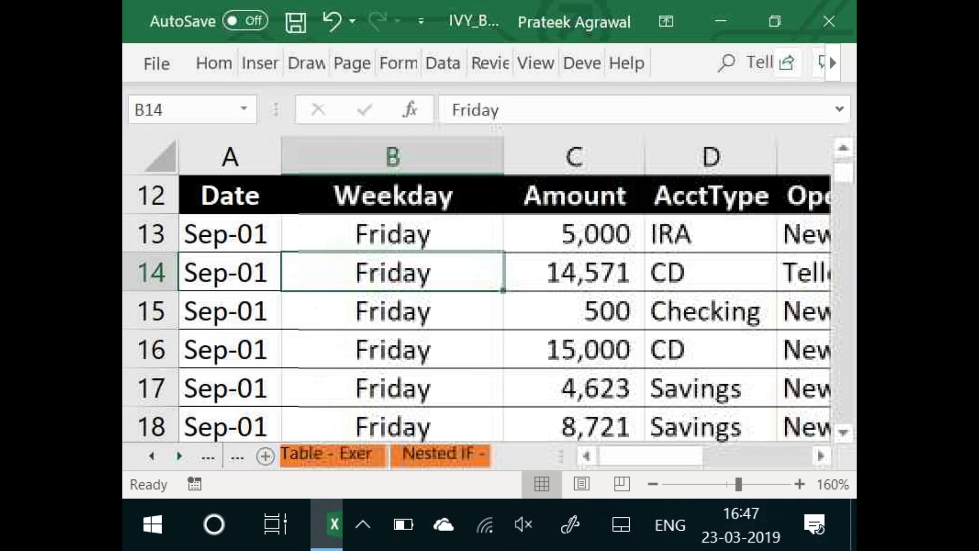
key("ctrl+Page_Up")
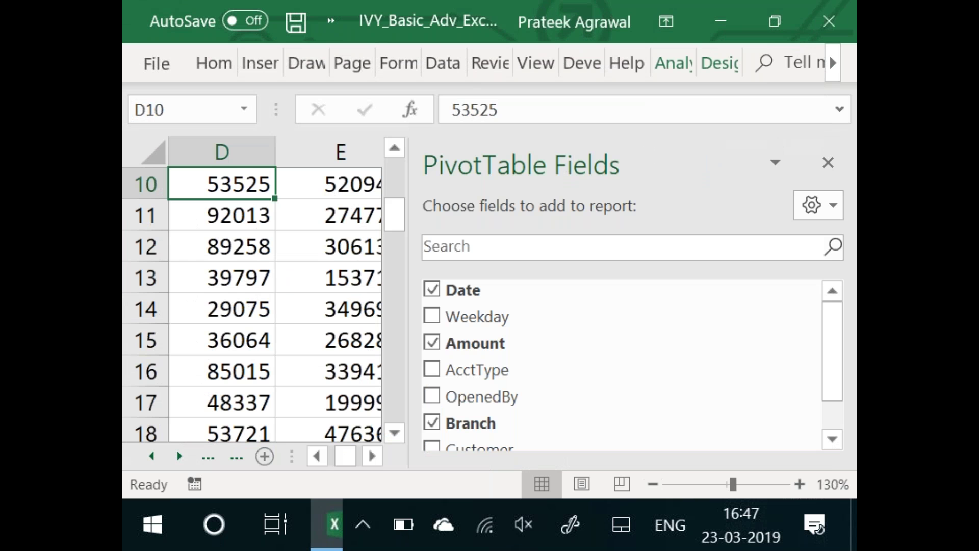
Go to cell D3 at the head of the branch pivot table on Sheet1 and close the PivotTable Fields pane
key("Up")
key("Up")
key("Up")
key("Up")
key("Up")
key("Up")
key("Up")
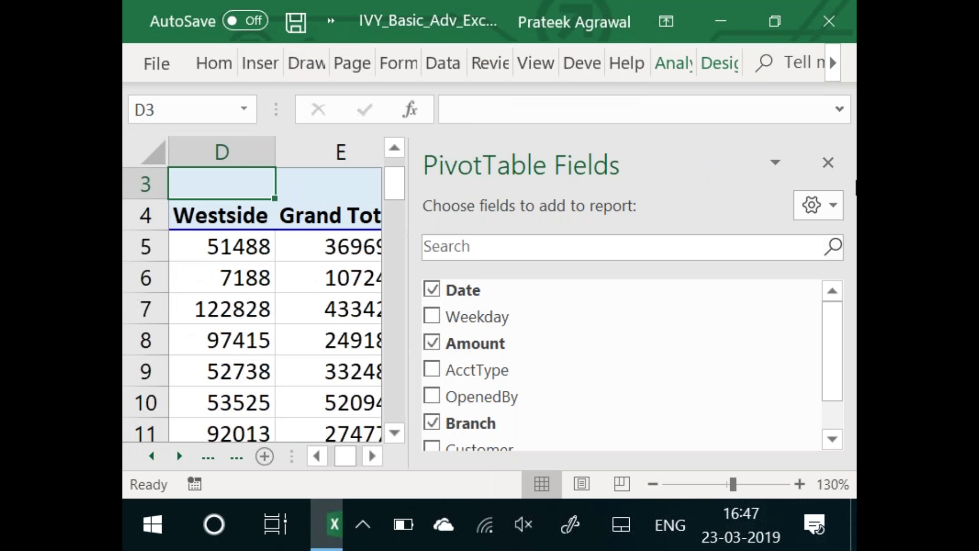
left_click(827, 162)
Back on Sheet6 of the training workbook, examine the cell references of the COUNTIFS formula in F5
mouse_move(187, 311)
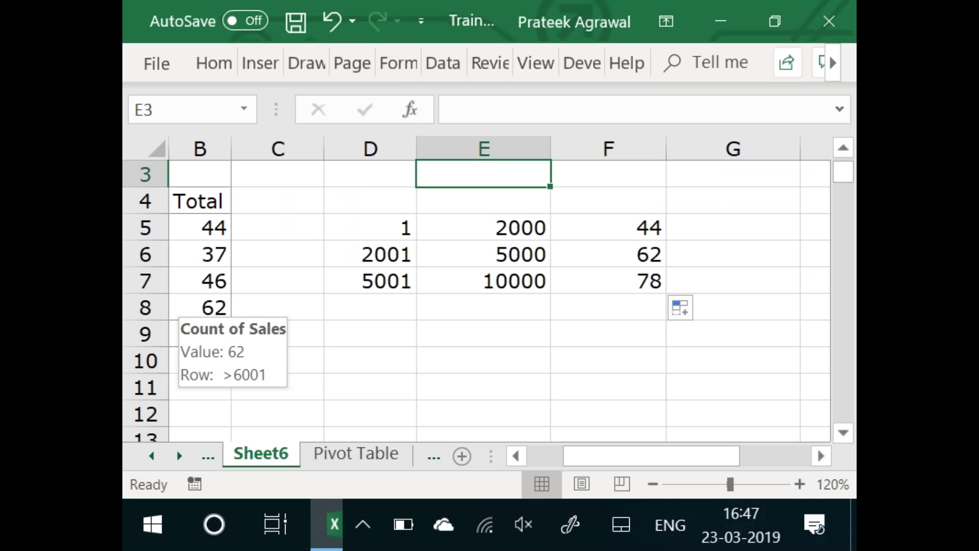
key("Down")
key("Down")
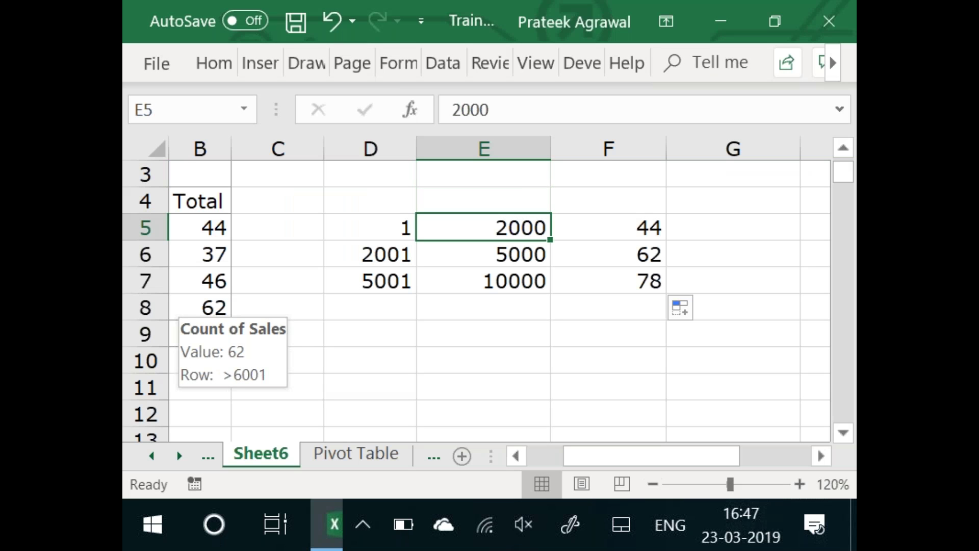
key("Right")
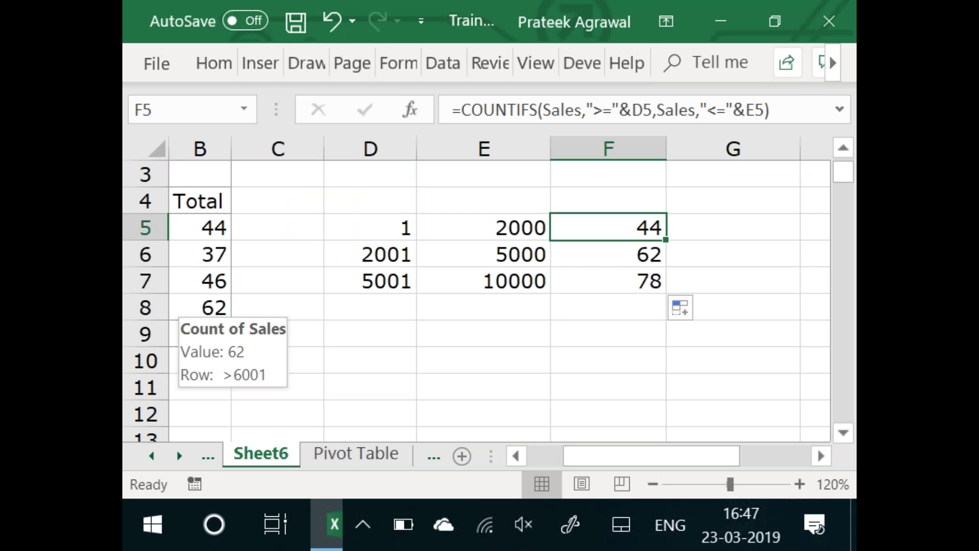
key("F2")
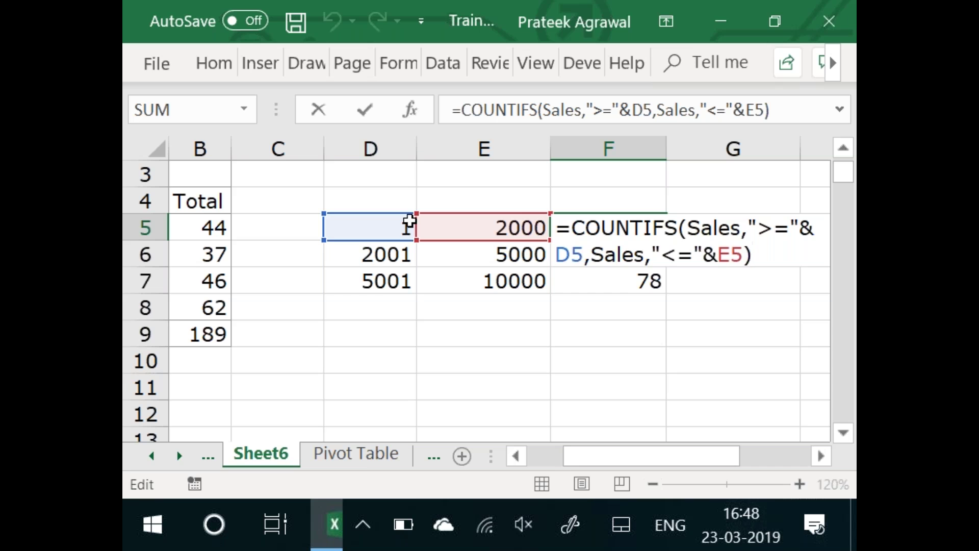
key("ctrl+Return")
key("Down")
Switch to the IVY exercise workbook and go to question Q1 in B1 of the Pivot Table - Exer sheet
key("alt+Tab")
key("alt+Tab")
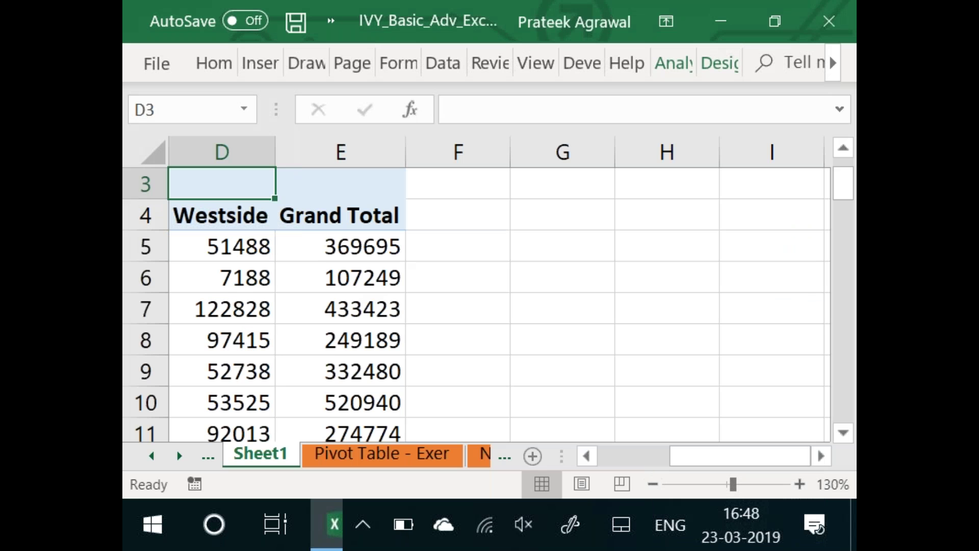
key("Up")
key("Up")
key("Left")
key("Up")
key("Up")
key("Up")
key("Up")
key("Up")
key("Up")
key("Up")
key("Up")
key("Up")
key("Up")
key("Up")
key("Up")
key("Up")
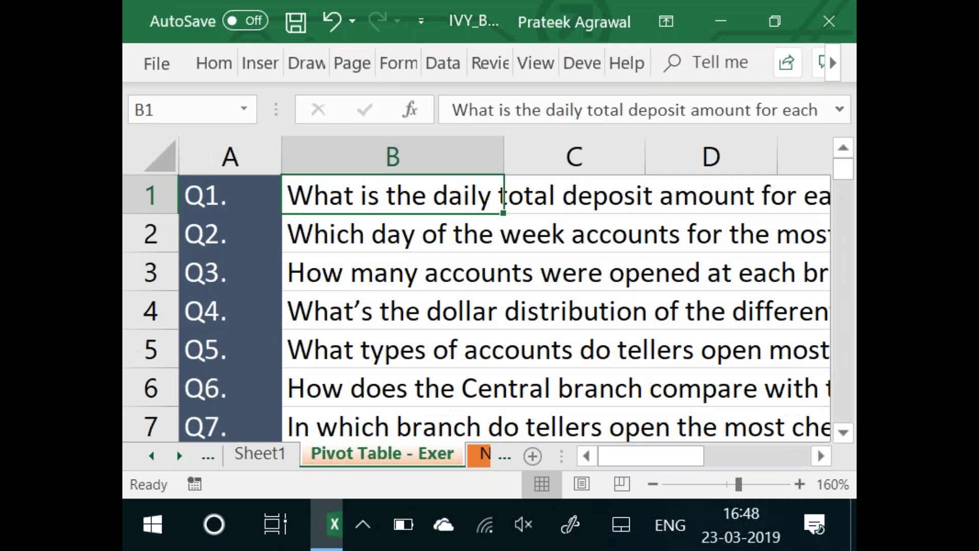
Select questions Q1 to Q3 in B1:B3 and reduce the sheet zoom to 110%
key("shift+Down")
key("shift+Down")
left_click(653, 483)
left_click(653, 483)
left_click(653, 483)
left_click(653, 484)
left_click(653, 484)
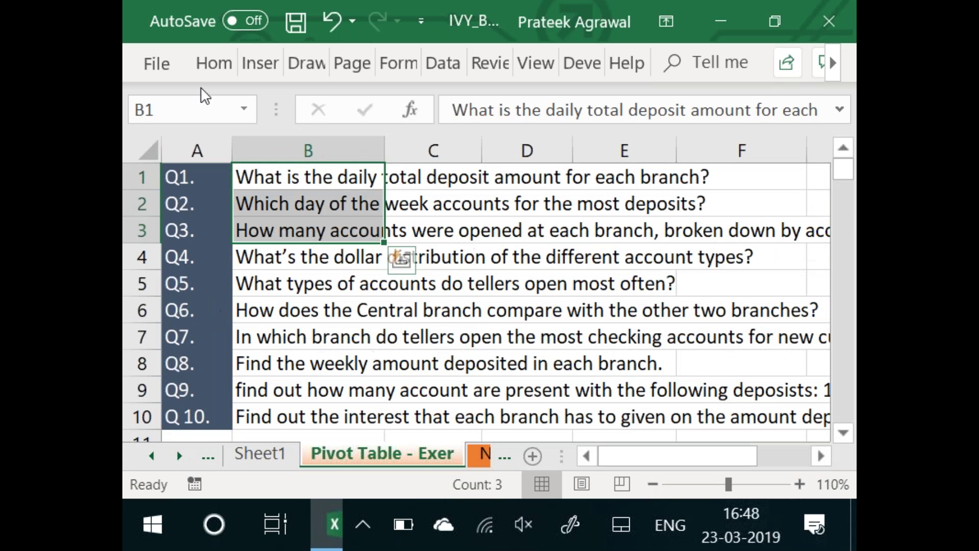
Go through the exercise questions from Q5 onward and select Q8 and Q9 in B8:B9
left_click(210, 68)
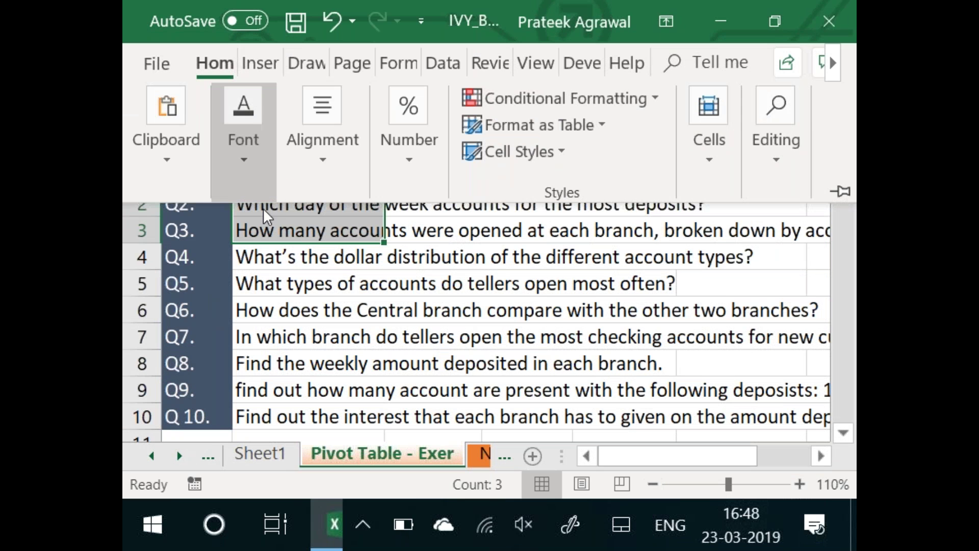
left_click(268, 280)
left_click(261, 290)
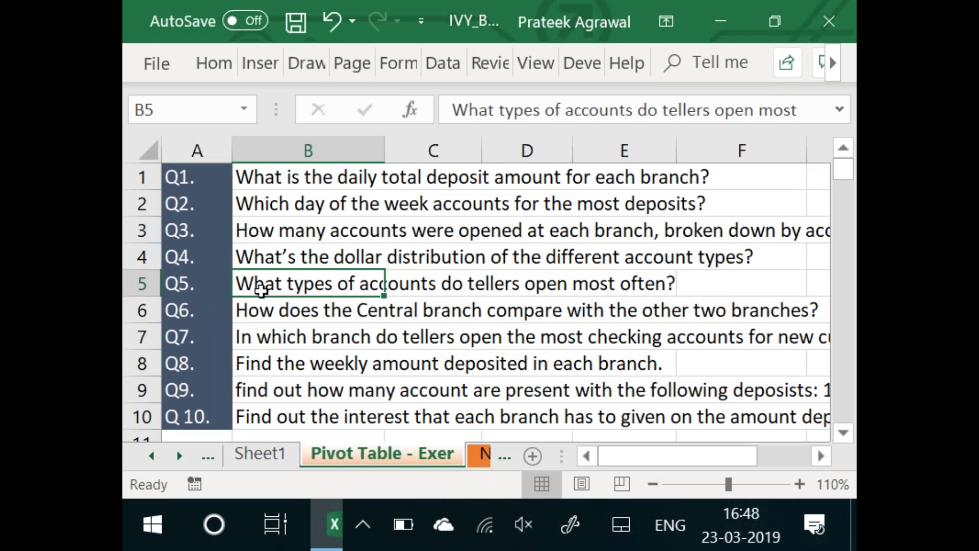
key("Down")
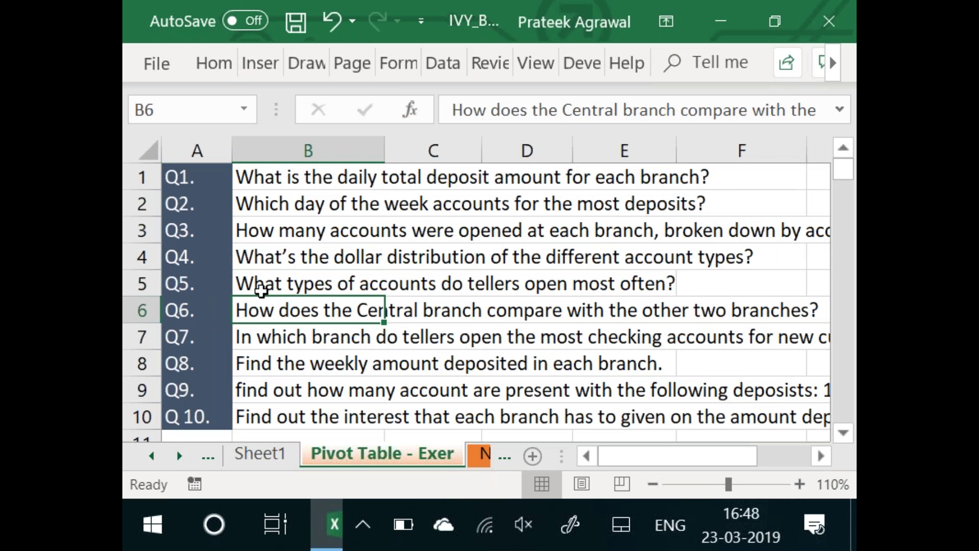
key("Down")
key("Down")
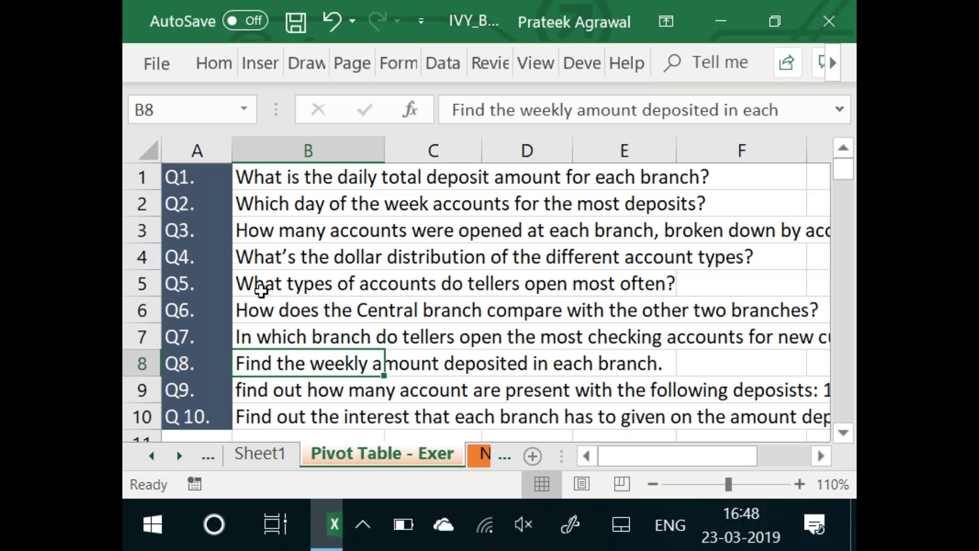
key("shift+Down")
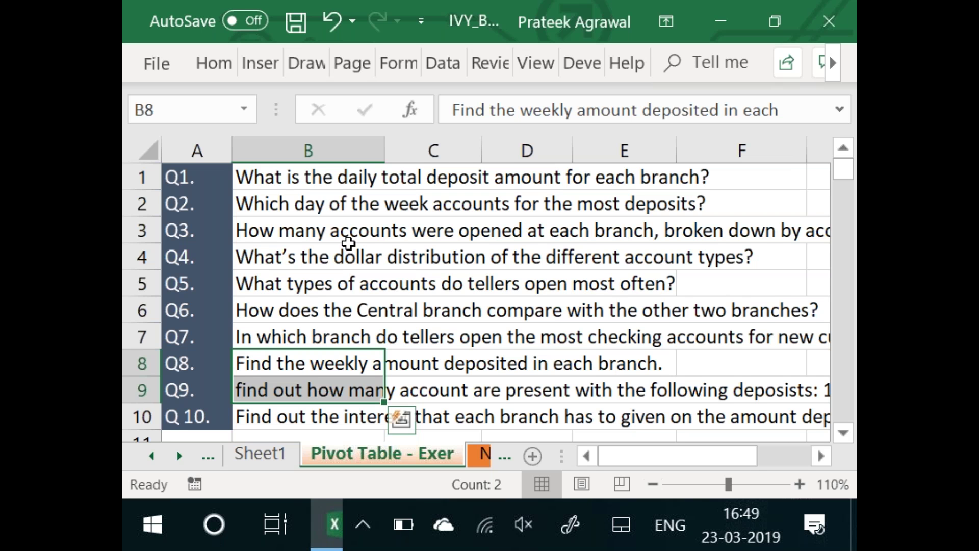
left_click(745, 26)
left_click(713, 30)
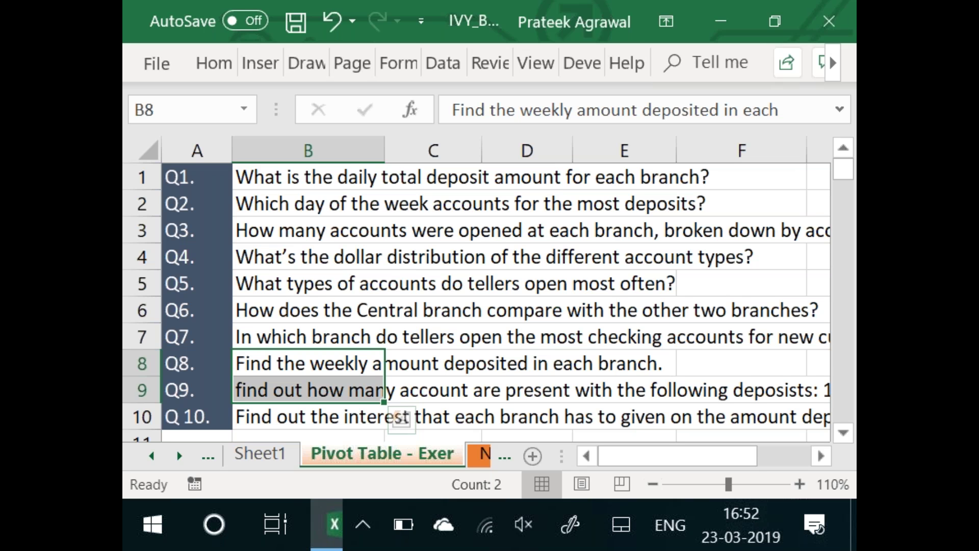
left_click(710, 31)
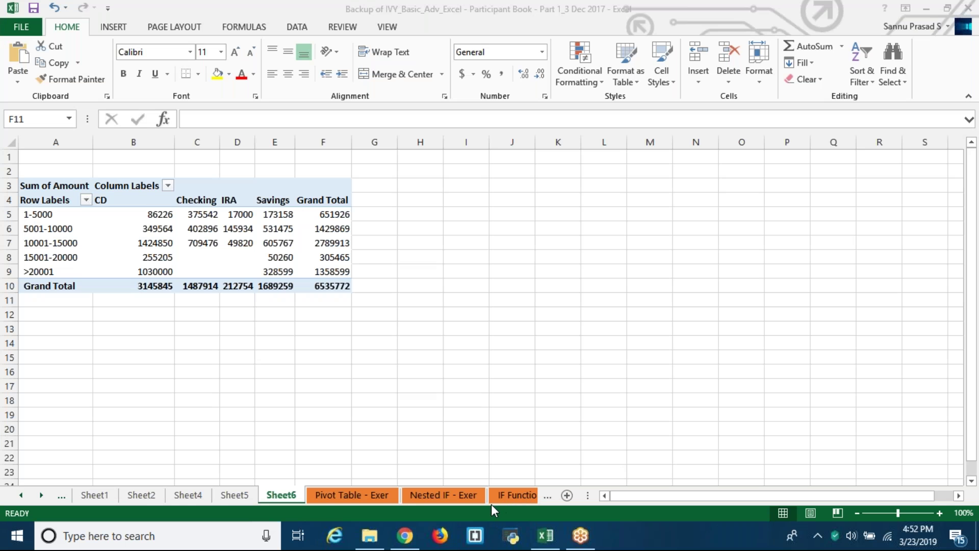
Open Sheet5 in the backup exercise workbook to review the pivot table of deposit amounts by weekday and branch
left_click(246, 497)
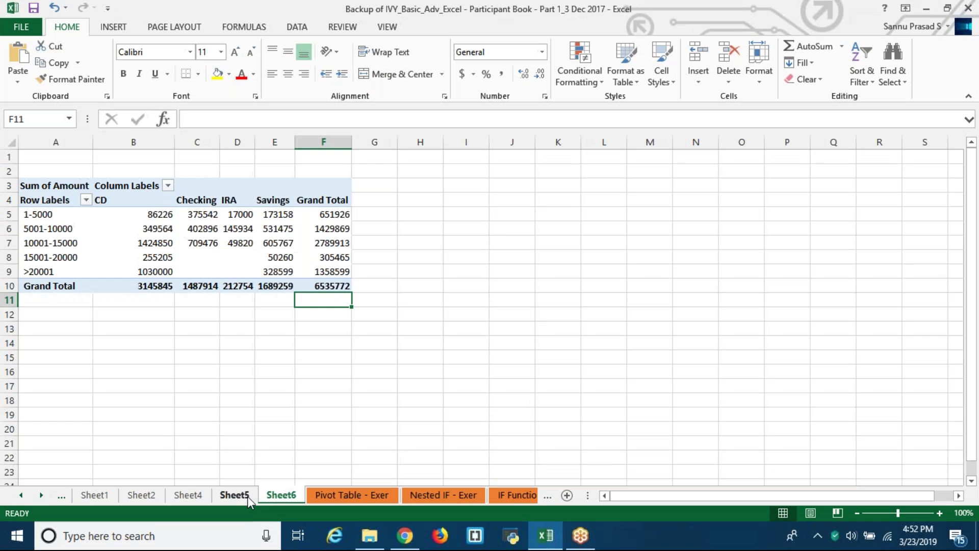
left_click(247, 497)
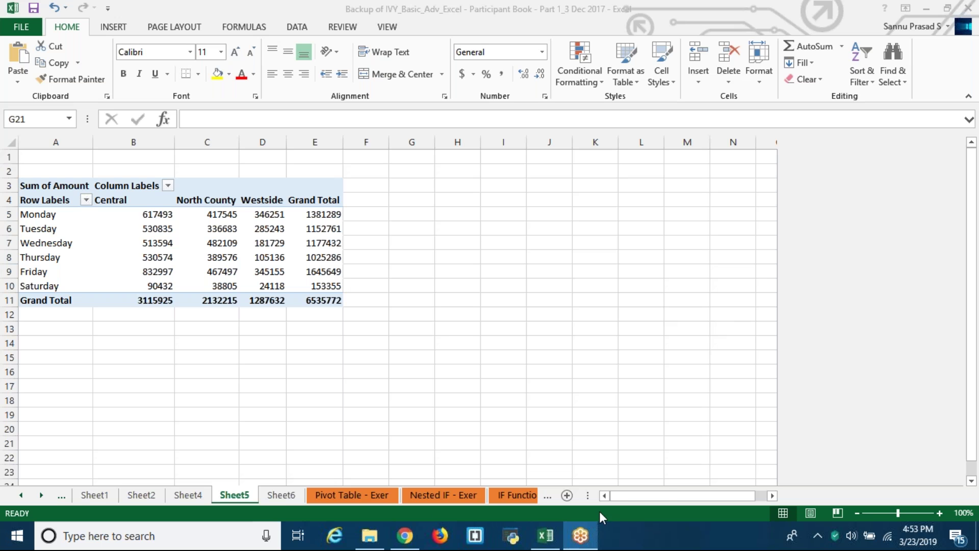
mouse_move(584, 547)
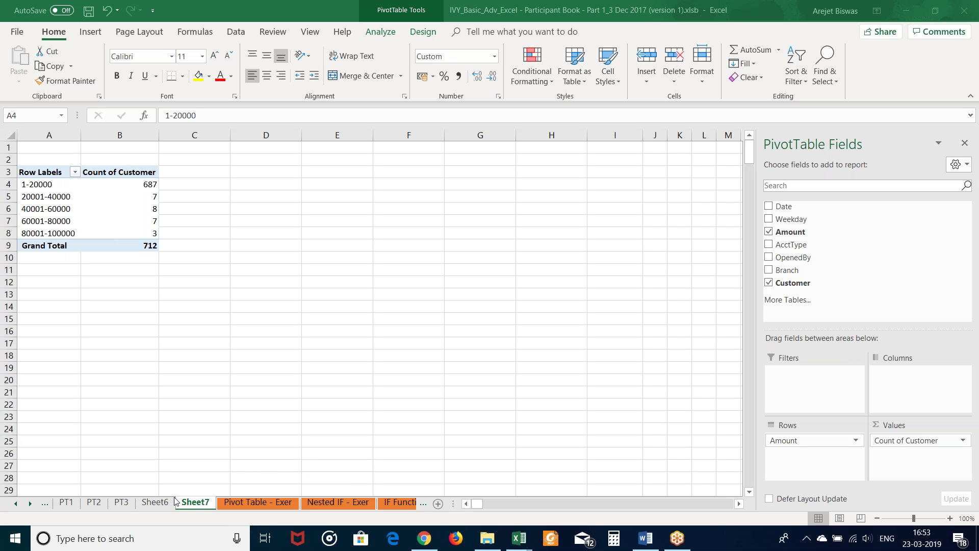
Review the account counts by deposit range on Sheet7 and open the weekly branch deposit totals on Sheet6
left_click(220, 503)
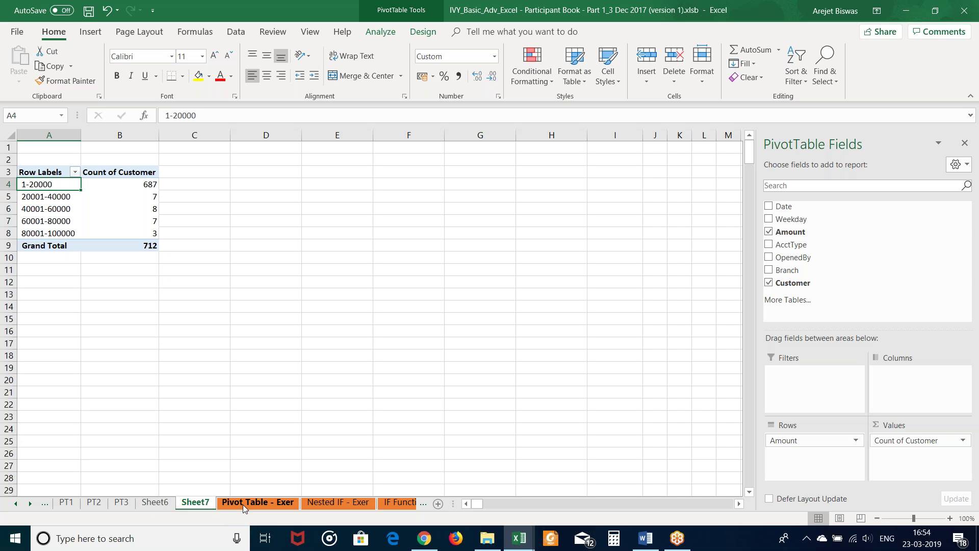
scroll(695, 490, "down", 7)
scroll(665, 395, "up", 6)
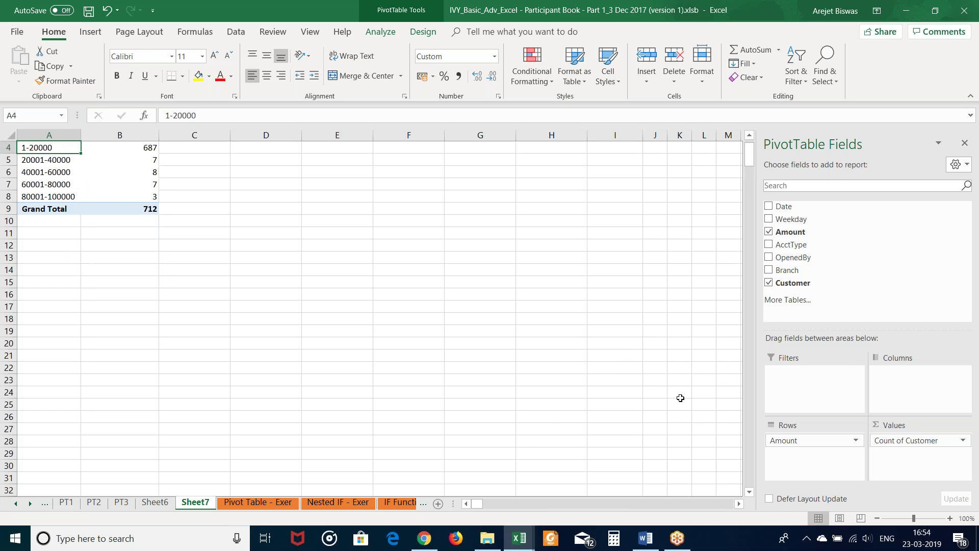
scroll(680, 395, "up", 1)
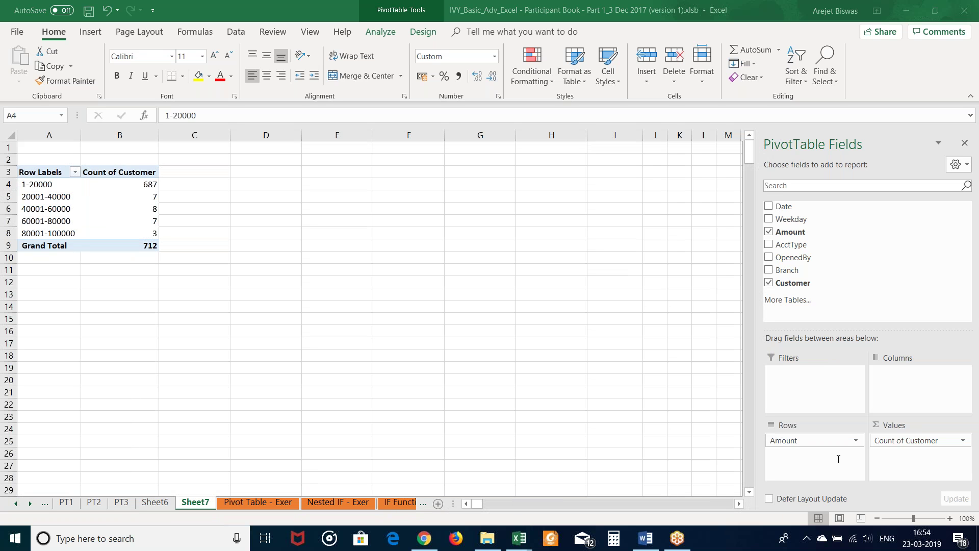
left_click(155, 502)
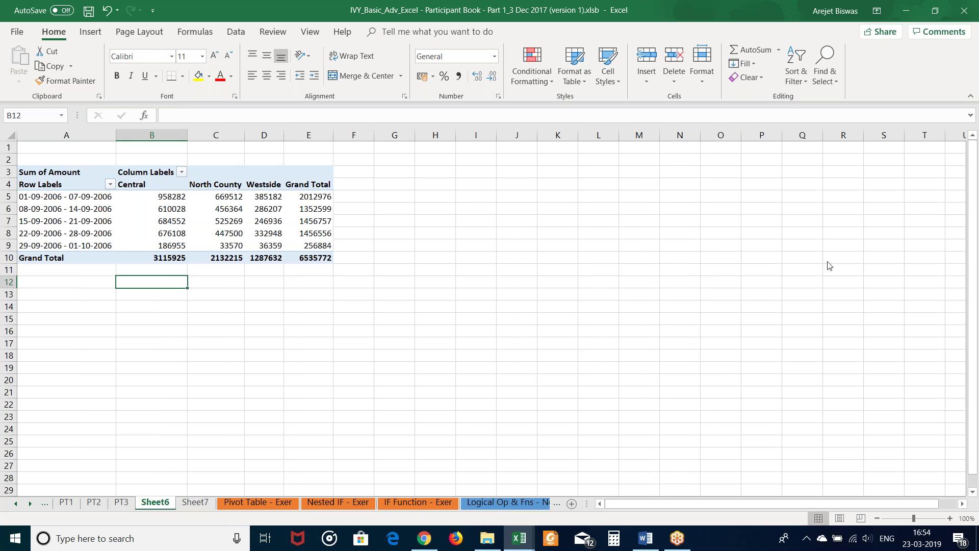
Examine the weekday-by-branch deposit pivot table beside the source data on the Pivot Table - Exer sheet
left_click(907, 206)
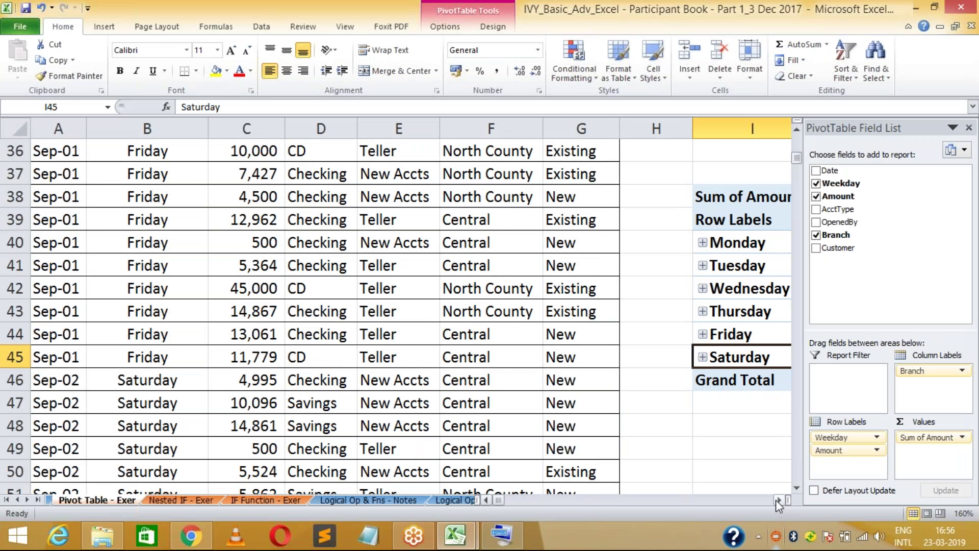
left_click(776, 500)
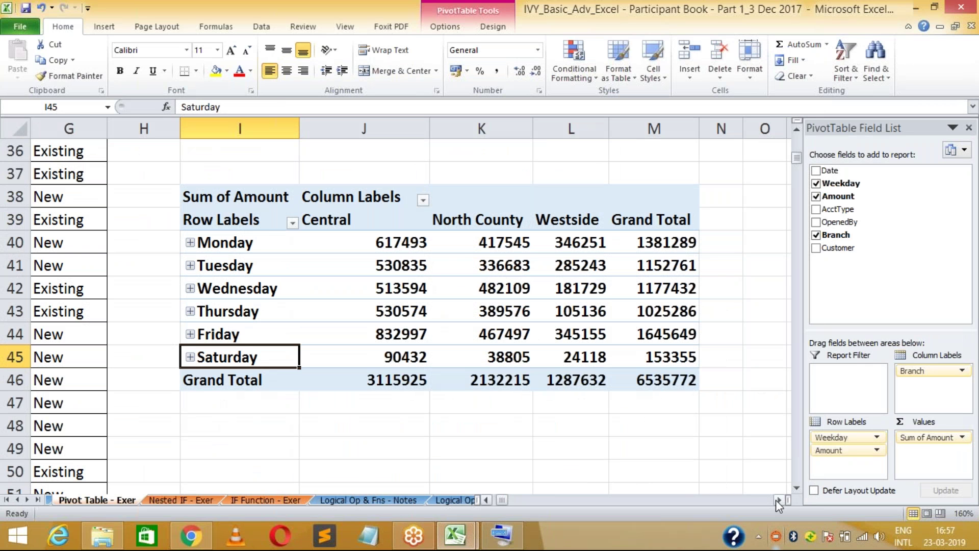
left_click(794, 465)
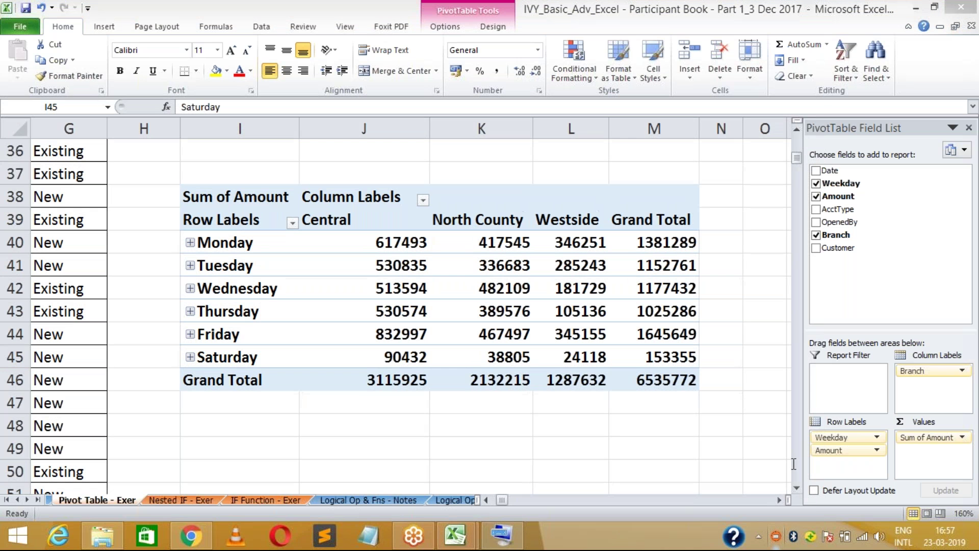
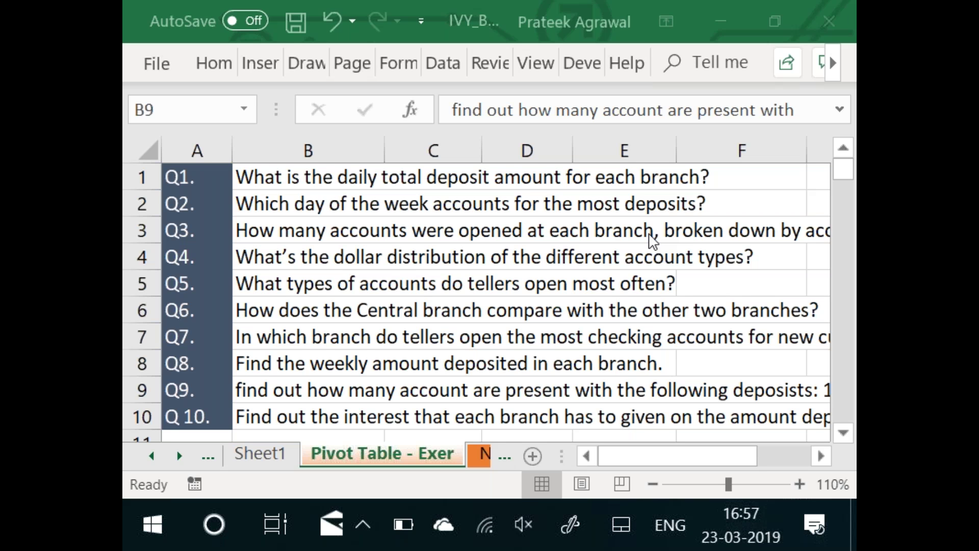
Return to question Q9 in B9 of the Pivot Table - Exer sheet
left_click(261, 387)
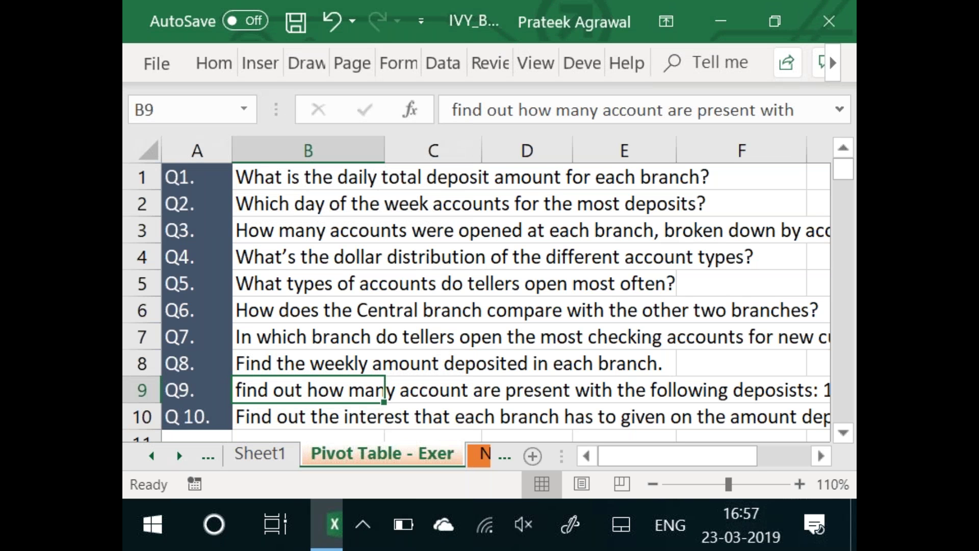
key("Up")
key("Down")
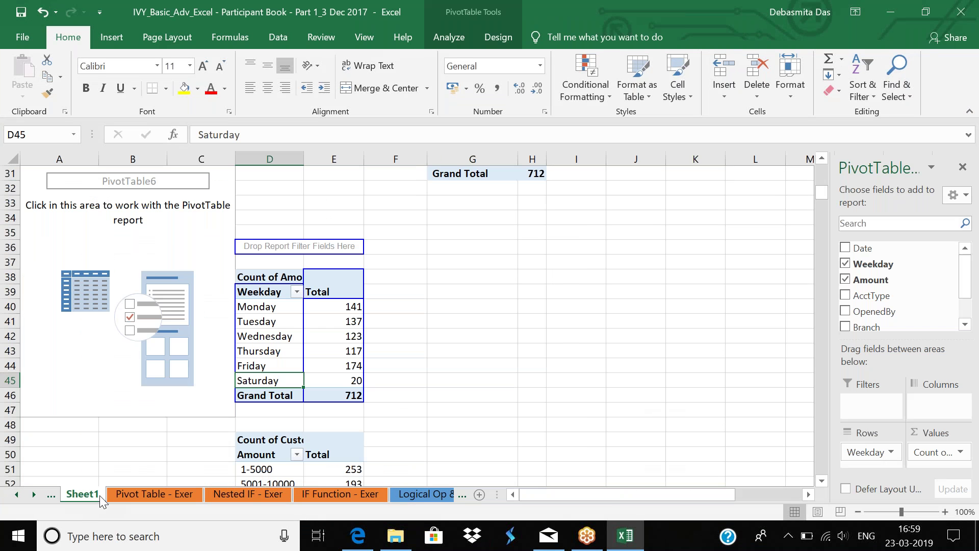
Inspect the weekday count and deposit-range count pivot tables on Sheet1, selecting D41 and D50
left_click(284, 322)
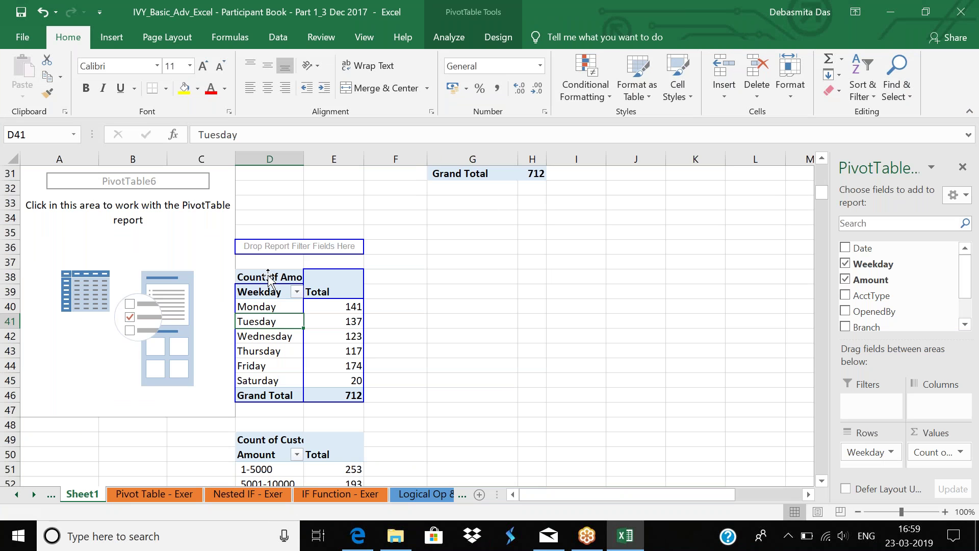
left_click(273, 450)
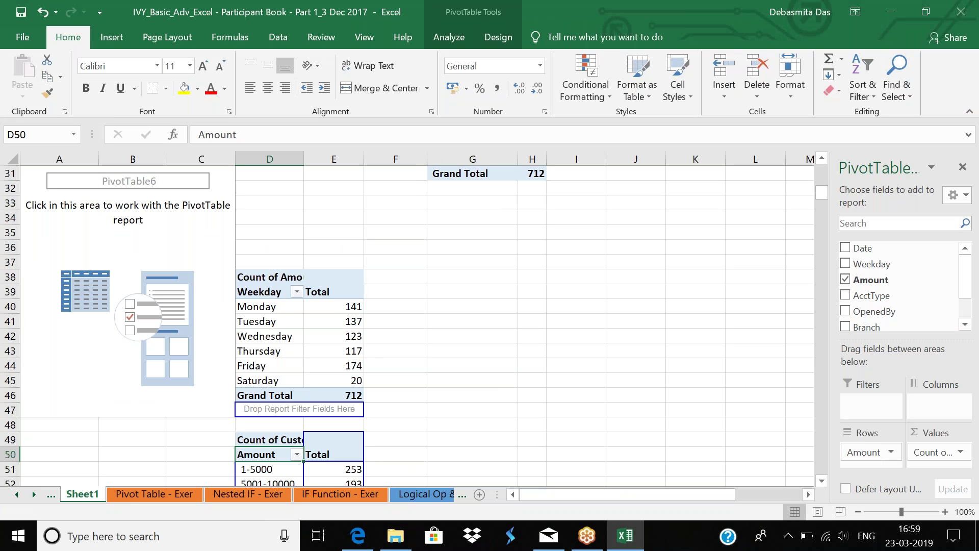
left_click_drag(824, 479, 824, 478)
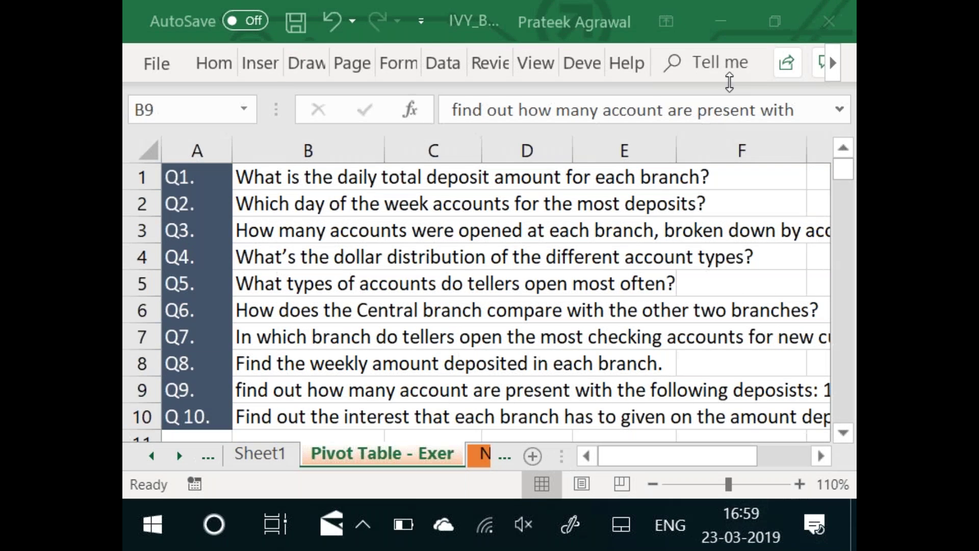
left_click(742, 545)
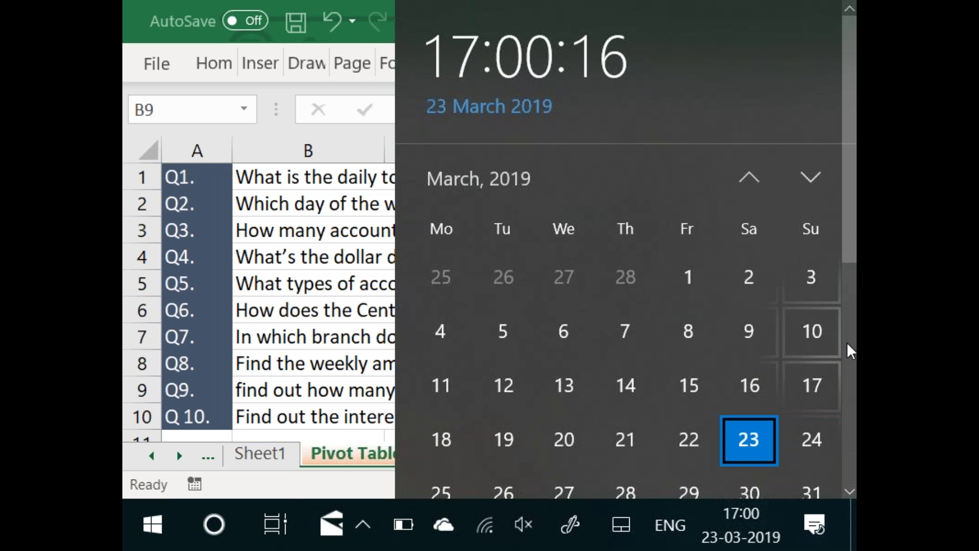
left_click(336, 263)
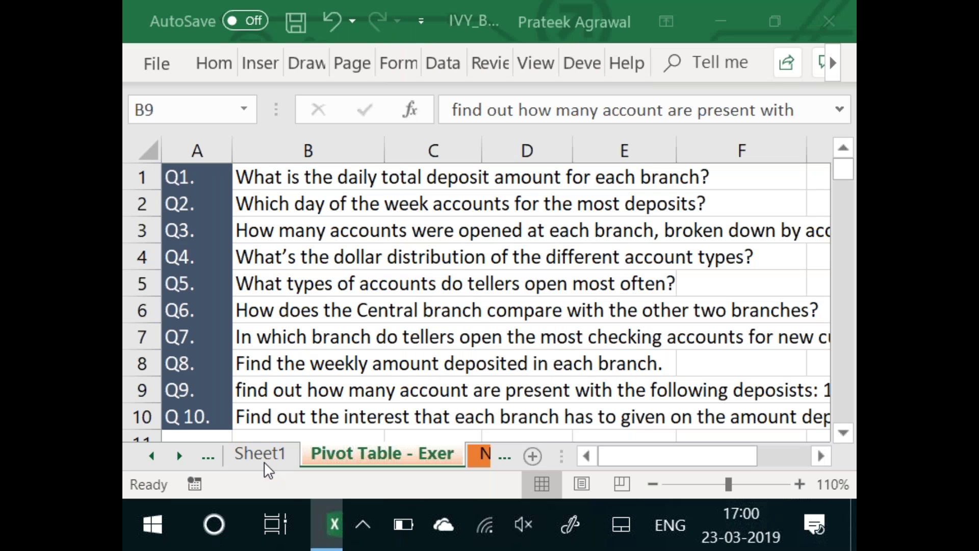
Start a new pivot table from the deposit data in A12:G724 of the Pivot Table - Exer sheet
key("Down")
key("Down")
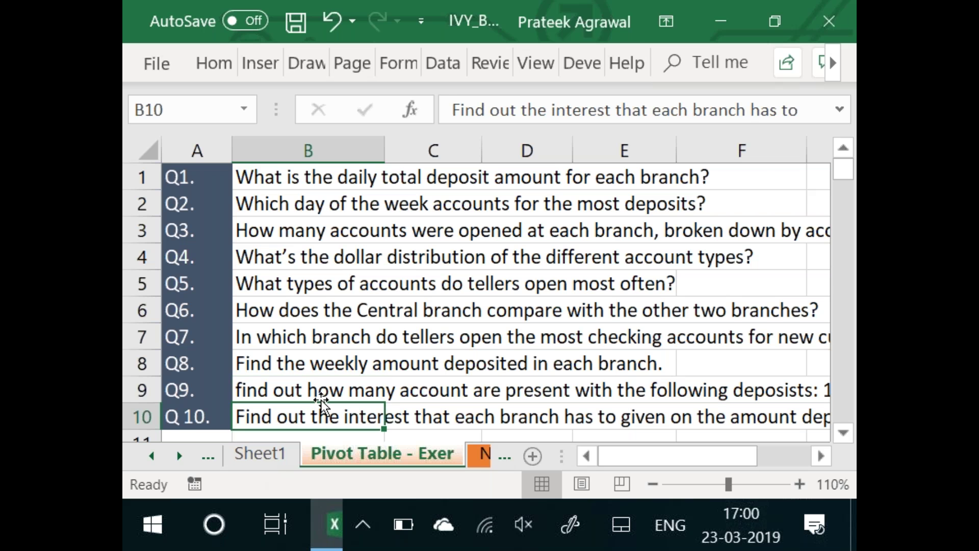
left_click(710, 32)
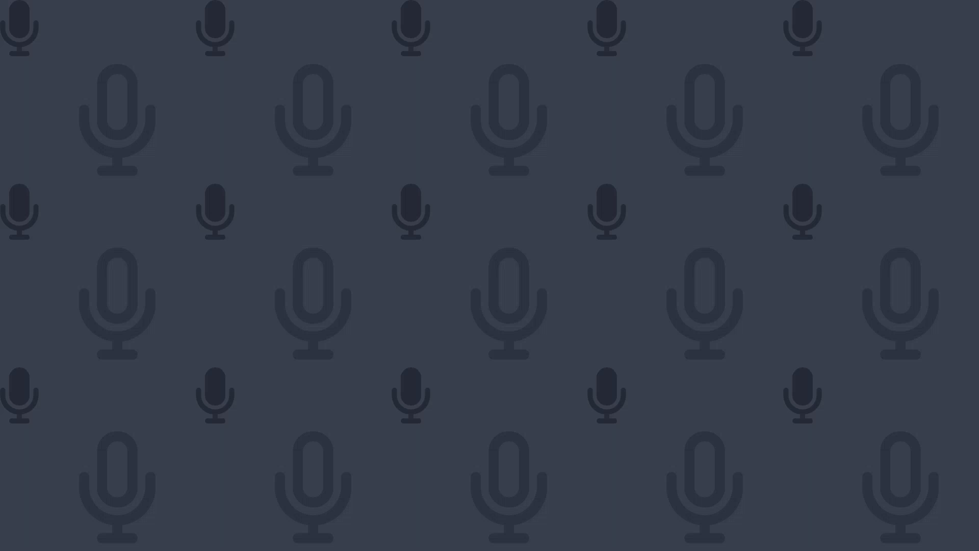
key("Down")
key("Down")
key("Down")
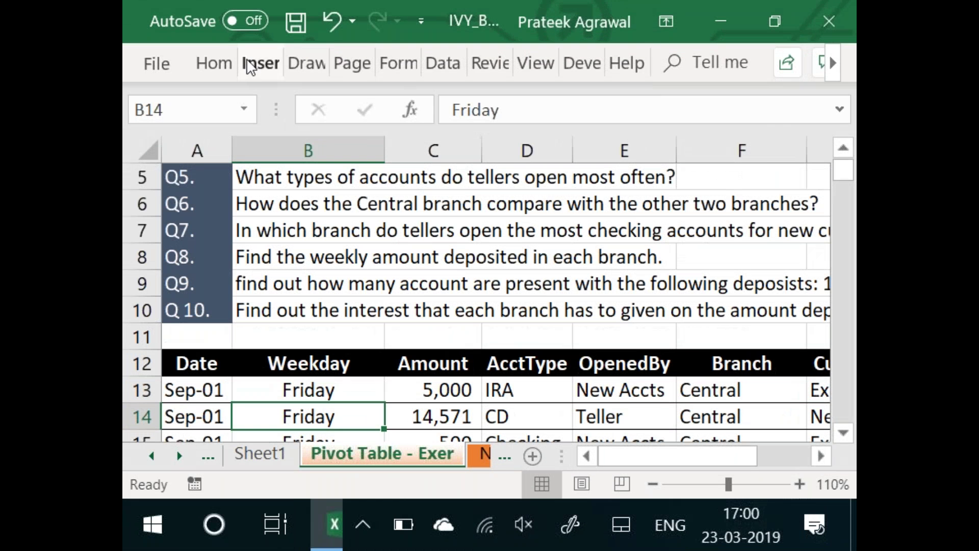
left_click(247, 62)
left_click(154, 114)
left_click(177, 264)
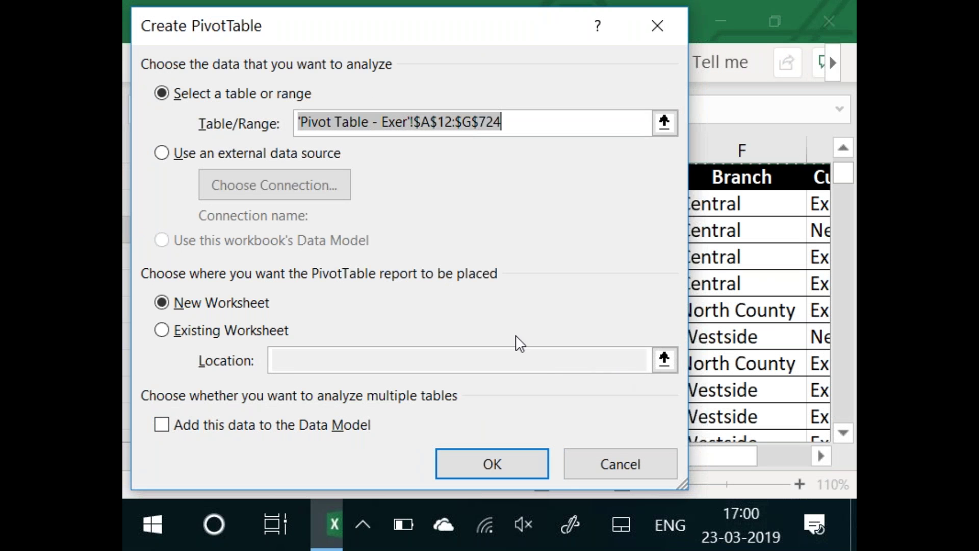
Place the new pivot table on the existing Sheet1 at cell A54, below the account type pivot table
left_click(238, 330)
left_click(664, 359)
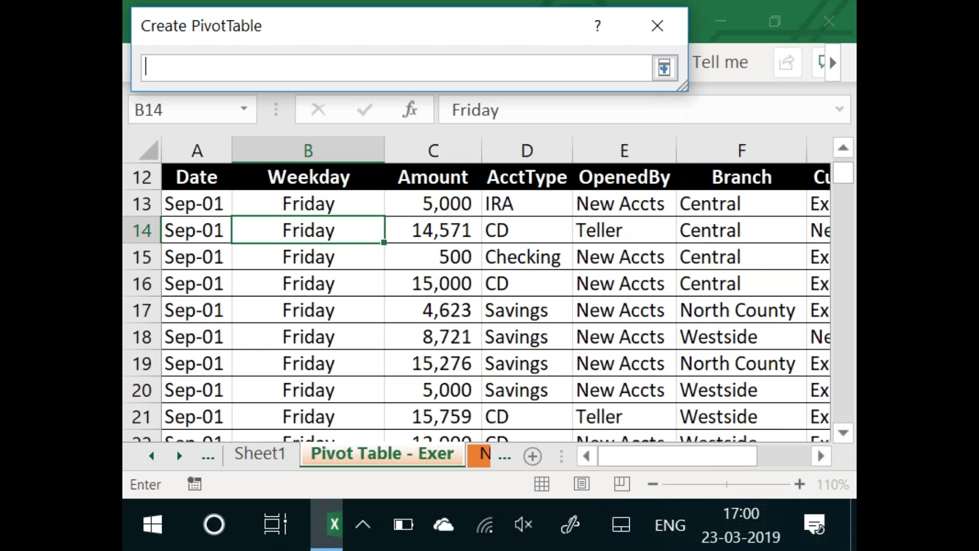
left_click(260, 453)
left_click_drag(235, 377, 235, 446)
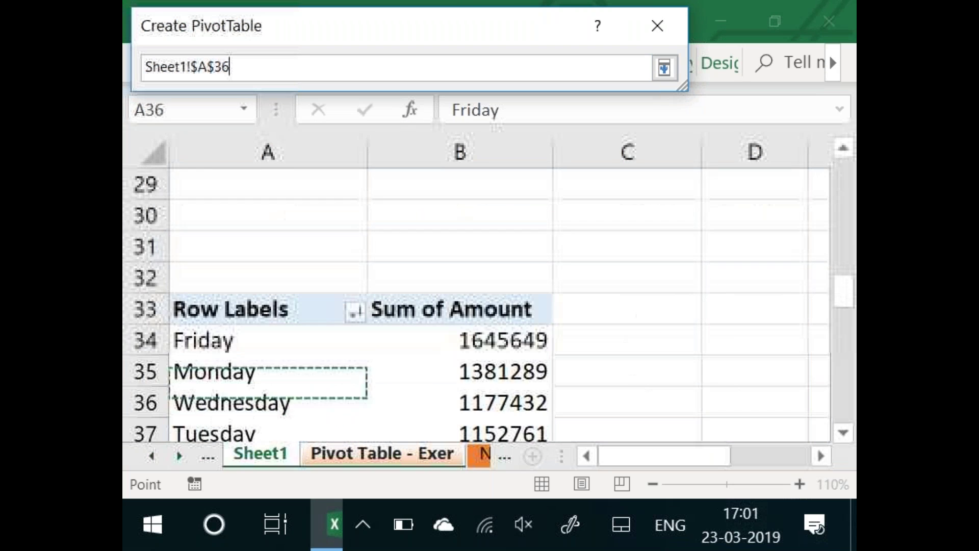
key("Down")
key("Down")
key("Down")
key("Down")
key("Down")
key("Down")
key("Down")
key("Down")
key("Down")
key("Down")
key("Down")
key("Down")
key("Down")
key("Down")
key("Down")
key("Down")
key("Down")
key("Down")
key("Down")
key("Down")
key("Up")
key("Up")
key("Up")
key("Up")
key("Up")
key("Up")
key("Up")
key("Up")
key("Up")
key("Up")
key("Up")
key("Up")
key("Up")
key("Up")
key("Up")
key("Down")
key("Down")
key("Down")
key("Down")
key("Down")
key("Down")
key("Return")
key("Escape")
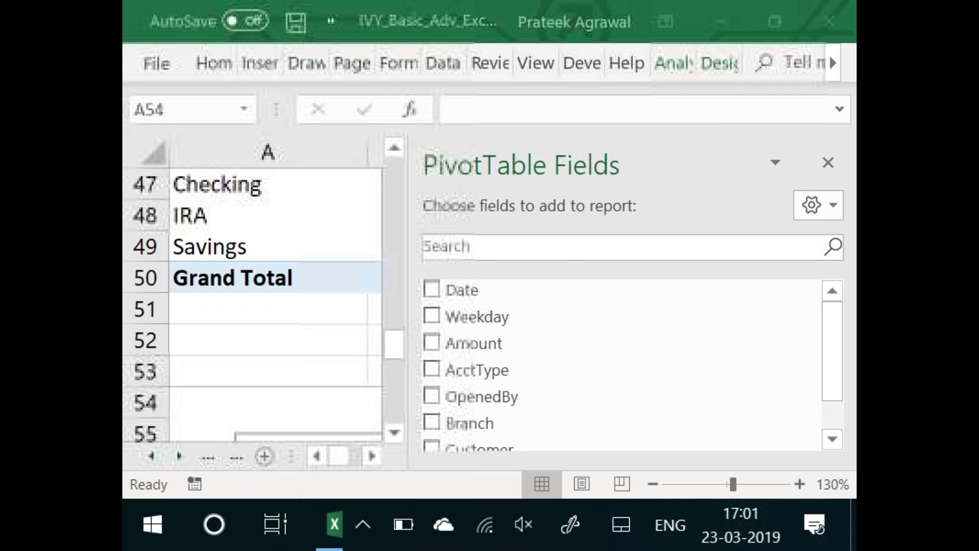
Lay out the pivot table with Date as rows, Branch as columns and Sum of Amount as values, and close the field list
right_click(463, 292)
left_click(423, 334)
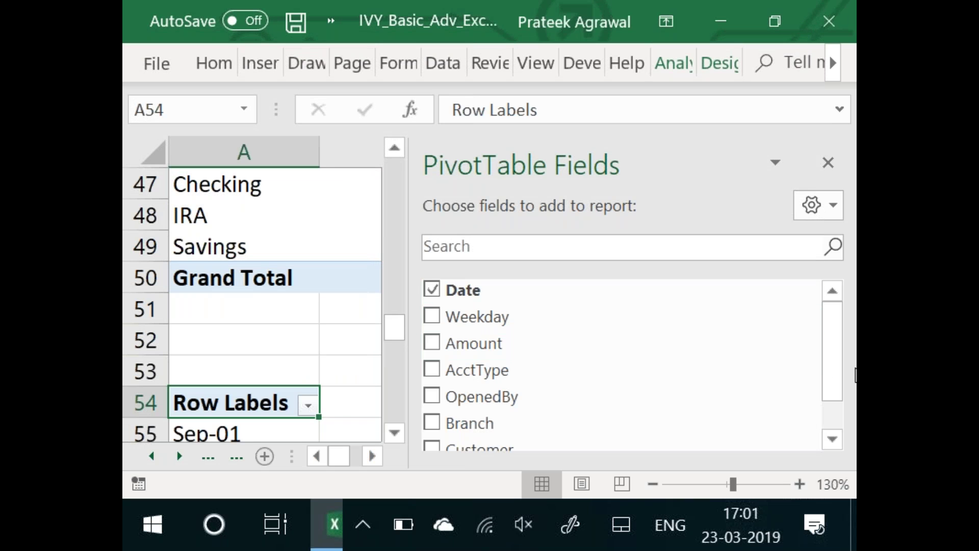
scroll(833, 387, "down", 2)
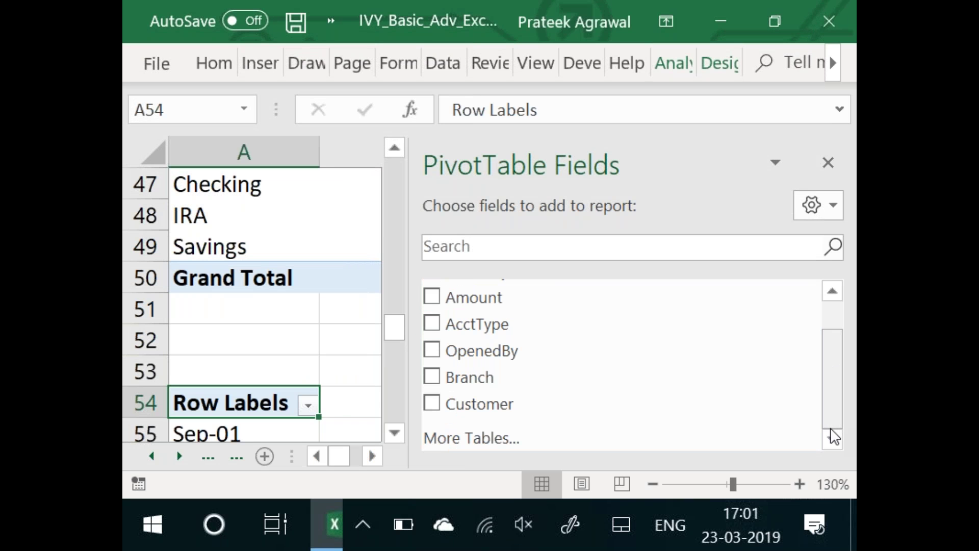
right_click(476, 373)
left_click(390, 269)
right_click(475, 305)
left_click(378, 412)
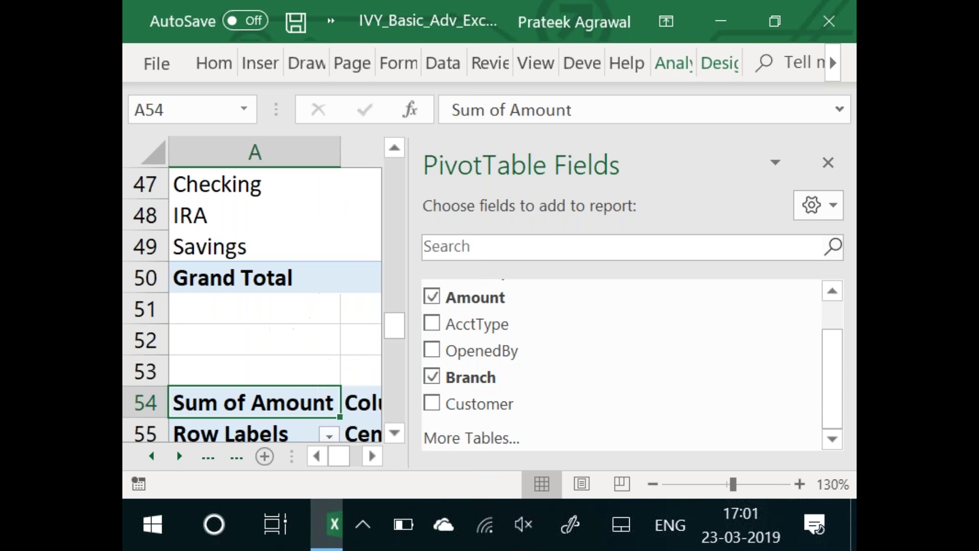
left_click(828, 164)
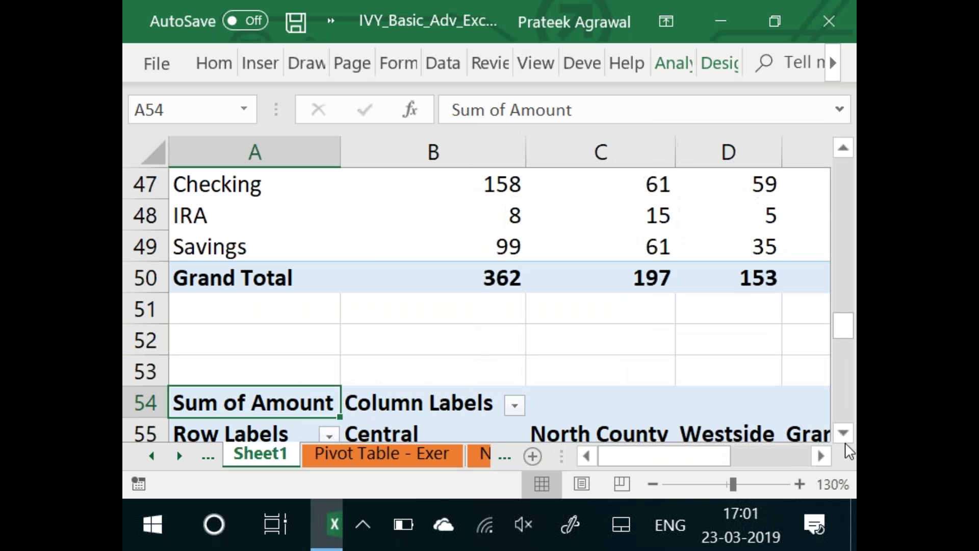
Group the pivot table's dates by Days with the number of days set to 7
scroll(846, 433, "down", 3)
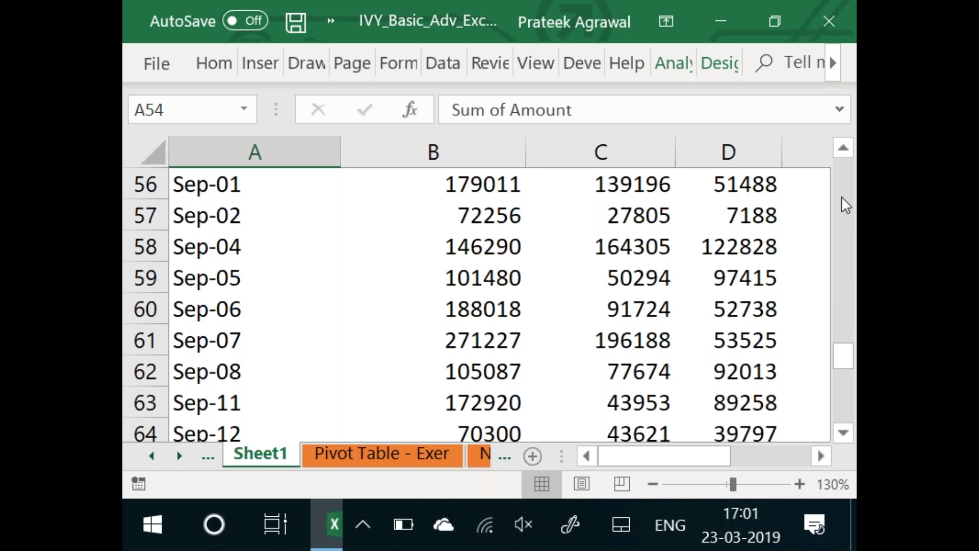
right_click(225, 215)
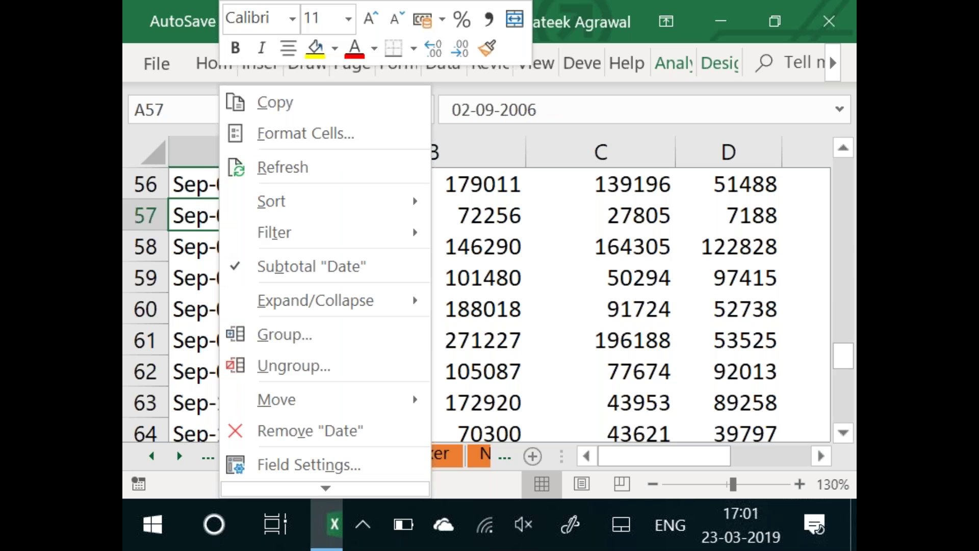
left_click(262, 341)
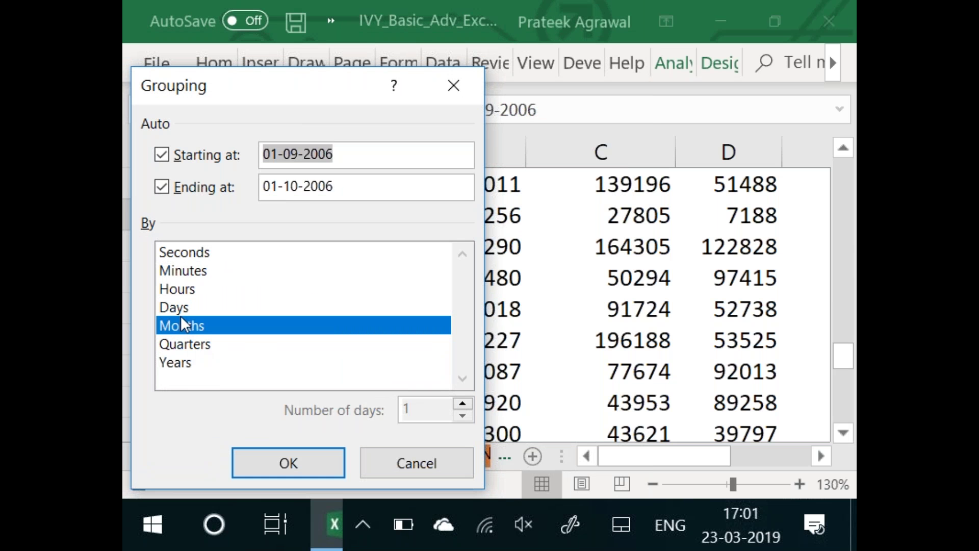
left_click(180, 307)
left_click(184, 324)
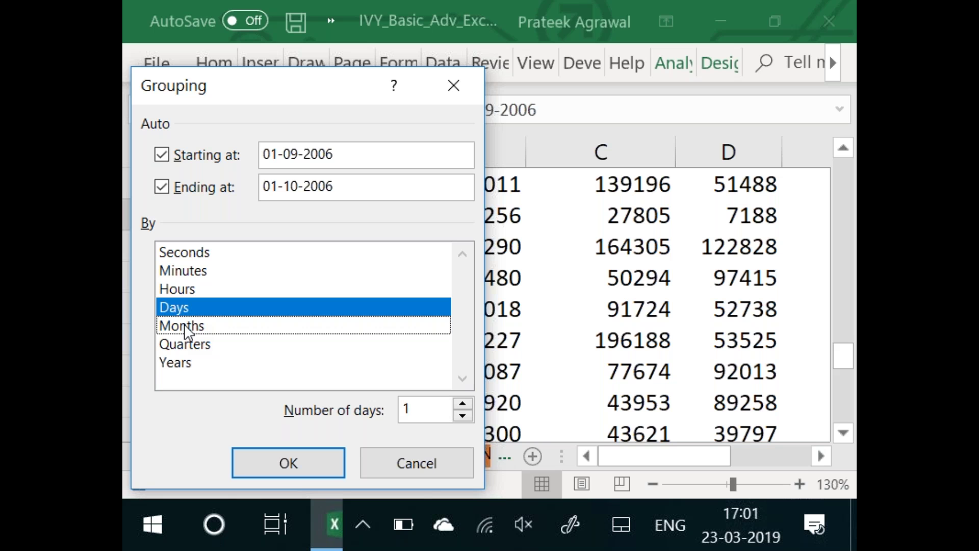
left_click(426, 412)
key("BackSpace")
type("7")
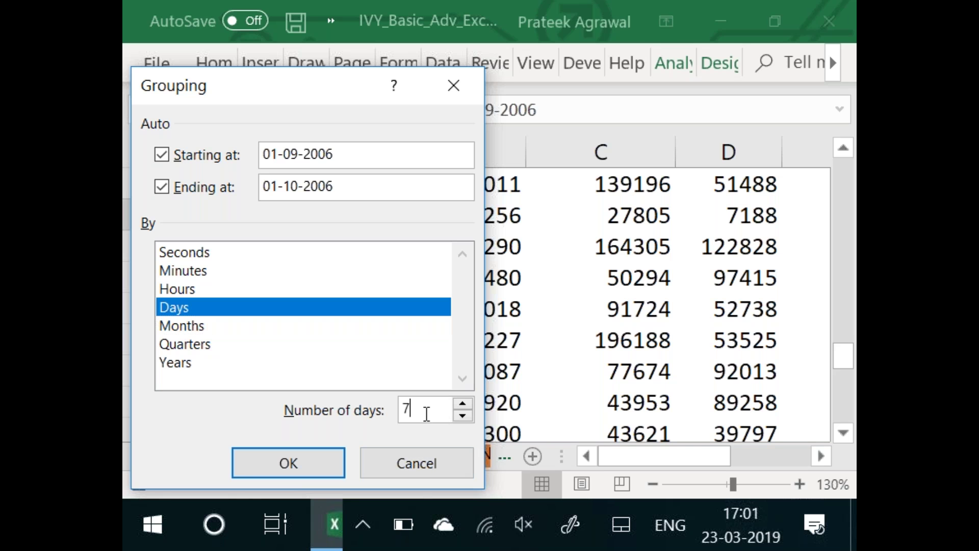
key("Return")
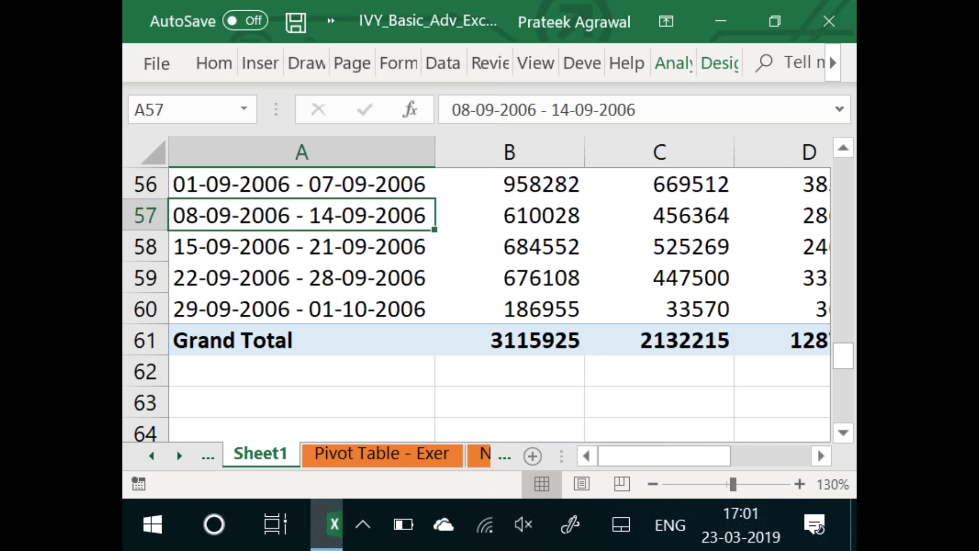
Examine the weekly date rows of the pivot table at A54 and its grouping settings
key("Up")
key("Up")
key("Up")
key("Down")
key("Down")
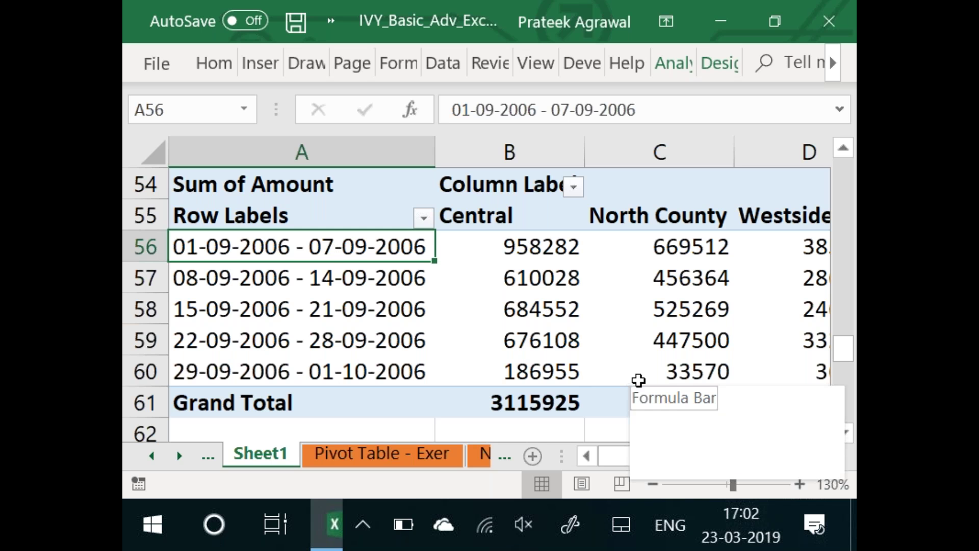
mouse_move(639, 380)
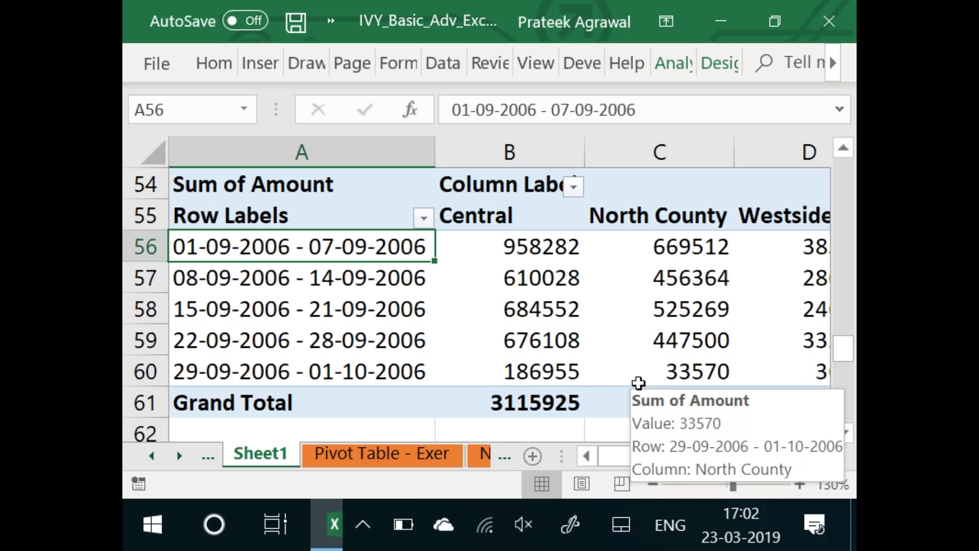
right_click(286, 247)
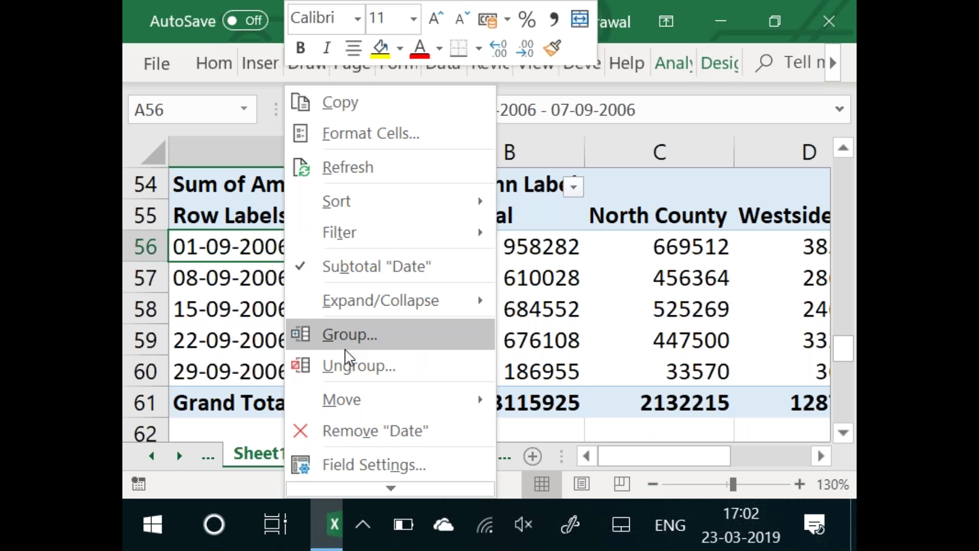
left_click(350, 335)
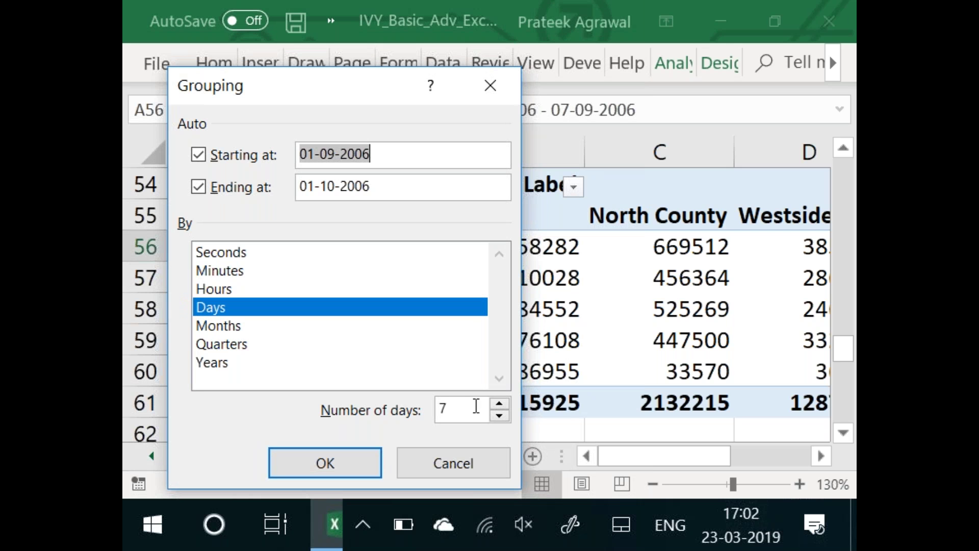
left_click(482, 465)
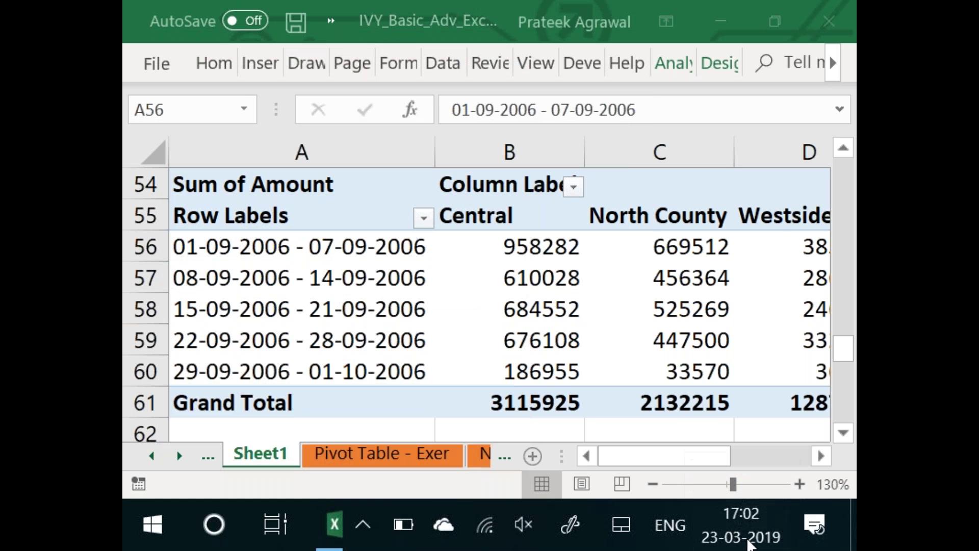
Check the system calendar for how the weeks fall and glance at the deposit data on the Pivot Table - Exer sheet
left_click(748, 541)
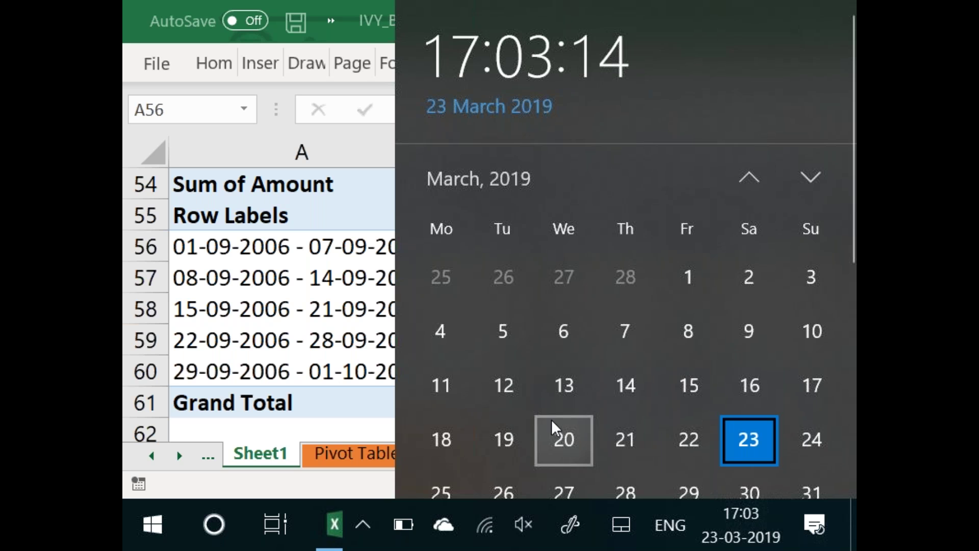
left_click(364, 330)
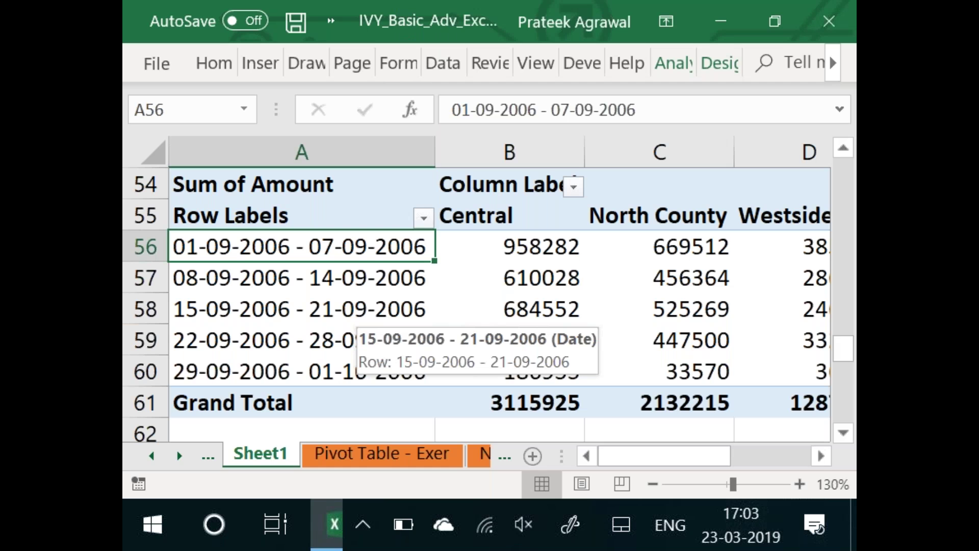
left_click(373, 462)
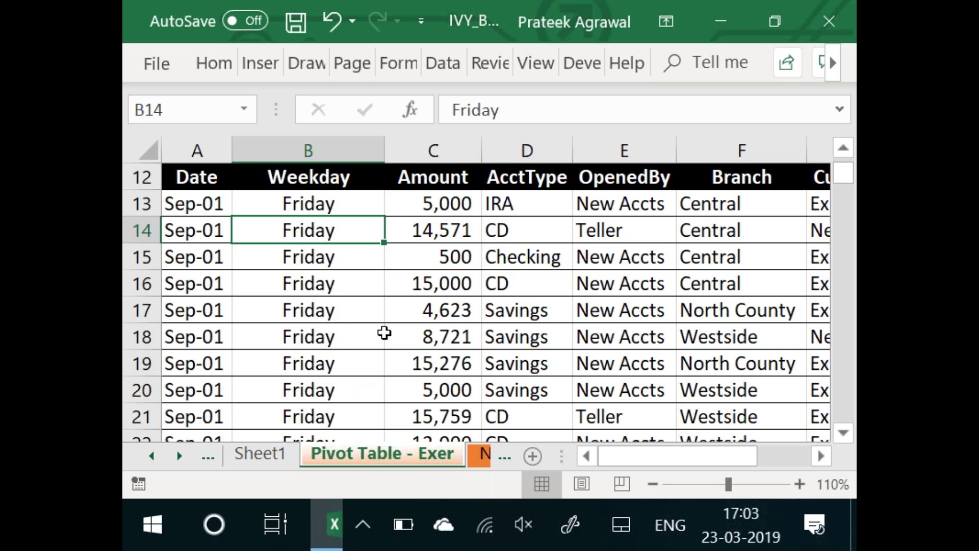
left_click(252, 455)
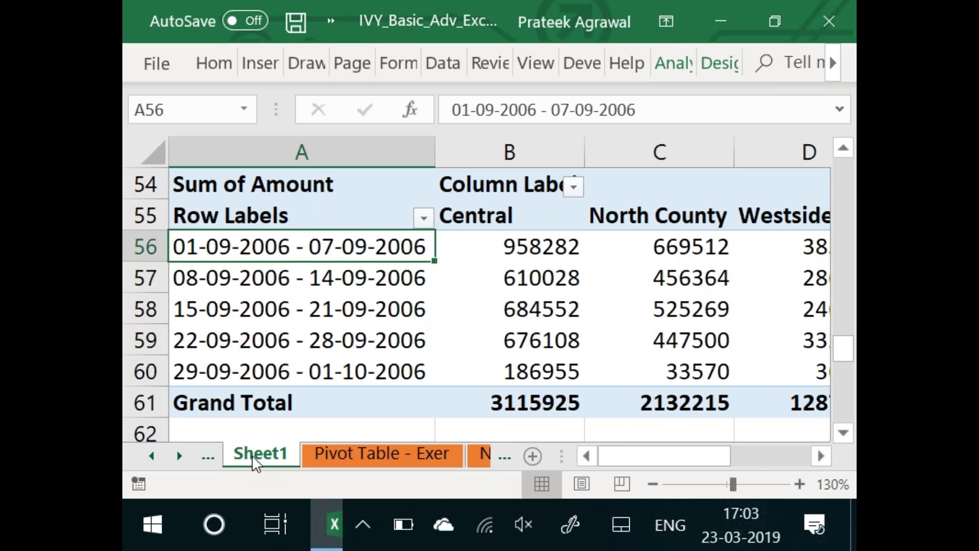
Look through the account type and weekday pivot tables above the weekly one on Sheet1
key("Up")
key("Up")
key("Up")
key("Up")
key("Up")
key("Up")
key("Up")
key("Up")
key("Up")
key("Up")
key("Up")
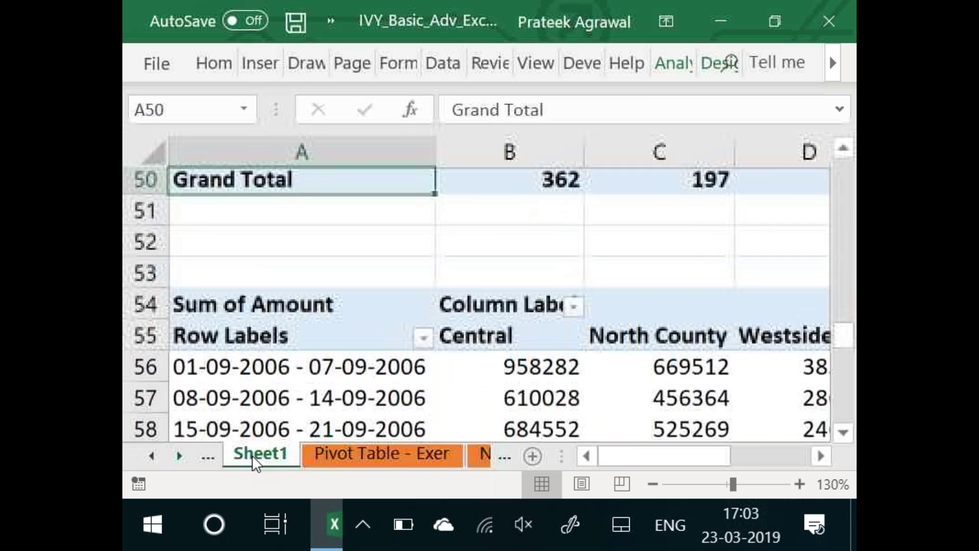
key("Up")
key("Up")
key("Up")
key("Up")
key("Up")
key("Up")
key("Up")
key("Up")
key("Up")
key("Up")
key("Up")
key("Up")
key("Up")
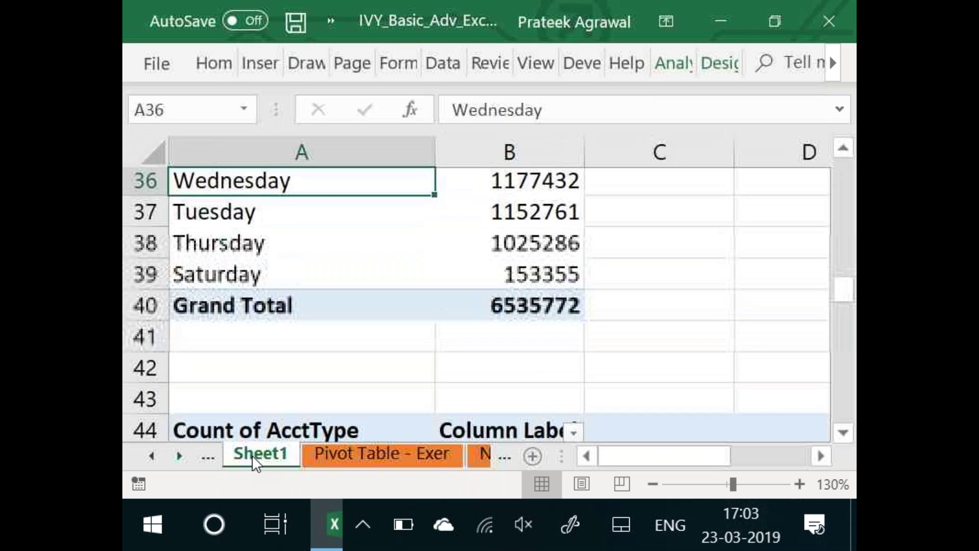
key("Up")
key("Up")
key("Up")
key("Up")
key("Up")
key("Up")
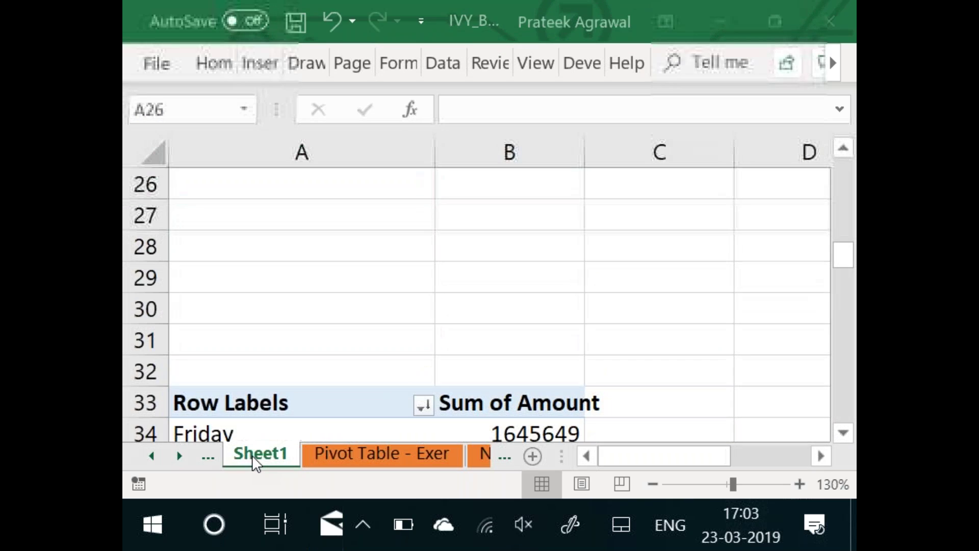
Switch to the Trainer_Book workbook and review the Count of Sales pivot table with its grouped sales bands on Sheet6
key("alt+Tab")
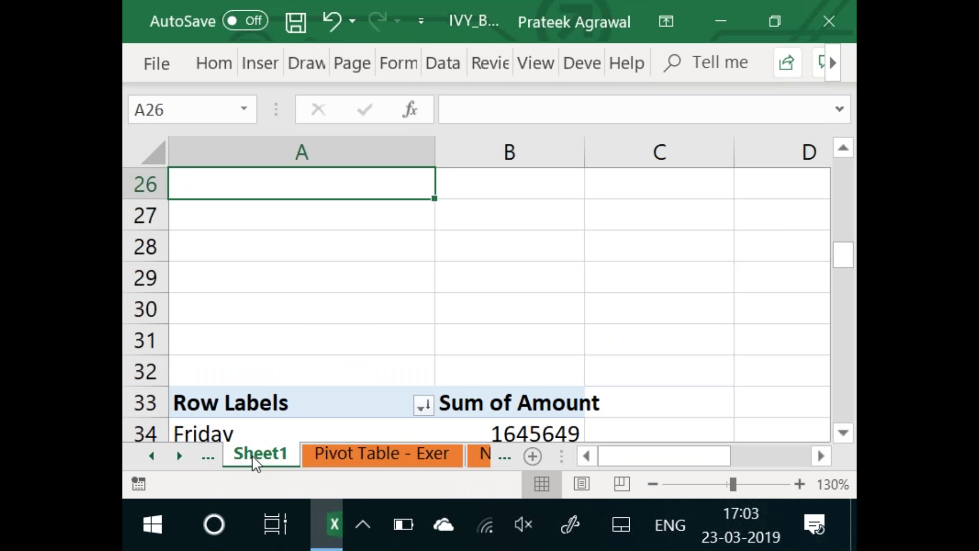
key("alt+Tab")
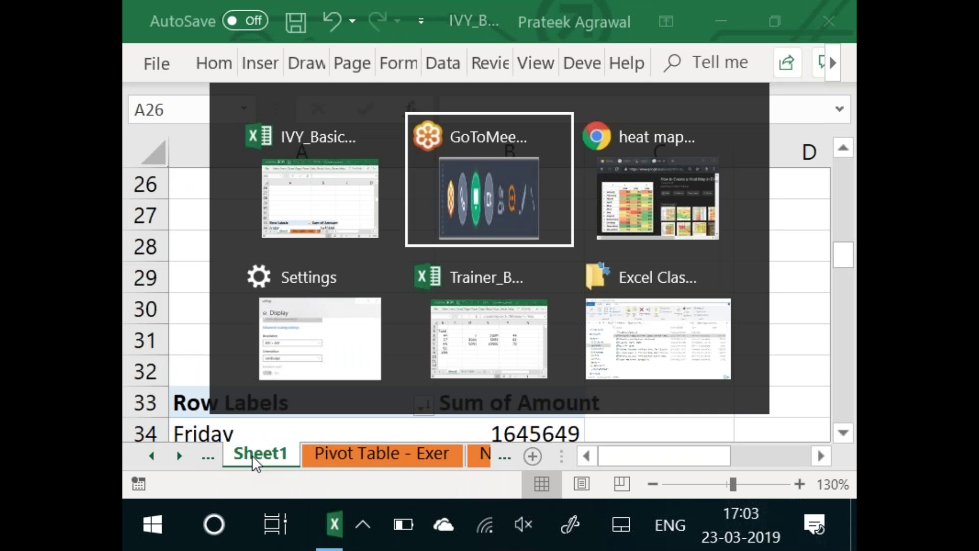
key("alt+Tab")
key("alt+Tab")
key("alt+Tab")
key("Left")
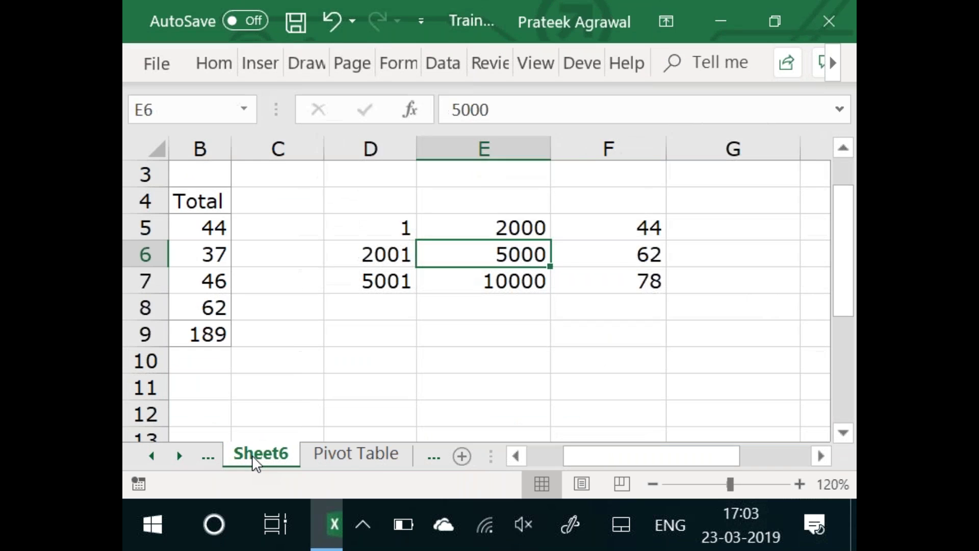
key("Home")
key("Down")
key("Down")
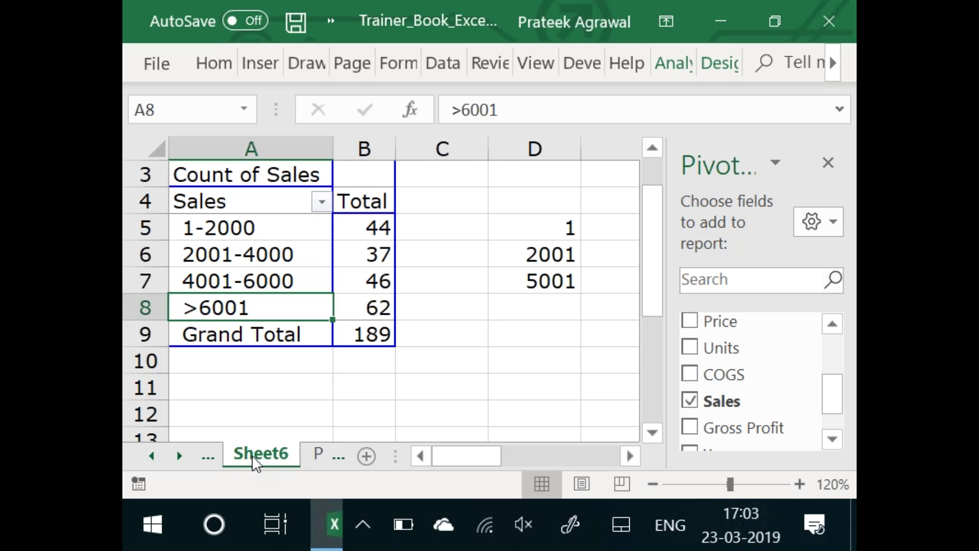
key("shift+Right")
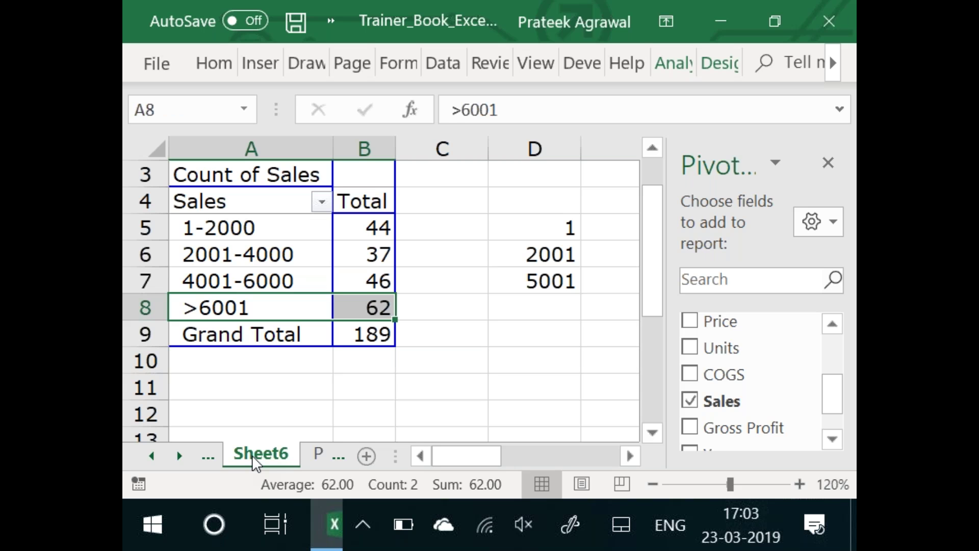
key("Up")
key("Up")
key("Up")
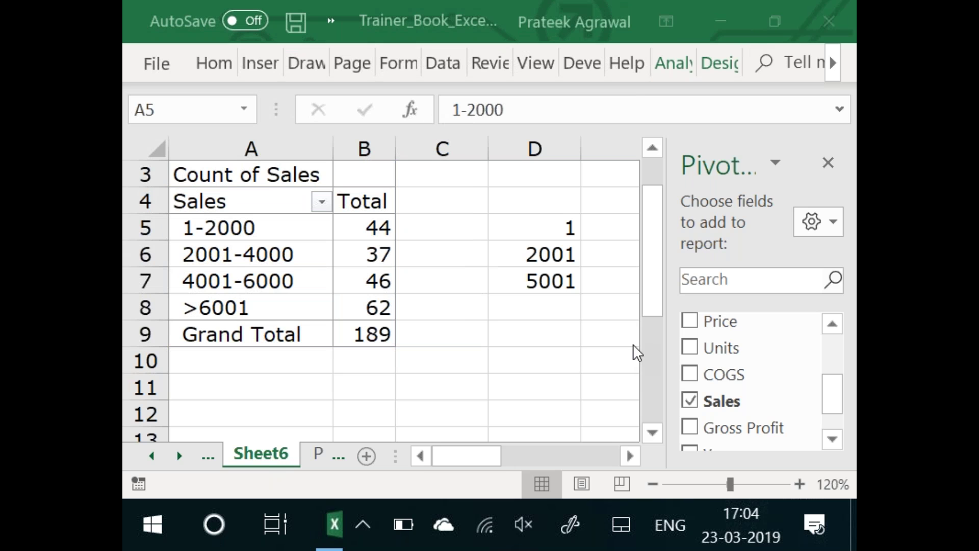
left_click(656, 235)
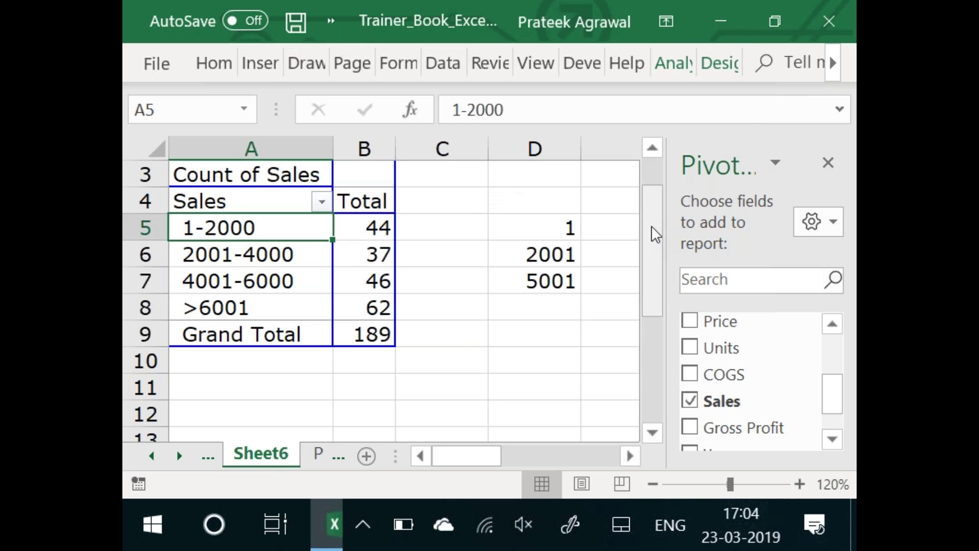
Return to the IVY workbook, delete the entire weekday pivot table in A33:B40 of Sheet1, and undo the deletion
key("alt+Tab")
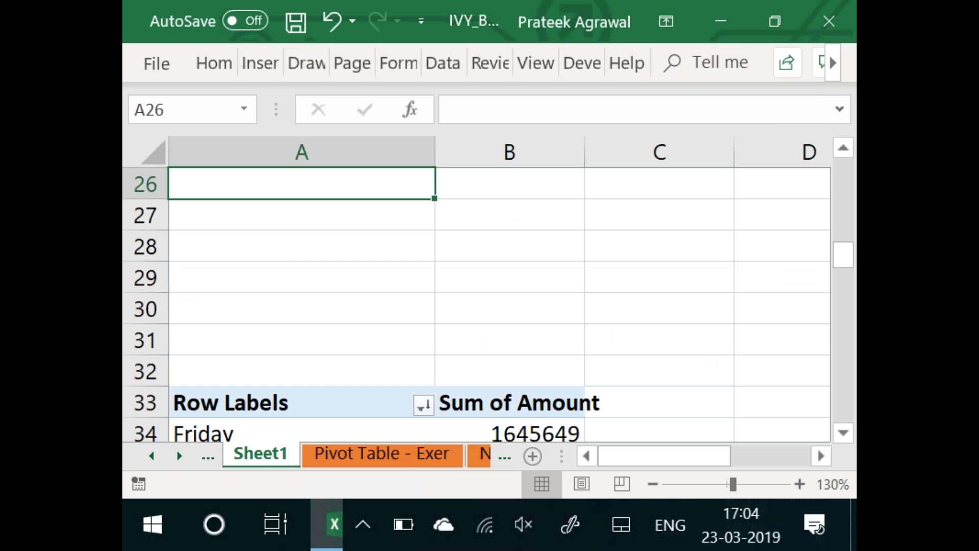
key("Down")
key("Down")
key("Down")
key("Down")
key("Down")
key("Down")
key("Down")
key("Down")
key("Down")
key("Down")
key("Down")
key("Down")
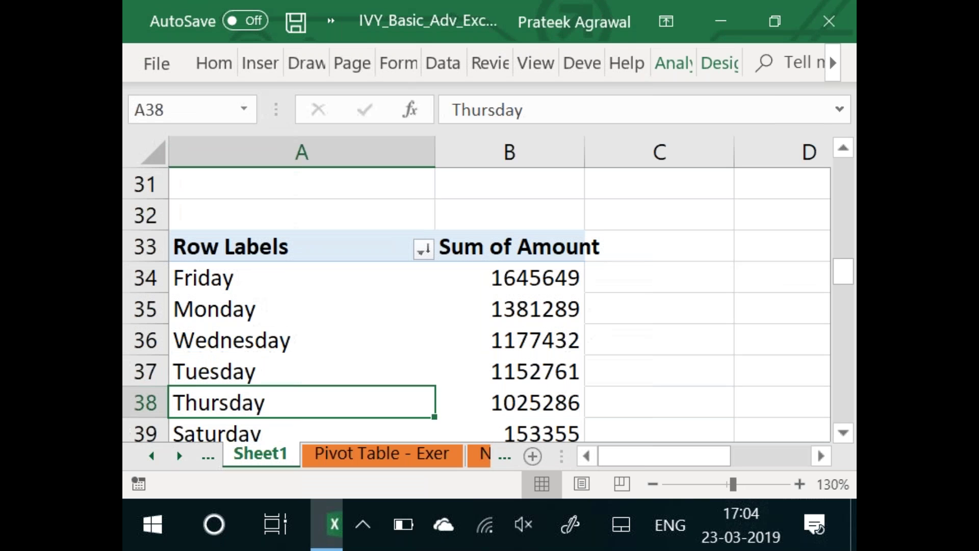
key("Up")
key("Up")
key("Up")
key("Up")
key("Up")
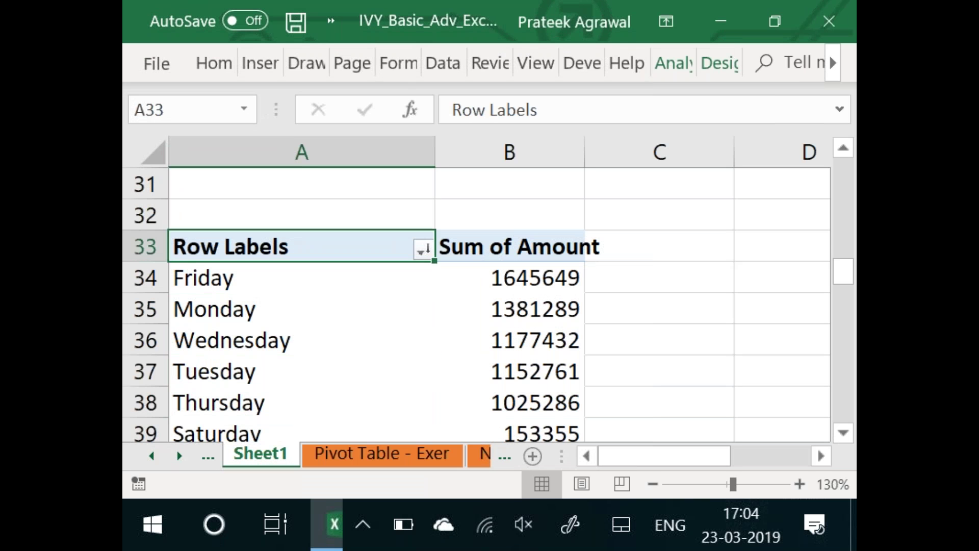
key("shift+Right")
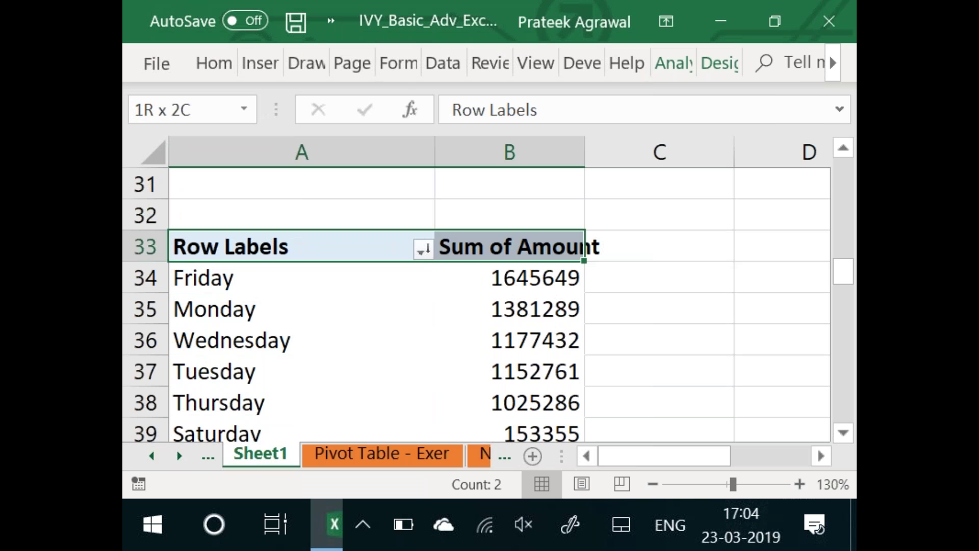
key("ctrl+shift+Down")
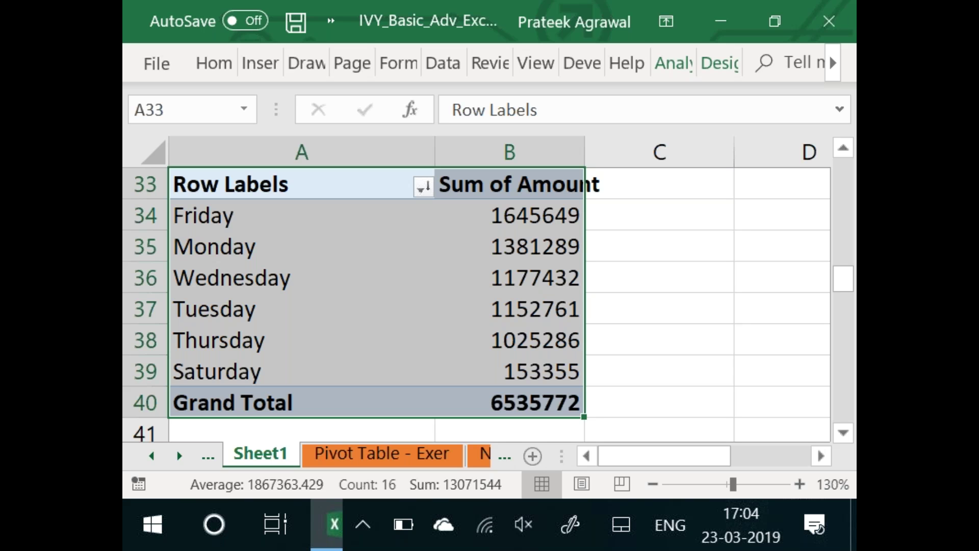
key("Delete")
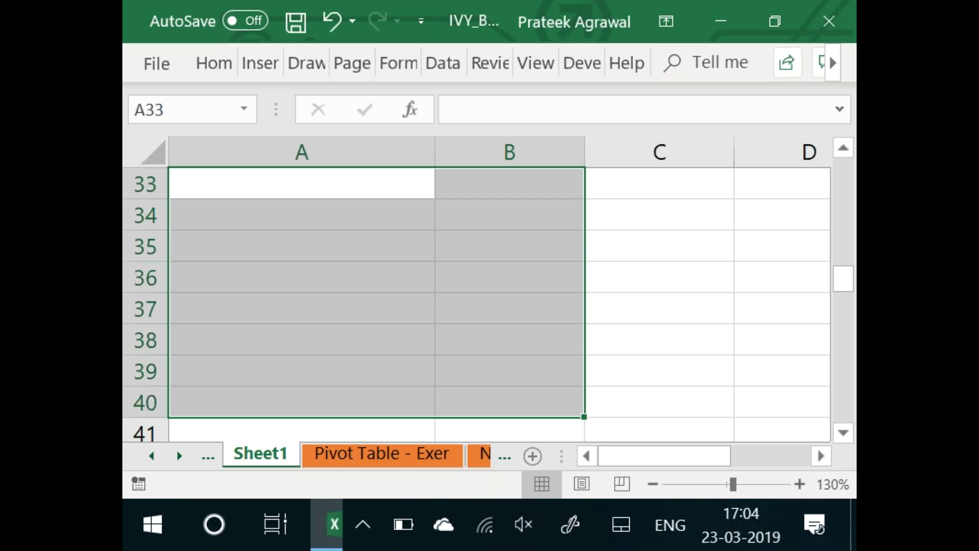
key("ctrl+z")
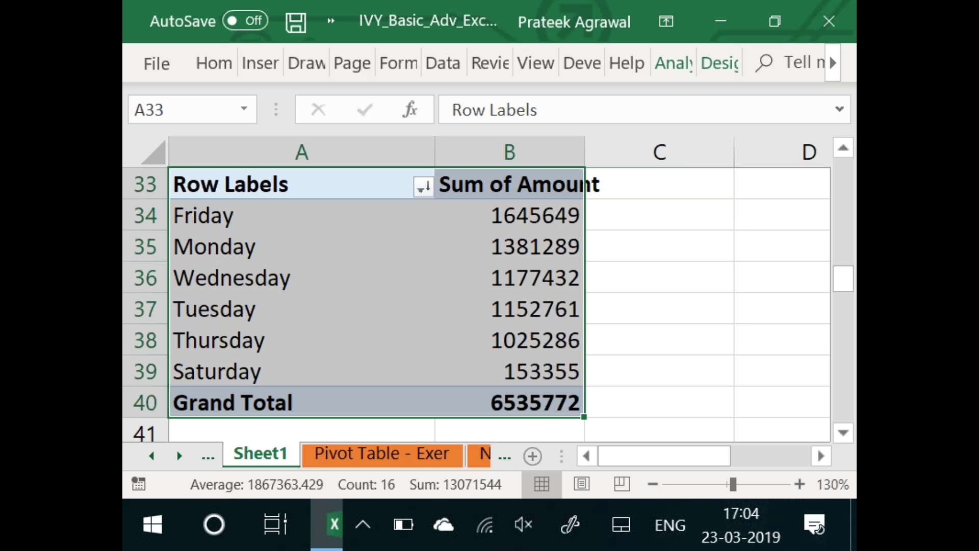
Move the weekday pivot table from A33:B40 to cell F33 and show its field list
key("ctrl+x")
key("Right")
key("Right")
key("Right")
key("Right")
key("Right")
key("Return")
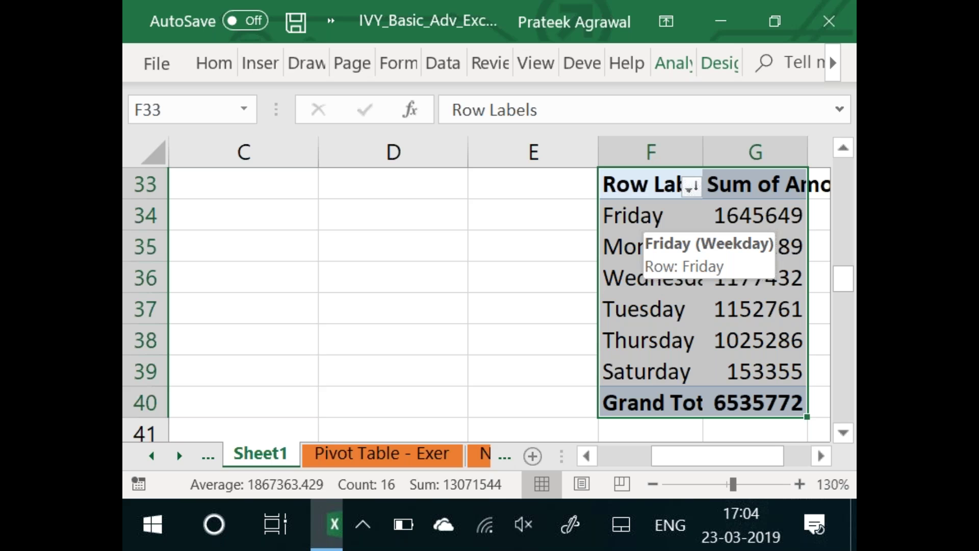
right_click(649, 226)
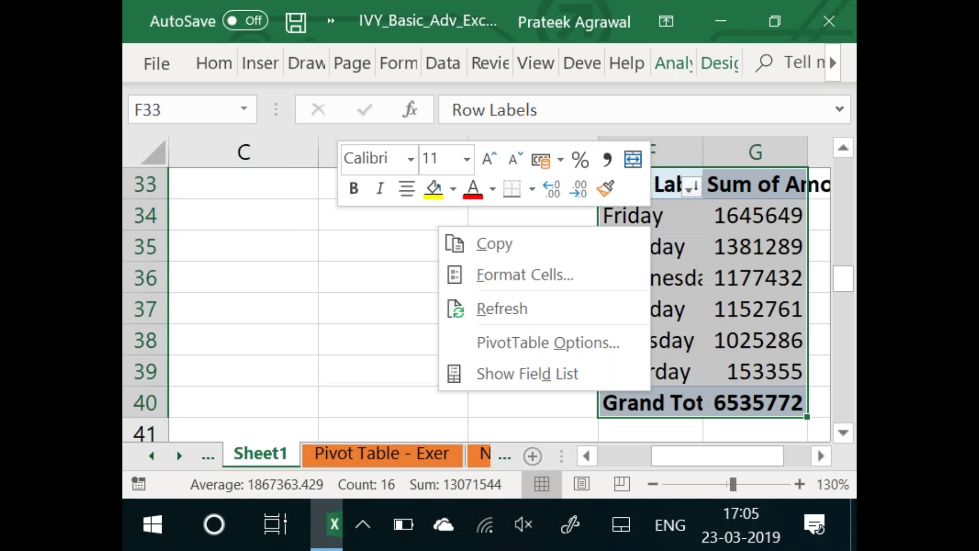
left_click(578, 373)
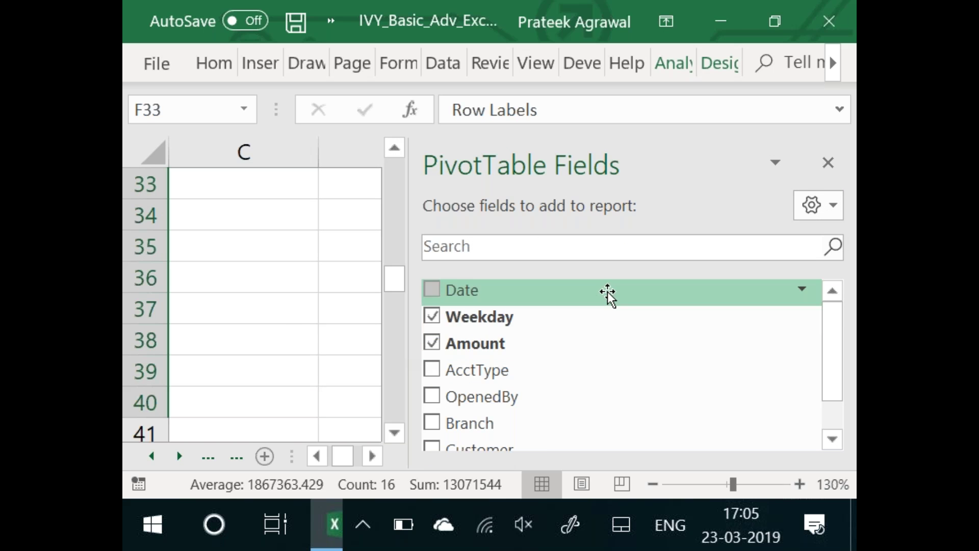
Remove AcctType from the account type pivot table at A44 and try to remove its Branch field as well
left_click(288, 327)
key("Left")
key("Left")
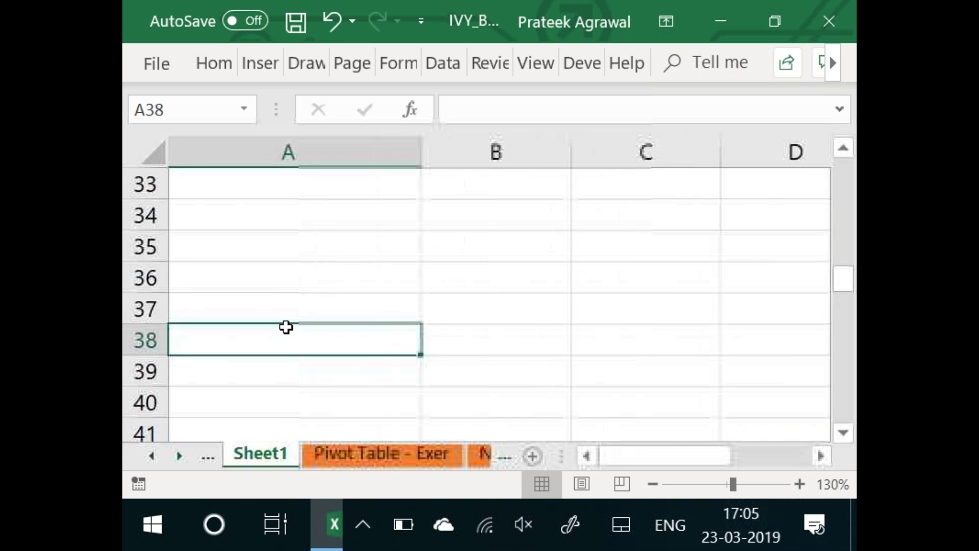
key("Down")
key("Down")
key("Down")
key("Down")
key("Down")
key("Down")
key("Down")
key("Down")
key("Down")
key("Down")
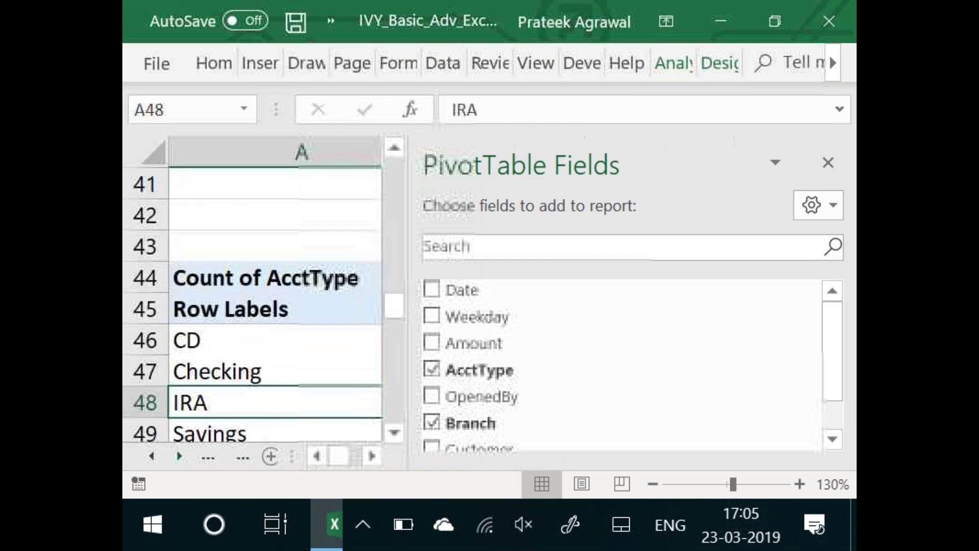
key("alt+Tab")
key("alt+shift+Tab")
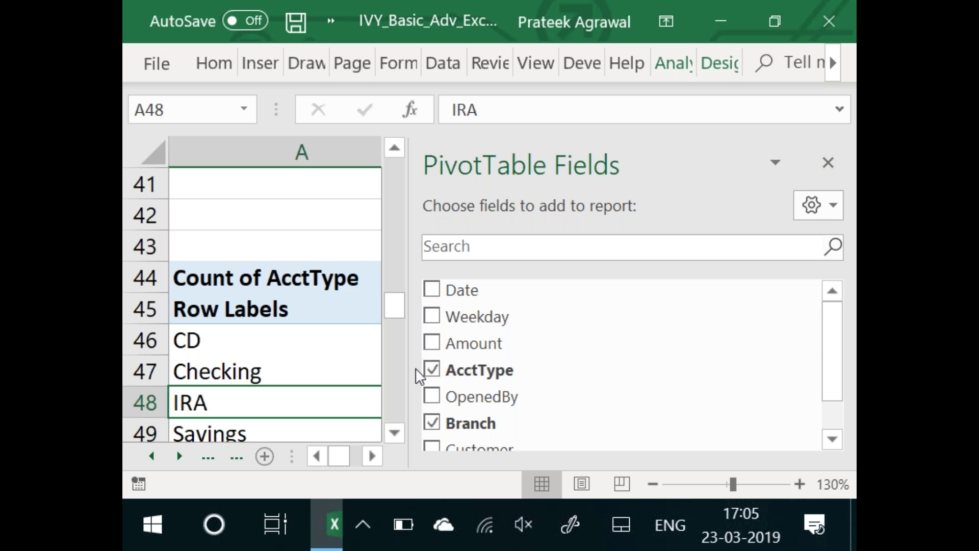
left_click(433, 370)
left_click(431, 422)
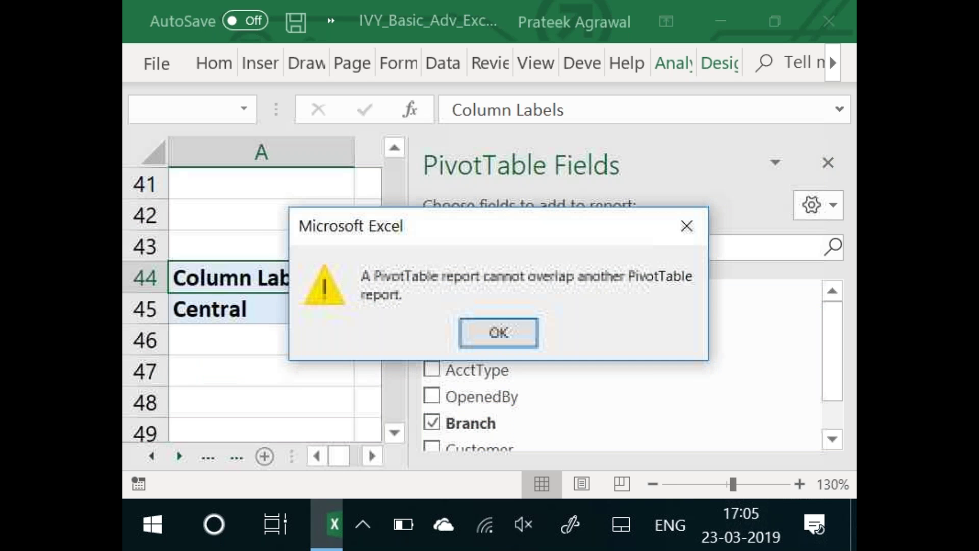
left_click(515, 332)
left_click(435, 415)
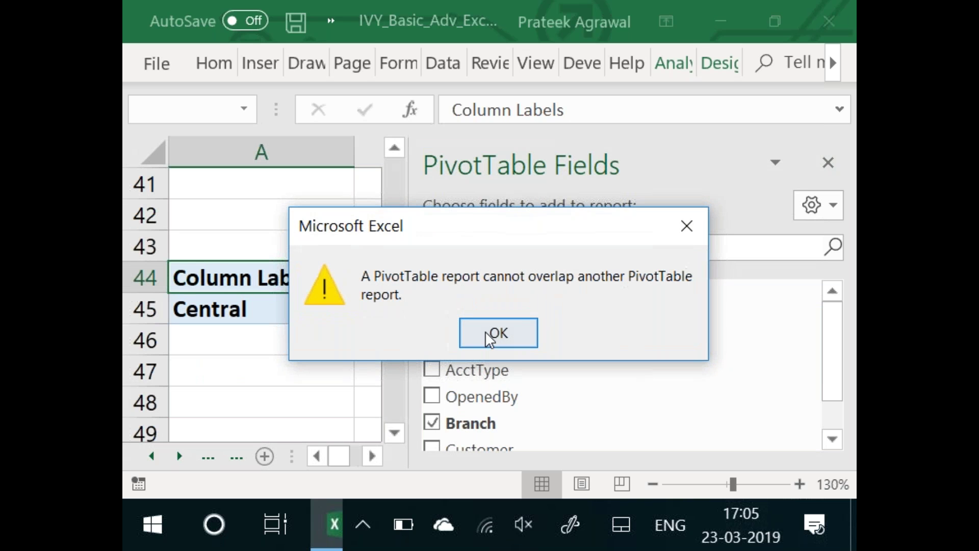
left_click(485, 331)
left_click(278, 352)
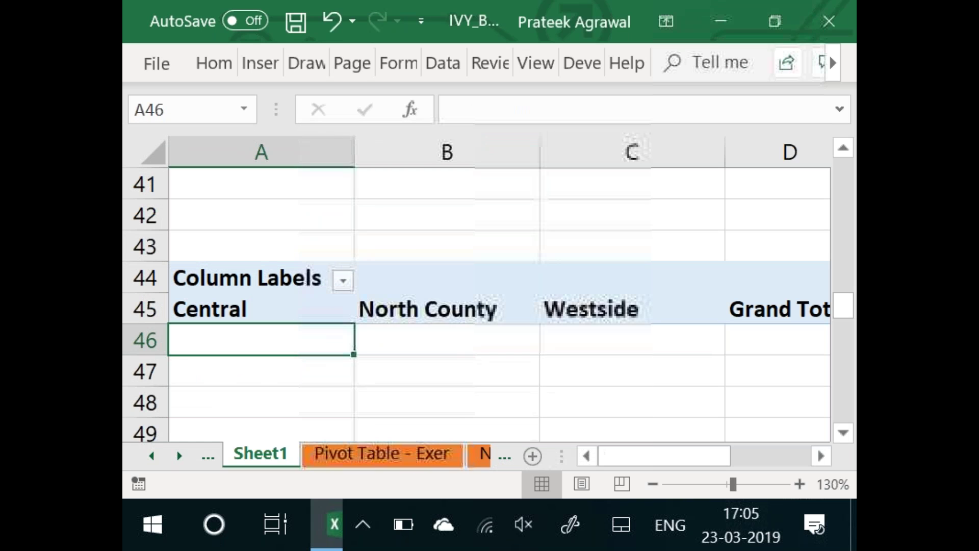
Insert a pivot table on a new worksheet from the bank deposit data on the Pivot Table - Exer sheet
left_click(446, 339)
left_click(446, 371)
left_click(356, 454)
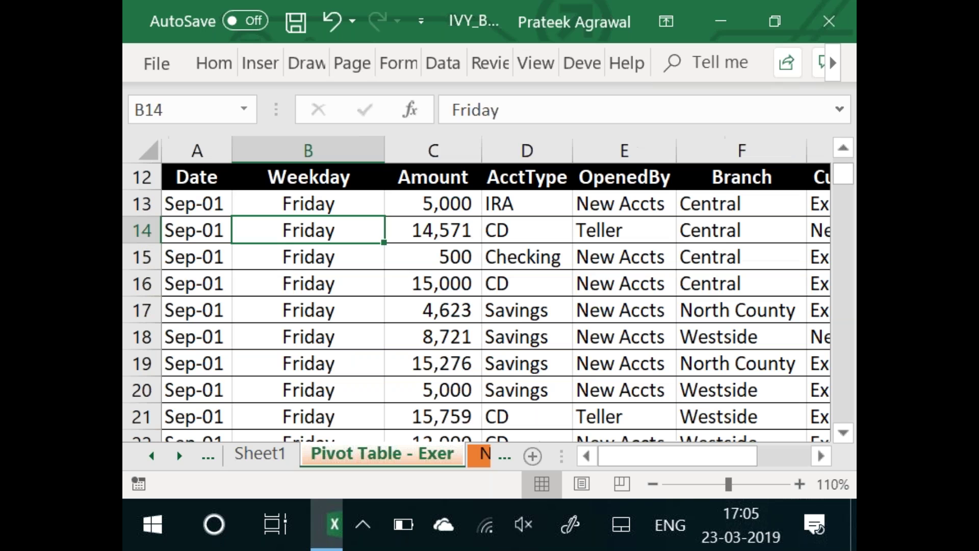
left_click(263, 64)
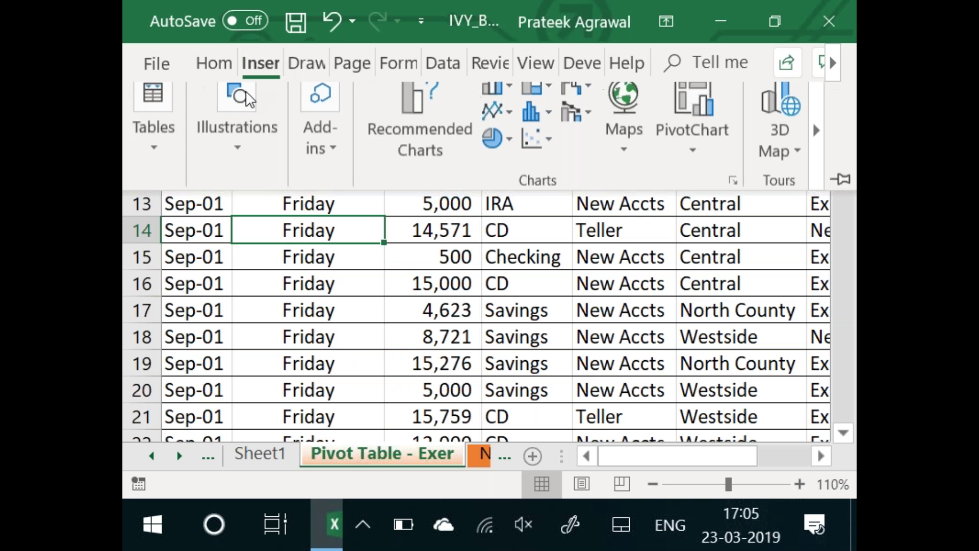
left_click(145, 142)
left_click(149, 237)
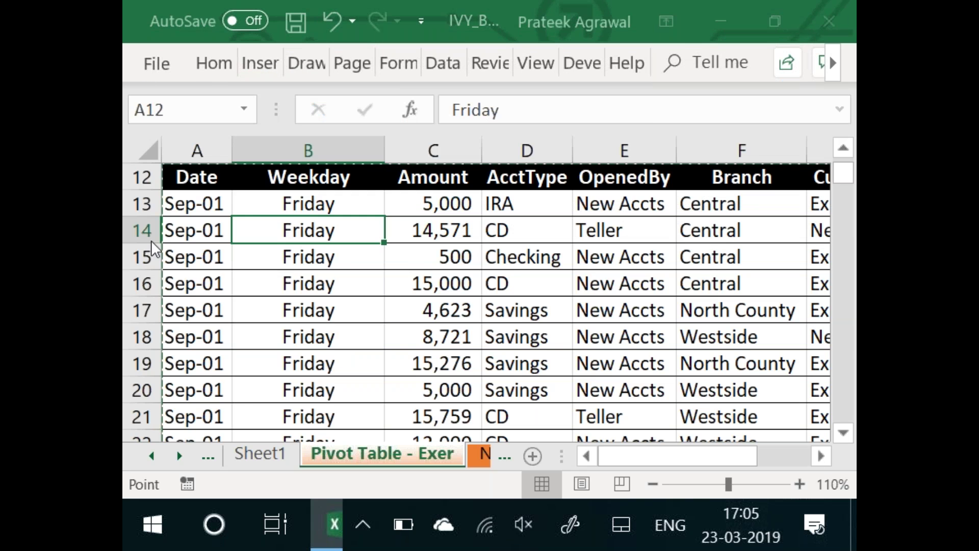
left_click(496, 454)
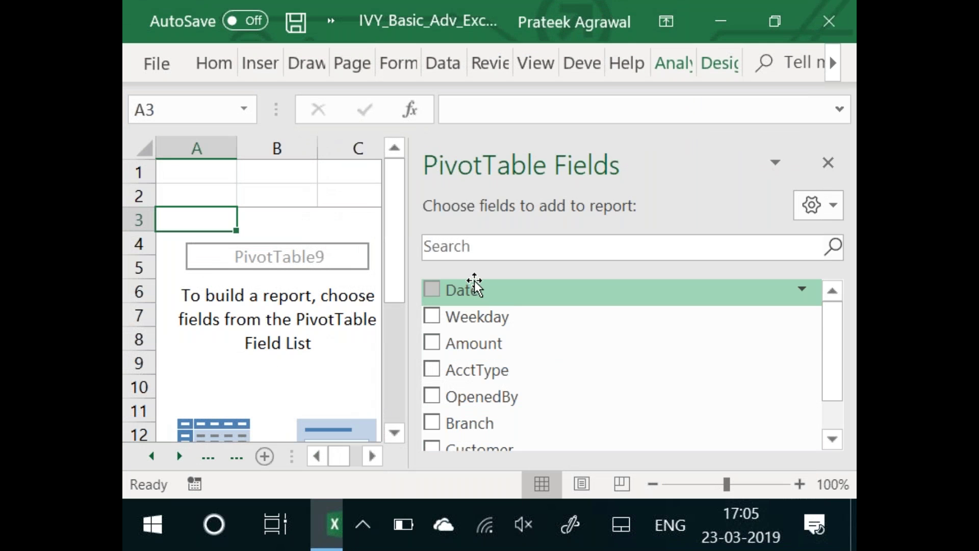
Add Amount to the row labels and Weekday to the values of the new pivot table
right_click(483, 342)
left_click(407, 205)
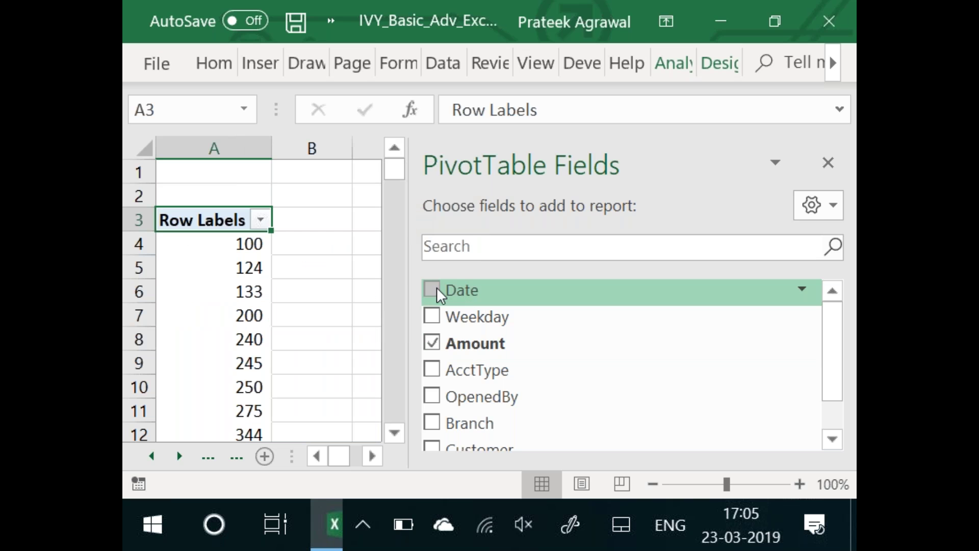
right_click(470, 320)
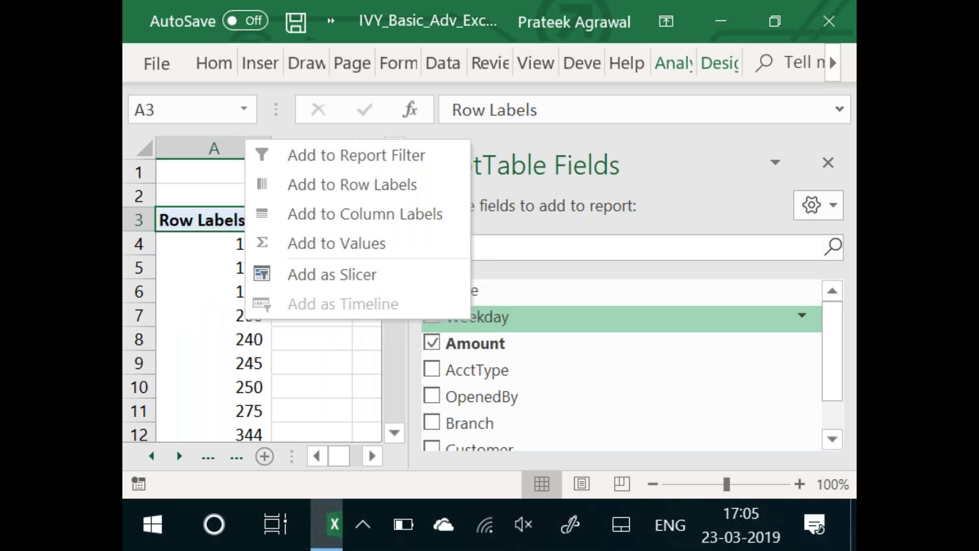
left_click(406, 244)
Group the Amount row labels from 1 to 20000 in intervals of 5000 and close the field list
left_click(236, 269)
right_click(236, 269)
left_click(280, 251)
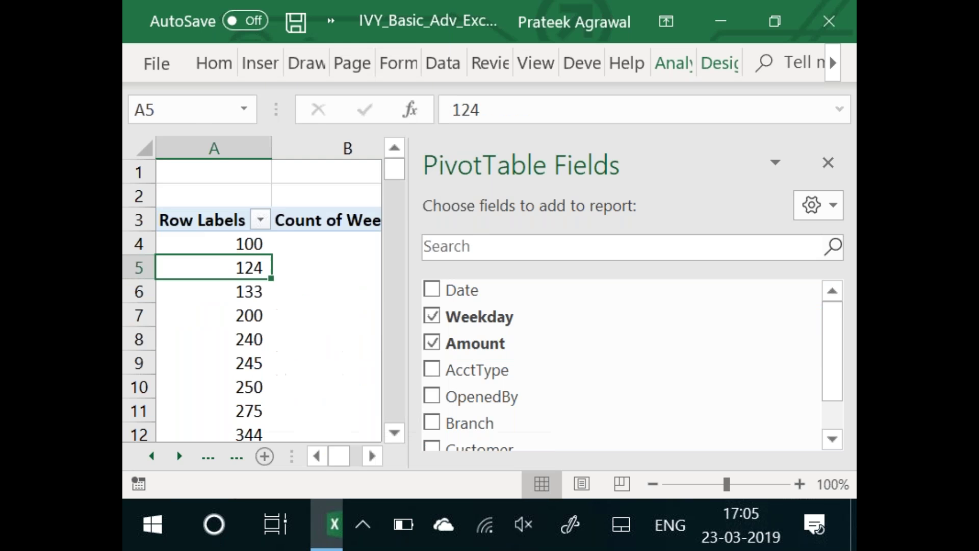
type("1")
key("Tab")
key("Tab")
type("20000")
key("Tab")
type("5000")
key("Return")
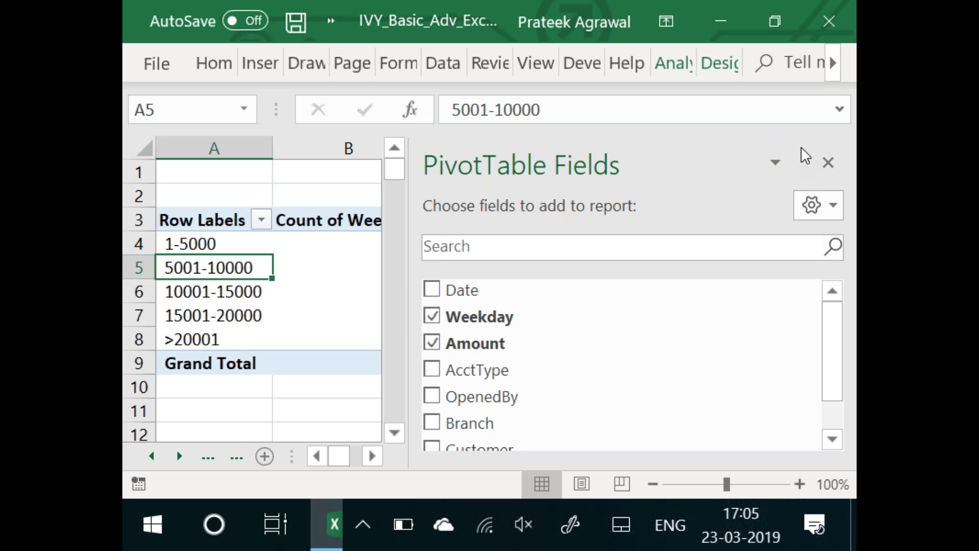
left_click(828, 162)
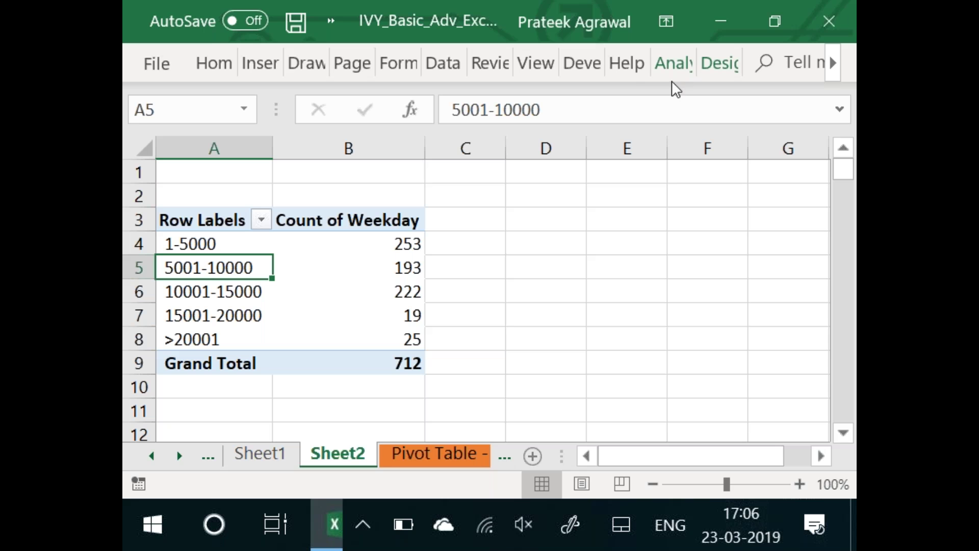
Remove the grouped Amount rows and the Count of Weekday values from the Sheet2 pivot table
right_click(211, 269)
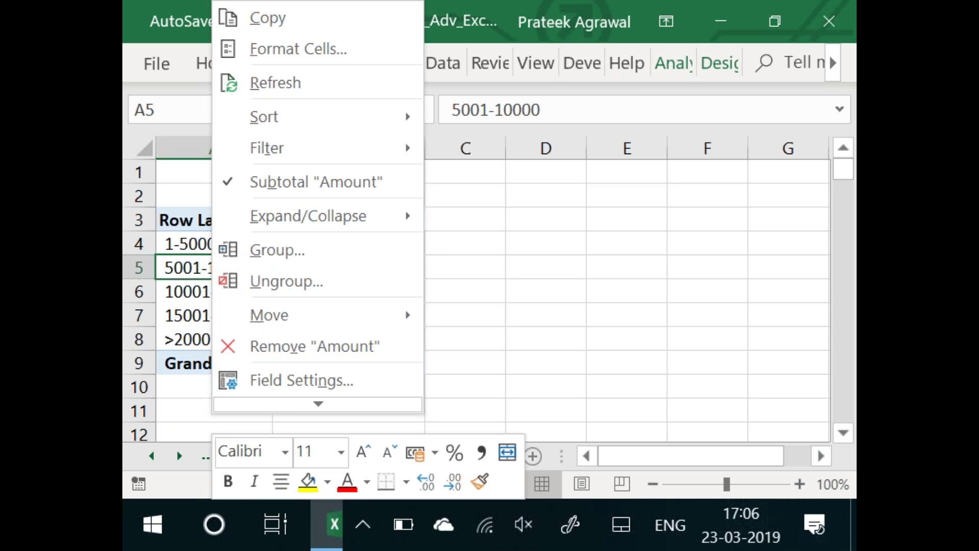
left_click(301, 344)
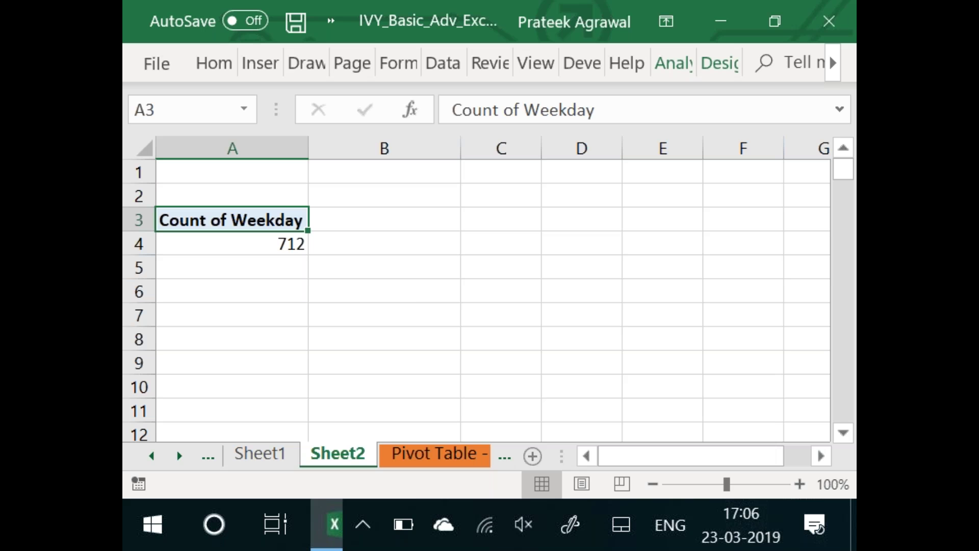
left_click(284, 247)
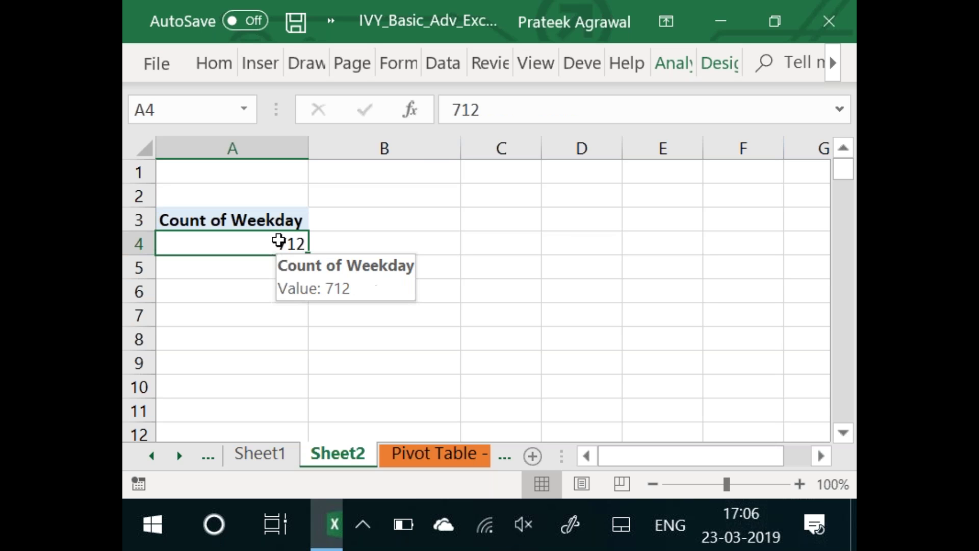
right_click(253, 243)
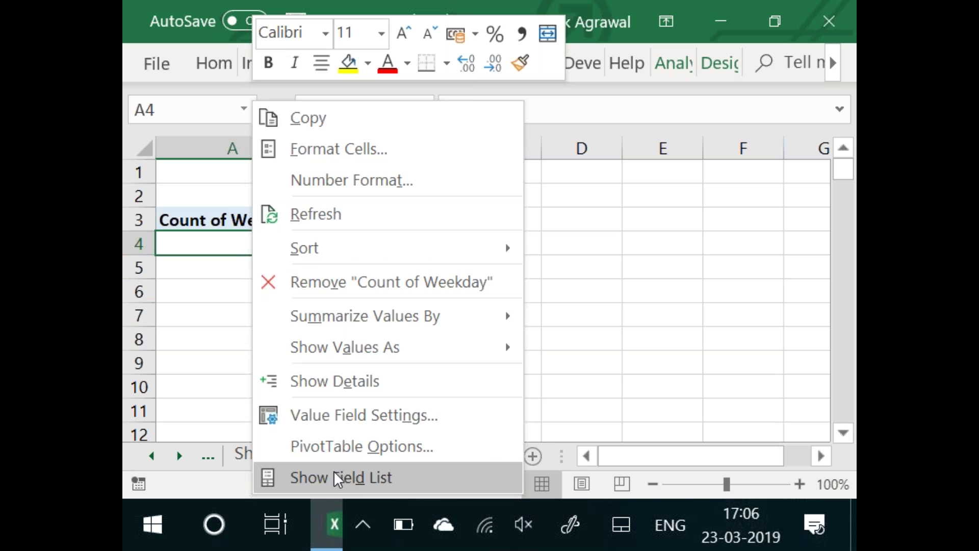
left_click(273, 472)
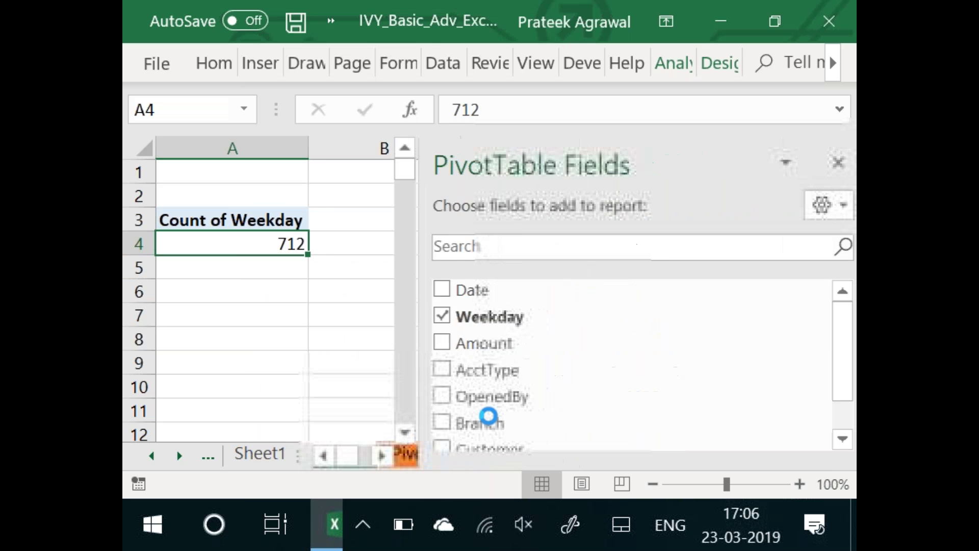
left_click(432, 316)
Add AcctType and Amount to the pivot table's values, and add AcctType to the row labels
right_click(487, 370)
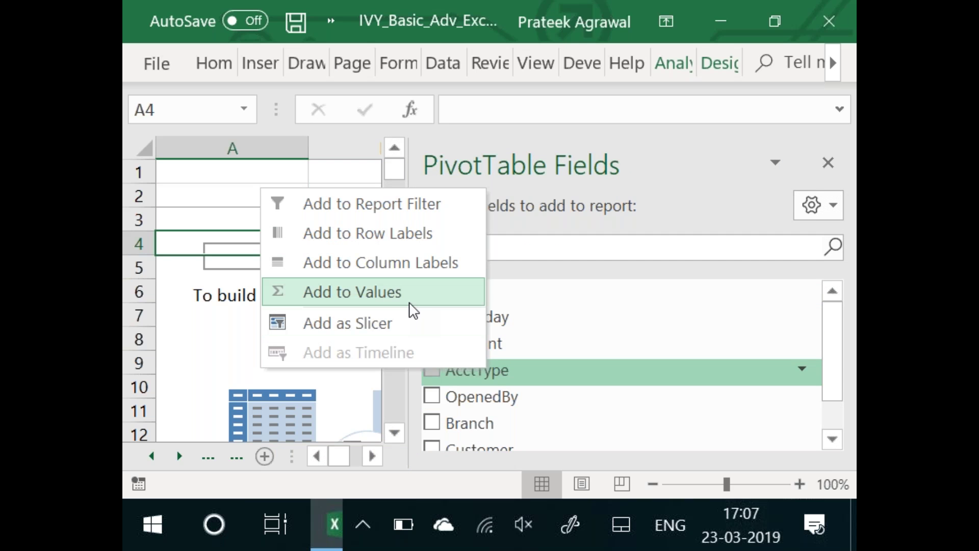
left_click(409, 300)
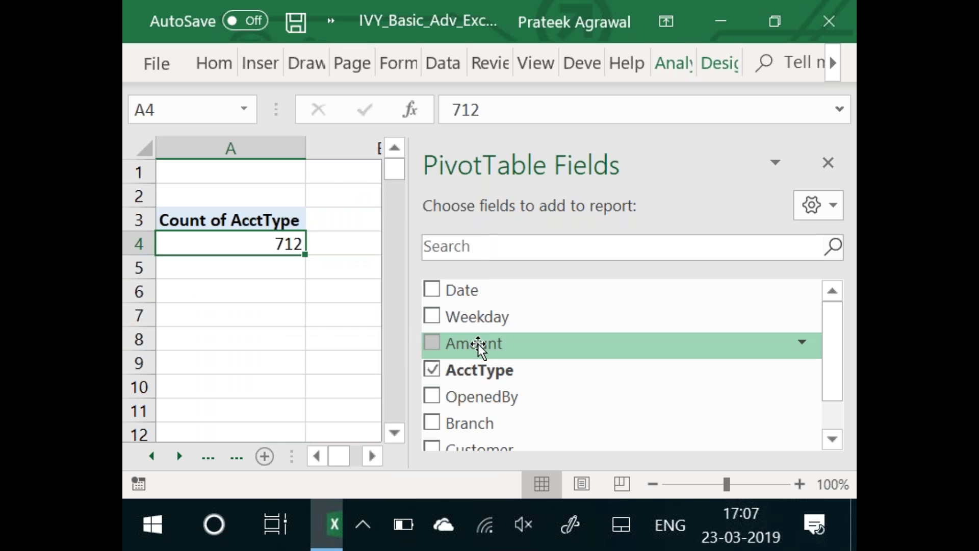
right_click(480, 344)
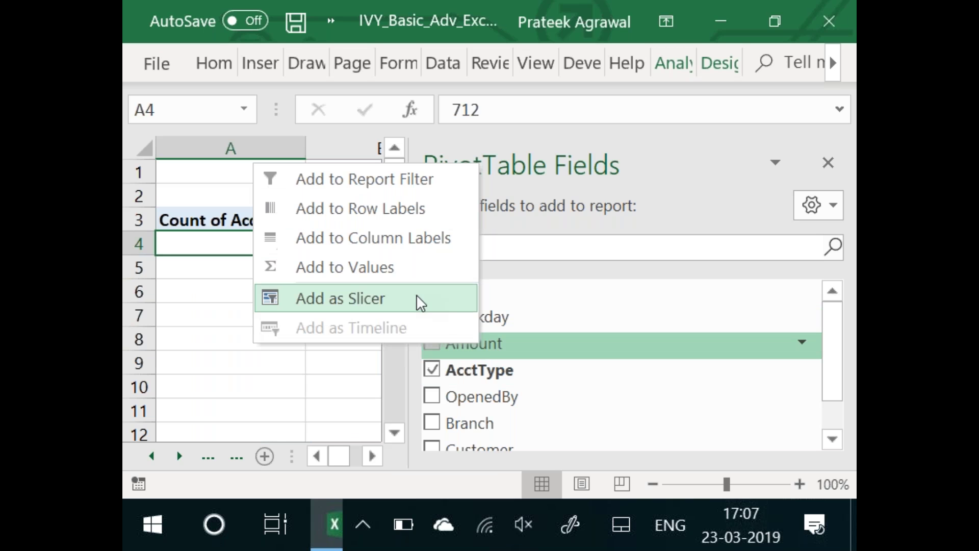
left_click(407, 268)
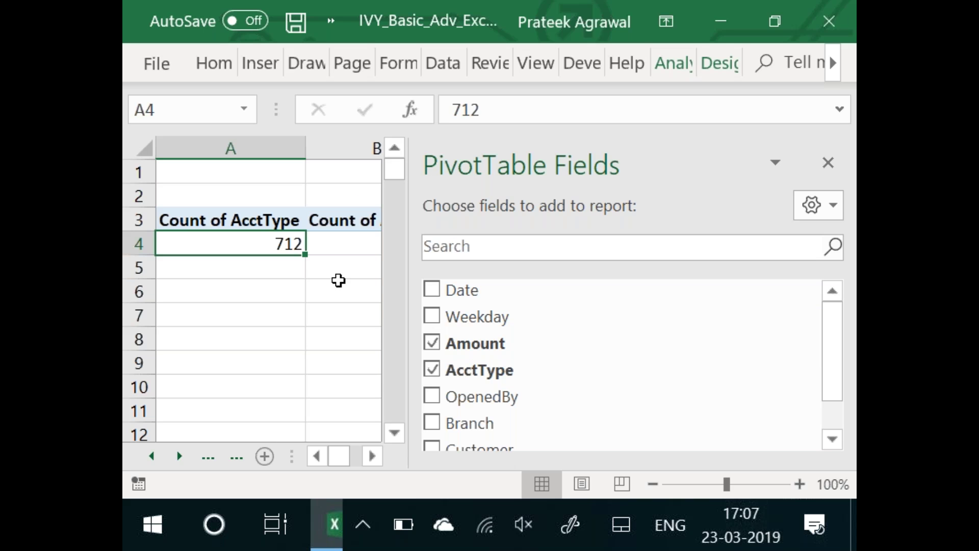
right_click(473, 378)
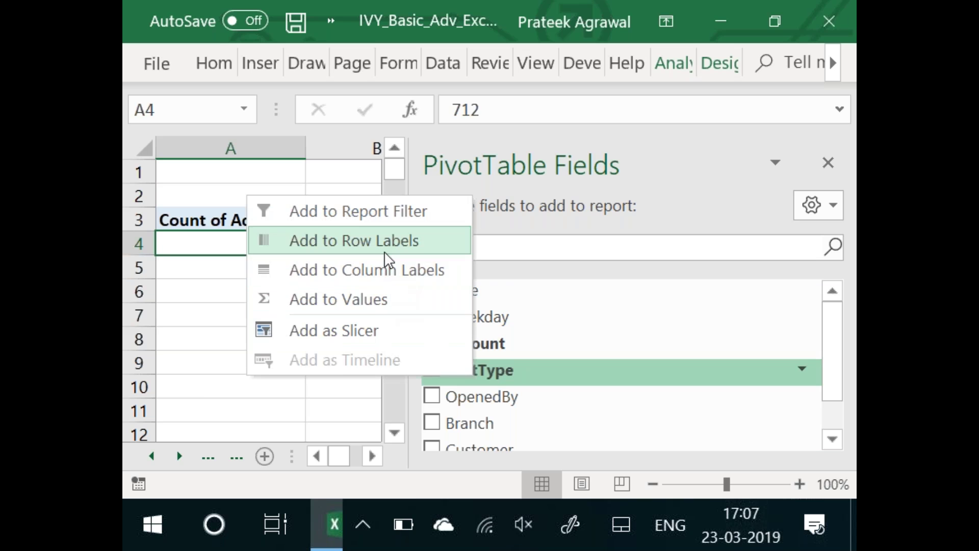
left_click(384, 251)
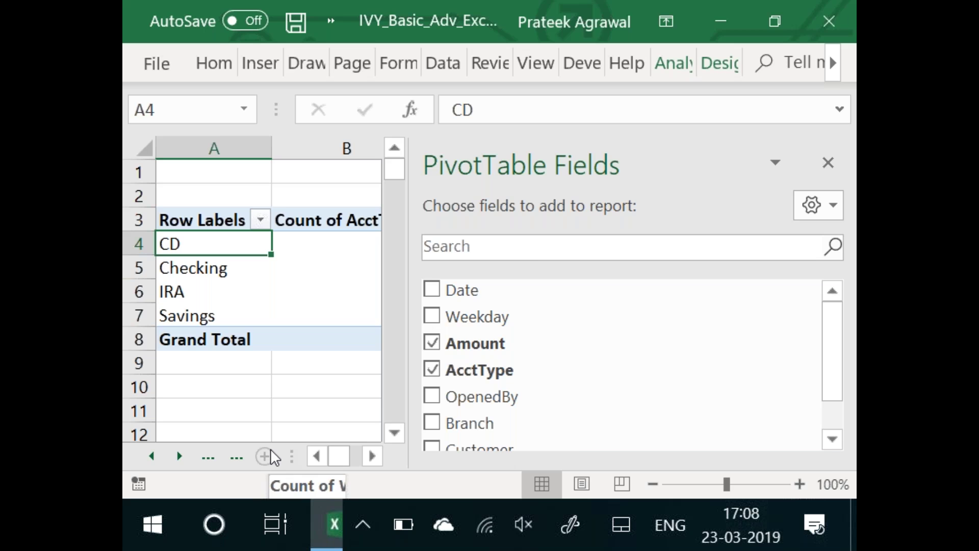
Check the source data sheet, then remove AcctType from the Sheet2 pivot table and add Amount to its row labels
key("Right")
key("Right")
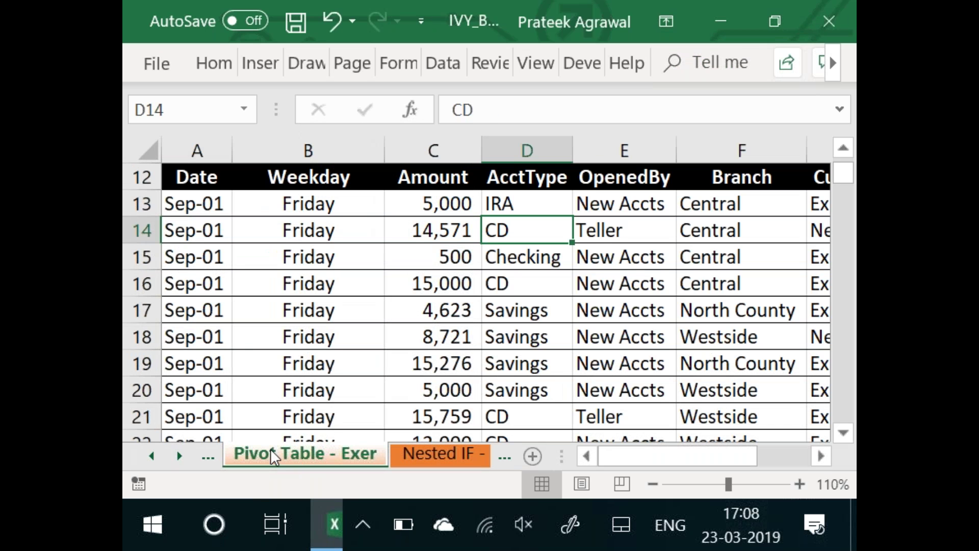
left_click(271, 449)
left_click(428, 372)
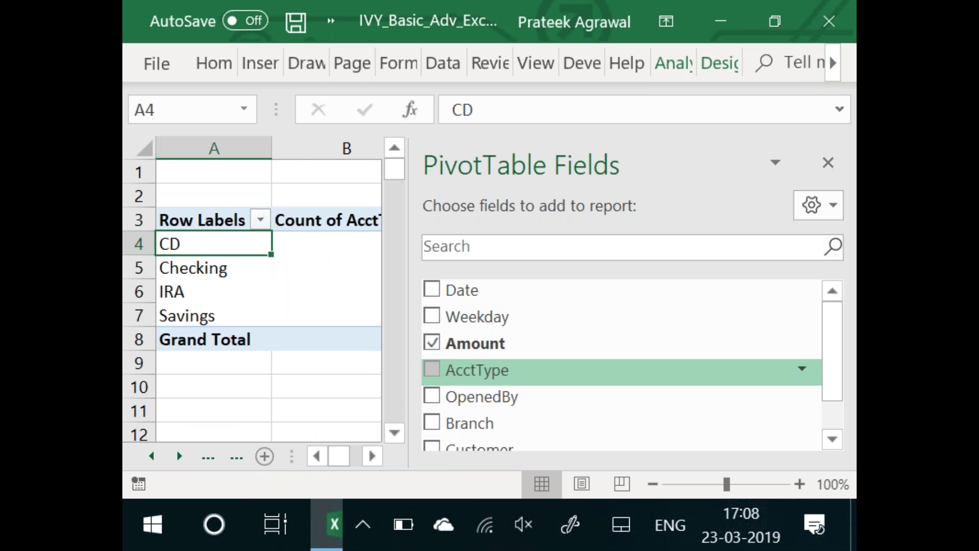
right_click(466, 347)
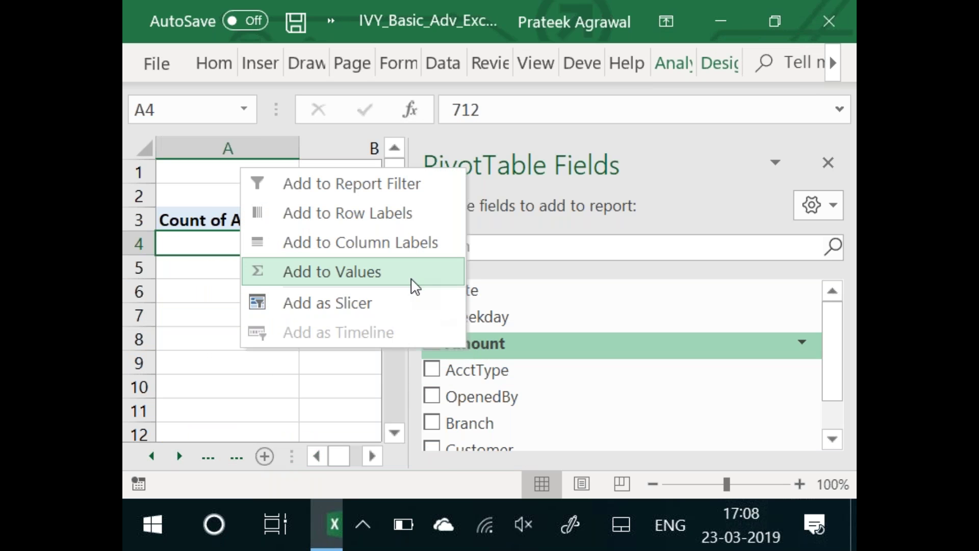
left_click(411, 209)
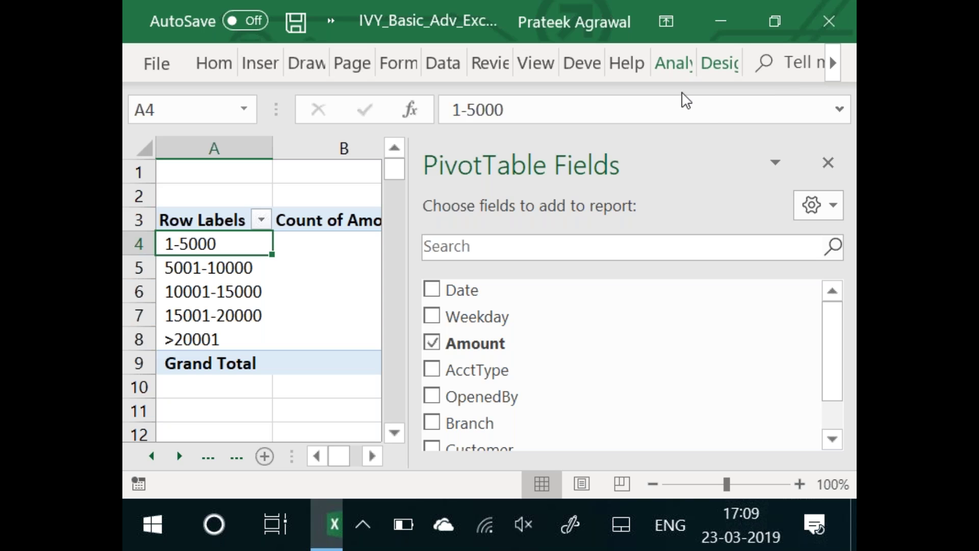
Close the field list and review the Count of Amount per amount band on Sheet2
left_click(824, 171)
left_click(528, 261)
key("Up")
key("Up")
key("Up")
key("Up")
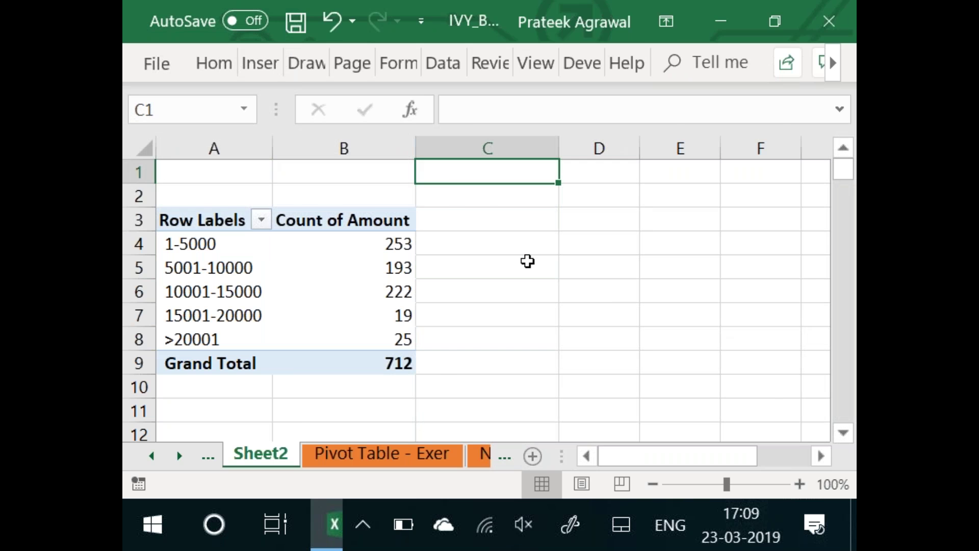
Switch to the Trainer_Book workbook and review the Count of Sales bands beside the custom ranges on Sheet6
key("alt+Tab")
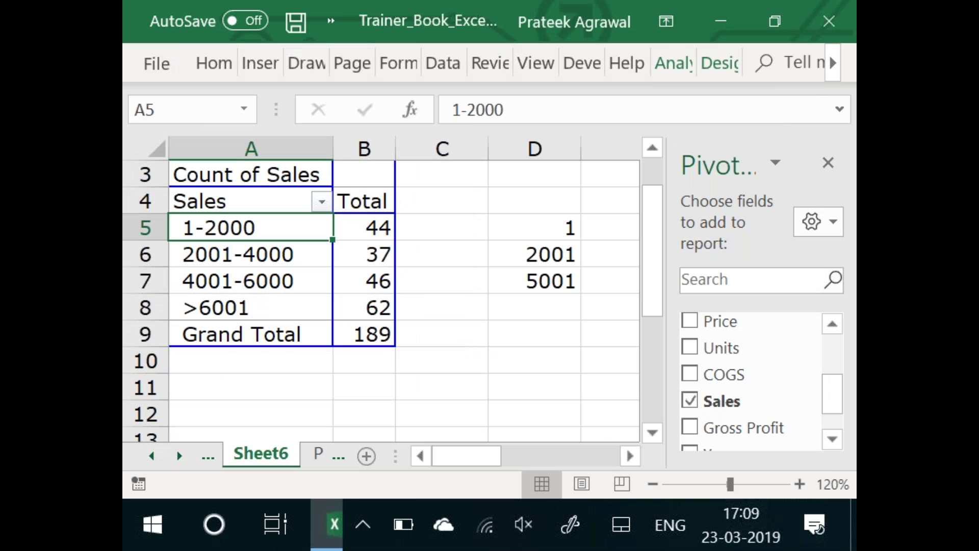
key("Up")
key("Up")
key("Up")
key("Up")
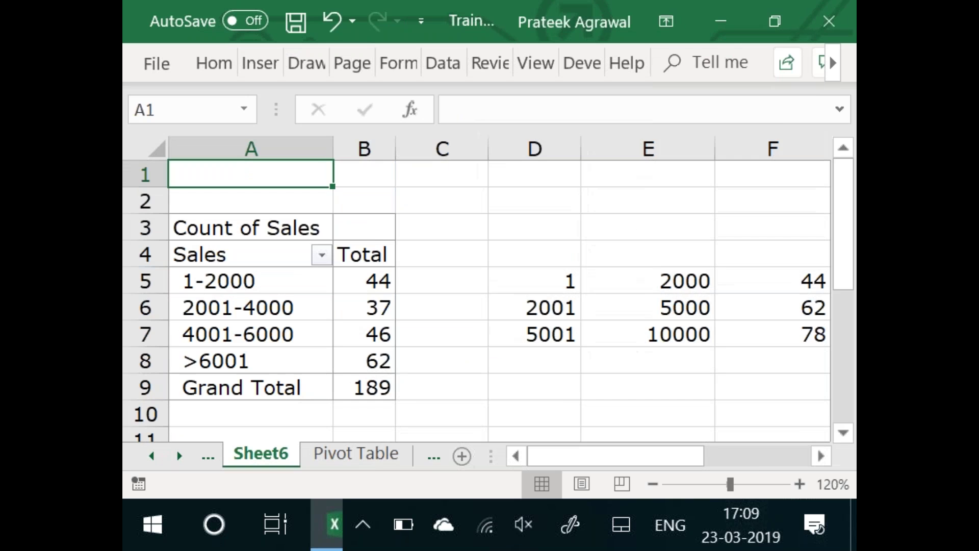
Return to the IVY workbook's Sheet1 and view the Column Labels pivot table at A44 at 90% zoom
key("alt+Tab")
left_click(153, 455)
left_click(258, 460)
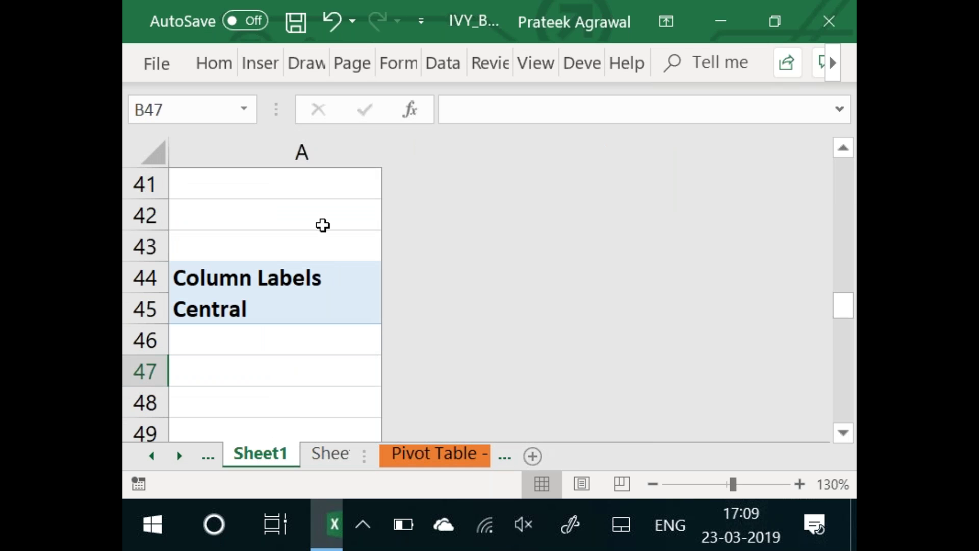
left_click(323, 224)
key("Up")
left_click(328, 373)
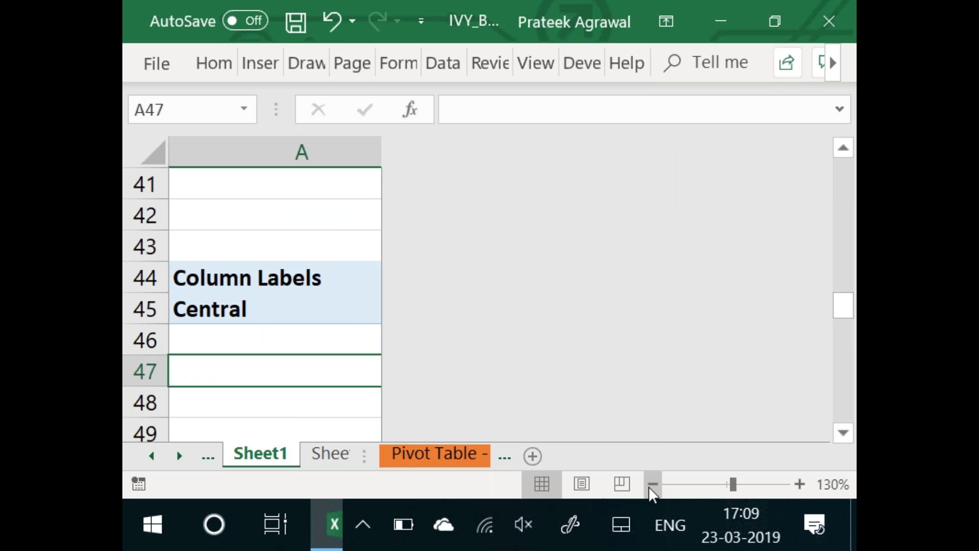
left_click(652, 484)
left_click(653, 484)
left_click(653, 484)
left_click(652, 484)
left_click(391, 278)
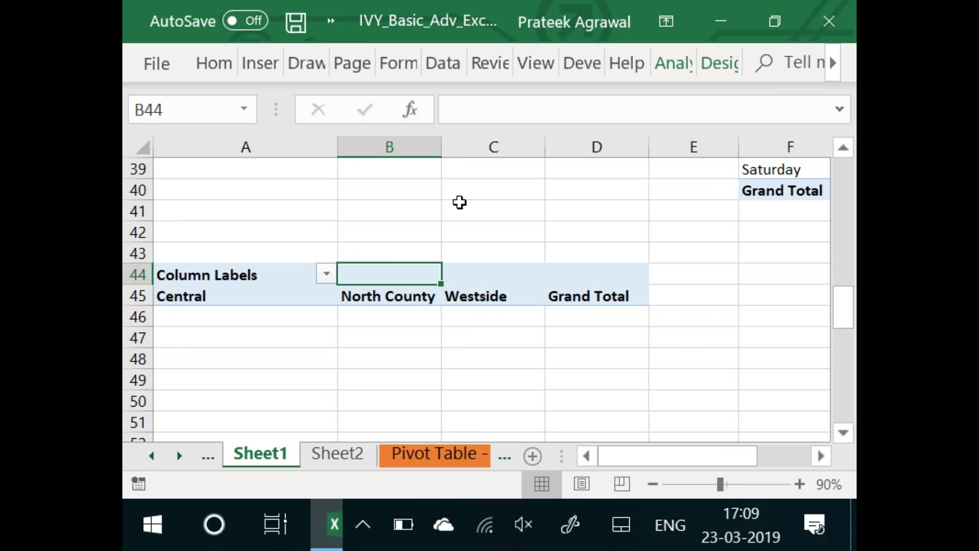
Go to the start of Sheet1 and review the weekly Sum of Amount pivot table by branch
key("Up")
key("Up")
key("Up")
key("Up")
key("Up")
key("Up")
key("Up")
key("Up")
key("Up")
key("Up")
key("Up")
key("Up")
key("Up")
key("Up")
key("Up")
key("Up")
key("Up")
key("Up")
key("Up")
key("Up")
key("Up")
key("Up")
key("Up")
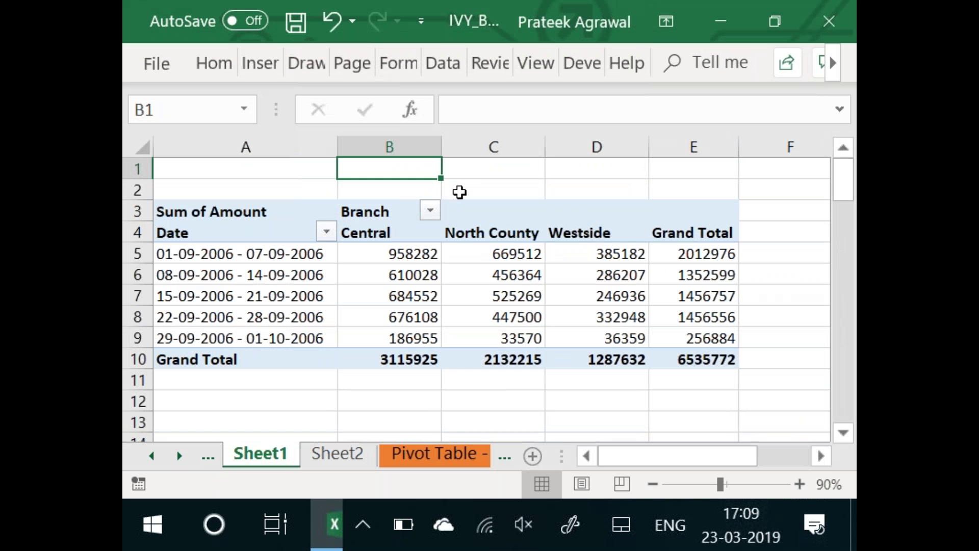
Look through Sheet2 for further pivot tables below the Count of Amount table and return to its first row
key("ctrl+Page_Down")
key("Down")
key("Down")
key("Down")
key("Down")
key("Down")
key("Down")
key("Down")
key("Down")
key("Down")
key("Down")
key("Down")
key("Down")
key("Down")
key("Down")
key("Down")
key("Down")
key("Down")
key("Down")
key("Down")
key("Down")
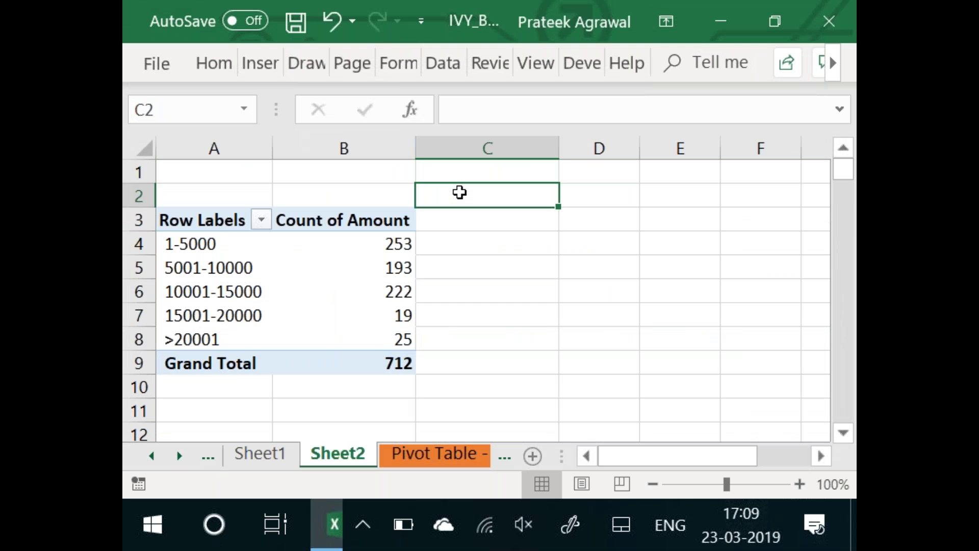
key("Down")
key("Down")
key("Down")
key("Down")
key("Down")
key("Down")
key("Down")
key("Down")
key("Down")
key("Down")
key("Down")
key("Down")
key("Down")
key("Down")
key("Down")
key("Down")
key("Down")
key("Down")
key("Down")
key("Down")
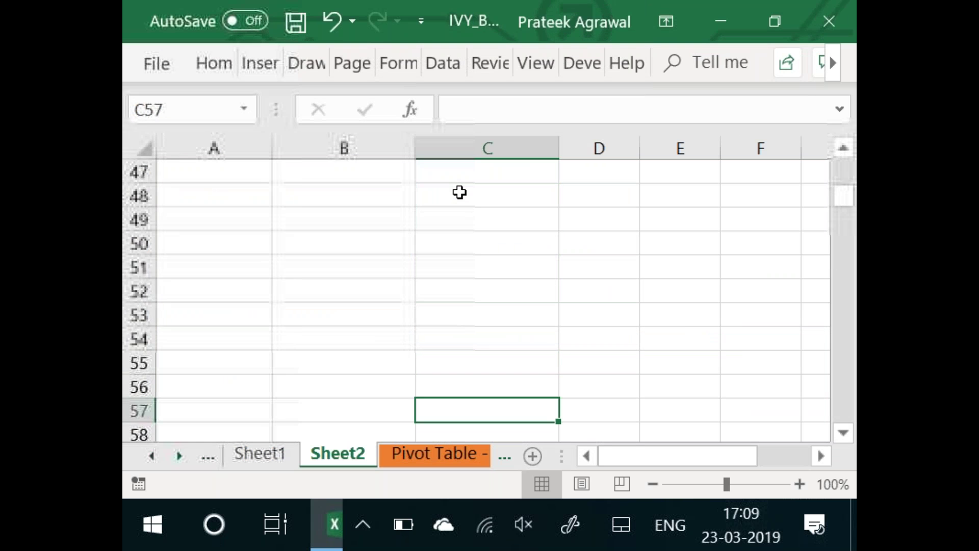
key("Down")
key("ctrl+Down")
key("ctrl+Up")
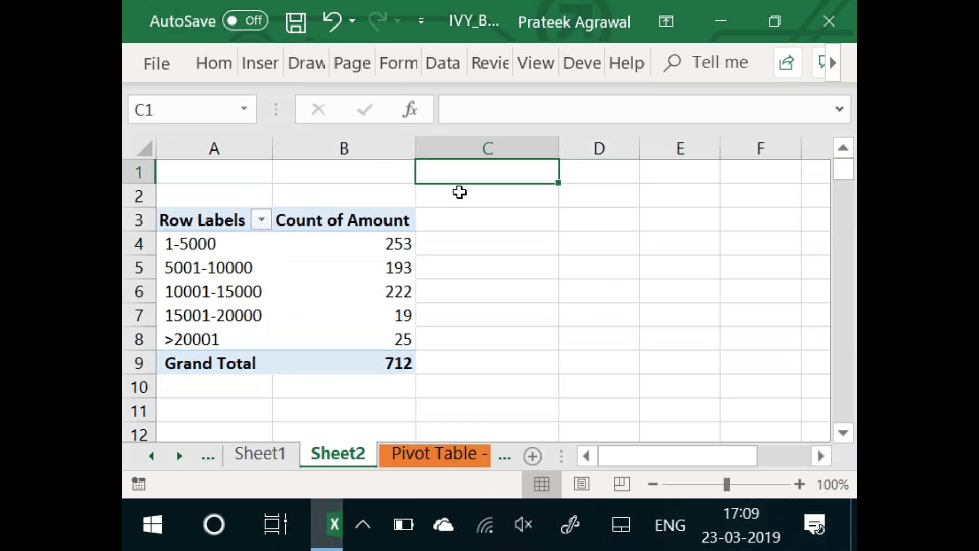
Go back to Sheet1 and look through its pivot tables down to the one at A44
key("ctrl+Page_Up")
key("Down")
key("Down")
key("Down")
key("Down")
key("Down")
key("Down")
key("Down")
key("Down")
key("Down")
key("Down")
key("Down")
key("Down")
key("Down")
key("Down")
key("Down")
key("Down")
key("Down")
key("Down")
key("Down")
key("Down")
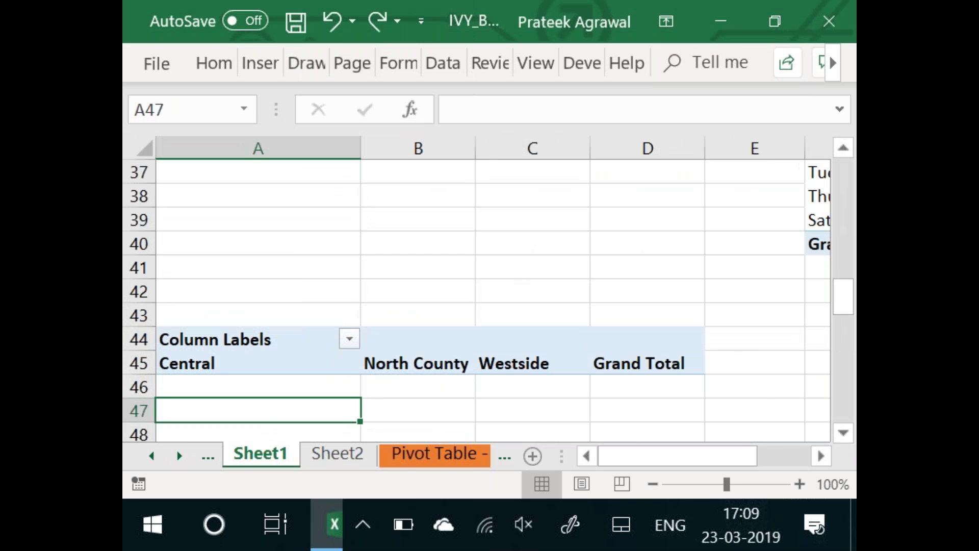
Look through Sheet2 from the Count of AcctType pivot table down to row 46 for further pivot tables
scroll(490, 296, "up", 3)
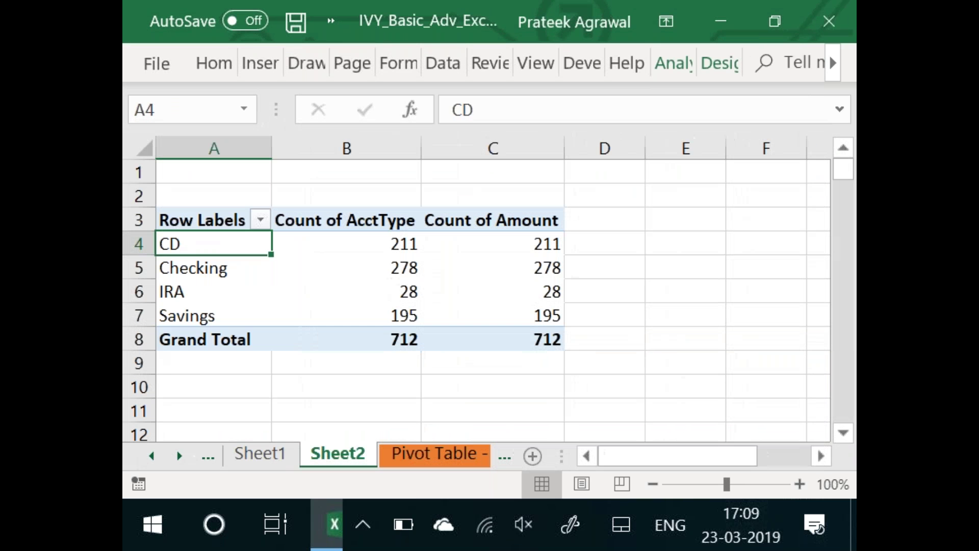
left_click(204, 220)
left_click(204, 172)
left_click(204, 195)
key("Down")
key("Down")
key("Down")
key("Down")
key("Down")
key("Down")
key("Down")
key("Down")
key("Down")
key("Down")
key("Down")
key("Down")
key("Down")
key("Down")
key("Down")
key("Down")
key("Down")
key("Down")
key("Down")
key("Down")
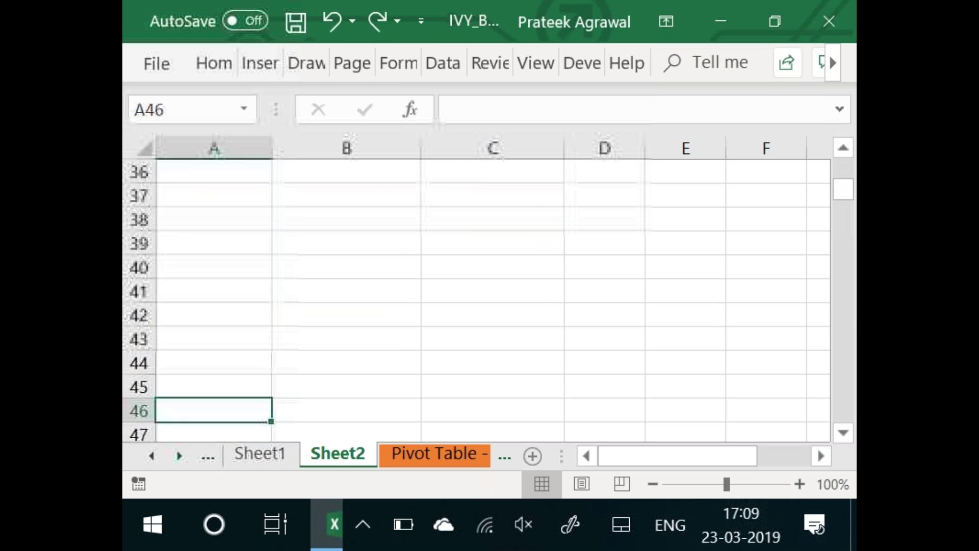
Return to Sheet1 and go up to cell A2 above the weekly Sum of Amount pivot table
key("ctrl+Page_Up")
key("Up")
key("Up")
key("Up")
key("Up")
key("Up")
key("Up")
key("Up")
key("Up")
key("Up")
key("Up")
key("Up")
key("Up")
key("Up")
key("Up")
key("Up")
key("Up")
key("Up")
key("Up")
key("Up")
key("Up")
key("Up")
key("Up")
key("Up")
key("Up")
key("Up")
key("Up")
key("Up")
key("Up")
key("Up")
key("Up")
key("Up")
key("Up")
key("Up")
key("Up")
key("Up")
key("Up")
key("Up")
key("Down")
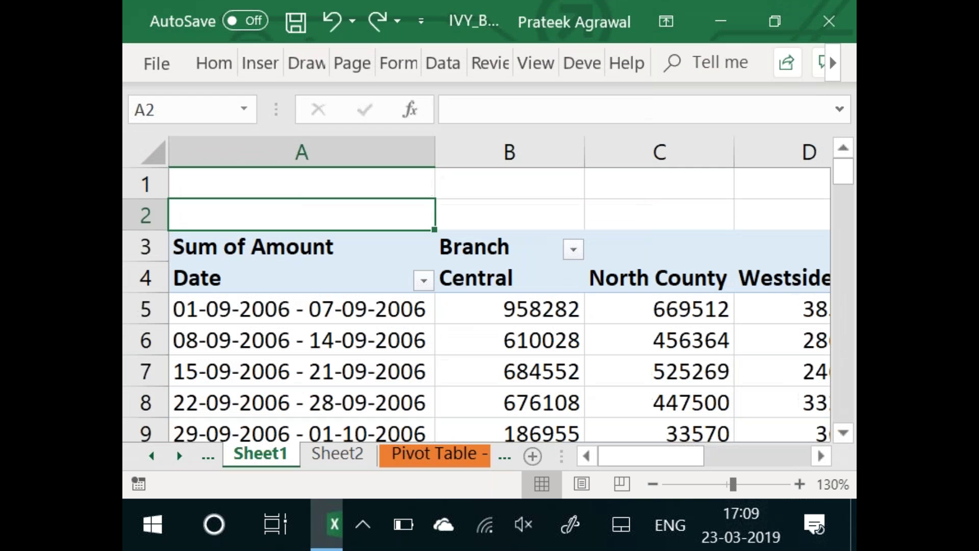
Check row 9 of the weekly pivot table across to column K and return to its last date range
key("Down")
key("Down")
key("Down")
key("Down")
key("Down")
key("Down")
key("Down")
key("Right")
key("Right")
key("Right")
key("Right")
key("Right")
key("Right")
key("Right")
key("Right")
key("Right")
key("Right")
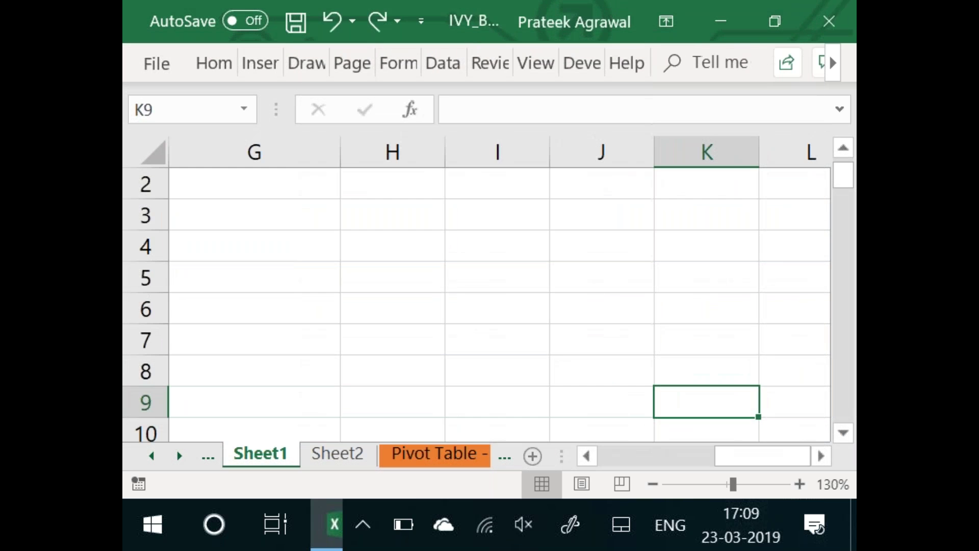
key("Left")
key("Left")
key("Left")
key("Left")
key("Left")
key("Left")
key("Left")
key("Left")
key("Left")
key("Left")
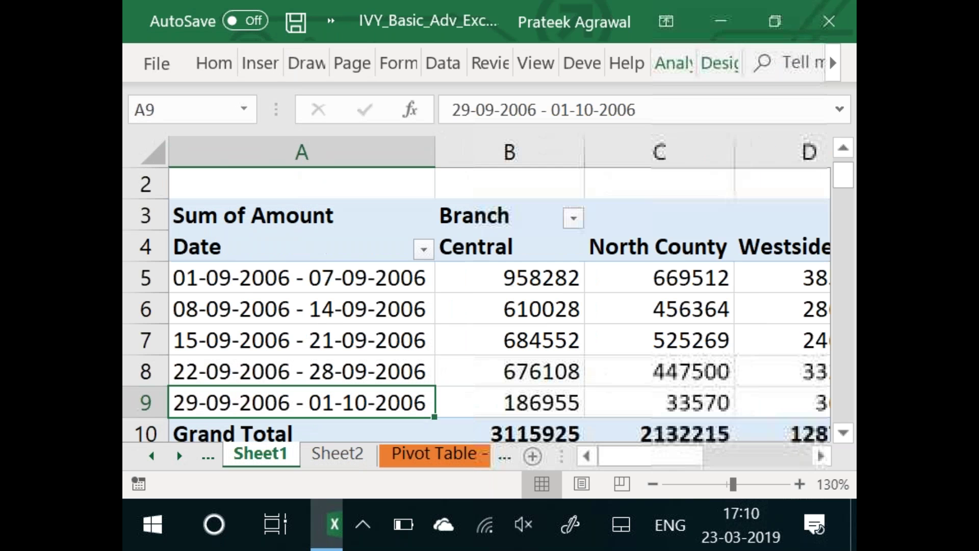
From empty cell A14 below the weekly pivot table, review the Create PivotTable placement options and close them without creating a table
key("Up")
key("Up")
key("Up")
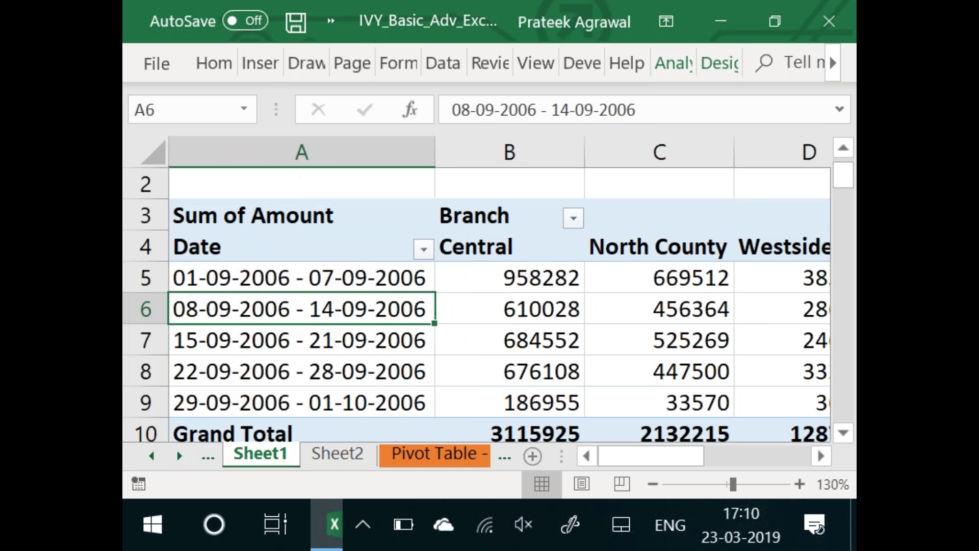
key("Down")
key("Down")
key("Down")
key("Down")
key("Down")
key("Down")
key("Down")
key("Down")
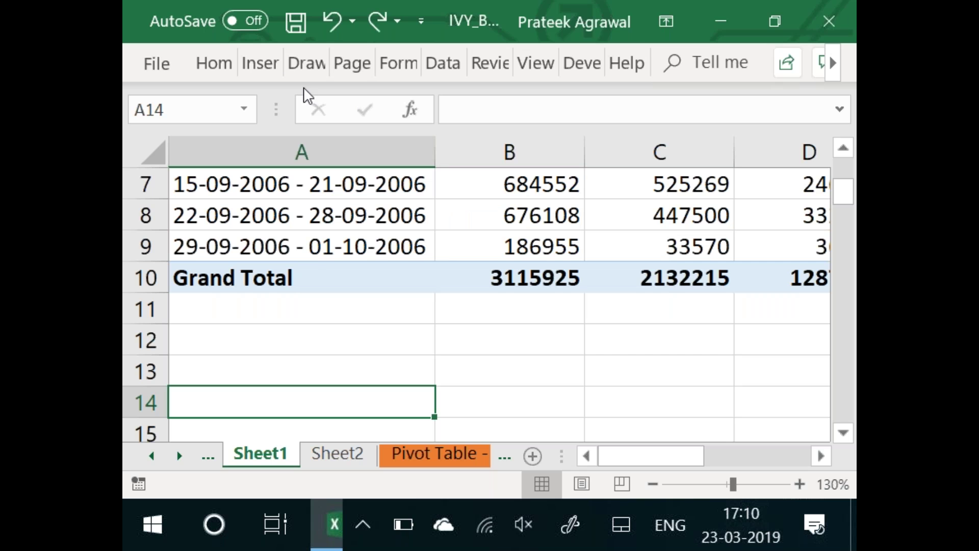
left_click(265, 67)
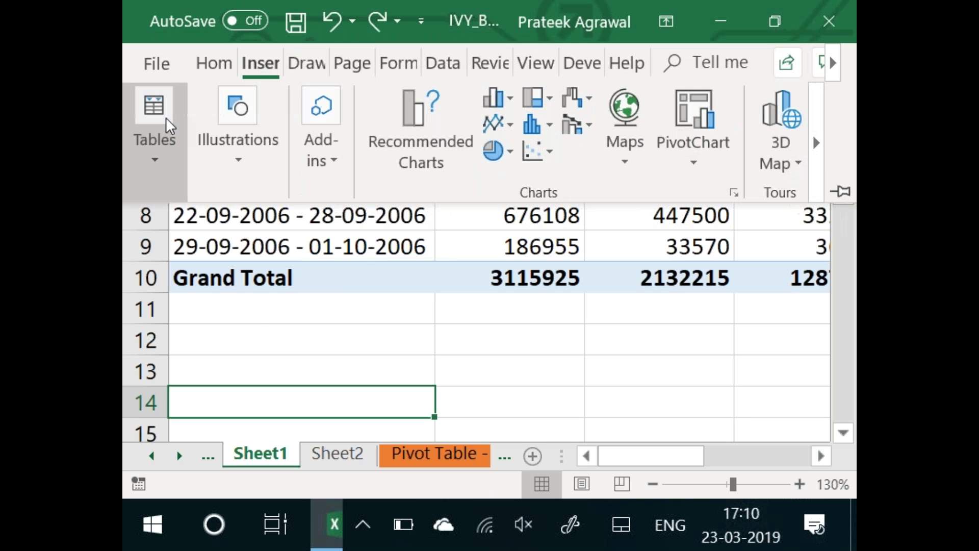
left_click(166, 118)
left_click(185, 252)
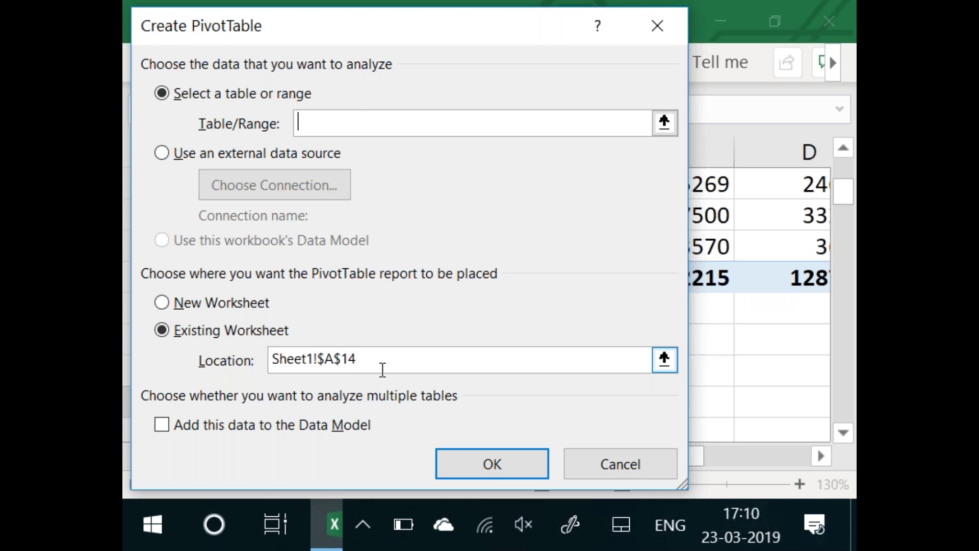
key("Escape")
Look through the rows beneath the weekly pivot table down to A23 and return to cell A1
left_click(346, 240)
left_click(347, 236)
key("Up")
key("Up")
key("Up")
key("Up")
key("Up")
key("Up")
key("Down")
key("Down")
key("Down")
key("Down")
key("Down")
key("Down")
key("Down")
key("Down")
key("Down")
key("Down")
key("Down")
key("Down")
key("Down")
key("Down")
key("Down")
key("Down")
key("Down")
key("Down")
key("Down")
key("Down")
key("Down")
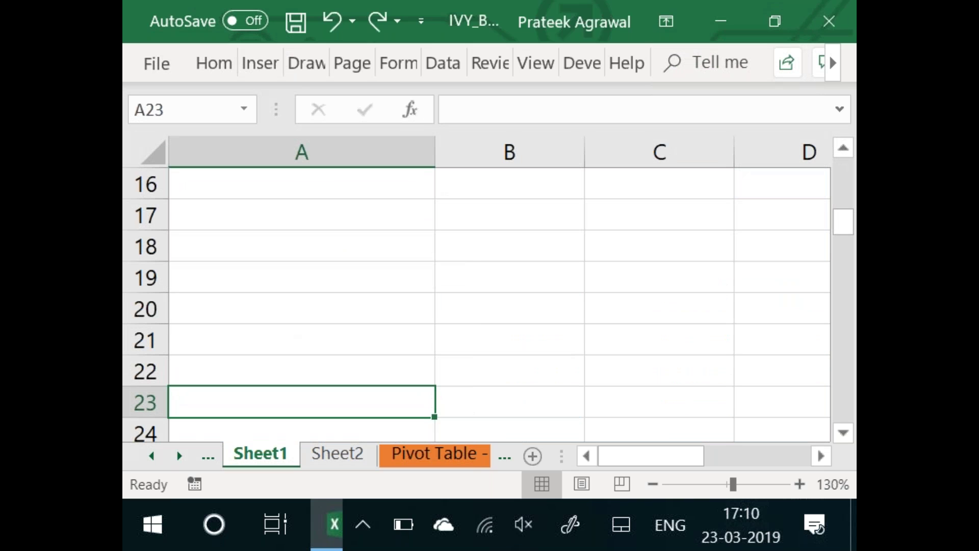
key("Up")
key("Up")
key("Up")
key("Up")
key("Up")
key("Up")
key("Up")
key("Up")
key("Up")
key("Up")
key("Up")
key("Up")
key("Up")
key("Up")
key("Up")
key("Up")
key("Up")
key("Up")
key("Up")
key("Up")
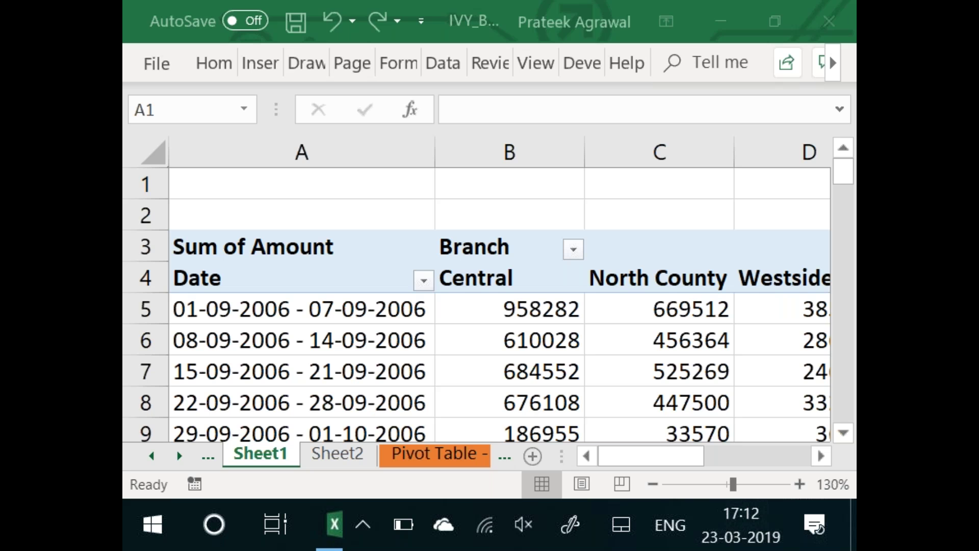
Select the date range labels of the weekly pivot table, and move the selection to cell B2
left_click(334, 524)
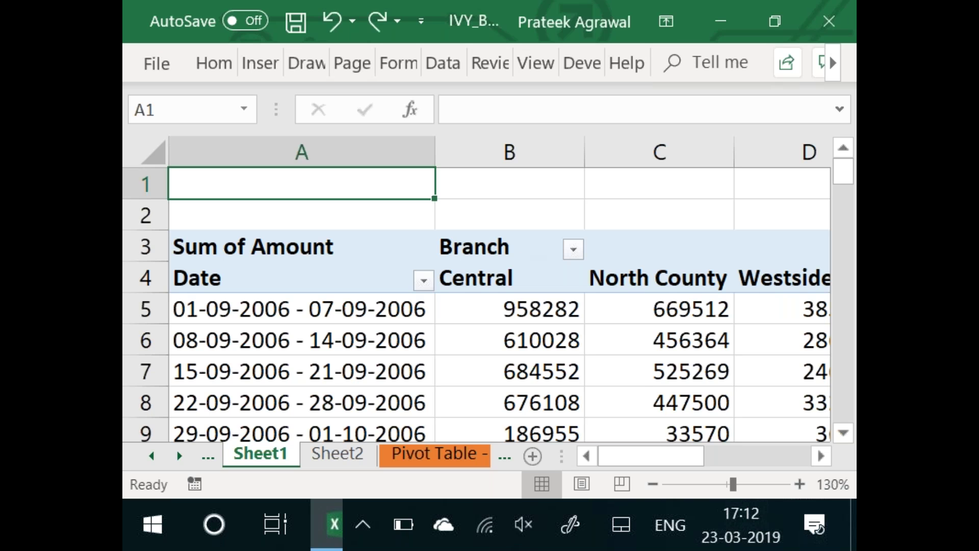
left_click(379, 324)
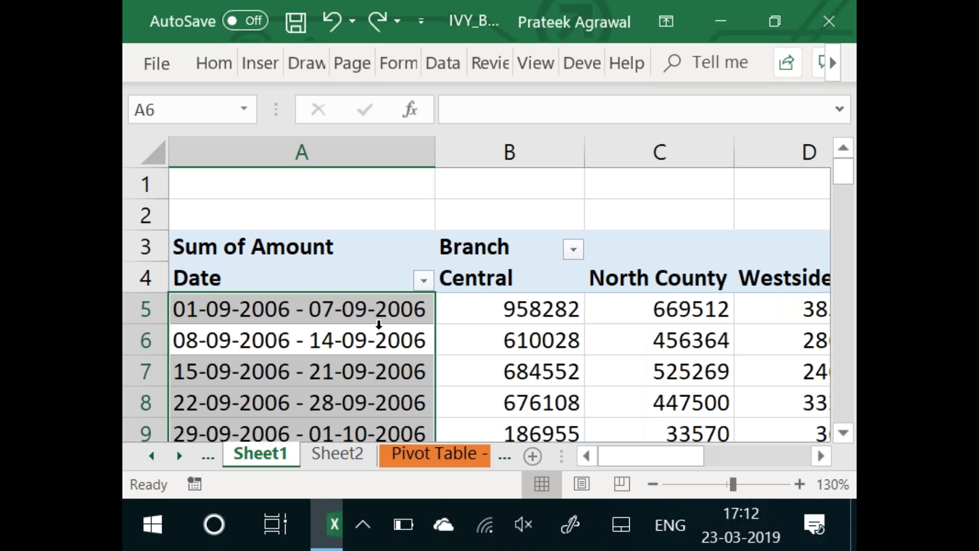
left_click(376, 307)
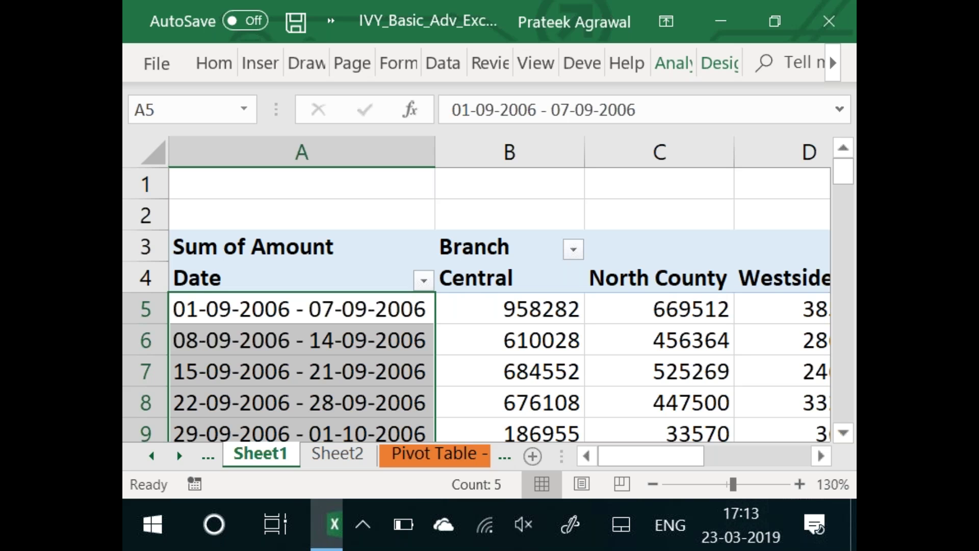
left_click(464, 208)
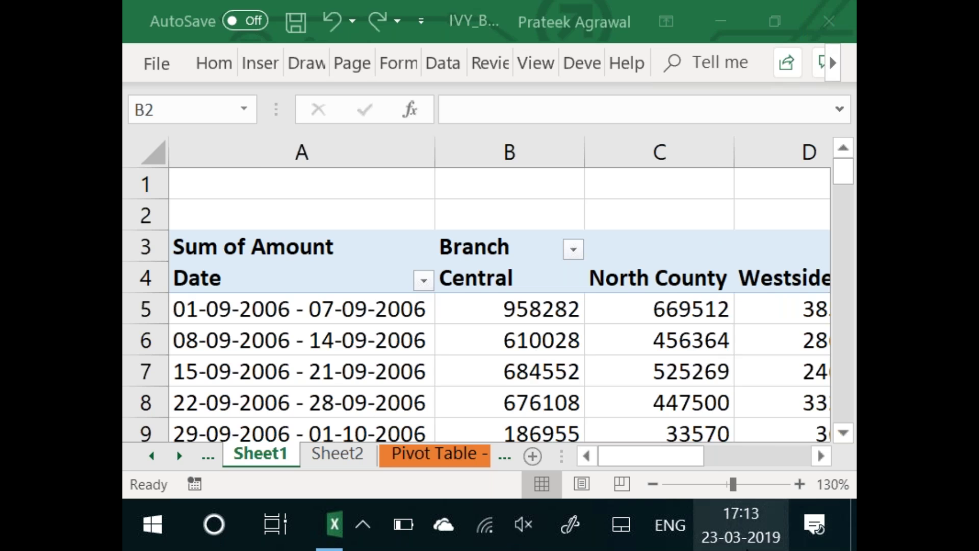
Switch to the Windows Display settings and set the screen resolution to 1280 × 768
key("alt+Tab")
key("alt+Tab")
key("alt+Tab")
key("alt+Tab")
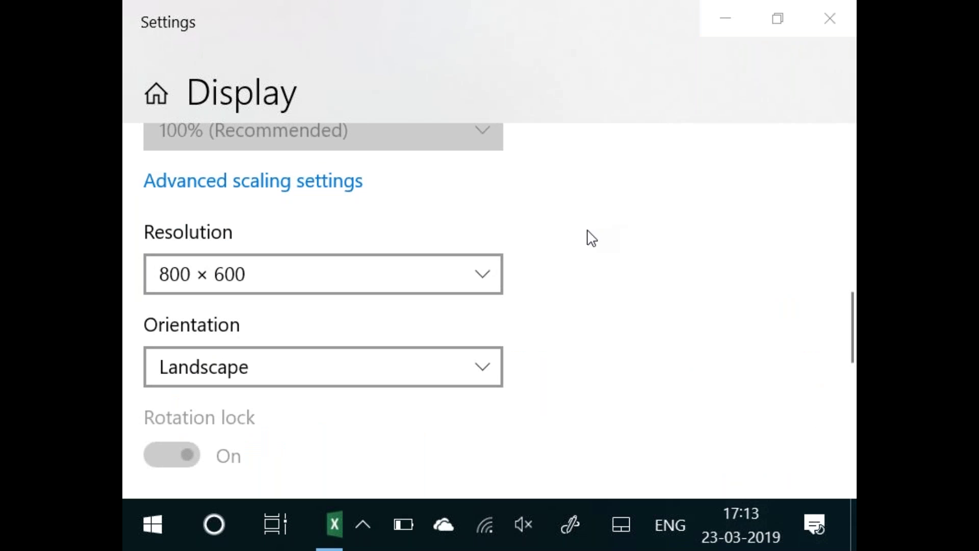
left_click(465, 276)
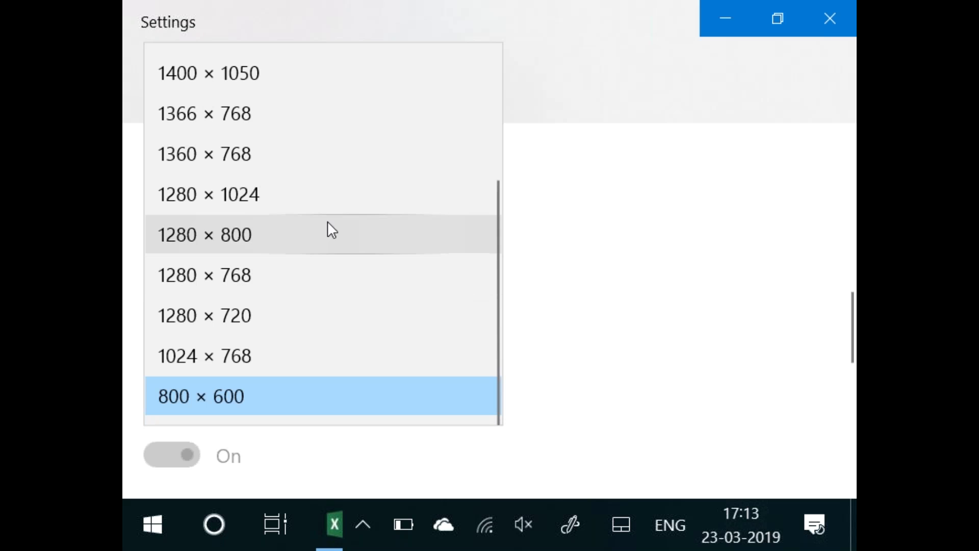
left_click(714, 362)
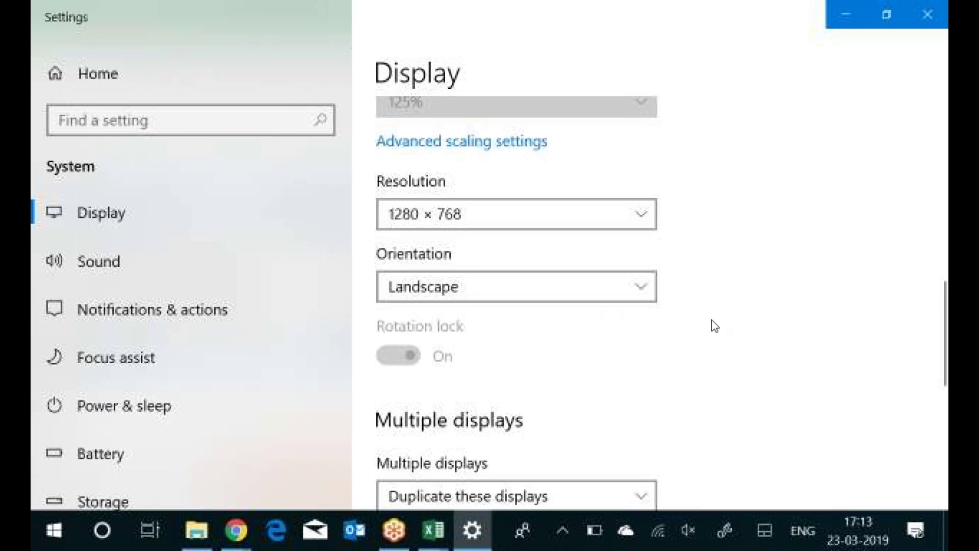